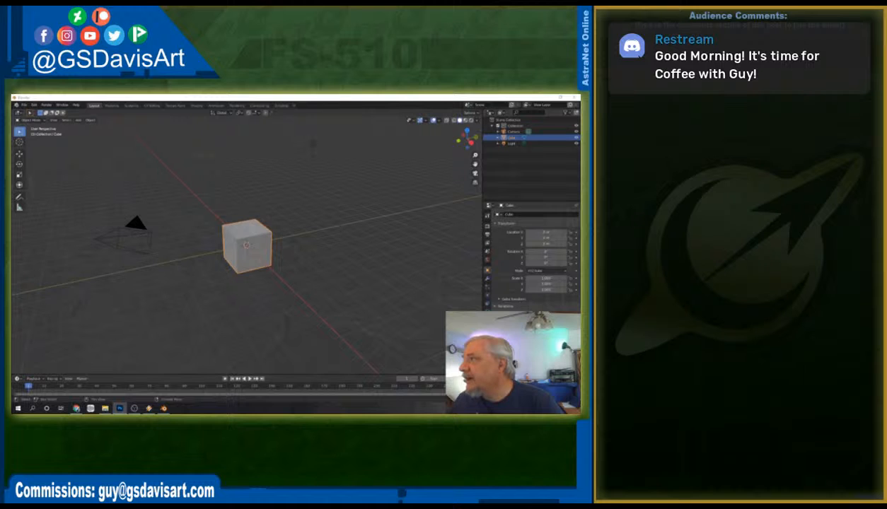
Switch to the Photoshop window, bring it to full size on this screen, and close the open map layout document.
{"action": "left_click_drag", "start_coordinate": [424, 1], "coordinate": [425, 99]}
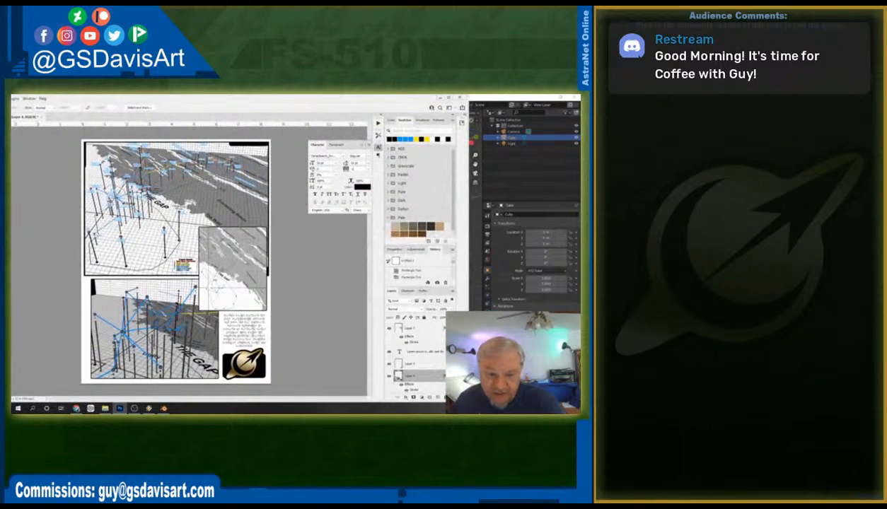
{"action": "mouse_move", "coordinate": [235, 102]}
{"action": "left_mouse_down"}
{"action": "mouse_move", "coordinate": [281, 98]}
{"action": "mouse_move", "coordinate": [271, 94]}
{"action": "left_mouse_up"}
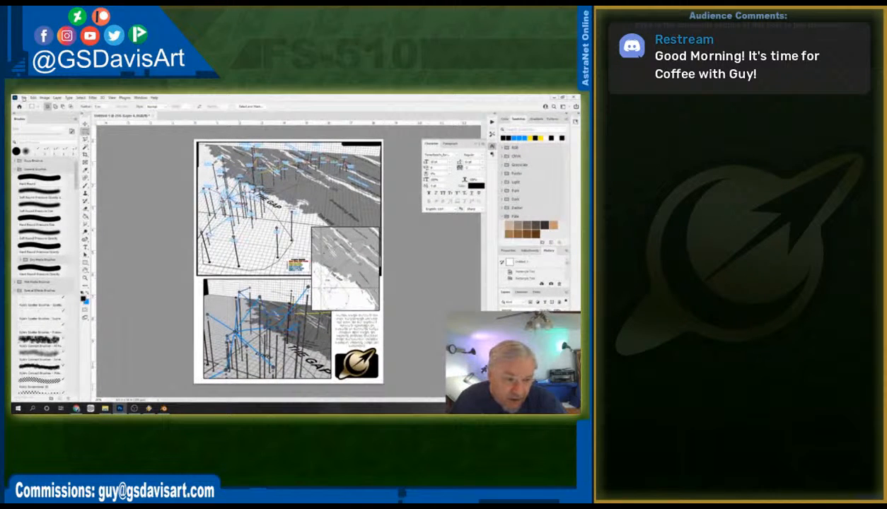
{"action": "left_click", "coordinate": [24, 97]}
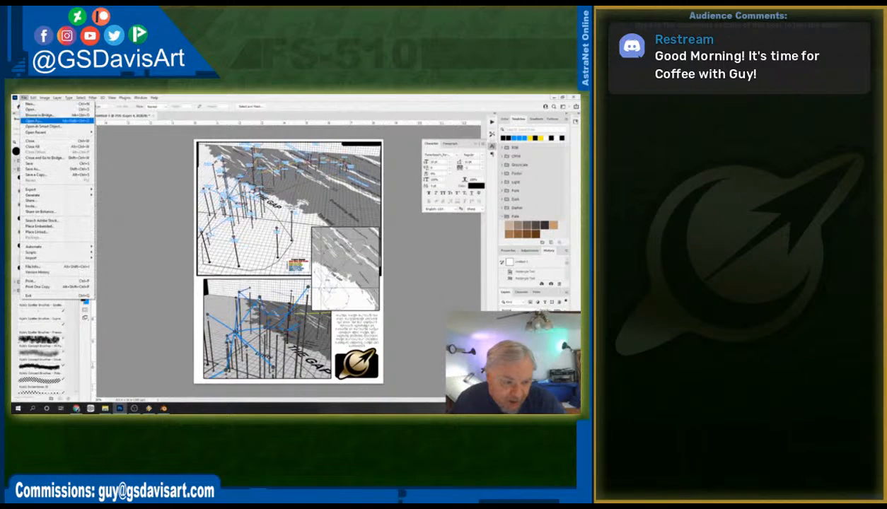
{"action": "left_click", "coordinate": [35, 170]}
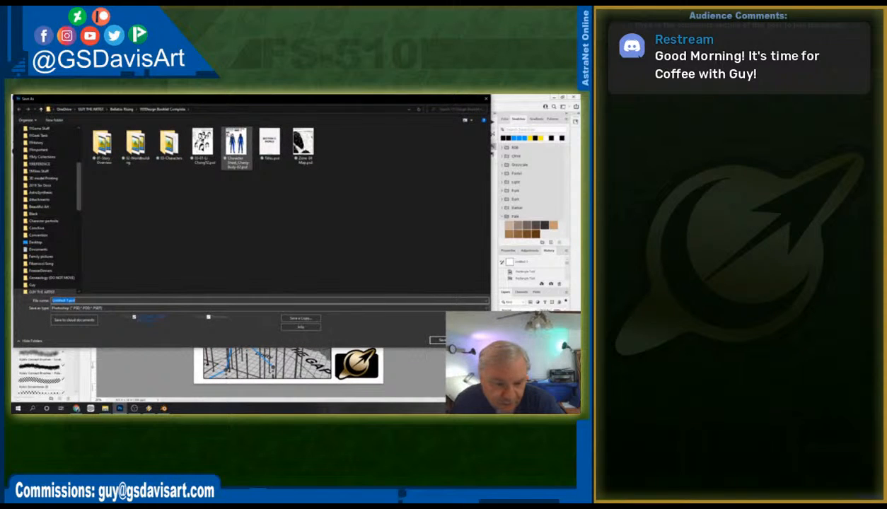
{"action": "left_click", "coordinate": [471, 341]}
{"action": "left_click", "coordinate": [152, 115]}
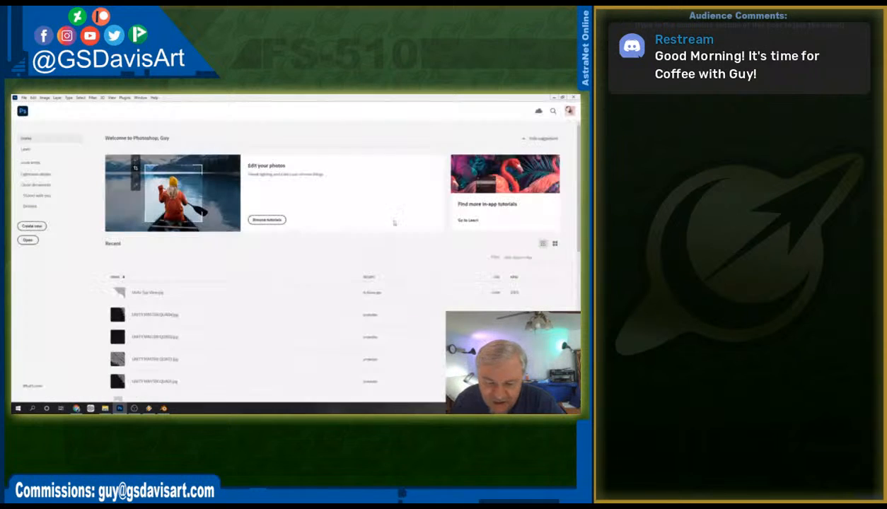
{"action": "left_click", "coordinate": [292, 210]}
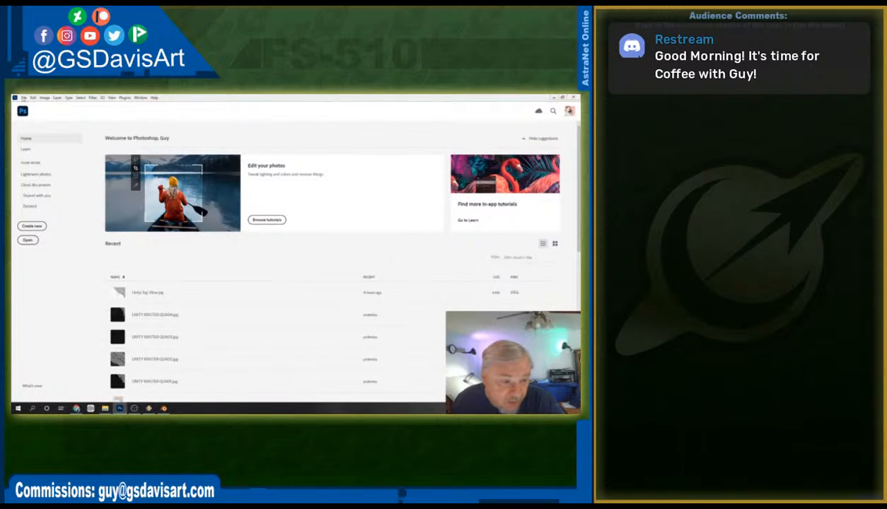
Create a new blank white portrait document and set the foreground colour to light blue.
{"action": "left_click", "coordinate": [24, 98]}
{"action": "left_click", "coordinate": [26, 104]}
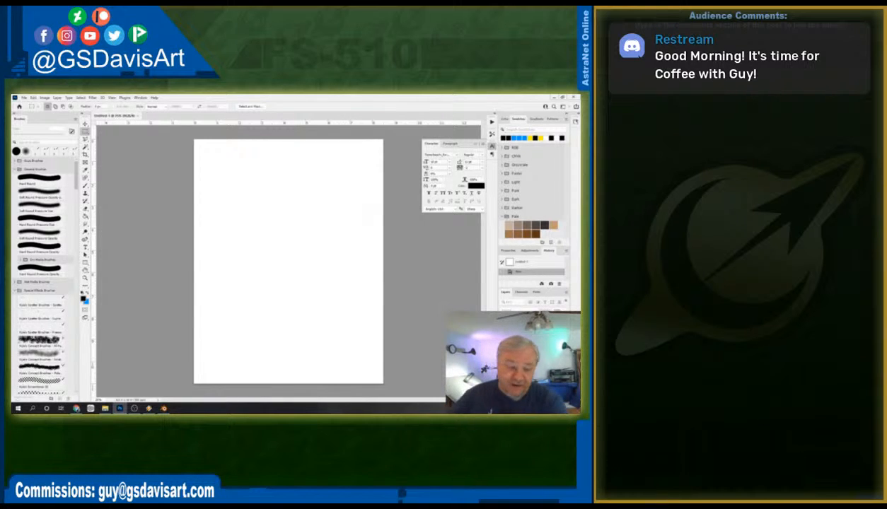
{"action": "left_click", "coordinate": [87, 293]}
{"action": "left_click", "coordinate": [83, 300]}
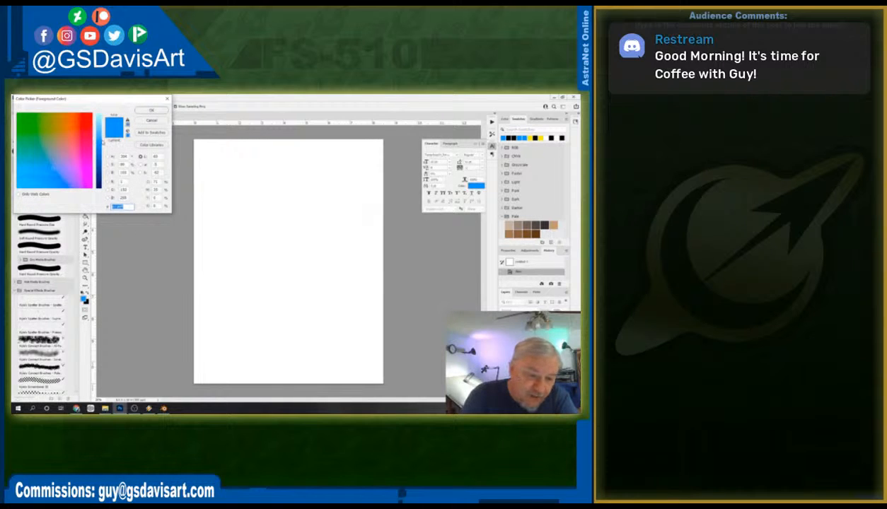
{"action": "left_click_drag", "start_coordinate": [103, 142], "coordinate": [102, 122]}
{"action": "left_click", "coordinate": [150, 111]}
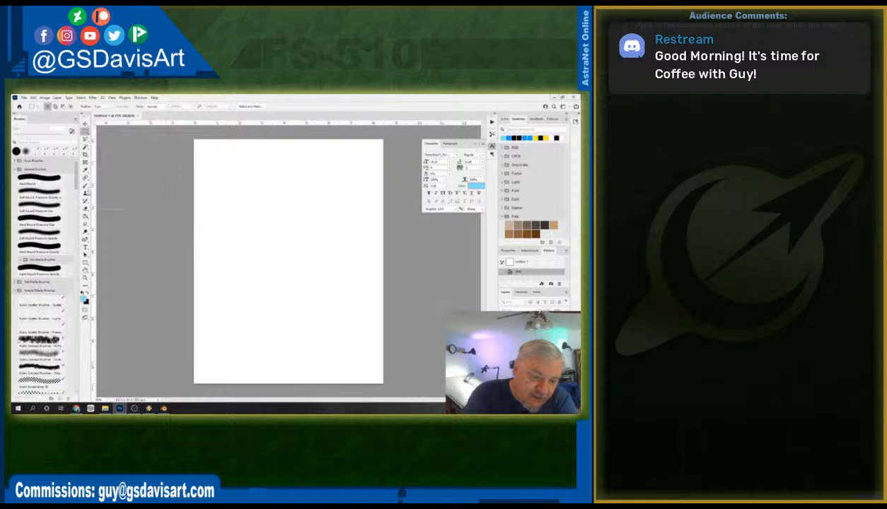
Choose the Brush tool with the Hard Round preset, adjust its size, and undo a pair of curved test strokes.
{"action": "left_click", "coordinate": [86, 187]}
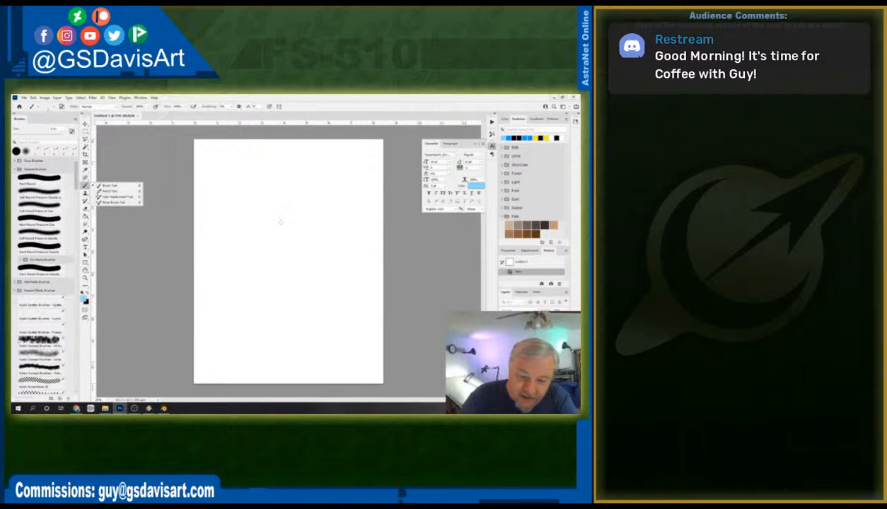
{"action": "left_click", "coordinate": [111, 185]}
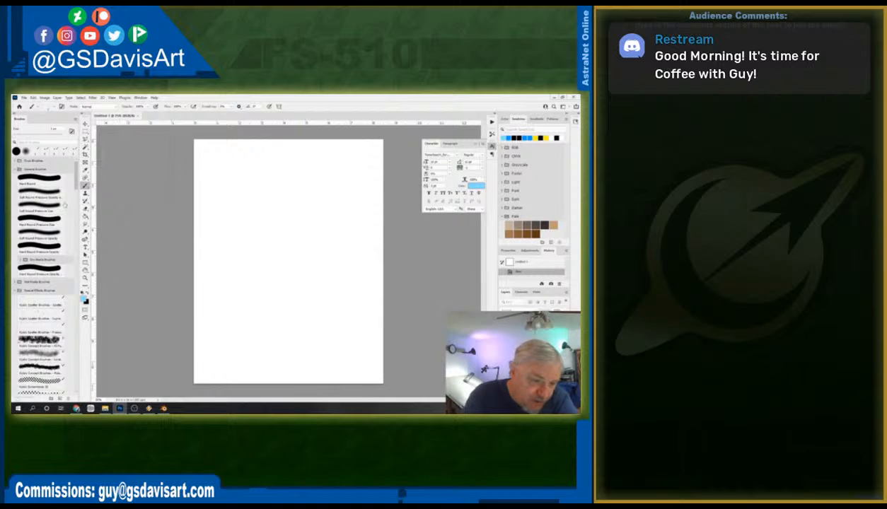
{"action": "left_click", "coordinate": [46, 179]}
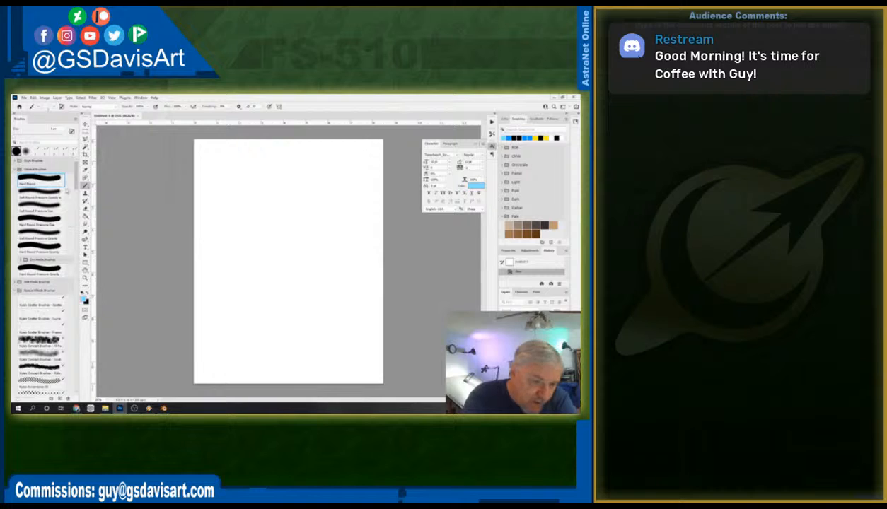
{"action": "left_click_drag", "start_coordinate": [14, 136], "coordinate": [17, 137]}
{"action": "left_click_drag", "start_coordinate": [270, 212], "coordinate": [269, 248]}
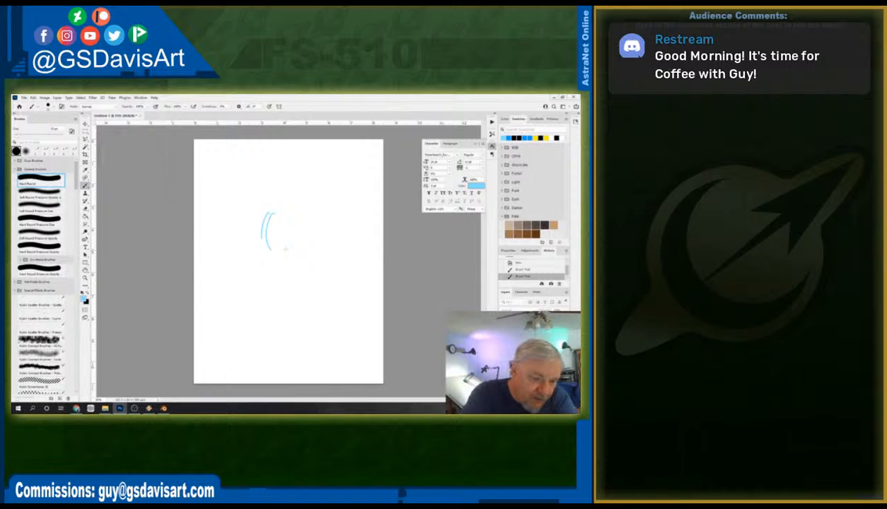
{"action": "key", "text": "ctrl+z"}
{"action": "key", "text": "ctrl+z"}
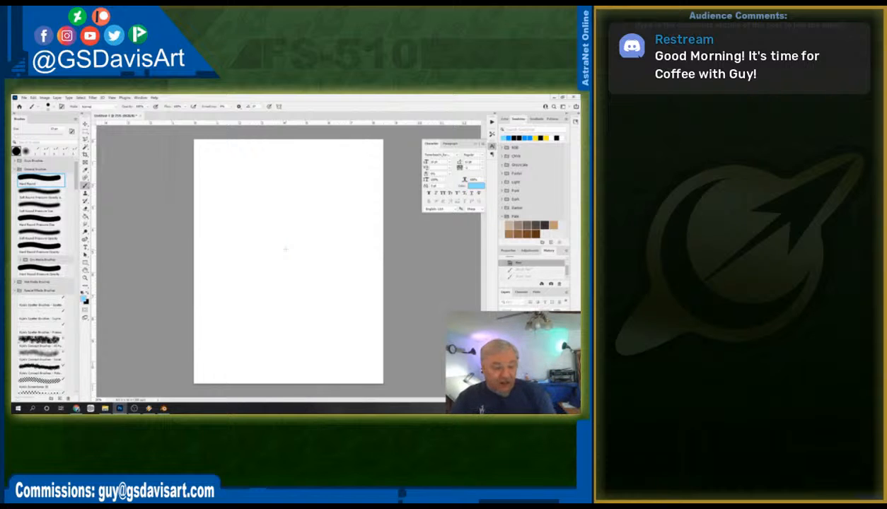
Switch to the Hard Round Pressure Size brush and undo a wavy test stroke on the page.
{"action": "key", "text": "ctrl+plus"}
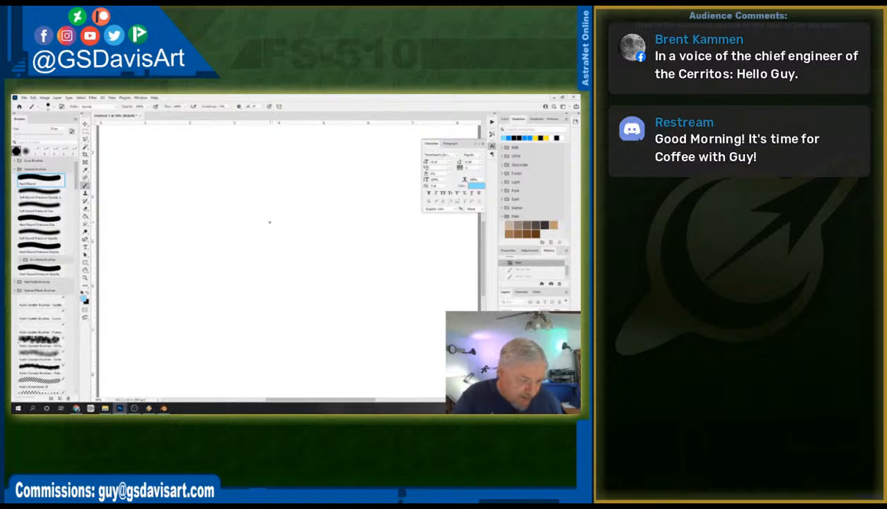
{"action": "key", "text": "ctrl+minus"}
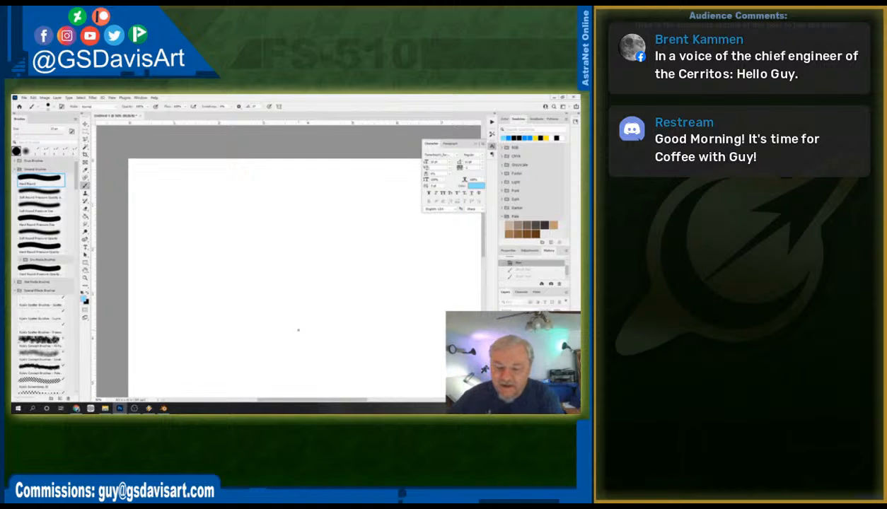
{"action": "left_click", "coordinate": [373, 201]}
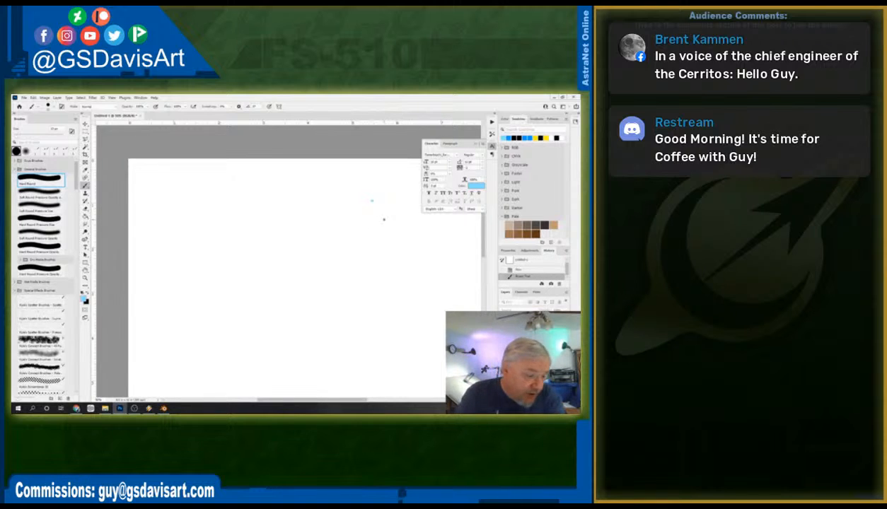
{"action": "key", "text": "ctrl+z"}
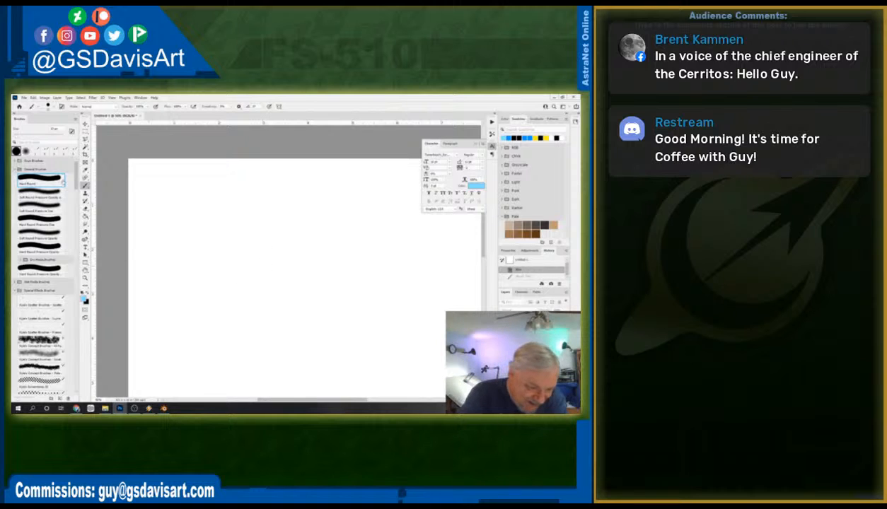
{"action": "left_click", "coordinate": [44, 222]}
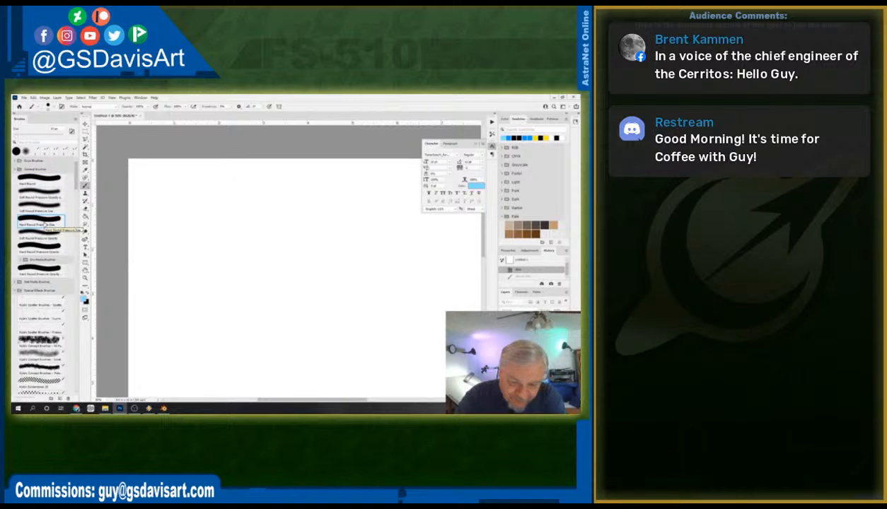
{"action": "mouse_move", "coordinate": [275, 220]}
{"action": "left_mouse_down"}
{"action": "mouse_move", "coordinate": [249, 256]}
{"action": "mouse_move", "coordinate": [308, 260]}
{"action": "left_mouse_up"}
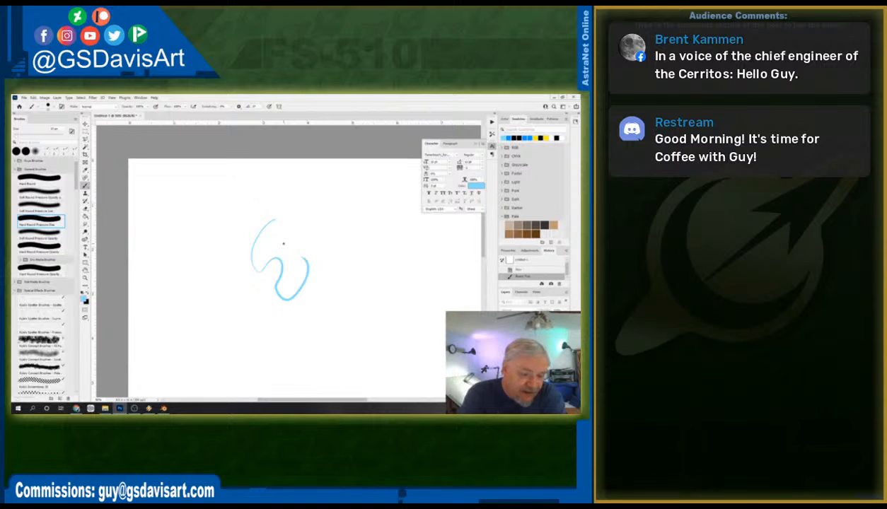
{"action": "key", "text": "ctrl+z"}
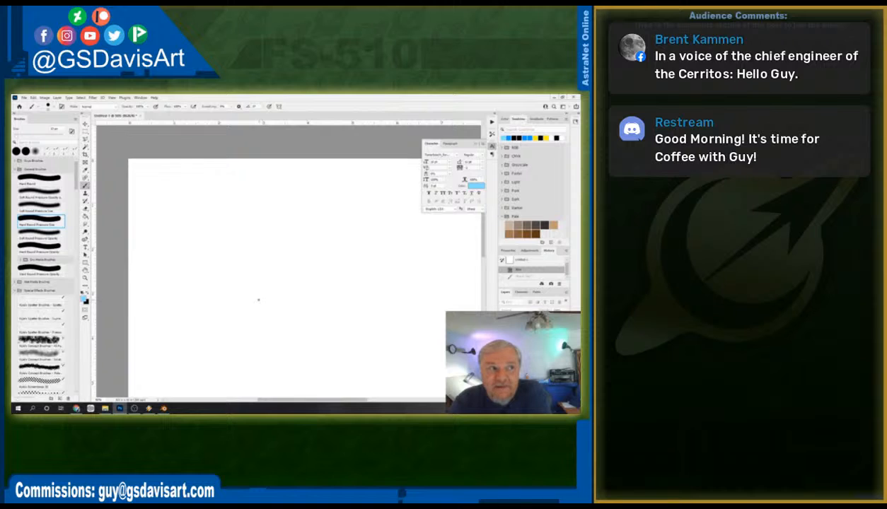
Sketch a large rounded barrel-shaped vehicle body with an oval rim and a smaller oval inside it.
{"action": "left_click_drag", "start_coordinate": [281, 204], "coordinate": [267, 316]}
{"action": "mouse_move", "coordinate": [327, 204]}
{"action": "left_mouse_down"}
{"action": "mouse_move", "coordinate": [312, 234]}
{"action": "mouse_move", "coordinate": [317, 289]}
{"action": "left_mouse_up"}
{"action": "mouse_move", "coordinate": [261, 309]}
{"action": "left_mouse_down"}
{"action": "mouse_move", "coordinate": [327, 304]}
{"action": "mouse_move", "coordinate": [362, 240]}
{"action": "mouse_move", "coordinate": [364, 216]}
{"action": "mouse_move", "coordinate": [325, 205]}
{"action": "mouse_move", "coordinate": [342, 205]}
{"action": "left_mouse_up"}
{"action": "left_click_drag", "start_coordinate": [324, 196], "coordinate": [266, 206]}
{"action": "mouse_move", "coordinate": [334, 215]}
{"action": "left_mouse_down"}
{"action": "mouse_move", "coordinate": [327, 243]}
{"action": "mouse_move", "coordinate": [331, 213]}
{"action": "left_mouse_up"}
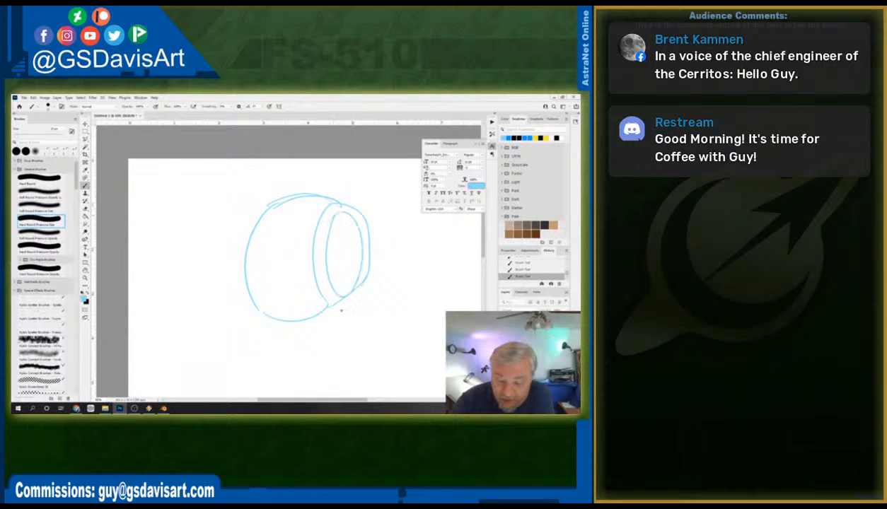
Add oval wheels, underside lines and a tall arched rear section to the rounded vehicle sketch.
{"action": "left_click_drag", "start_coordinate": [290, 316], "coordinate": [317, 329]}
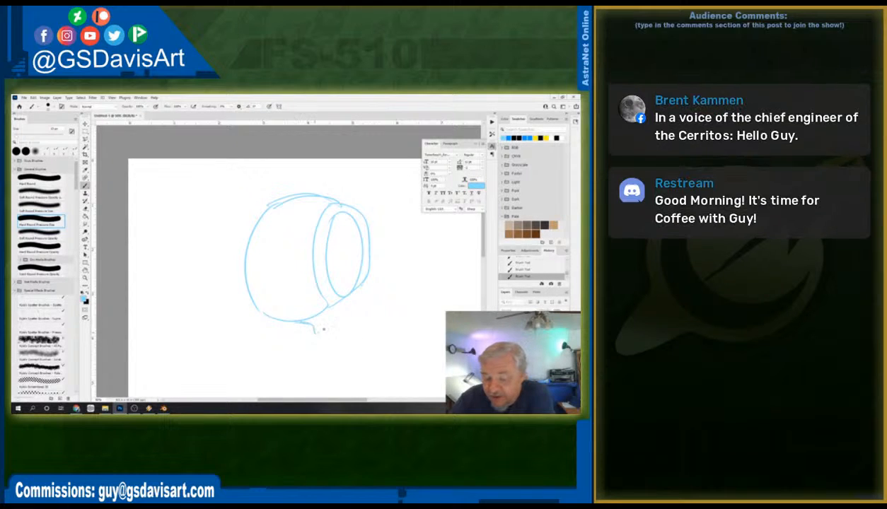
{"action": "left_click_drag", "start_coordinate": [358, 285], "coordinate": [375, 322]}
{"action": "mouse_move", "coordinate": [272, 318]}
{"action": "left_mouse_down"}
{"action": "mouse_move", "coordinate": [278, 340]}
{"action": "mouse_move", "coordinate": [268, 322]}
{"action": "left_mouse_up"}
{"action": "mouse_move", "coordinate": [408, 260]}
{"action": "left_mouse_down"}
{"action": "mouse_move", "coordinate": [409, 249]}
{"action": "mouse_move", "coordinate": [392, 270]}
{"action": "left_mouse_up"}
{"action": "mouse_move", "coordinate": [303, 193]}
{"action": "left_mouse_down"}
{"action": "mouse_move", "coordinate": [307, 169]}
{"action": "mouse_move", "coordinate": [345, 177]}
{"action": "mouse_move", "coordinate": [374, 244]}
{"action": "left_mouse_up"}
{"action": "mouse_move", "coordinate": [327, 167]}
{"action": "left_mouse_down"}
{"action": "mouse_move", "coordinate": [375, 161]}
{"action": "mouse_move", "coordinate": [410, 244]}
{"action": "left_mouse_up"}
{"action": "left_click_drag", "start_coordinate": [381, 285], "coordinate": [403, 275]}
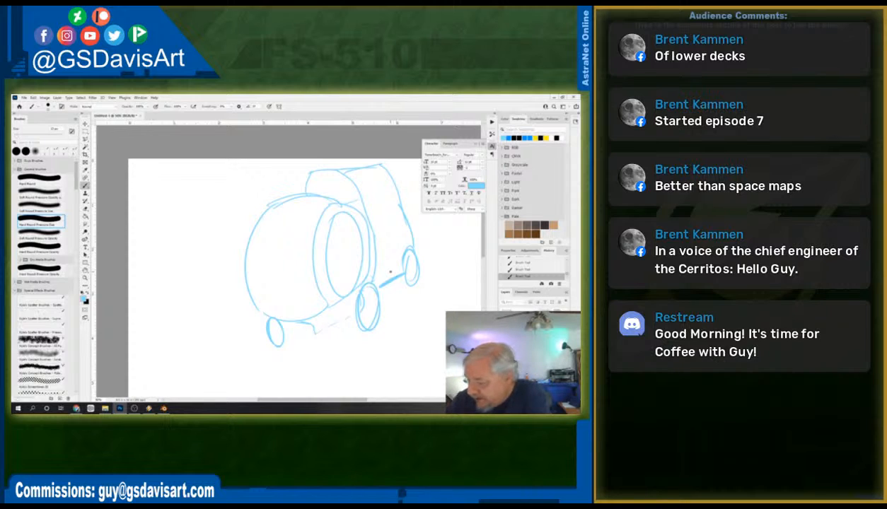
Clear the sketch by filling the entire canvas with white, restore light blue as the foreground colour, and remove the selection.
{"action": "key", "text": "v"}
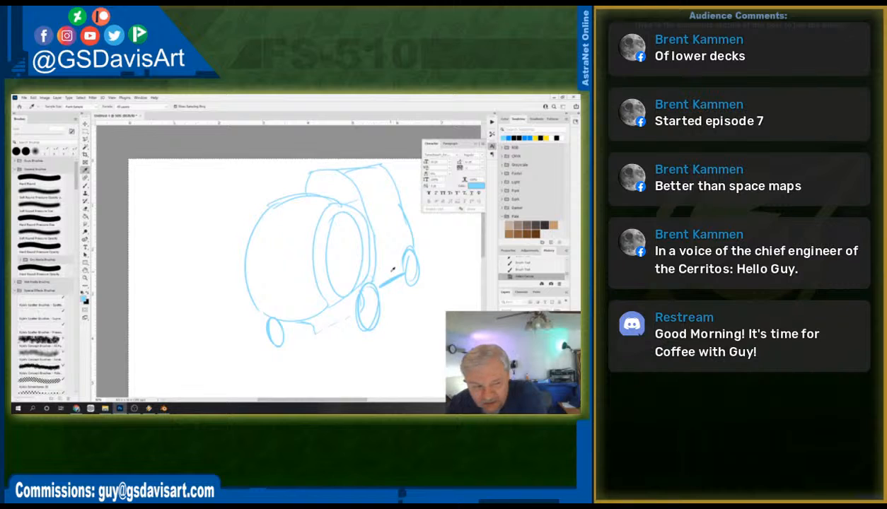
{"action": "key", "text": "alt+BackSpace"}
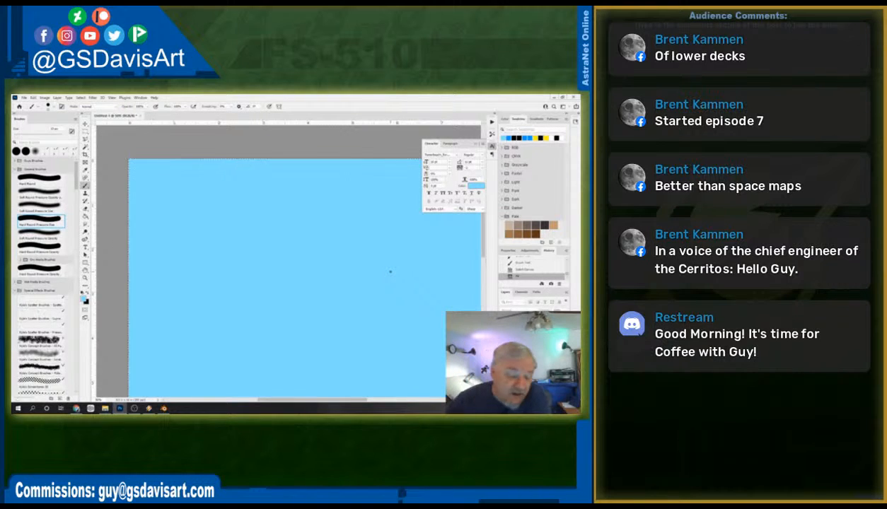
{"action": "key", "text": "d"}
{"action": "left_click", "coordinate": [84, 298]}
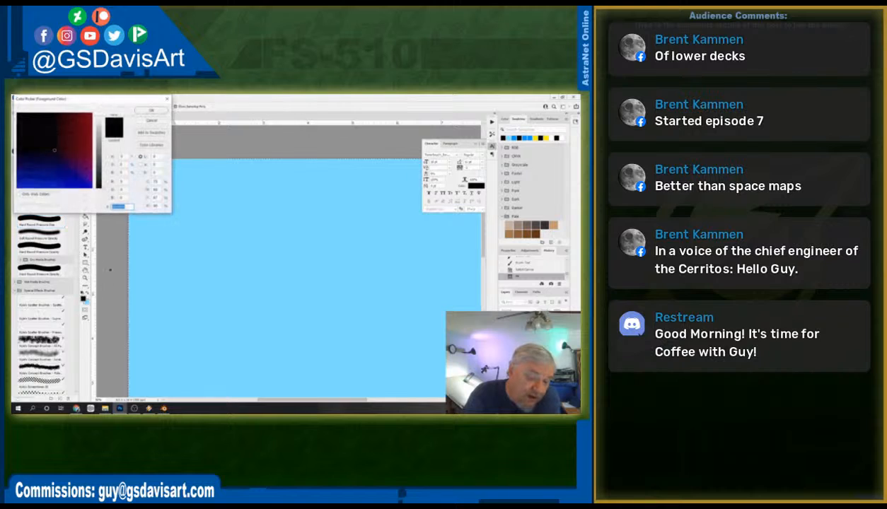
{"action": "left_click_drag", "start_coordinate": [102, 187], "coordinate": [99, 97]}
{"action": "left_click", "coordinate": [150, 111]}
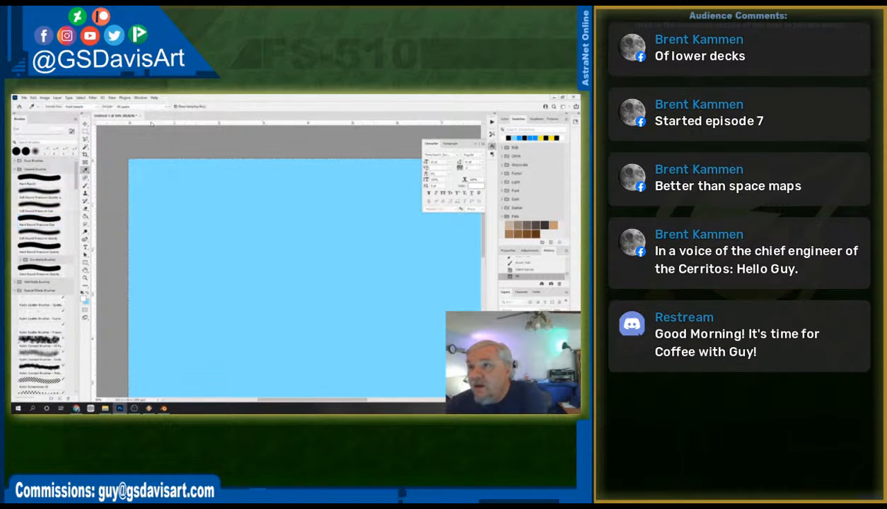
{"action": "key", "text": "alt+BackSpace"}
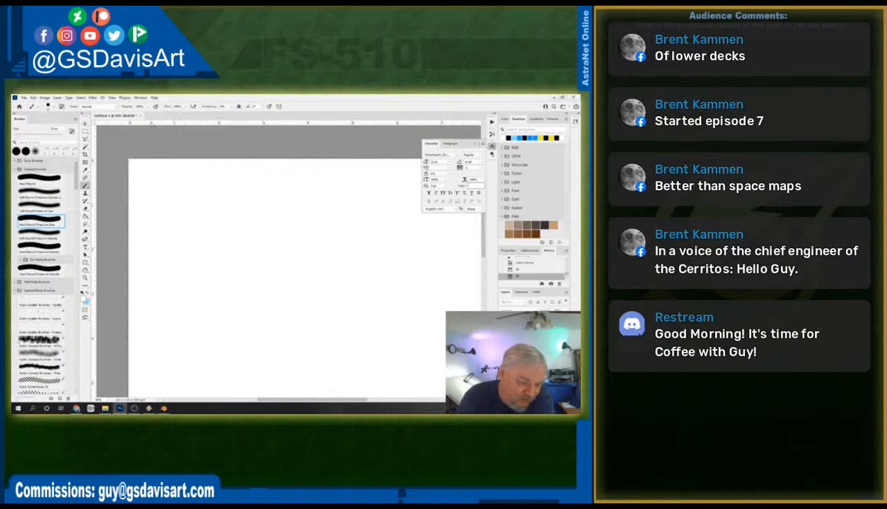
{"action": "left_click", "coordinate": [87, 292]}
{"action": "key", "text": "ctrl+d"}
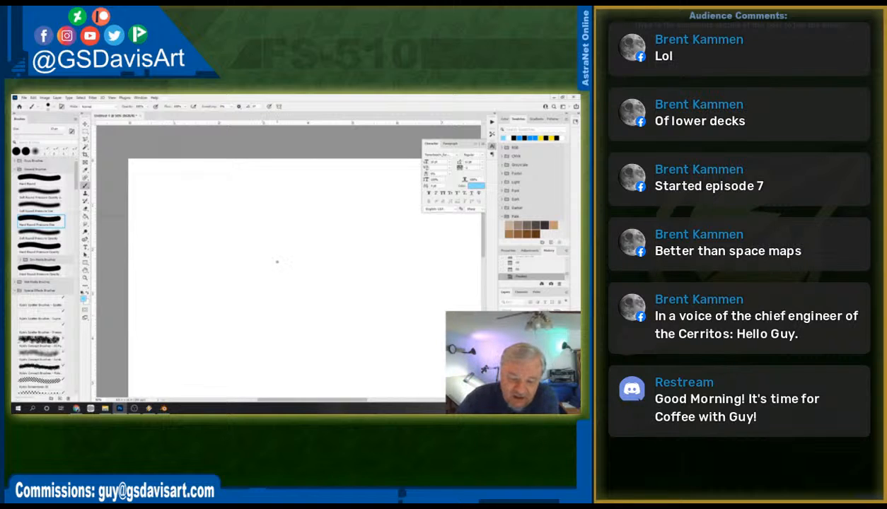
Sketch a wedge-shaped vehicle cab in perspective, with a sloping front, a flat roof and a narrow lower edge.
{"action": "mouse_move", "coordinate": [271, 249]}
{"action": "left_mouse_down"}
{"action": "mouse_move", "coordinate": [234, 303]}
{"action": "mouse_move", "coordinate": [297, 297]}
{"action": "mouse_move", "coordinate": [308, 308]}
{"action": "left_mouse_up"}
{"action": "mouse_move", "coordinate": [232, 302]}
{"action": "left_mouse_down"}
{"action": "mouse_move", "coordinate": [226, 311]}
{"action": "mouse_move", "coordinate": [317, 319]}
{"action": "mouse_move", "coordinate": [309, 312]}
{"action": "mouse_move", "coordinate": [333, 270]}
{"action": "mouse_move", "coordinate": [377, 227]}
{"action": "left_mouse_up"}
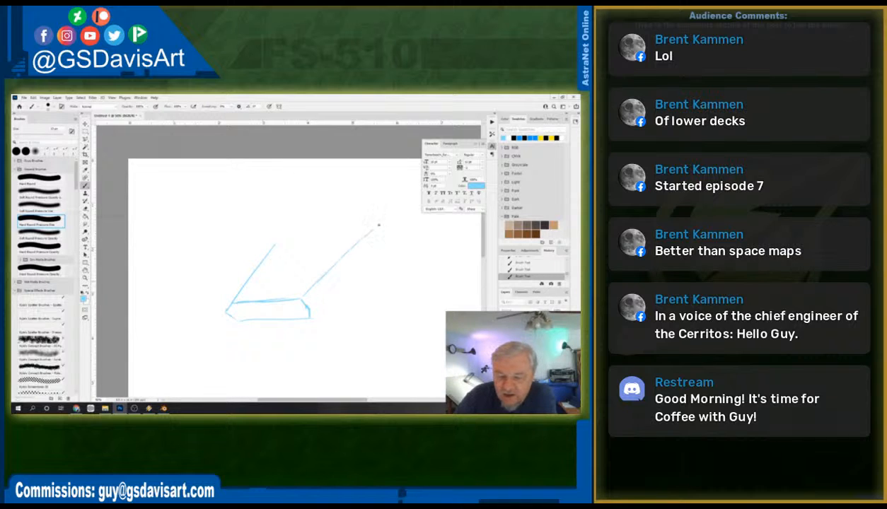
{"action": "left_click_drag", "start_coordinate": [276, 242], "coordinate": [377, 223]}
{"action": "mouse_move", "coordinate": [271, 248]}
{"action": "left_mouse_down"}
{"action": "mouse_move", "coordinate": [326, 227]}
{"action": "mouse_move", "coordinate": [394, 246]}
{"action": "left_mouse_up"}
{"action": "mouse_move", "coordinate": [310, 303]}
{"action": "left_mouse_down"}
{"action": "mouse_move", "coordinate": [406, 267]}
{"action": "mouse_move", "coordinate": [397, 291]}
{"action": "left_mouse_up"}
{"action": "mouse_move", "coordinate": [310, 319]}
{"action": "left_mouse_down"}
{"action": "mouse_move", "coordinate": [396, 292]}
{"action": "mouse_move", "coordinate": [311, 318]}
{"action": "left_mouse_up"}
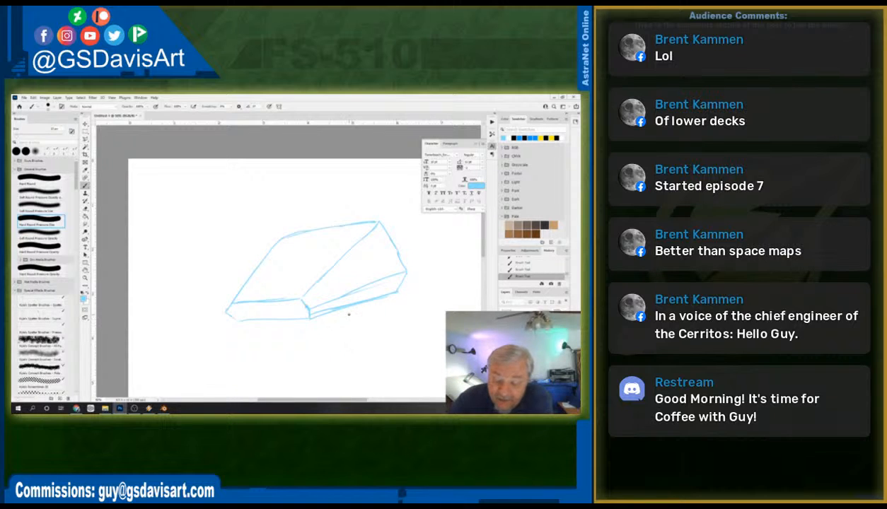
Draw the near and far front wheels beneath the wedge-shaped cab, with a small boxy shape behind the near wheel.
{"action": "mouse_move", "coordinate": [333, 318]}
{"action": "left_mouse_down"}
{"action": "mouse_move", "coordinate": [365, 292]}
{"action": "mouse_move", "coordinate": [356, 326]}
{"action": "mouse_move", "coordinate": [342, 334]}
{"action": "mouse_move", "coordinate": [375, 326]}
{"action": "mouse_move", "coordinate": [379, 285]}
{"action": "mouse_move", "coordinate": [392, 282]}
{"action": "mouse_move", "coordinate": [391, 303]}
{"action": "mouse_move", "coordinate": [395, 290]}
{"action": "left_mouse_up"}
{"action": "mouse_move", "coordinate": [348, 305]}
{"action": "left_mouse_down"}
{"action": "mouse_move", "coordinate": [356, 341]}
{"action": "mouse_move", "coordinate": [363, 306]}
{"action": "left_mouse_up"}
{"action": "mouse_move", "coordinate": [239, 325]}
{"action": "left_mouse_down"}
{"action": "mouse_move", "coordinate": [274, 327]}
{"action": "mouse_move", "coordinate": [263, 345]}
{"action": "mouse_move", "coordinate": [248, 340]}
{"action": "mouse_move", "coordinate": [274, 334]}
{"action": "mouse_move", "coordinate": [266, 331]}
{"action": "mouse_move", "coordinate": [274, 325]}
{"action": "left_mouse_up"}
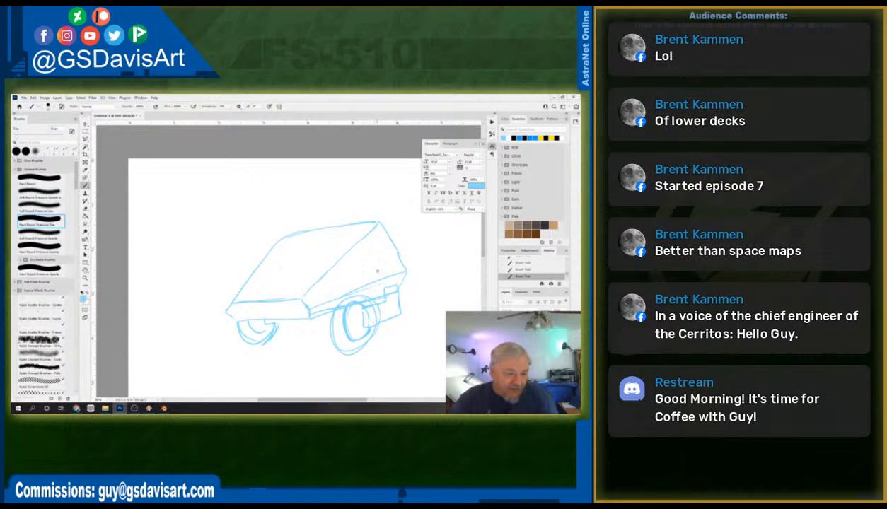
Extend the vehicle sketch with an angular body section directly behind the wedge-shaped cab.
{"action": "left_click_drag", "start_coordinate": [400, 283], "coordinate": [326, 264]}
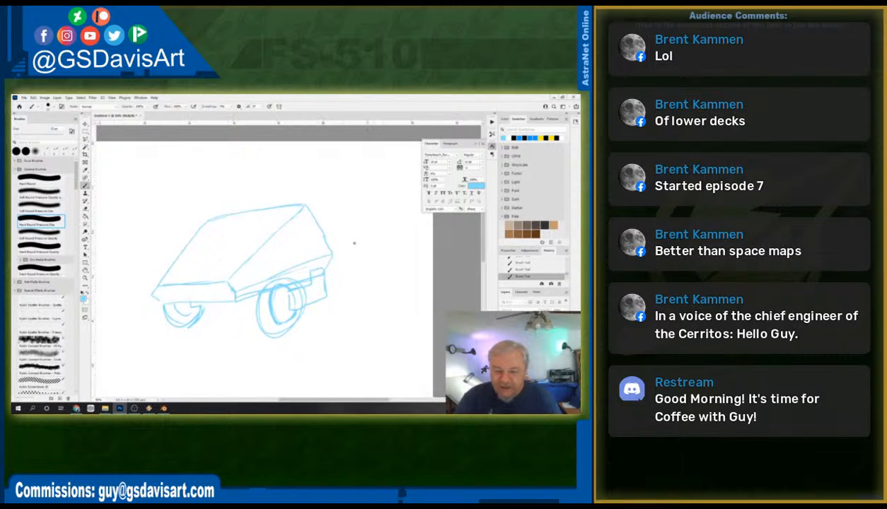
{"action": "mouse_move", "coordinate": [311, 202]}
{"action": "left_mouse_down"}
{"action": "mouse_move", "coordinate": [357, 194]}
{"action": "mouse_move", "coordinate": [383, 227]}
{"action": "mouse_move", "coordinate": [380, 262]}
{"action": "mouse_move", "coordinate": [324, 271]}
{"action": "mouse_move", "coordinate": [384, 241]}
{"action": "left_mouse_up"}
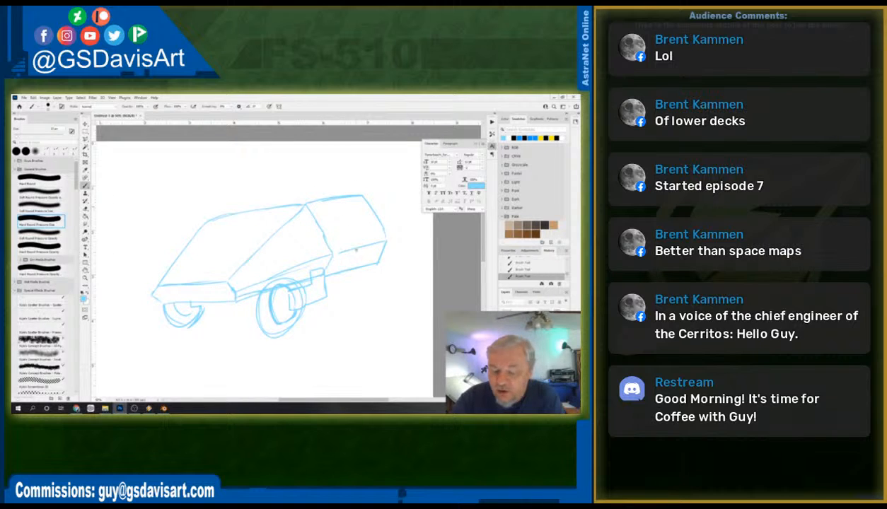
Draw side windows on the cab and rear body section, extend the tail, and add a rear wheel with a small box beside it.
{"action": "mouse_move", "coordinate": [269, 249]}
{"action": "left_mouse_down"}
{"action": "mouse_move", "coordinate": [286, 268]}
{"action": "mouse_move", "coordinate": [304, 211]}
{"action": "left_mouse_up"}
{"action": "left_click_drag", "start_coordinate": [304, 210], "coordinate": [324, 255]}
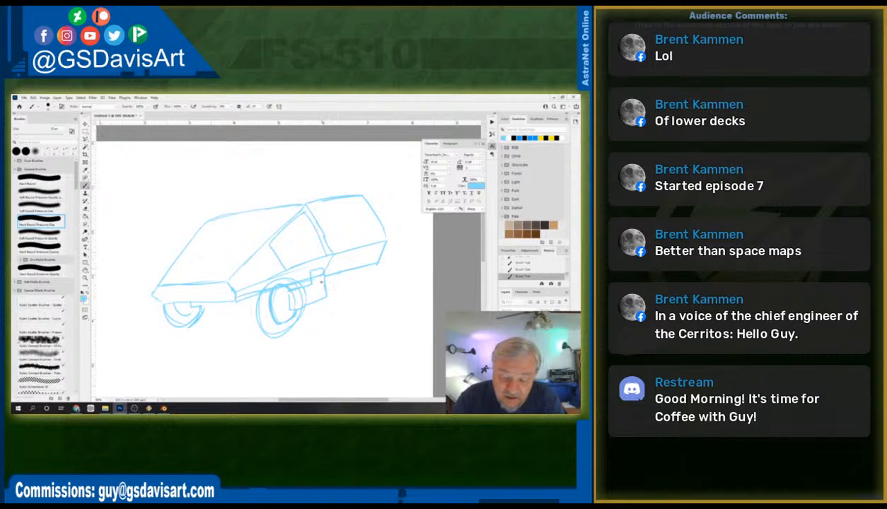
{"action": "mouse_move", "coordinate": [312, 206]}
{"action": "left_mouse_down"}
{"action": "mouse_move", "coordinate": [329, 248]}
{"action": "mouse_move", "coordinate": [361, 217]}
{"action": "mouse_move", "coordinate": [366, 236]}
{"action": "left_mouse_up"}
{"action": "mouse_move", "coordinate": [391, 208]}
{"action": "left_mouse_down"}
{"action": "mouse_move", "coordinate": [410, 234]}
{"action": "mouse_move", "coordinate": [390, 279]}
{"action": "mouse_move", "coordinate": [415, 262]}
{"action": "mouse_move", "coordinate": [382, 269]}
{"action": "mouse_move", "coordinate": [394, 281]}
{"action": "mouse_move", "coordinate": [379, 271]}
{"action": "mouse_move", "coordinate": [382, 260]}
{"action": "mouse_move", "coordinate": [387, 277]}
{"action": "left_mouse_up"}
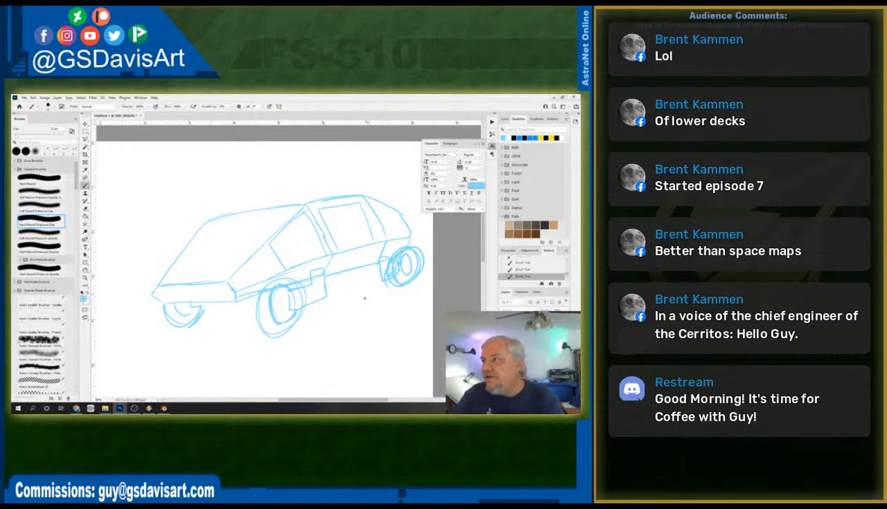
Sketch a small side-view thumbnail of the vehicle below the main drawing, erasing and redrawing its rear wheel and adding an angular tail.
{"action": "mouse_move", "coordinate": [323, 351]}
{"action": "left_mouse_down"}
{"action": "mouse_move", "coordinate": [400, 364]}
{"action": "mouse_move", "coordinate": [395, 350]}
{"action": "mouse_move", "coordinate": [381, 364]}
{"action": "left_mouse_up"}
{"action": "left_click", "coordinate": [84, 209]}
{"action": "left_click_drag", "start_coordinate": [16, 134], "coordinate": [31, 135]}
{"action": "mouse_move", "coordinate": [376, 343]}
{"action": "left_mouse_down"}
{"action": "mouse_move", "coordinate": [389, 362]}
{"action": "mouse_move", "coordinate": [372, 354]}
{"action": "mouse_move", "coordinate": [382, 364]}
{"action": "mouse_move", "coordinate": [395, 345]}
{"action": "left_mouse_up"}
{"action": "left_click", "coordinate": [85, 186]}
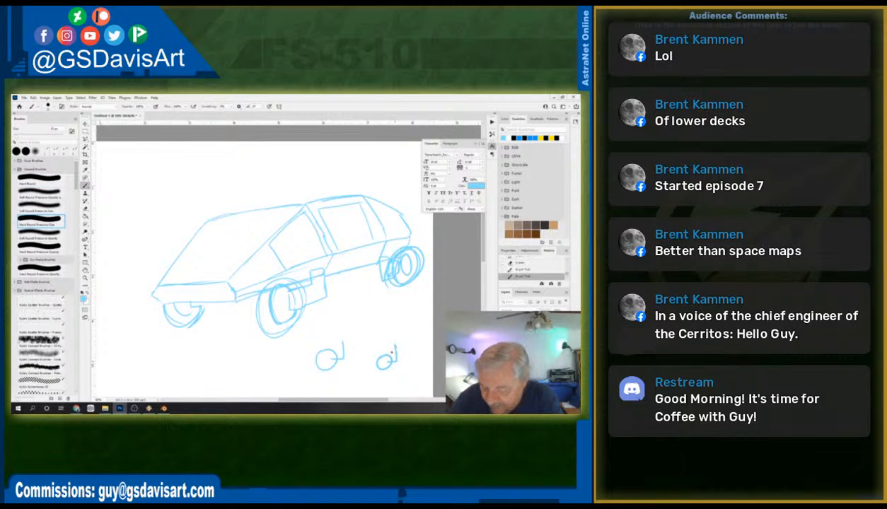
{"action": "mouse_move", "coordinate": [298, 347]}
{"action": "left_mouse_down"}
{"action": "mouse_move", "coordinate": [340, 332]}
{"action": "mouse_move", "coordinate": [345, 357]}
{"action": "mouse_move", "coordinate": [393, 352]}
{"action": "left_mouse_up"}
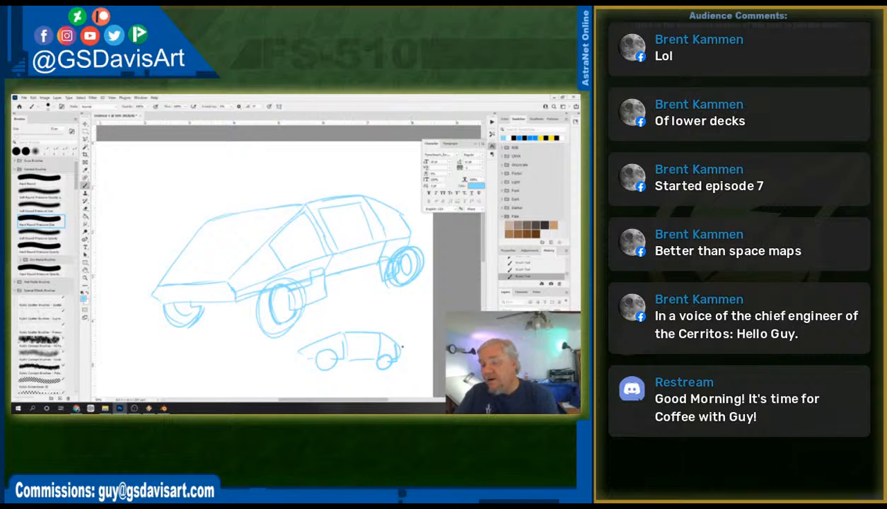
{"action": "mouse_move", "coordinate": [375, 325]}
{"action": "left_mouse_down"}
{"action": "mouse_move", "coordinate": [397, 330]}
{"action": "mouse_move", "coordinate": [375, 348]}
{"action": "left_mouse_up"}
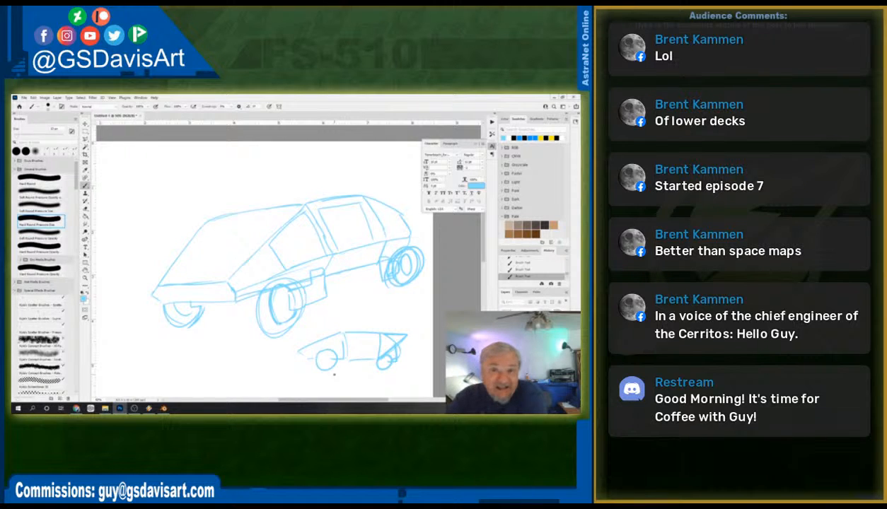
Sketch a small box-shaped trailer with wheels just above the side-view thumbnail.
{"action": "left_click_drag", "start_coordinate": [341, 297], "coordinate": [345, 320]}
{"action": "mouse_move", "coordinate": [342, 296]}
{"action": "left_mouse_down"}
{"action": "mouse_move", "coordinate": [372, 292]}
{"action": "mouse_move", "coordinate": [401, 323]}
{"action": "mouse_move", "coordinate": [376, 325]}
{"action": "left_mouse_up"}
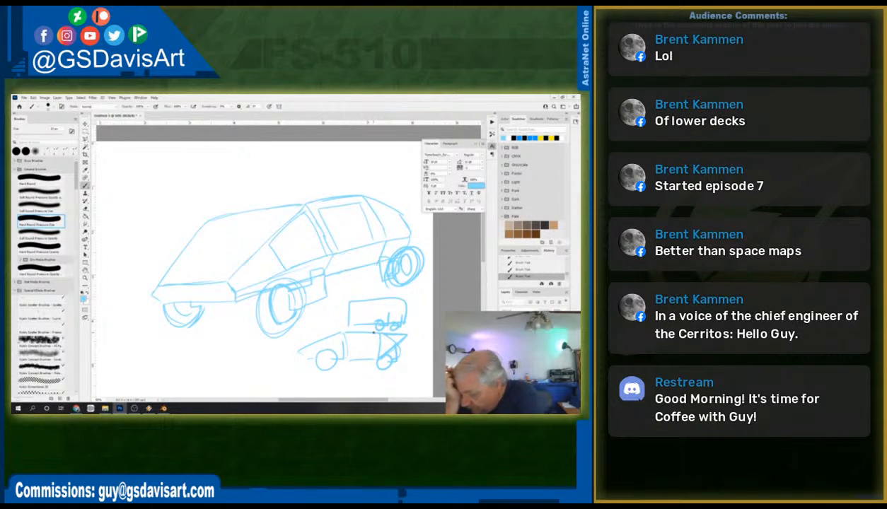
{"action": "right_click", "coordinate": [309, 273]}
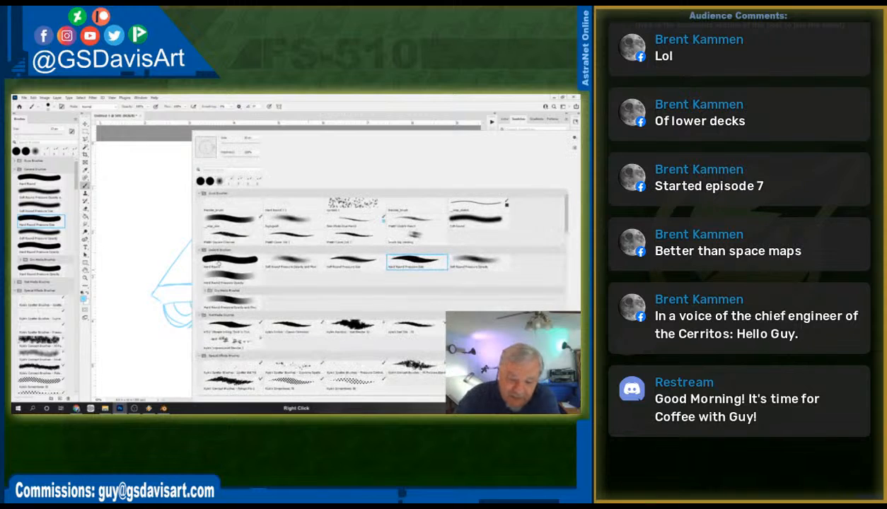
{"action": "left_click", "coordinate": [176, 104]}
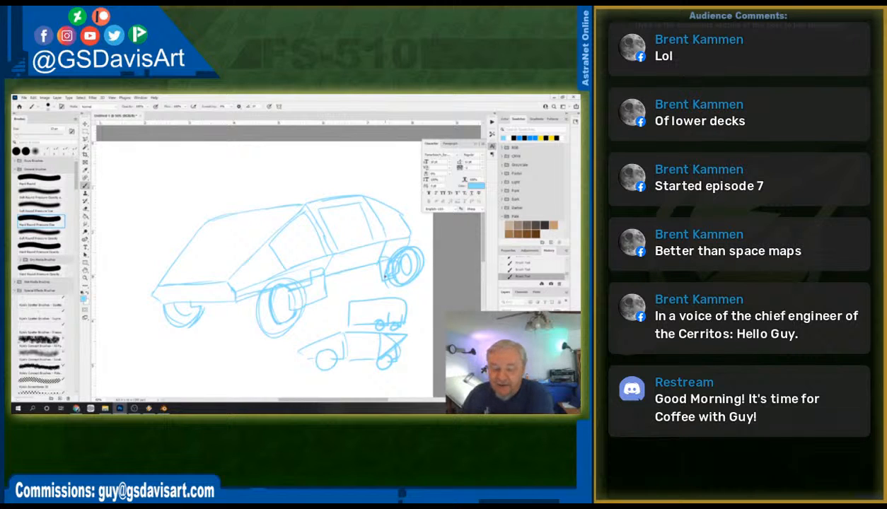
Add tall boxy cargo outlines and slanted struts above and behind the rear body section of the main vehicle.
{"action": "mouse_move", "coordinate": [296, 199]}
{"action": "left_mouse_down"}
{"action": "mouse_move", "coordinate": [293, 169]}
{"action": "mouse_move", "coordinate": [363, 173]}
{"action": "mouse_move", "coordinate": [367, 194]}
{"action": "left_mouse_up"}
{"action": "mouse_move", "coordinate": [368, 163]}
{"action": "left_mouse_down"}
{"action": "mouse_move", "coordinate": [401, 159]}
{"action": "mouse_move", "coordinate": [404, 202]}
{"action": "left_mouse_up"}
{"action": "left_click_drag", "start_coordinate": [384, 239], "coordinate": [400, 233]}
{"action": "mouse_move", "coordinate": [362, 177]}
{"action": "left_mouse_down"}
{"action": "mouse_move", "coordinate": [367, 211]}
{"action": "mouse_move", "coordinate": [366, 189]}
{"action": "mouse_move", "coordinate": [378, 210]}
{"action": "left_mouse_up"}
{"action": "mouse_move", "coordinate": [352, 163]}
{"action": "left_mouse_down"}
{"action": "mouse_move", "coordinate": [361, 178]}
{"action": "mouse_move", "coordinate": [297, 198]}
{"action": "mouse_move", "coordinate": [339, 162]}
{"action": "left_mouse_up"}
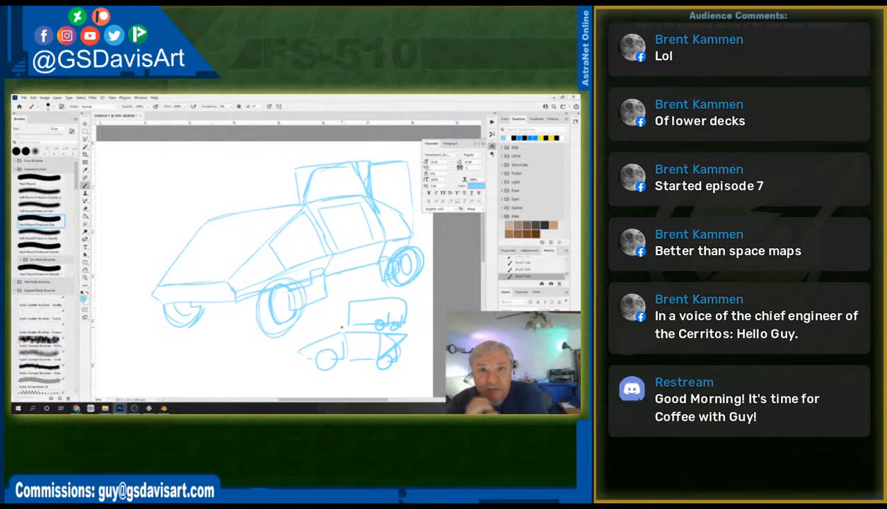
Sketch a small upright truck cab with a single wheel in side view beneath the main vehicle's front wheels.
{"action": "left_click_drag", "start_coordinate": [221, 338], "coordinate": [223, 373]}
{"action": "mouse_move", "coordinate": [223, 342]}
{"action": "left_mouse_down"}
{"action": "mouse_move", "coordinate": [246, 339]}
{"action": "mouse_move", "coordinate": [258, 375]}
{"action": "mouse_move", "coordinate": [227, 380]}
{"action": "mouse_move", "coordinate": [255, 375]}
{"action": "mouse_move", "coordinate": [235, 375]}
{"action": "mouse_move", "coordinate": [258, 334]}
{"action": "mouse_move", "coordinate": [259, 344]}
{"action": "mouse_move", "coordinate": [224, 368]}
{"action": "left_mouse_up"}
{"action": "left_click_drag", "start_coordinate": [258, 336], "coordinate": [260, 372]}
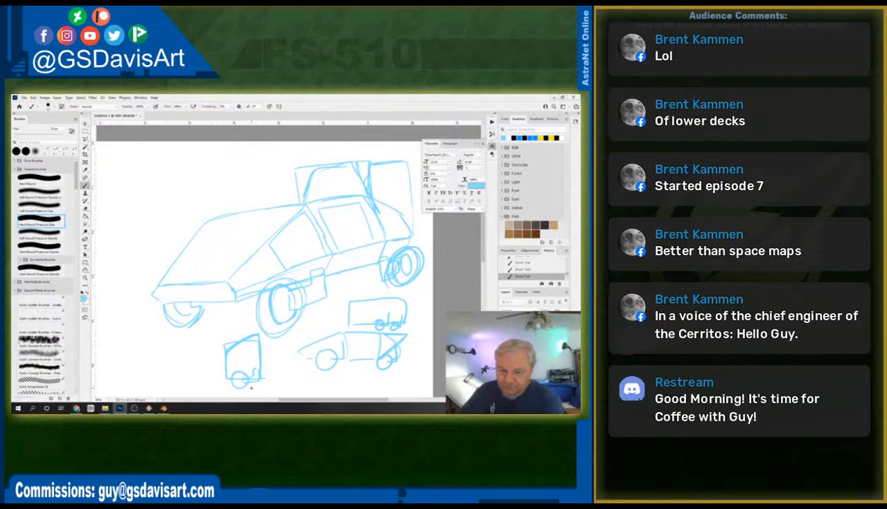
Draw a boxy housing at the upper back of the main vehicle and an angular side compartment below the rear window.
{"action": "mouse_move", "coordinate": [364, 194]}
{"action": "left_mouse_down"}
{"action": "mouse_move", "coordinate": [375, 214]}
{"action": "mouse_move", "coordinate": [405, 190]}
{"action": "mouse_move", "coordinate": [373, 212]}
{"action": "mouse_move", "coordinate": [404, 208]}
{"action": "mouse_move", "coordinate": [365, 216]}
{"action": "mouse_move", "coordinate": [380, 217]}
{"action": "left_mouse_up"}
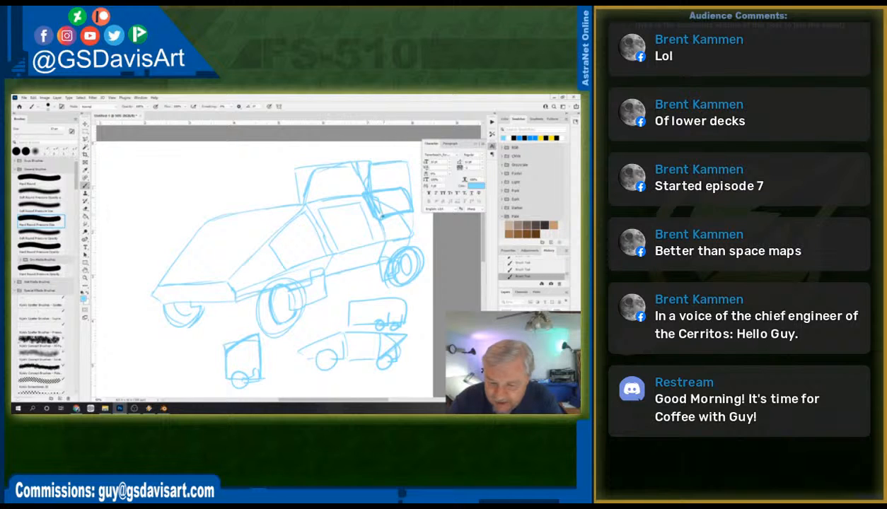
{"action": "mouse_move", "coordinate": [402, 187]}
{"action": "left_mouse_down"}
{"action": "mouse_move", "coordinate": [395, 206]}
{"action": "mouse_move", "coordinate": [399, 191]}
{"action": "mouse_move", "coordinate": [388, 195]}
{"action": "left_mouse_up"}
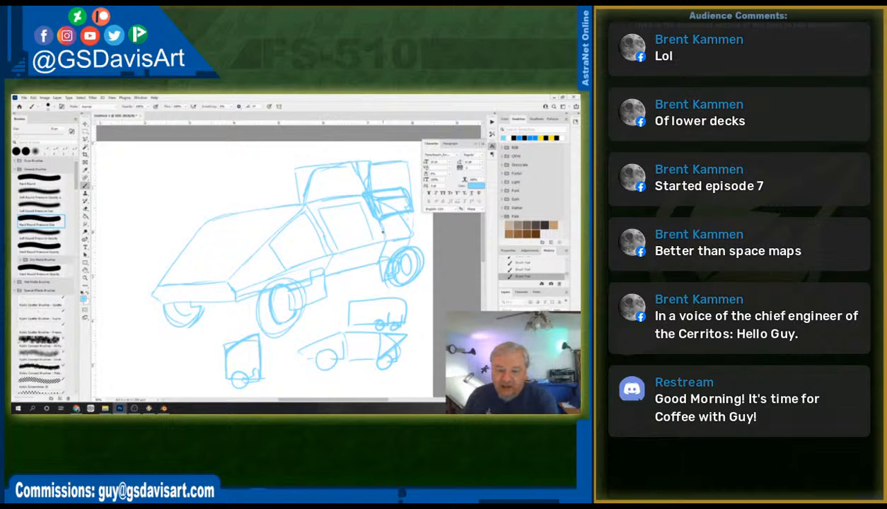
{"action": "mouse_move", "coordinate": [330, 250]}
{"action": "left_mouse_down"}
{"action": "mouse_move", "coordinate": [336, 262]}
{"action": "mouse_move", "coordinate": [370, 245]}
{"action": "mouse_move", "coordinate": [375, 258]}
{"action": "mouse_move", "coordinate": [325, 274]}
{"action": "mouse_move", "coordinate": [369, 264]}
{"action": "mouse_move", "coordinate": [371, 258]}
{"action": "mouse_move", "coordinate": [343, 255]}
{"action": "mouse_move", "coordinate": [369, 252]}
{"action": "left_mouse_up"}
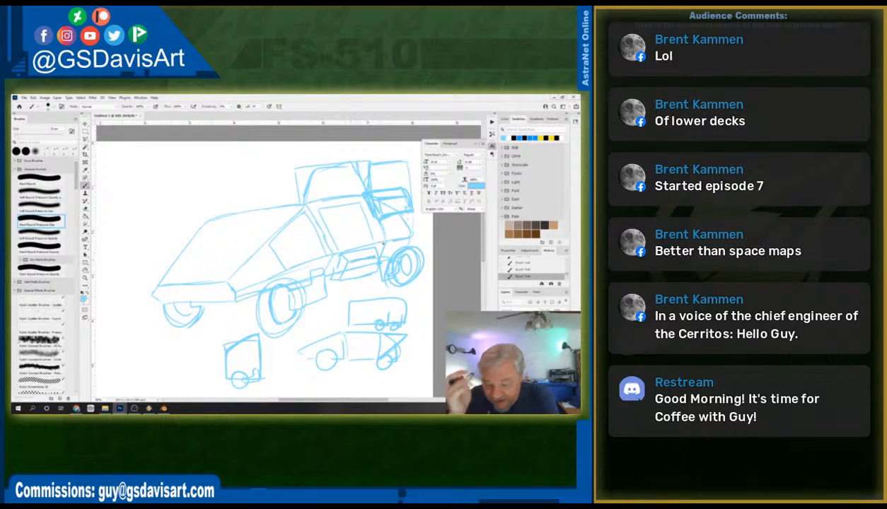
Sketch a domed turret with a long barrel on the cab roof, and a second long barrel shape behind it.
{"action": "mouse_move", "coordinate": [221, 214]}
{"action": "left_mouse_down"}
{"action": "mouse_move", "coordinate": [258, 205]}
{"action": "mouse_move", "coordinate": [227, 212]}
{"action": "mouse_move", "coordinate": [260, 188]}
{"action": "left_mouse_up"}
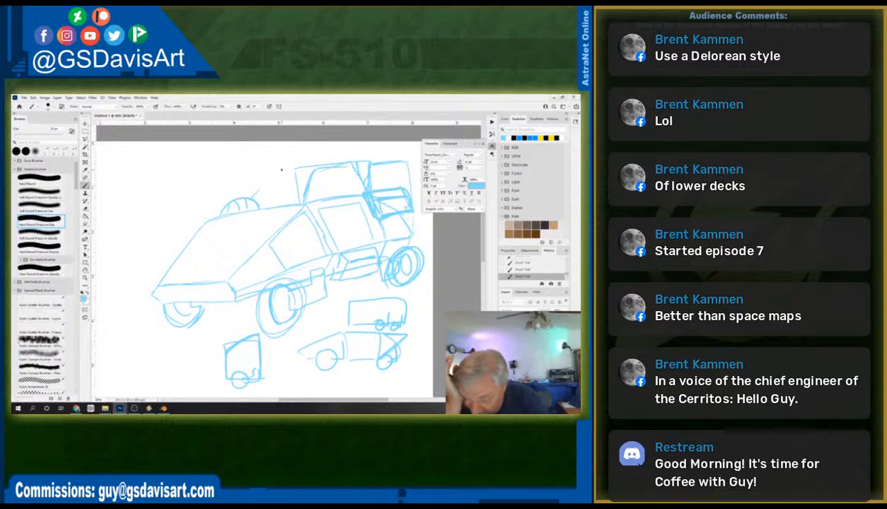
{"action": "mouse_move", "coordinate": [236, 195]}
{"action": "left_mouse_down"}
{"action": "mouse_move", "coordinate": [192, 200]}
{"action": "mouse_move", "coordinate": [191, 209]}
{"action": "mouse_move", "coordinate": [221, 203]}
{"action": "mouse_move", "coordinate": [189, 211]}
{"action": "left_mouse_up"}
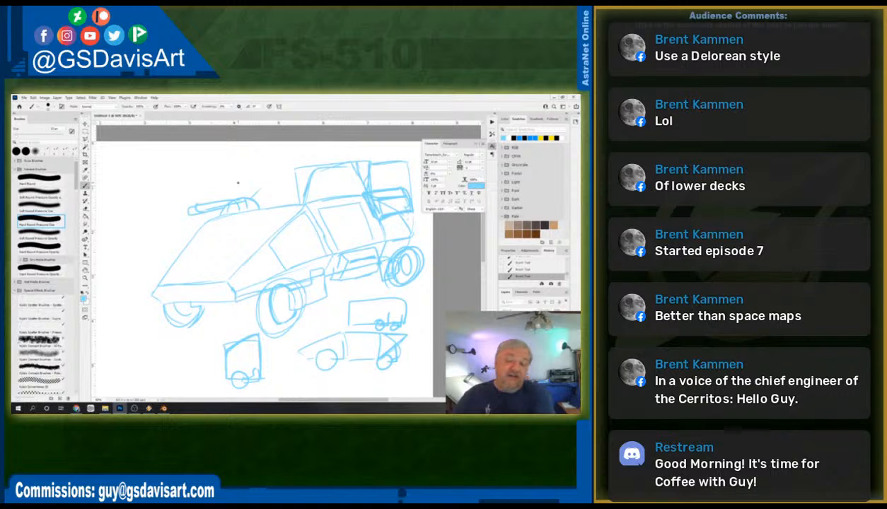
{"action": "mouse_move", "coordinate": [264, 195]}
{"action": "left_mouse_down"}
{"action": "mouse_move", "coordinate": [298, 189]}
{"action": "mouse_move", "coordinate": [266, 203]}
{"action": "left_mouse_up"}
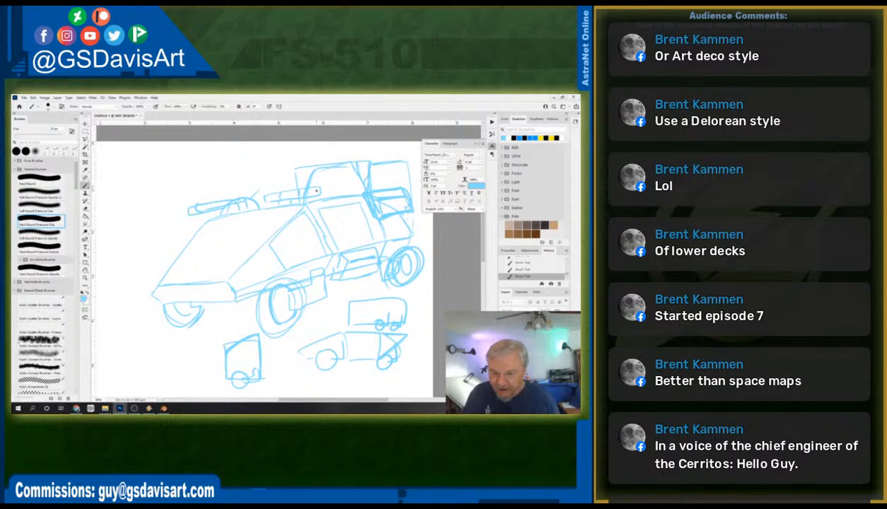
Reinforce the front edges of the small upright truck cab and extend it with a long flat chassis and rear wheel.
{"action": "left_click_drag", "start_coordinate": [225, 342], "coordinate": [224, 367]}
{"action": "mouse_move", "coordinate": [220, 344]}
{"action": "left_mouse_down"}
{"action": "mouse_move", "coordinate": [221, 354]}
{"action": "mouse_move", "coordinate": [237, 332]}
{"action": "left_mouse_up"}
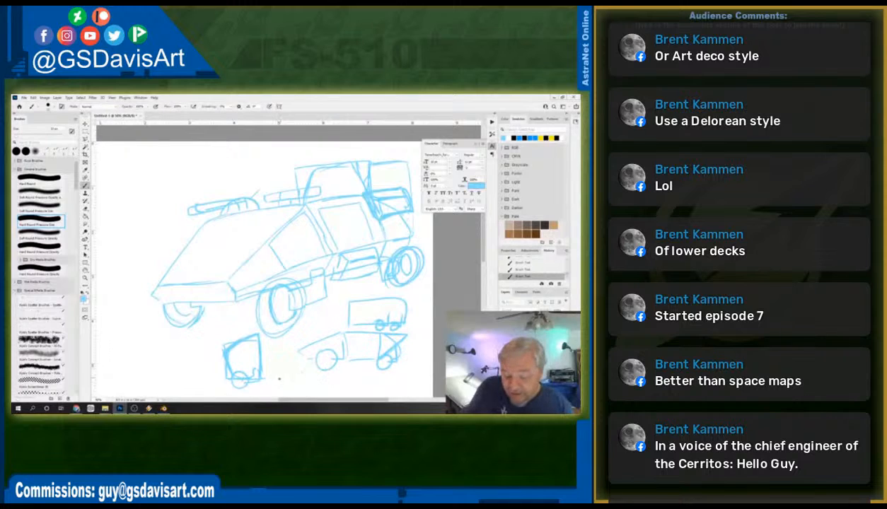
{"action": "mouse_move", "coordinate": [270, 369]}
{"action": "left_mouse_down"}
{"action": "mouse_move", "coordinate": [324, 365]}
{"action": "mouse_move", "coordinate": [270, 372]}
{"action": "mouse_move", "coordinate": [327, 375]}
{"action": "left_mouse_up"}
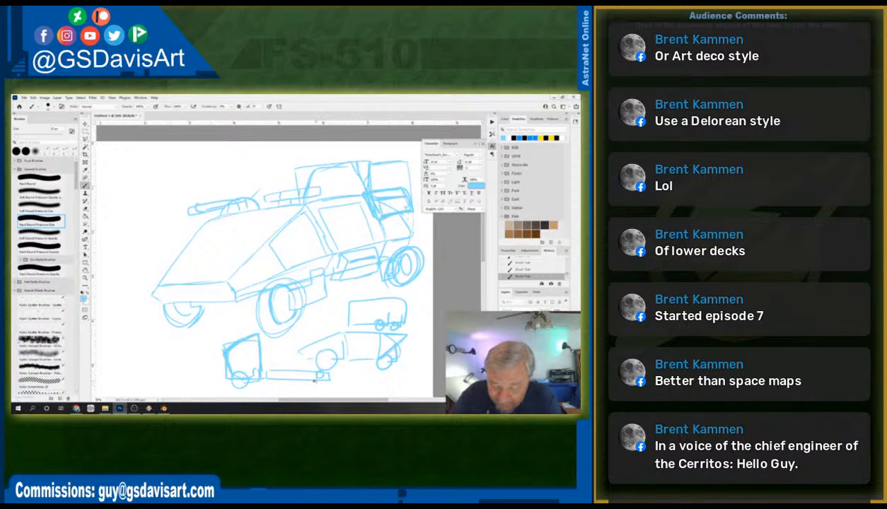
{"action": "left_click_drag", "start_coordinate": [297, 379], "coordinate": [312, 372]}
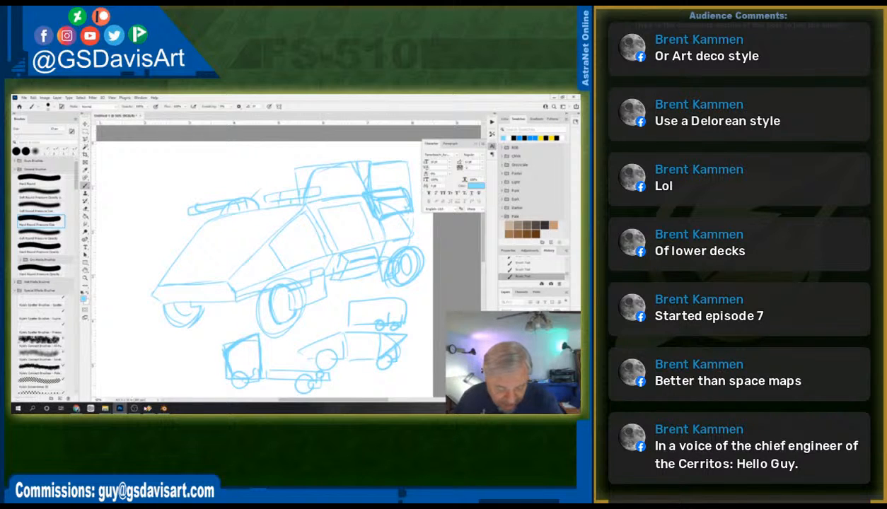
Switch to Blender and, in Edit Mode with face selection, extrude the default cube's top face upward by about 1.8 m.
{"action": "left_click", "coordinate": [163, 408]}
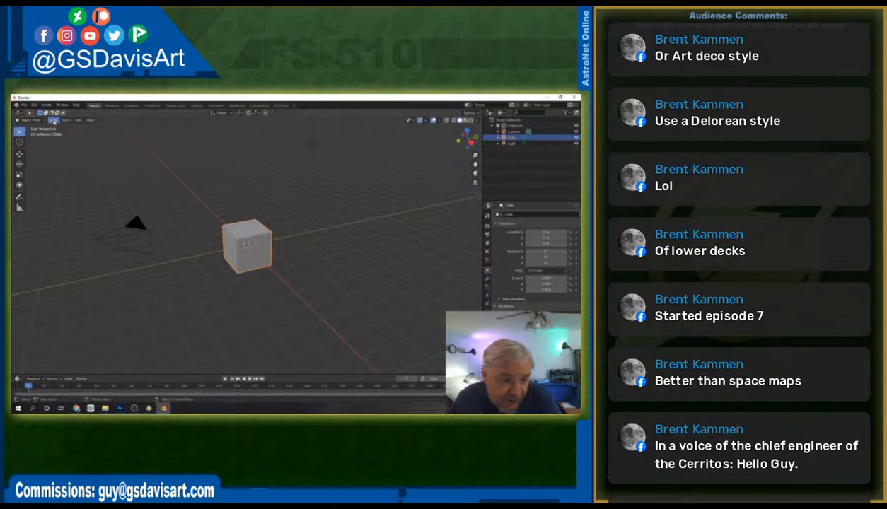
{"action": "left_click", "coordinate": [30, 119]}
{"action": "left_click", "coordinate": [32, 128]}
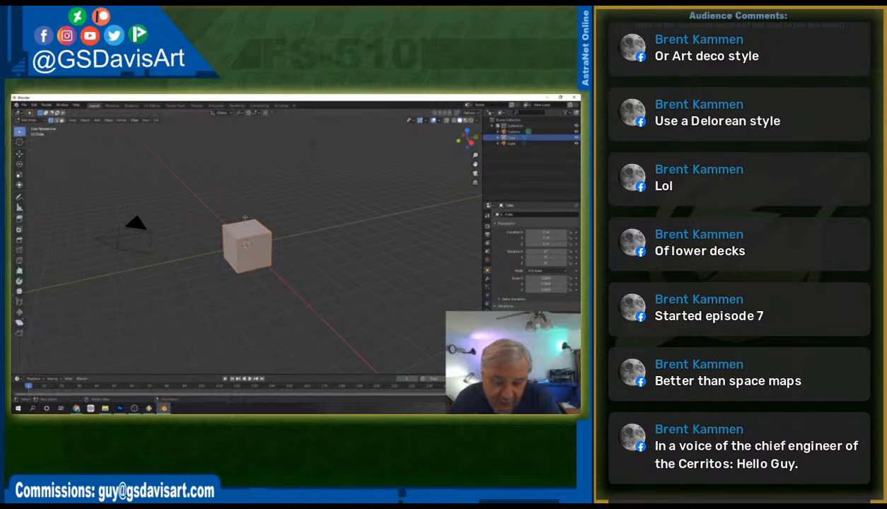
{"action": "key", "text": "alt+a"}
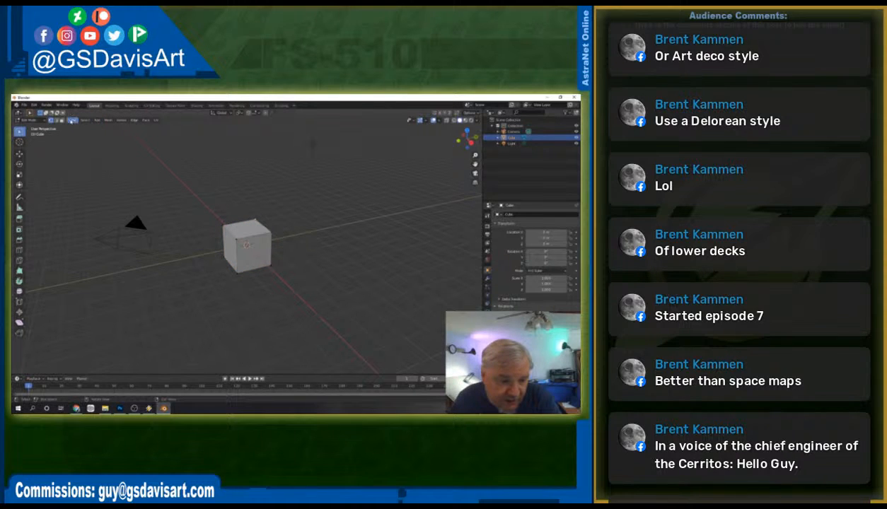
{"action": "left_click", "coordinate": [62, 120]}
{"action": "left_click", "coordinate": [244, 225]}
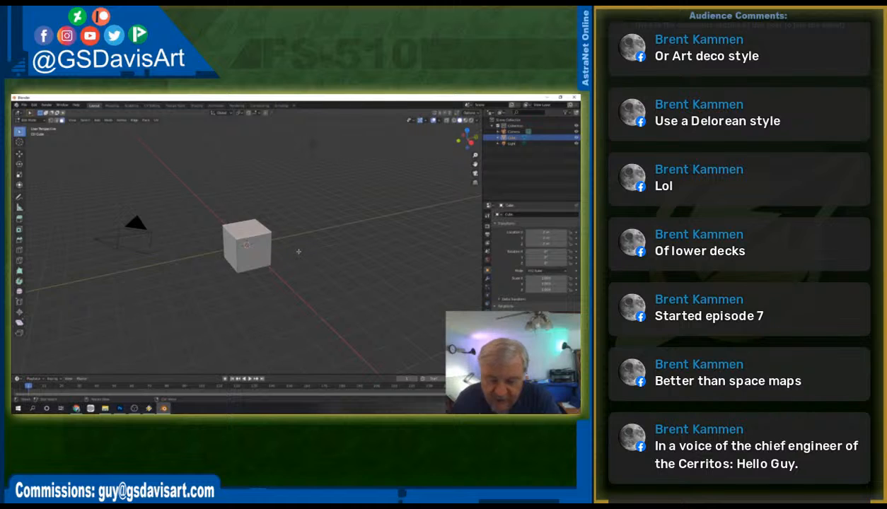
{"action": "key", "text": "e"}
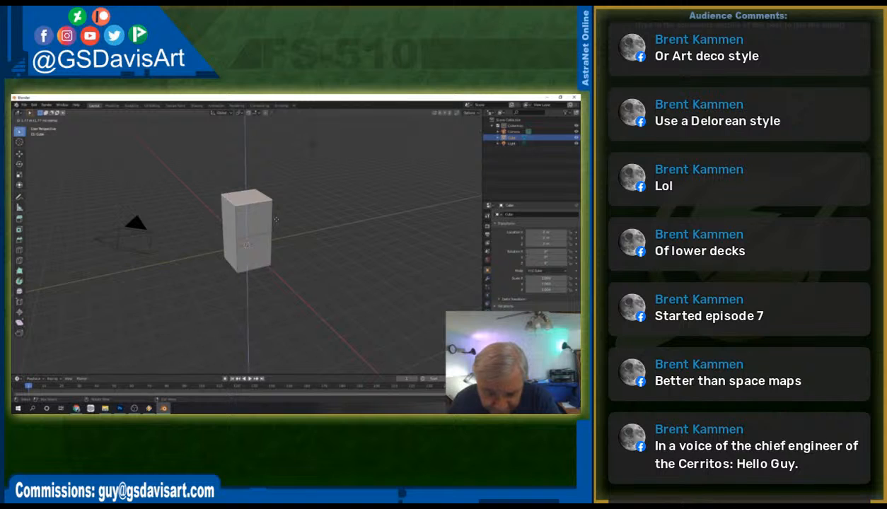
{"action": "left_click", "coordinate": [277, 222]}
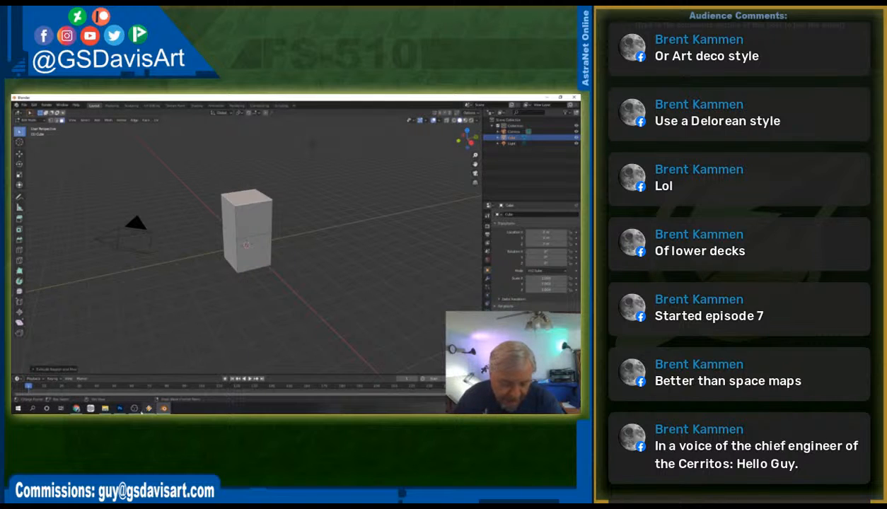
Check the vehicle sketch in Photoshop and return to Blender, showing the block see-through in front view with vertex selection.
{"action": "left_click", "coordinate": [120, 409]}
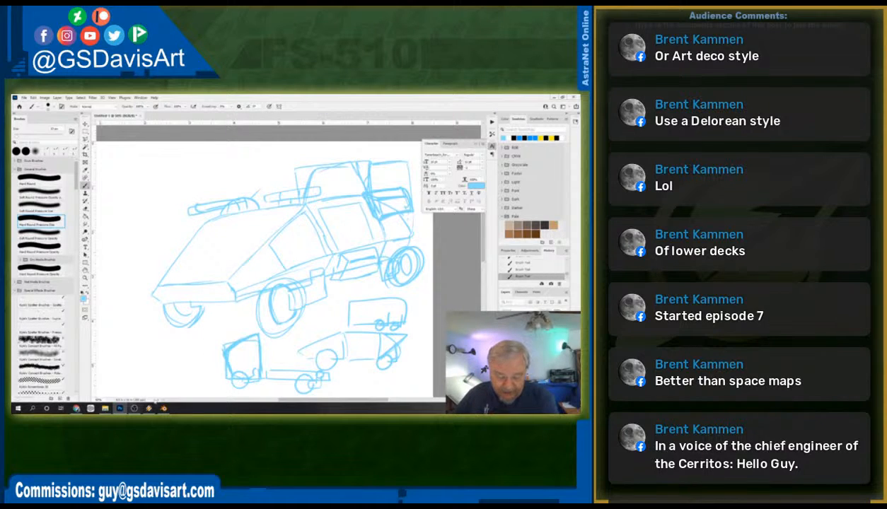
{"action": "left_click", "coordinate": [164, 409]}
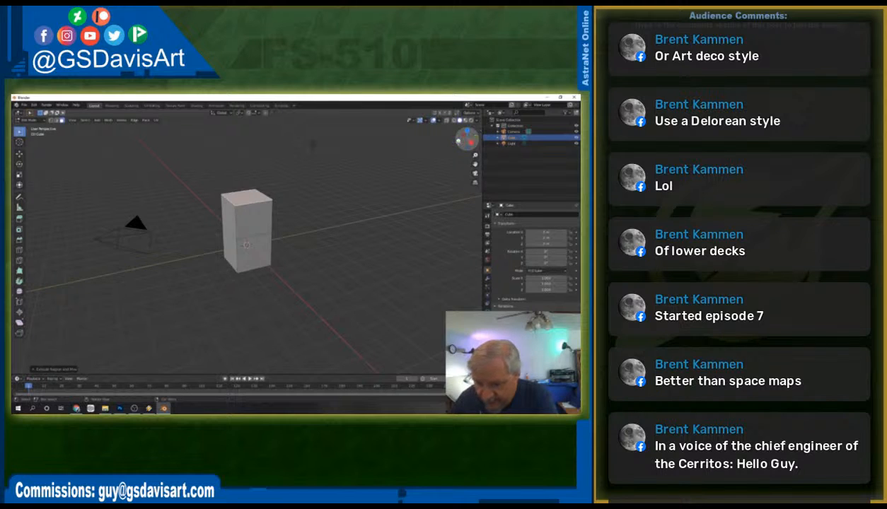
{"action": "left_click", "coordinate": [458, 142]}
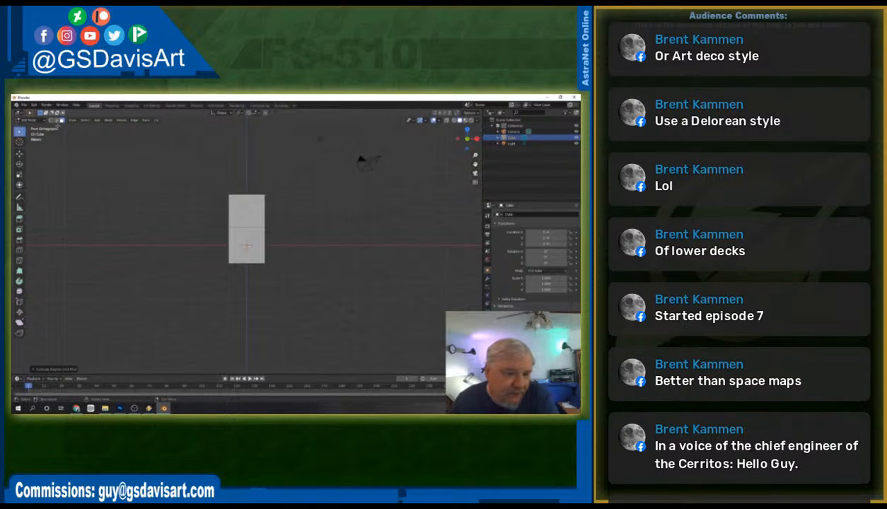
{"action": "left_click", "coordinate": [51, 120]}
{"action": "left_click", "coordinate": [272, 231]}
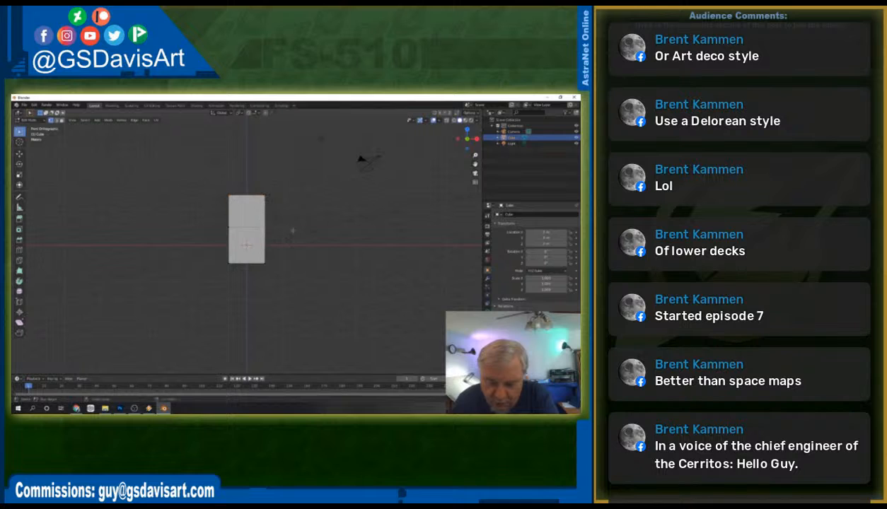
{"action": "left_click", "coordinate": [446, 120]}
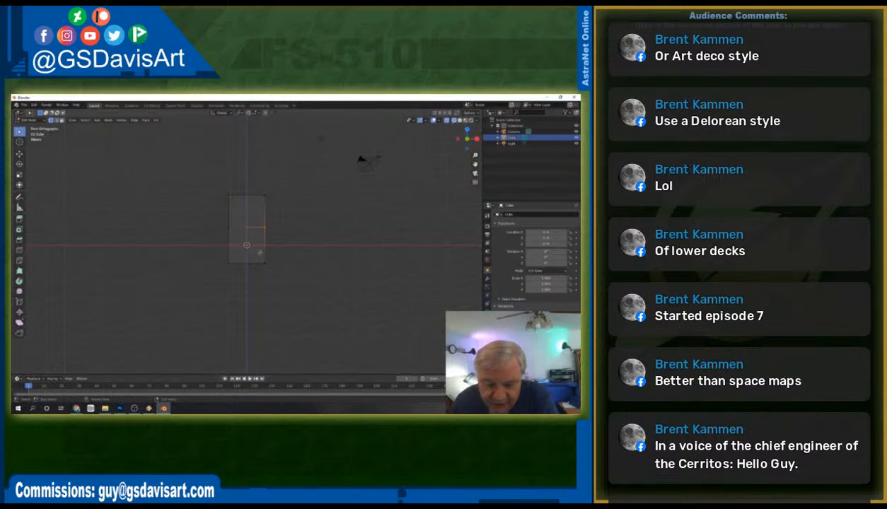
Select all the vertices at the block's middle seam and activate the Move tool.
{"action": "left_click_drag", "start_coordinate": [278, 213], "coordinate": [249, 230]}
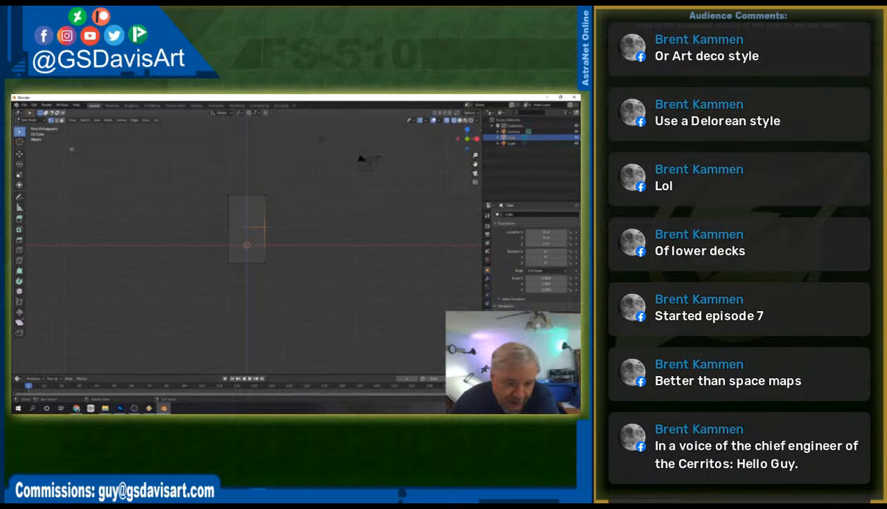
{"action": "left_click", "coordinate": [20, 153]}
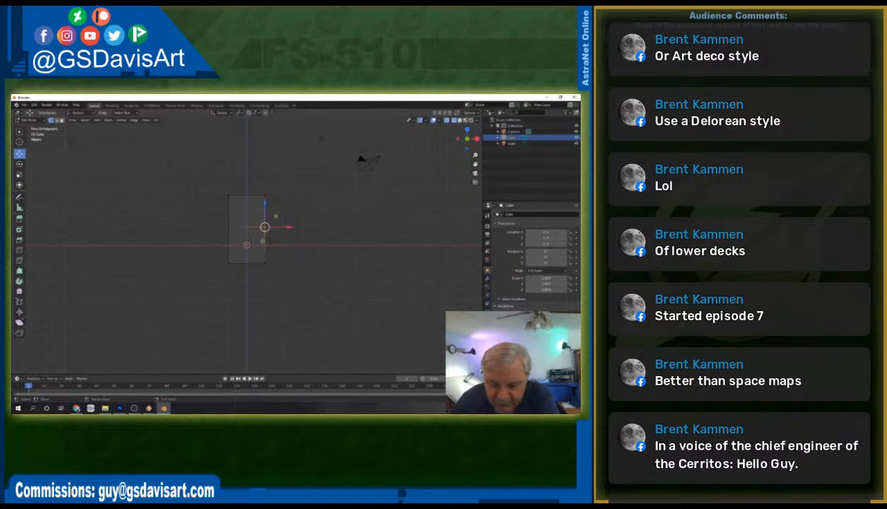
{"action": "left_click_drag", "start_coordinate": [211, 214], "coordinate": [276, 237]}
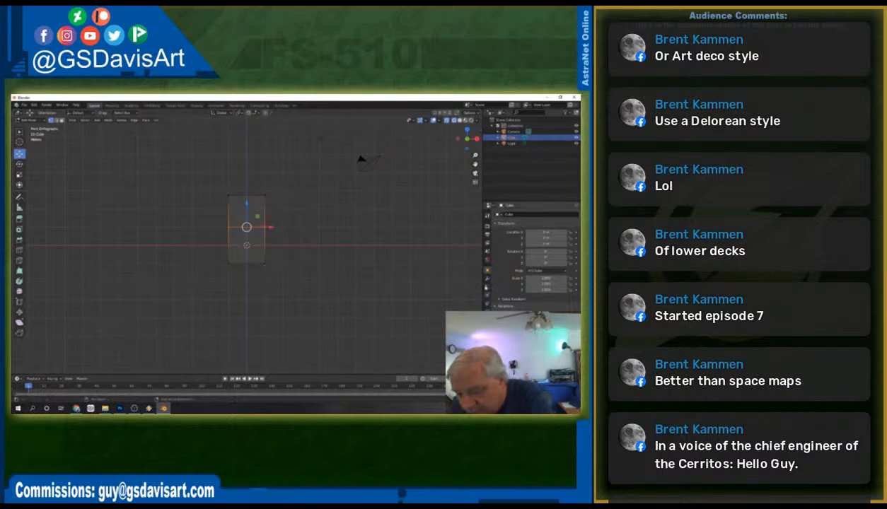
Add a Mirror modifier on the X axis to the stretched block.
{"action": "left_click", "coordinate": [486, 206]}
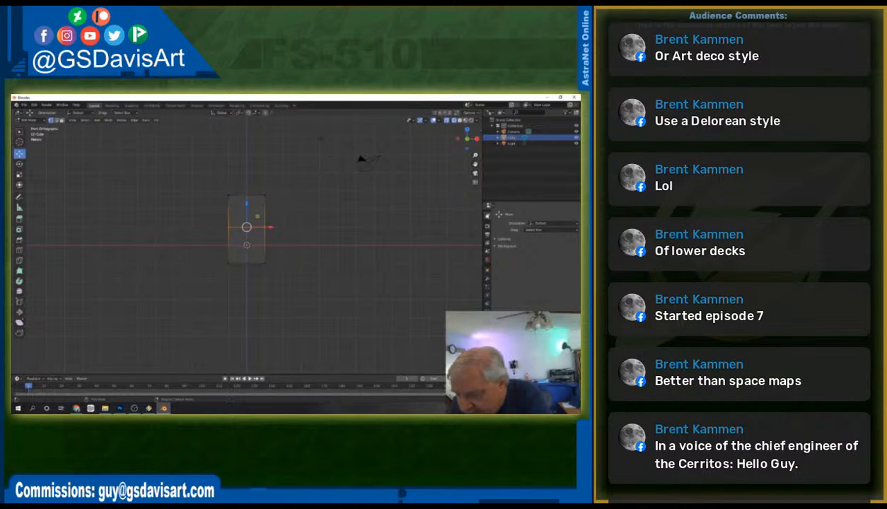
{"action": "left_click", "coordinate": [487, 226]}
{"action": "left_click", "coordinate": [488, 235]}
{"action": "left_click", "coordinate": [487, 244]}
{"action": "left_click", "coordinate": [488, 280]}
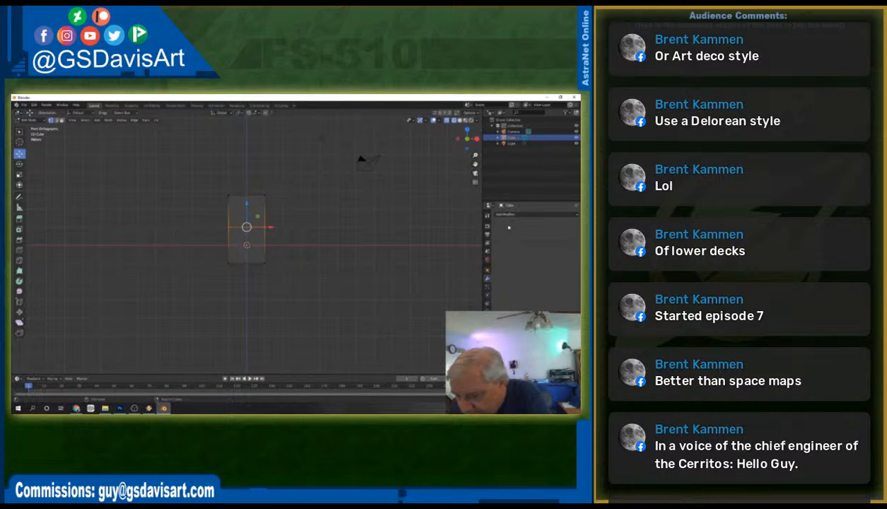
{"action": "left_click", "coordinate": [508, 214]}
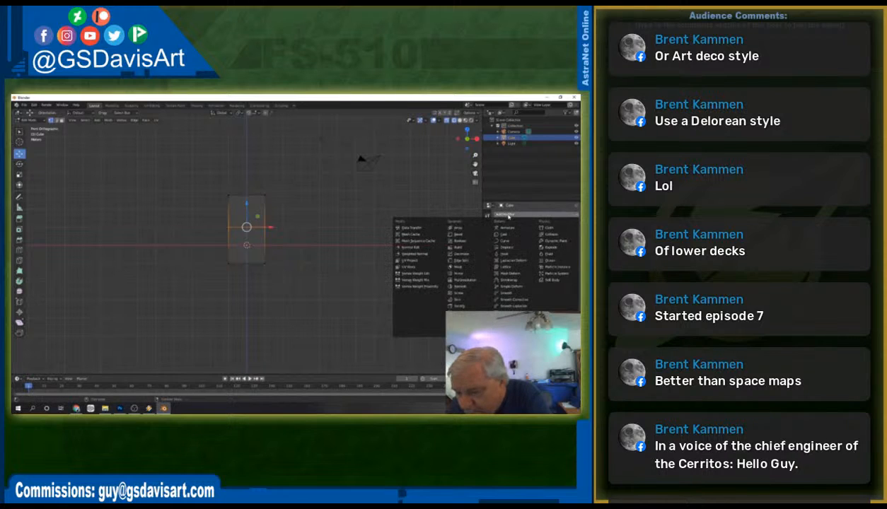
{"action": "left_click", "coordinate": [456, 273]}
Try to pull the block's side seam vertices outward along X into a point, and select the adjoining upper corner vertices.
{"action": "left_click_drag", "start_coordinate": [272, 227], "coordinate": [319, 229]}
{"action": "key", "text": "ctrl+z"}
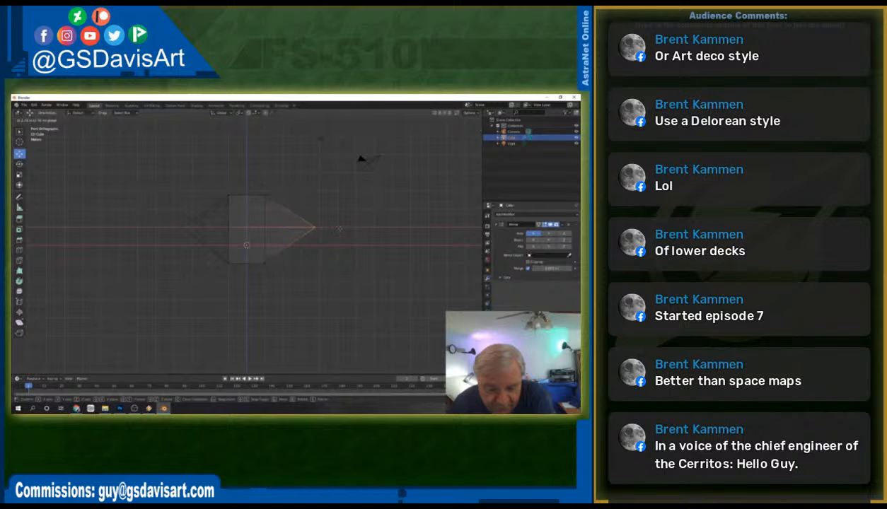
{"action": "left_click", "coordinate": [330, 224]}
{"action": "middle_click_drag", "start_coordinate": [337, 219], "coordinate": [422, 132]}
{"action": "middle_click_drag", "start_coordinate": [352, 228], "coordinate": [352, 228]}
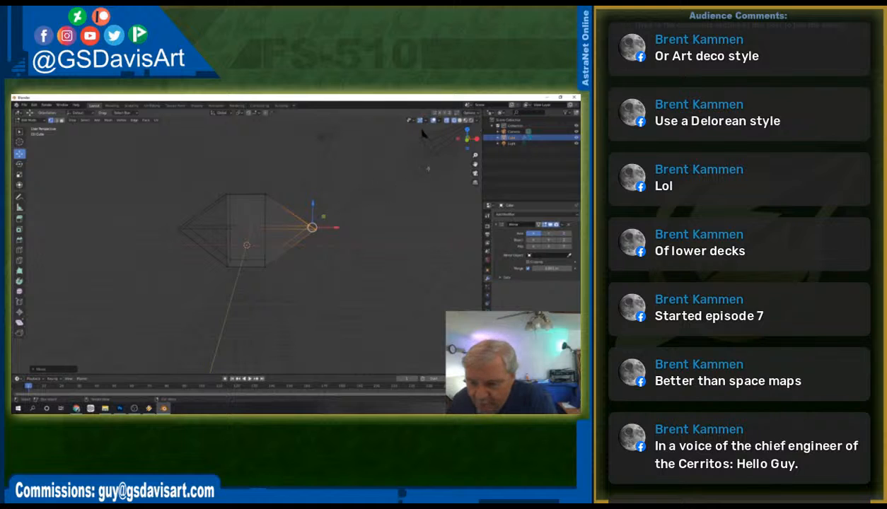
{"action": "left_click", "coordinate": [463, 138]}
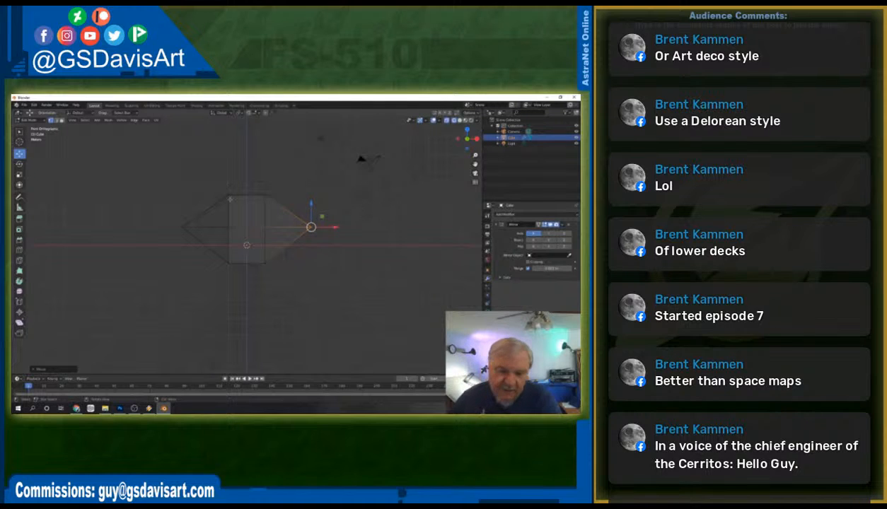
{"action": "left_click_drag", "start_coordinate": [285, 205], "coordinate": [265, 192]}
{"action": "middle_click_drag", "start_coordinate": [433, 186], "coordinate": [415, 232]}
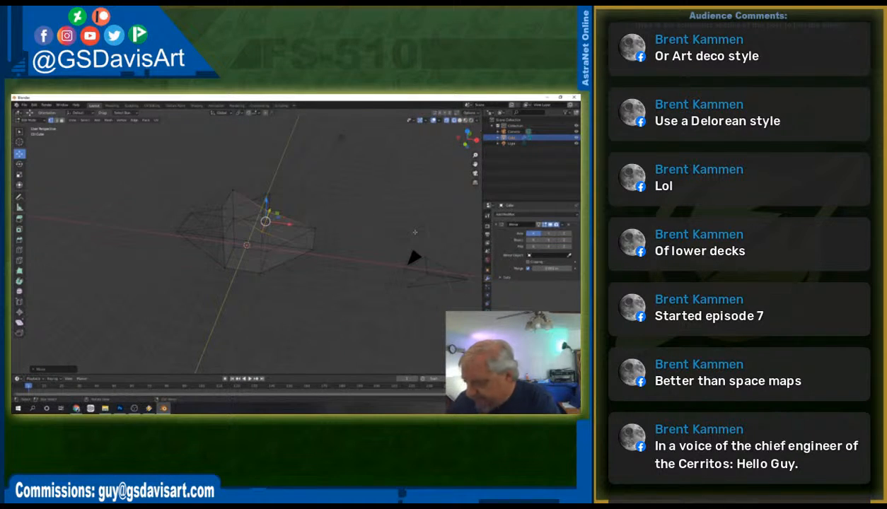
Undo the outward pull of the seam vertices.
{"action": "key", "text": "ctrl+z"}
{"action": "key", "text": "ctrl+z"}
{"action": "key", "text": "ctrl+z"}
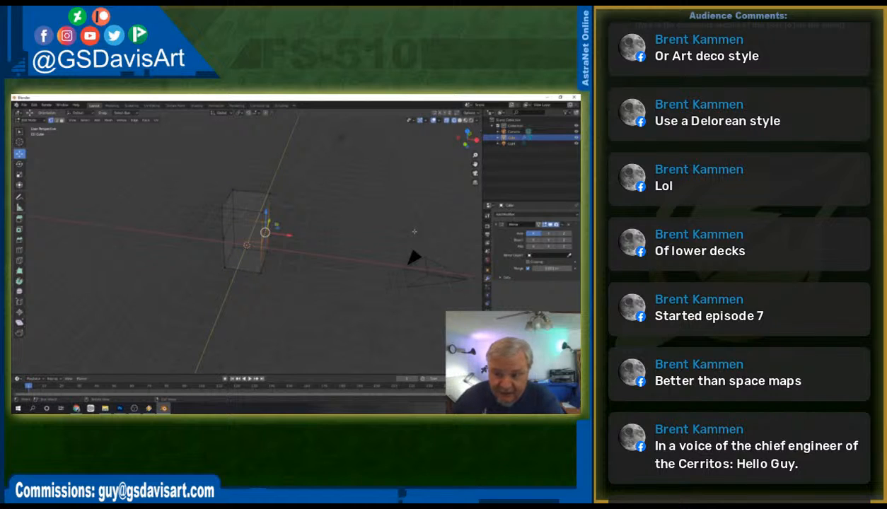
Select all the block's vertices and shift them along negative X until one side meets the mirror centre, then show the front view.
{"action": "left_click_drag", "start_coordinate": [204, 165], "coordinate": [285, 304]}
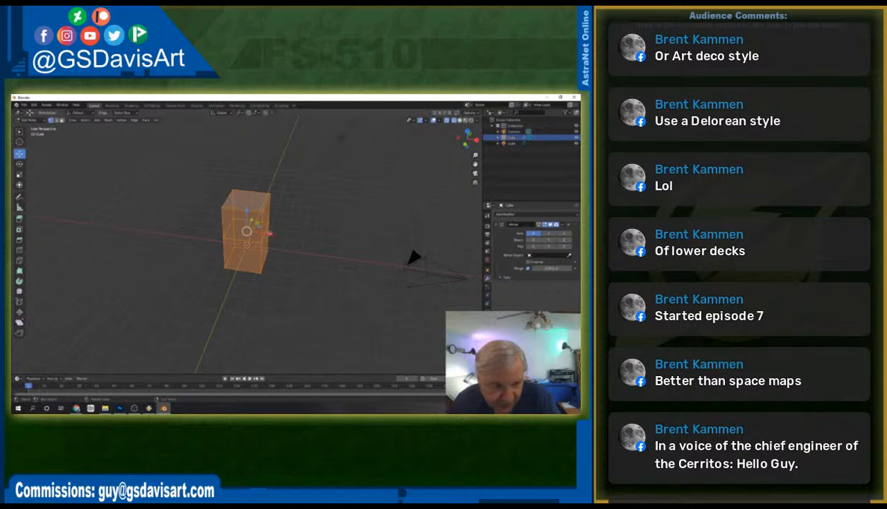
{"action": "left_click_drag", "start_coordinate": [269, 234], "coordinate": [252, 231]}
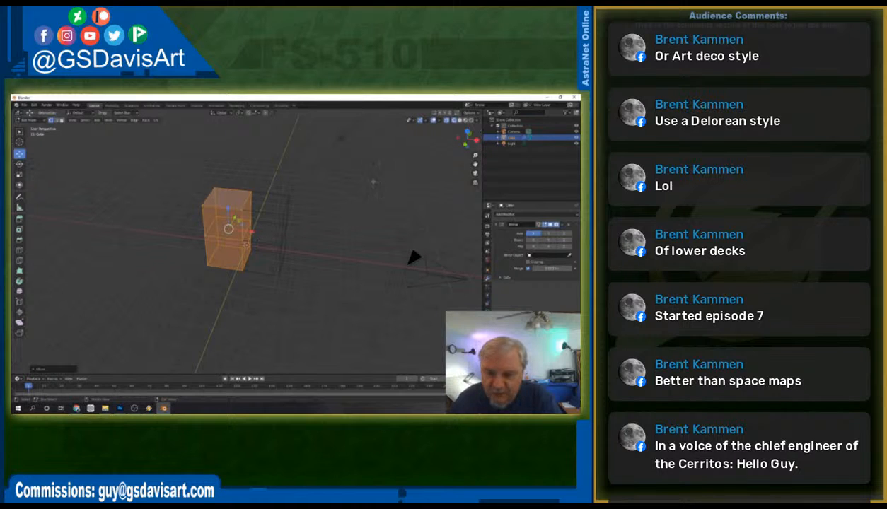
{"action": "key", "text": "KP_1"}
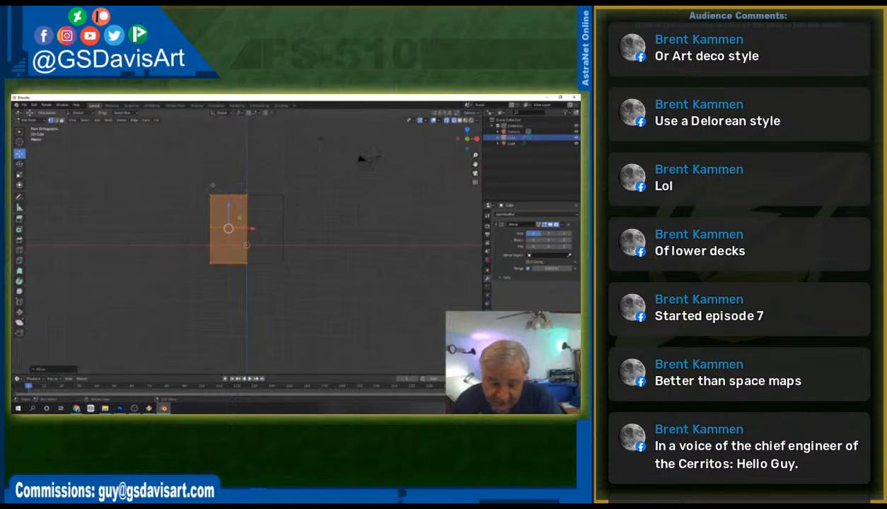
Select the block's top and middle seam vertices and lower them along Z to form a flat slab.
{"action": "left_click_drag", "start_coordinate": [191, 178], "coordinate": [253, 234]}
{"action": "key", "text": "g"}
{"action": "key", "text": "z"}
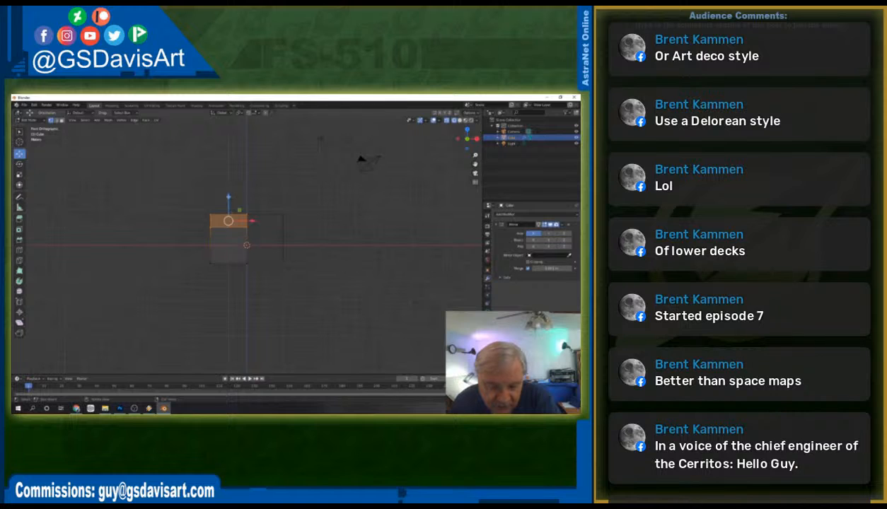
{"action": "key", "text": "g"}
{"action": "key", "text": "z"}
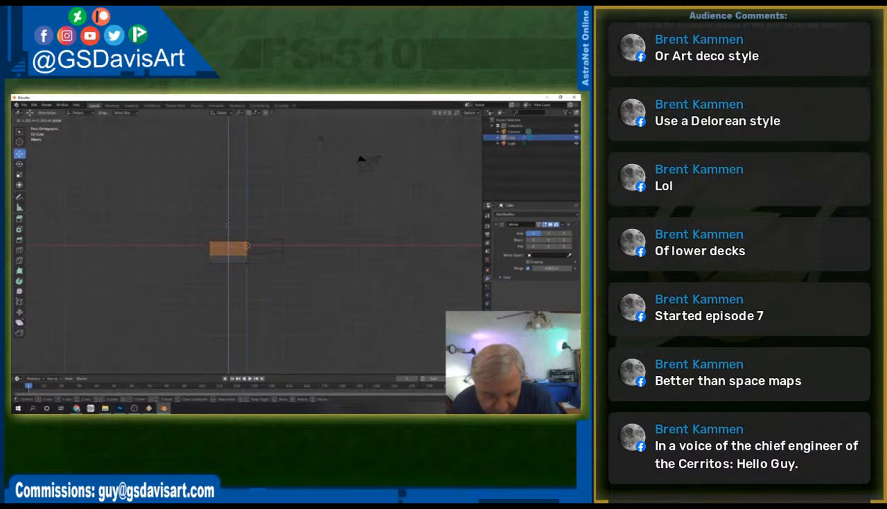
{"action": "left_click", "coordinate": [226, 225]}
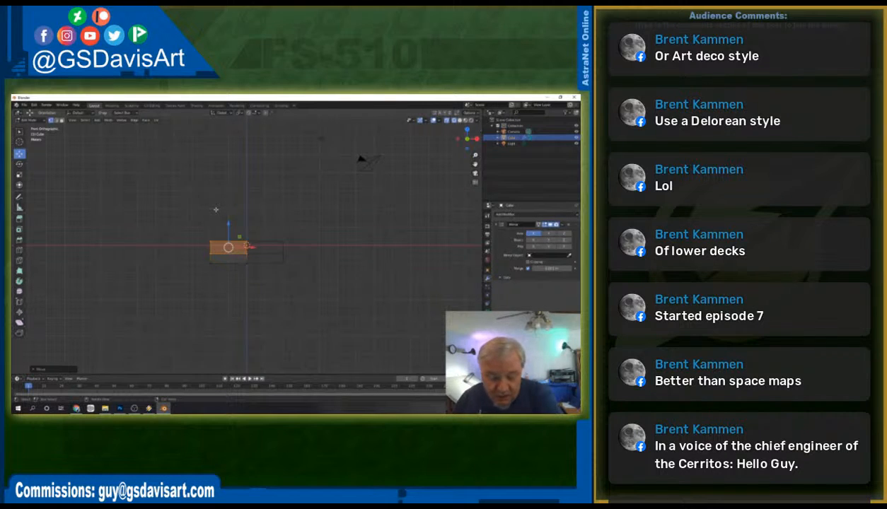
Move the slab's outer seam vertices outward along X to give the side a pointed profile.
{"action": "left_click_drag", "start_coordinate": [198, 259], "coordinate": [212, 251]}
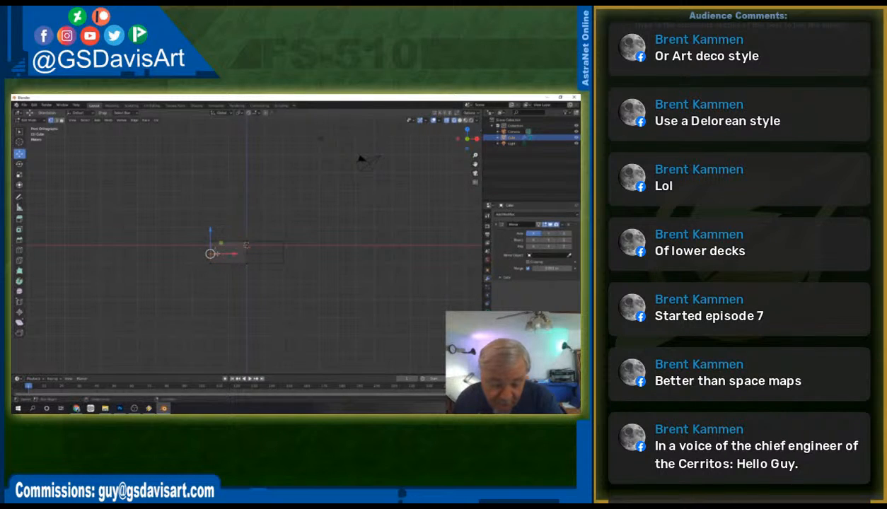
{"action": "key", "text": "g"}
{"action": "key", "text": "x"}
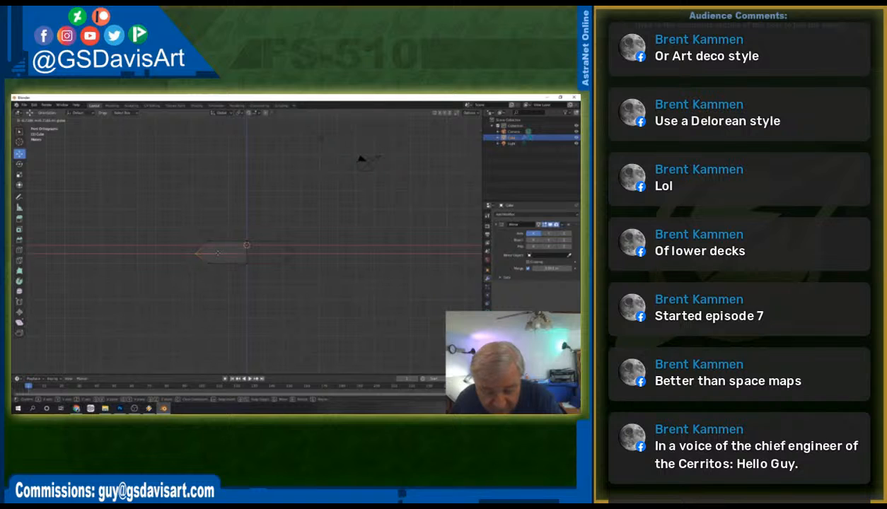
{"action": "left_click", "coordinate": [217, 253]}
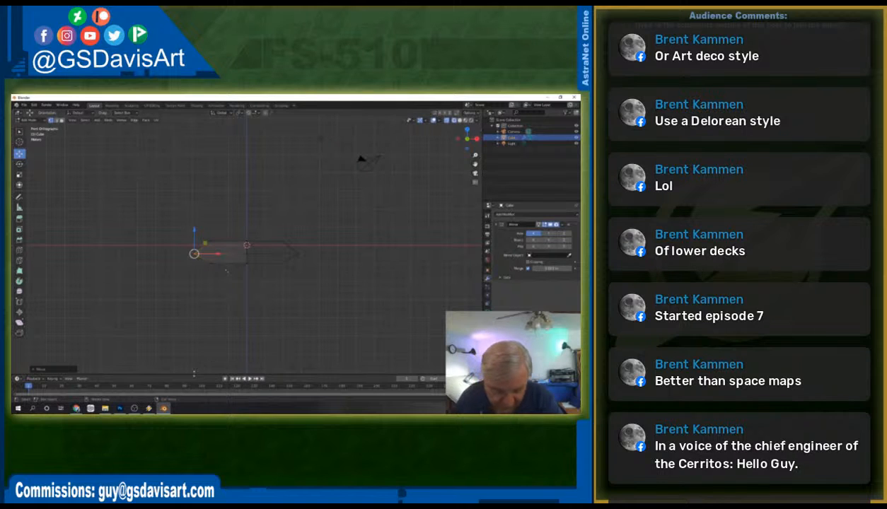
Check the vehicle sketch in Photoshop, return to Blender and try to lower the outer point vertices along Z.
{"action": "left_click", "coordinate": [120, 408]}
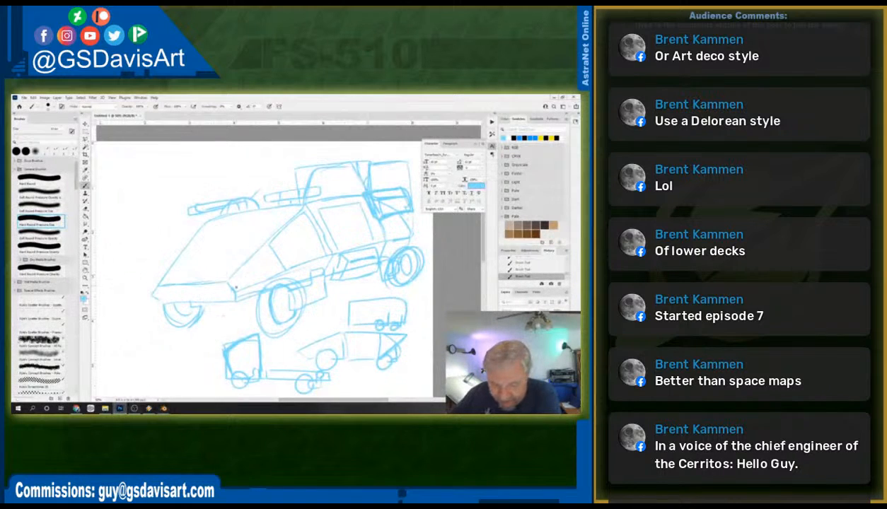
{"action": "left_click", "coordinate": [163, 409]}
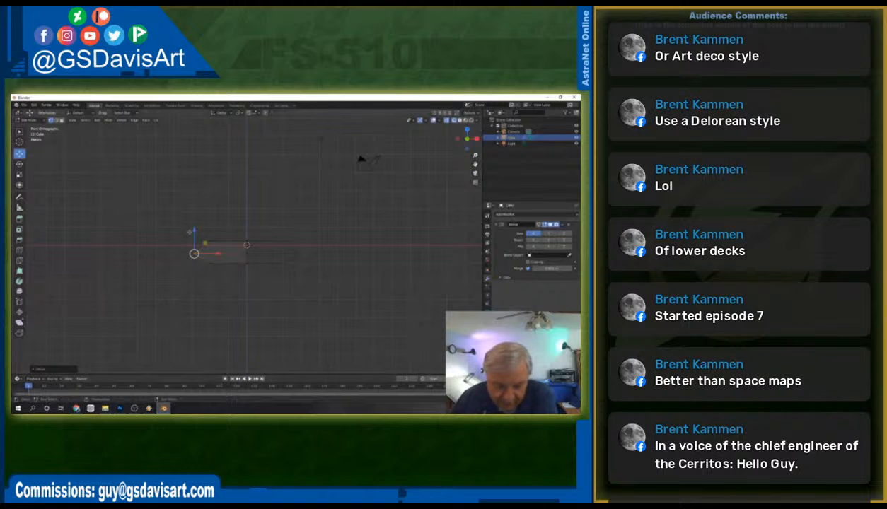
{"action": "key", "text": "g"}
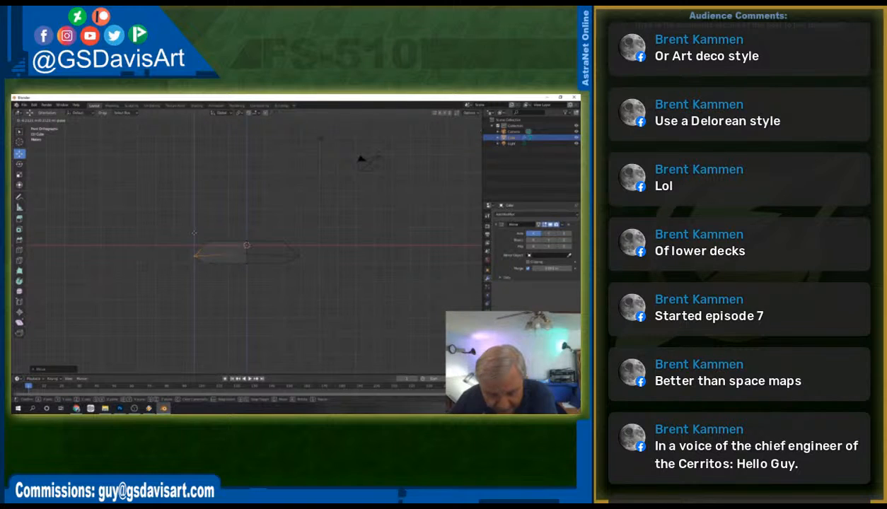
{"action": "left_click", "coordinate": [193, 234]}
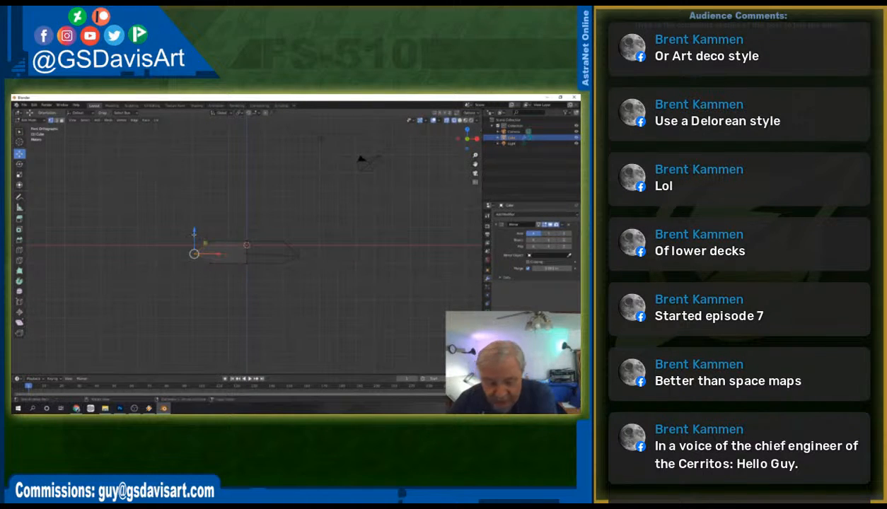
Select all the seam vertices across the half-slab and lower them slightly along Z.
{"action": "left_click_drag", "start_coordinate": [175, 256], "coordinate": [247, 246]}
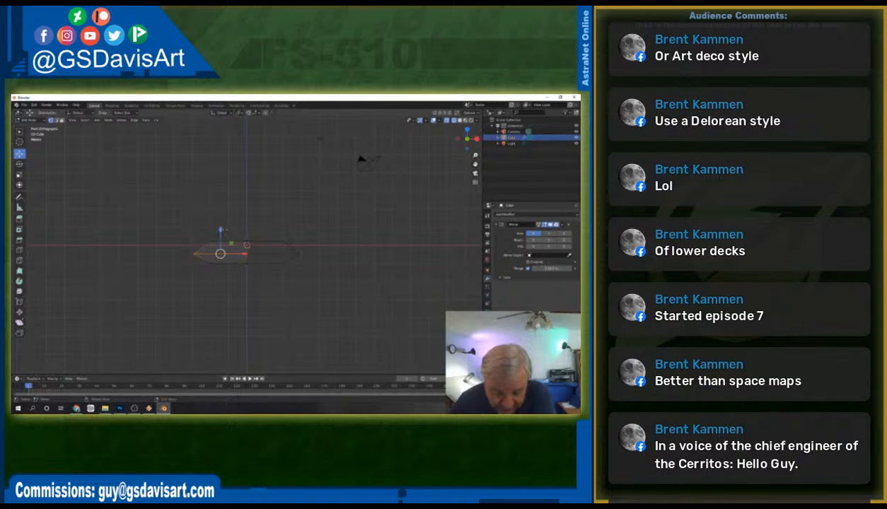
{"action": "key", "text": "g"}
{"action": "key", "text": "z"}
{"action": "left_click", "coordinate": [219, 232]}
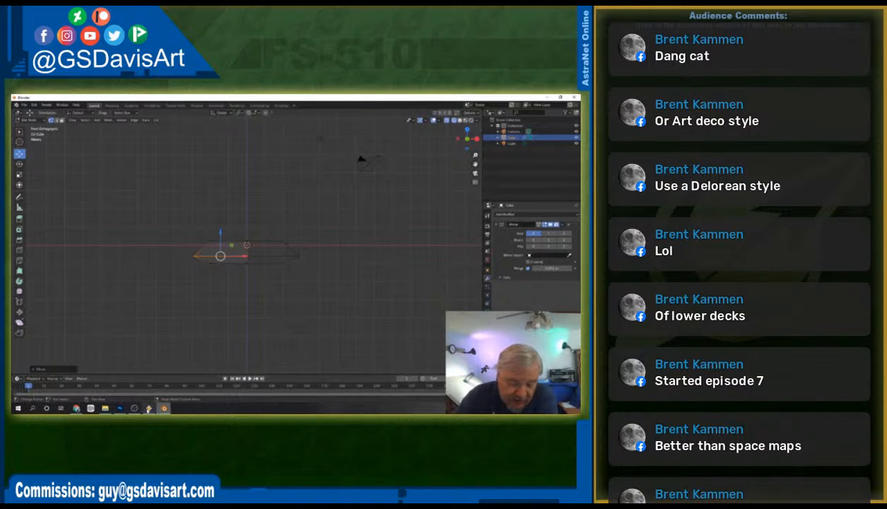
Compare with the Photoshop sketch, return to Blender and, in right view, stretch the slab's rear vertices along Y to lengthen the body.
{"action": "left_click", "coordinate": [119, 409]}
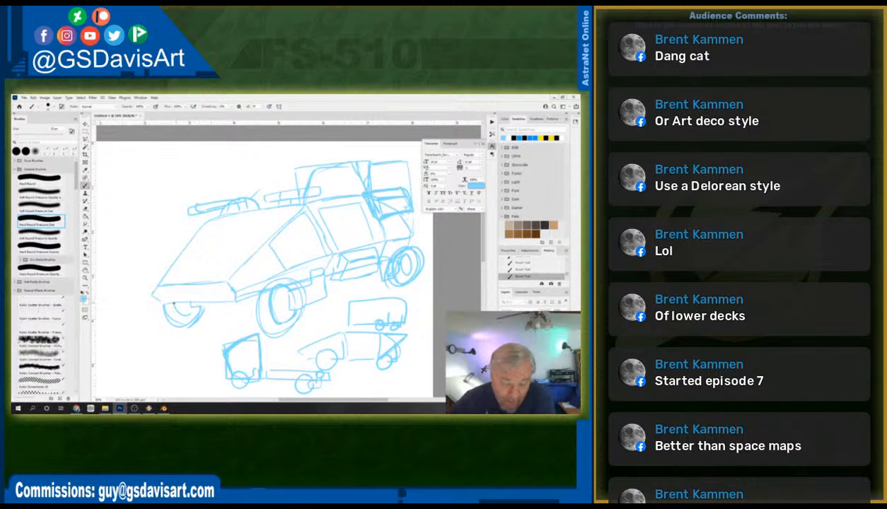
{"action": "left_click", "coordinate": [164, 409]}
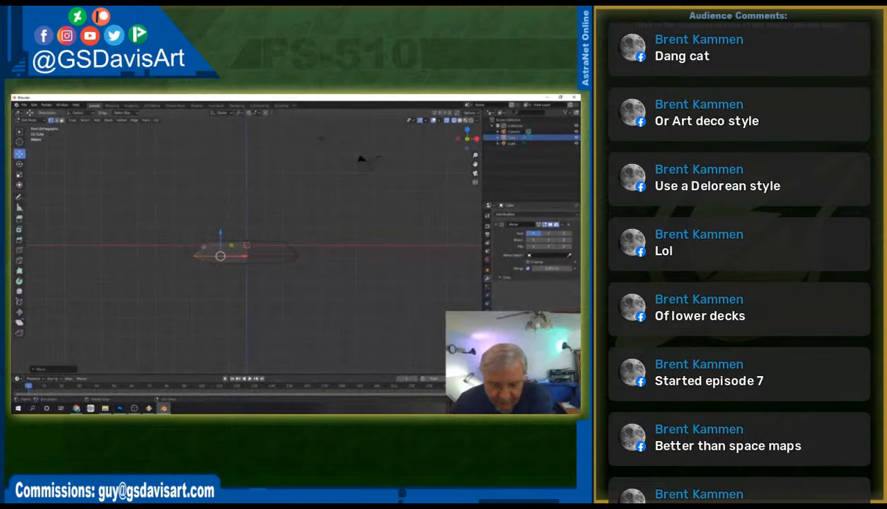
{"action": "mouse_move", "coordinate": [357, 213]}
{"action": "middle_mouse_down"}
{"action": "mouse_move", "coordinate": [286, 217]}
{"action": "mouse_move", "coordinate": [351, 238]}
{"action": "mouse_move", "coordinate": [358, 233]}
{"action": "mouse_move", "coordinate": [350, 217]}
{"action": "middle_mouse_up"}
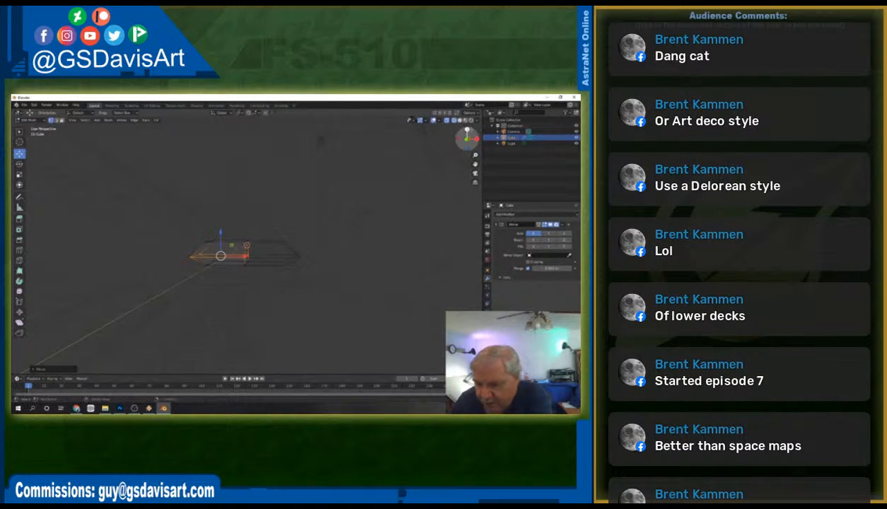
{"action": "left_click", "coordinate": [466, 138]}
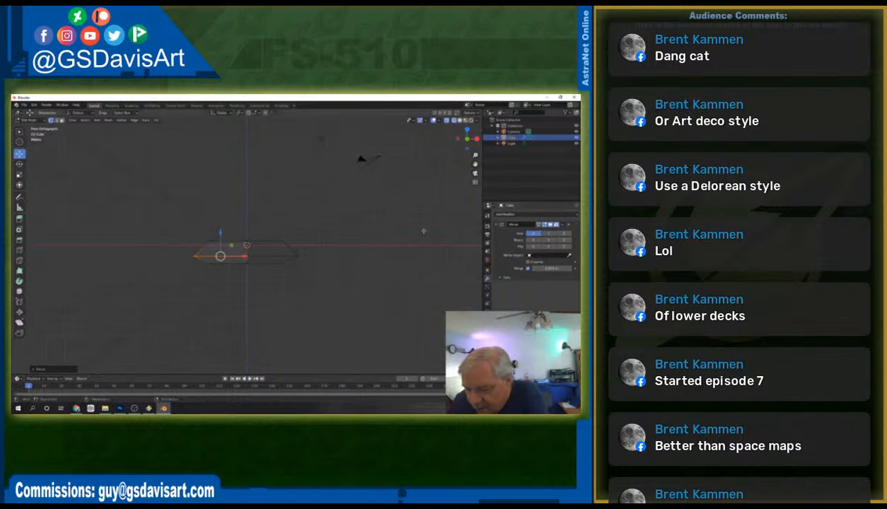
{"action": "middle_click_drag", "start_coordinate": [418, 227], "coordinate": [361, 234]}
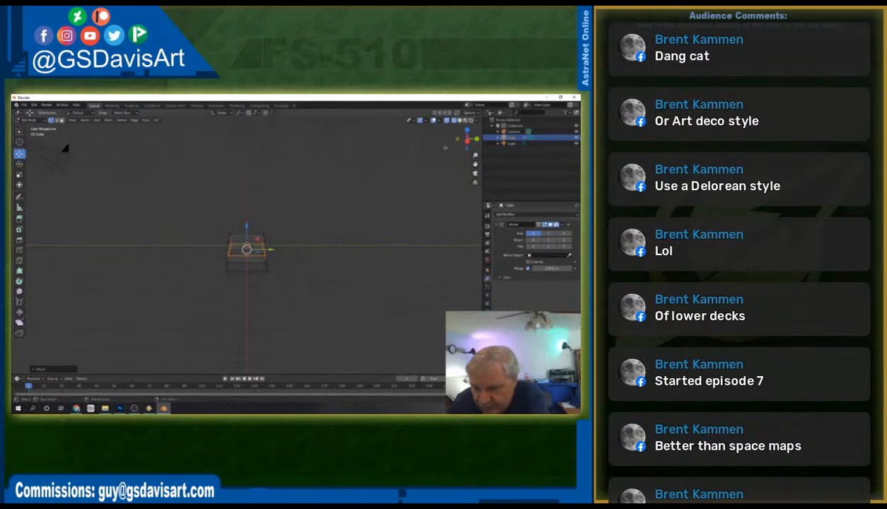
{"action": "left_click", "coordinate": [467, 138]}
{"action": "left_click_drag", "start_coordinate": [281, 224], "coordinate": [374, 254]}
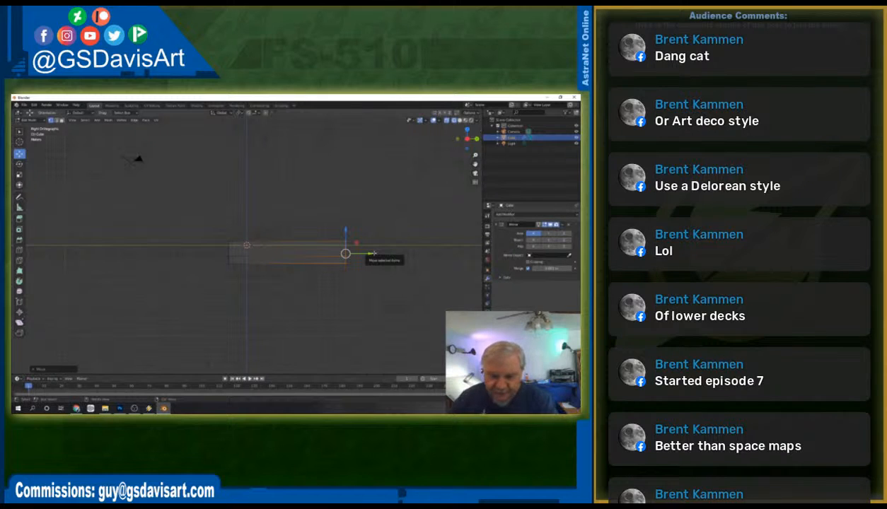
Select the rear top vertices and raise them along Z to turn the body into a wedge.
{"action": "left_click_drag", "start_coordinate": [365, 222], "coordinate": [336, 247]}
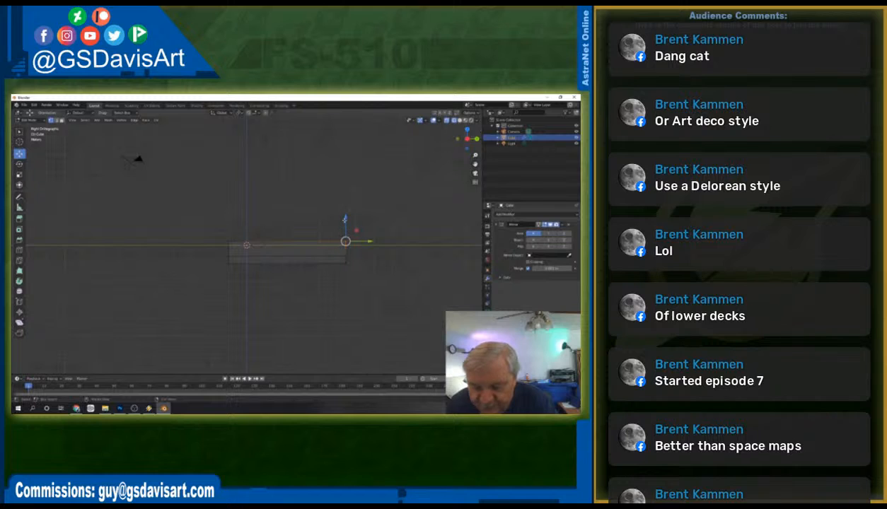
{"action": "key", "text": "g"}
{"action": "key", "text": "z"}
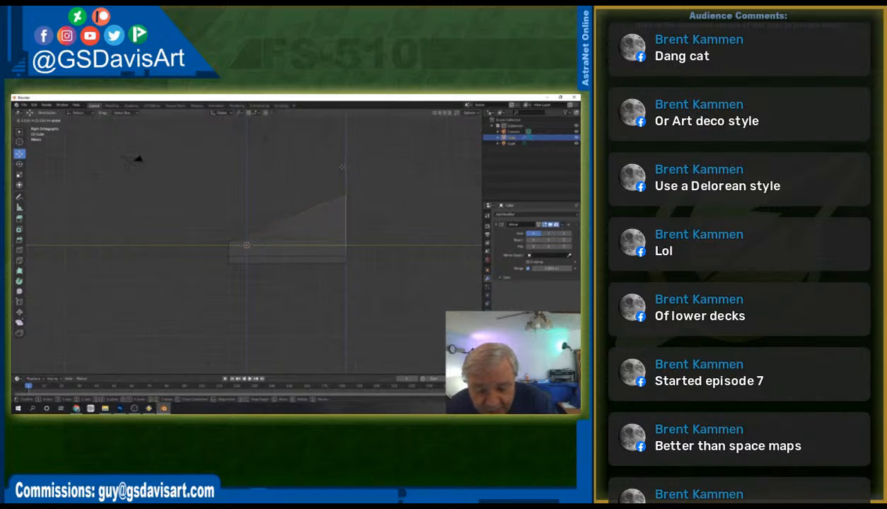
{"action": "left_click", "coordinate": [341, 167]}
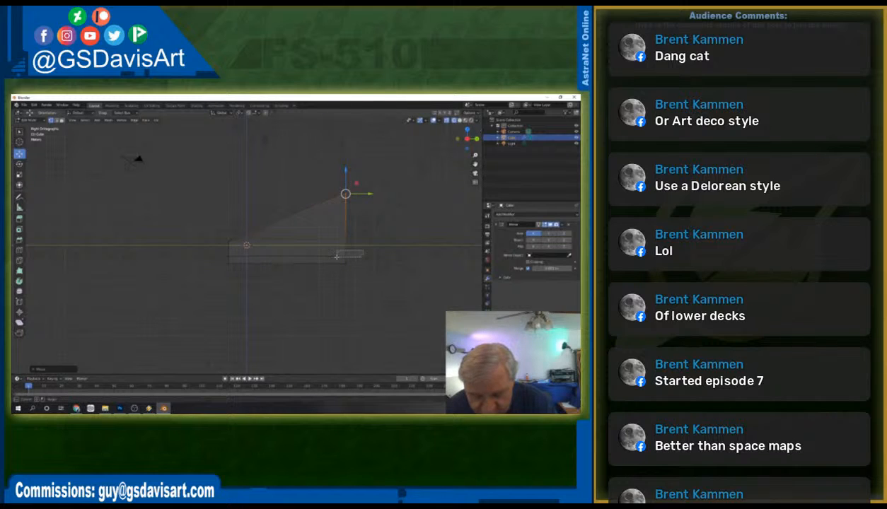
Select the rear seam vertices and raise them along Z on the wedge's tall end.
{"action": "left_click", "coordinate": [337, 258]}
{"action": "key", "text": "g"}
{"action": "key", "text": "z"}
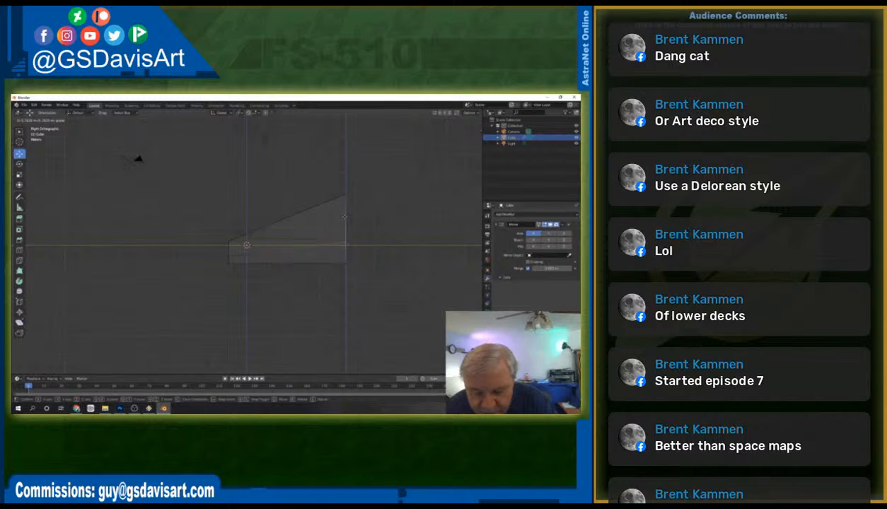
{"action": "left_click", "coordinate": [346, 219]}
Select the seam vertices at the wedge's low front end and raise them along Z.
{"action": "left_click_drag", "start_coordinate": [215, 248], "coordinate": [233, 256]}
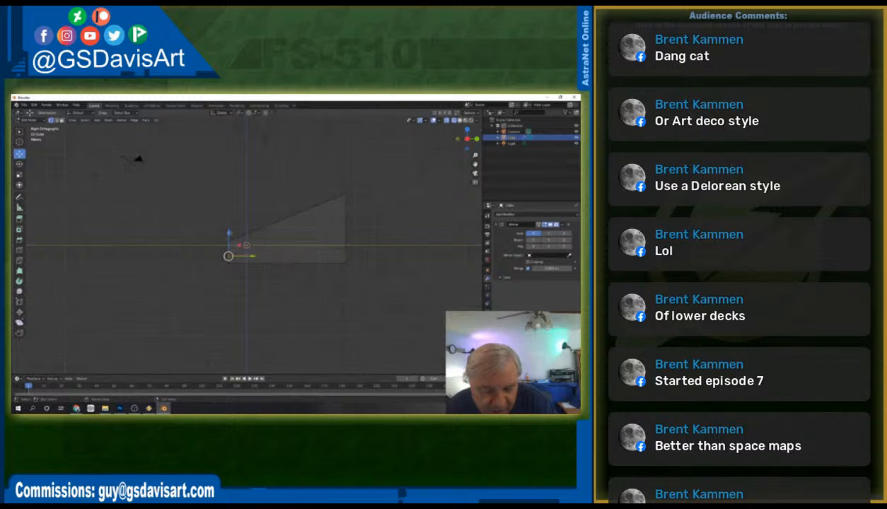
{"action": "key", "text": "g"}
{"action": "key", "text": "z"}
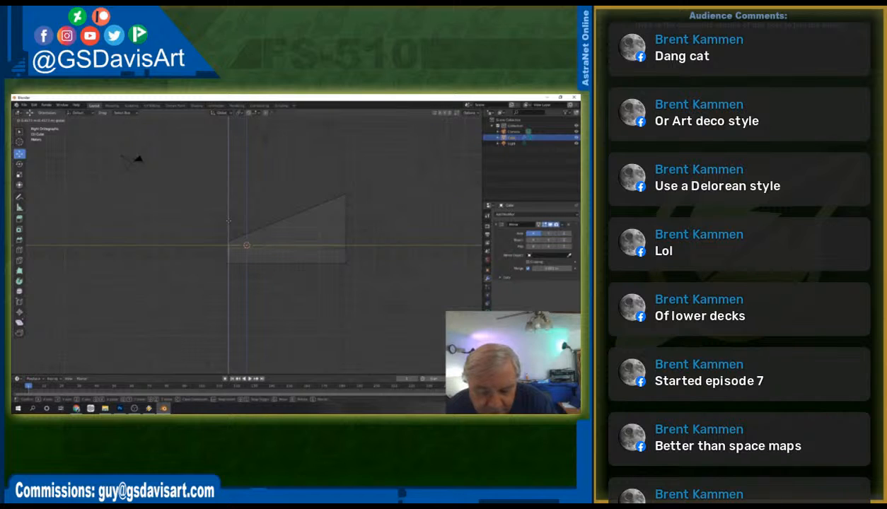
{"action": "left_click", "coordinate": [228, 221]}
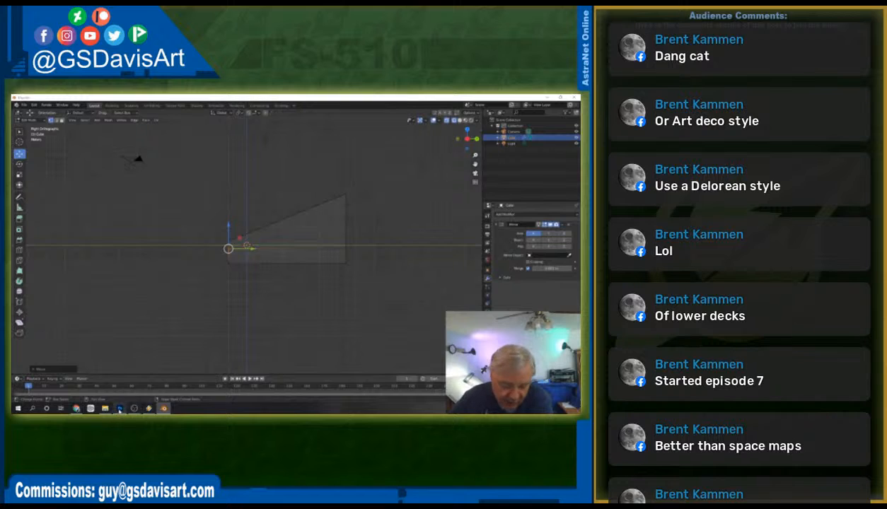
Compare with the Photoshop sketch, return to Blender and move the front bottom vertices rearward along Y to undercut the nose.
{"action": "left_click", "coordinate": [120, 408]}
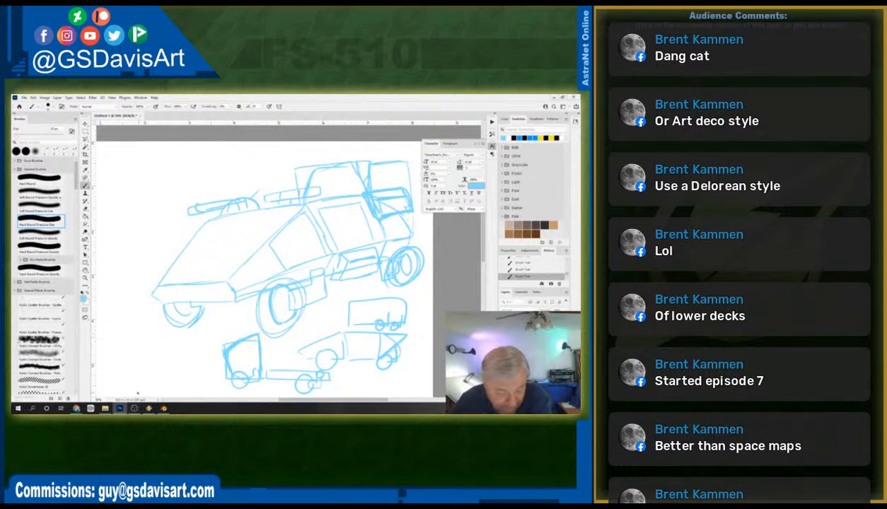
{"action": "left_click", "coordinate": [163, 409]}
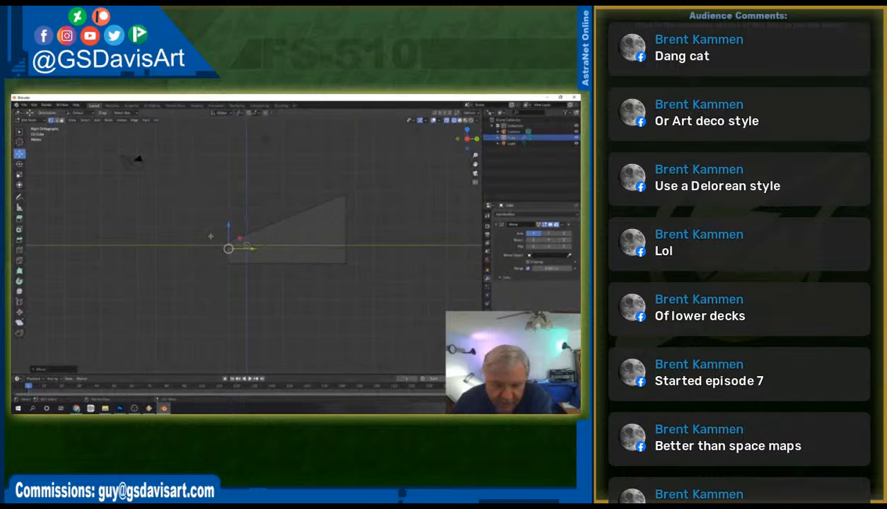
{"action": "left_click_drag", "start_coordinate": [231, 276], "coordinate": [255, 250]}
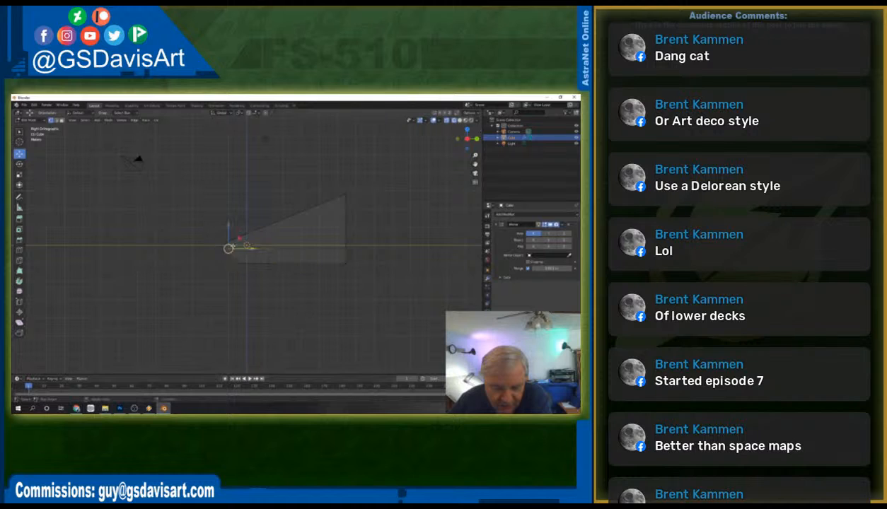
{"action": "left_click_drag", "start_coordinate": [252, 249], "coordinate": [271, 263]}
{"action": "left_click", "coordinate": [238, 263]}
Turn off X-ray, view the body from the front and move the front upper corner vertex outward along X to widen the nose.
{"action": "middle_click_drag", "start_coordinate": [270, 298], "coordinate": [332, 301]}
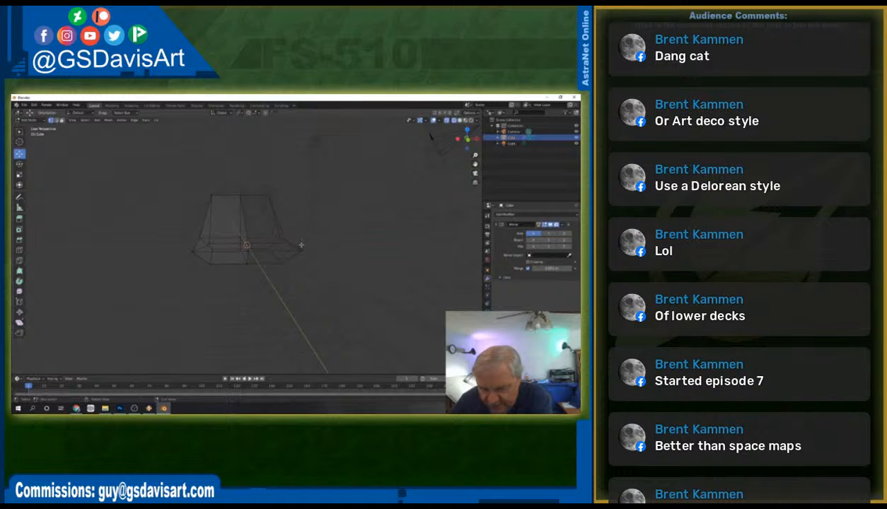
{"action": "left_click", "coordinate": [453, 120]}
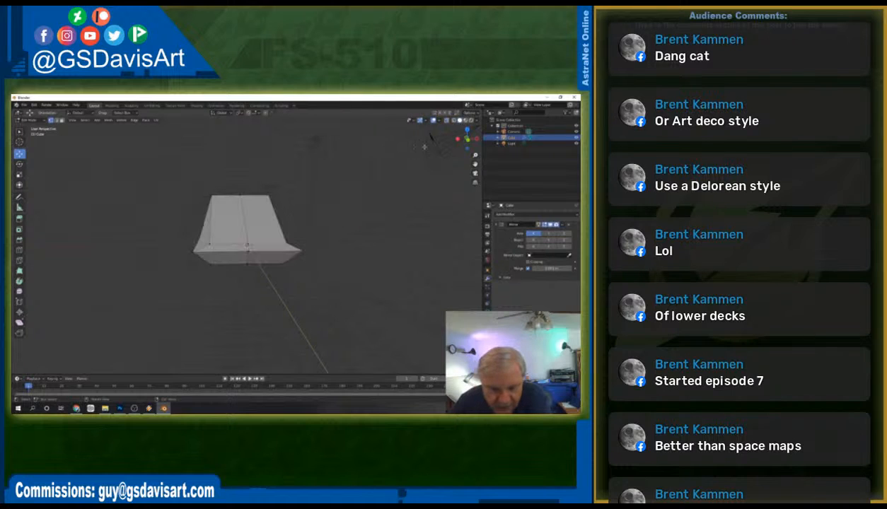
{"action": "mouse_move", "coordinate": [322, 237]}
{"action": "middle_mouse_down"}
{"action": "mouse_move", "coordinate": [337, 248]}
{"action": "mouse_move", "coordinate": [322, 240]}
{"action": "middle_mouse_up"}
{"action": "middle_click_drag", "start_coordinate": [420, 123], "coordinate": [367, 161]}
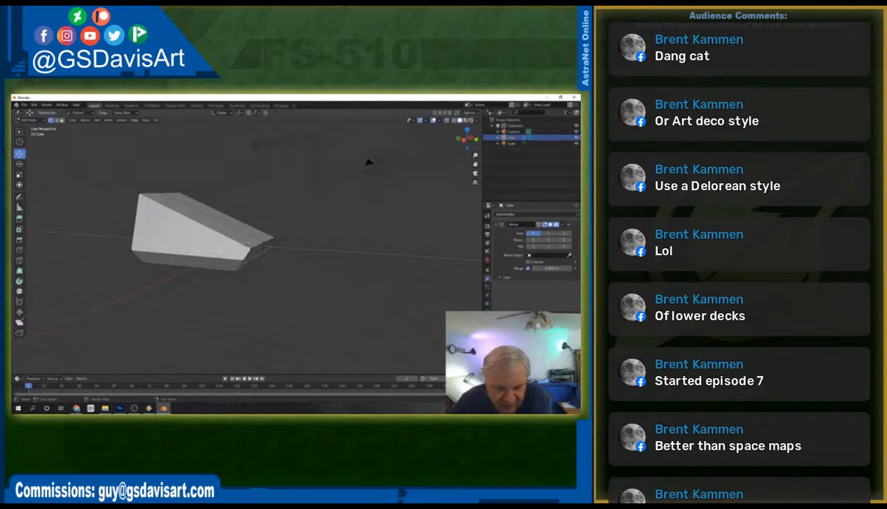
{"action": "middle_click_drag", "start_coordinate": [322, 259], "coordinate": [277, 262]}
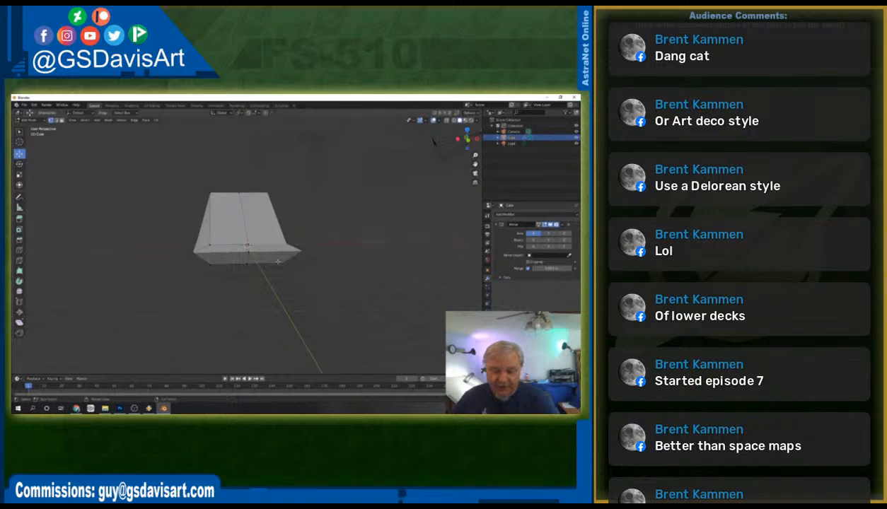
{"action": "left_click", "coordinate": [210, 244]}
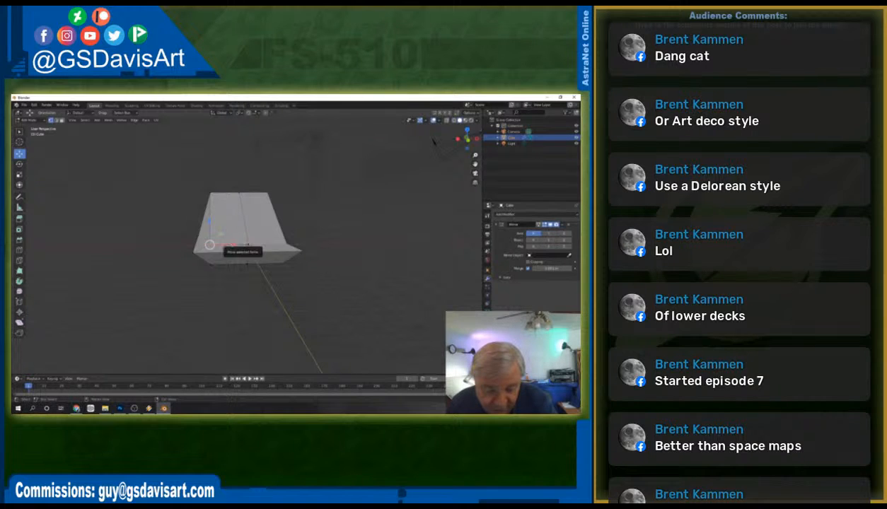
{"action": "key", "text": "g"}
{"action": "key", "text": "x"}
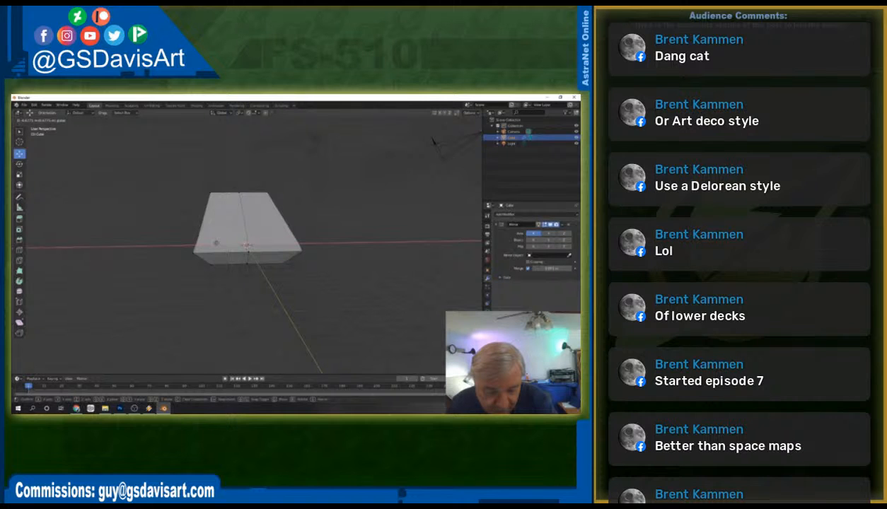
{"action": "key", "text": "Return"}
Inspect the widened wedge from the front, side and rear, and return to the right view with X-ray on.
{"action": "middle_click_drag", "start_coordinate": [183, 290], "coordinate": [132, 292]}
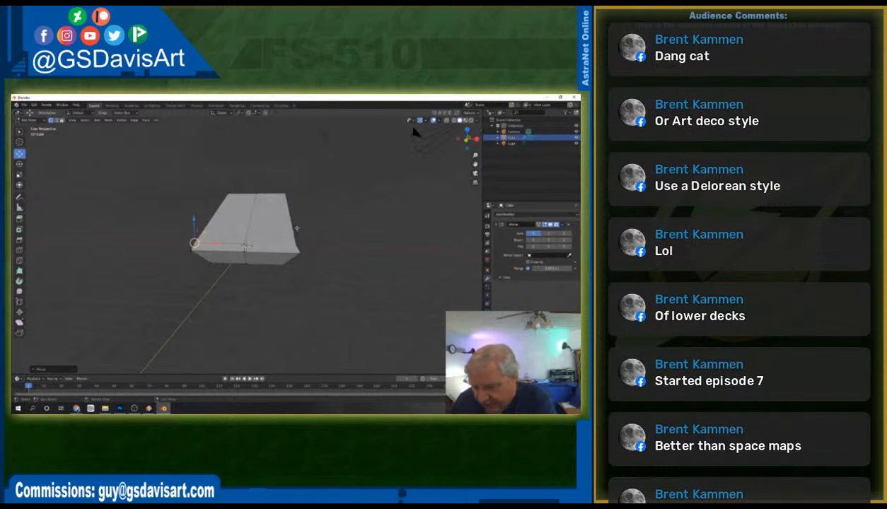
{"action": "middle_click_drag", "start_coordinate": [288, 266], "coordinate": [372, 193]}
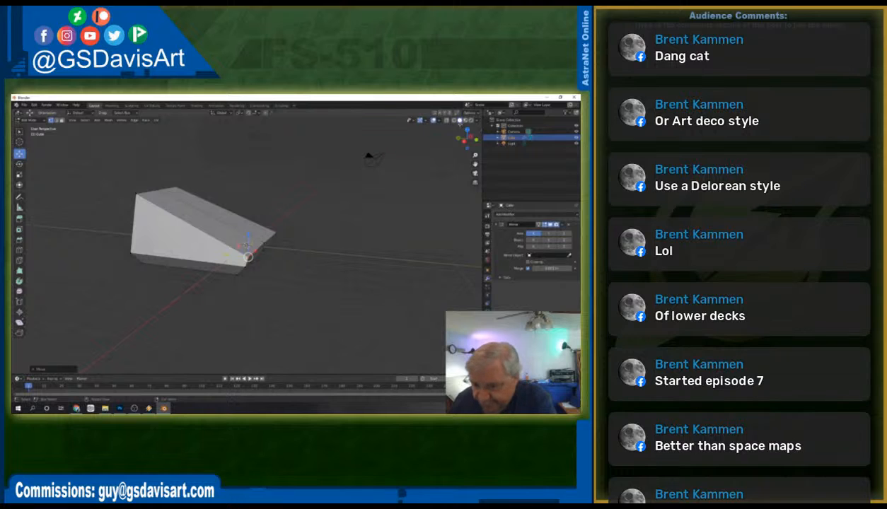
{"action": "mouse_move", "coordinate": [290, 271]}
{"action": "middle_mouse_down"}
{"action": "mouse_move", "coordinate": [275, 263]}
{"action": "mouse_move", "coordinate": [332, 263]}
{"action": "mouse_move", "coordinate": [250, 267]}
{"action": "mouse_move", "coordinate": [361, 264]}
{"action": "mouse_move", "coordinate": [274, 269]}
{"action": "middle_mouse_up"}
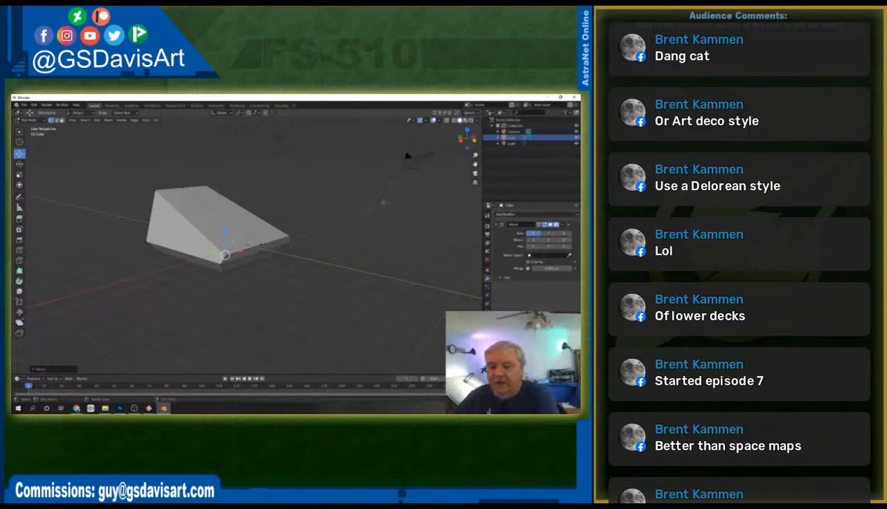
{"action": "middle_click_drag", "start_coordinate": [341, 238], "coordinate": [305, 262]}
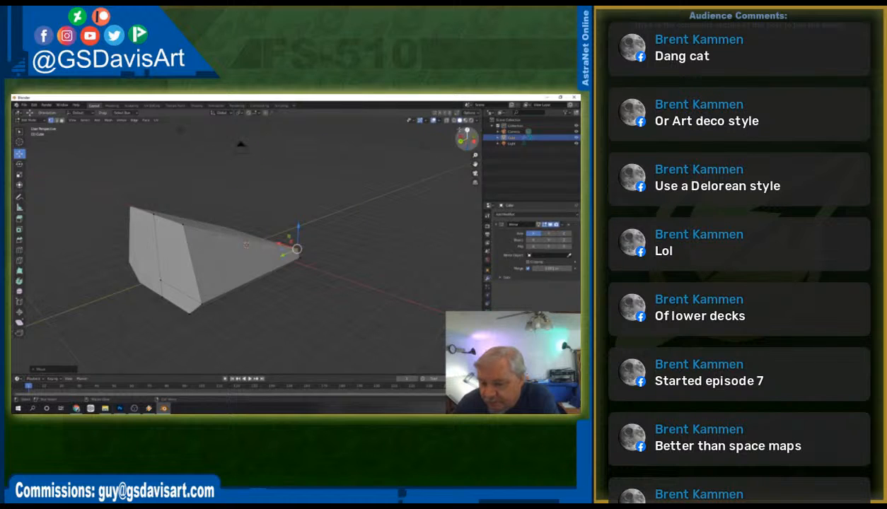
{"action": "left_click", "coordinate": [446, 121]}
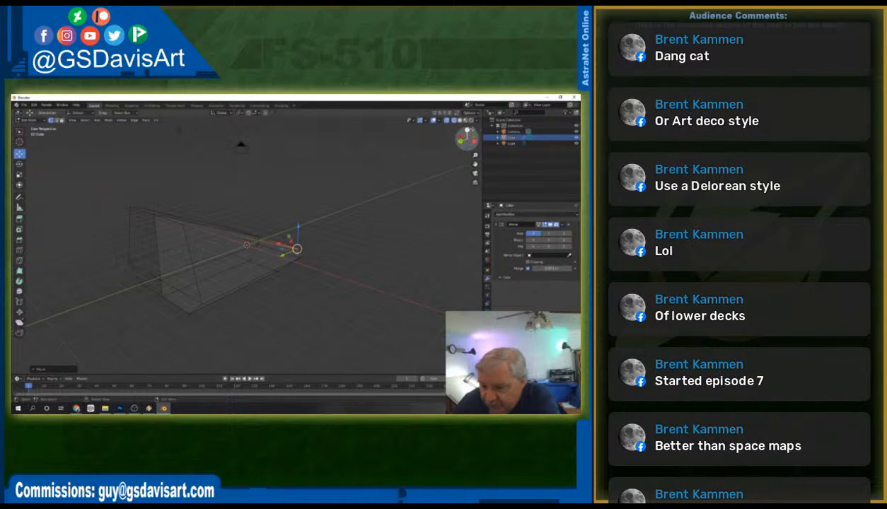
{"action": "left_click", "coordinate": [471, 141]}
{"action": "left_click_drag", "start_coordinate": [372, 160], "coordinate": [332, 268]}
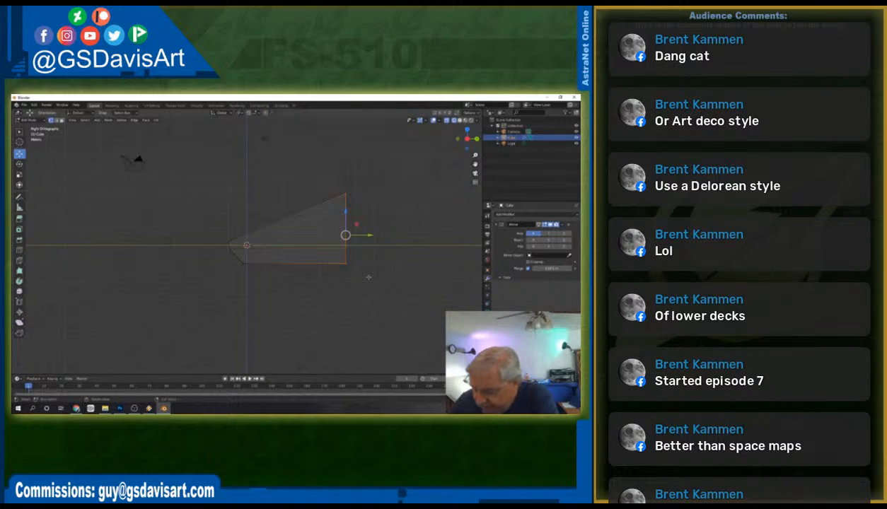
{"action": "left_click", "coordinate": [411, 222]}
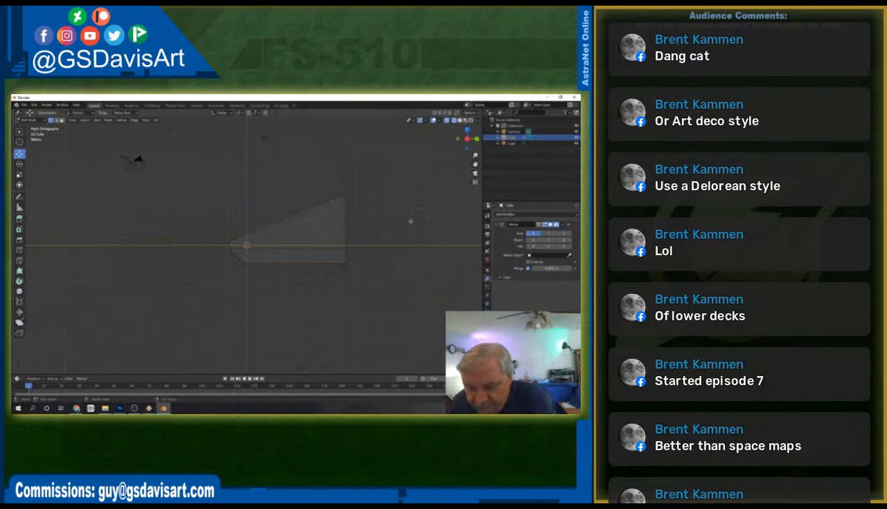
{"action": "right_click", "coordinate": [411, 221]}
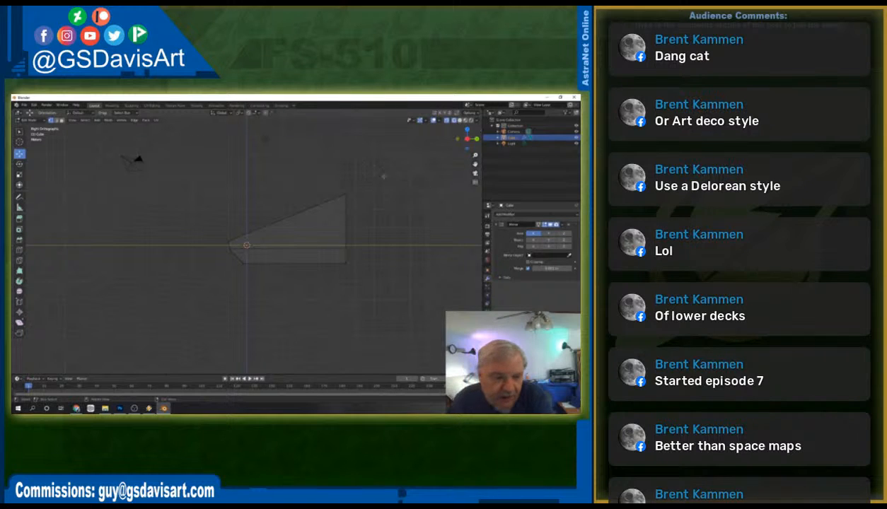
In Object Mode, copy and paste the wedge and move the copy along Y until it sits directly behind the original.
{"action": "key", "text": "Tab"}
{"action": "left_click", "coordinate": [269, 238]}
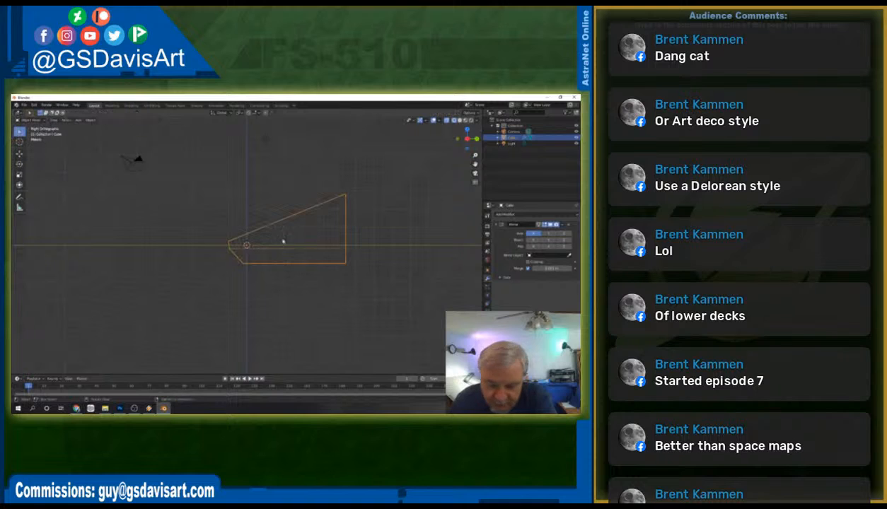
{"action": "key", "text": "ctrl+c"}
{"action": "key", "text": "ctrl+v"}
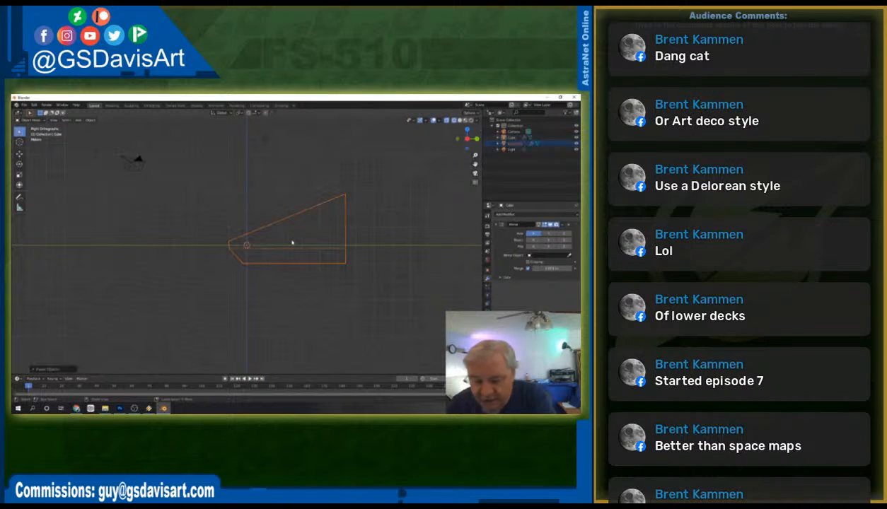
{"action": "left_click", "coordinate": [19, 153]}
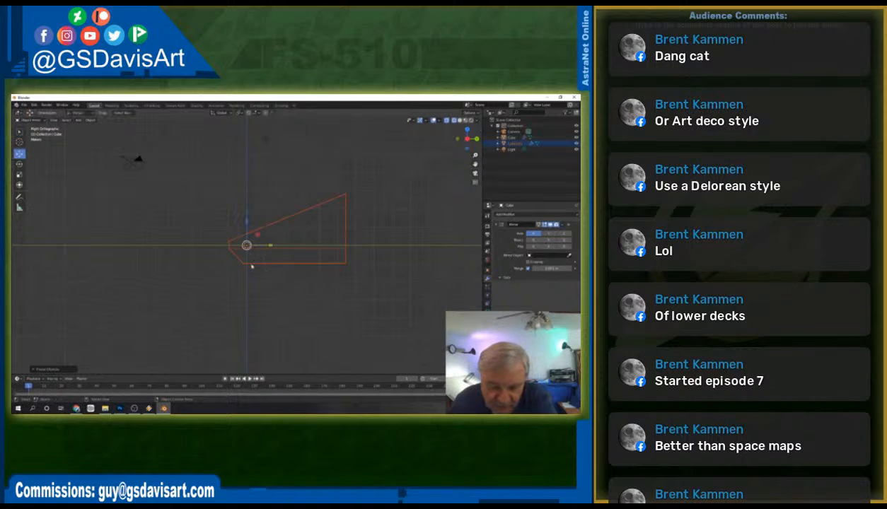
{"action": "left_click_drag", "start_coordinate": [274, 246], "coordinate": [394, 246]}
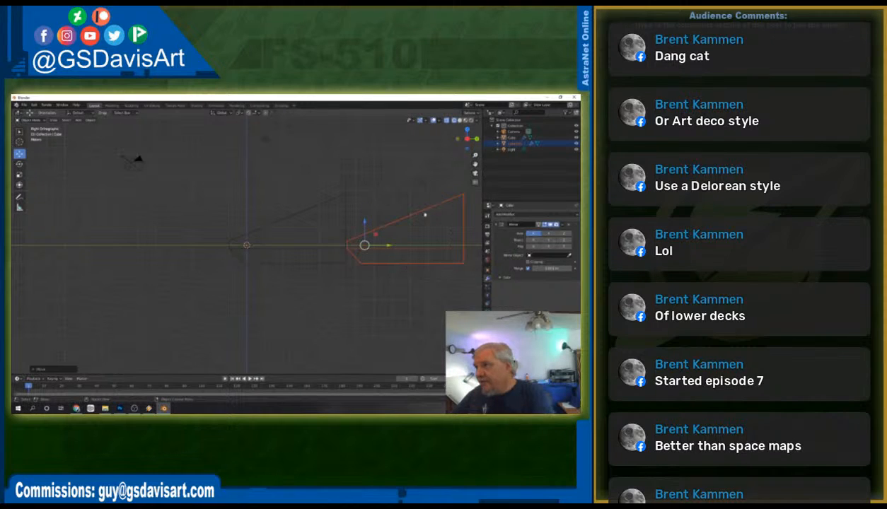
In Edit Mode, raise the copy's front top vertices to the wedge's peak height and bring its lower front vertices flush with the wedge's rear.
{"action": "left_click_drag", "start_coordinate": [475, 164], "coordinate": [386, 177]}
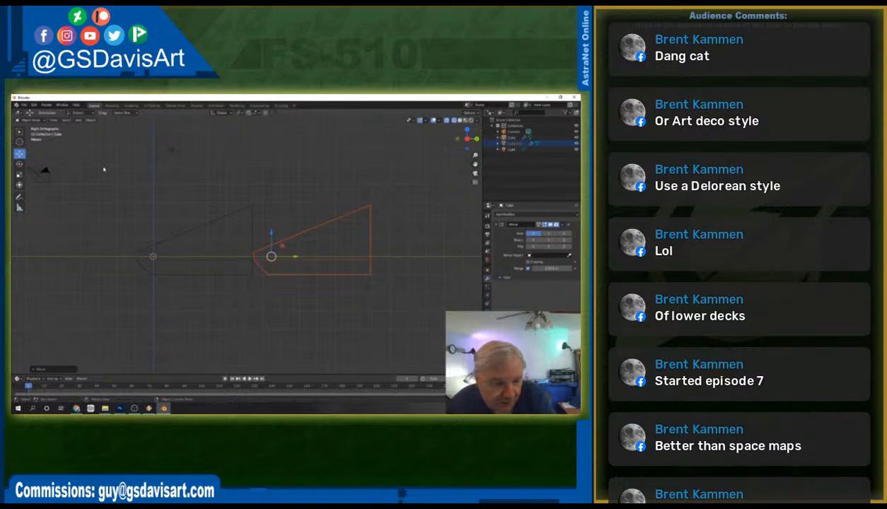
{"action": "left_click", "coordinate": [30, 119]}
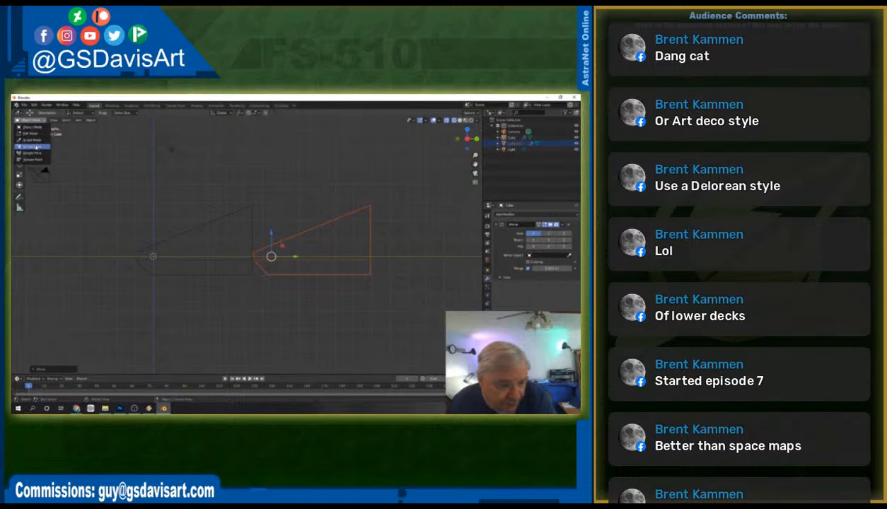
{"action": "left_click", "coordinate": [32, 147]}
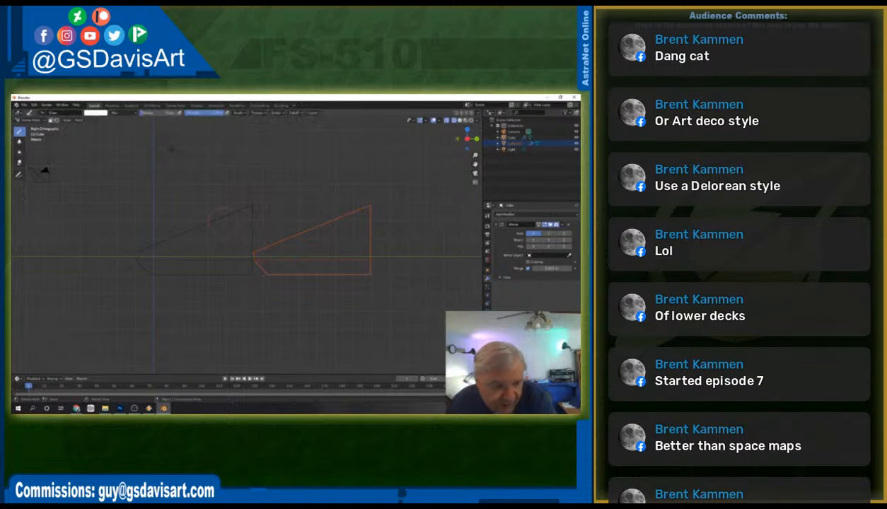
{"action": "left_click", "coordinate": [32, 120]}
{"action": "left_click", "coordinate": [31, 133]}
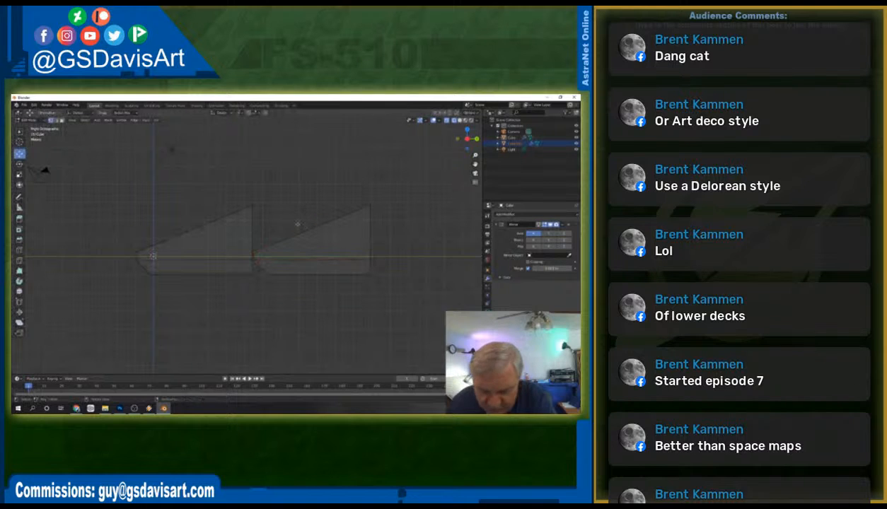
{"action": "mouse_move", "coordinate": [265, 242]}
{"action": "left_mouse_down"}
{"action": "mouse_move", "coordinate": [253, 262]}
{"action": "mouse_move", "coordinate": [254, 255]}
{"action": "left_mouse_up"}
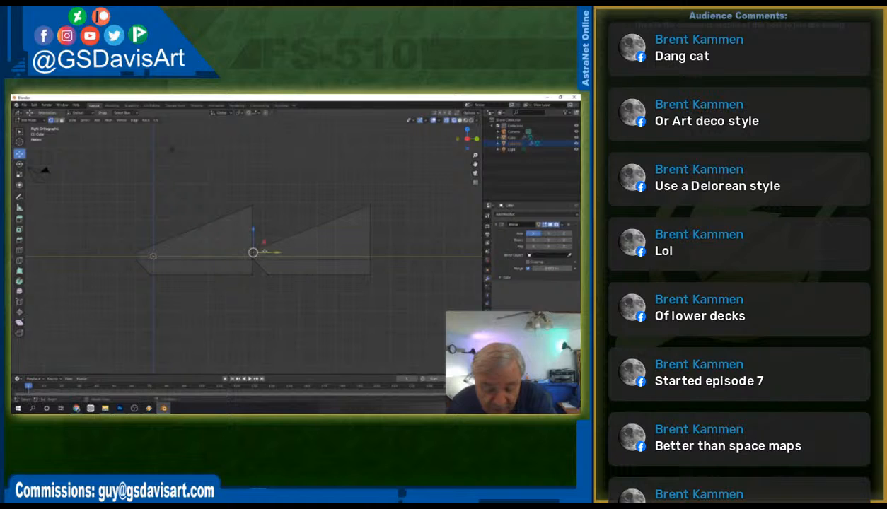
{"action": "key", "text": "g"}
{"action": "key", "text": "z"}
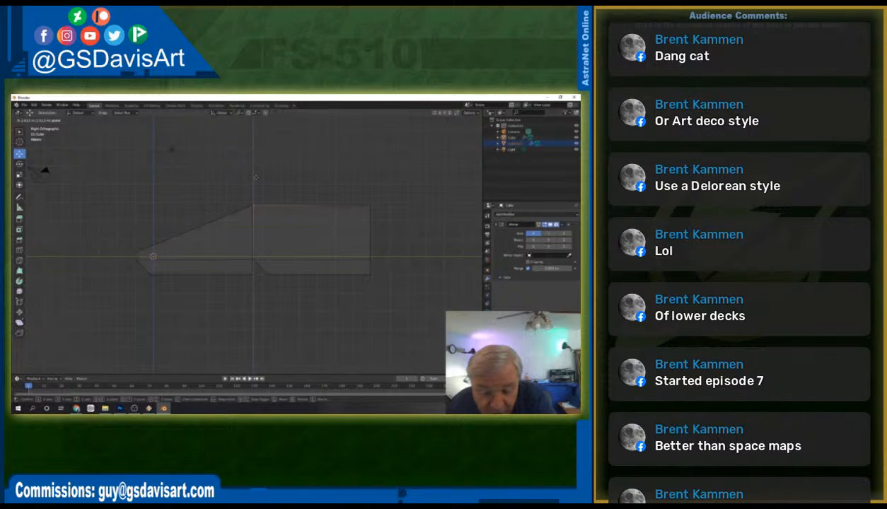
{"action": "left_click", "coordinate": [256, 178]}
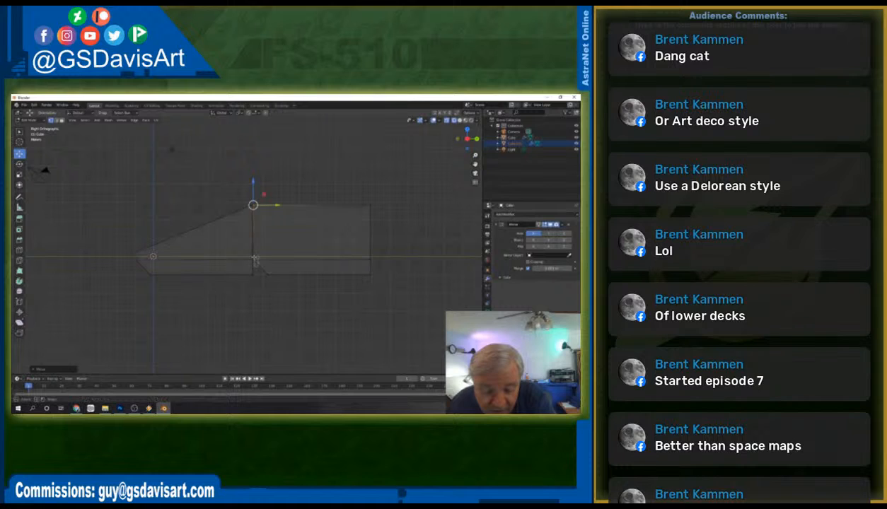
{"action": "left_click", "coordinate": [256, 259]}
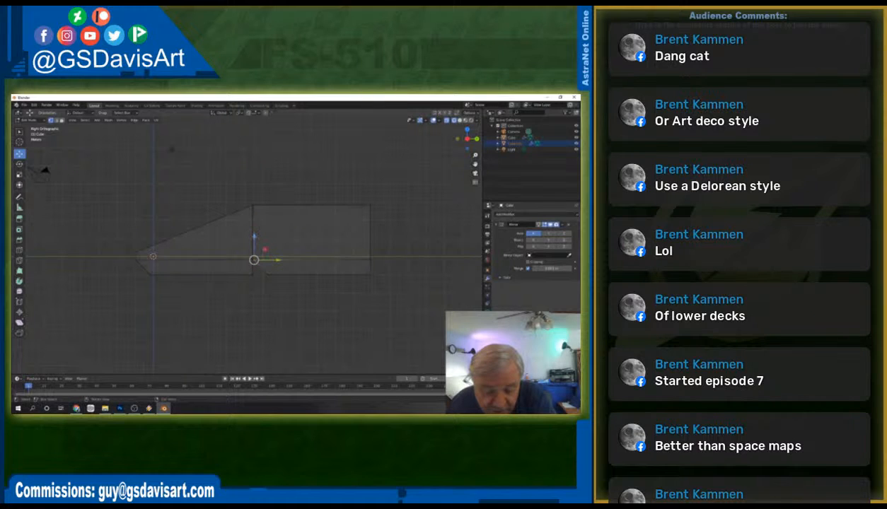
{"action": "mouse_move", "coordinate": [261, 233]}
{"action": "left_mouse_down"}
{"action": "mouse_move", "coordinate": [253, 231]}
{"action": "mouse_move", "coordinate": [280, 275]}
{"action": "mouse_move", "coordinate": [271, 275]}
{"action": "left_mouse_up"}
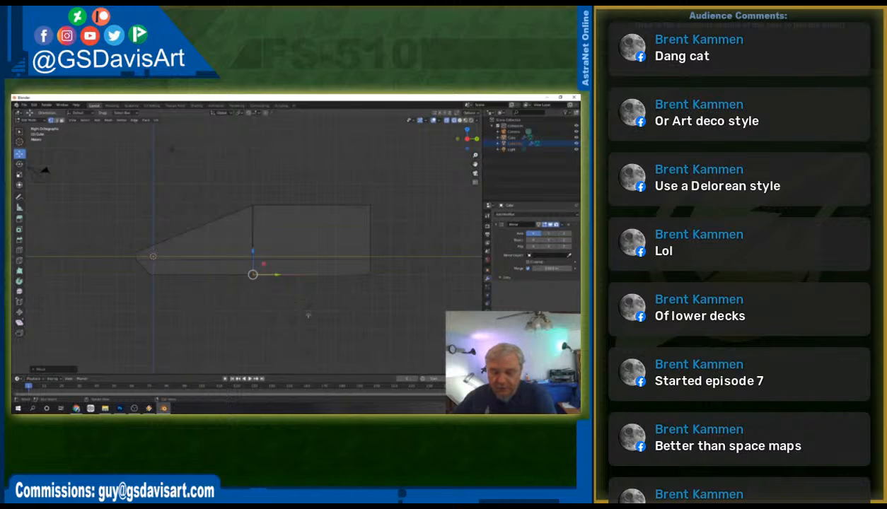
Move the rear block's back vertices forward along Y to shorten the block.
{"action": "left_click_drag", "start_coordinate": [405, 180], "coordinate": [331, 320]}
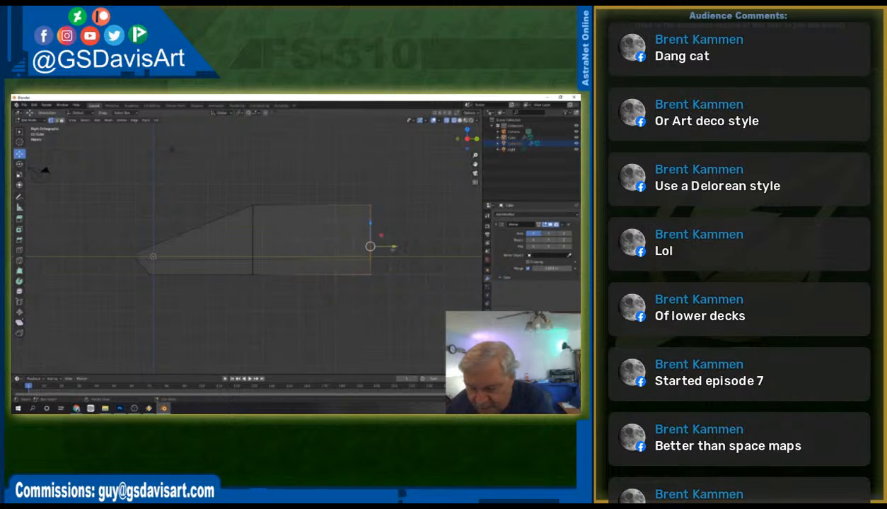
{"action": "key", "text": "g"}
{"action": "key", "text": "y"}
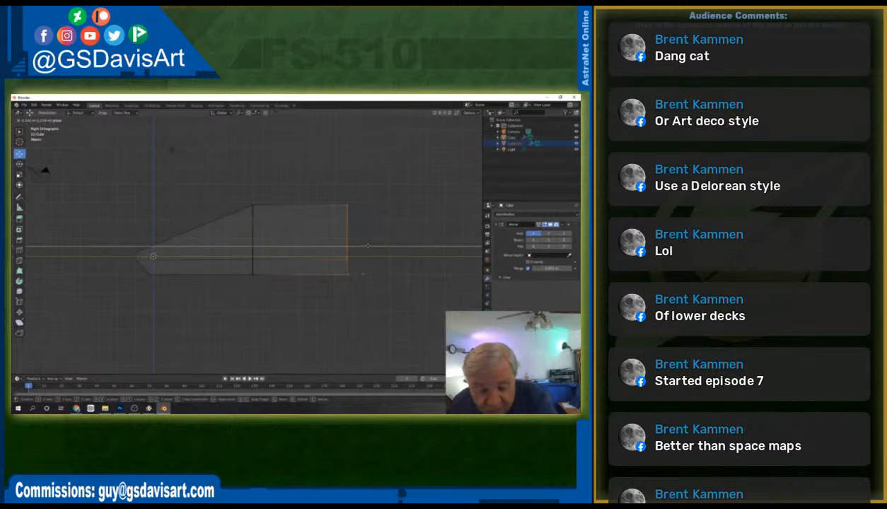
{"action": "left_click", "coordinate": [356, 244]}
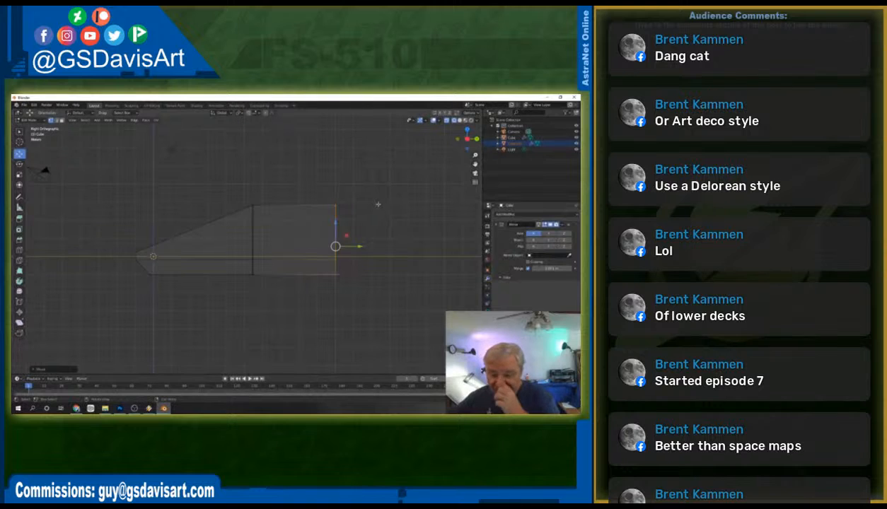
Inspect the body in solid shading, return to wireframe and select the rear block's front upper vertices to check the joint with the wedge.
{"action": "left_click", "coordinate": [447, 120]}
{"action": "middle_click_drag", "start_coordinate": [371, 216], "coordinate": [442, 229]}
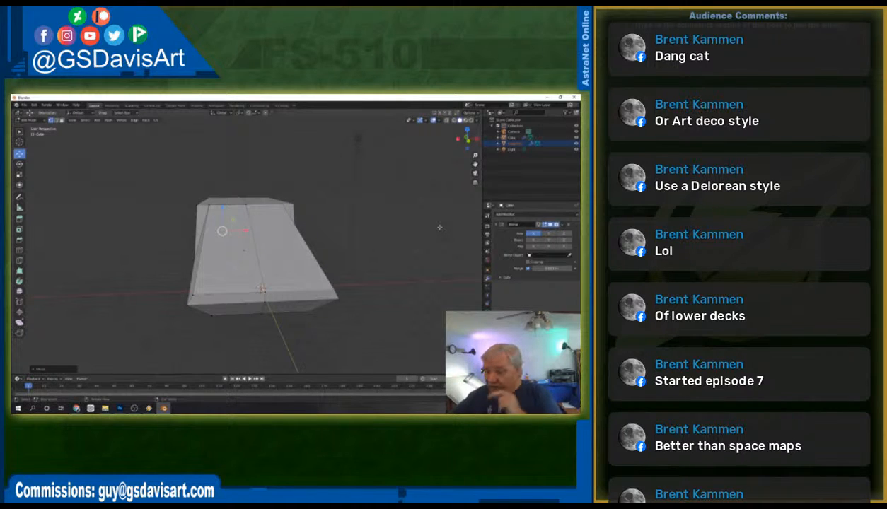
{"action": "left_click", "coordinate": [436, 120]}
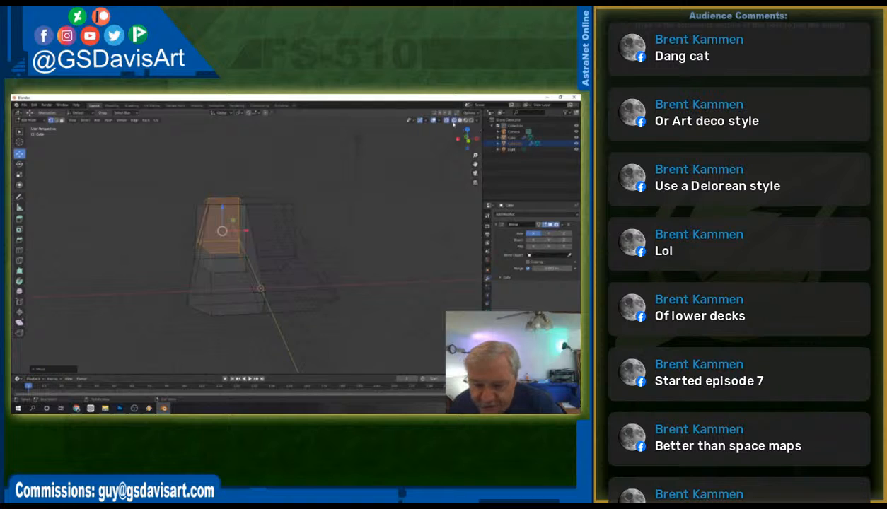
{"action": "left_click_drag", "start_coordinate": [184, 197], "coordinate": [239, 206]}
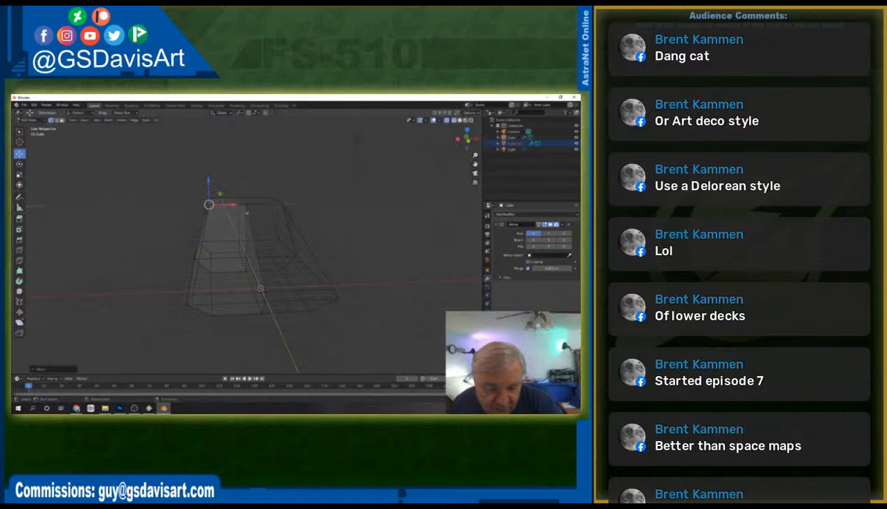
{"action": "middle_click_drag", "start_coordinate": [382, 240], "coordinate": [446, 243]}
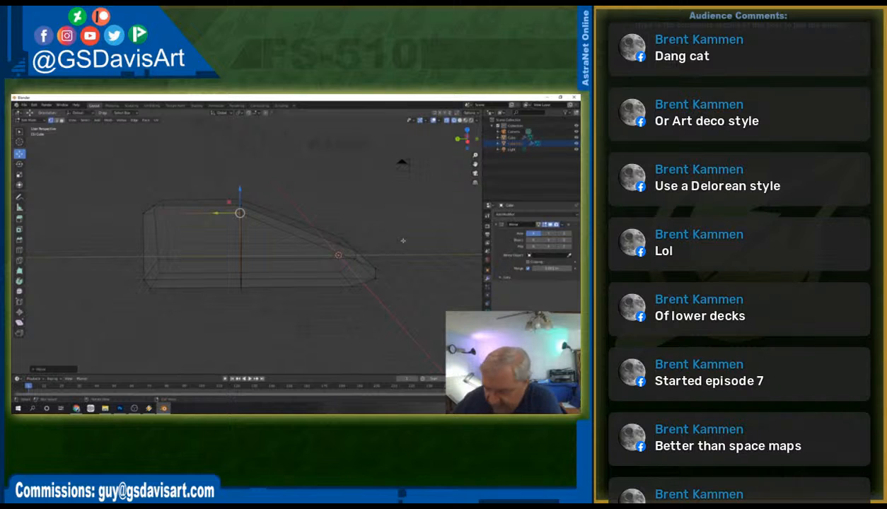
Switch to Photoshop and sketch a side profile below the earlier concepts with a wedge nose, boxy midsection and undercut tail.
{"action": "left_click", "coordinate": [120, 409]}
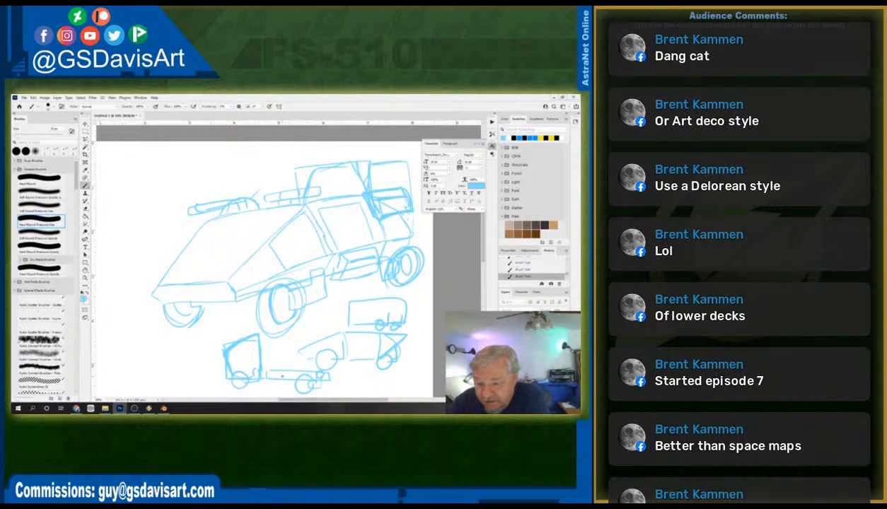
{"action": "left_click_drag", "start_coordinate": [477, 252], "coordinate": [485, 297]}
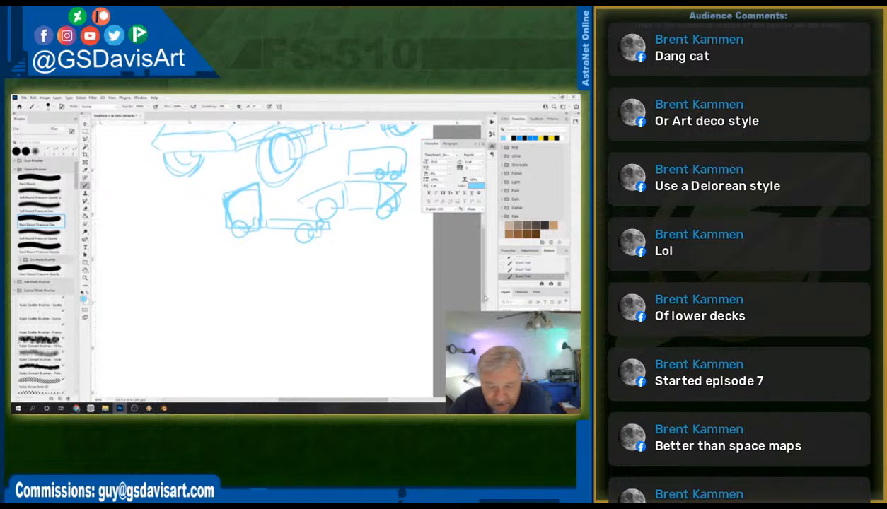
{"action": "left_click_drag", "start_coordinate": [187, 328], "coordinate": [260, 290]}
{"action": "mouse_move", "coordinate": [187, 339]}
{"action": "left_mouse_down"}
{"action": "mouse_move", "coordinate": [261, 331]}
{"action": "mouse_move", "coordinate": [262, 290]}
{"action": "mouse_move", "coordinate": [308, 289]}
{"action": "left_mouse_up"}
{"action": "left_click_drag", "start_coordinate": [316, 294], "coordinate": [315, 324]}
{"action": "left_click_drag", "start_coordinate": [263, 336], "coordinate": [311, 335]}
{"action": "mouse_move", "coordinate": [293, 289]}
{"action": "left_mouse_down"}
{"action": "mouse_move", "coordinate": [314, 292]}
{"action": "mouse_move", "coordinate": [316, 335]}
{"action": "left_mouse_up"}
{"action": "mouse_move", "coordinate": [315, 287]}
{"action": "left_mouse_down"}
{"action": "mouse_move", "coordinate": [360, 292]}
{"action": "mouse_move", "coordinate": [314, 324]}
{"action": "left_mouse_up"}
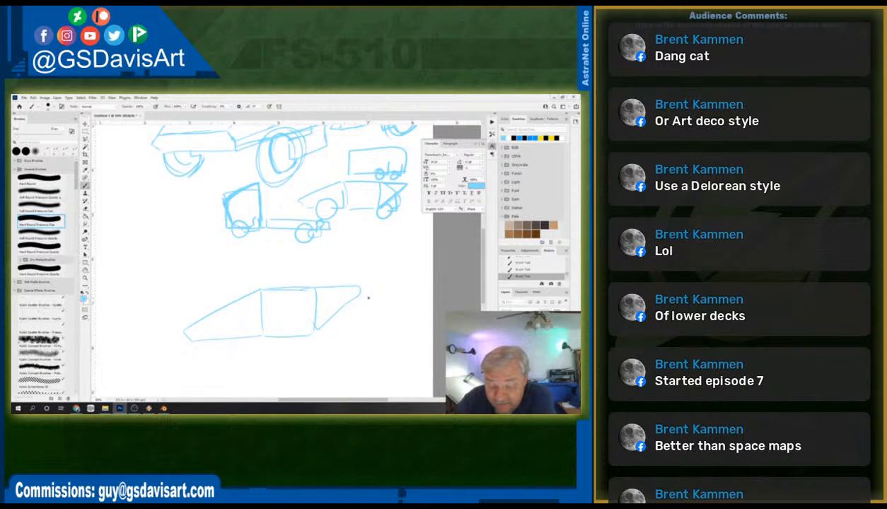
Sketch a small perspective study beside the side profile, with a hexagonal body, a slanted rear section and a low bar along the base.
{"action": "left_click_drag", "start_coordinate": [359, 322], "coordinate": [344, 352]}
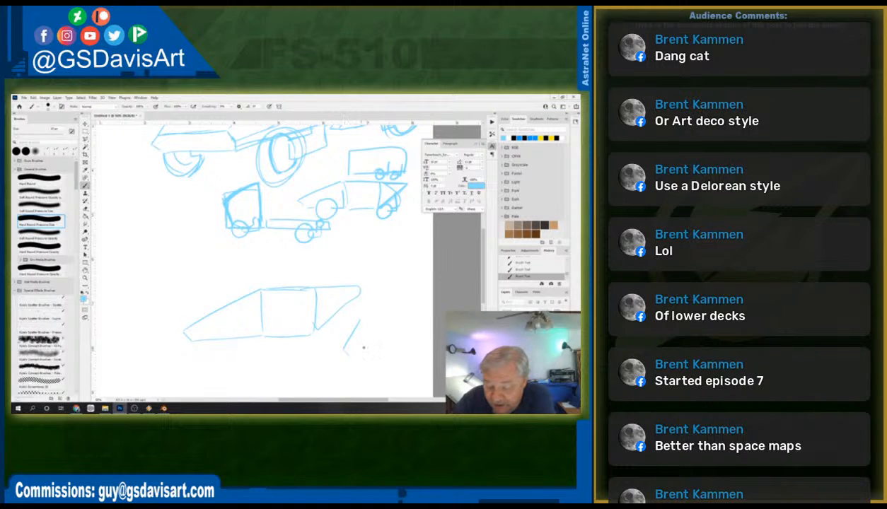
{"action": "mouse_move", "coordinate": [360, 322]}
{"action": "left_mouse_down"}
{"action": "mouse_move", "coordinate": [393, 319]}
{"action": "mouse_move", "coordinate": [402, 350]}
{"action": "mouse_move", "coordinate": [347, 356]}
{"action": "left_mouse_up"}
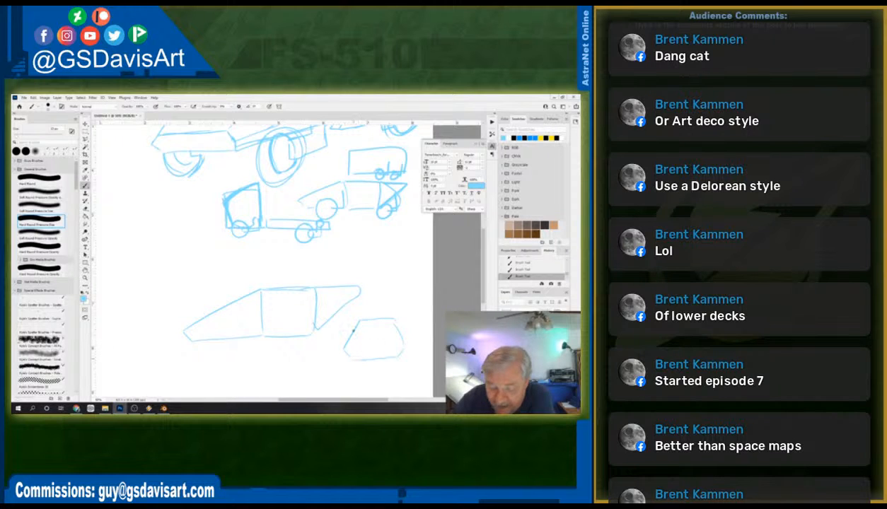
{"action": "mouse_move", "coordinate": [354, 317]}
{"action": "left_mouse_down"}
{"action": "mouse_move", "coordinate": [326, 322]}
{"action": "mouse_move", "coordinate": [315, 339]}
{"action": "mouse_move", "coordinate": [345, 354]}
{"action": "left_mouse_up"}
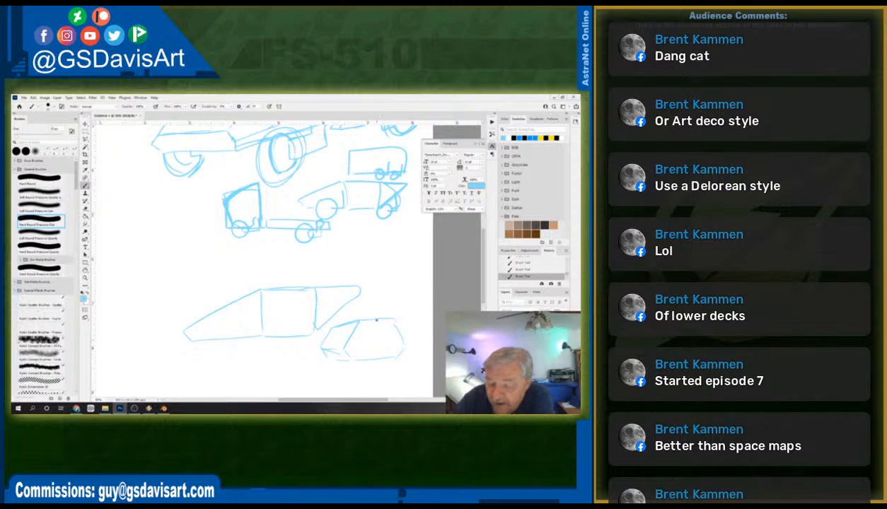
{"action": "mouse_move", "coordinate": [369, 313]}
{"action": "left_mouse_down"}
{"action": "mouse_move", "coordinate": [410, 305]}
{"action": "mouse_move", "coordinate": [369, 344]}
{"action": "mouse_move", "coordinate": [371, 359]}
{"action": "mouse_move", "coordinate": [412, 315]}
{"action": "left_mouse_up"}
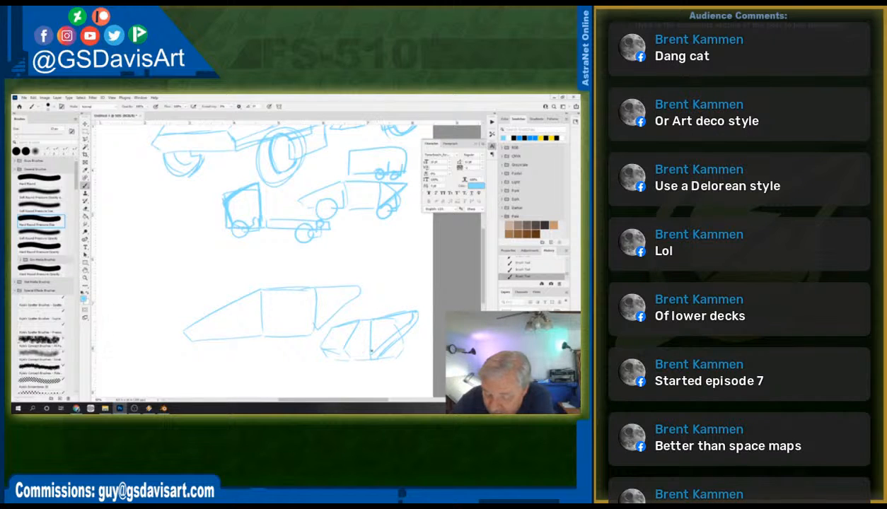
{"action": "left_click_drag", "start_coordinate": [372, 356], "coordinate": [413, 313]}
{"action": "left_click_drag", "start_coordinate": [404, 345], "coordinate": [388, 359]}
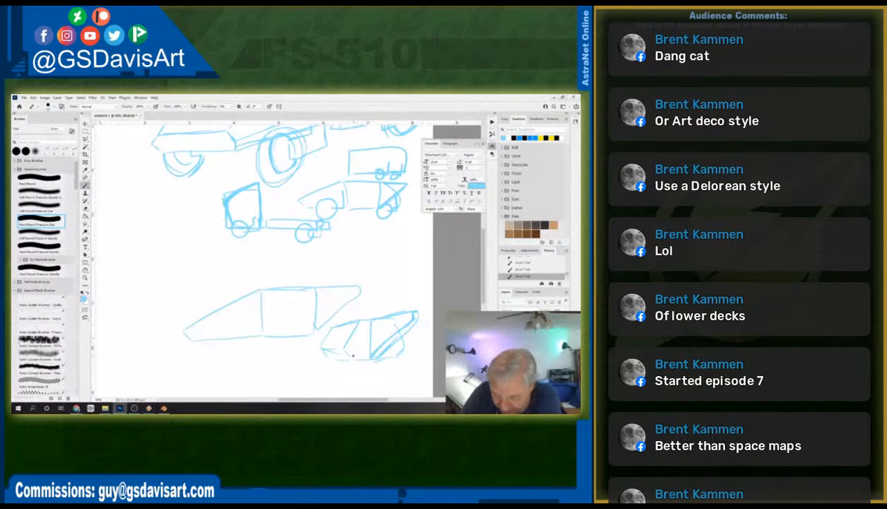
{"action": "mouse_move", "coordinate": [347, 355]}
{"action": "left_mouse_down"}
{"action": "mouse_move", "coordinate": [391, 351]}
{"action": "mouse_move", "coordinate": [395, 343]}
{"action": "mouse_move", "coordinate": [377, 344]}
{"action": "left_mouse_up"}
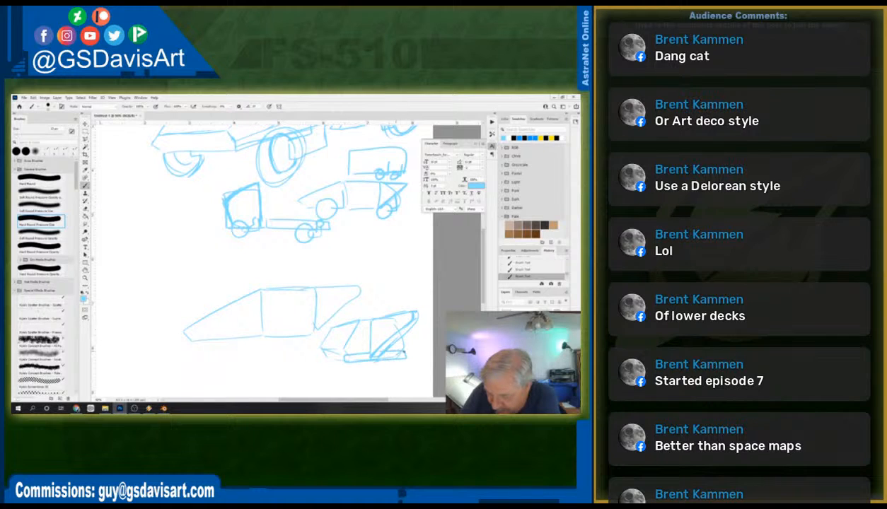
{"action": "left_click_drag", "start_coordinate": [359, 351], "coordinate": [376, 346]}
Draw a pivot circle and upright strut at the midsection's rear, a separate small strut detail, and matching marks behind the earlier cab sketch.
{"action": "mouse_move", "coordinate": [311, 319]}
{"action": "left_mouse_down"}
{"action": "mouse_move", "coordinate": [307, 327]}
{"action": "mouse_move", "coordinate": [317, 326]}
{"action": "left_mouse_up"}
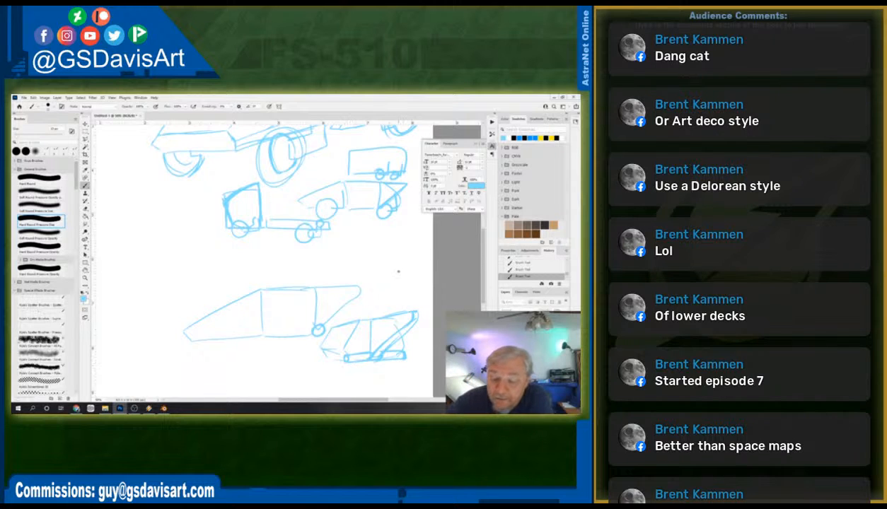
{"action": "mouse_move", "coordinate": [393, 267]}
{"action": "left_mouse_down"}
{"action": "mouse_move", "coordinate": [389, 286]}
{"action": "mouse_move", "coordinate": [397, 270]}
{"action": "left_mouse_up"}
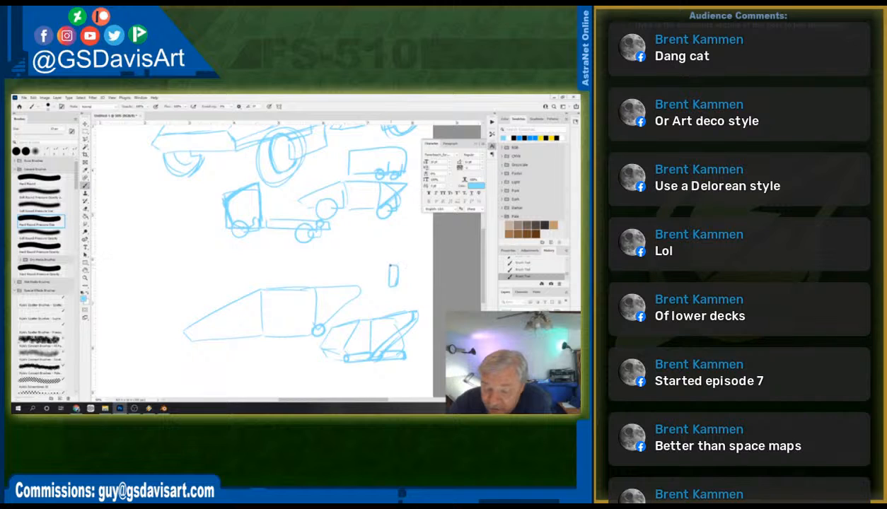
{"action": "left_click_drag", "start_coordinate": [392, 287], "coordinate": [393, 290]}
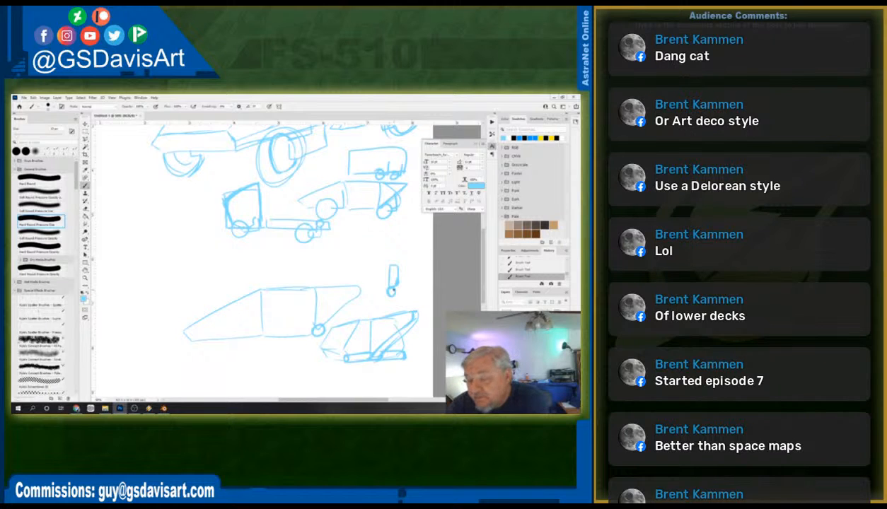
{"action": "left_click_drag", "start_coordinate": [260, 186], "coordinate": [262, 215]}
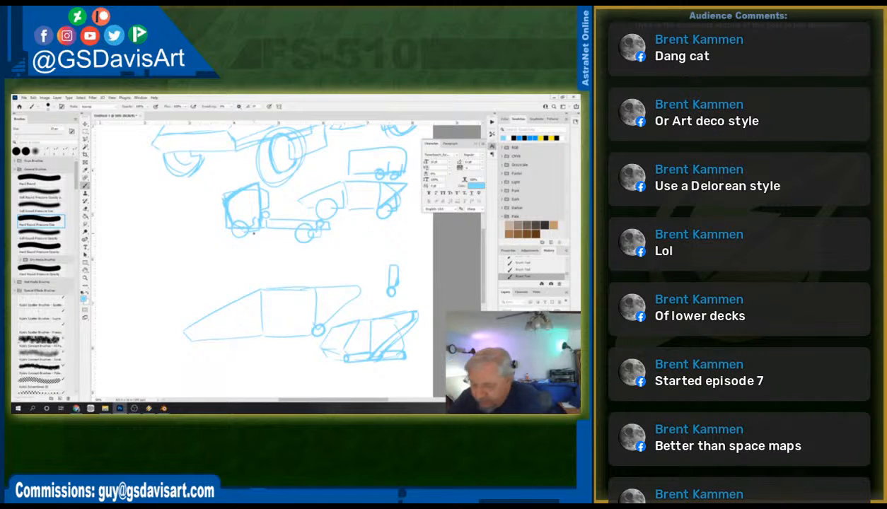
{"action": "mouse_move", "coordinate": [316, 289]}
{"action": "left_mouse_down"}
{"action": "mouse_move", "coordinate": [325, 321]}
{"action": "mouse_move", "coordinate": [315, 322]}
{"action": "mouse_move", "coordinate": [326, 321]}
{"action": "left_mouse_up"}
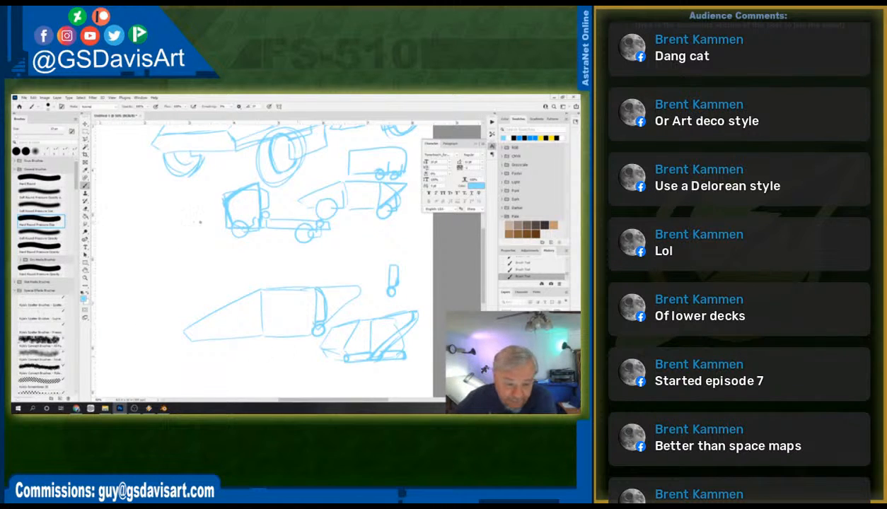
Switch back to Blender, return to Object Mode and add a cube mesh.
{"action": "left_click", "coordinate": [164, 408]}
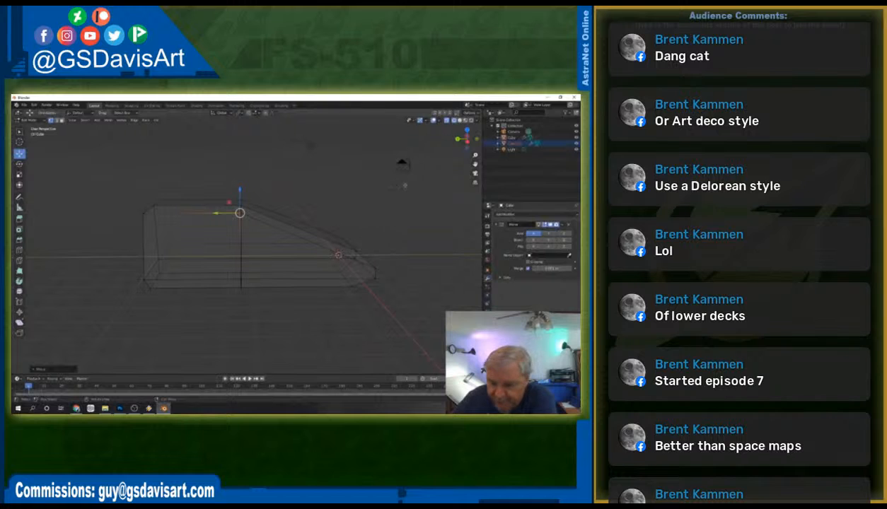
{"action": "middle_click_drag", "start_coordinate": [217, 250], "coordinate": [313, 266]}
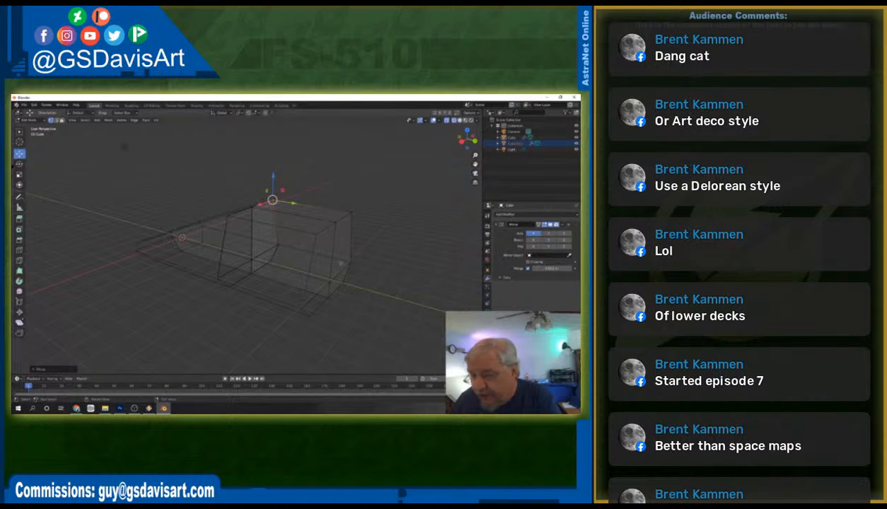
{"action": "left_click", "coordinate": [33, 105]}
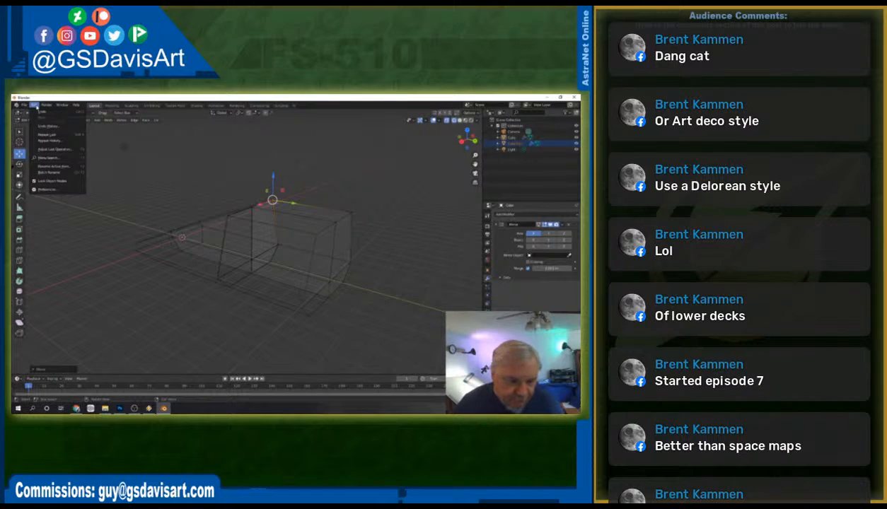
{"action": "mouse_move", "coordinate": [24, 104]}
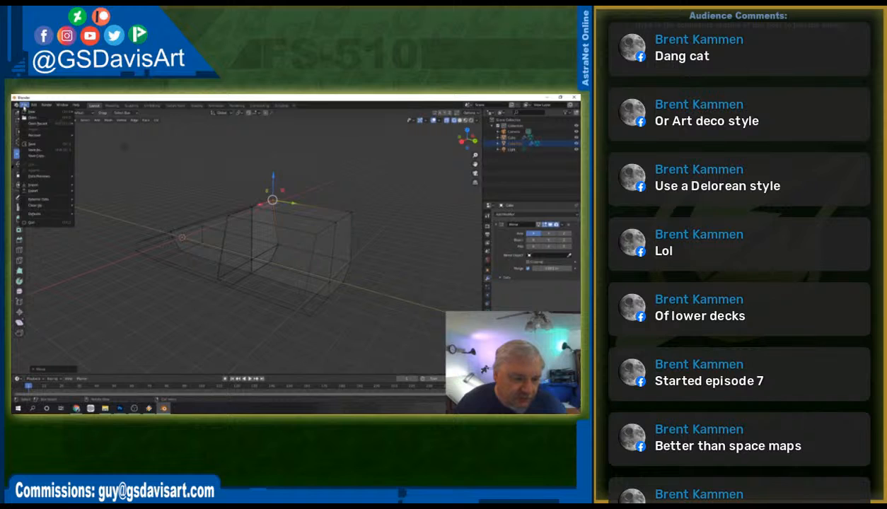
{"action": "mouse_move", "coordinate": [76, 105]}
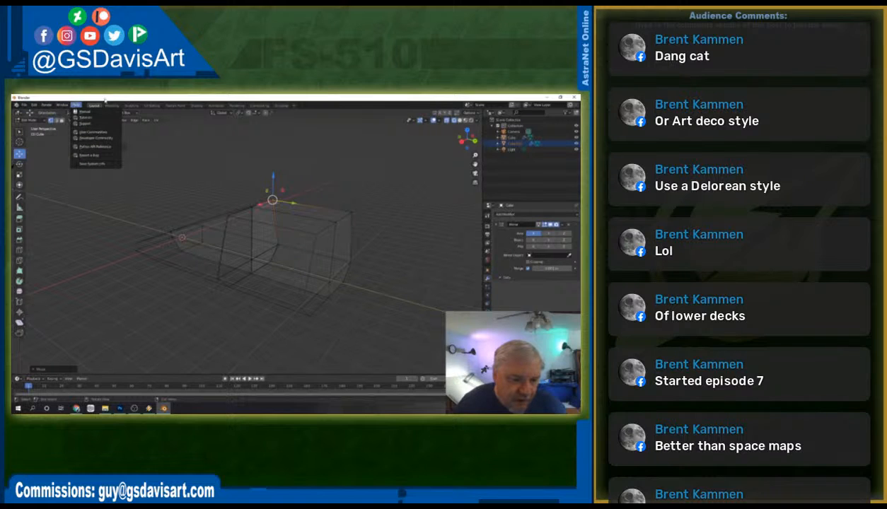
{"action": "left_click", "coordinate": [32, 120]}
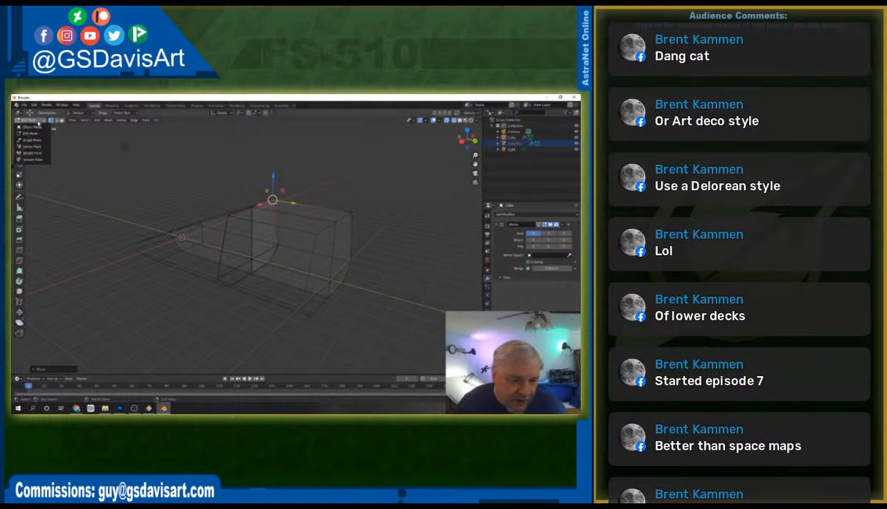
{"action": "left_click", "coordinate": [31, 126]}
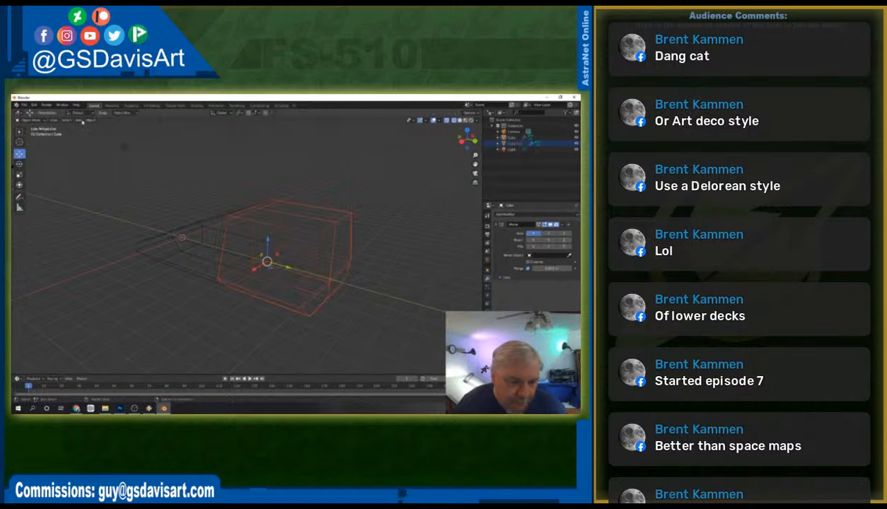
{"action": "left_click", "coordinate": [79, 120]}
{"action": "mouse_move", "coordinate": [78, 127]}
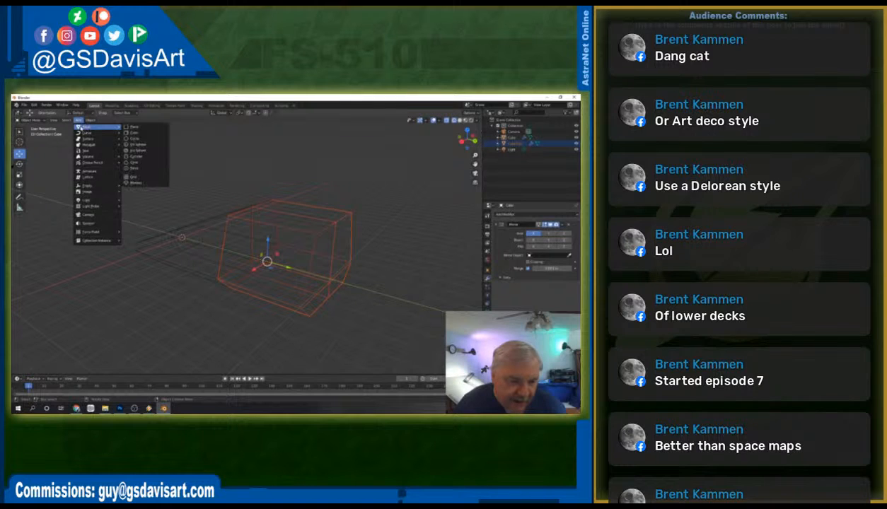
{"action": "left_click", "coordinate": [134, 132]}
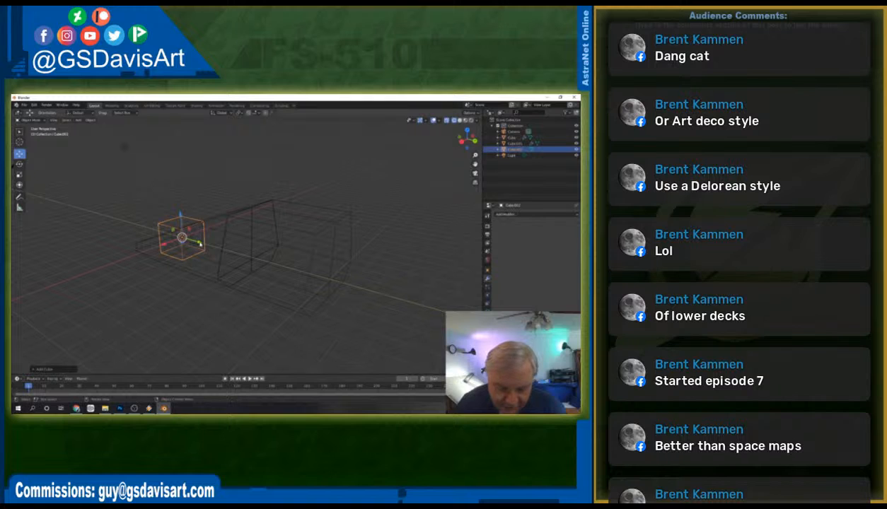
Move the cube along Y to just behind the rear block and raise it along Z until its top meets the roofline.
{"action": "left_click_drag", "start_coordinate": [199, 243], "coordinate": [331, 279]}
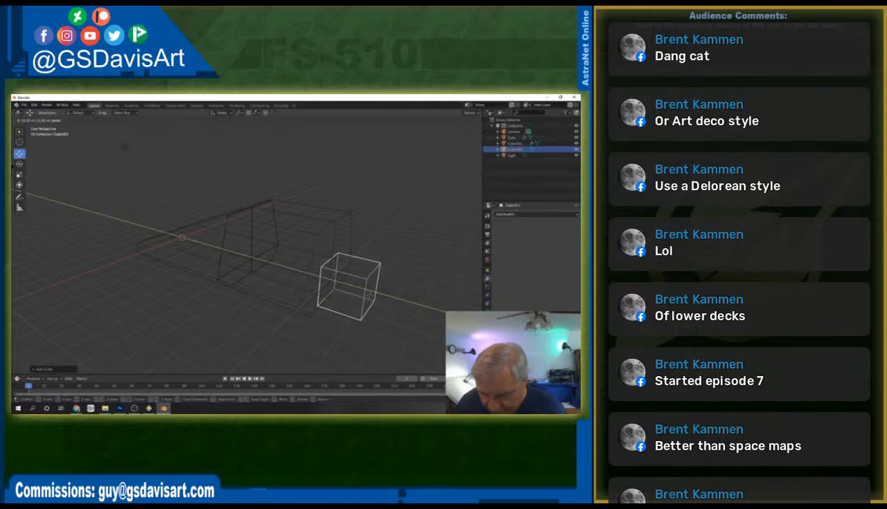
{"action": "left_click", "coordinate": [362, 279]}
{"action": "left_click", "coordinate": [460, 141]}
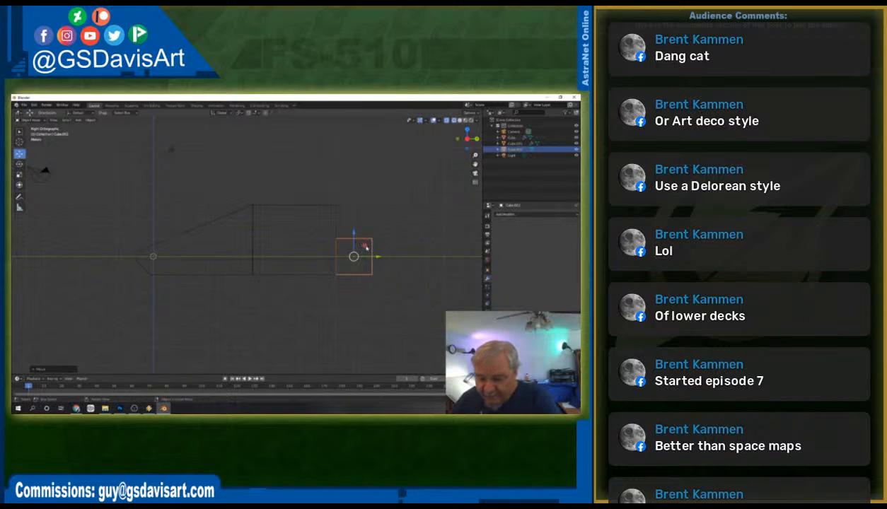
{"action": "left_click_drag", "start_coordinate": [355, 234], "coordinate": [353, 199]}
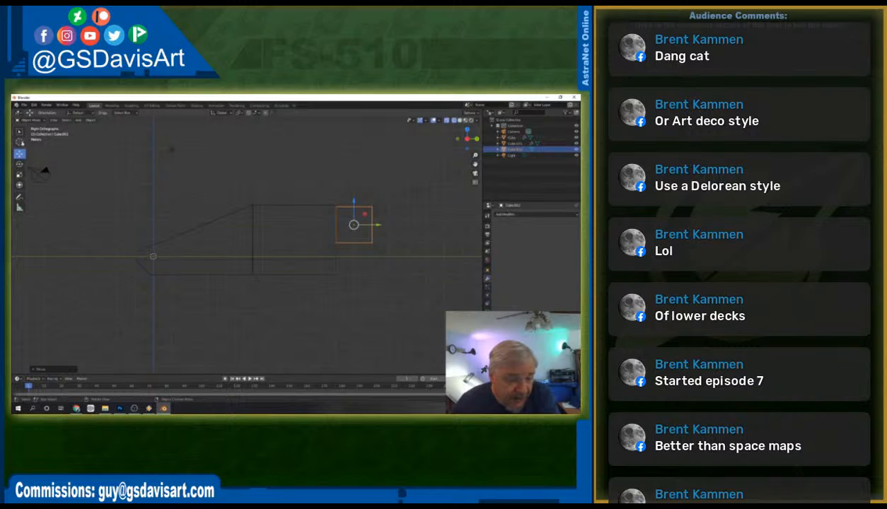
Enter Edit Mode on the tail cube and move its rear face forward along Y to leave a thin slab behind the rear block.
{"action": "left_click", "coordinate": [28, 119]}
{"action": "left_click", "coordinate": [30, 133]}
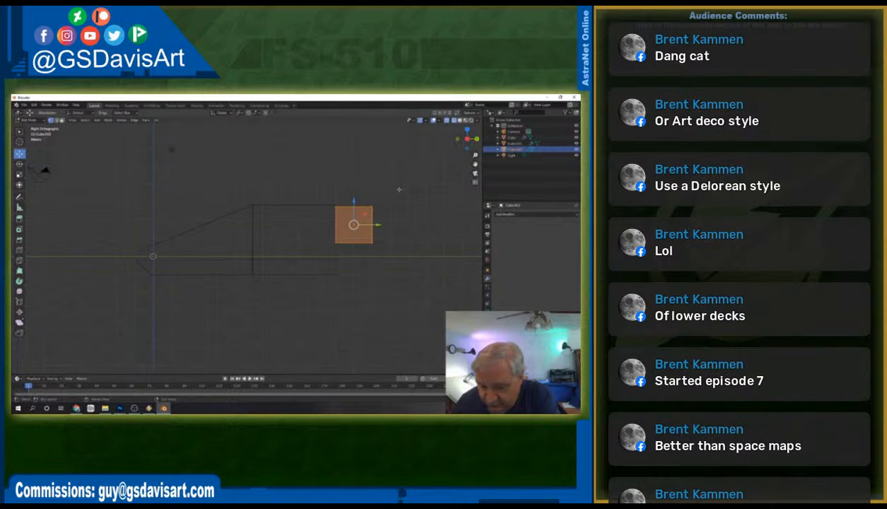
{"action": "left_click", "coordinate": [374, 213]}
{"action": "key", "text": "g"}
{"action": "key", "text": "y"}
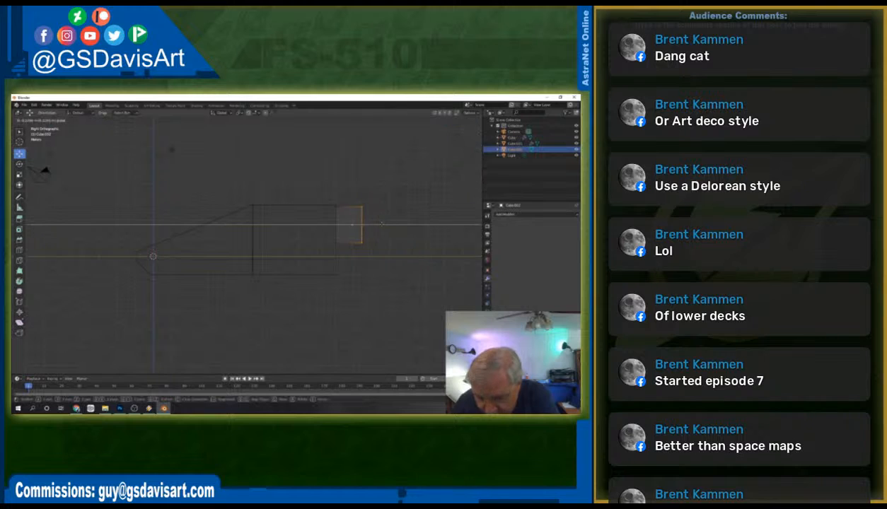
{"action": "left_click", "coordinate": [364, 225]}
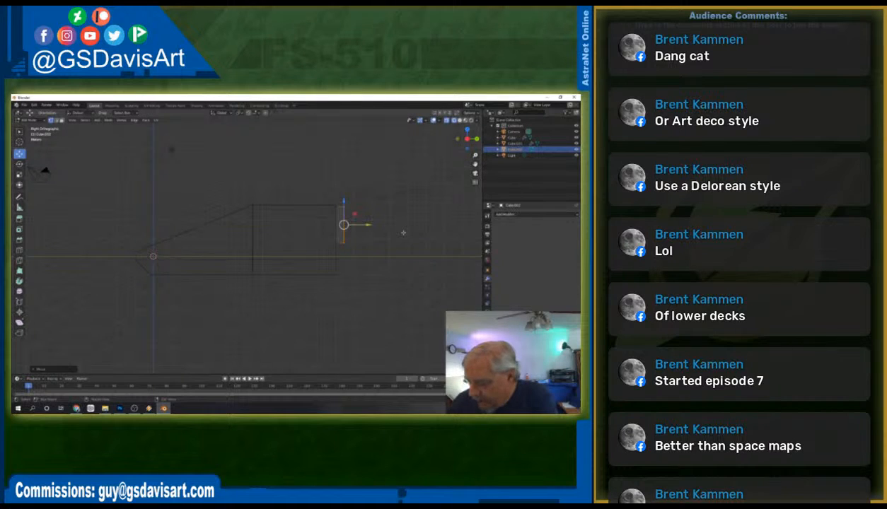
Extrude the slab's rear face a short distance backward along Y and scale the new face down slightly.
{"action": "key", "text": "g"}
{"action": "key", "text": "y"}
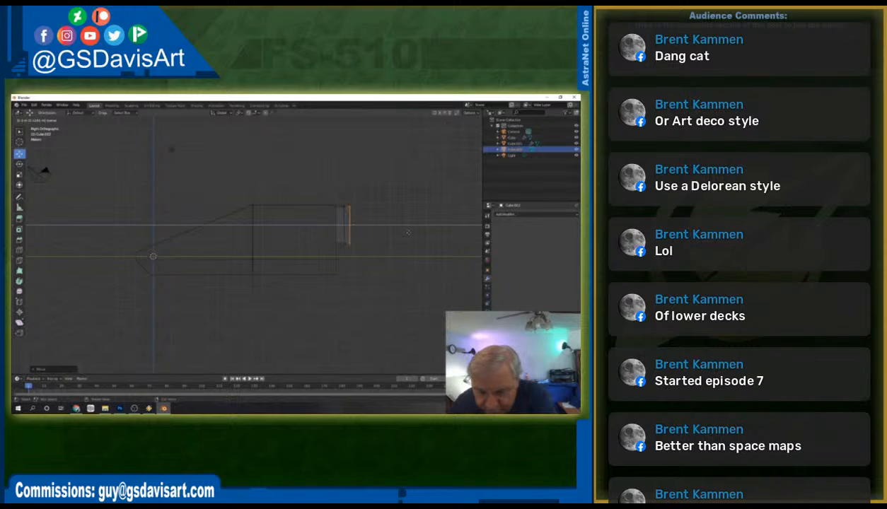
{"action": "left_click", "coordinate": [411, 233]}
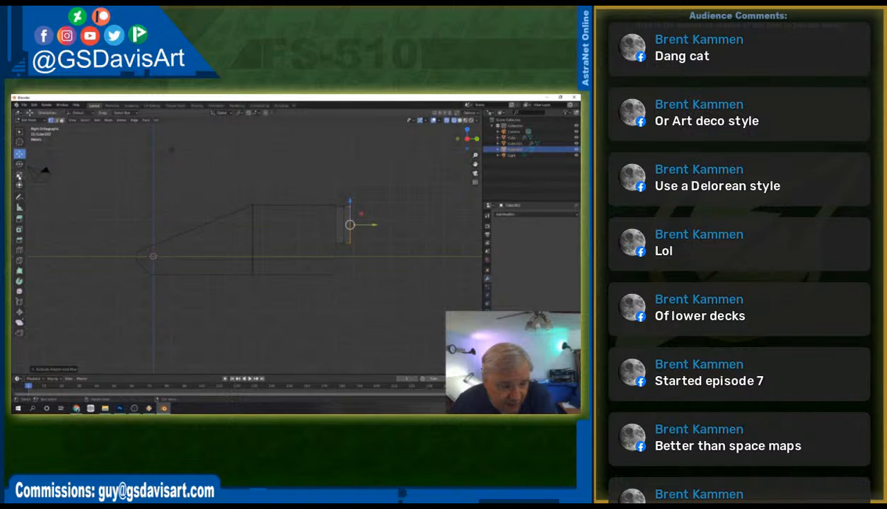
{"action": "left_click", "coordinate": [19, 175]}
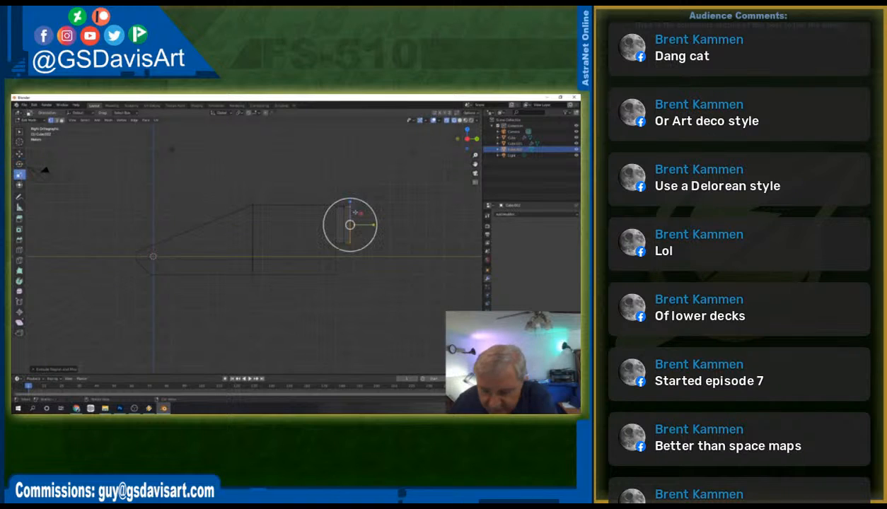
{"action": "left_click_drag", "start_coordinate": [370, 212], "coordinate": [366, 210]}
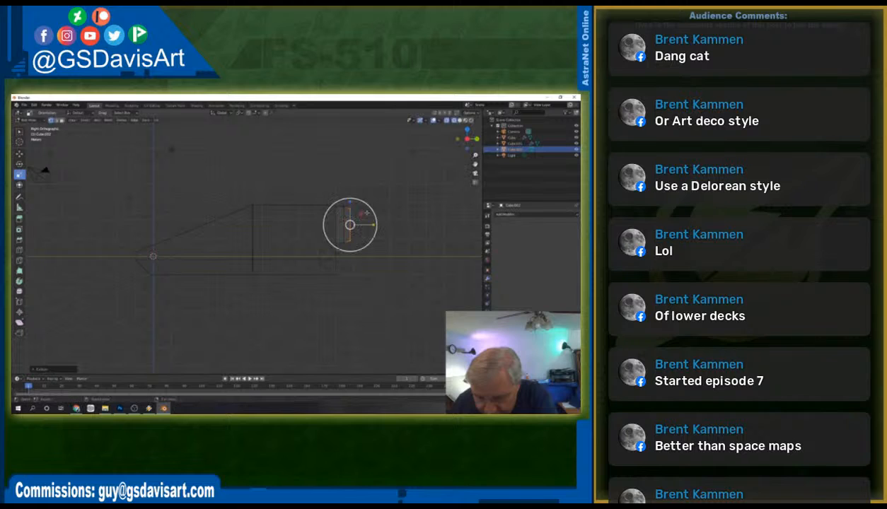
Extrude the tail's rear face again by a smaller amount and shrink its end face to continue the taper.
{"action": "key", "text": "e"}
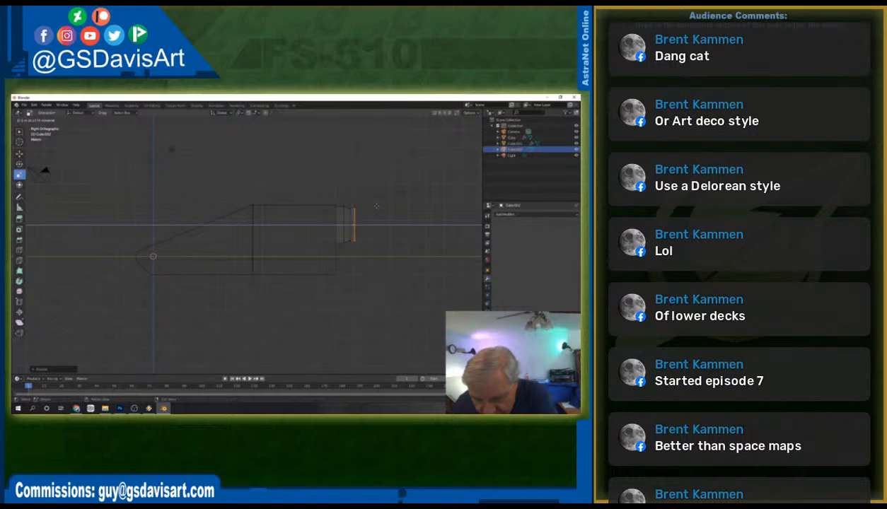
{"action": "left_click", "coordinate": [375, 206]}
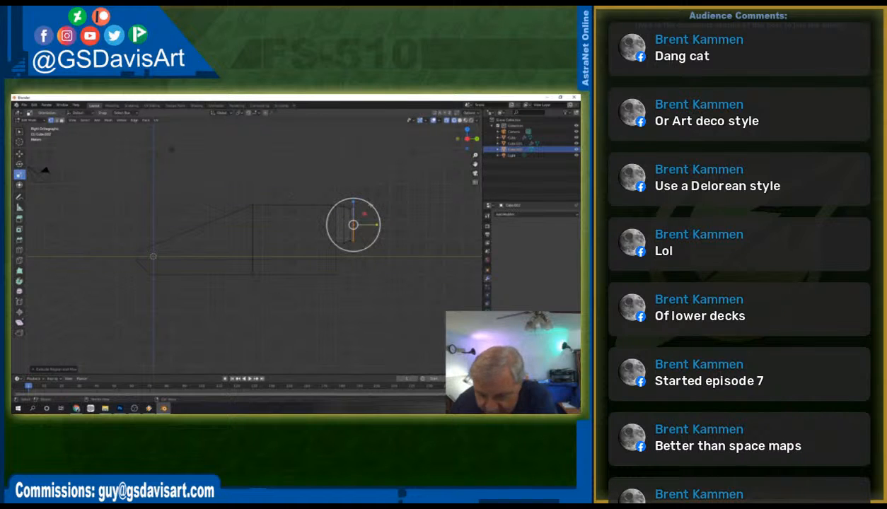
{"action": "key", "text": "s"}
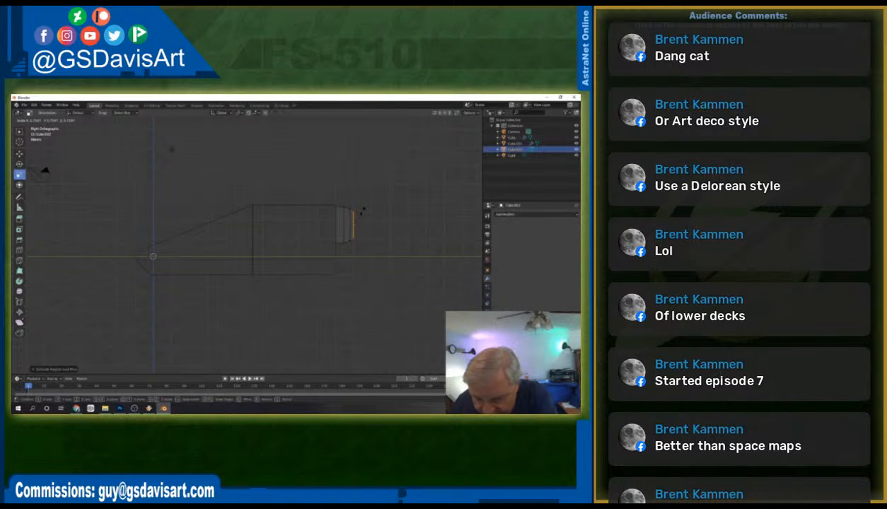
{"action": "left_click", "coordinate": [362, 210]}
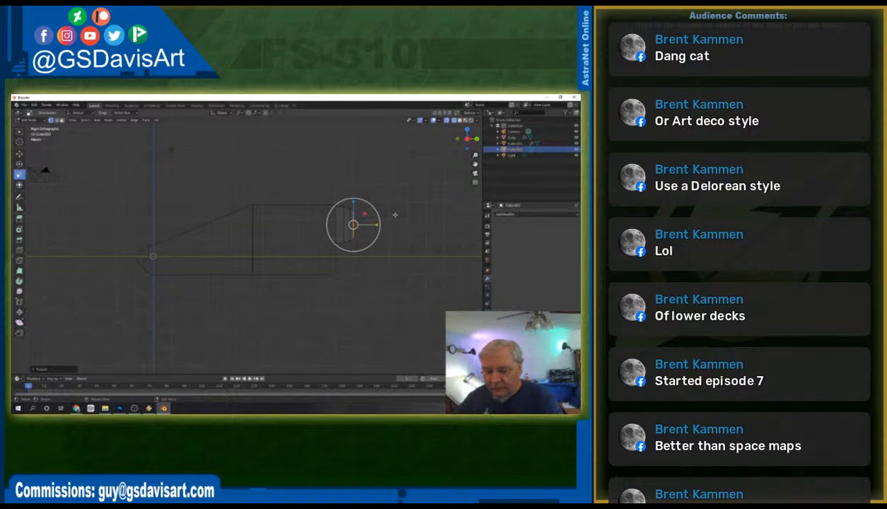
In the back view, move the tail block's side vertices outward along X on both sides to match the body's roof width.
{"action": "middle_click_drag", "start_coordinate": [422, 211], "coordinate": [366, 232]}
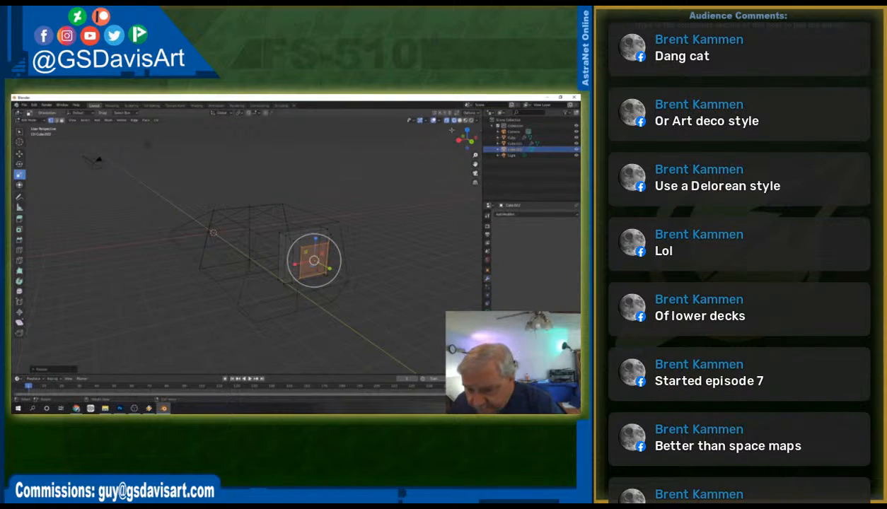
{"action": "left_click", "coordinate": [467, 140]}
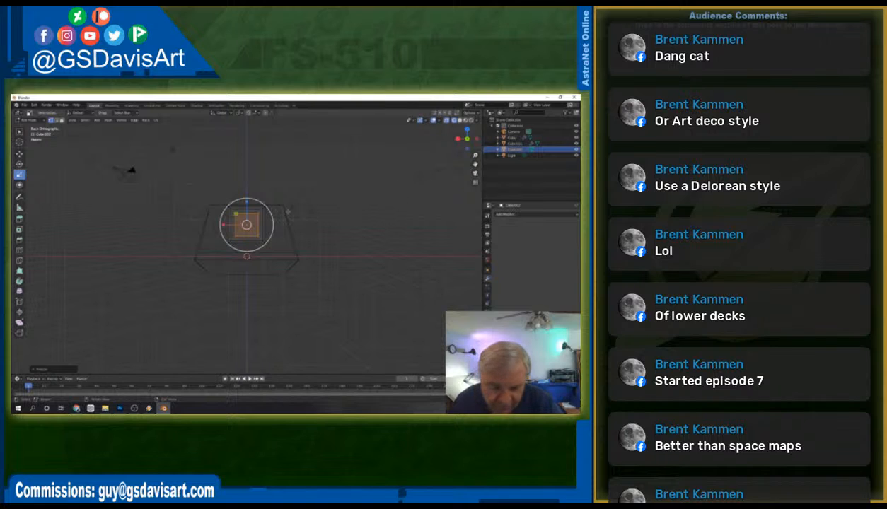
{"action": "left_click_drag", "start_coordinate": [275, 190], "coordinate": [259, 225]}
{"action": "left_click", "coordinate": [19, 154]}
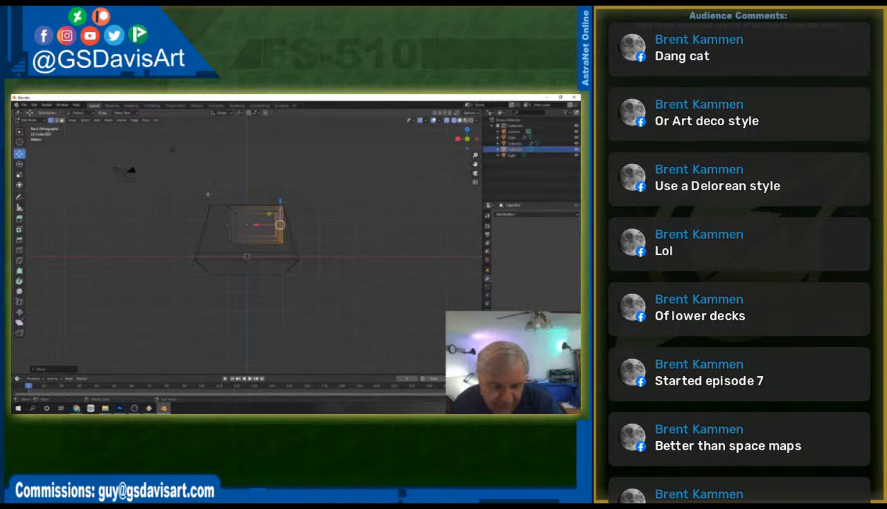
{"action": "left_click_drag", "start_coordinate": [210, 195], "coordinate": [244, 250]}
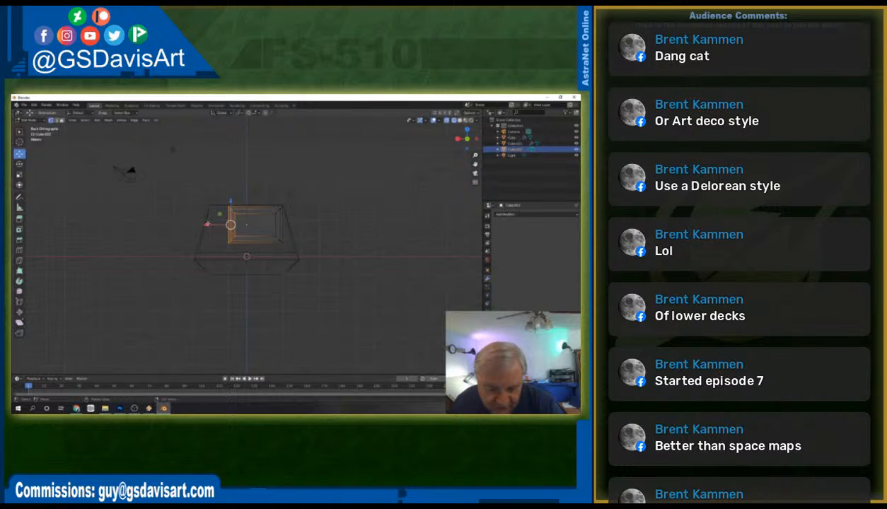
{"action": "key", "text": "g"}
{"action": "key", "text": "x"}
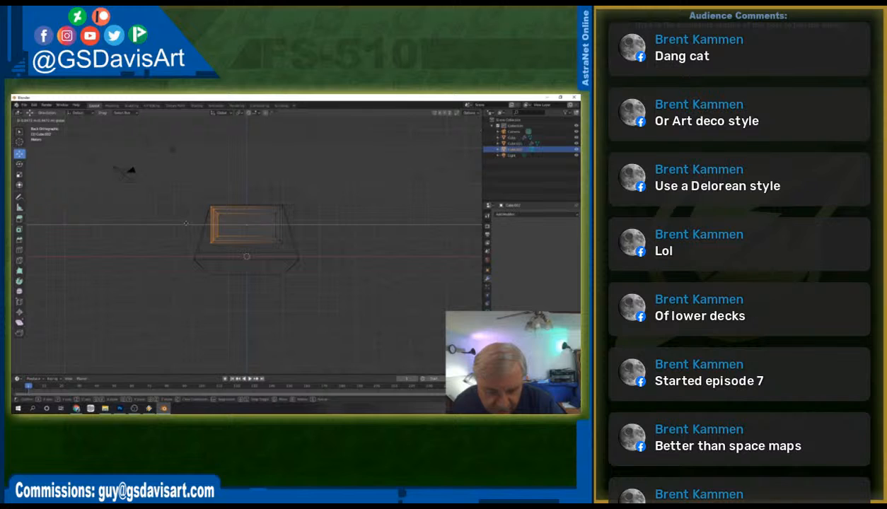
{"action": "left_click", "coordinate": [277, 250]}
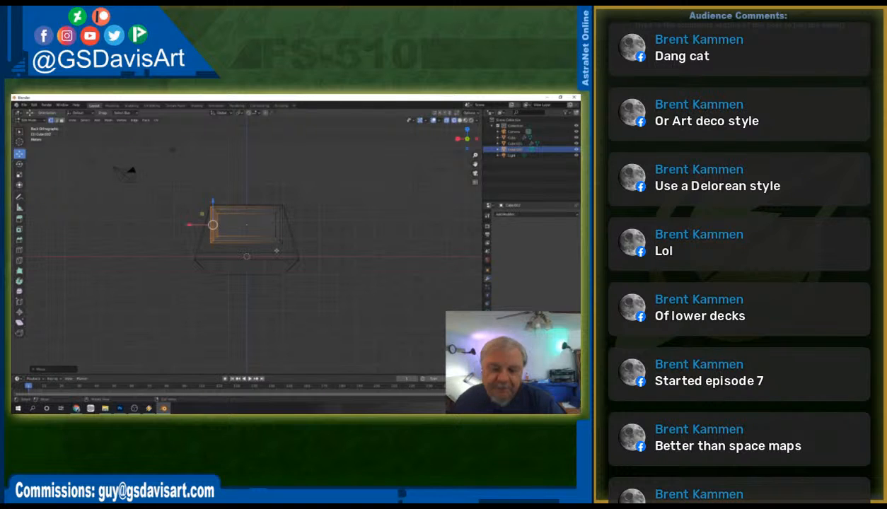
Select the tail block's bottom vertices and lower them along Z to just below the X axis line.
{"action": "left_click_drag", "start_coordinate": [196, 247], "coordinate": [283, 225]}
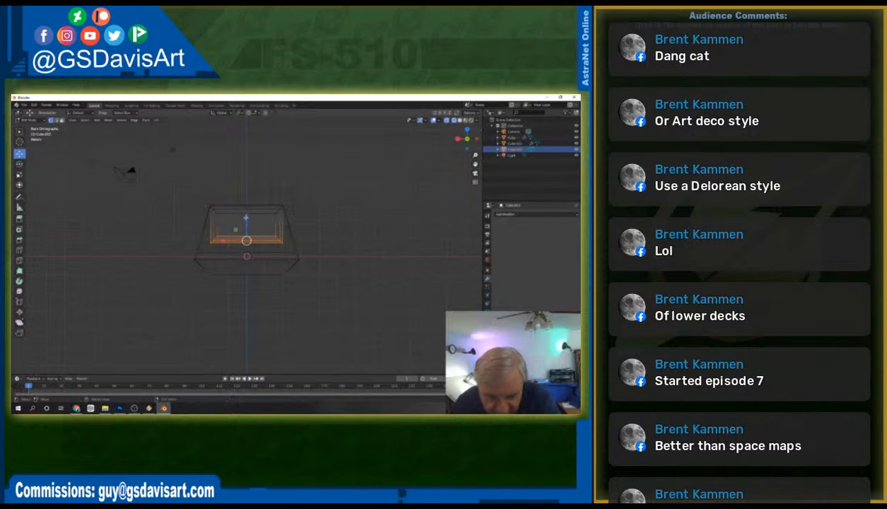
{"action": "key", "text": "g"}
{"action": "key", "text": "z"}
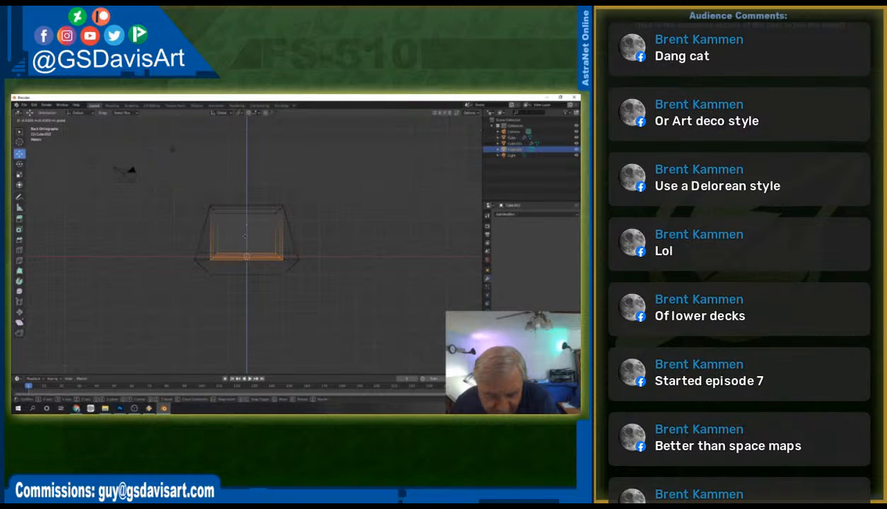
{"action": "left_click", "coordinate": [245, 236]}
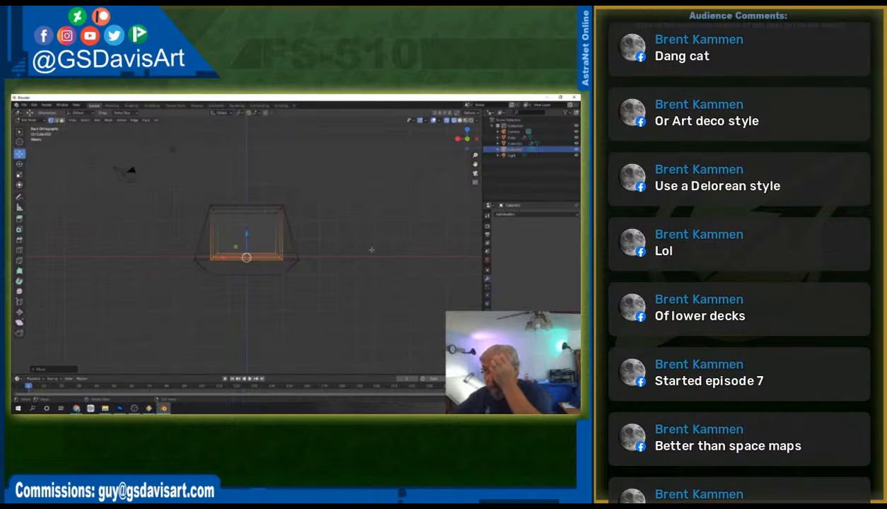
Check the tail block in perspective, return to Object Mode and add a cylinder mesh.
{"action": "mouse_move", "coordinate": [324, 297]}
{"action": "middle_mouse_down"}
{"action": "mouse_move", "coordinate": [293, 297]}
{"action": "mouse_move", "coordinate": [331, 304]}
{"action": "middle_mouse_up"}
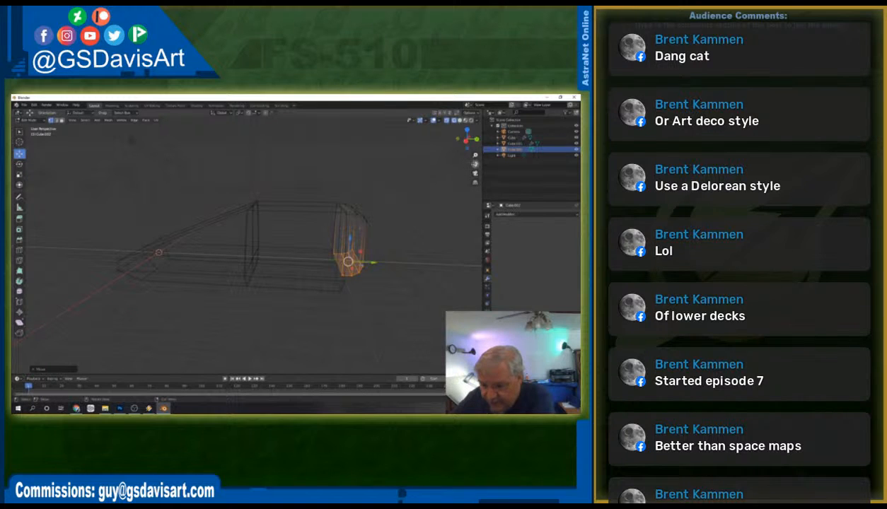
{"action": "middle_click_drag", "start_coordinate": [403, 221], "coordinate": [384, 223]}
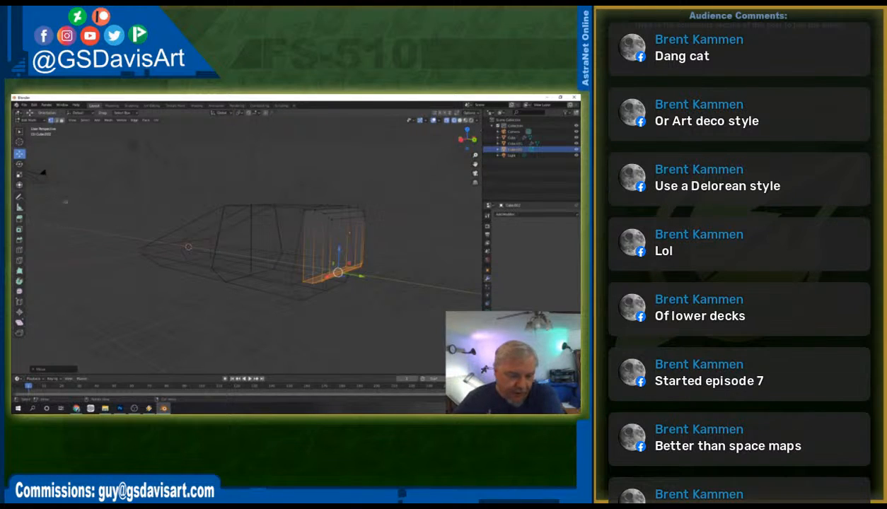
{"action": "left_click", "coordinate": [38, 120]}
{"action": "left_click", "coordinate": [40, 126]}
{"action": "left_click", "coordinate": [79, 120]}
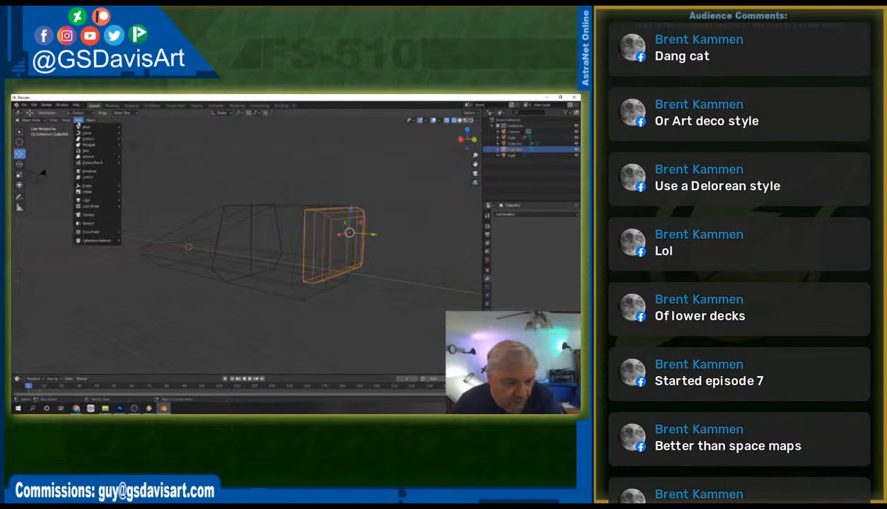
{"action": "mouse_move", "coordinate": [84, 127]}
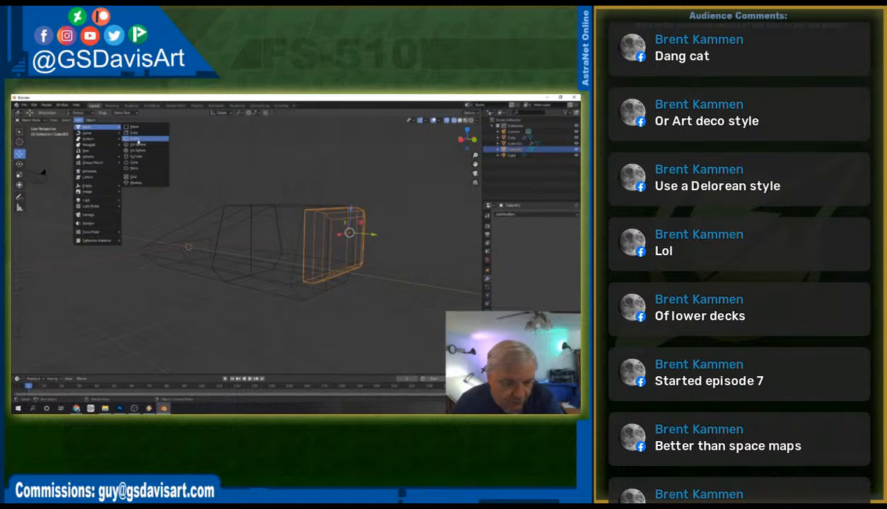
{"action": "left_click", "coordinate": [128, 156]}
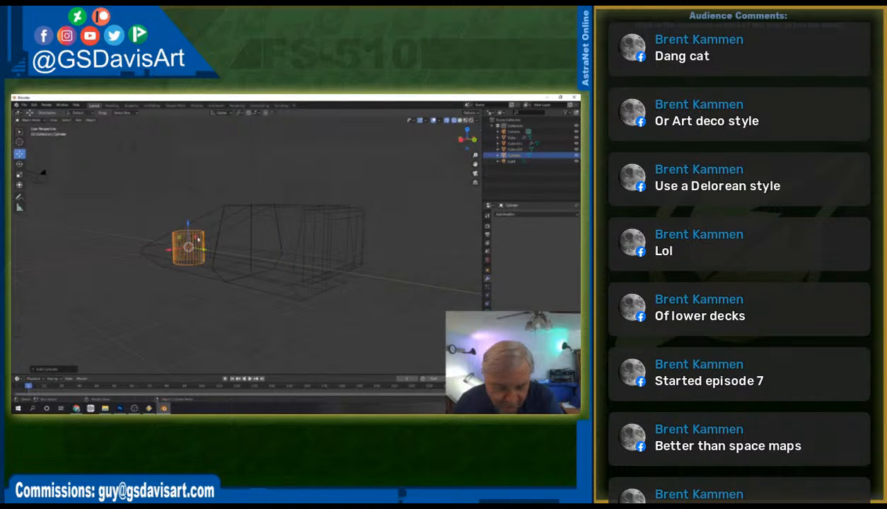
Rotate the cylinder about the Y axis until it lies on its side across the vehicle's width.
{"action": "left_click", "coordinate": [19, 164]}
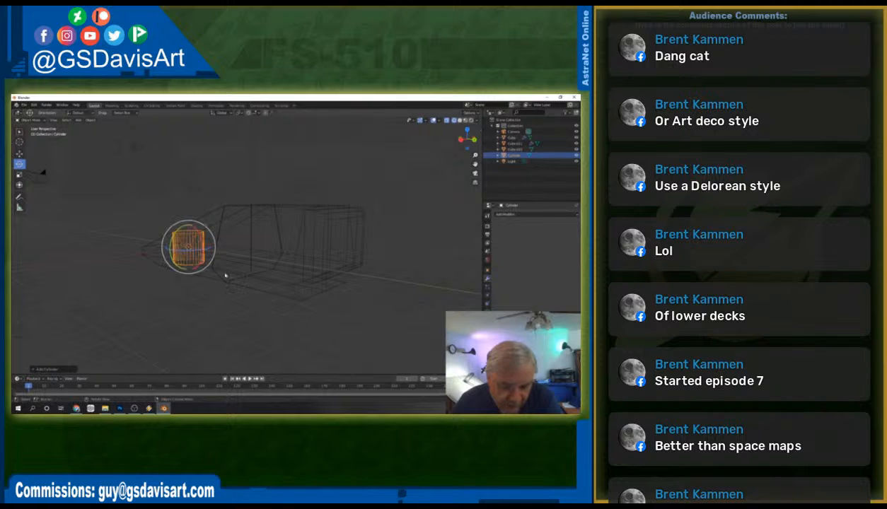
{"action": "left_click_drag", "start_coordinate": [198, 234], "coordinate": [206, 267]}
{"action": "key", "text": "ctrl+z"}
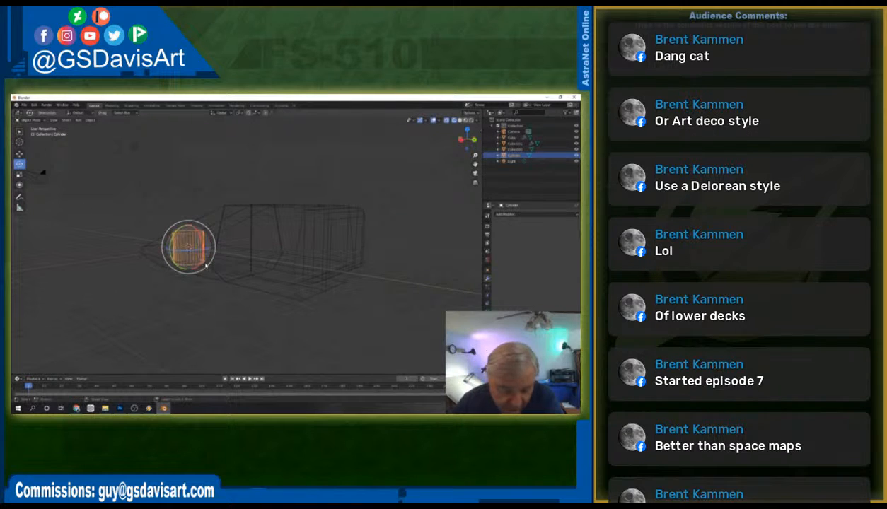
{"action": "left_click_drag", "start_coordinate": [174, 244], "coordinate": [178, 329]}
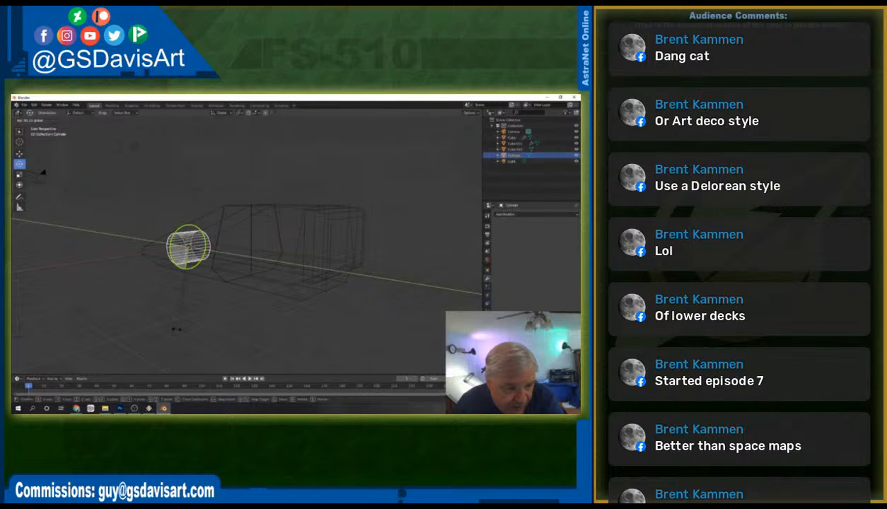
{"action": "left_click_drag", "start_coordinate": [177, 329], "coordinate": [177, 331]}
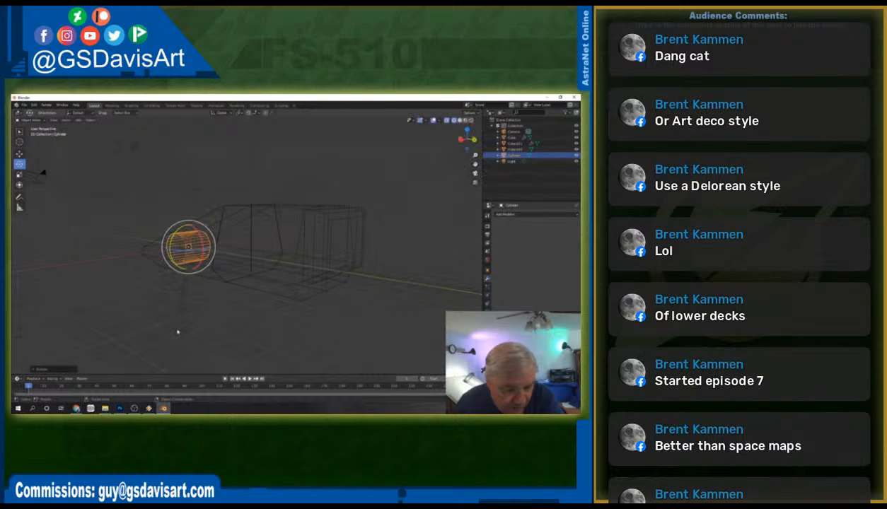
In the right view, move the cylinder along Y to the tail block and lower it to the block's bottom edge.
{"action": "left_click", "coordinate": [19, 154]}
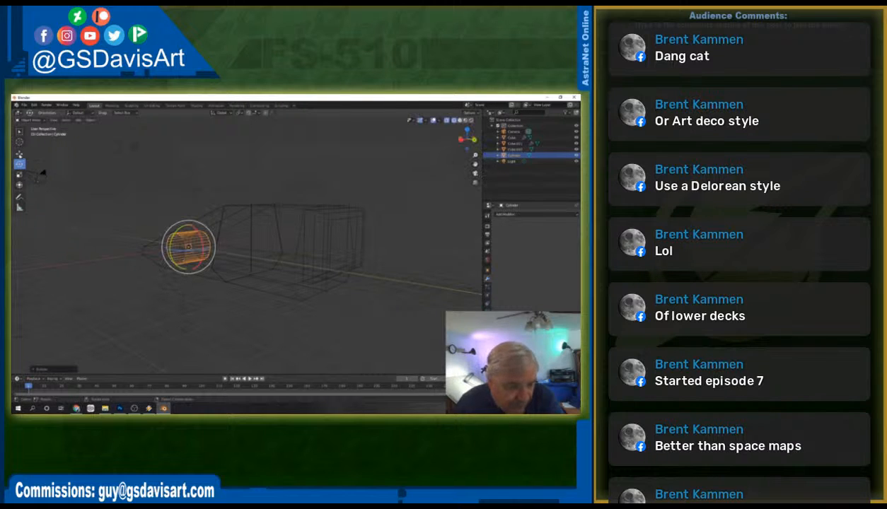
{"action": "left_click", "coordinate": [460, 138]}
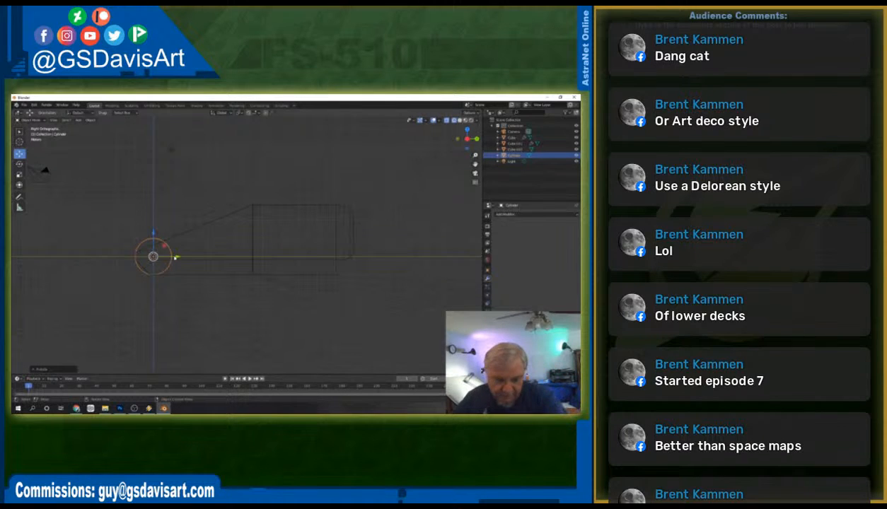
{"action": "left_click_drag", "start_coordinate": [177, 256], "coordinate": [345, 249]}
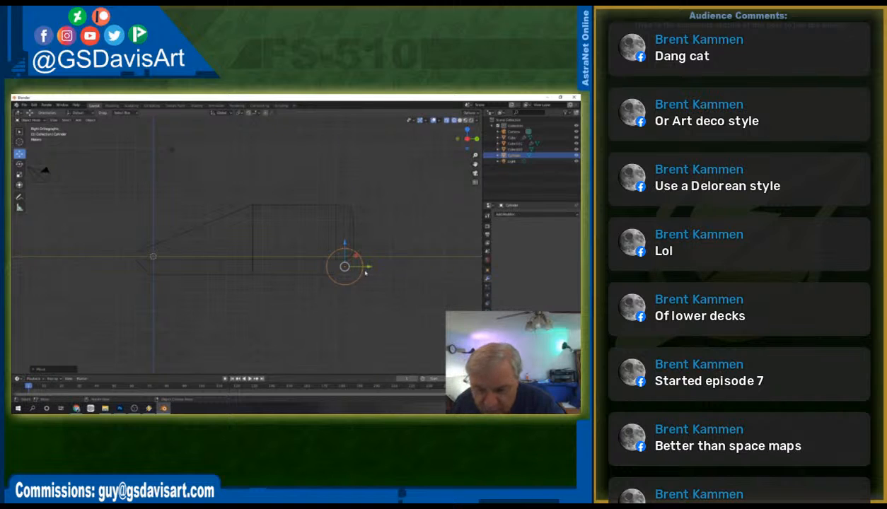
Scale the cylinder down to under half its size, nudge it into place beneath the tail block and view it from the back.
{"action": "left_click", "coordinate": [19, 173]}
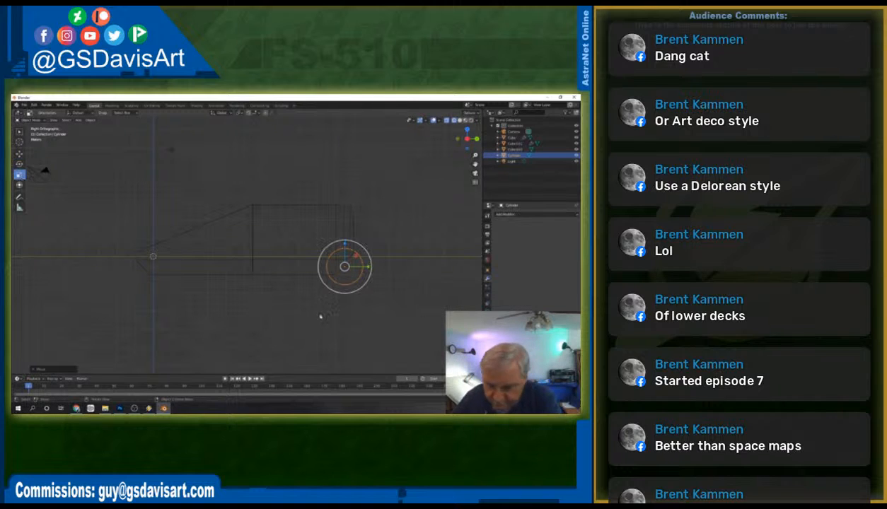
{"action": "mouse_move", "coordinate": [367, 253]}
{"action": "left_mouse_down"}
{"action": "mouse_move", "coordinate": [355, 260]}
{"action": "mouse_move", "coordinate": [366, 268]}
{"action": "left_mouse_up"}
{"action": "left_click", "coordinate": [19, 153]}
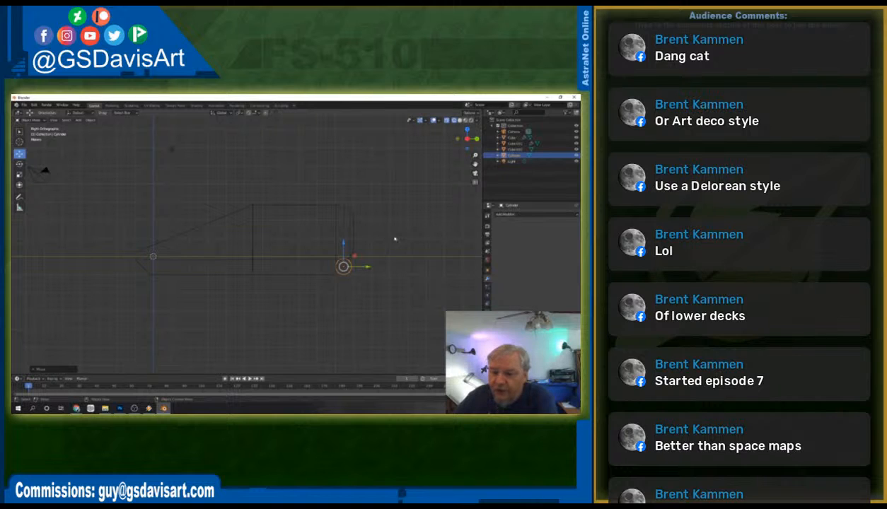
{"action": "left_click", "coordinate": [476, 138]}
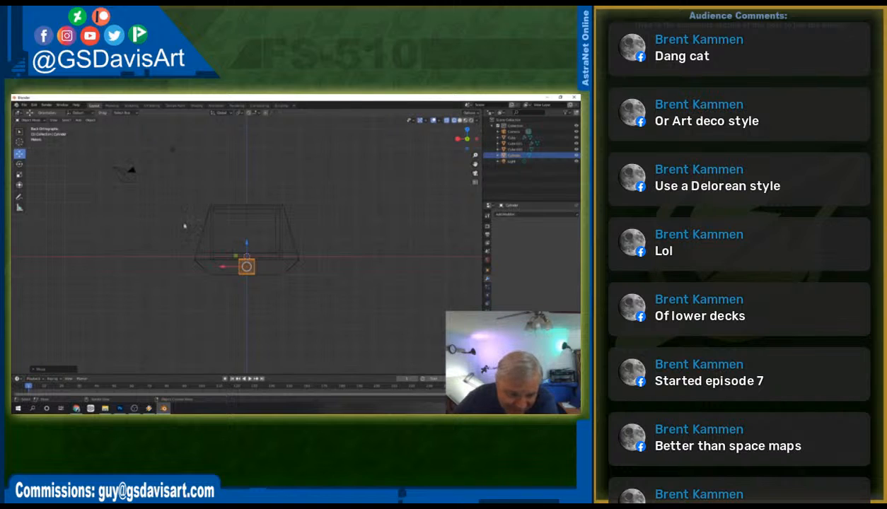
In Edit Mode, move each end of the cylinder outward along X so it spans the width beneath the tail block.
{"action": "left_click", "coordinate": [32, 119]}
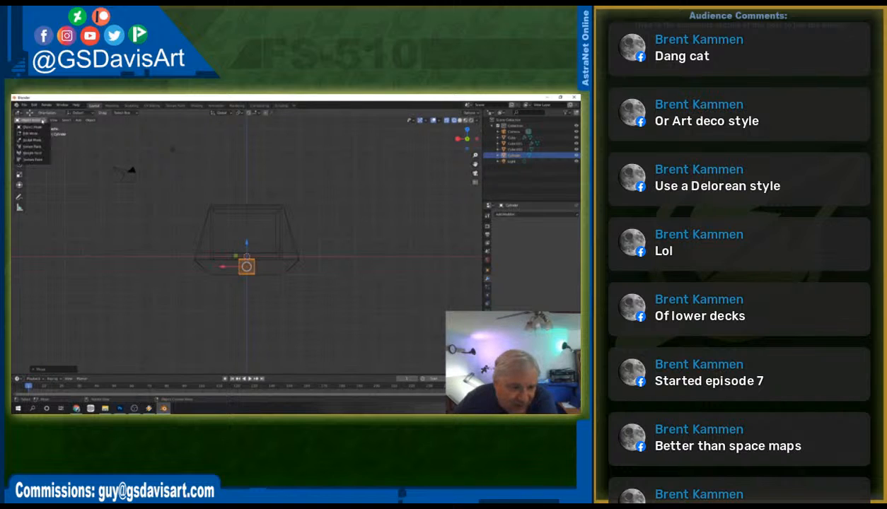
{"action": "left_click", "coordinate": [36, 132]}
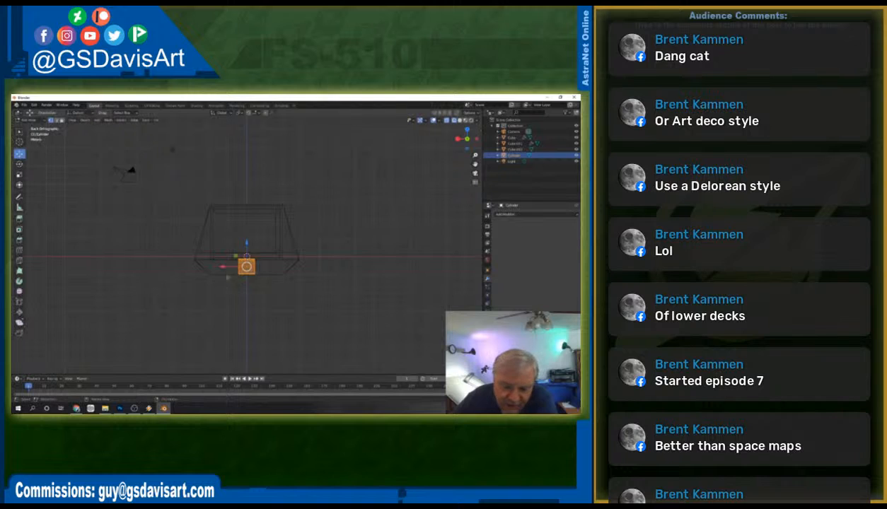
{"action": "left_click_drag", "start_coordinate": [218, 252], "coordinate": [240, 290]}
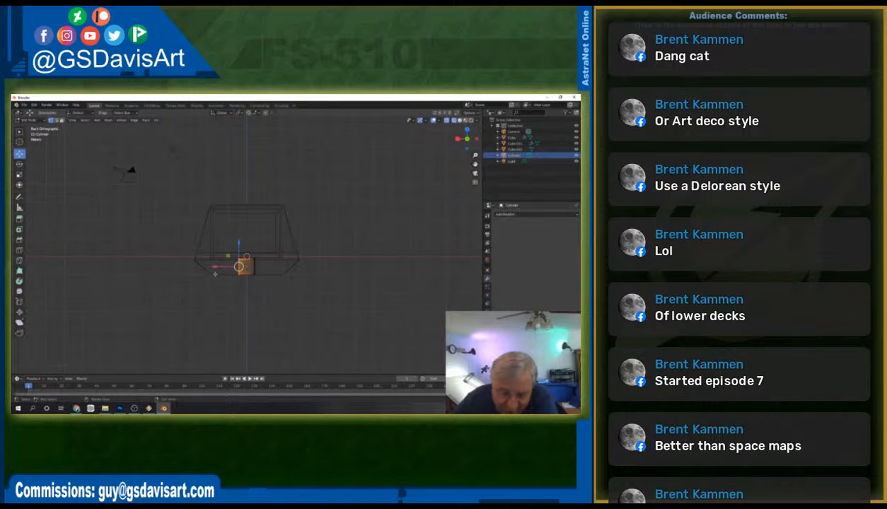
{"action": "key", "text": "g"}
{"action": "key", "text": "x"}
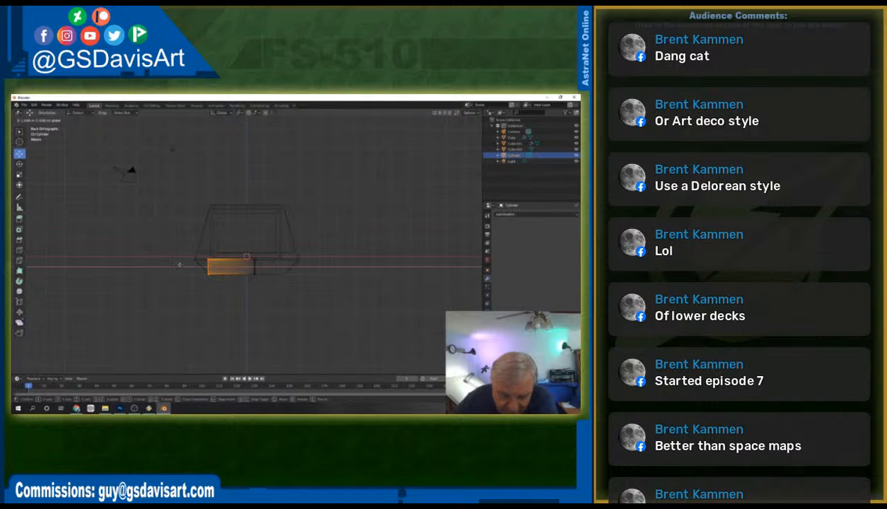
{"action": "left_click", "coordinate": [180, 264]}
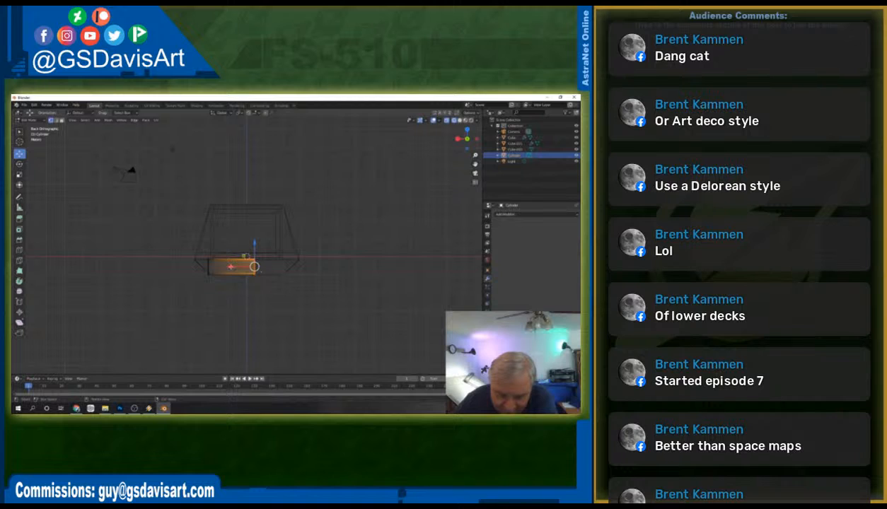
{"action": "key", "text": "g"}
{"action": "key", "text": "x"}
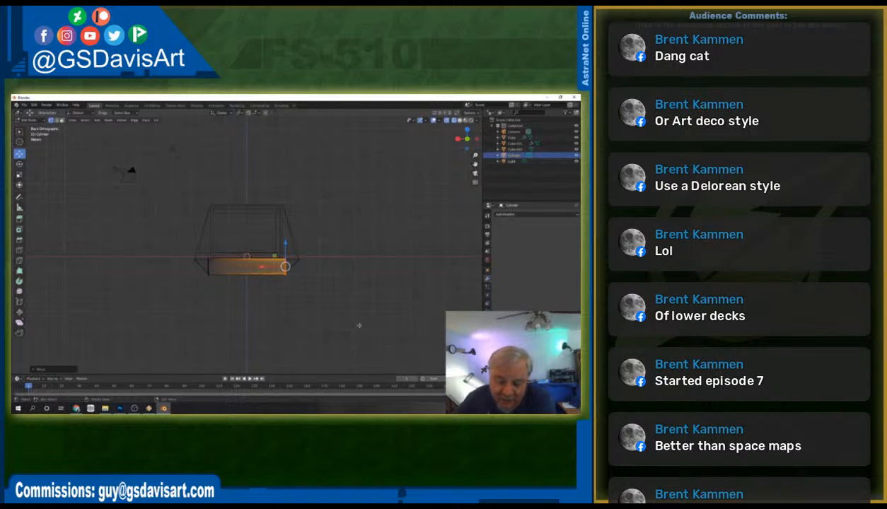
{"action": "left_click", "coordinate": [315, 319]}
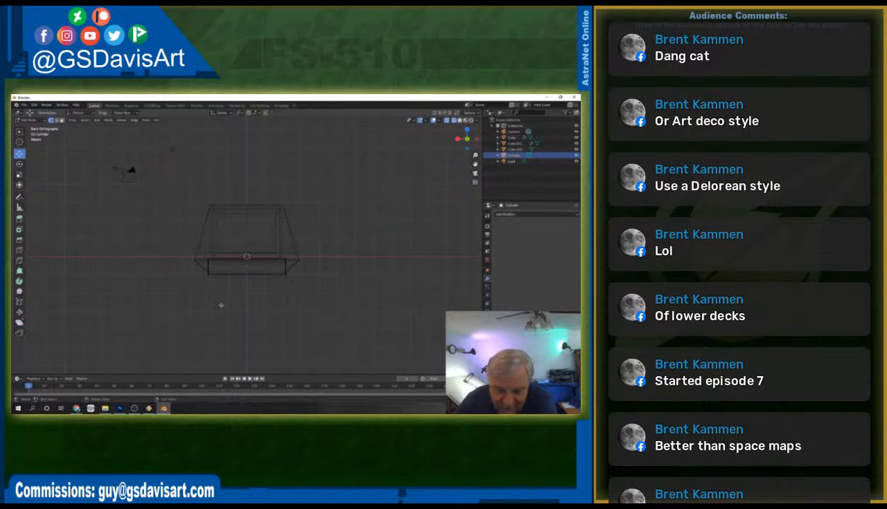
Return to Object Mode and, in the right view, move the tail block and cylinder together well behind the rear body.
{"action": "middle_click_drag", "start_coordinate": [190, 308], "coordinate": [246, 308]}
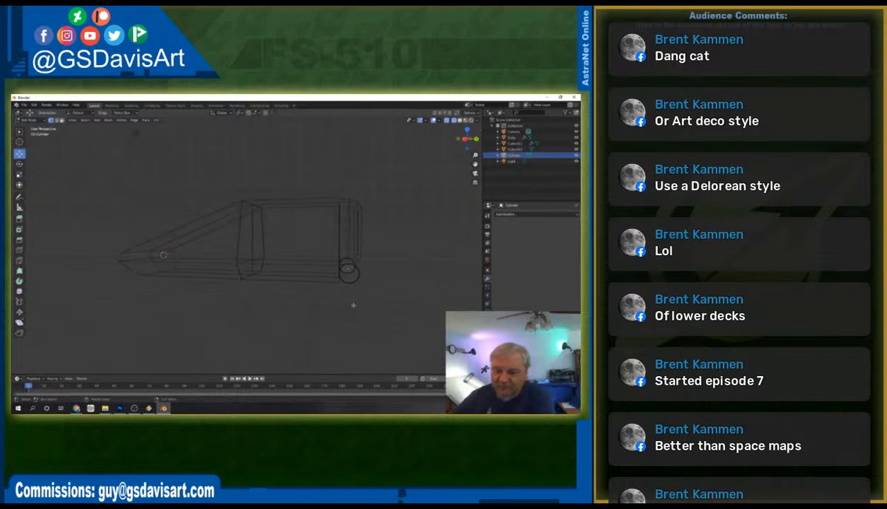
{"action": "left_click", "coordinate": [464, 139]}
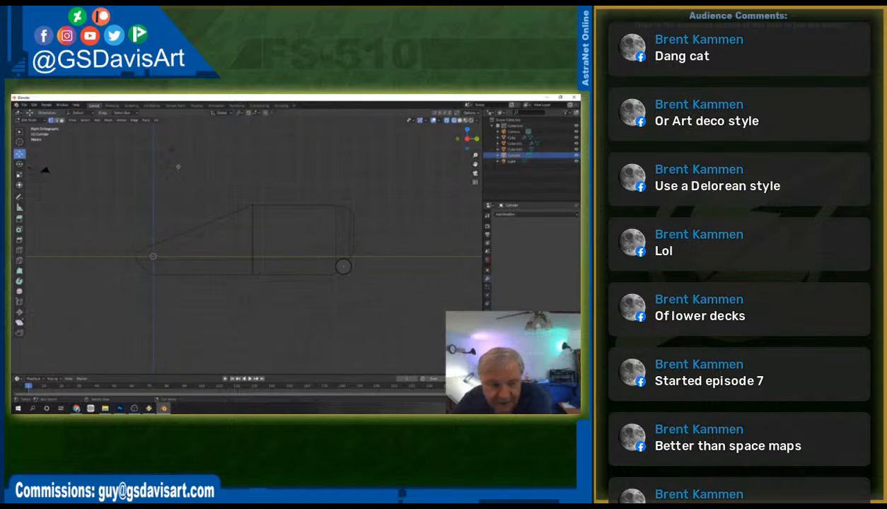
{"action": "left_click", "coordinate": [30, 120]}
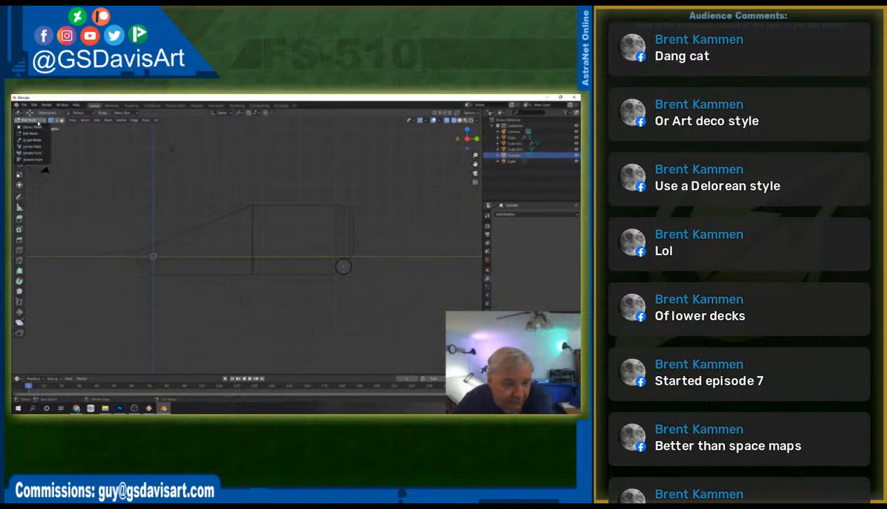
{"action": "left_click", "coordinate": [32, 125]}
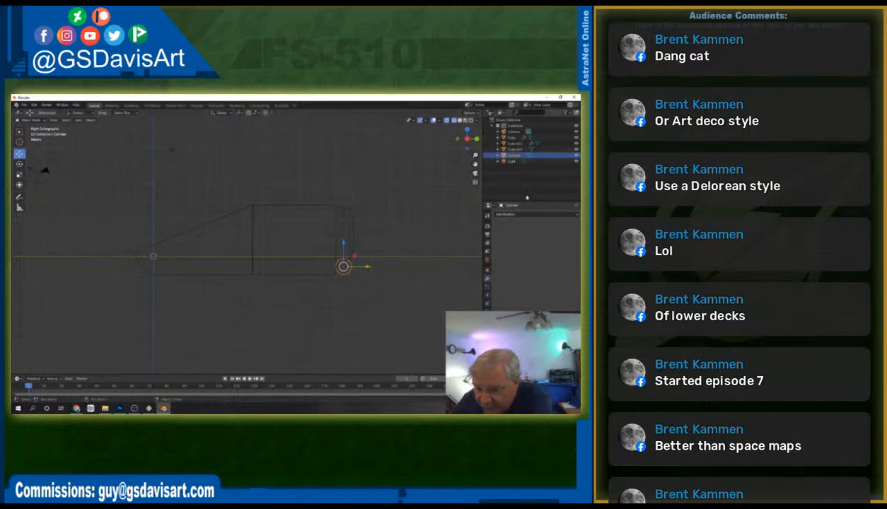
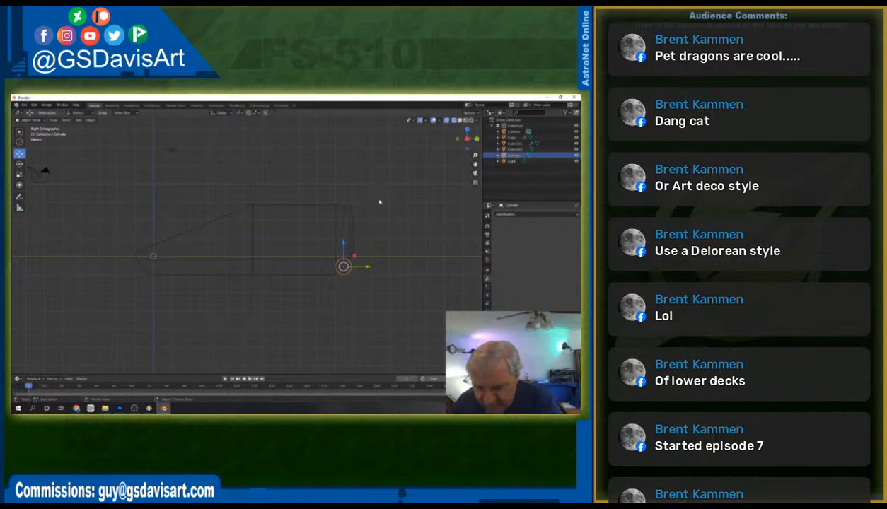
{"action": "left_click_drag", "start_coordinate": [378, 198], "coordinate": [337, 281]}
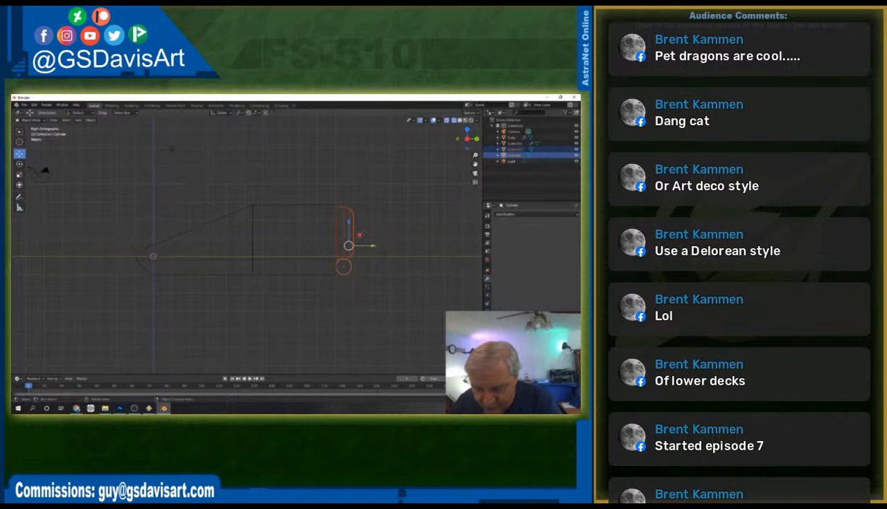
{"action": "key", "text": "g"}
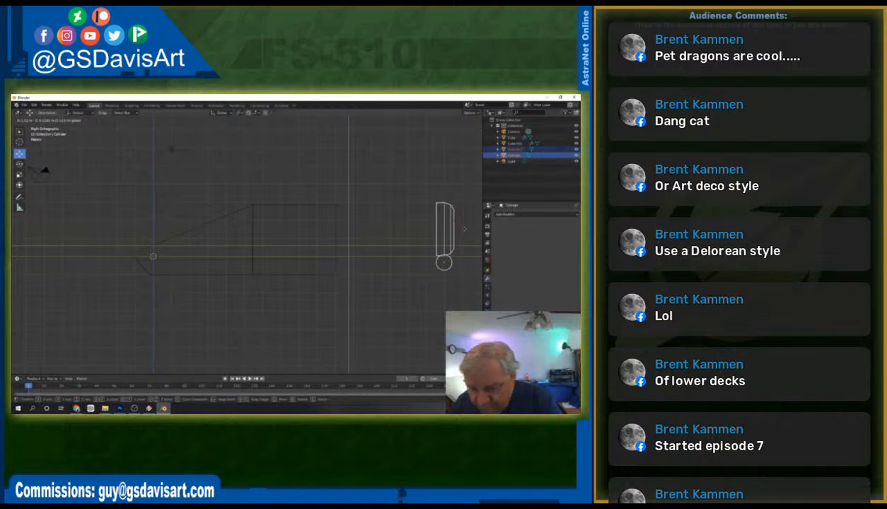
{"action": "left_click", "coordinate": [464, 231]}
Pull the rear body box back from the nose, paste a copy of it and place the copy above the vehicle.
{"action": "left_click_drag", "start_coordinate": [348, 190], "coordinate": [292, 273]}
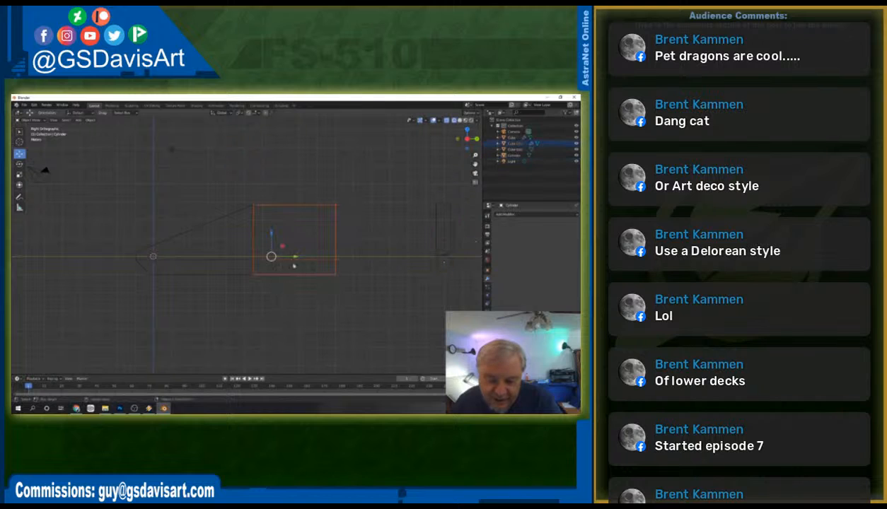
{"action": "key", "text": "g"}
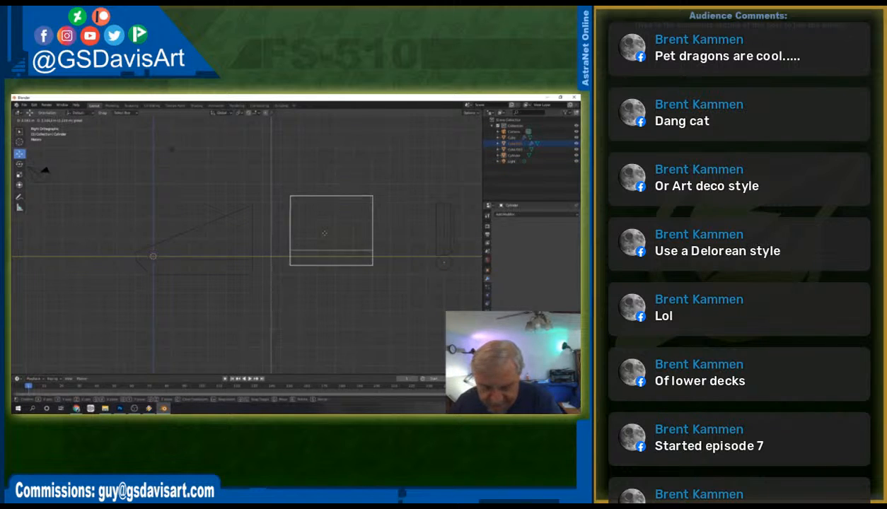
{"action": "left_click", "coordinate": [325, 236]}
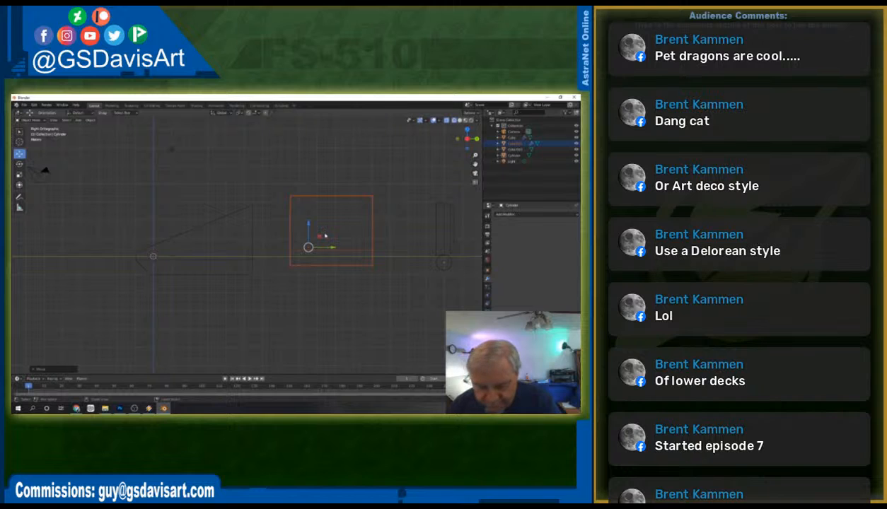
{"action": "key", "text": "ctrl+v"}
{"action": "key", "text": "g"}
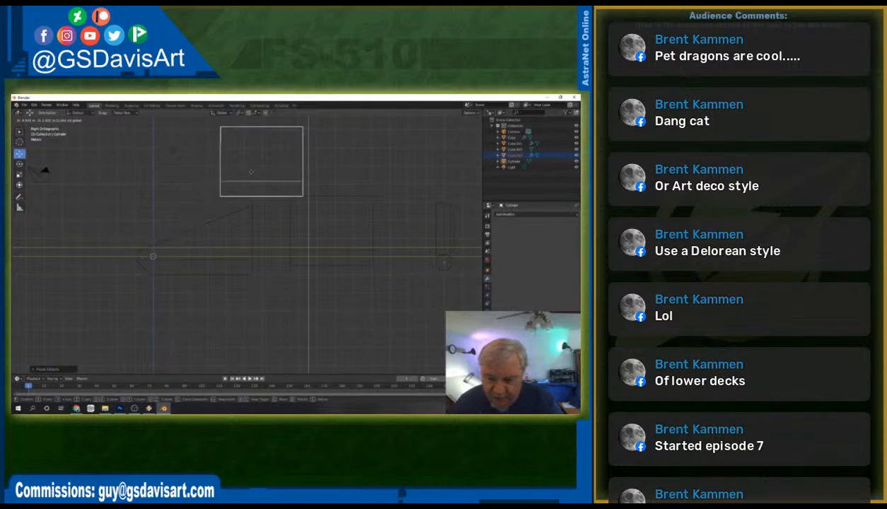
{"action": "left_click", "coordinate": [301, 170]}
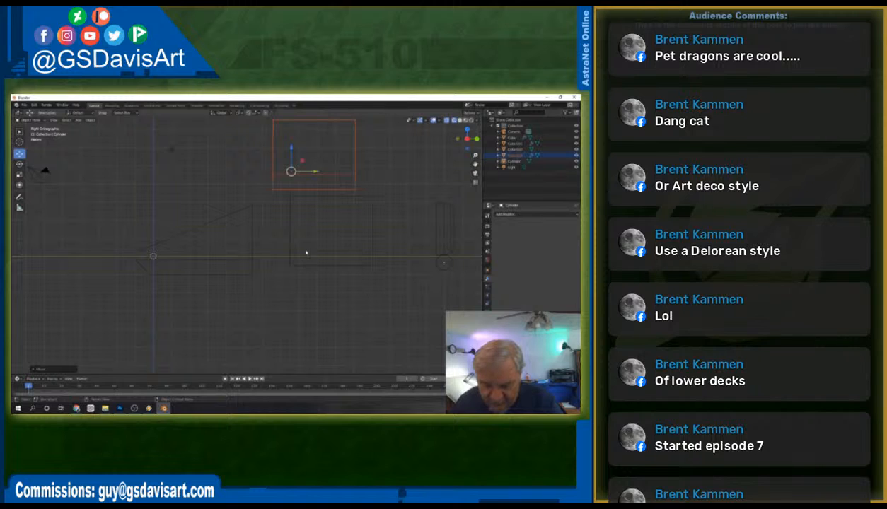
Move the original rear body box back against the rear face of the wedge nose.
{"action": "left_click", "coordinate": [306, 250]}
{"action": "key", "text": "g"}
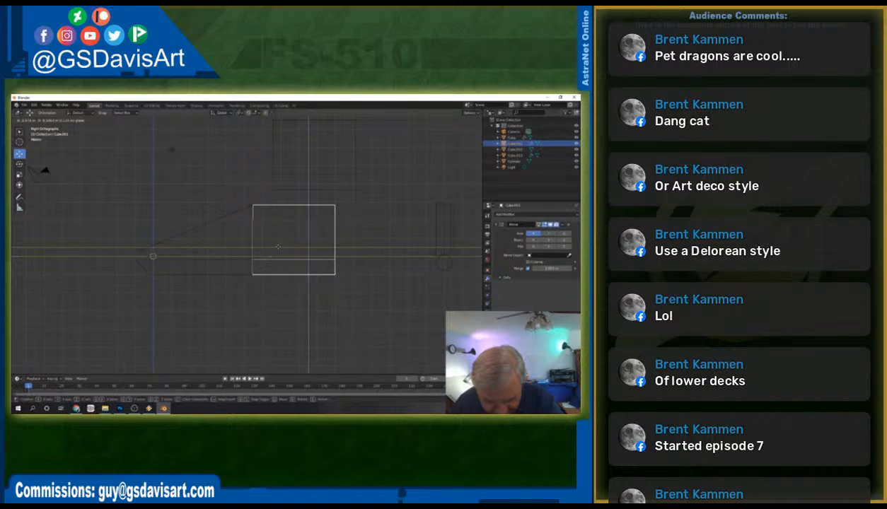
{"action": "left_click", "coordinate": [279, 247]}
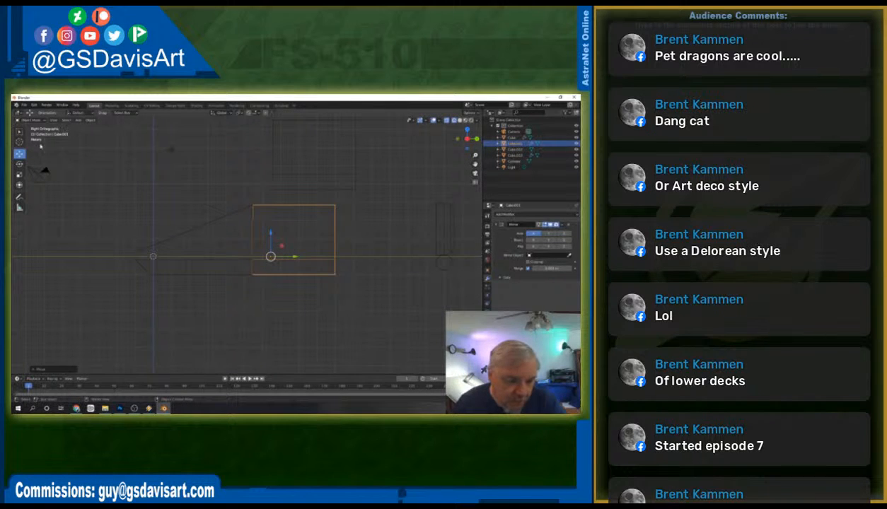
In Edit Mode, lower the box's top vertices along Z to just above its lower section, making a low flat base.
{"action": "left_click", "coordinate": [31, 120]}
{"action": "left_click", "coordinate": [30, 133]}
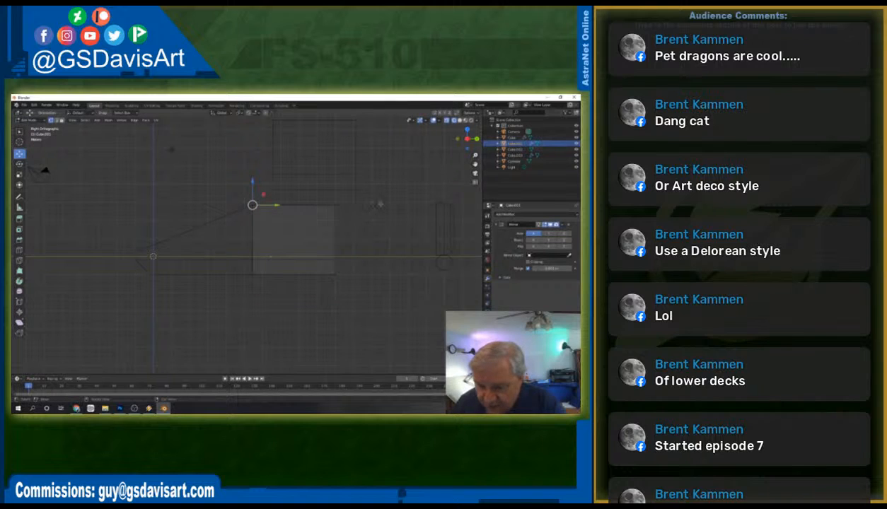
{"action": "left_click", "coordinate": [262, 206]}
{"action": "left_click_drag", "start_coordinate": [294, 179], "coordinate": [295, 237]}
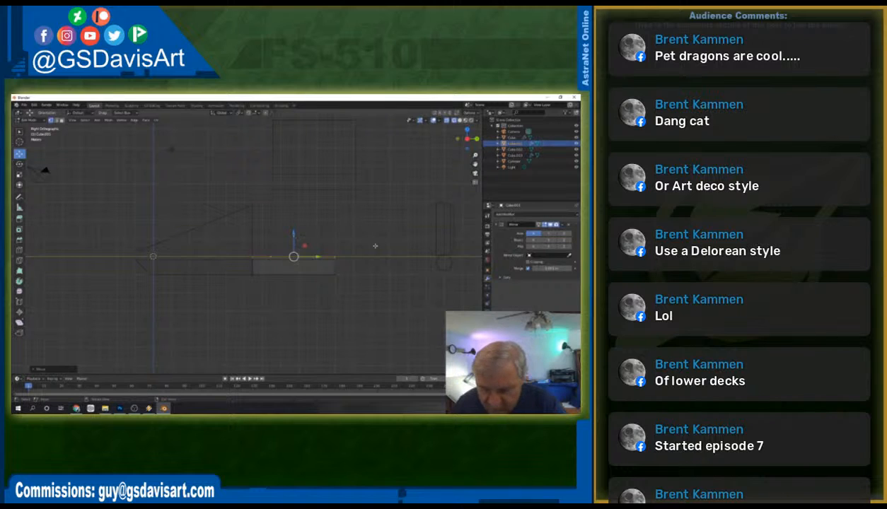
In the top view, move the outer edge vertices of the base's top face outward along X to near the body's side.
{"action": "middle_click_drag", "start_coordinate": [436, 200], "coordinate": [347, 263]}
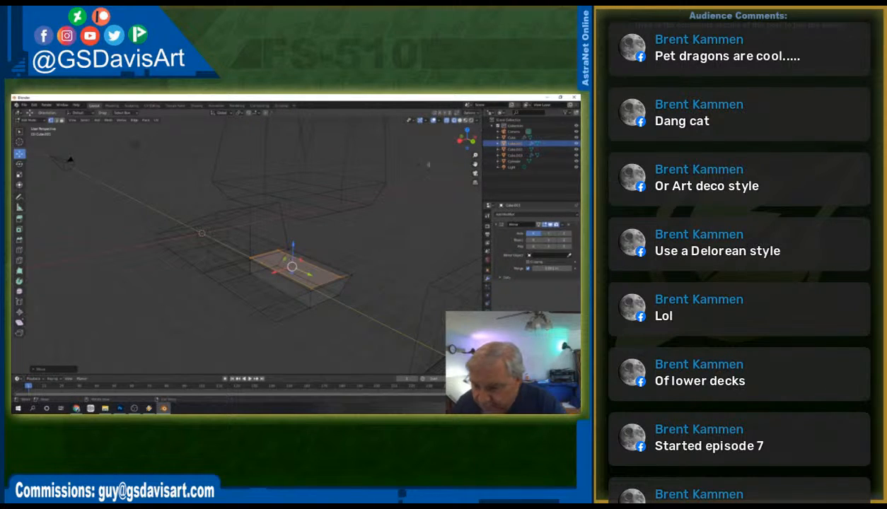
{"action": "left_click", "coordinate": [466, 132]}
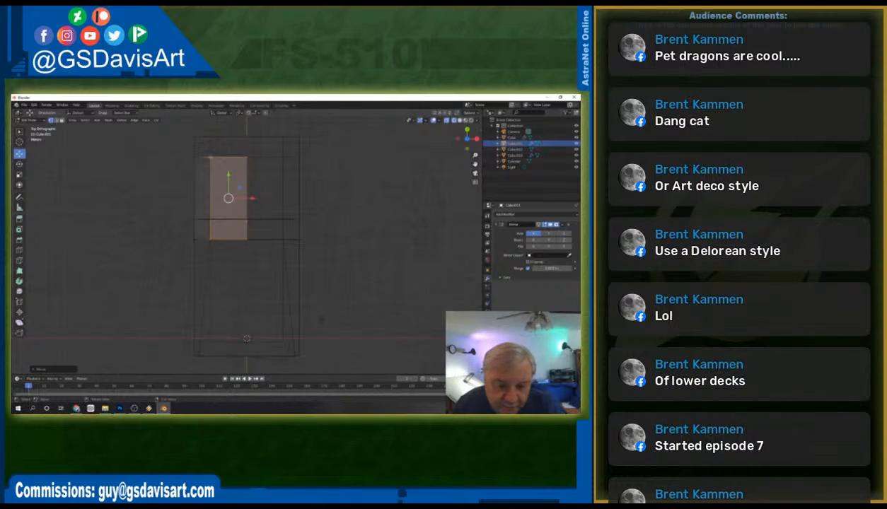
{"action": "left_click_drag", "start_coordinate": [203, 150], "coordinate": [218, 244]}
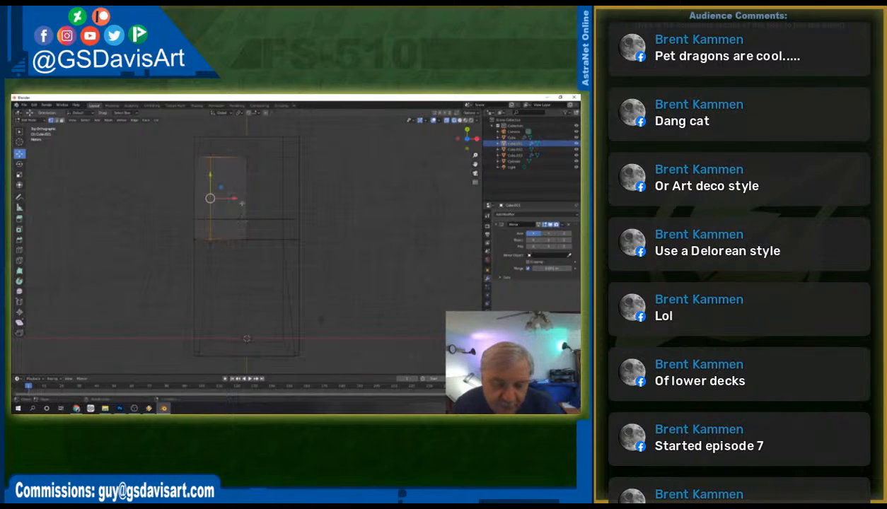
{"action": "key", "text": "g"}
{"action": "key", "text": "x"}
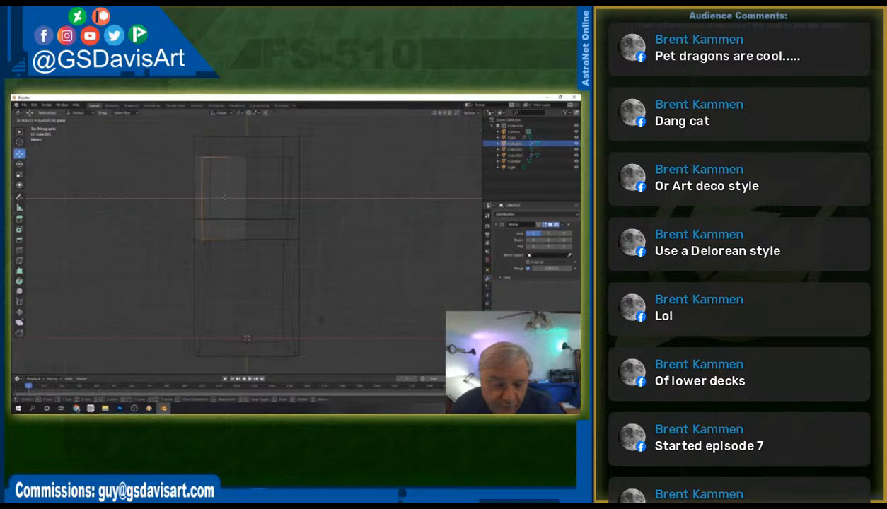
{"action": "left_click", "coordinate": [222, 196]}
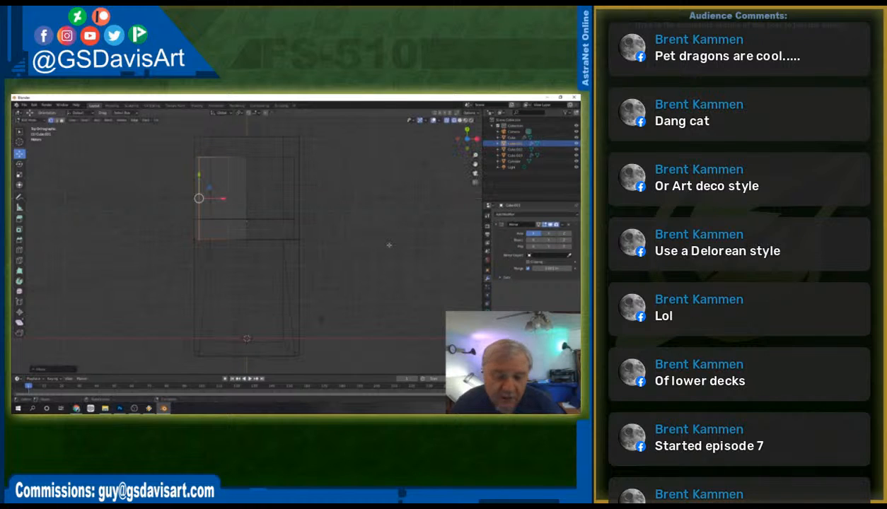
{"action": "left_click", "coordinate": [375, 239]}
In the right view, select the rear end vertices of the flat base and move them along Y to lengthen it rearward.
{"action": "middle_click_drag", "start_coordinate": [382, 246], "coordinate": [361, 186]}
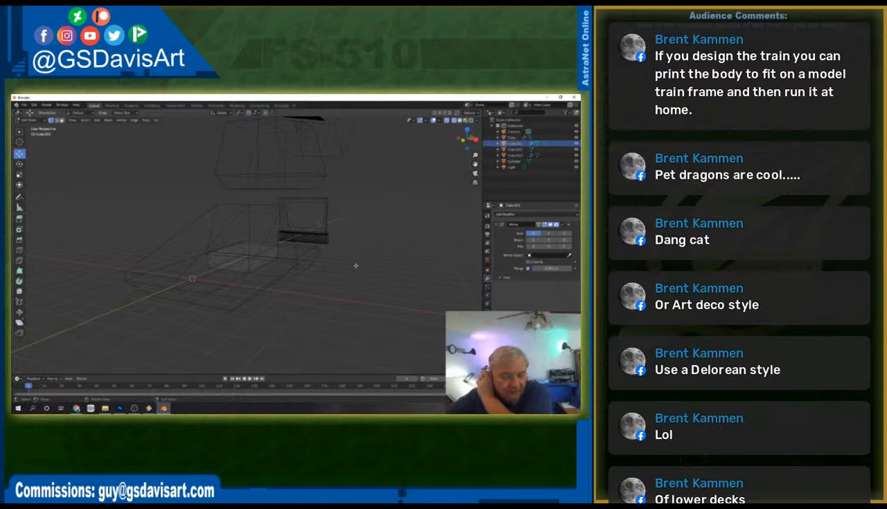
{"action": "middle_click_drag", "start_coordinate": [403, 253], "coordinate": [347, 249]}
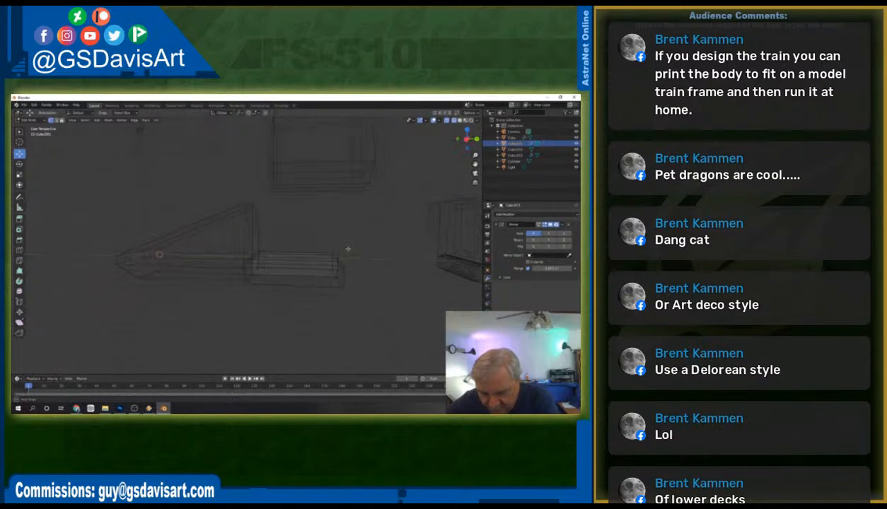
{"action": "scroll", "coordinate": [384, 212], "scroll_direction": "down", "scroll_amount": 2}
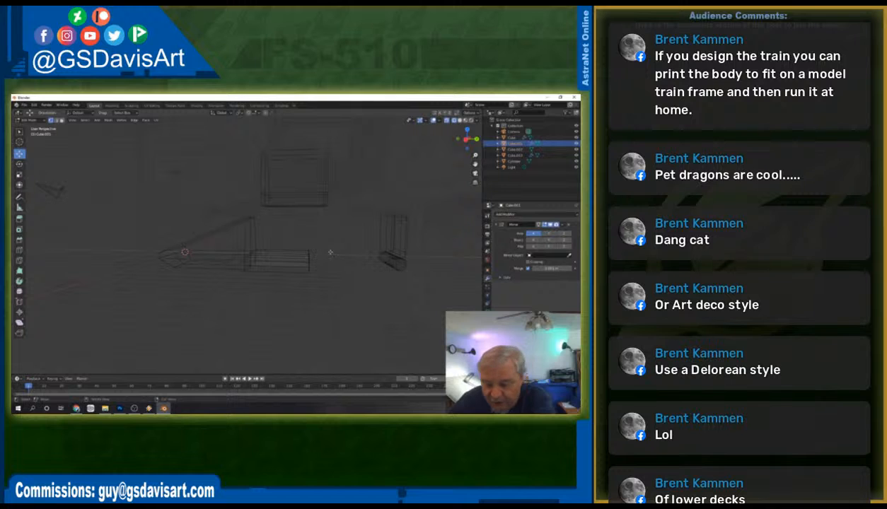
{"action": "left_click", "coordinate": [463, 140]}
{"action": "left_click", "coordinate": [307, 257]}
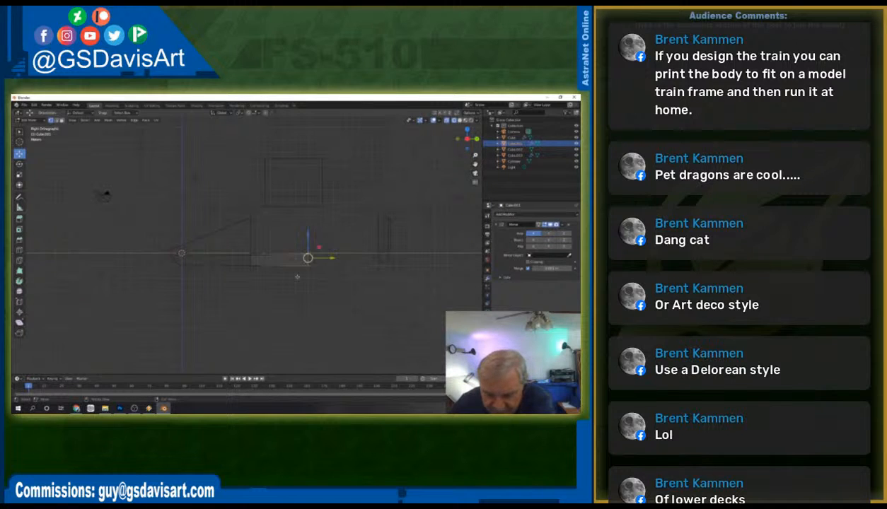
{"action": "key", "text": "g"}
{"action": "key", "text": "y"}
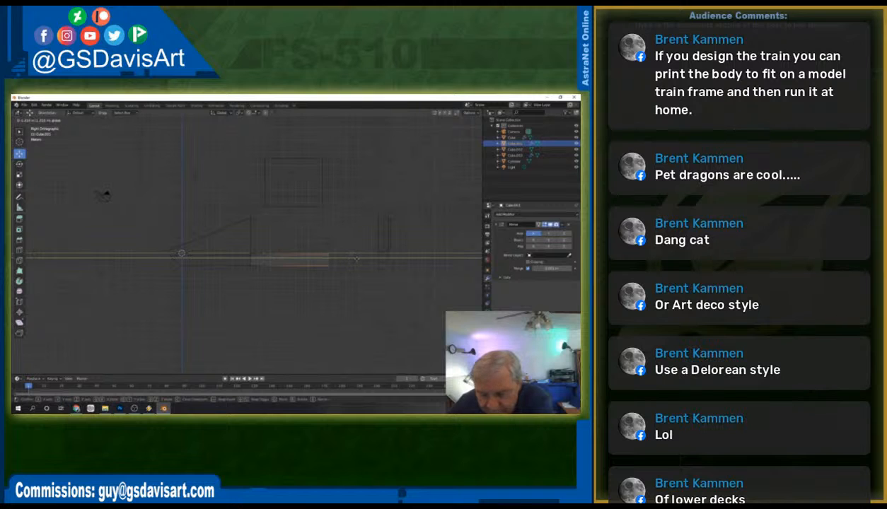
{"action": "left_click", "coordinate": [359, 260]}
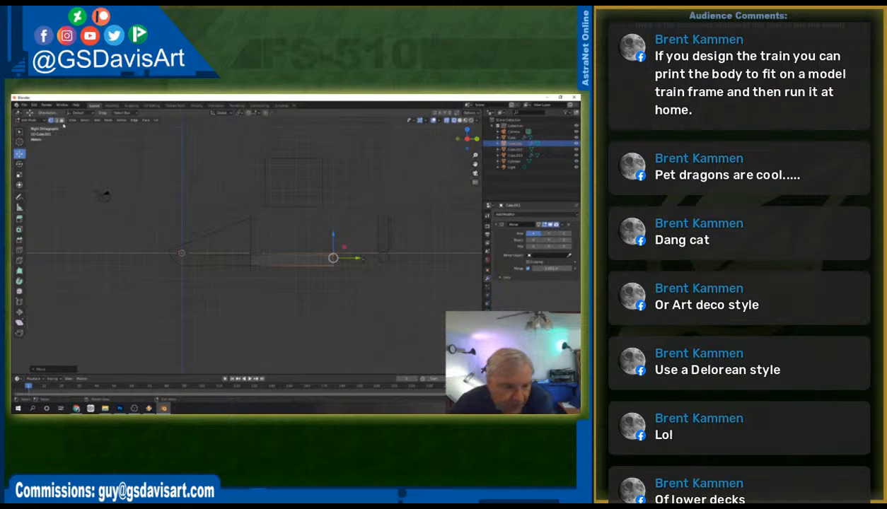
{"action": "left_click", "coordinate": [32, 119]}
{"action": "left_click", "coordinate": [34, 133]}
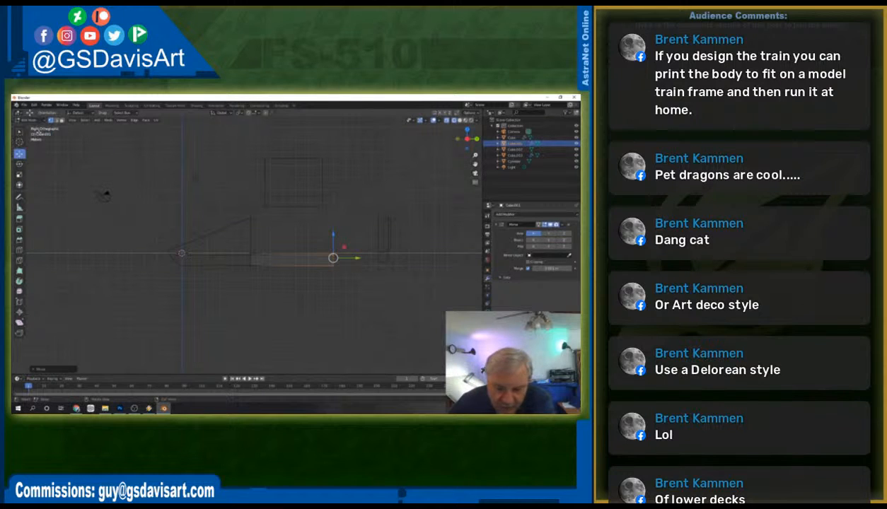
In Object Mode, move the flat base rearward to leave a gap behind the wedge nose.
{"action": "left_click", "coordinate": [35, 121]}
{"action": "left_click", "coordinate": [33, 126]}
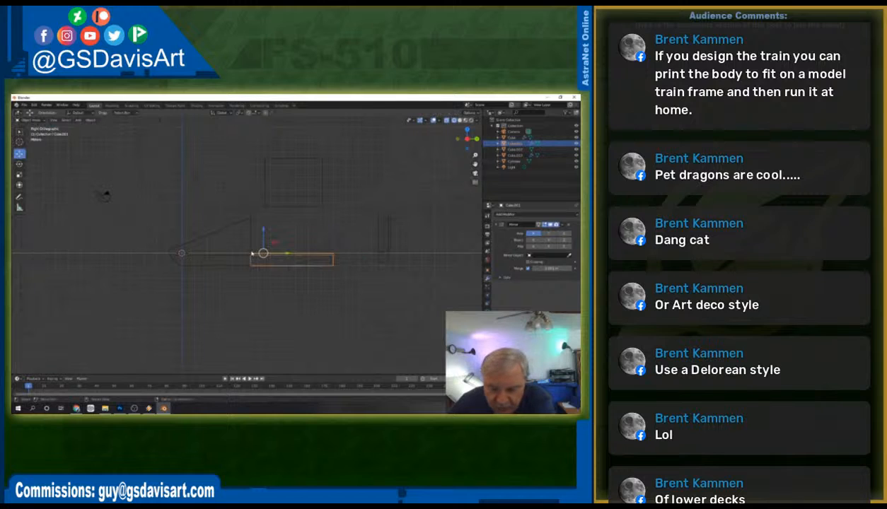
{"action": "key", "text": "g"}
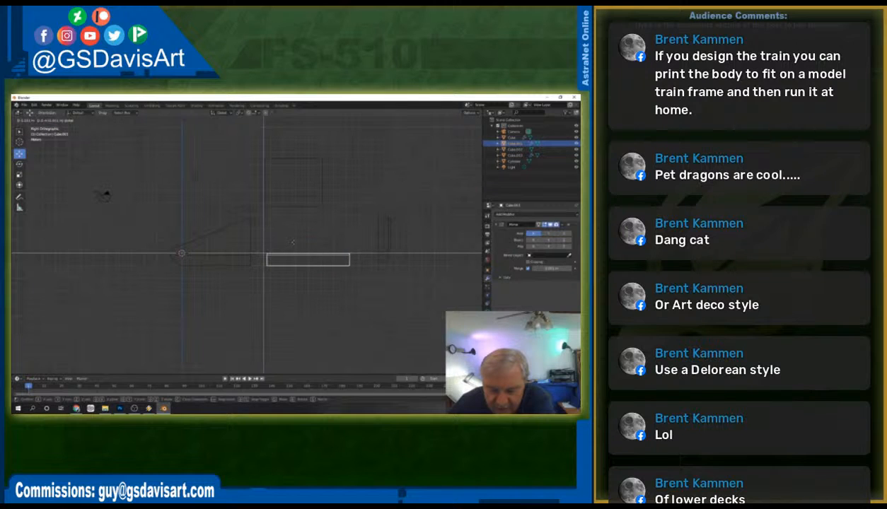
{"action": "left_click", "coordinate": [296, 243]}
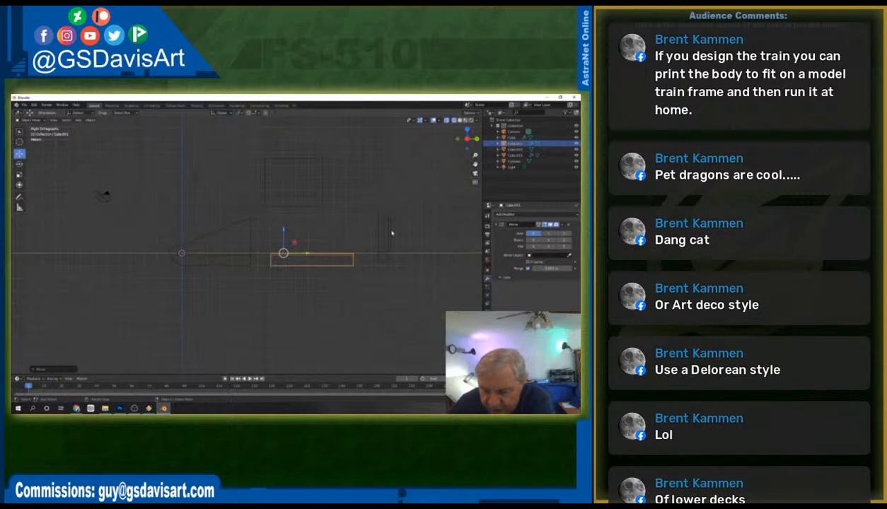
Place the tail block and cylinder against the wedge nose's rear face and move the flat base up close behind them.
{"action": "left_click", "coordinate": [389, 230]}
{"action": "left_click_drag", "start_coordinate": [370, 207], "coordinate": [399, 276]}
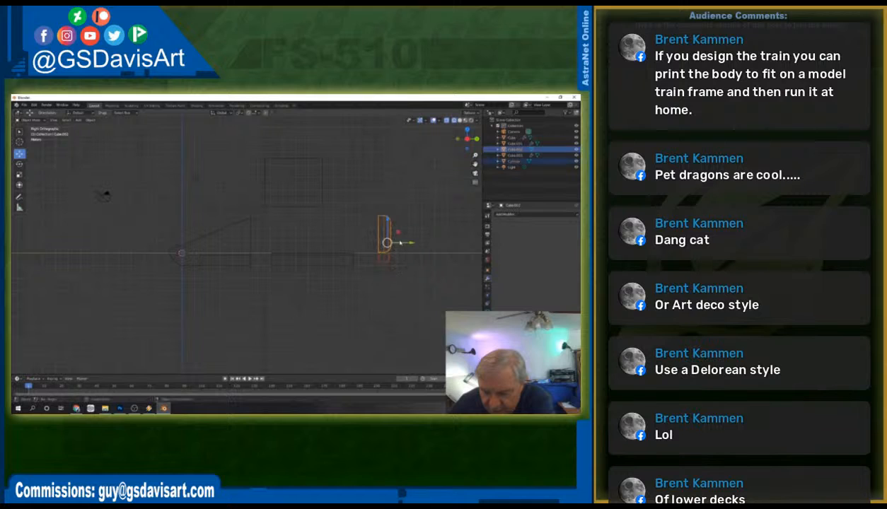
{"action": "key", "text": "g"}
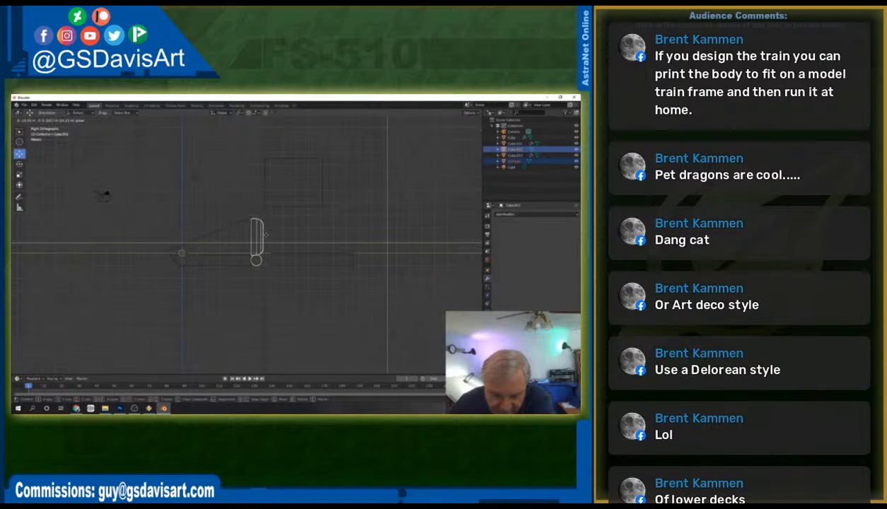
{"action": "left_click", "coordinate": [266, 233]}
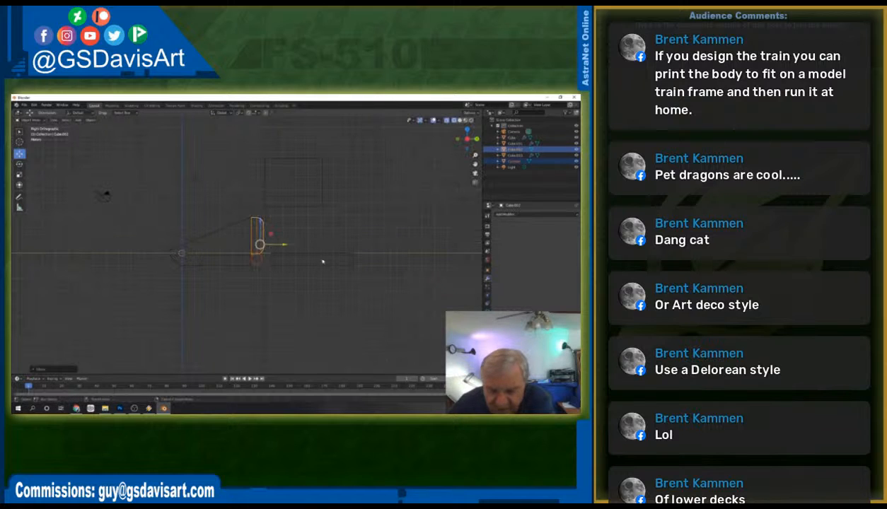
{"action": "left_click", "coordinate": [328, 260]}
{"action": "key", "text": "g"}
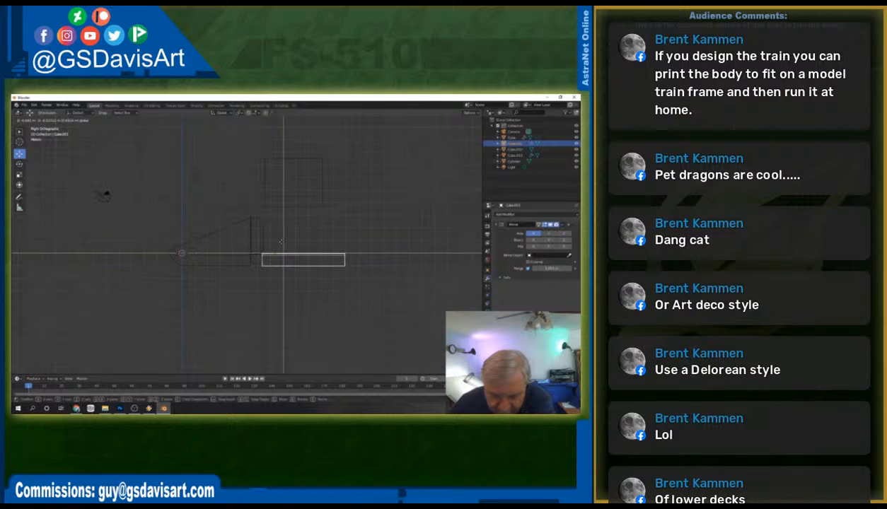
{"action": "left_click", "coordinate": [281, 243]}
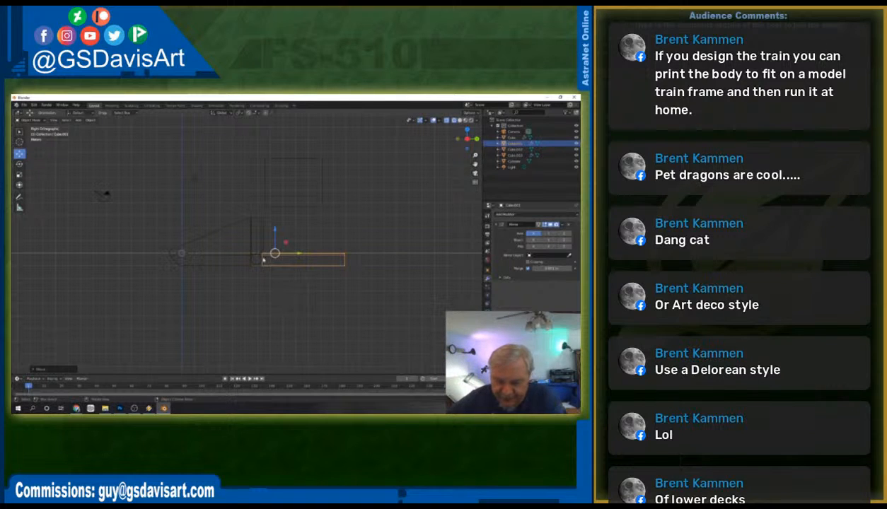
Move the tail block and cylinder back to the far rear and park the flat base up behind the raised rear body.
{"action": "left_click_drag", "start_coordinate": [254, 207], "coordinate": [260, 272]}
{"action": "left_click_drag", "start_coordinate": [268, 239], "coordinate": [435, 232]}
{"action": "left_click", "coordinate": [324, 264]}
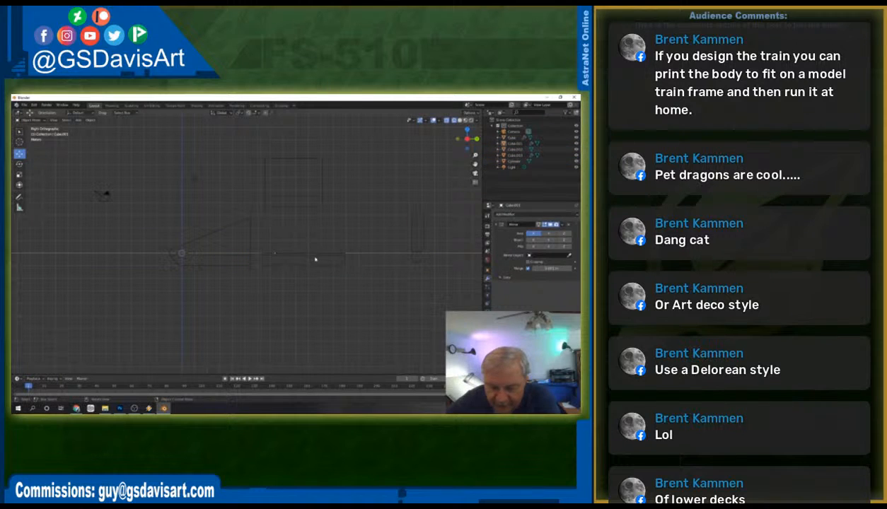
{"action": "left_click", "coordinate": [311, 255]}
{"action": "key", "text": "g"}
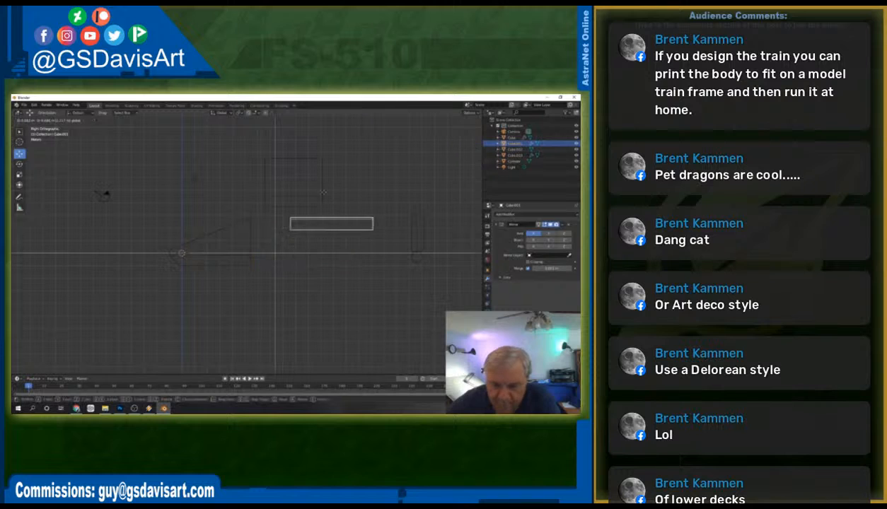
{"action": "left_click", "coordinate": [378, 140]}
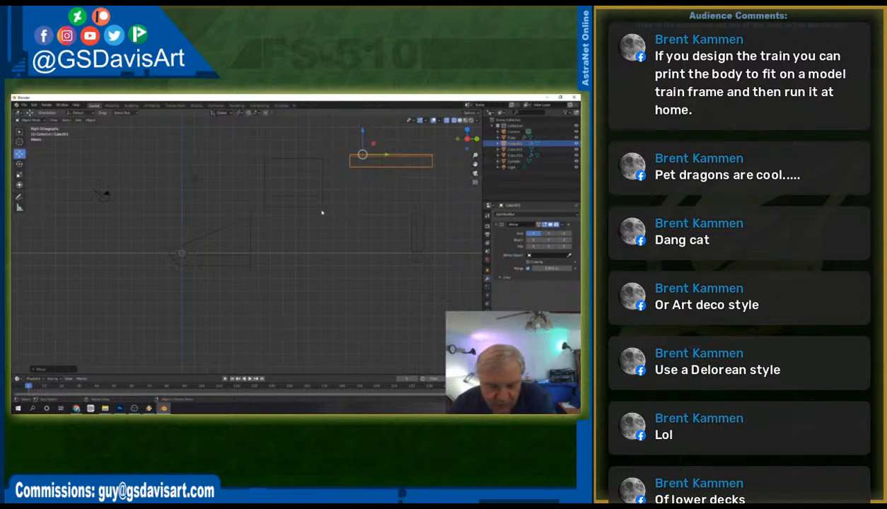
Duplicate the wedge nose and move the copy rearward and slightly up, in front of the tail block.
{"action": "left_click", "coordinate": [248, 243]}
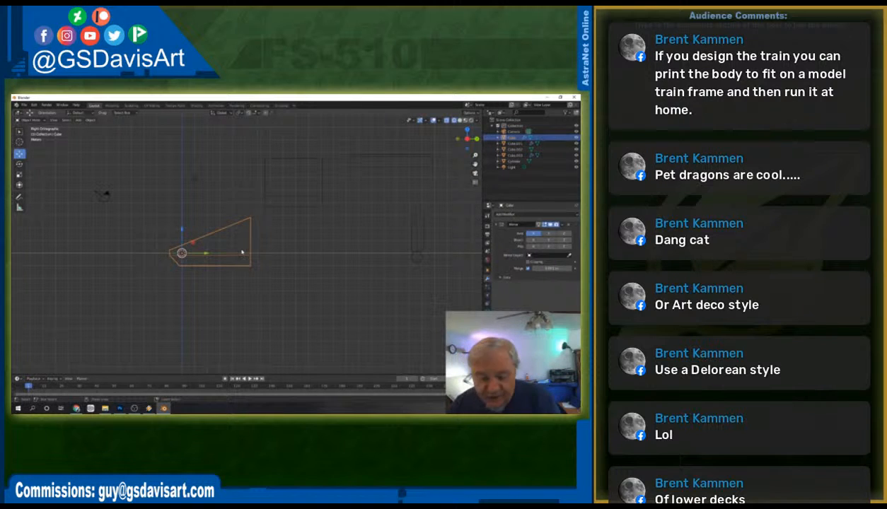
{"action": "key", "text": "shift+d"}
{"action": "right_click", "coordinate": [241, 252]}
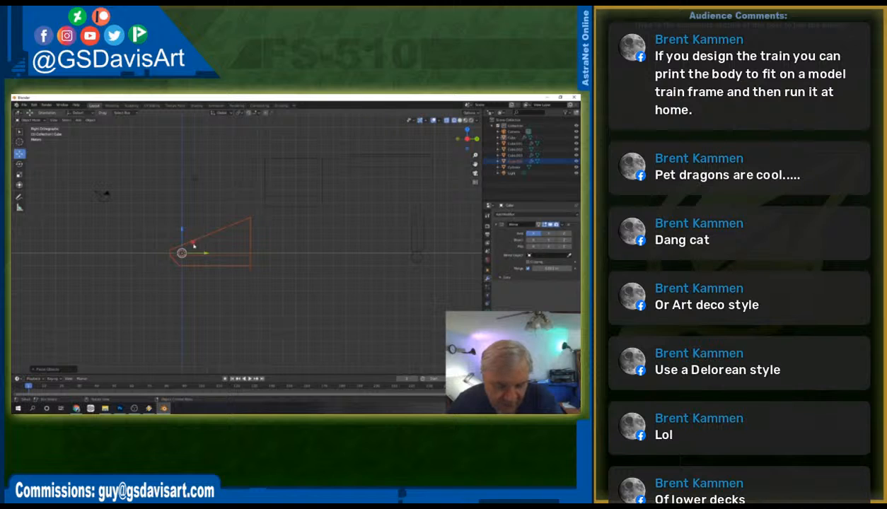
{"action": "key", "text": "g"}
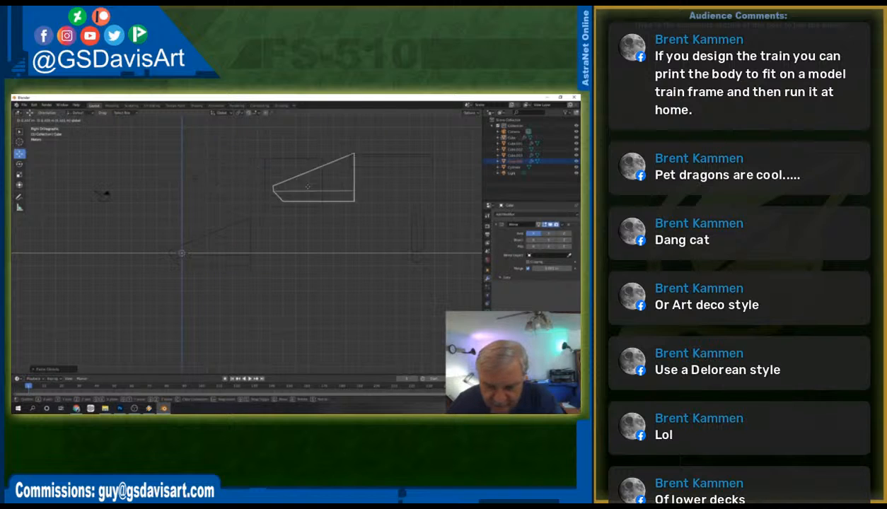
{"action": "left_click", "coordinate": [344, 219]}
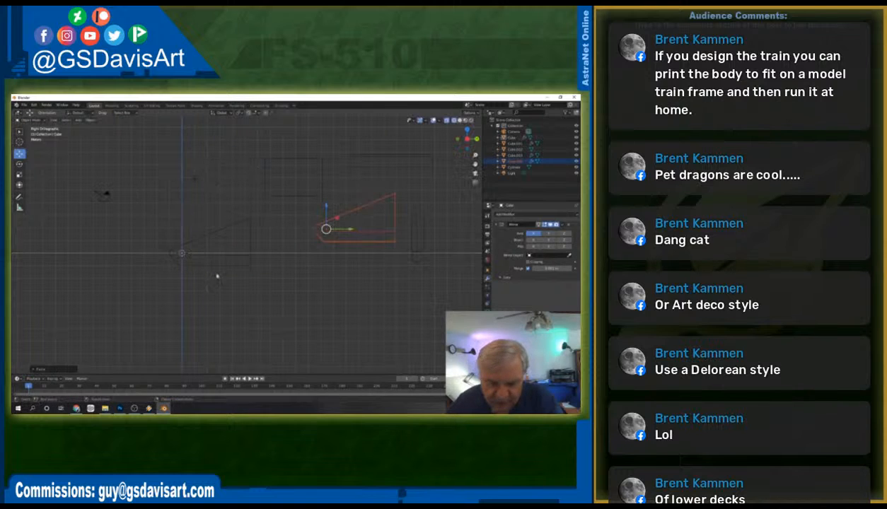
In Edit Mode, raise the original nose's upper front and rear vertices along Z to turn the wedge into a tall, boxy cab.
{"action": "left_click", "coordinate": [250, 251]}
{"action": "left_click", "coordinate": [31, 120]}
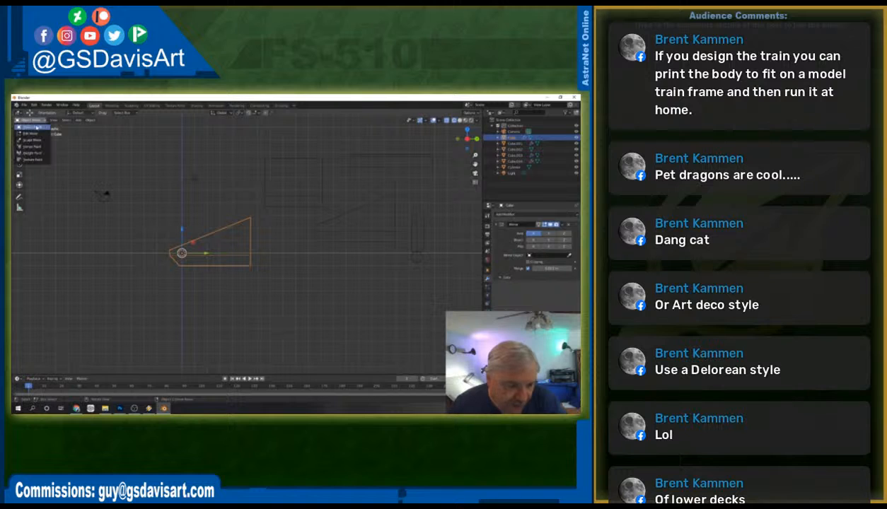
{"action": "left_click", "coordinate": [34, 133]}
{"action": "left_click_drag", "start_coordinate": [158, 237], "coordinate": [179, 209]}
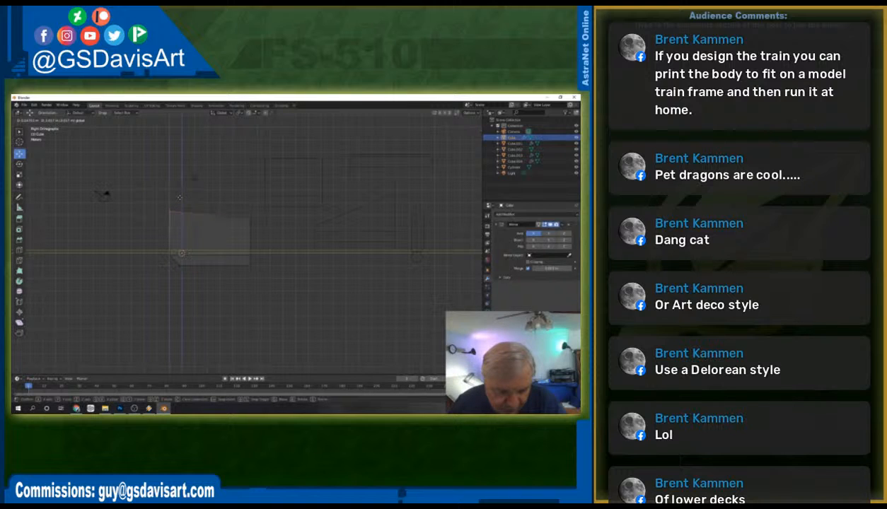
{"action": "left_click_drag", "start_coordinate": [179, 198], "coordinate": [180, 199]}
{"action": "left_click", "coordinate": [249, 212]}
{"action": "left_click_drag", "start_coordinate": [259, 202], "coordinate": [262, 187]}
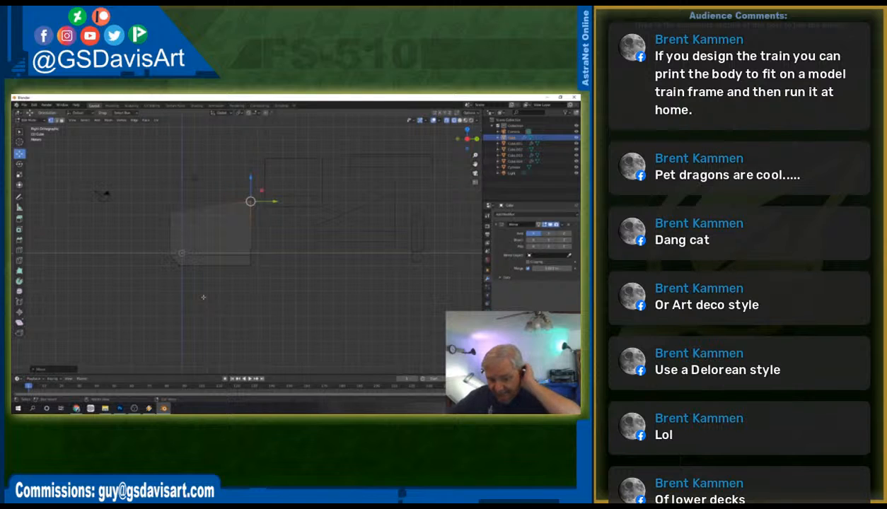
Try to move all of the cab's rear top vertices outward along X.
{"action": "middle_click_drag", "start_coordinate": [201, 302], "coordinate": [264, 319]}
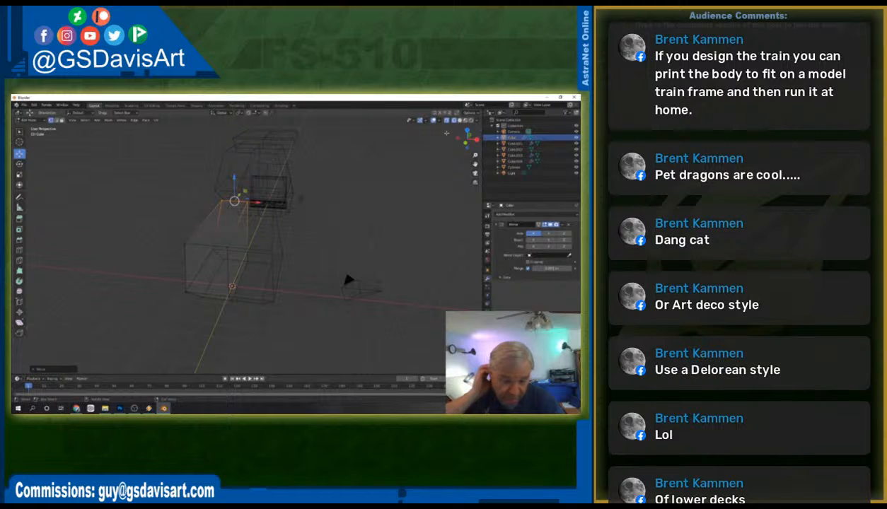
{"action": "middle_click_drag", "start_coordinate": [342, 193], "coordinate": [359, 215]}
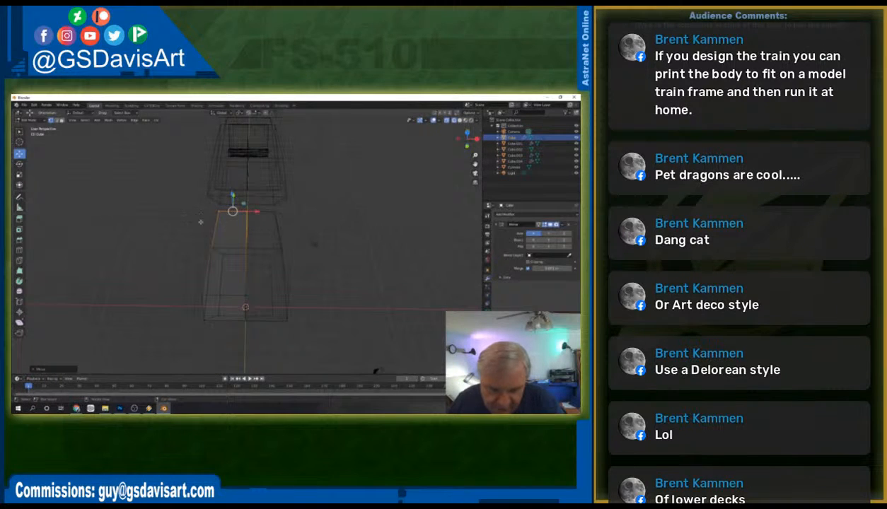
{"action": "key", "text": "g"}
{"action": "key", "text": "x"}
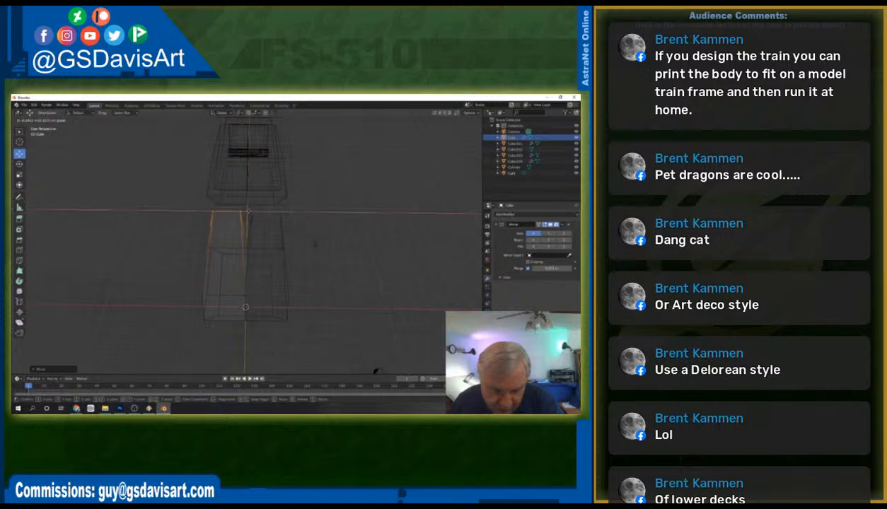
{"action": "left_click", "coordinate": [335, 225]}
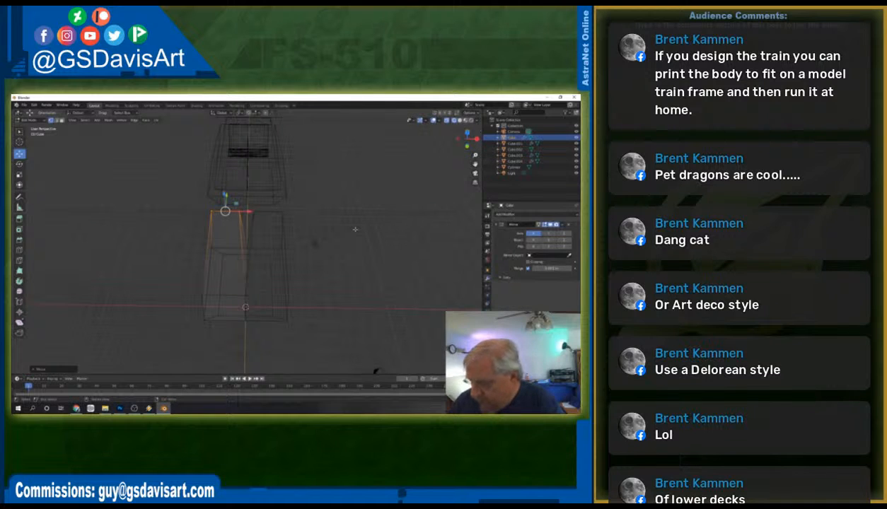
{"action": "key", "text": "ctrl+z"}
{"action": "left_click", "coordinate": [355, 230]}
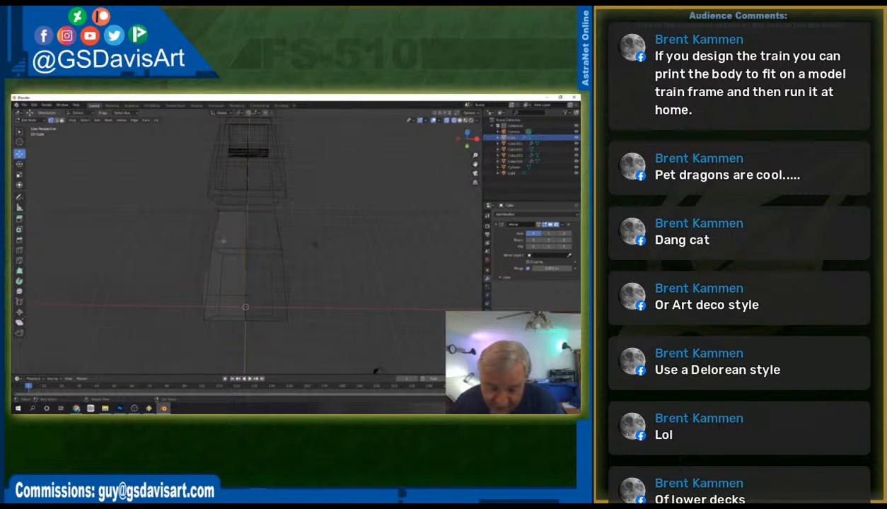
Move the cab's outer rear top vertex outward and its outer front top vertex slightly inward along X.
{"action": "left_click_drag", "start_coordinate": [211, 202], "coordinate": [231, 210]}
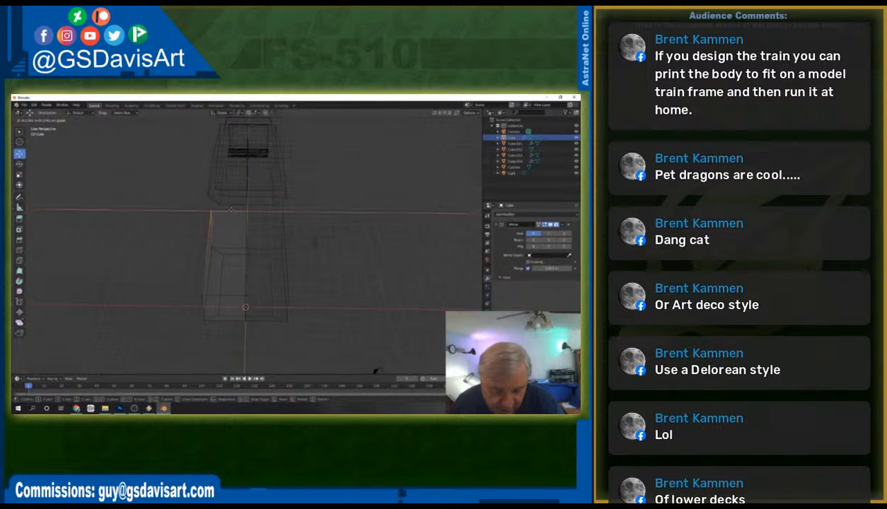
{"action": "left_click", "coordinate": [232, 209]}
{"action": "left_click", "coordinate": [202, 295]}
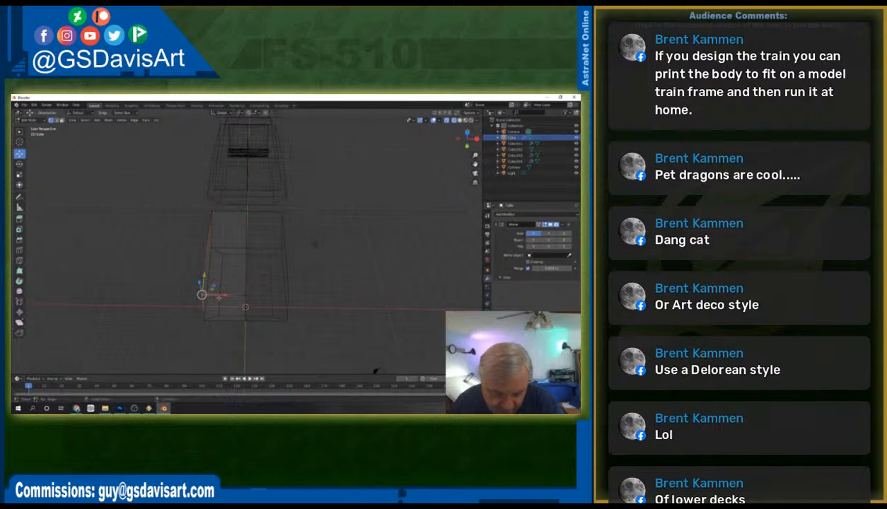
{"action": "key", "text": "g"}
{"action": "key", "text": "x"}
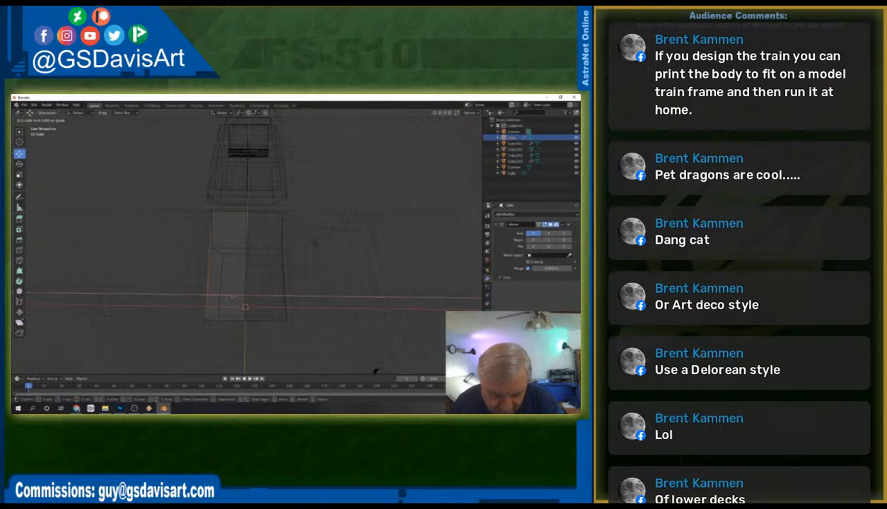
{"action": "left_click", "coordinate": [234, 297]}
In the left view, select the cab's front end vertices and move them rearward along Y to shorten the cab.
{"action": "middle_click_drag", "start_coordinate": [369, 323], "coordinate": [348, 297]}
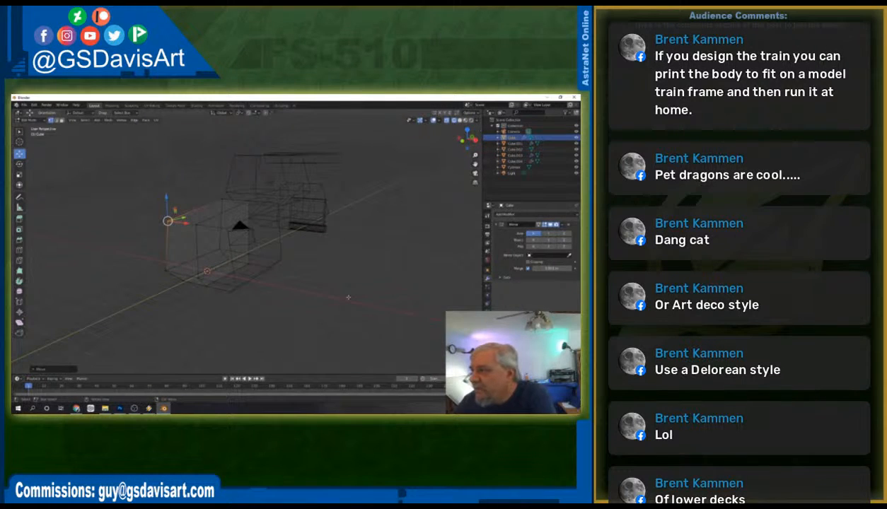
{"action": "middle_click_drag", "start_coordinate": [308, 275], "coordinate": [403, 278]}
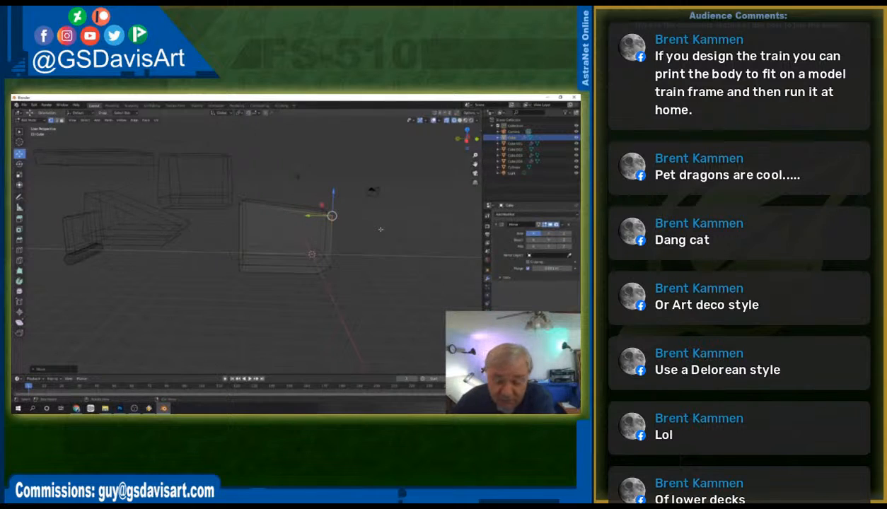
{"action": "left_click", "coordinate": [462, 139]}
{"action": "left_click_drag", "start_coordinate": [347, 197], "coordinate": [309, 277]}
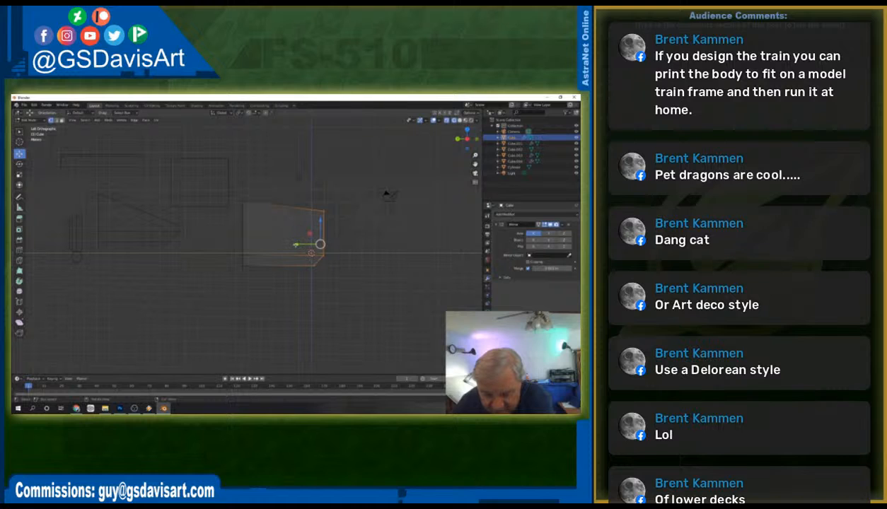
{"action": "left_click_drag", "start_coordinate": [294, 245], "coordinate": [276, 241]}
{"action": "key", "text": "alt+a"}
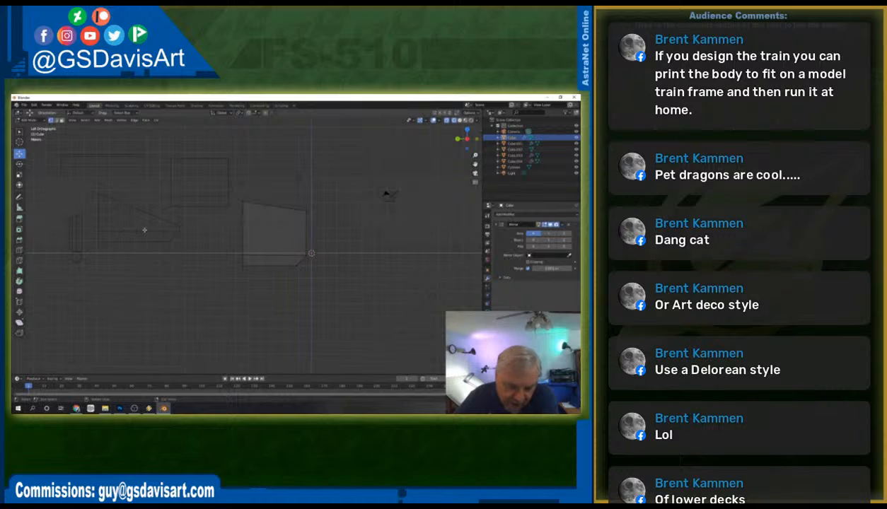
Raise all of the cab's top vertices slightly along Z, and move the front top vertices rearward along Y to slant the front.
{"action": "left_click_drag", "start_coordinate": [228, 181], "coordinate": [316, 217]}
{"action": "key", "text": "g"}
{"action": "key", "text": "z"}
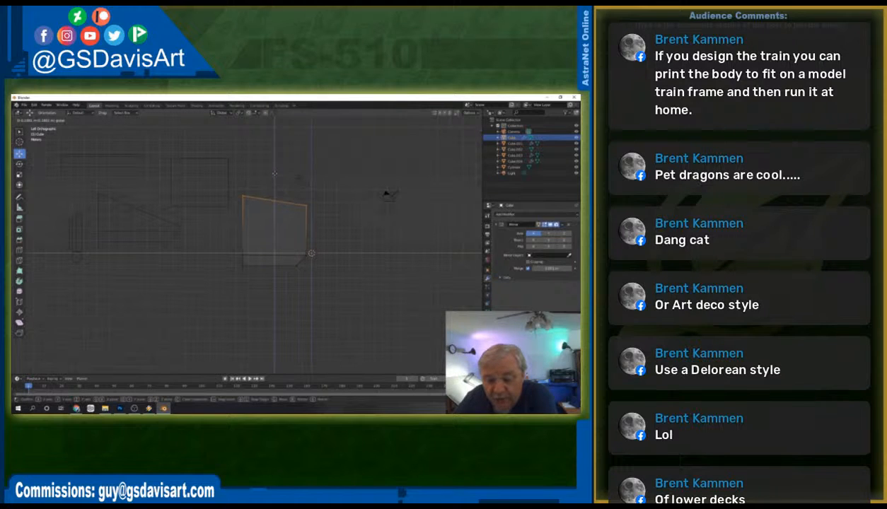
{"action": "left_click", "coordinate": [275, 174]}
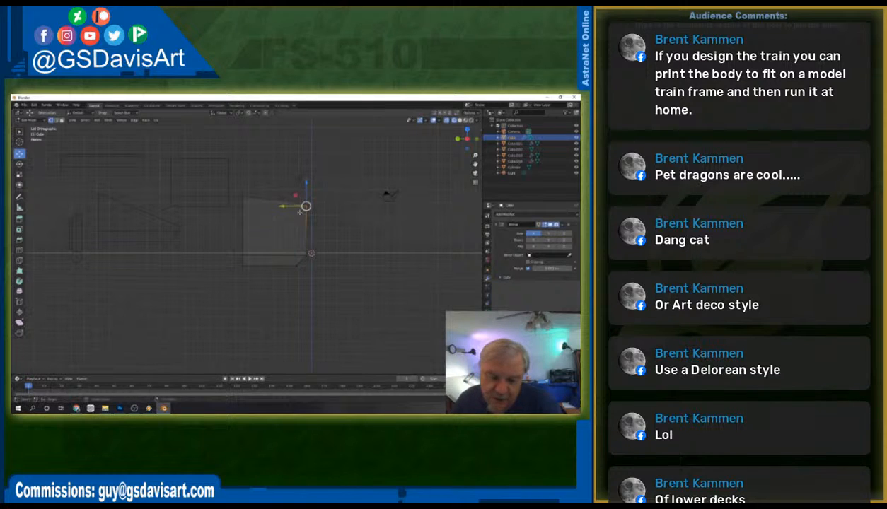
{"action": "left_click_drag", "start_coordinate": [283, 205], "coordinate": [272, 206]}
{"action": "left_click", "coordinate": [375, 247]}
Move the thin upright part and its cylinder against the cab's rear, and place the flat base slab behind them.
{"action": "mouse_move", "coordinate": [375, 247]}
{"action": "middle_mouse_down"}
{"action": "mouse_move", "coordinate": [297, 256]}
{"action": "mouse_move", "coordinate": [370, 257]}
{"action": "mouse_move", "coordinate": [333, 293]}
{"action": "mouse_move", "coordinate": [318, 276]}
{"action": "mouse_move", "coordinate": [372, 256]}
{"action": "mouse_move", "coordinate": [362, 253]}
{"action": "middle_mouse_up"}
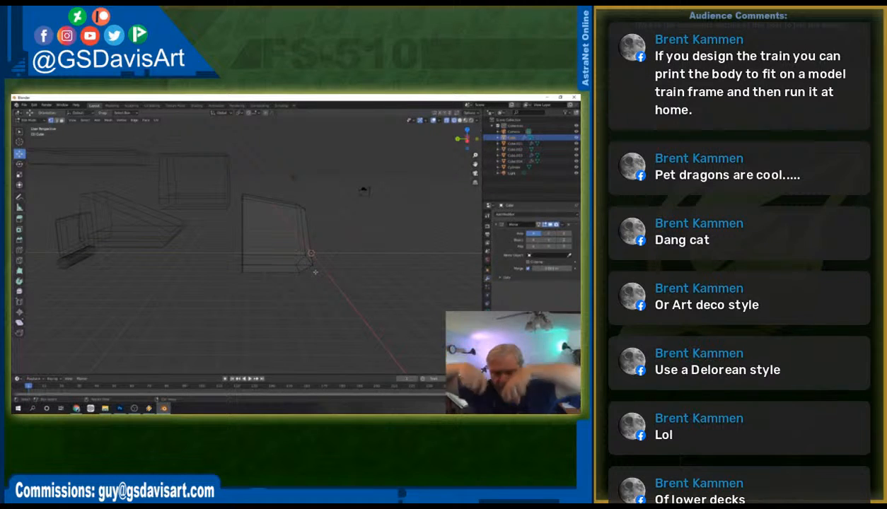
{"action": "middle_click_drag", "start_coordinate": [316, 270], "coordinate": [272, 239]}
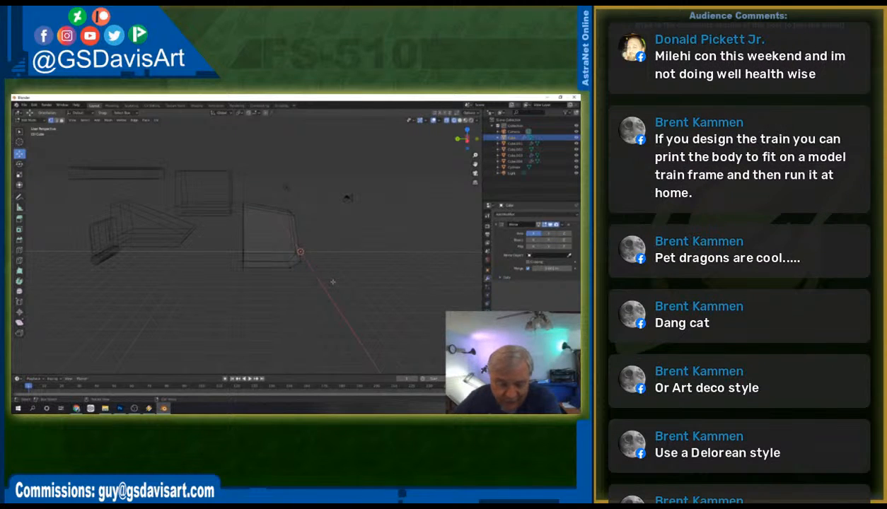
{"action": "left_click", "coordinate": [466, 139]}
{"action": "left_click_drag", "start_coordinate": [79, 209], "coordinate": [114, 262]}
{"action": "left_click", "coordinate": [35, 121]}
{"action": "left_click", "coordinate": [33, 127]}
{"action": "left_click_drag", "start_coordinate": [88, 209], "coordinate": [119, 266]}
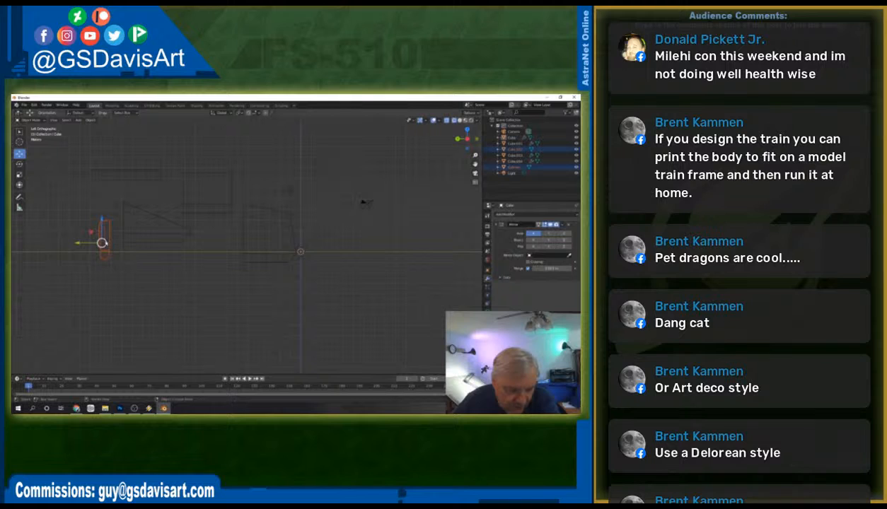
{"action": "left_click_drag", "start_coordinate": [90, 232], "coordinate": [231, 235]}
{"action": "left_click", "coordinate": [126, 175]}
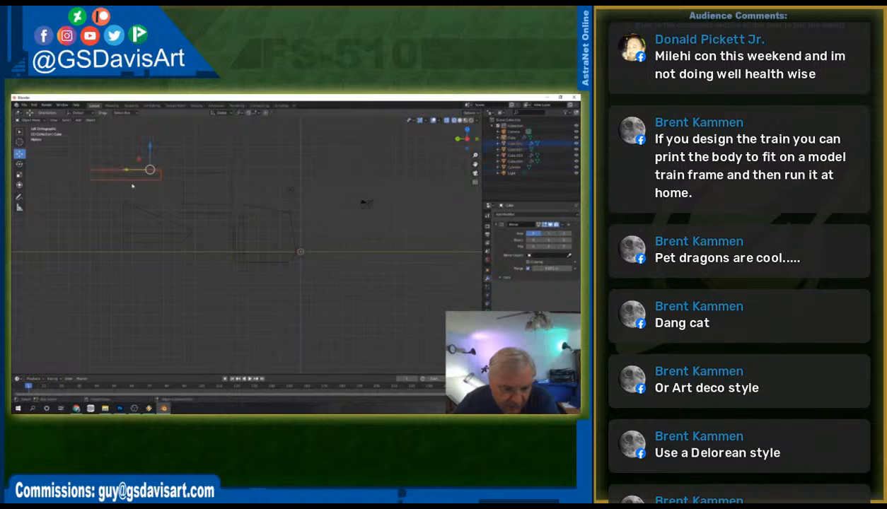
{"action": "left_click_drag", "start_coordinate": [142, 168], "coordinate": [213, 246]}
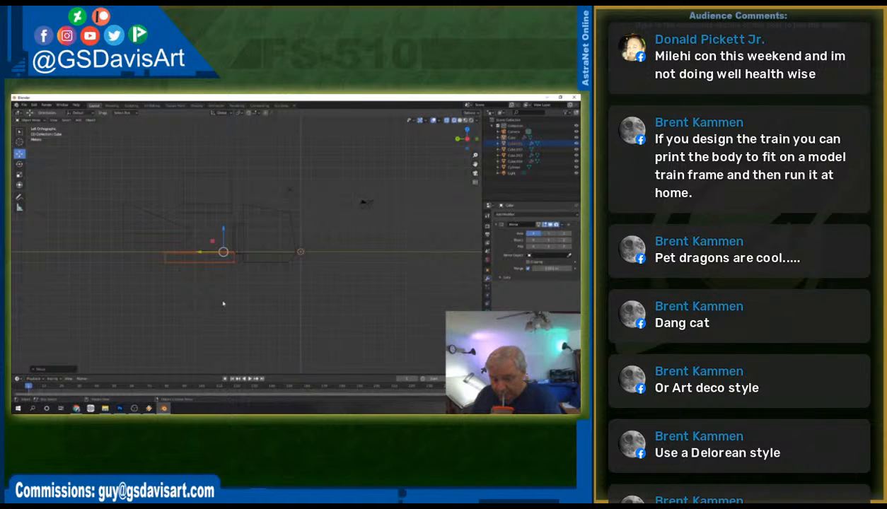
Move the rectangular box up to the wedge's tall rear end, and place both pieces together behind the base slab.
{"action": "left_click", "coordinate": [205, 203]}
{"action": "left_click", "coordinate": [204, 202]}
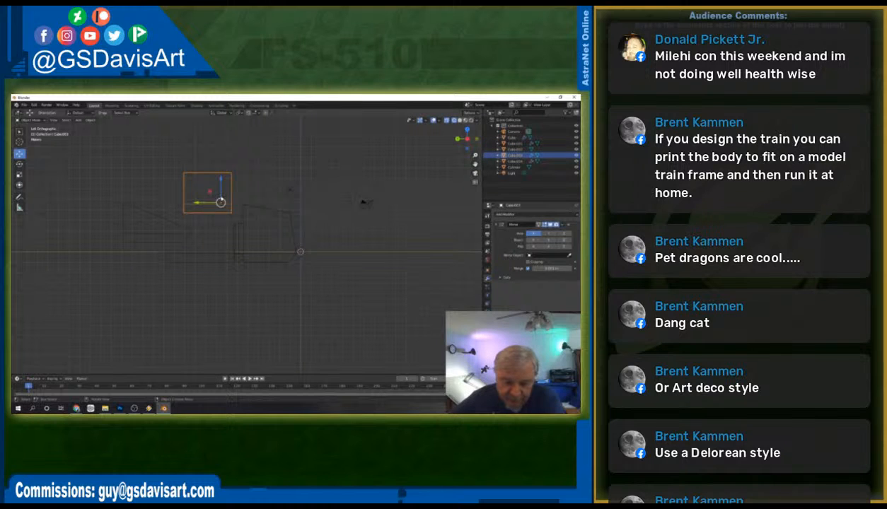
{"action": "left_click_drag", "start_coordinate": [210, 192], "coordinate": [102, 219]}
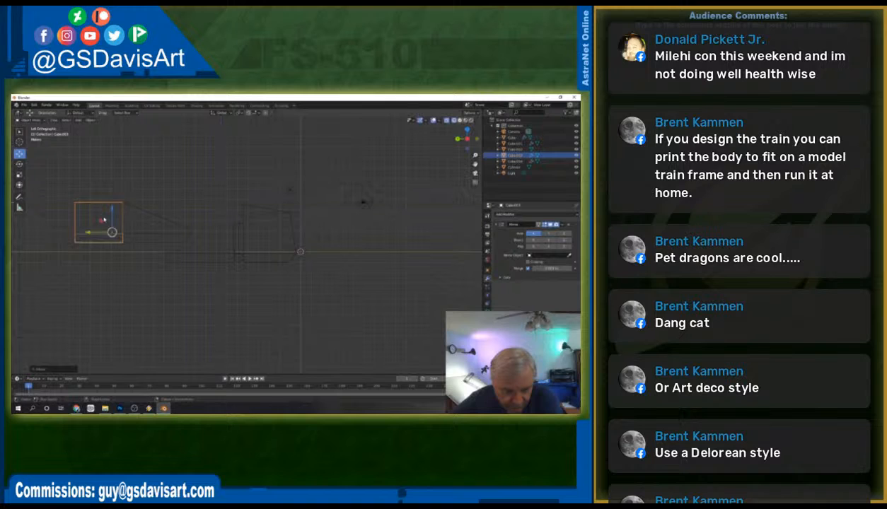
{"action": "left_click_drag", "start_coordinate": [60, 186], "coordinate": [182, 245]}
{"action": "left_click_drag", "start_coordinate": [133, 218], "coordinate": [82, 235]}
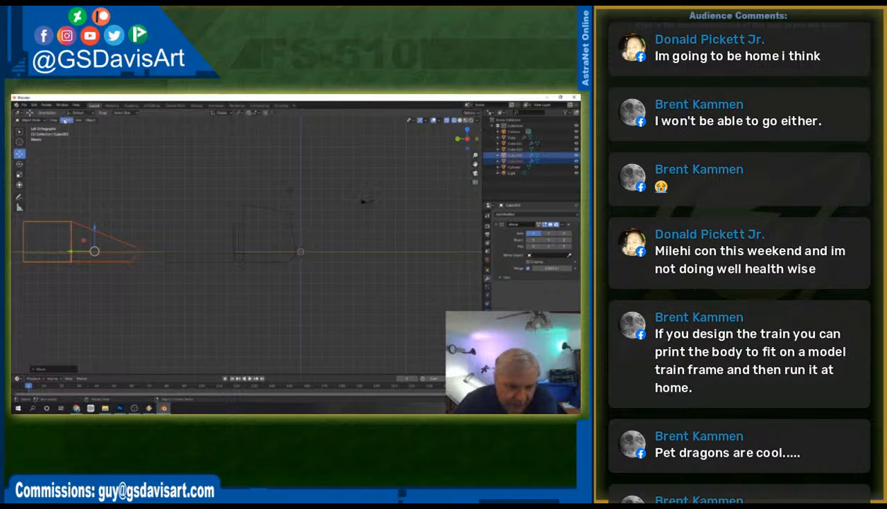
Add a mesh cube and move it over the cylinder at the cab's rear lower corner.
{"action": "left_click", "coordinate": [32, 120]}
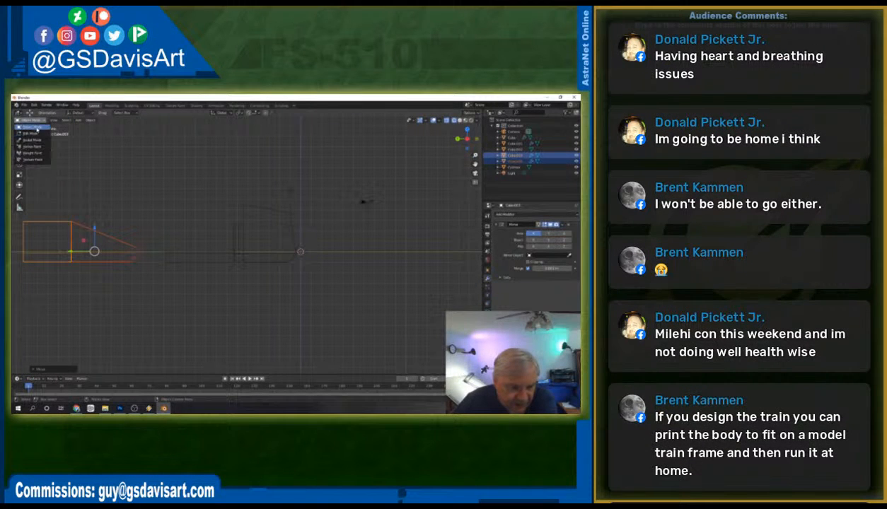
{"action": "left_click", "coordinate": [78, 120]}
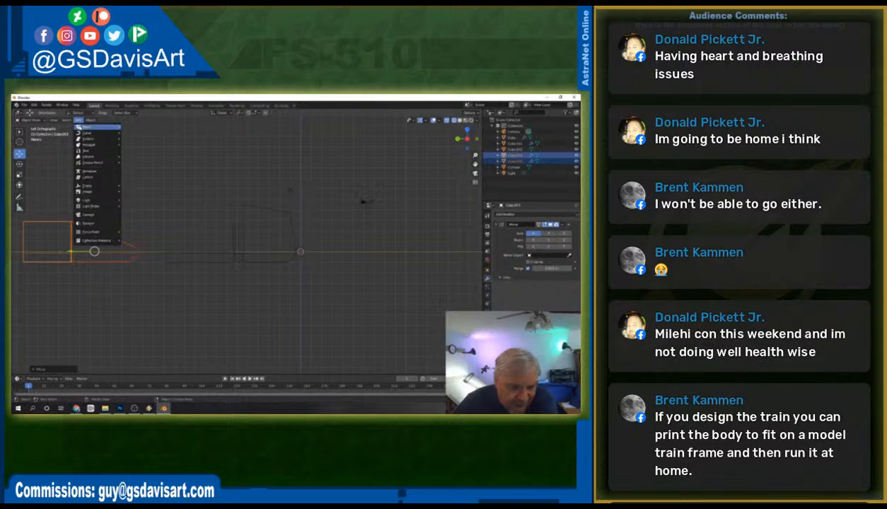
{"action": "mouse_move", "coordinate": [87, 126]}
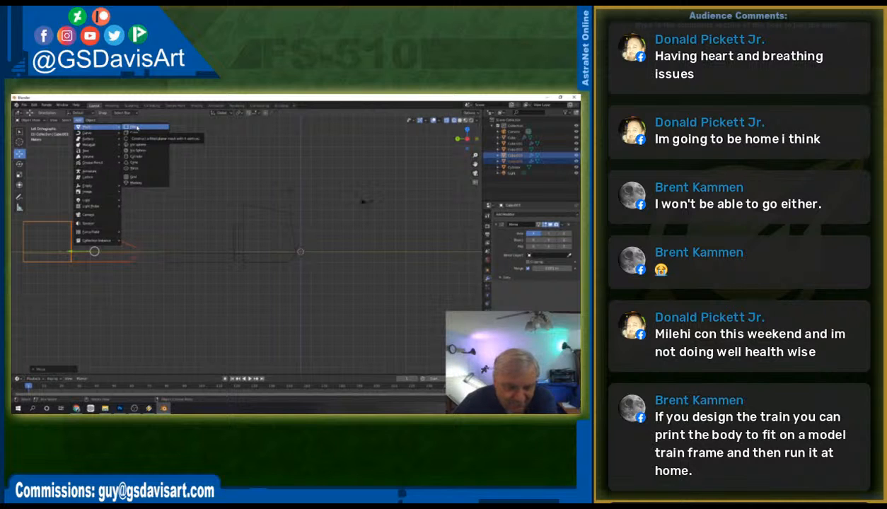
{"action": "left_click", "coordinate": [134, 133]}
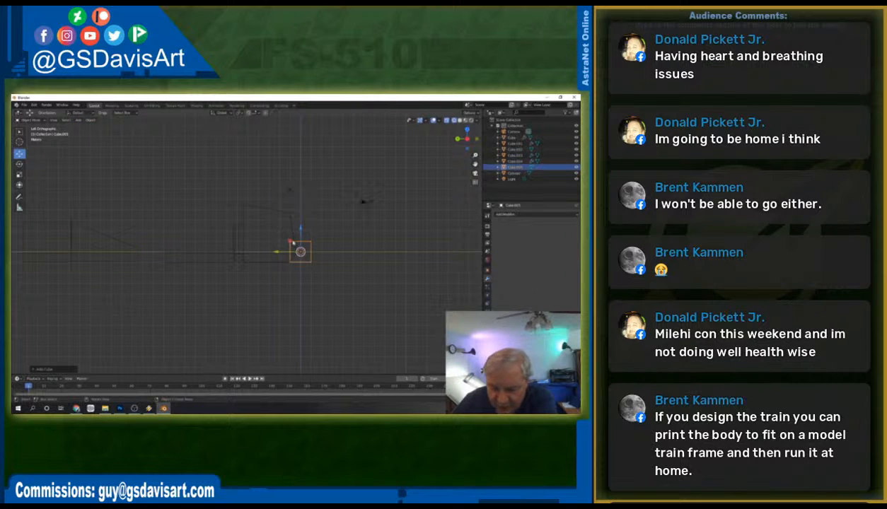
{"action": "key", "text": "g"}
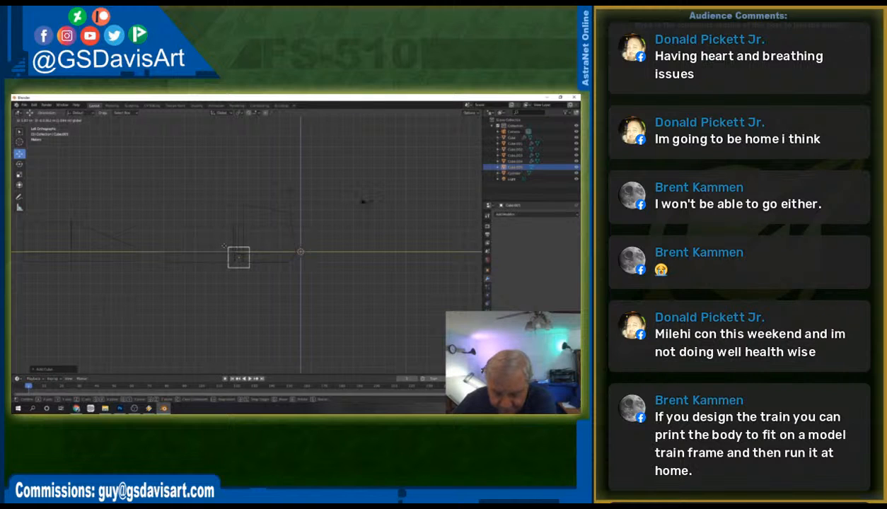
{"action": "left_click", "coordinate": [224, 246]}
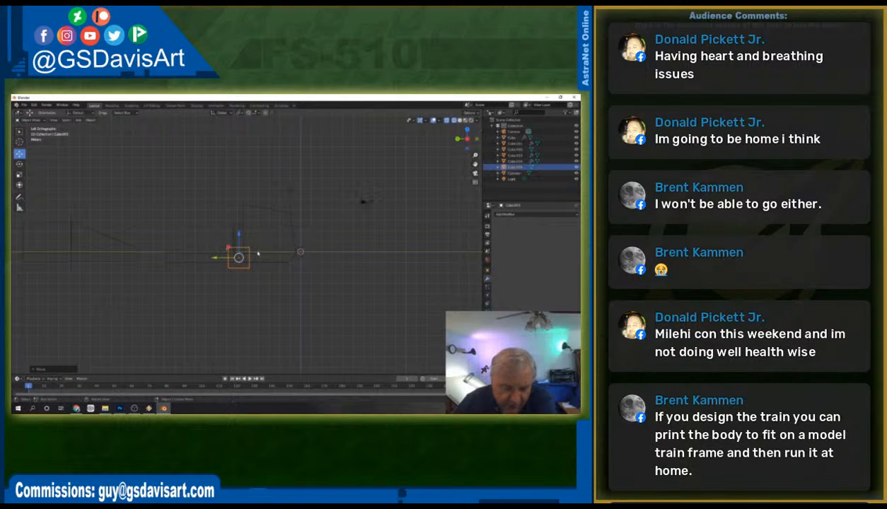
In the front view, move the new cube along X to the vehicle's outer side.
{"action": "scroll", "coordinate": [202, 269], "scroll_direction": "up", "scroll_amount": 5}
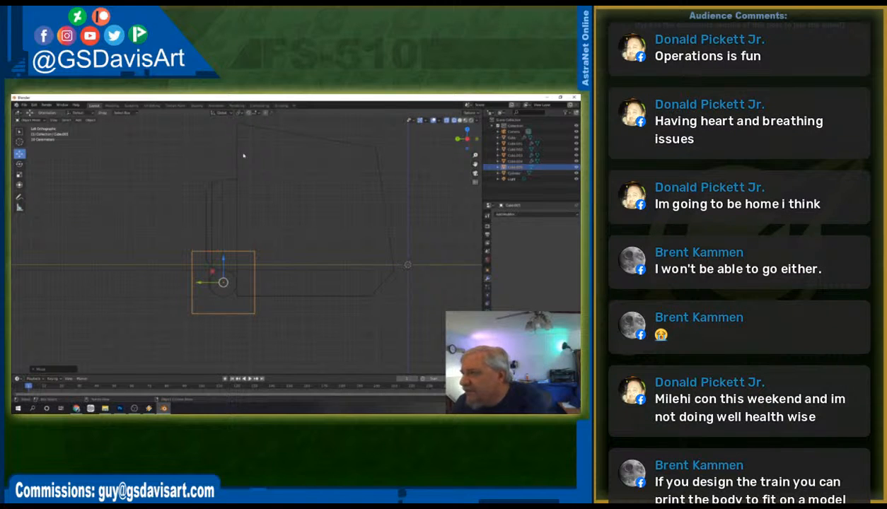
{"action": "left_click", "coordinate": [474, 139]}
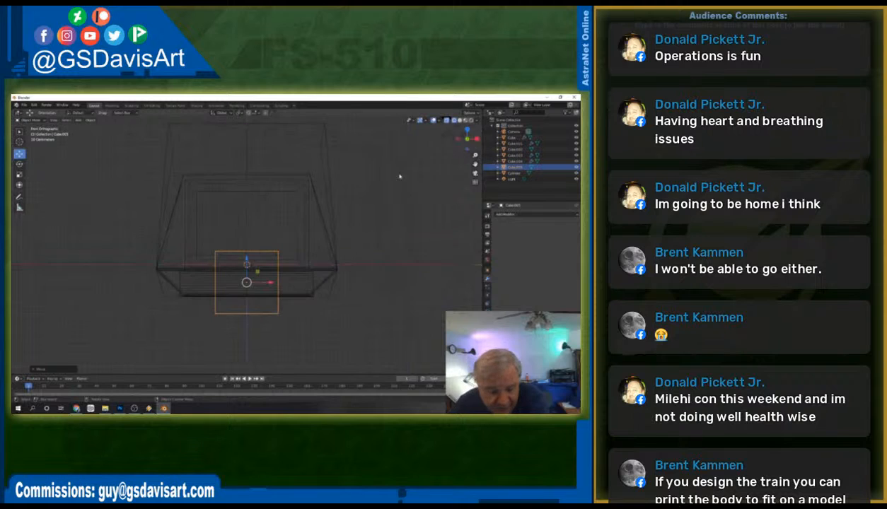
{"action": "key", "text": "g"}
{"action": "key", "text": "x"}
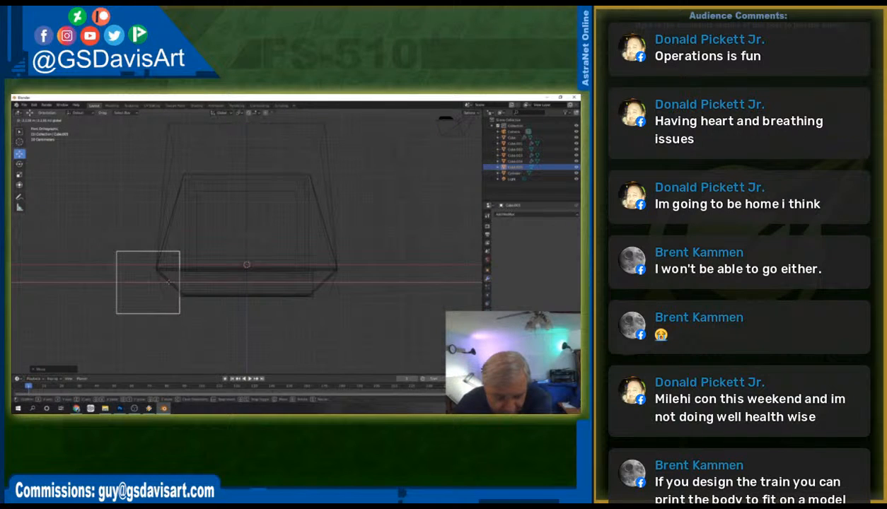
{"action": "left_click", "coordinate": [168, 282]}
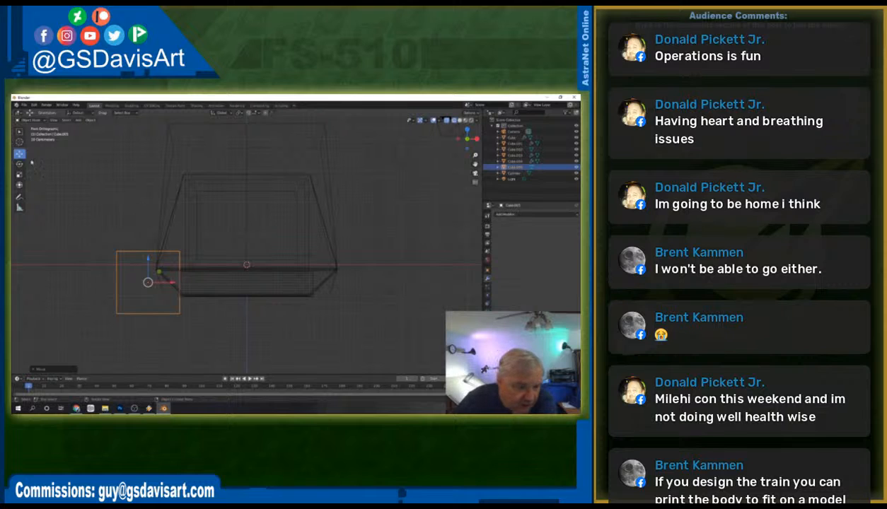
In Edit Mode, move the cube's outer side vertices inward along X to narrow it.
{"action": "left_click", "coordinate": [31, 120]}
{"action": "left_click", "coordinate": [32, 133]}
{"action": "left_click_drag", "start_coordinate": [94, 230], "coordinate": [122, 329]}
{"action": "key", "text": "g"}
{"action": "key", "text": "x"}
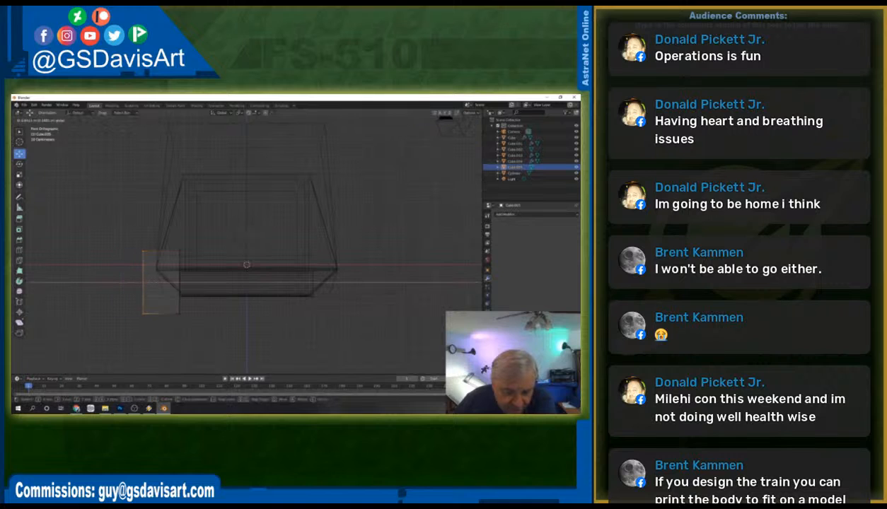
{"action": "left_click", "coordinate": [188, 283]}
Move the cube's outer top vertices slightly inward along X to slant its outer side.
{"action": "key", "text": "Tab"}
{"action": "left_click", "coordinate": [159, 251]}
{"action": "key", "text": "g"}
{"action": "key", "text": "x"}
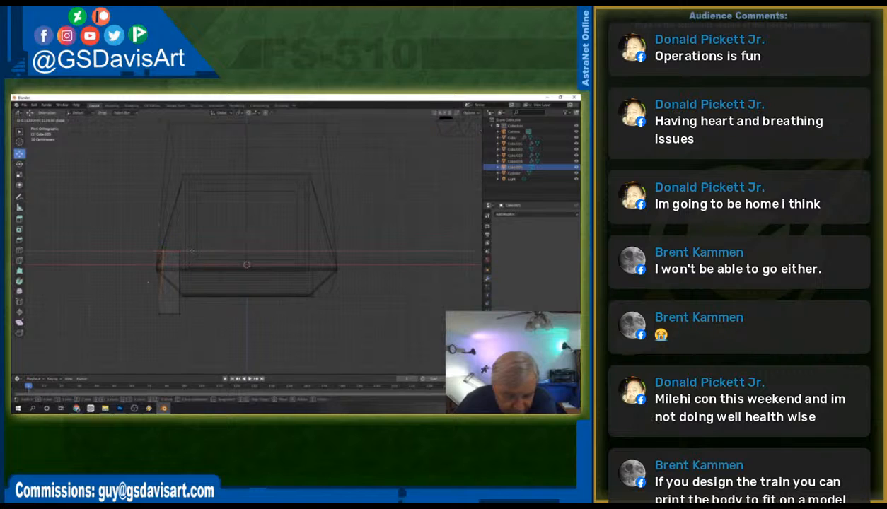
{"action": "left_click", "coordinate": [192, 252]}
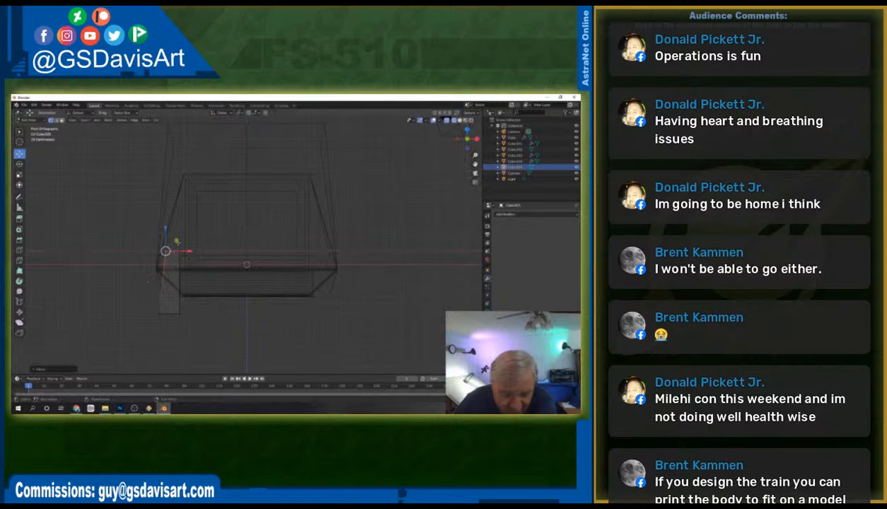
In the left view, lower the cube's top, slant its front side rearward, and raise its bottom to the cab's underside.
{"action": "left_click", "coordinate": [475, 139]}
{"action": "left_click", "coordinate": [220, 236]}
{"action": "left_click_drag", "start_coordinate": [224, 232], "coordinate": [220, 257]}
{"action": "left_click_drag", "start_coordinate": [267, 320], "coordinate": [242, 313]}
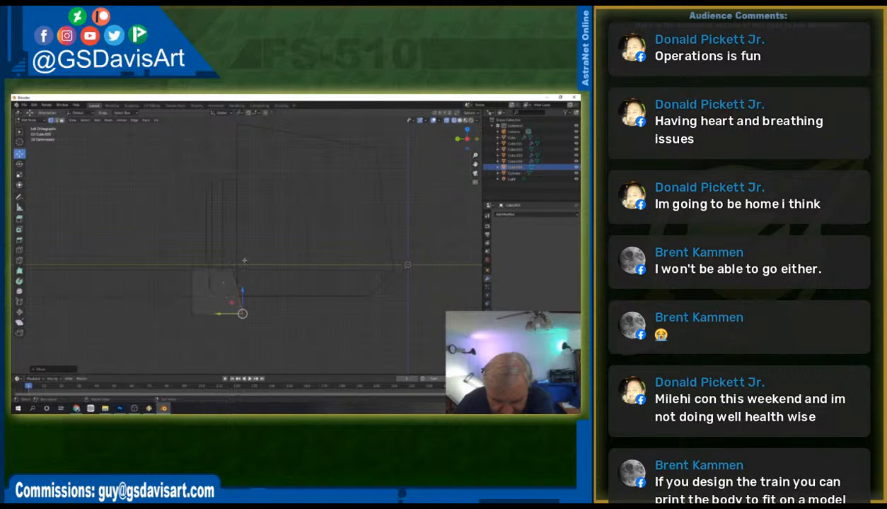
{"action": "left_click", "coordinate": [232, 269]}
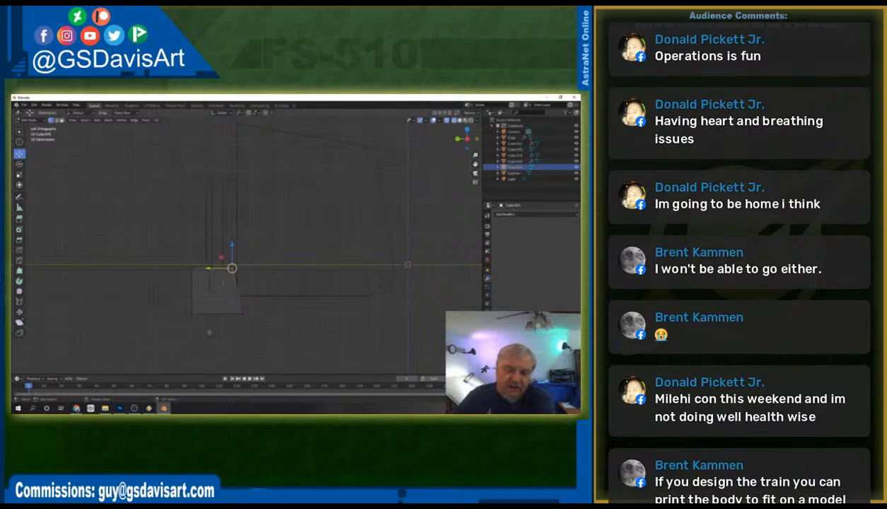
{"action": "mouse_move", "coordinate": [232, 268]}
{"action": "left_mouse_down"}
{"action": "mouse_move", "coordinate": [213, 301]}
{"action": "mouse_move", "coordinate": [214, 270]}
{"action": "left_mouse_up"}
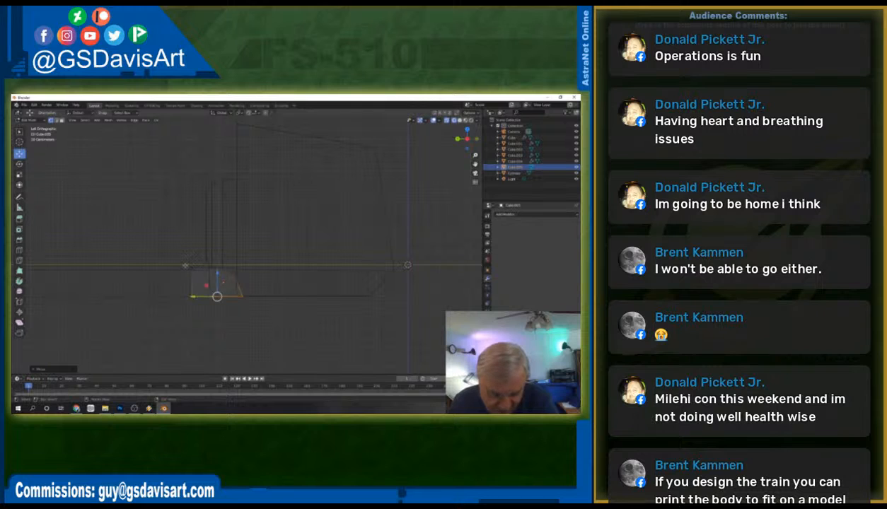
Move the cube's rear bottom vertices slightly rearward and its rear top vertices slightly forward along Y to slant the rear side.
{"action": "left_click", "coordinate": [188, 267]}
{"action": "left_click", "coordinate": [195, 297]}
{"action": "left_click", "coordinate": [192, 297]}
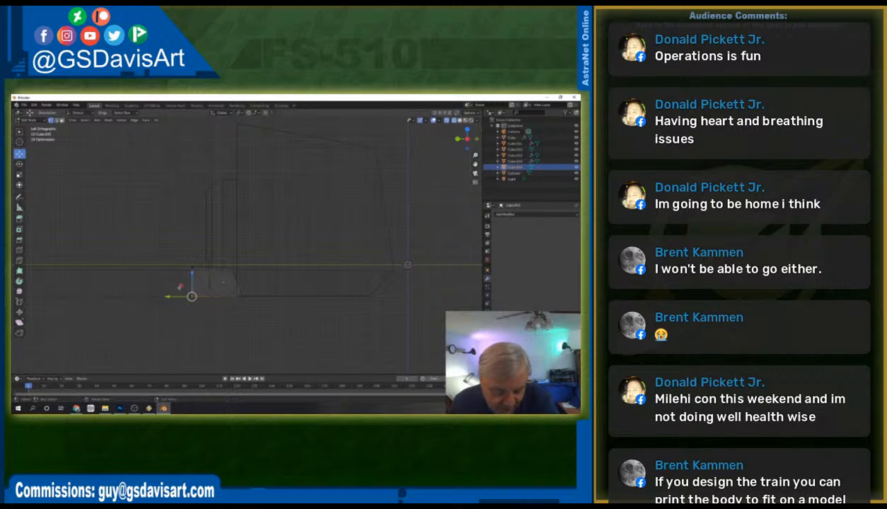
{"action": "key", "text": "g"}
{"action": "key", "text": "x"}
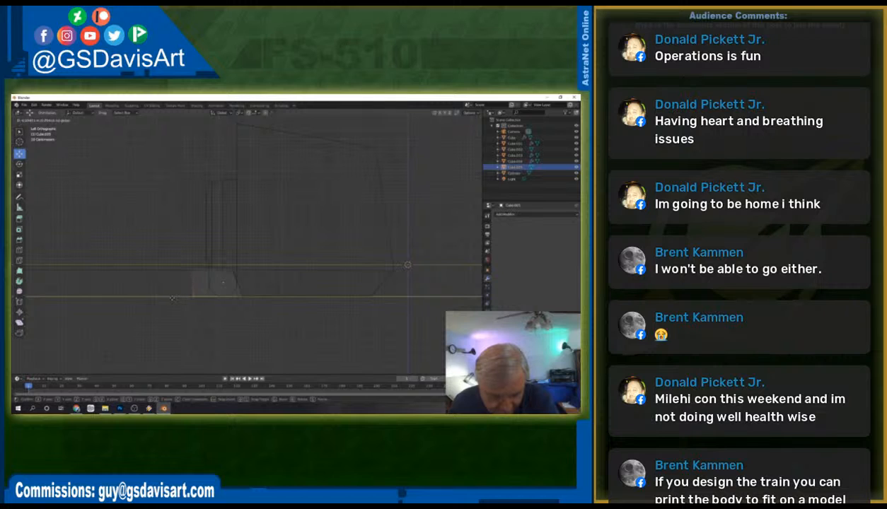
{"action": "left_click", "coordinate": [167, 298]}
{"action": "left_click", "coordinate": [192, 267]}
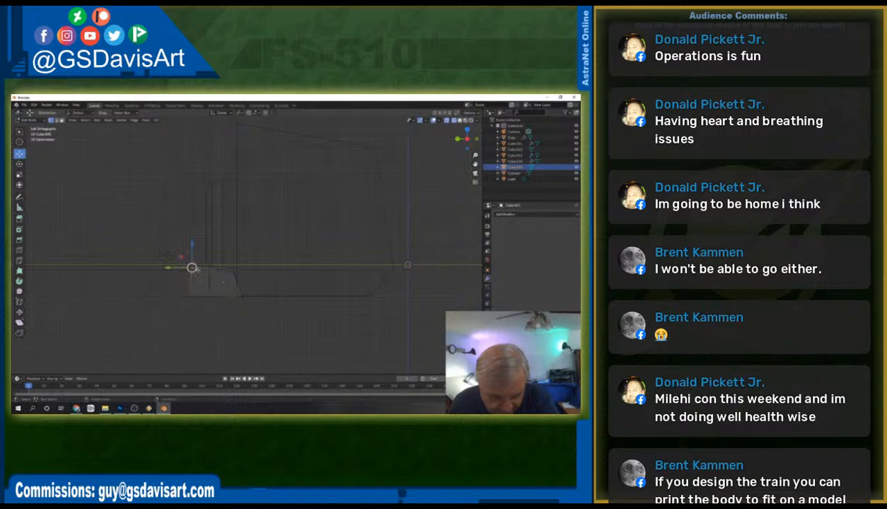
{"action": "key", "text": "g"}
{"action": "key", "text": "x"}
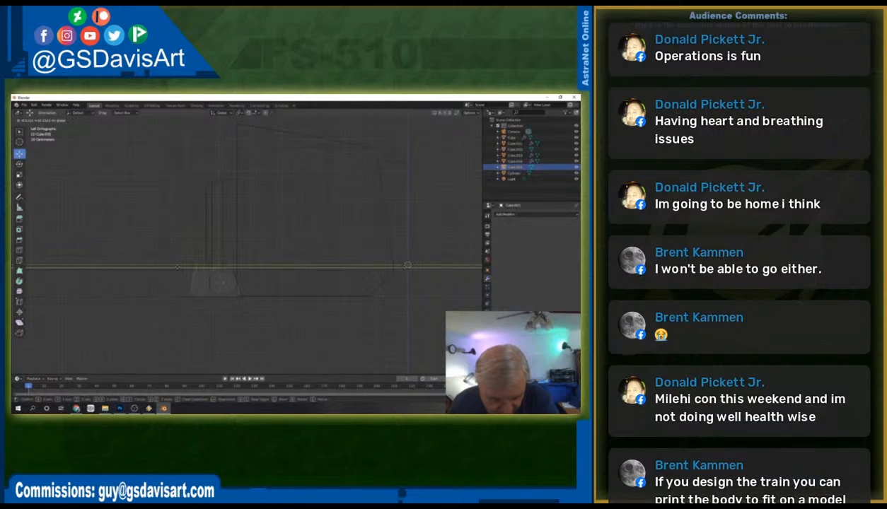
{"action": "left_click", "coordinate": [229, 312]}
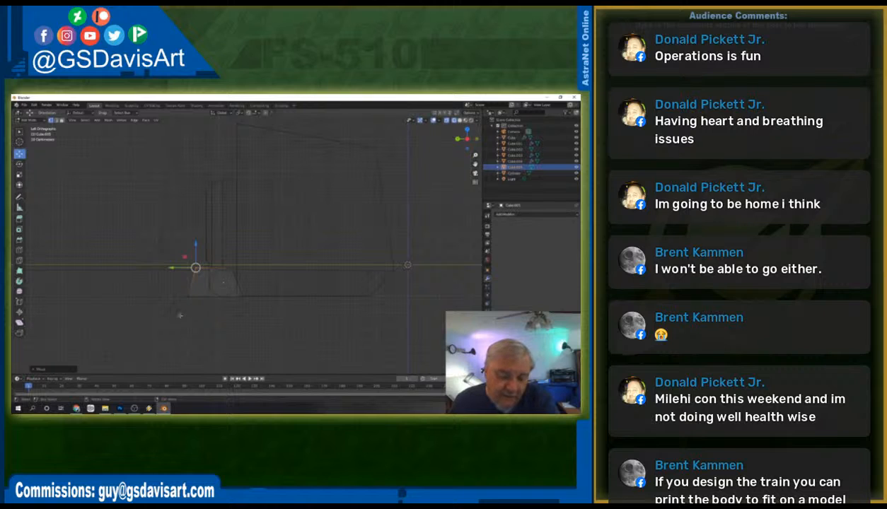
Extrude the tapered block's bottom downward twice, first a short section and then a taller one.
{"action": "left_click_drag", "start_coordinate": [176, 311], "coordinate": [253, 285]}
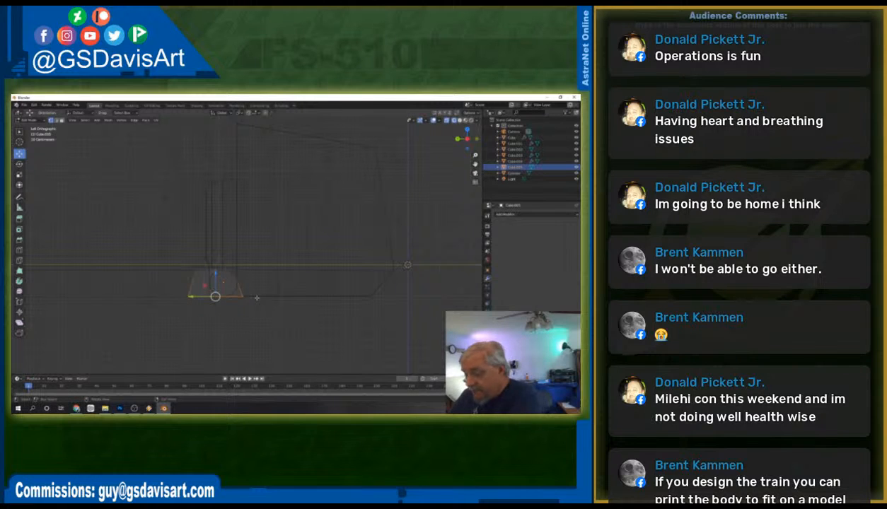
{"action": "key", "text": "g"}
{"action": "key", "text": "z"}
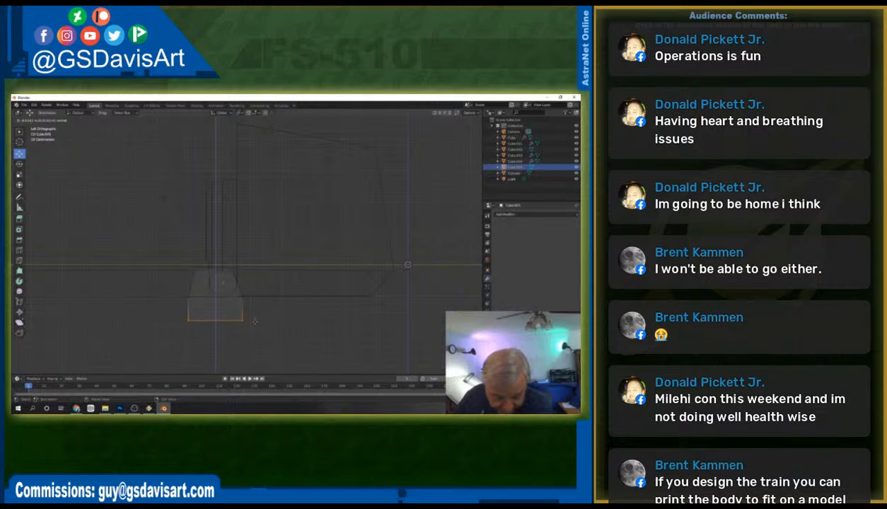
{"action": "left_click", "coordinate": [254, 304]}
{"action": "key", "text": "e"}
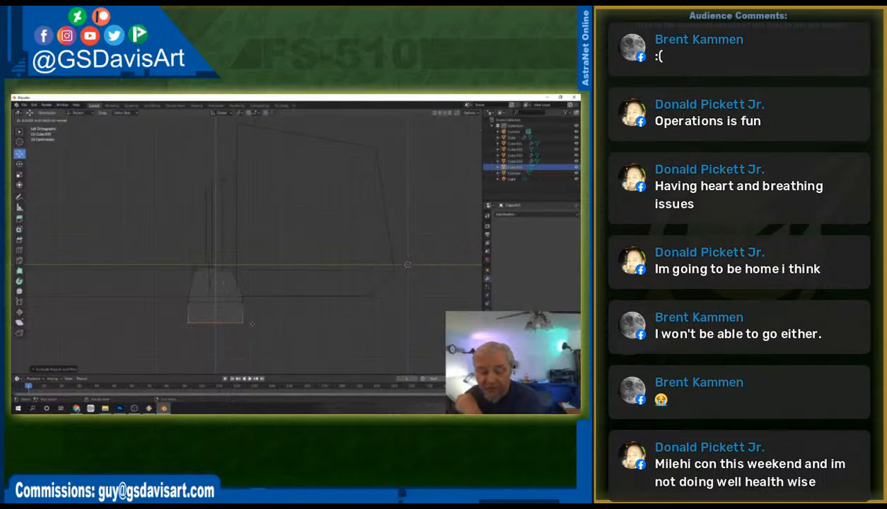
{"action": "left_click", "coordinate": [249, 322]}
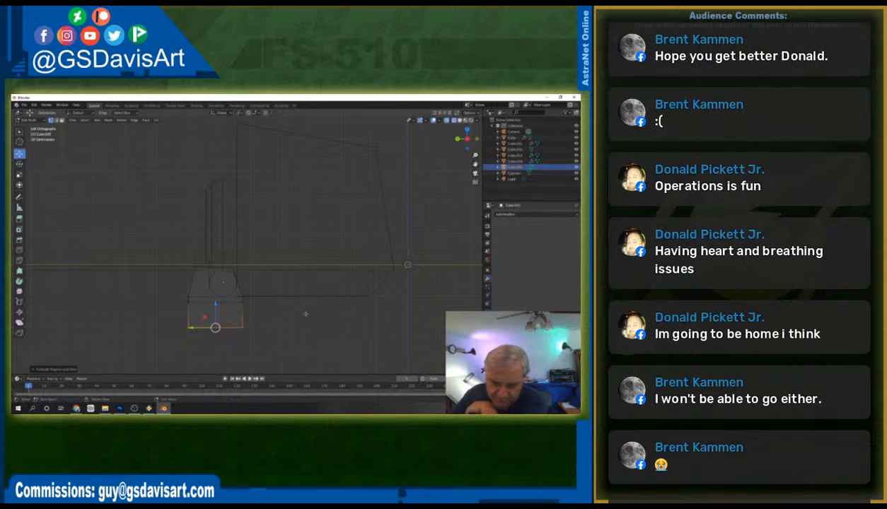
Extrude the bottom section's rear face rearward into a long arm, and extrude a short section from the arm's end.
{"action": "left_click_drag", "start_coordinate": [179, 295], "coordinate": [195, 333]}
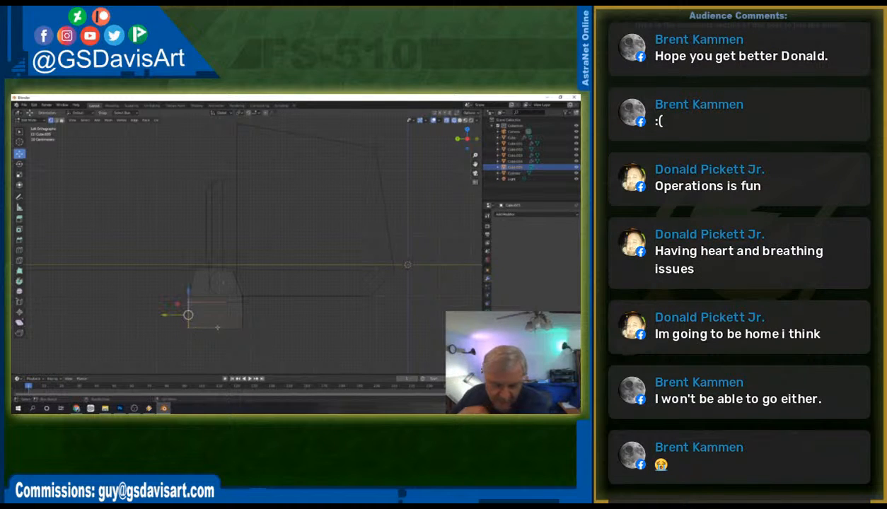
{"action": "key", "text": "e"}
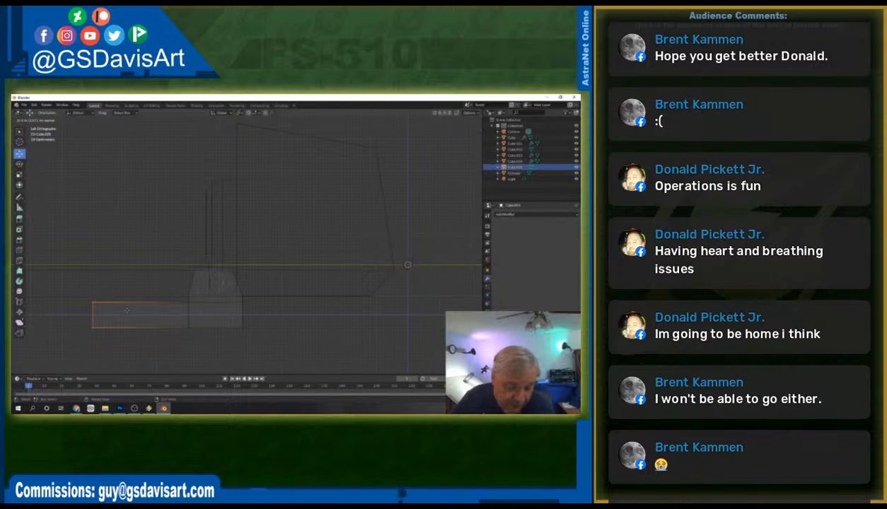
{"action": "left_click", "coordinate": [126, 310]}
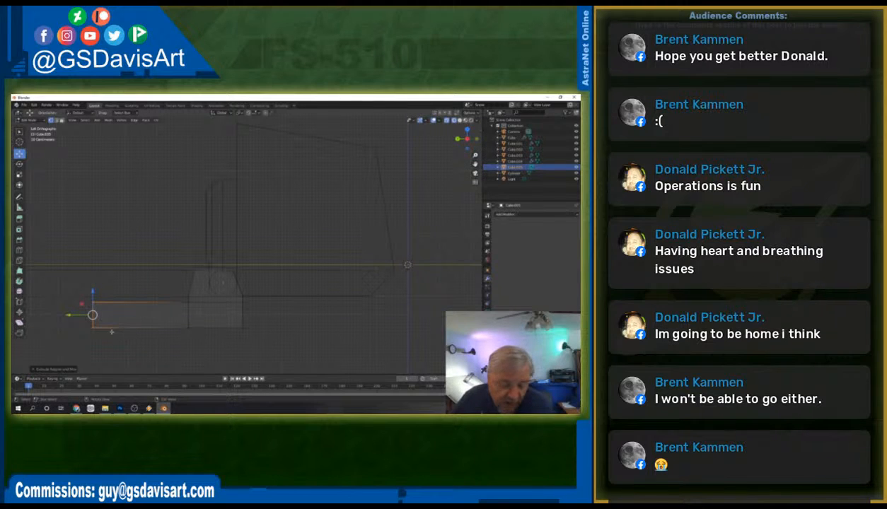
{"action": "key", "text": "e"}
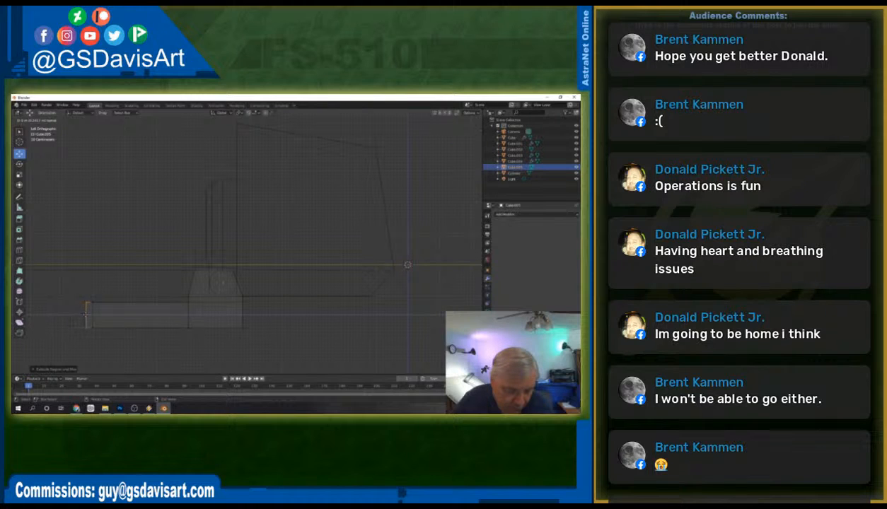
{"action": "left_click", "coordinate": [28, 225]}
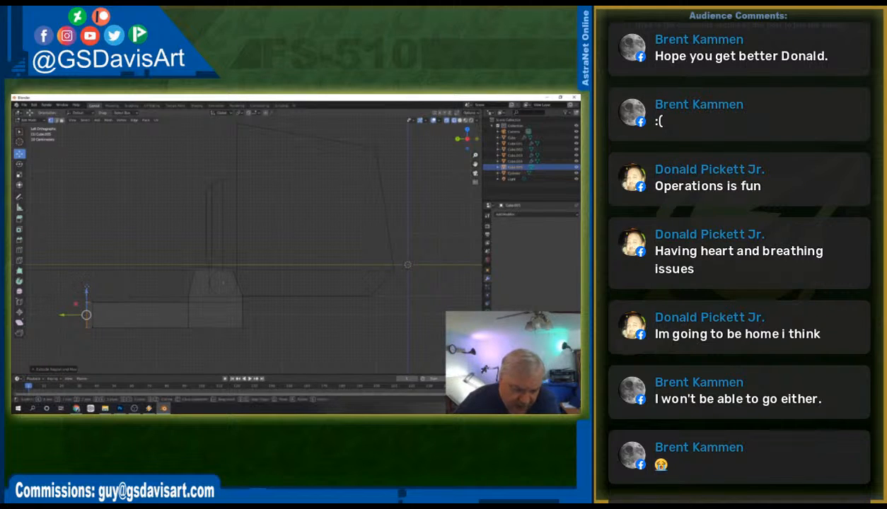
Raise the arm's end face slightly along Z and extrude another short section rearward from it.
{"action": "left_click_drag", "start_coordinate": [86, 290], "coordinate": [87, 282]}
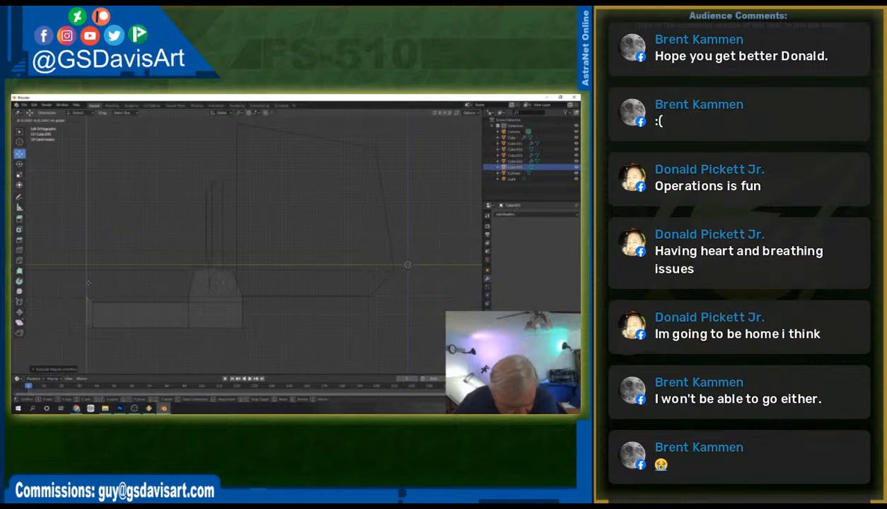
{"action": "left_click_drag", "start_coordinate": [87, 283], "coordinate": [88, 283]}
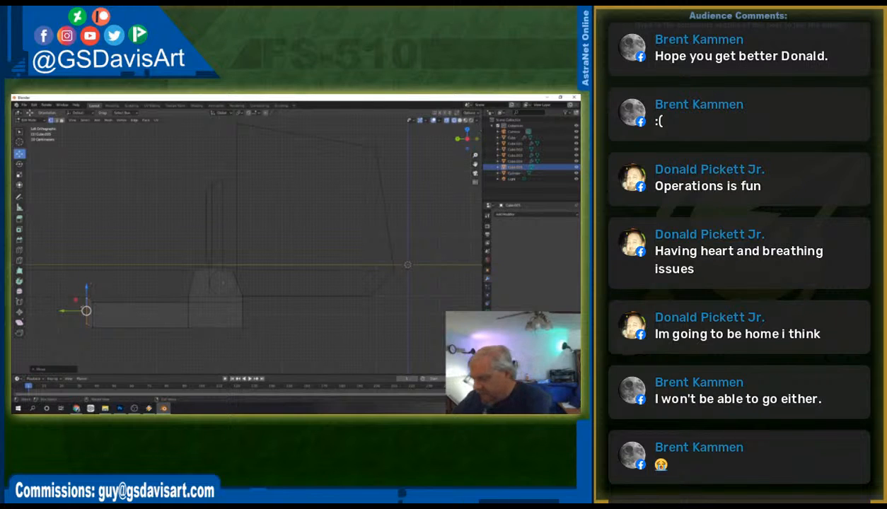
{"action": "key", "text": "e"}
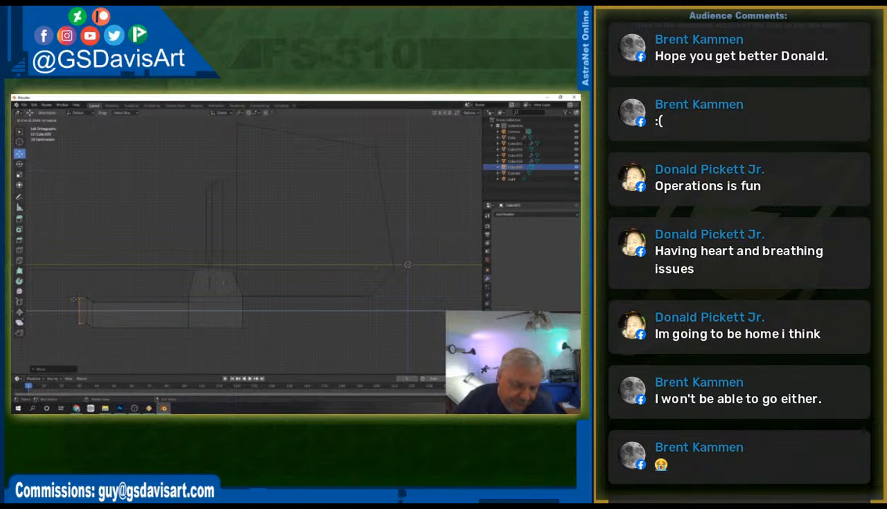
{"action": "left_click", "coordinate": [73, 299]}
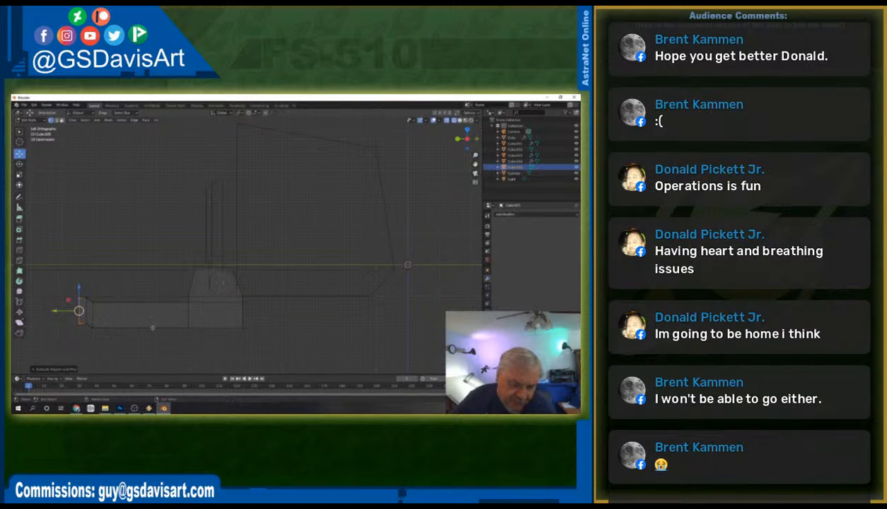
{"action": "key", "text": "space"}
{"action": "key", "text": "space"}
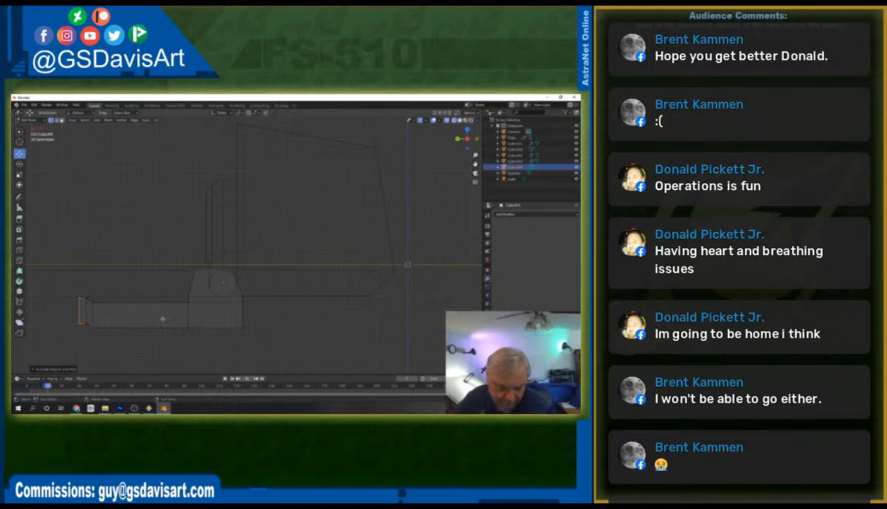
{"action": "key", "text": "space"}
{"action": "key", "text": "space"}
Select the vertices at the arm's rear end and move them outward along X, away from the vehicle's centre.
{"action": "middle_click_drag", "start_coordinate": [173, 339], "coordinate": [208, 332]}
{"action": "scroll", "coordinate": [209, 332], "scroll_direction": "down", "scroll_amount": 6}
{"action": "middle_click_drag", "start_coordinate": [251, 312], "coordinate": [292, 304]}
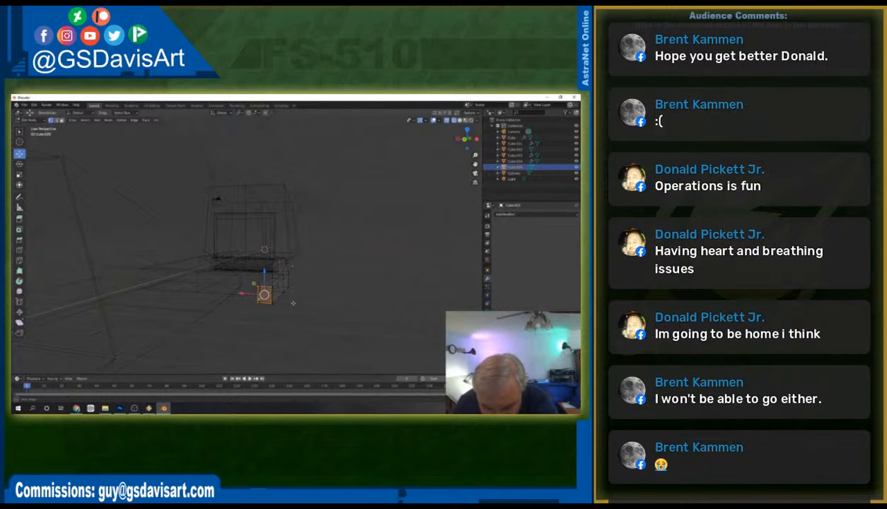
{"action": "left_click_drag", "start_coordinate": [256, 316], "coordinate": [295, 273]}
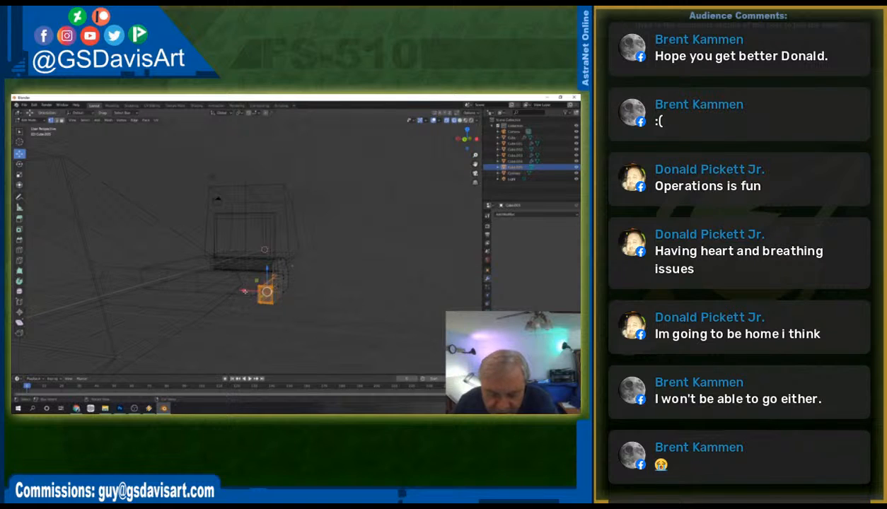
{"action": "key", "text": "g"}
{"action": "key", "text": "x"}
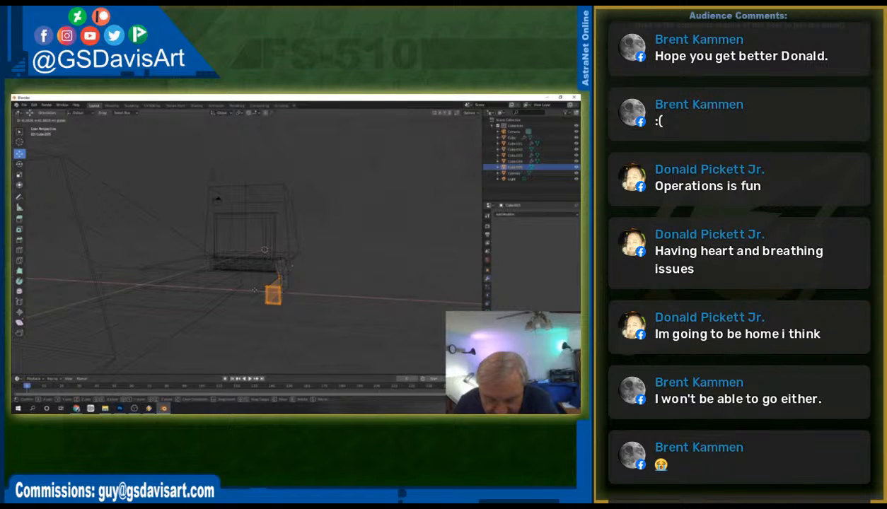
{"action": "left_click", "coordinate": [254, 290]}
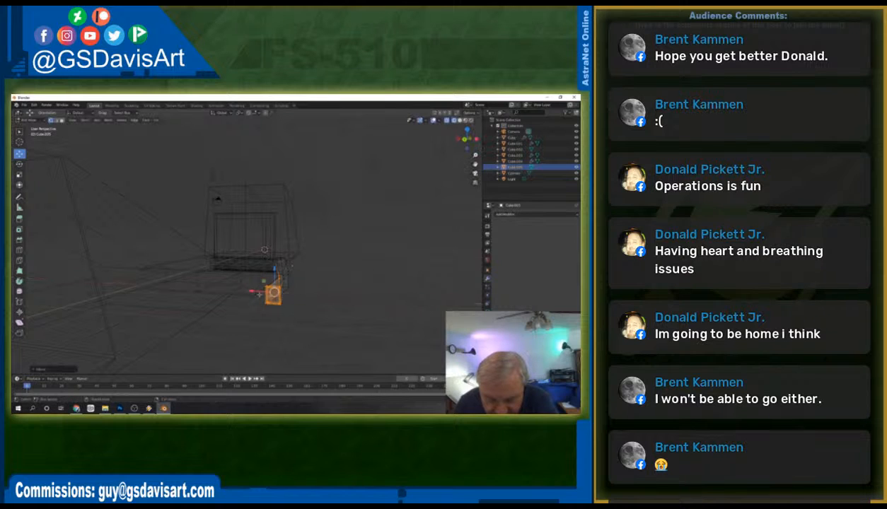
{"action": "left_click", "coordinate": [300, 320]}
In the top view, move the inner vertices at the arm's rear end slightly outward along X to narrow the tip.
{"action": "middle_click_drag", "start_coordinate": [320, 310], "coordinate": [287, 314]}
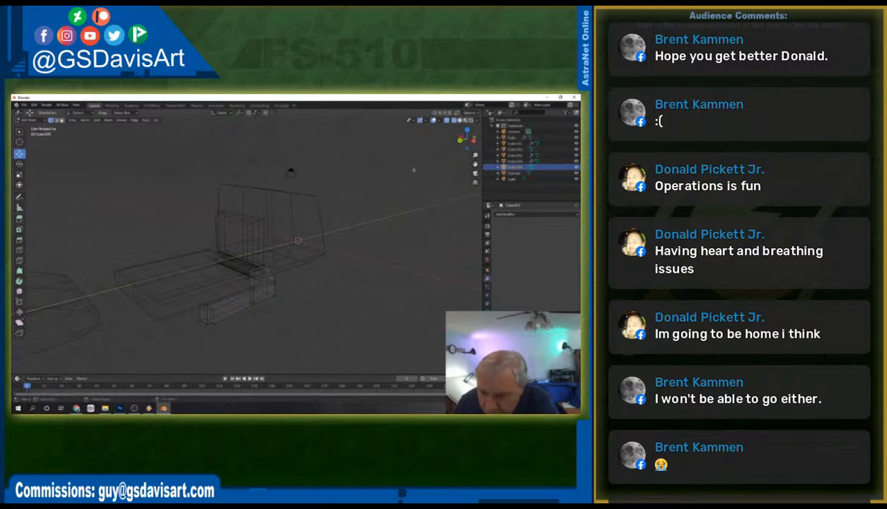
{"action": "left_click", "coordinate": [465, 133]}
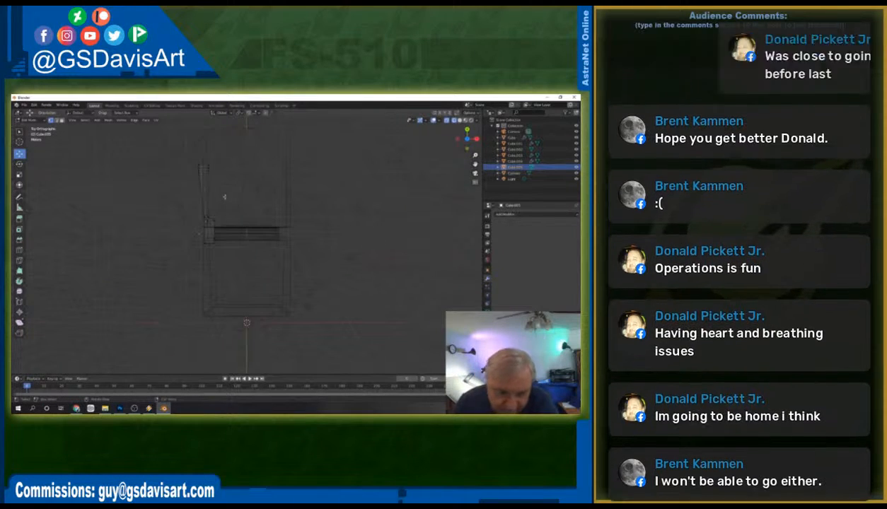
{"action": "mouse_move", "coordinate": [214, 159]}
{"action": "left_mouse_down"}
{"action": "mouse_move", "coordinate": [203, 177]}
{"action": "mouse_move", "coordinate": [223, 167]}
{"action": "left_mouse_up"}
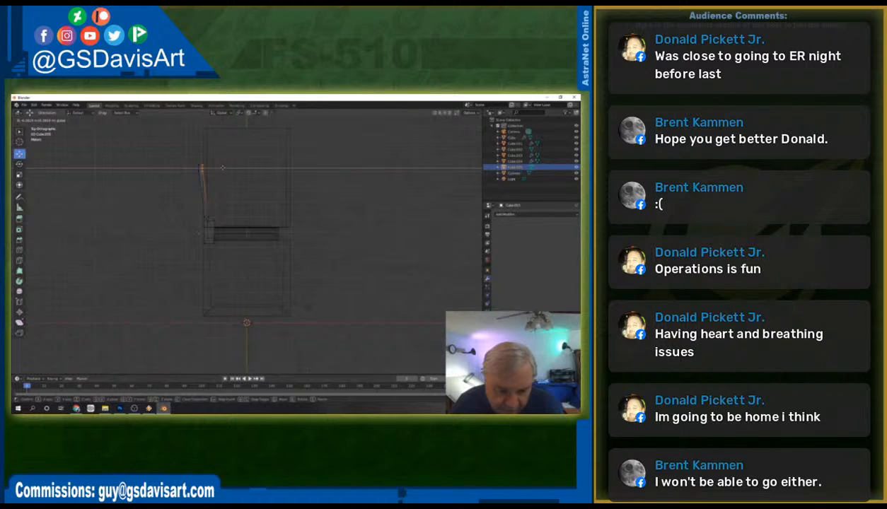
{"action": "left_click_drag", "start_coordinate": [224, 167], "coordinate": [224, 167]}
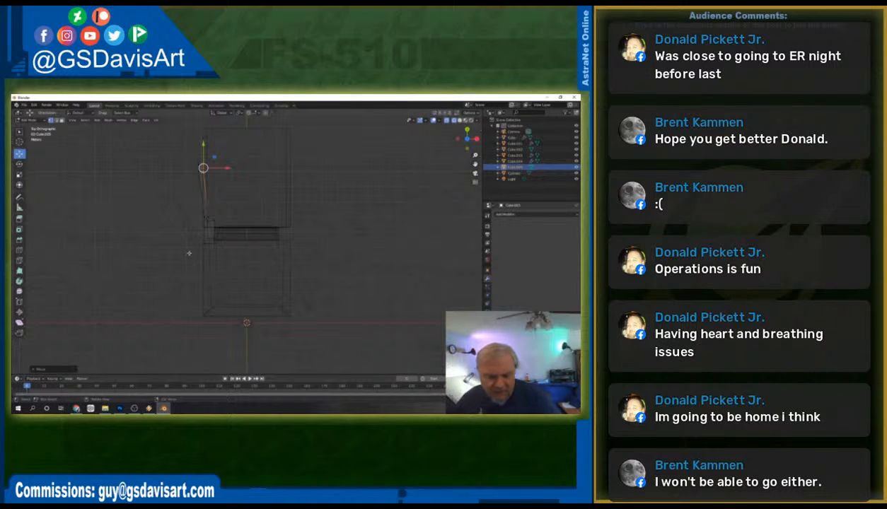
Select the vertex where the tapered block's rear side meets the top edge of the arm.
{"action": "middle_click_drag", "start_coordinate": [227, 249], "coordinate": [219, 205]}
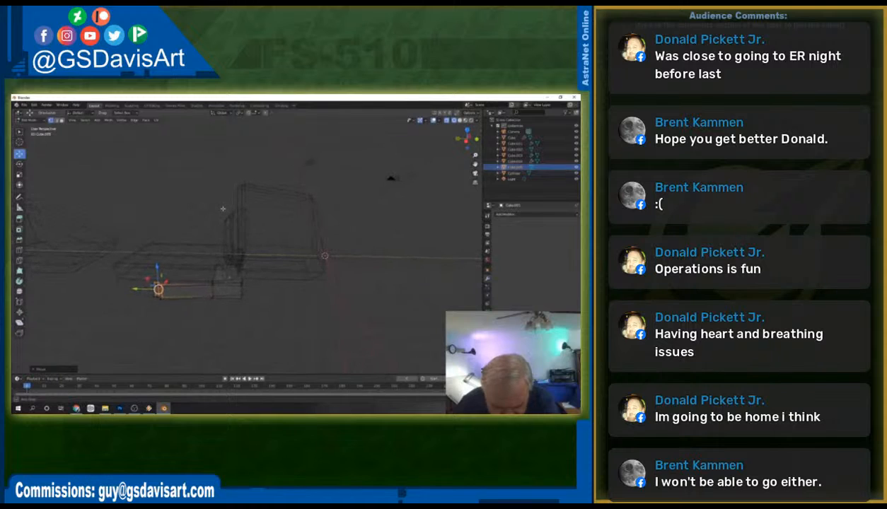
{"action": "mouse_move", "coordinate": [209, 254]}
{"action": "left_mouse_down"}
{"action": "mouse_move", "coordinate": [220, 275]}
{"action": "mouse_move", "coordinate": [208, 268]}
{"action": "left_mouse_up"}
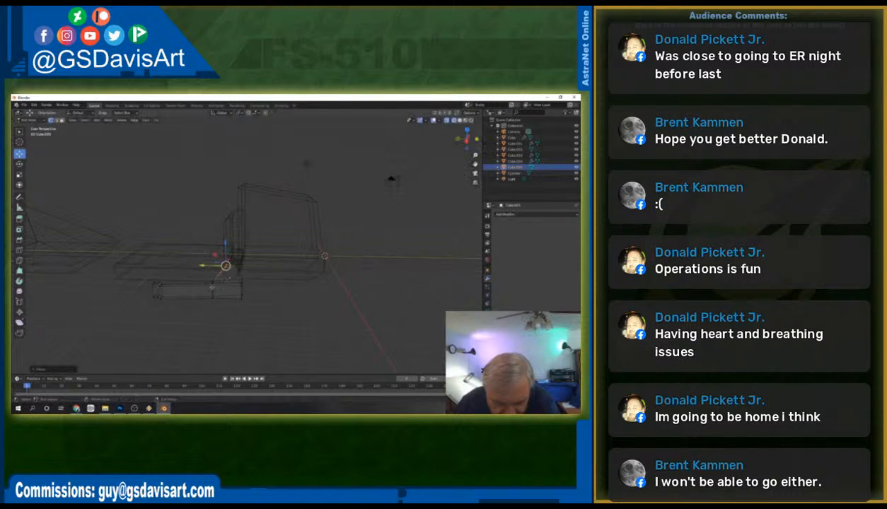
{"action": "left_click", "coordinate": [212, 282]}
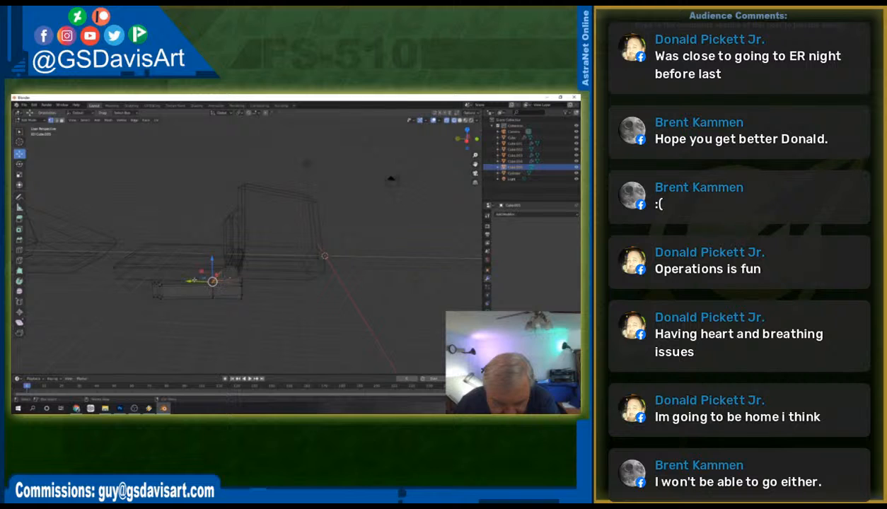
Move the middle and upper vertices of the arm's upright section along Y to adjust its inner side.
{"action": "left_click_drag", "start_coordinate": [196, 281], "coordinate": [220, 270]}
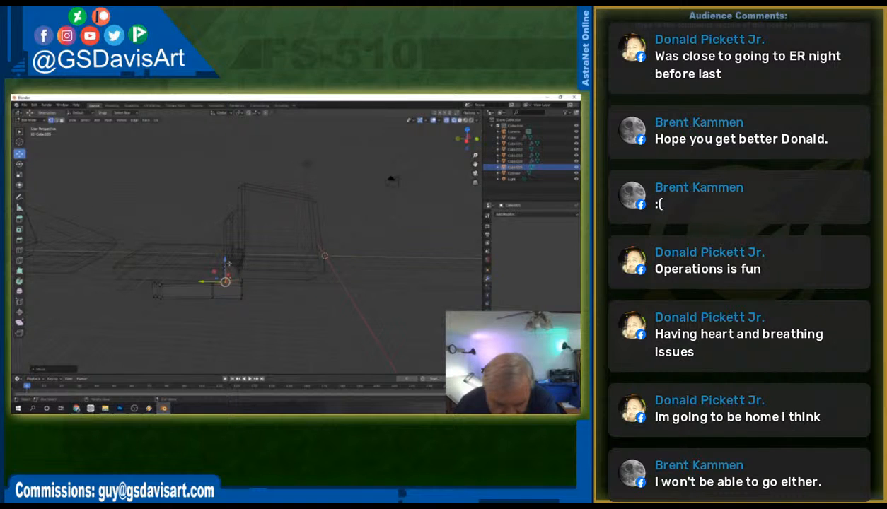
{"action": "left_click", "coordinate": [226, 265]}
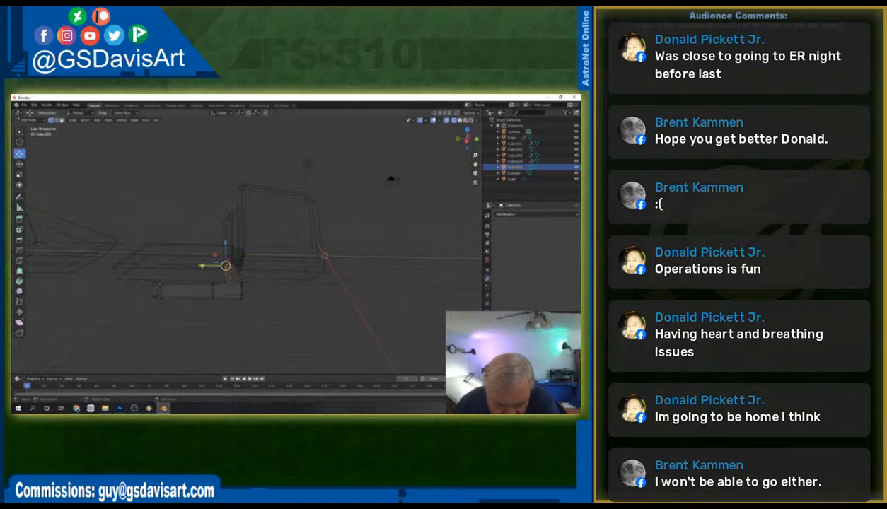
{"action": "left_click_drag", "start_coordinate": [204, 266], "coordinate": [199, 266]}
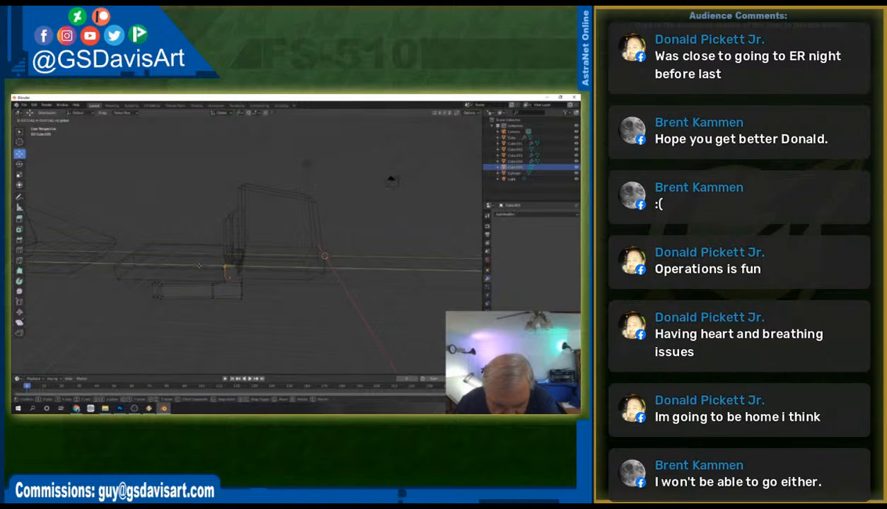
{"action": "left_click_drag", "start_coordinate": [198, 266], "coordinate": [198, 266]}
Move the vertices at the elbow's outer corner along Y to adjust the end of the lower arm.
{"action": "middle_click_drag", "start_coordinate": [275, 302], "coordinate": [254, 277]}
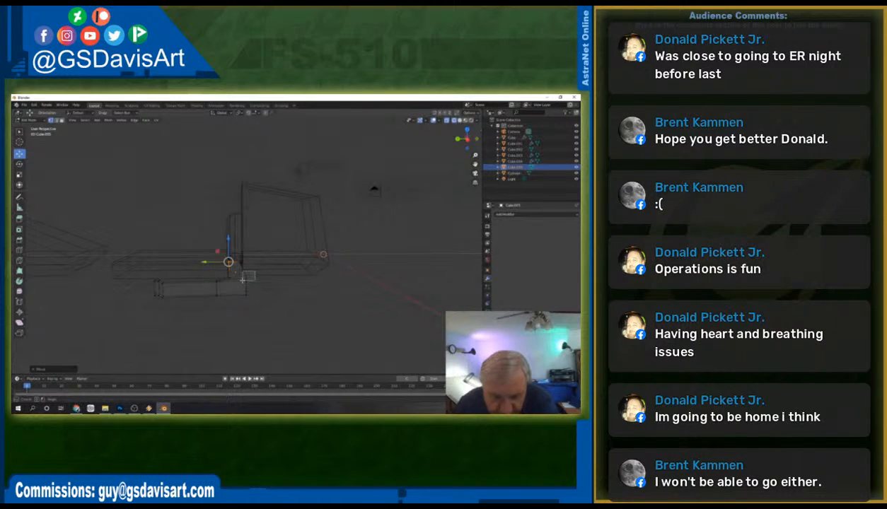
{"action": "left_click", "coordinate": [254, 277]}
{"action": "left_click_drag", "start_coordinate": [230, 277], "coordinate": [216, 282]}
{"action": "left_click", "coordinate": [247, 281]}
{"action": "middle_click_drag", "start_coordinate": [262, 300], "coordinate": [265, 332]}
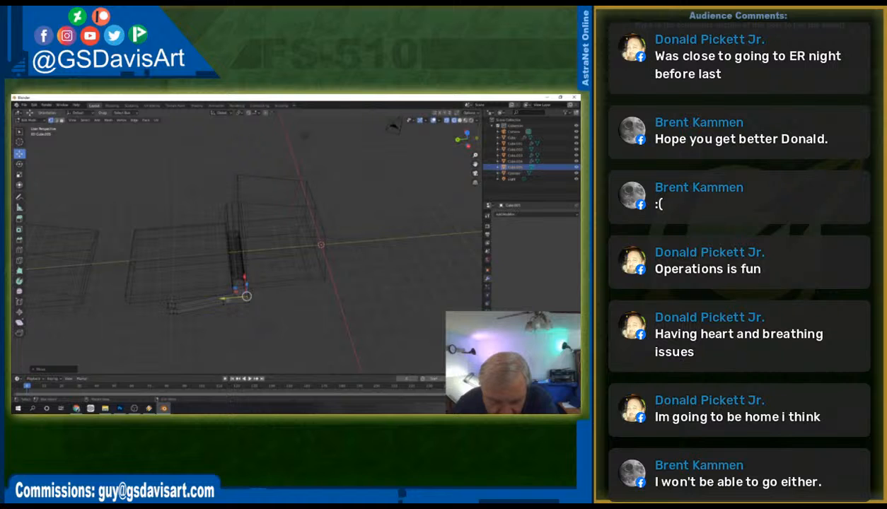
{"action": "key", "text": "g"}
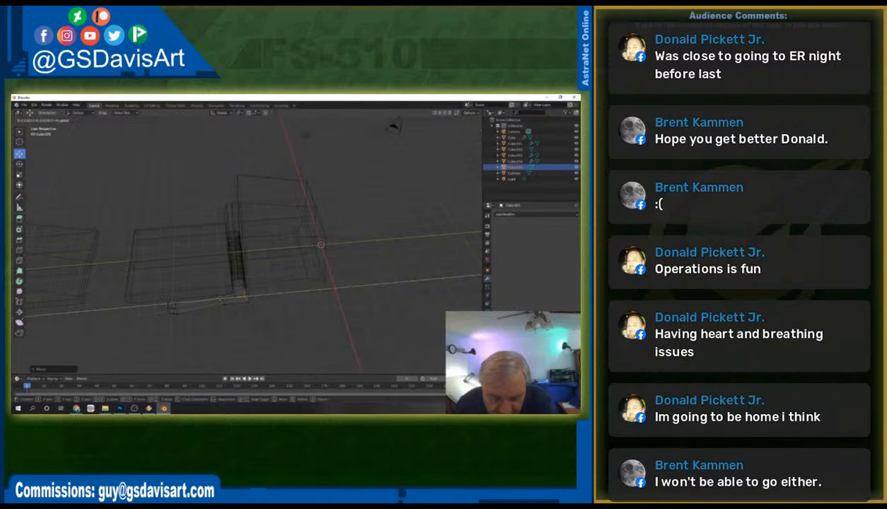
{"action": "left_click_drag", "start_coordinate": [220, 298], "coordinate": [221, 298]}
Shift the vertices midway down the side of the elbow slightly along Y.
{"action": "scroll", "coordinate": [265, 313], "scroll_direction": "up", "scroll_amount": 4}
{"action": "middle_click_drag", "start_coordinate": [266, 318], "coordinate": [250, 285]}
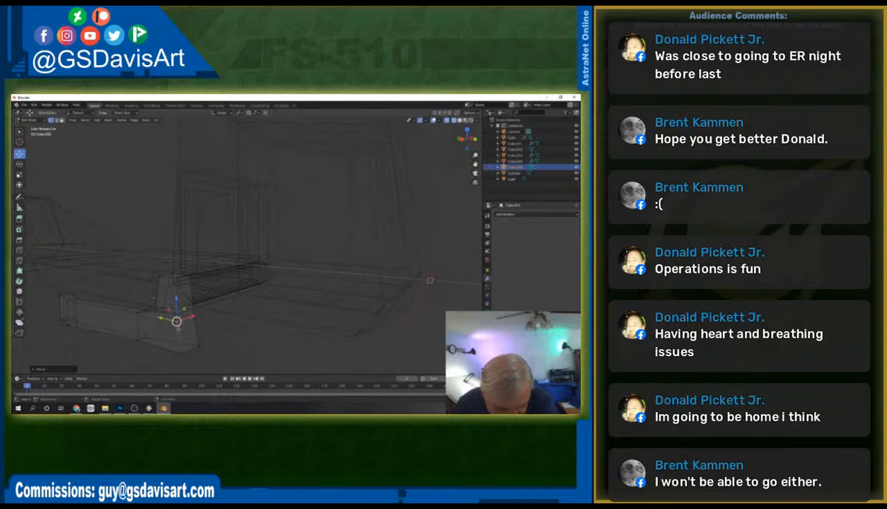
{"action": "key", "text": "e"}
{"action": "key", "text": "g"}
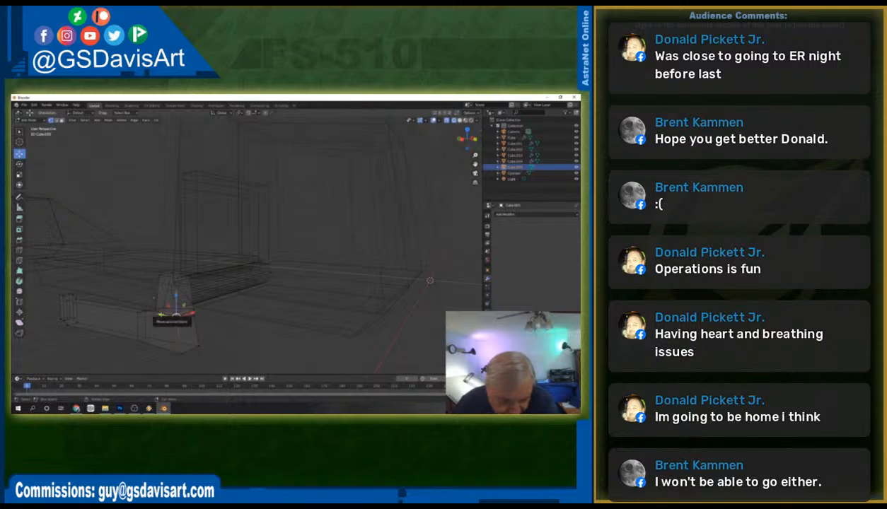
{"action": "key", "text": "y"}
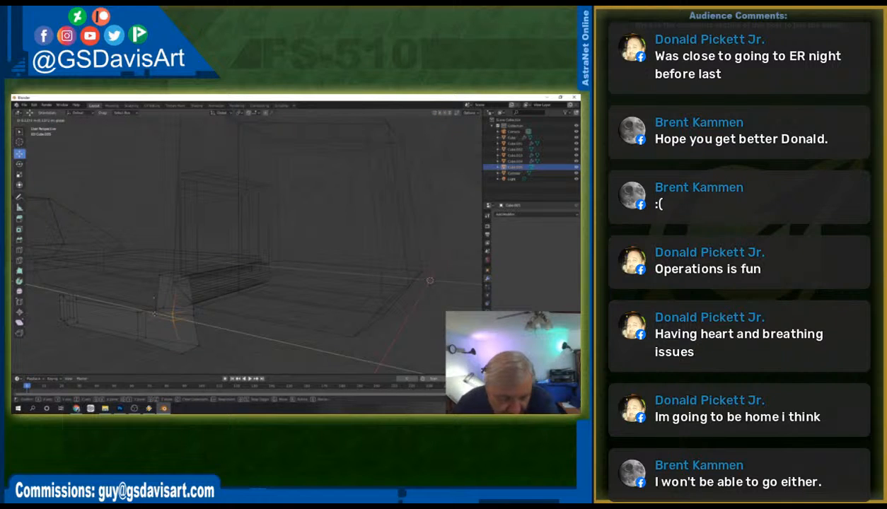
{"action": "left_click", "coordinate": [196, 322]}
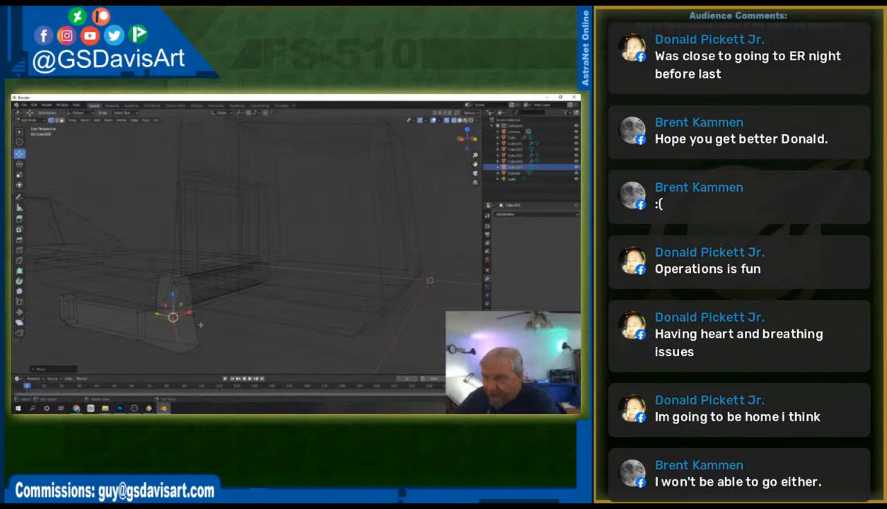
Move the two bottom corner vertices of the elbow separately along Y to line up its lower edge.
{"action": "middle_click_drag", "start_coordinate": [203, 320], "coordinate": [227, 312]}
{"action": "right_click", "coordinate": [244, 304]}
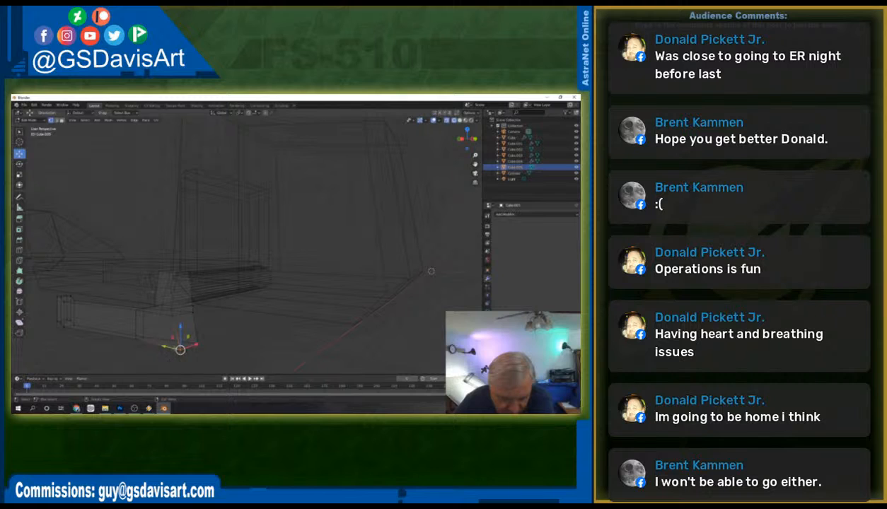
{"action": "key", "text": "g"}
{"action": "key", "text": "x"}
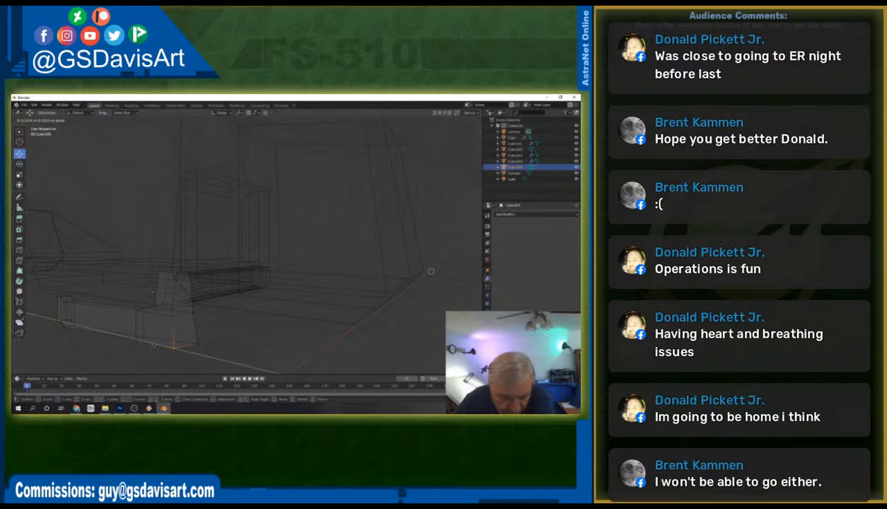
{"action": "left_click", "coordinate": [153, 344]}
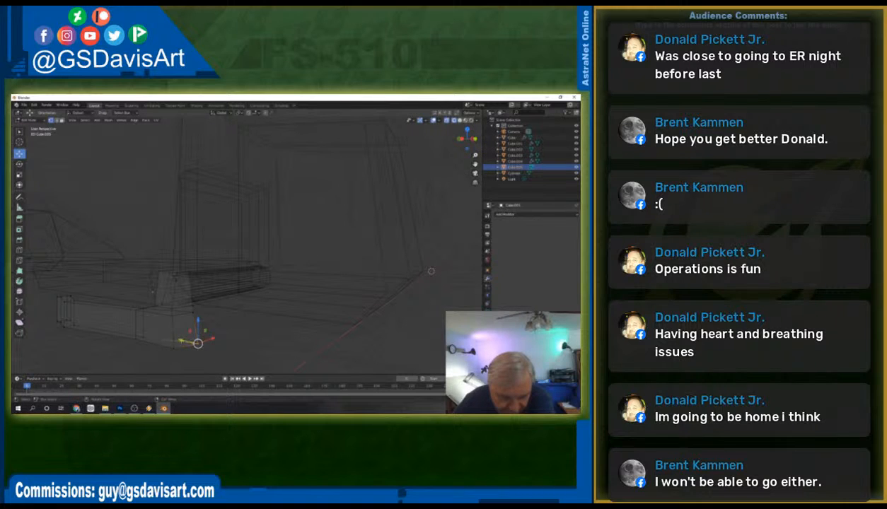
{"action": "key", "text": "g"}
{"action": "key", "text": "y"}
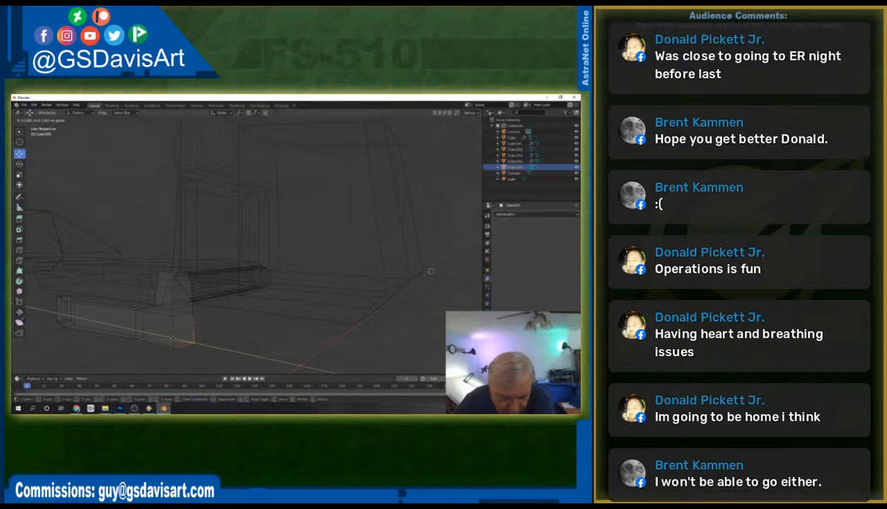
{"action": "left_click", "coordinate": [431, 271]}
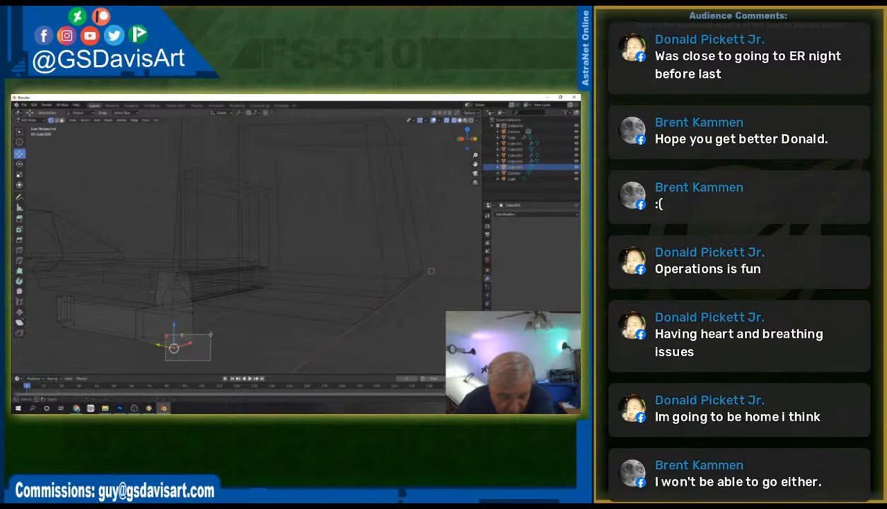
Move the elbow's bottom outer edge along Y toward the arm's free end to form a slanted underside.
{"action": "key", "text": "g"}
{"action": "key", "text": "y"}
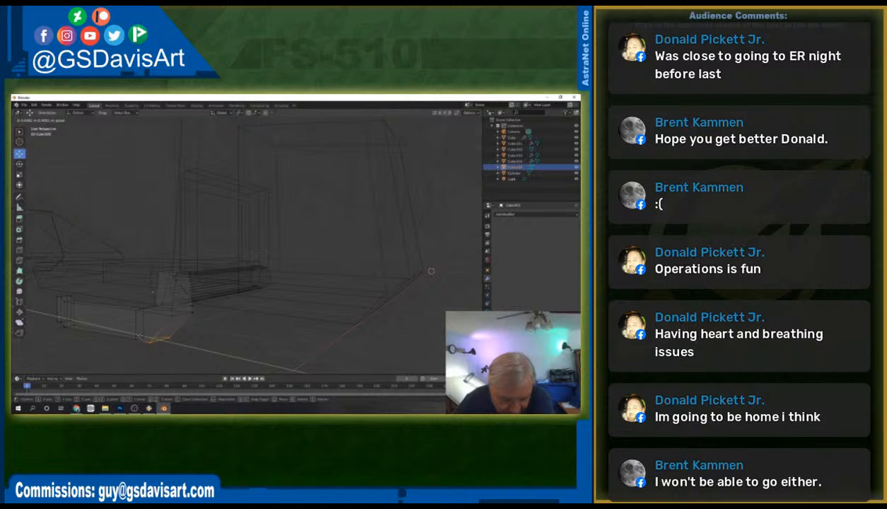
{"action": "left_click", "coordinate": [140, 336]}
{"action": "left_click", "coordinate": [190, 350]}
{"action": "middle_click_drag", "start_coordinate": [190, 351], "coordinate": [225, 326]}
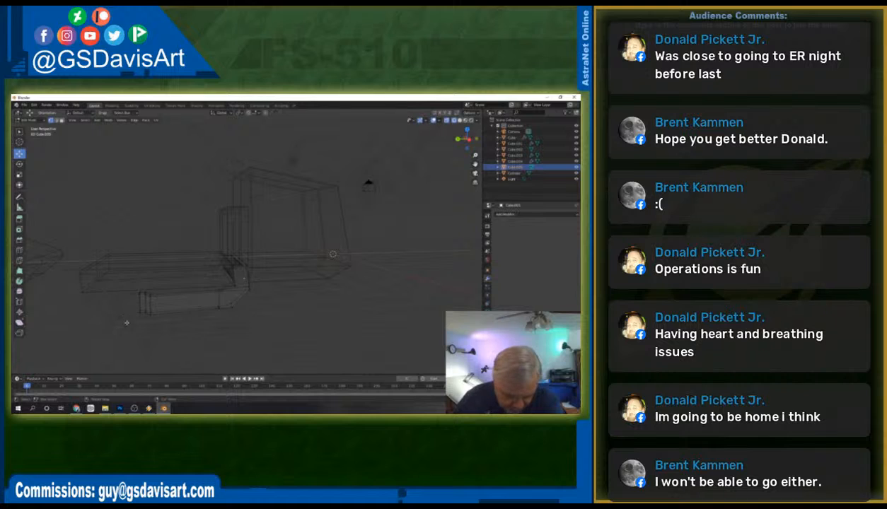
Extrude the end face at the arm's free end outward to add a short tip section.
{"action": "left_click", "coordinate": [140, 293]}
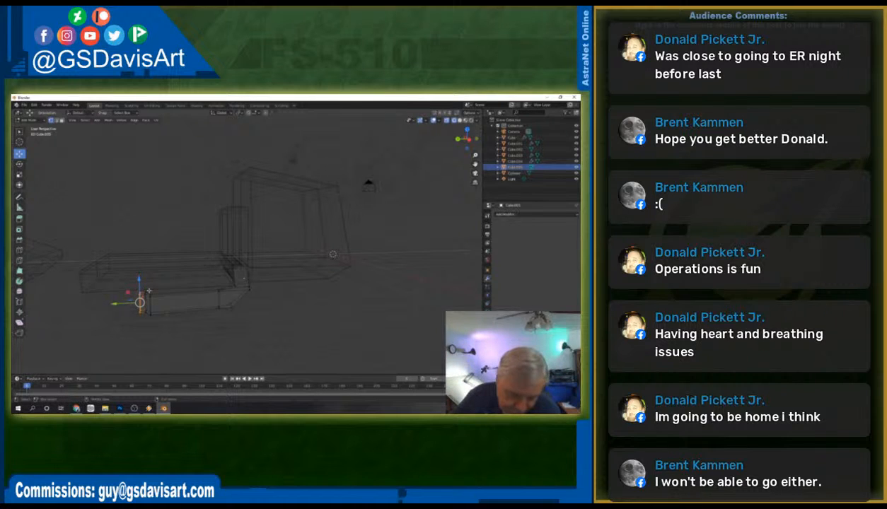
{"action": "key", "text": "g"}
{"action": "key", "text": "x"}
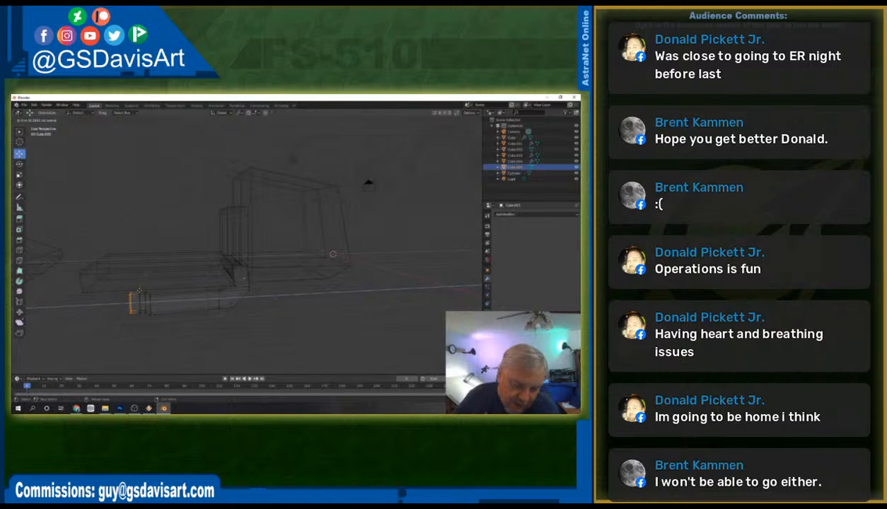
{"action": "left_click", "coordinate": [139, 291]}
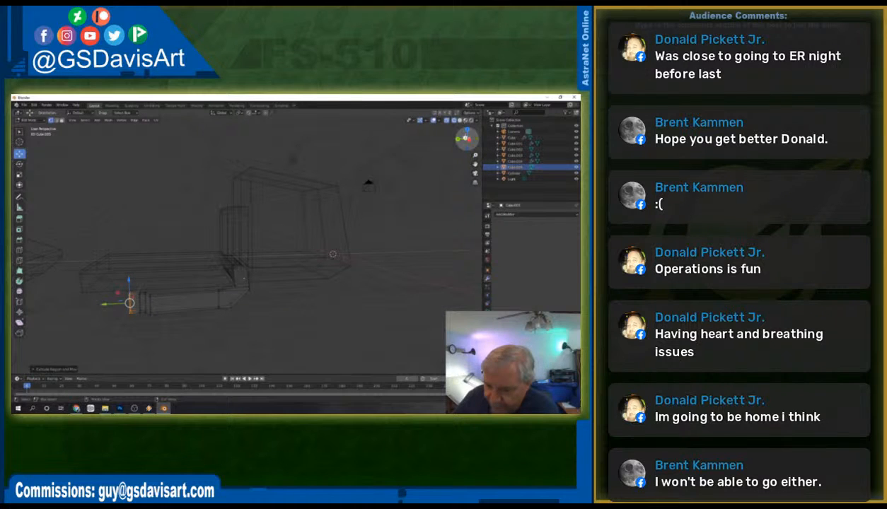
Scale the arm's tip section up slightly in the left side view.
{"action": "left_click", "coordinate": [466, 139]}
{"action": "scroll", "coordinate": [135, 287], "scroll_direction": "up", "scroll_amount": 4}
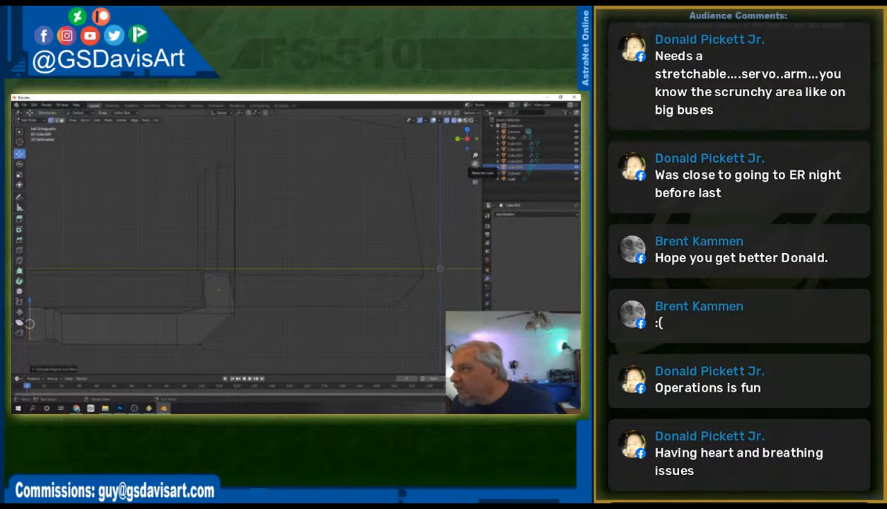
{"action": "left_click_drag", "start_coordinate": [475, 164], "coordinate": [576, 150]}
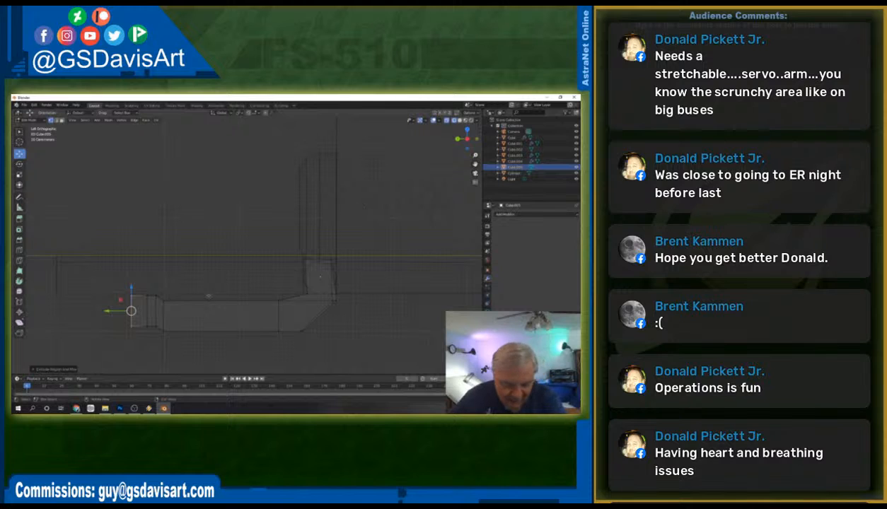
{"action": "left_click_drag", "start_coordinate": [123, 288], "coordinate": [150, 332]}
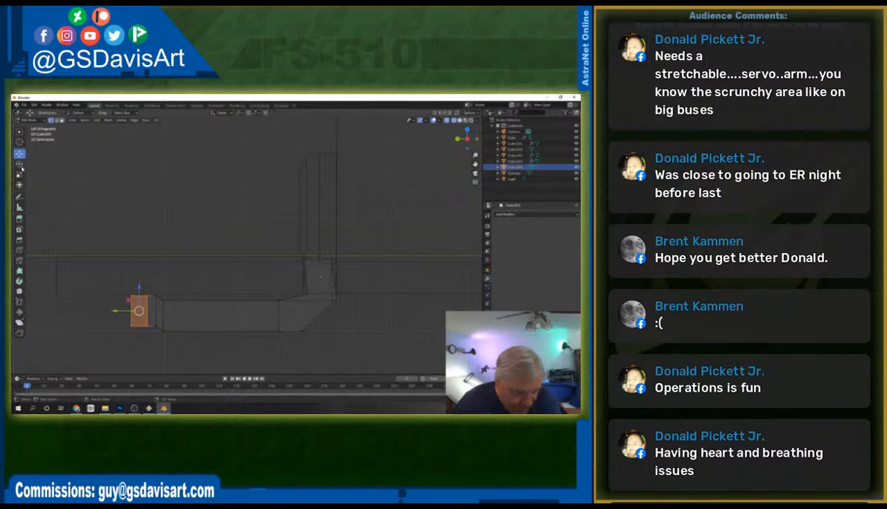
{"action": "left_click", "coordinate": [19, 174]}
{"action": "left_click_drag", "start_coordinate": [154, 289], "coordinate": [161, 283]}
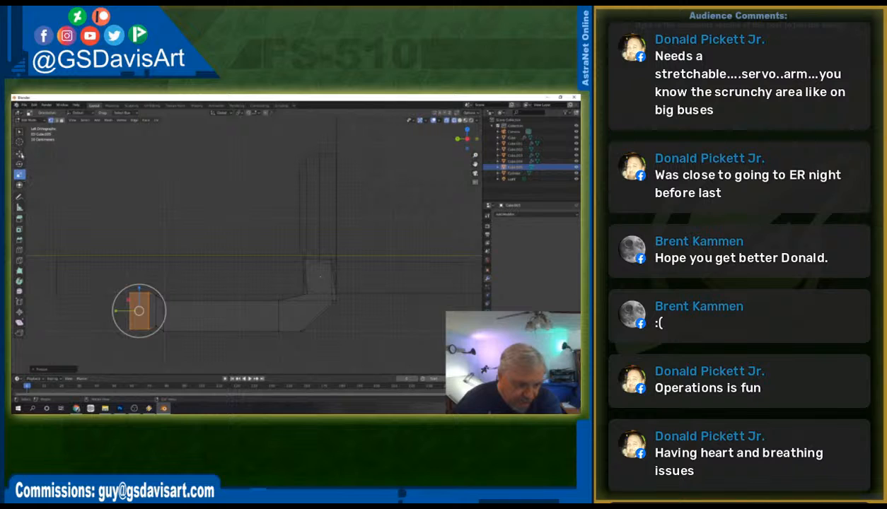
Move the upper and lower vertices of the tip's end face inward to taper it.
{"action": "left_click", "coordinate": [19, 154]}
{"action": "mouse_move", "coordinate": [123, 282]}
{"action": "left_mouse_down"}
{"action": "mouse_move", "coordinate": [135, 296]}
{"action": "mouse_move", "coordinate": [129, 277]}
{"action": "left_mouse_up"}
{"action": "left_click_drag", "start_coordinate": [122, 320], "coordinate": [134, 301]}
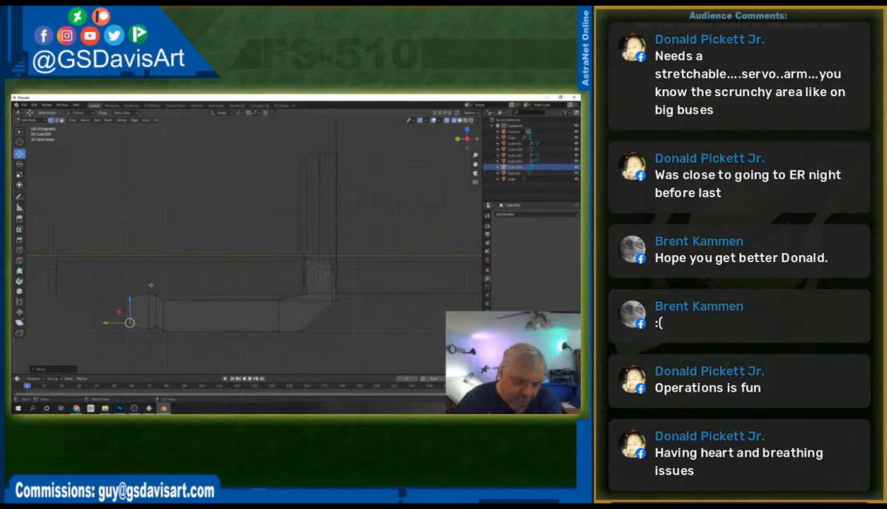
Slide the edge loop behind the tip section along Y to about the middle of the horizontal arm.
{"action": "left_click_drag", "start_coordinate": [167, 293], "coordinate": [161, 340]}
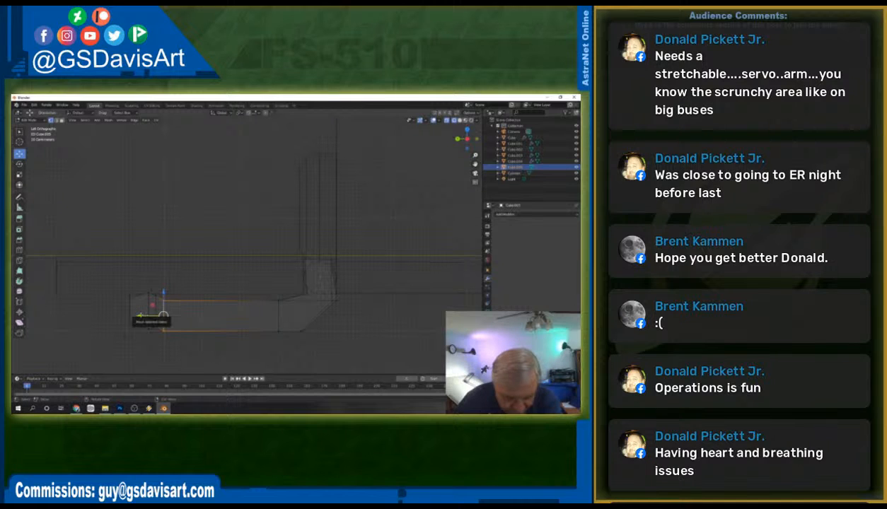
{"action": "key", "text": "g"}
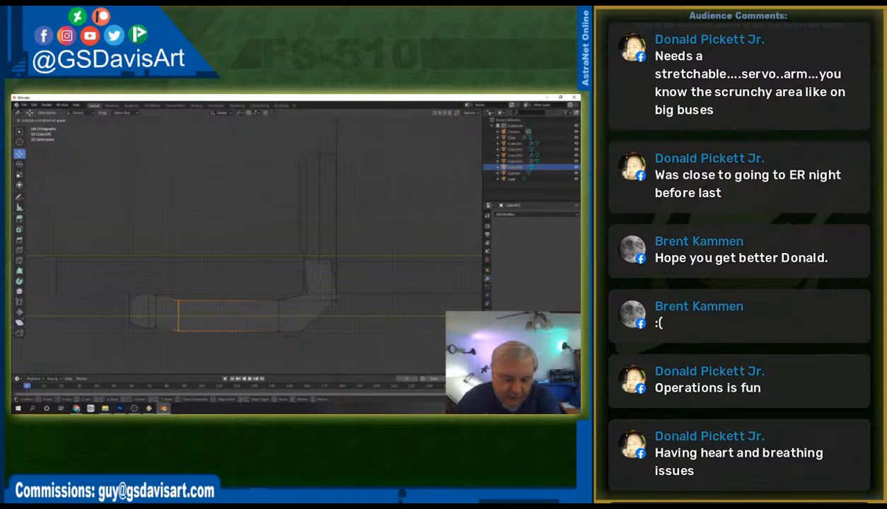
{"action": "left_click", "coordinate": [200, 313]}
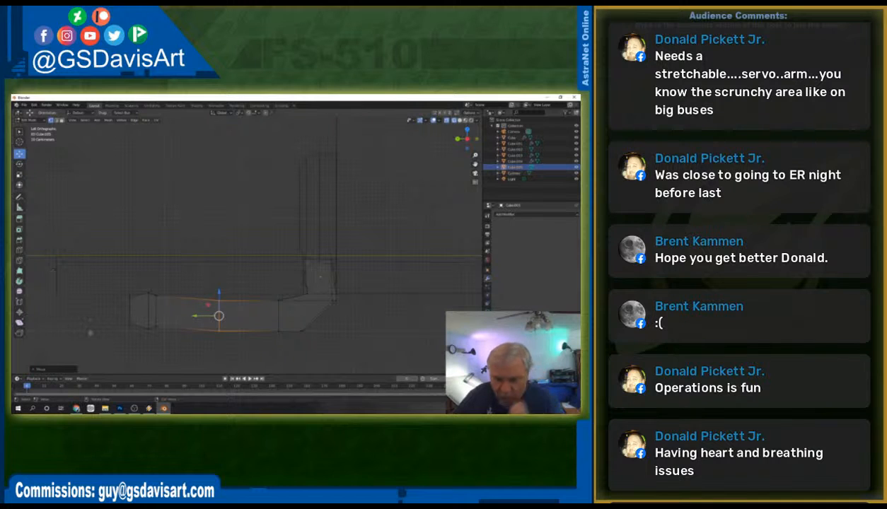
Move the arm's front half, including the tip, along Y toward the elbow to shorten the arm.
{"action": "left_click_drag", "start_coordinate": [100, 280], "coordinate": [237, 355]}
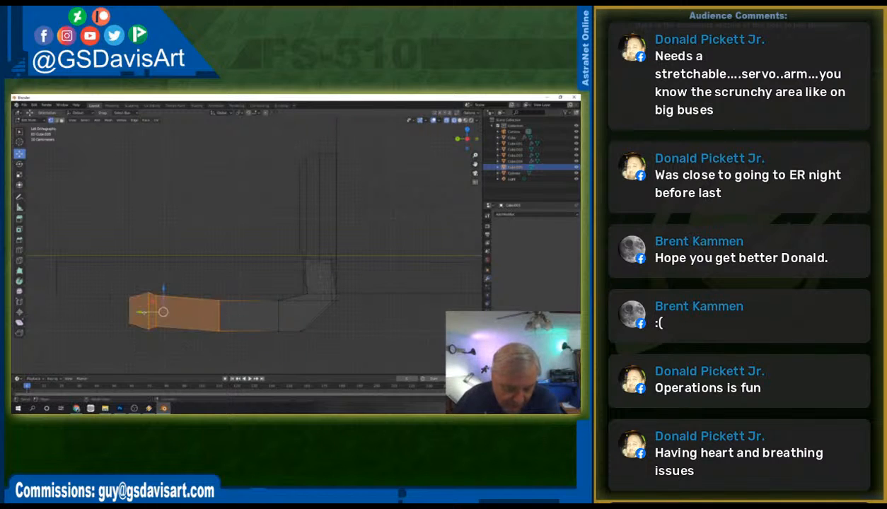
{"action": "key", "text": "g"}
{"action": "key", "text": "x"}
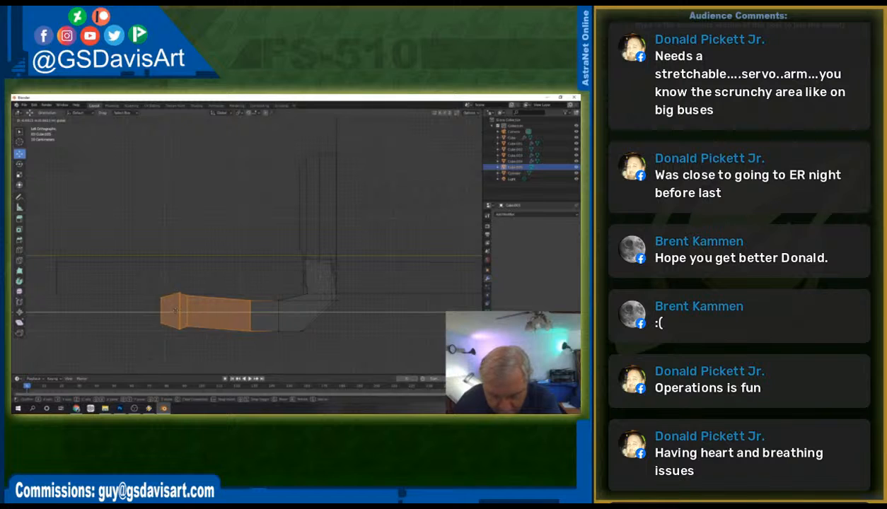
{"action": "left_click", "coordinate": [177, 311]}
Move only the tip section along Y toward the elbow to shorten the tapered segment.
{"action": "left_click_drag", "start_coordinate": [135, 267], "coordinate": [201, 340]}
{"action": "key", "text": "g"}
{"action": "key", "text": "x"}
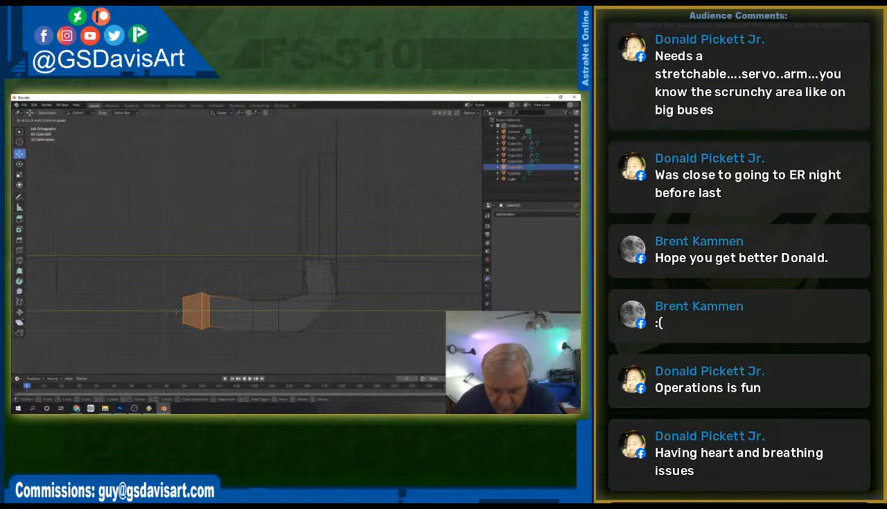
{"action": "left_click", "coordinate": [176, 311]}
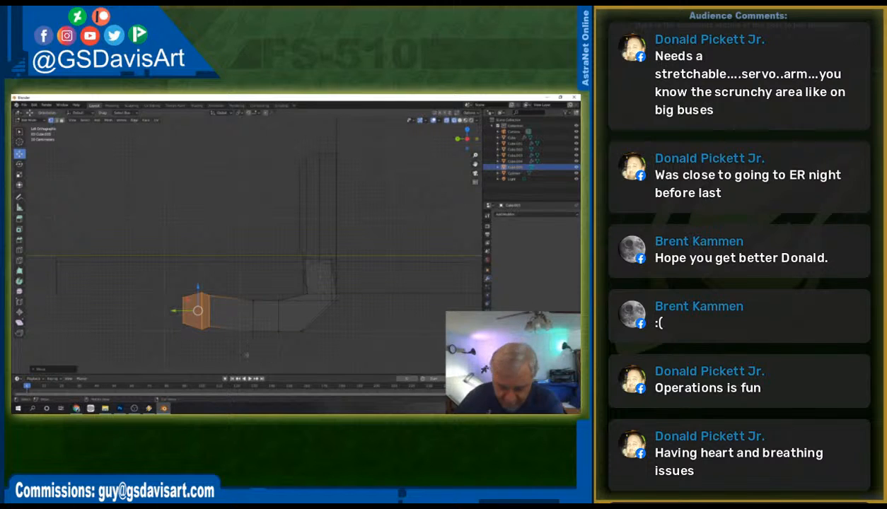
Move a lower corner vertex of the arm's elbow along Y toward the tip to slant the elbow's underside.
{"action": "left_click", "coordinate": [295, 328]}
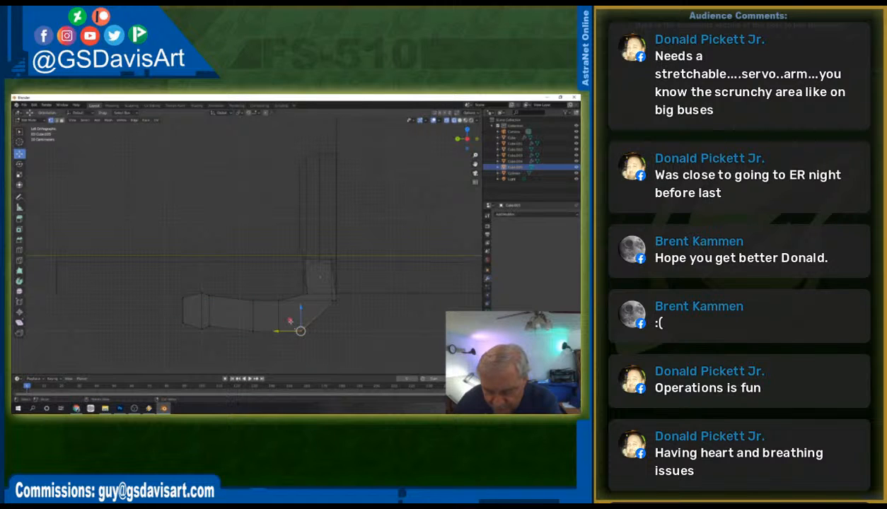
{"action": "key", "text": "g"}
{"action": "key", "text": "x"}
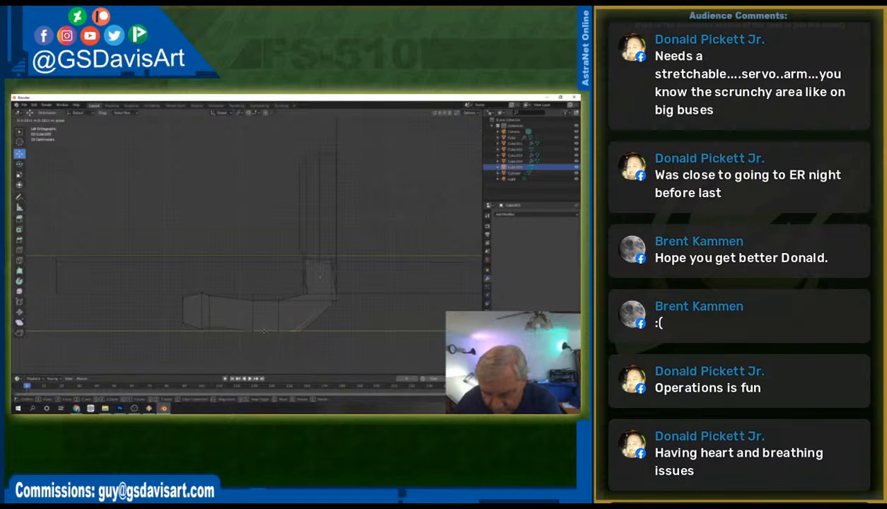
{"action": "left_click_drag", "start_coordinate": [260, 331], "coordinate": [259, 331]}
Move the vertex at the elbow's outer upper corner along Y toward the tip, then adjust its position freely.
{"action": "left_click_drag", "start_coordinate": [325, 298], "coordinate": [331, 301]}
{"action": "key", "text": "g"}
{"action": "key", "text": "x"}
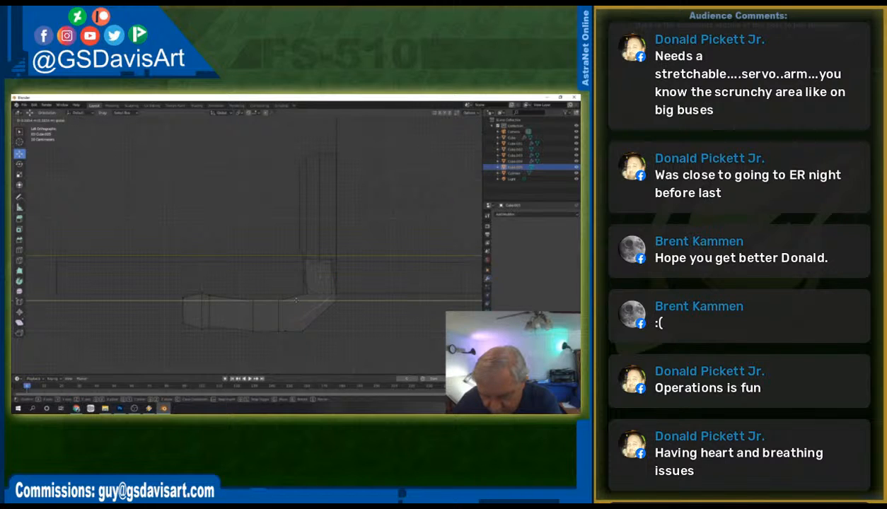
{"action": "left_click", "coordinate": [298, 300]}
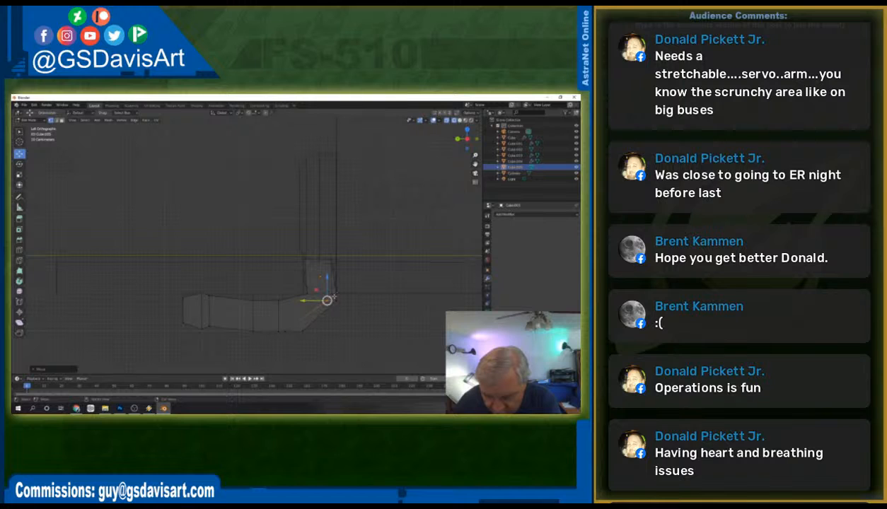
{"action": "key", "text": "g"}
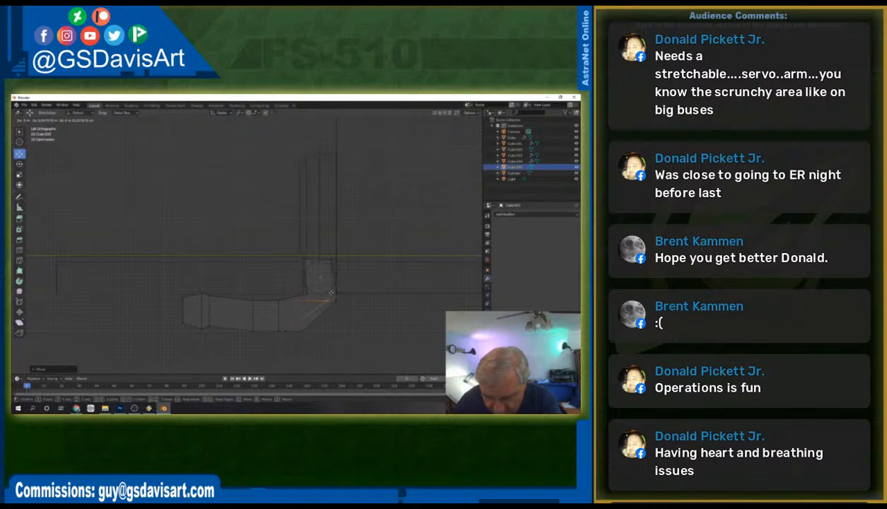
{"action": "left_click", "coordinate": [331, 292]}
{"action": "left_click", "coordinate": [356, 317]}
Slide the elbow's moved lower vertex slightly along Y to refine the slanted corner.
{"action": "left_click", "coordinate": [282, 330]}
{"action": "key", "text": "g"}
{"action": "key", "text": "y"}
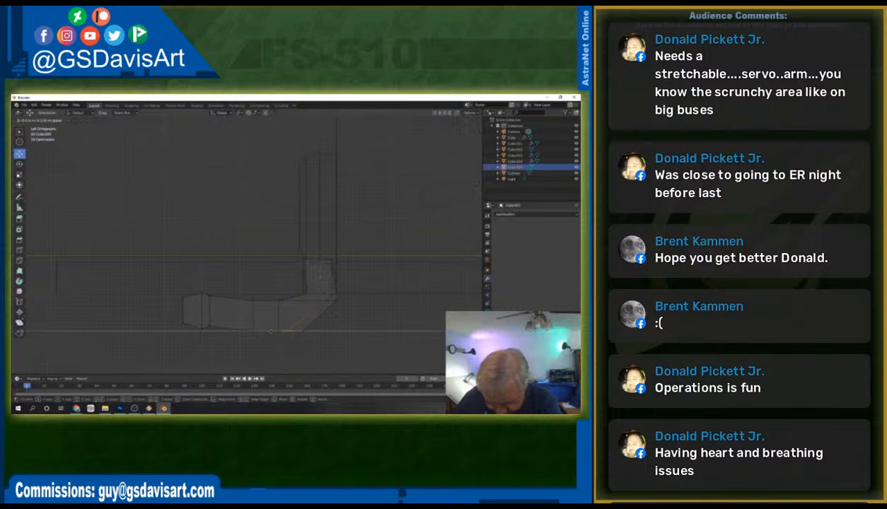
{"action": "left_click", "coordinate": [273, 331]}
{"action": "left_click", "coordinate": [315, 349]}
From the right orthographic view, move the arm's bottom vertices near the elbow slightly along Z to level the underside.
{"action": "scroll", "coordinate": [365, 314], "scroll_direction": "up", "scroll_amount": 2}
{"action": "middle_click_drag", "start_coordinate": [367, 314], "coordinate": [322, 310]}
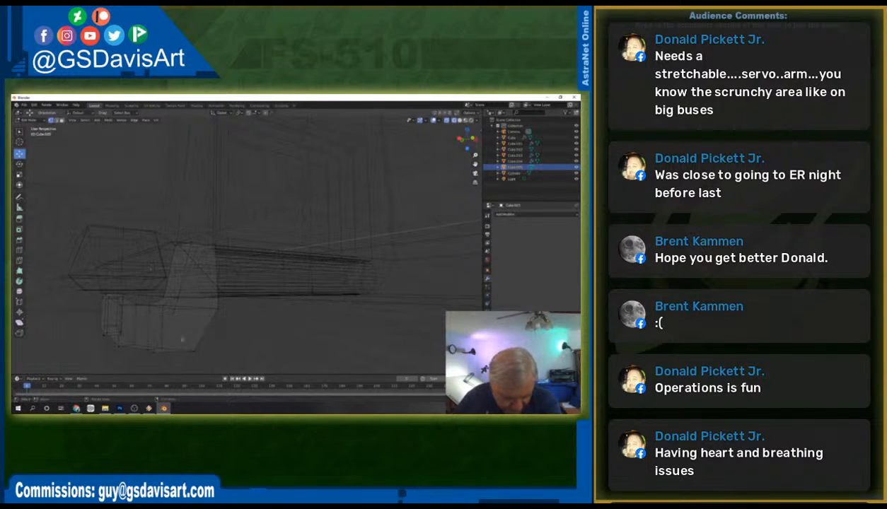
{"action": "scroll", "coordinate": [213, 337], "scroll_direction": "down", "scroll_amount": 2}
{"action": "middle_click_drag", "start_coordinate": [203, 304], "coordinate": [245, 310]}
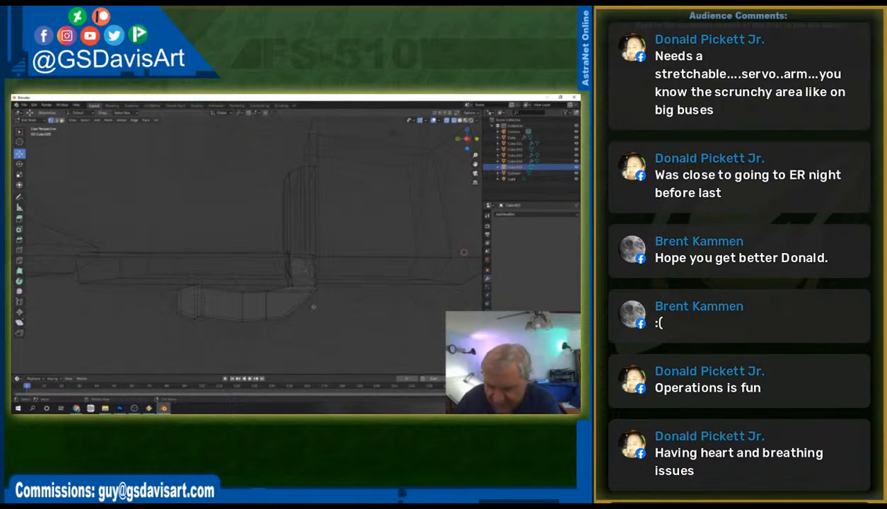
{"action": "left_click", "coordinate": [461, 145]}
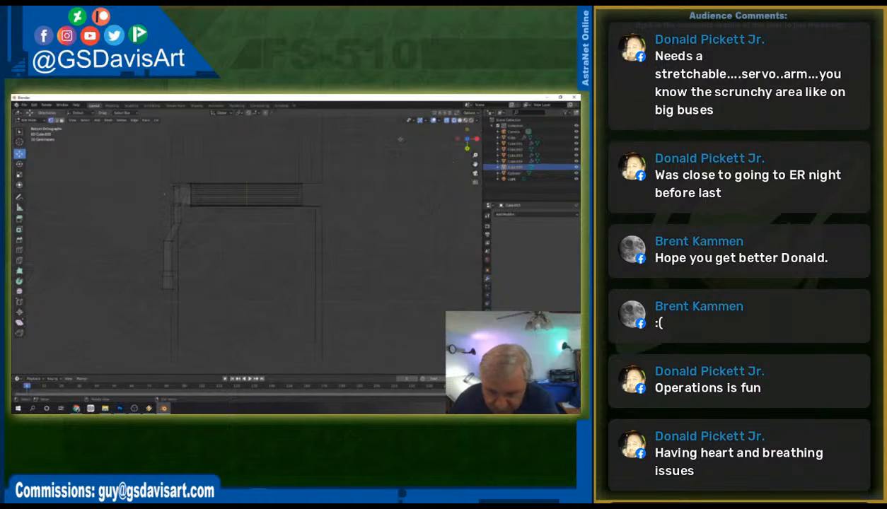
{"action": "left_click", "coordinate": [478, 139]}
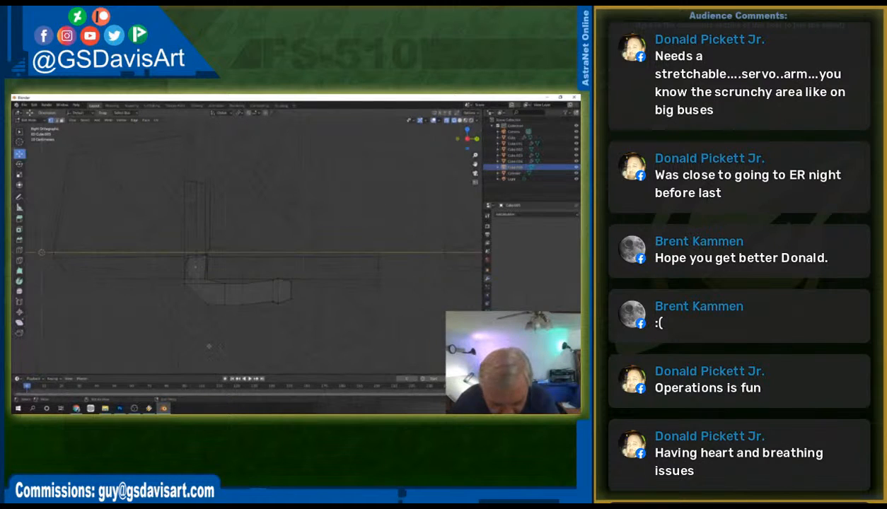
{"action": "left_click_drag", "start_coordinate": [198, 310], "coordinate": [226, 277]}
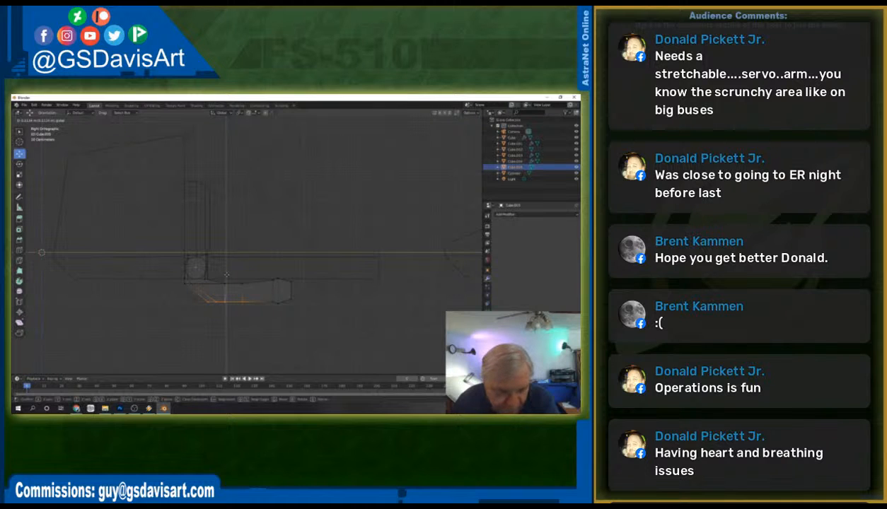
{"action": "left_click_drag", "start_coordinate": [226, 275], "coordinate": [226, 275]}
{"action": "left_click", "coordinate": [292, 323]}
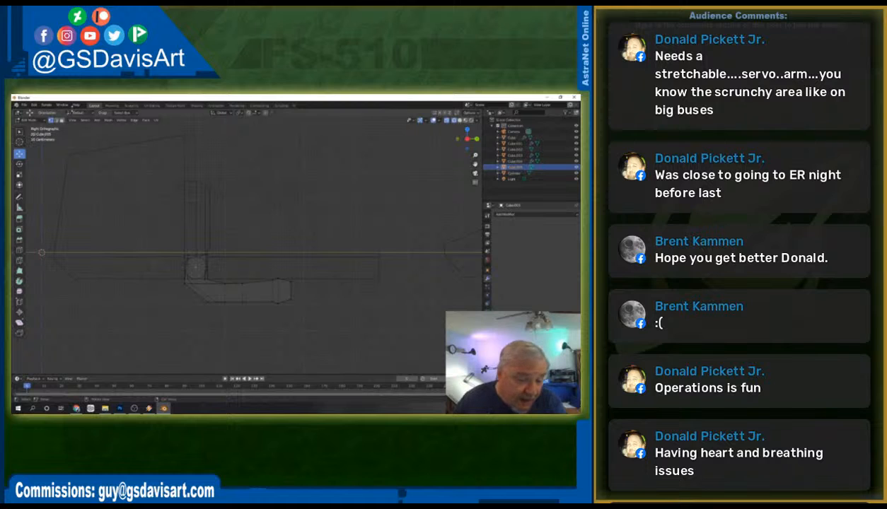
In Object Mode, add a torus mesh and move it just beyond the tip of the arm.
{"action": "left_click", "coordinate": [32, 120]}
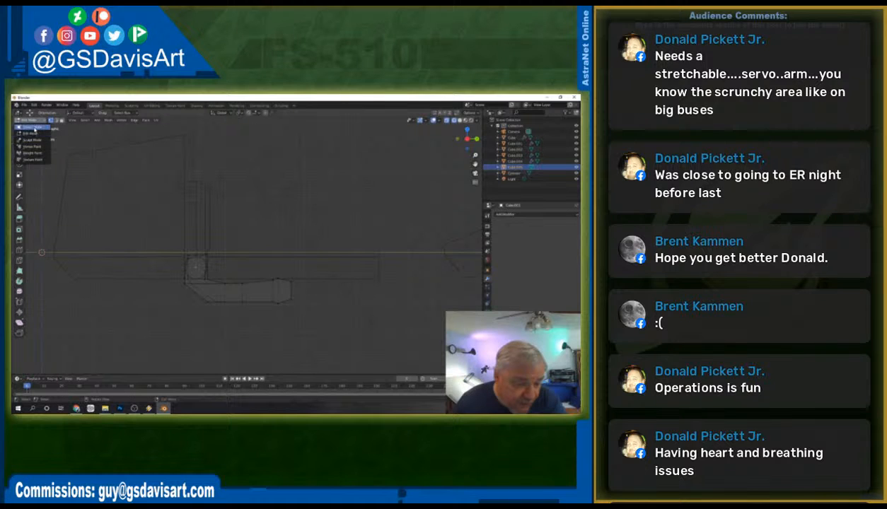
{"action": "left_click", "coordinate": [32, 126]}
{"action": "left_click", "coordinate": [78, 120]}
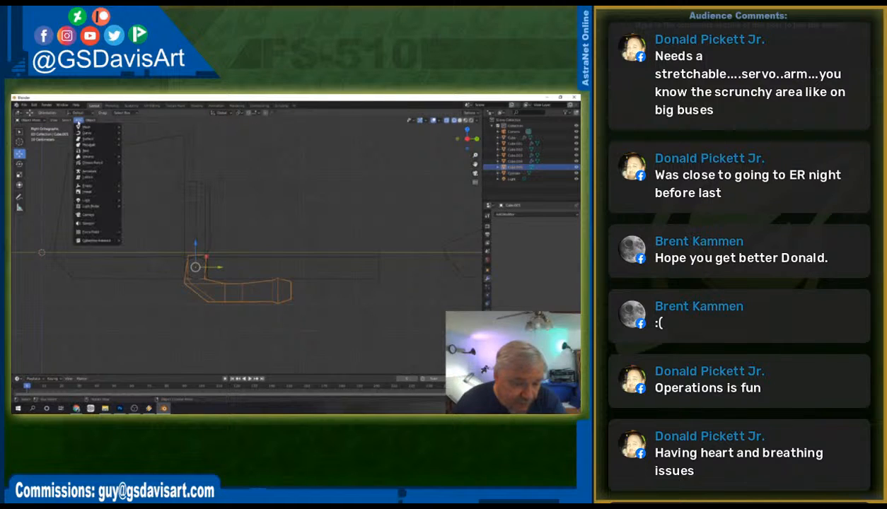
{"action": "mouse_move", "coordinate": [86, 126]}
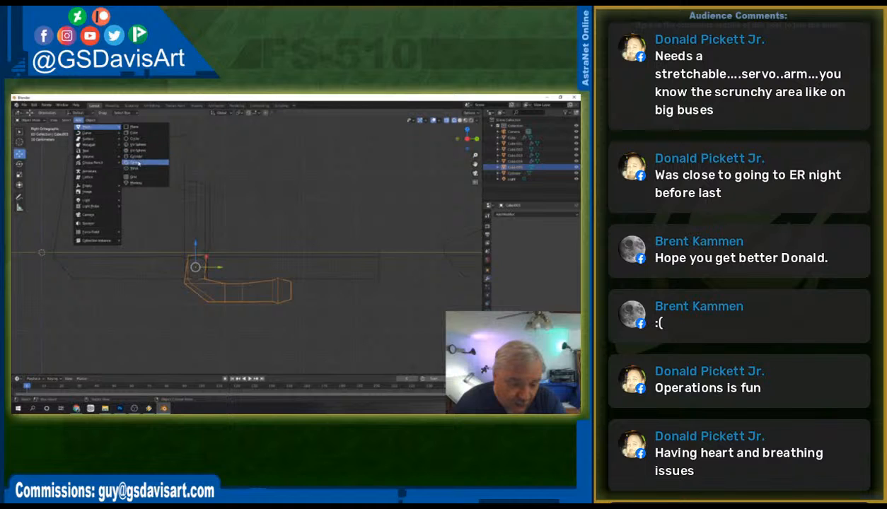
{"action": "left_click", "coordinate": [136, 168]}
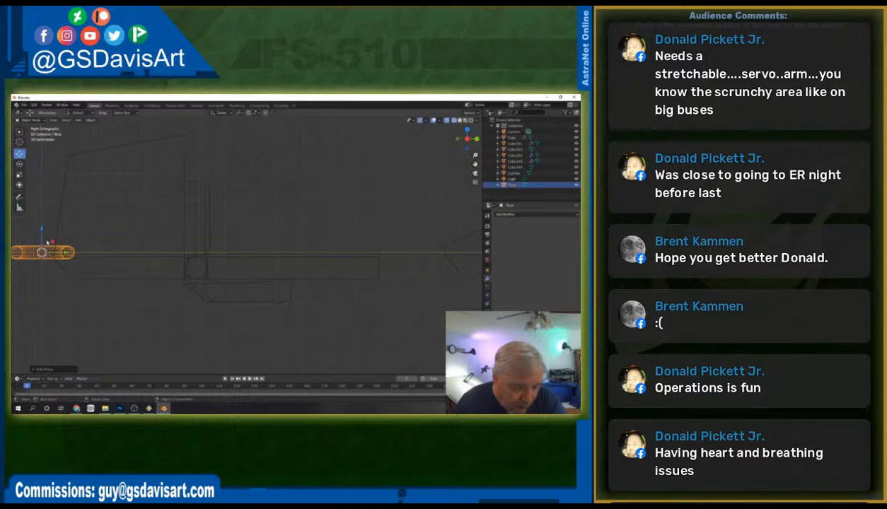
{"action": "key", "text": "g"}
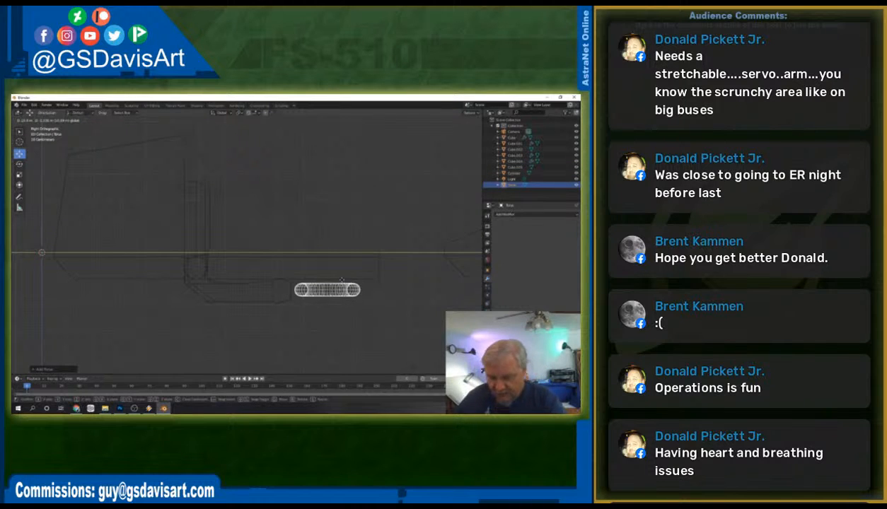
{"action": "left_click", "coordinate": [340, 284]}
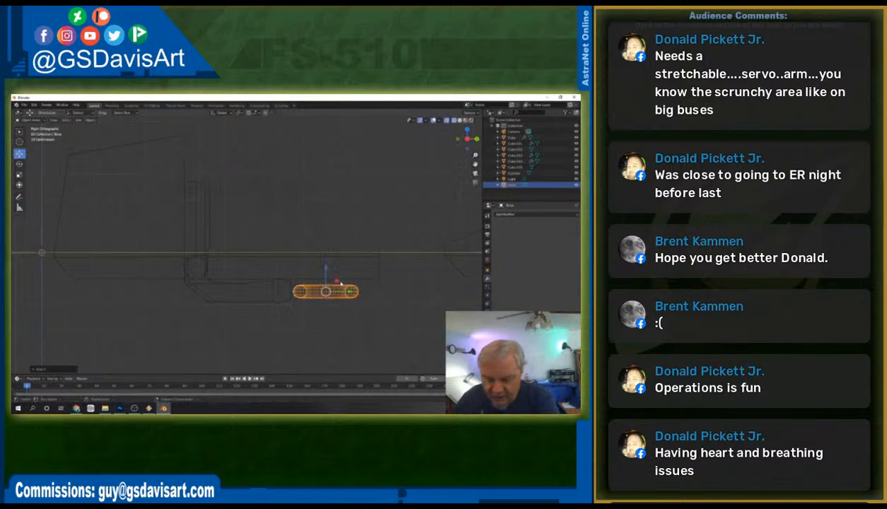
Rotate the torus about Y so it stands upright like a wheel, and scale it up slightly.
{"action": "left_click", "coordinate": [20, 164]}
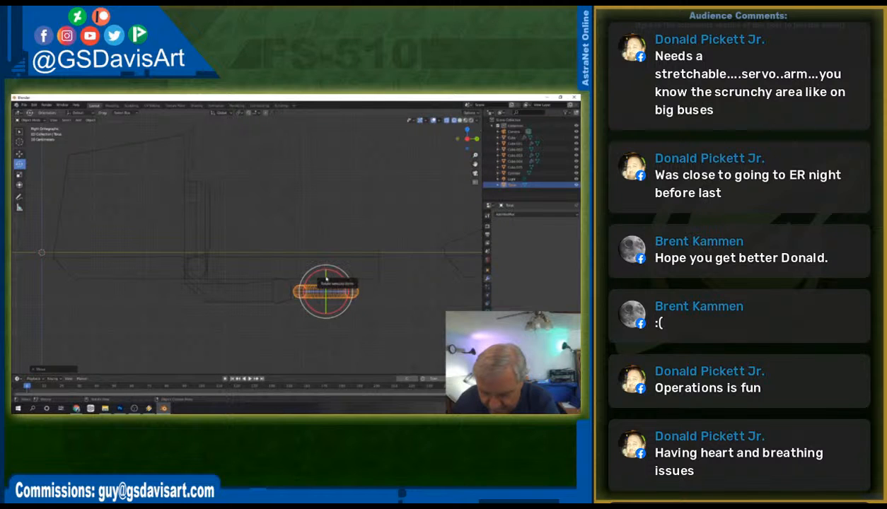
{"action": "key", "text": "r"}
{"action": "key", "text": "y"}
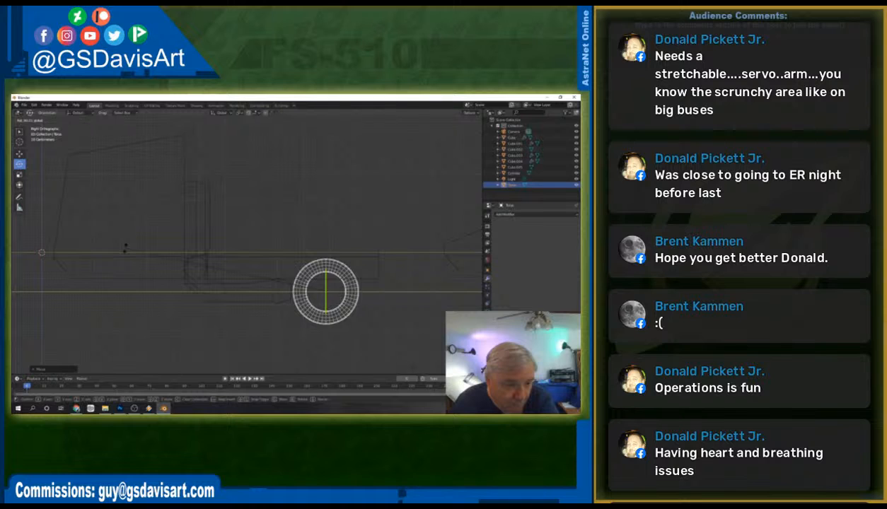
{"action": "left_click", "coordinate": [125, 247]}
{"action": "left_click", "coordinate": [19, 175]}
{"action": "left_click_drag", "start_coordinate": [337, 282], "coordinate": [341, 280]}
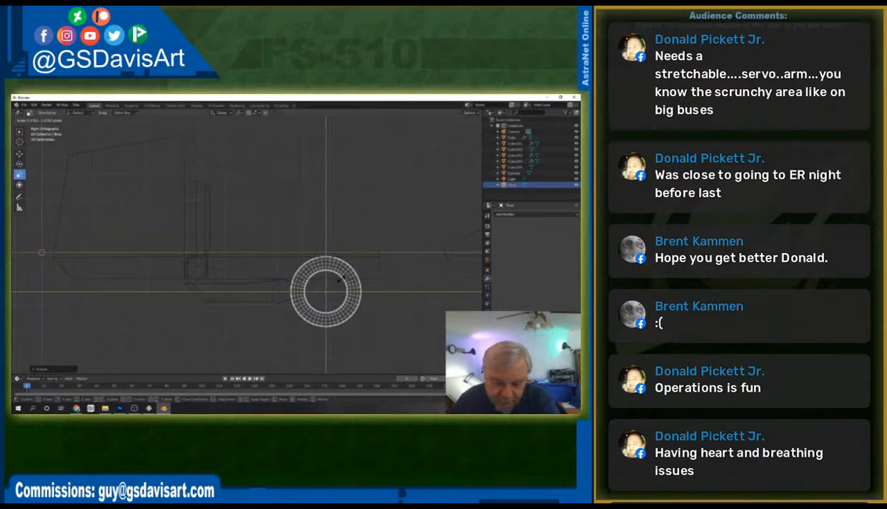
{"action": "left_click", "coordinate": [338, 280]}
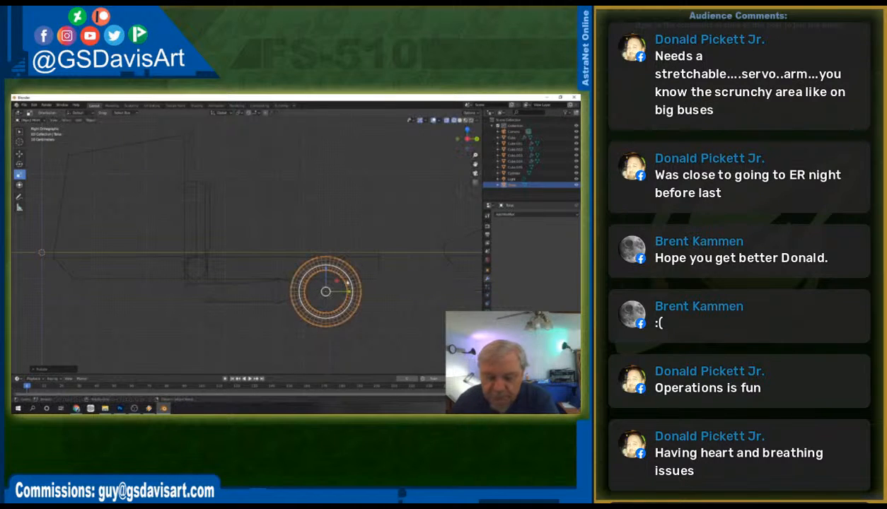
Move the upright torus along the arm so it overlaps the arm's tip in side view.
{"action": "left_click", "coordinate": [20, 153]}
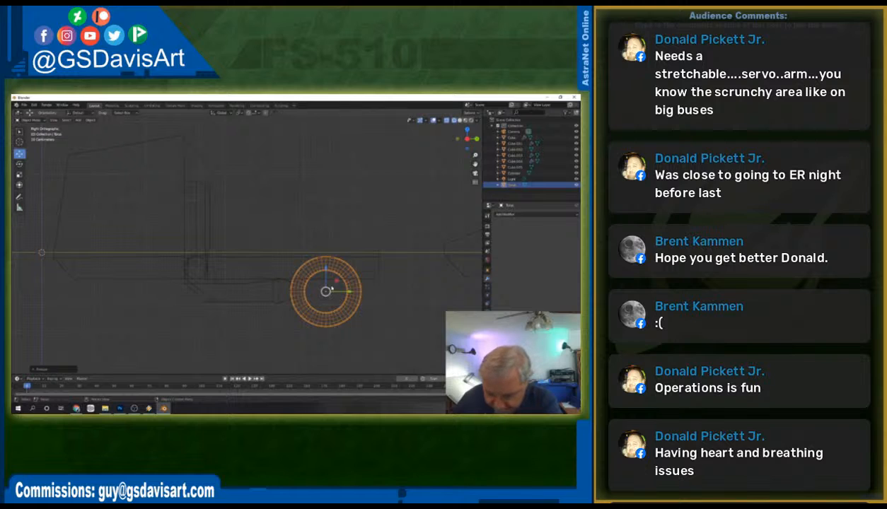
{"action": "key", "text": "g"}
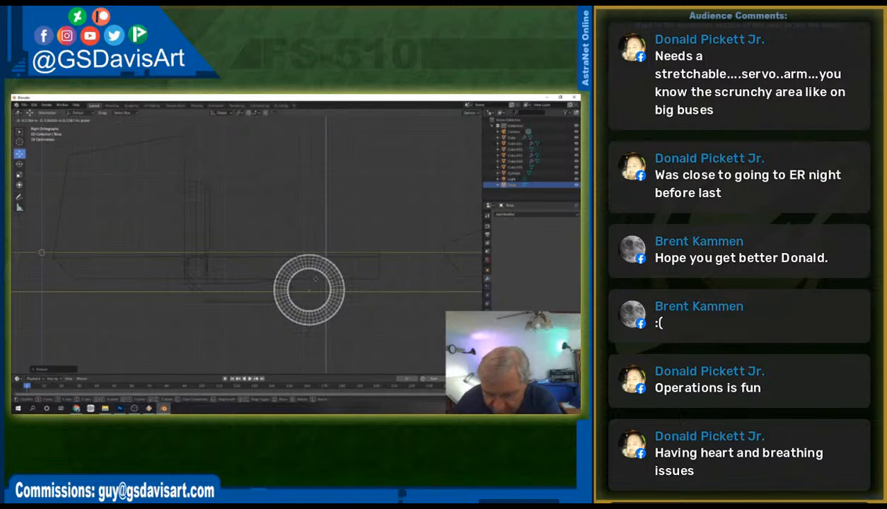
{"action": "left_click", "coordinate": [315, 279]}
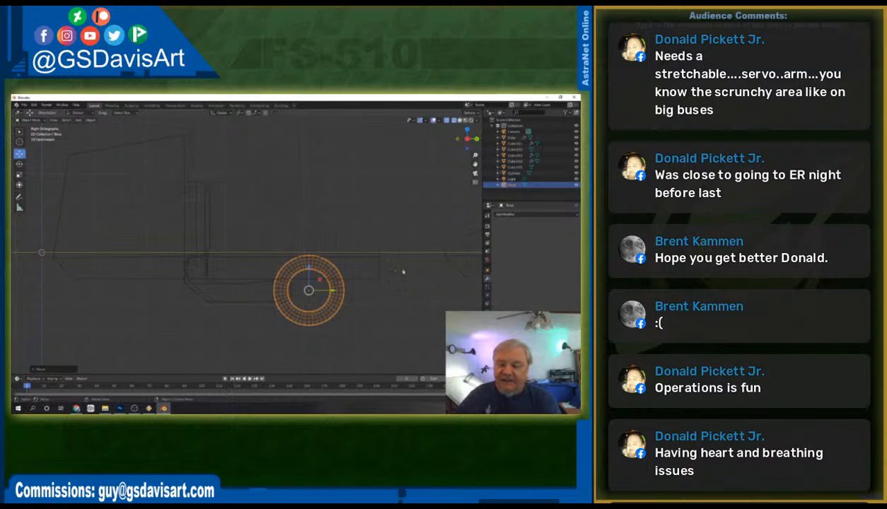
Move the torus along X from the model's centre to the side where the arm is.
{"action": "scroll", "coordinate": [389, 271], "scroll_direction": "down", "scroll_amount": 3}
{"action": "middle_click_drag", "start_coordinate": [444, 132], "coordinate": [285, 258]}
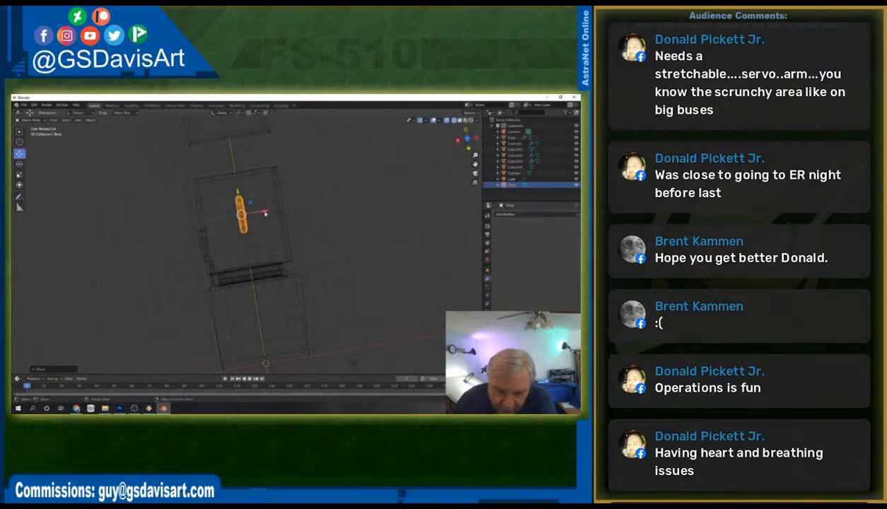
{"action": "key", "text": "g"}
{"action": "key", "text": "x"}
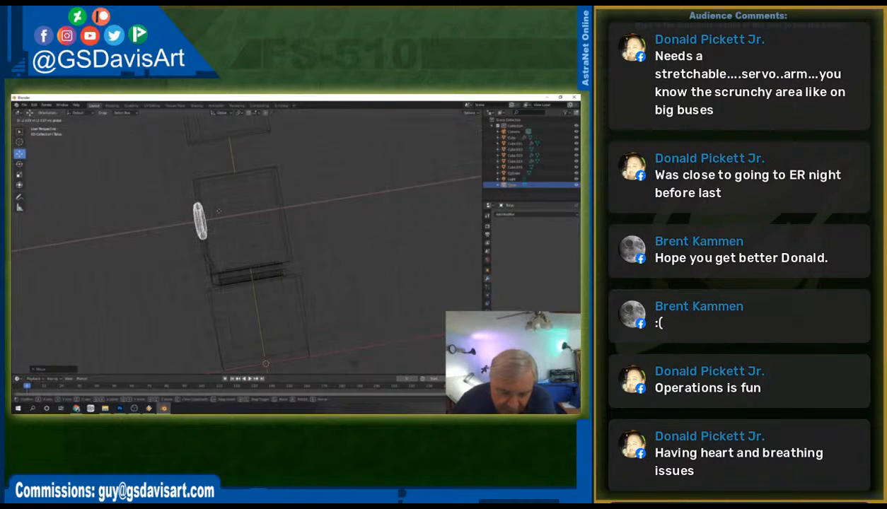
{"action": "left_click", "coordinate": [219, 212]}
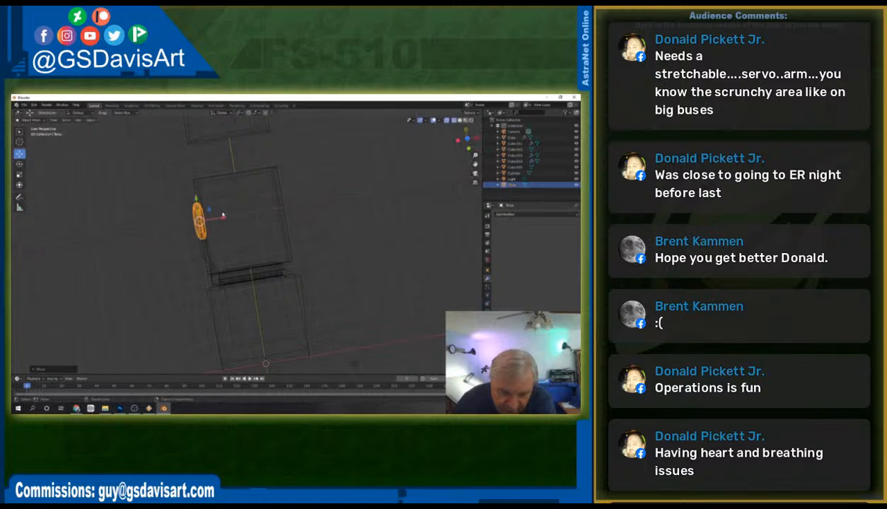
Inspect how the torus wheel sits against the arm in solid shading, and return to wireframe.
{"action": "middle_click_drag", "start_coordinate": [241, 283], "coordinate": [287, 225]}
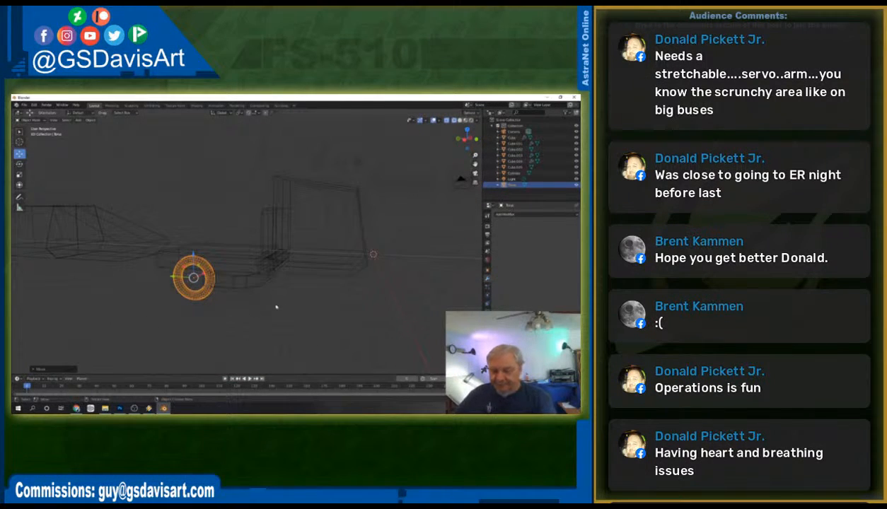
{"action": "left_click", "coordinate": [455, 120]}
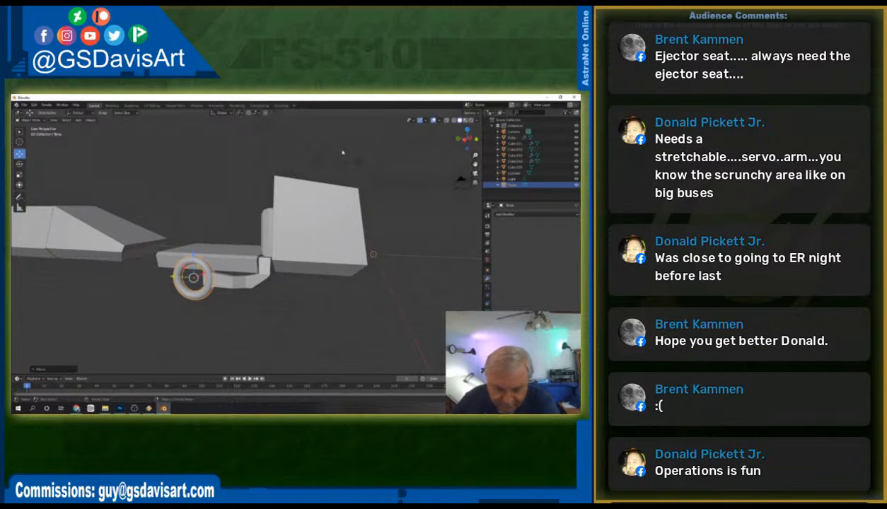
{"action": "scroll", "coordinate": [264, 259], "scroll_direction": "up", "scroll_amount": 4}
{"action": "middle_click_drag", "start_coordinate": [256, 261], "coordinate": [161, 304]}
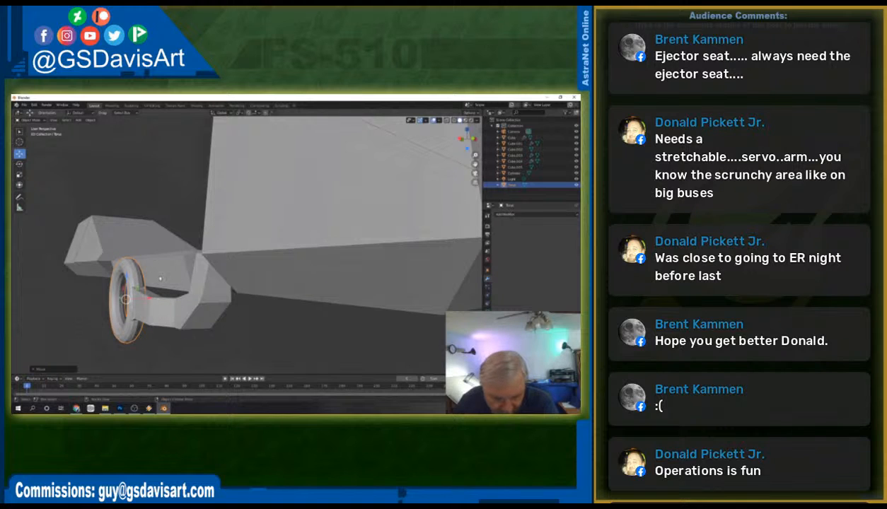
{"action": "left_click", "coordinate": [443, 119]}
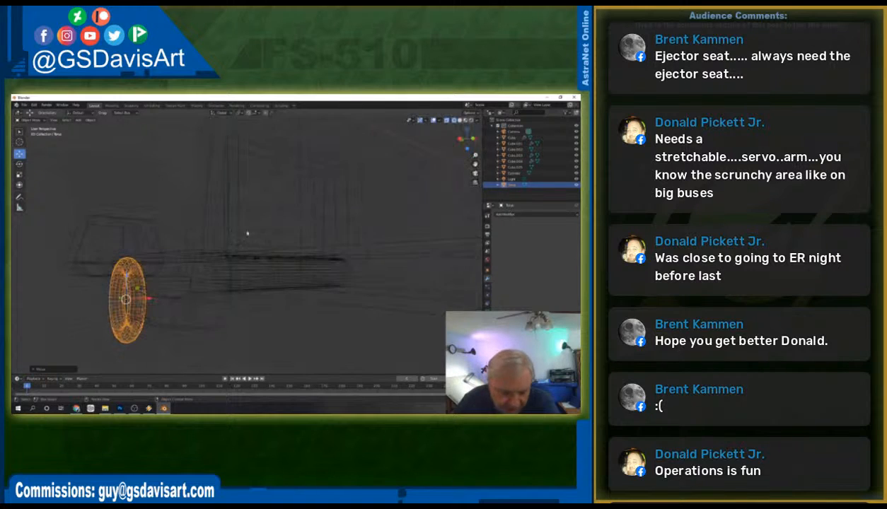
Enter Edit Mode on the arm and raise the upper vertices of its horizontal section slightly along Z.
{"action": "left_click", "coordinate": [204, 309]}
{"action": "left_click", "coordinate": [180, 305]}
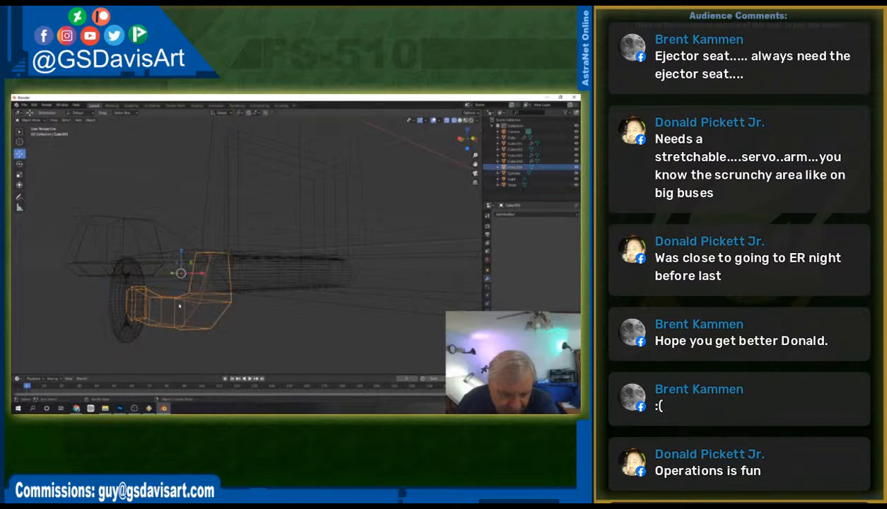
{"action": "left_click", "coordinate": [28, 121]}
{"action": "left_click", "coordinate": [35, 131]}
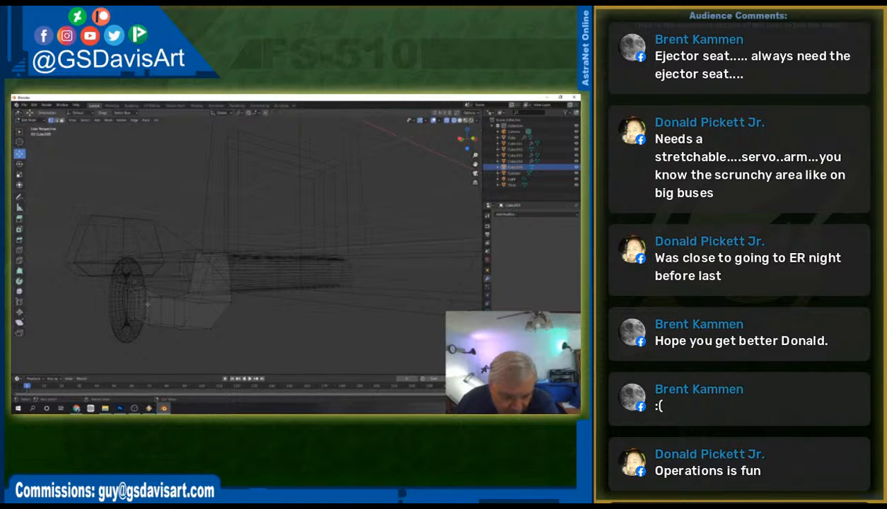
{"action": "left_click_drag", "start_coordinate": [147, 305], "coordinate": [167, 261]}
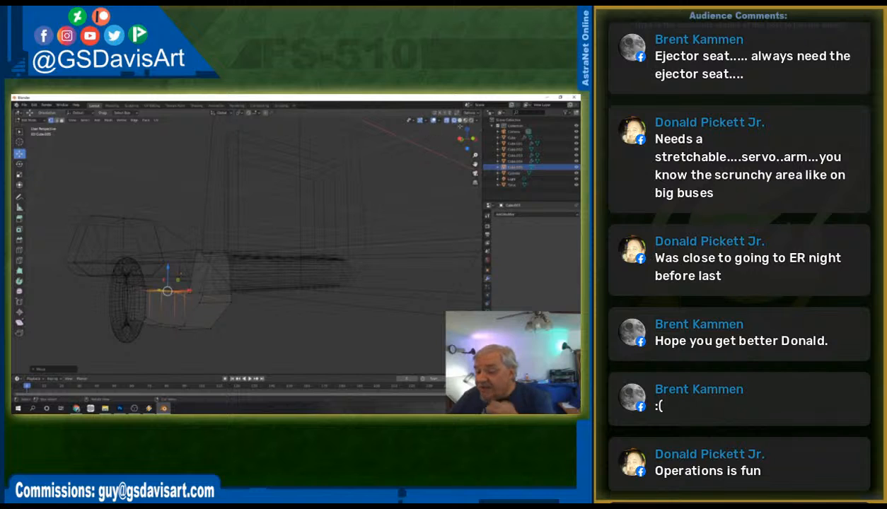
In side view, select the upper vertices at the arm's inner bend and adjust their position slightly.
{"action": "left_click", "coordinate": [462, 138]}
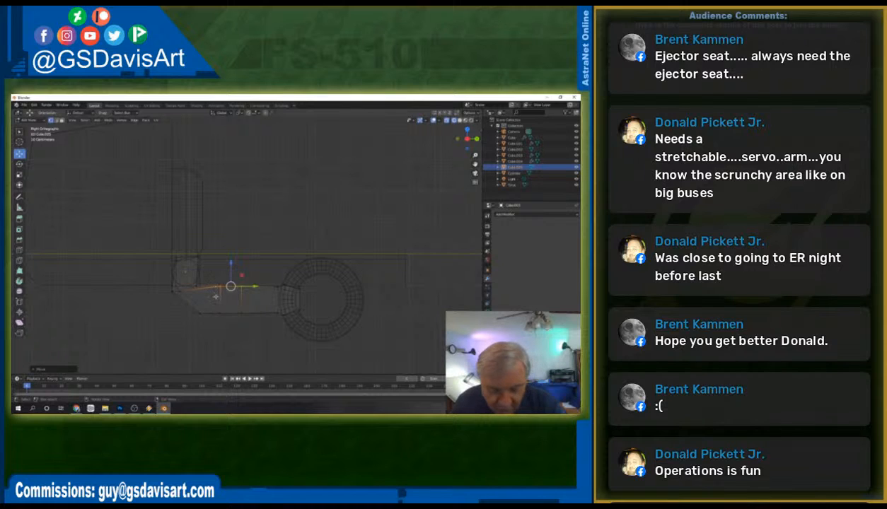
{"action": "left_click_drag", "start_coordinate": [279, 284], "coordinate": [277, 258]}
{"action": "left_click_drag", "start_coordinate": [233, 299], "coordinate": [203, 291]}
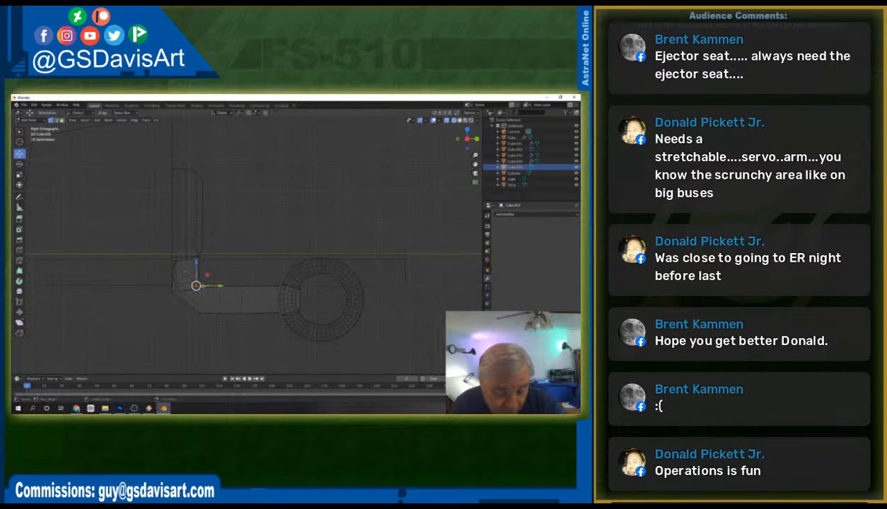
{"action": "key", "text": "g"}
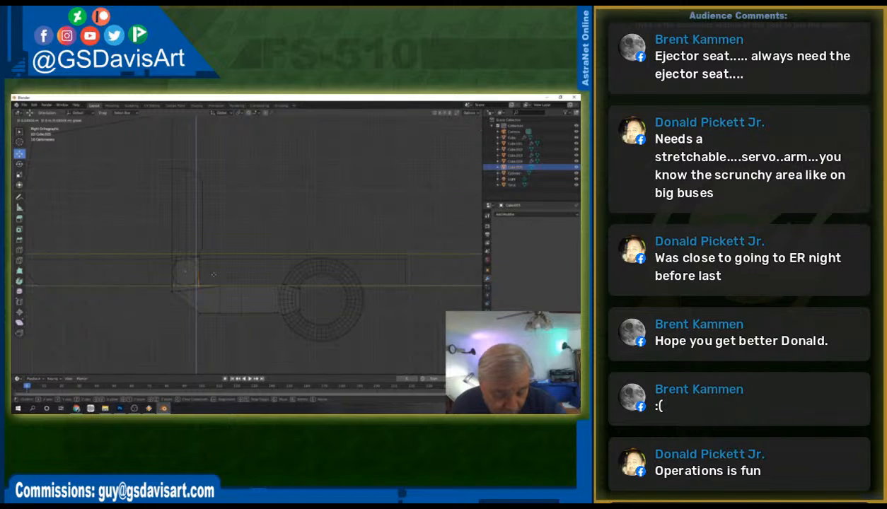
{"action": "left_click", "coordinate": [210, 248]}
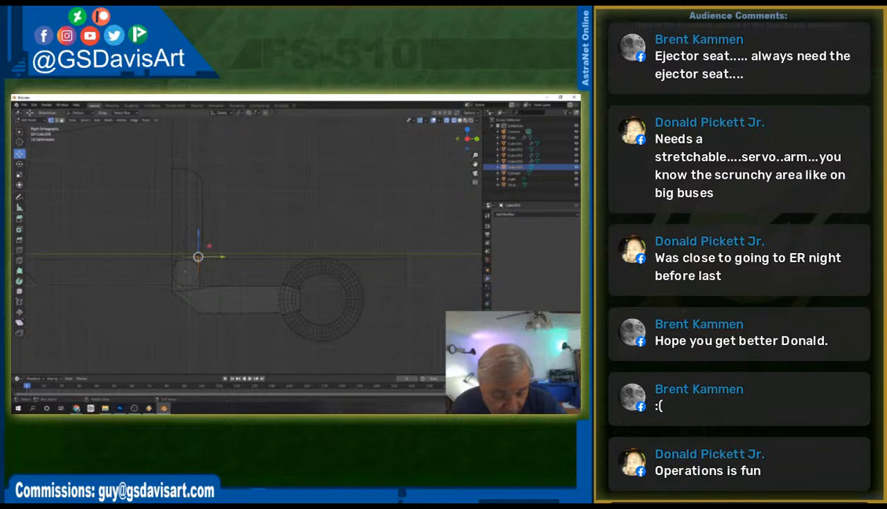
Fine-tune the two upper corners of the arm's mounting end with small moves in side view, mainly along Z.
{"action": "key", "text": "g"}
{"action": "key", "text": "z"}
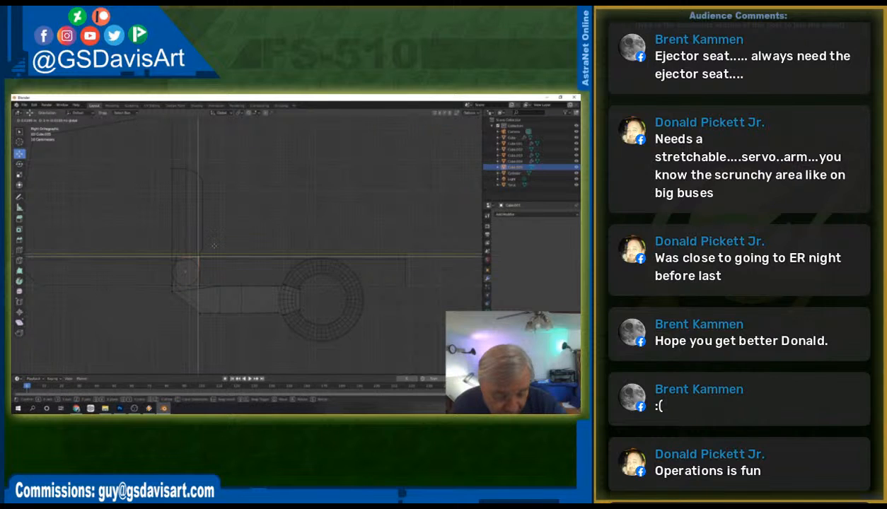
{"action": "left_click", "coordinate": [214, 246]}
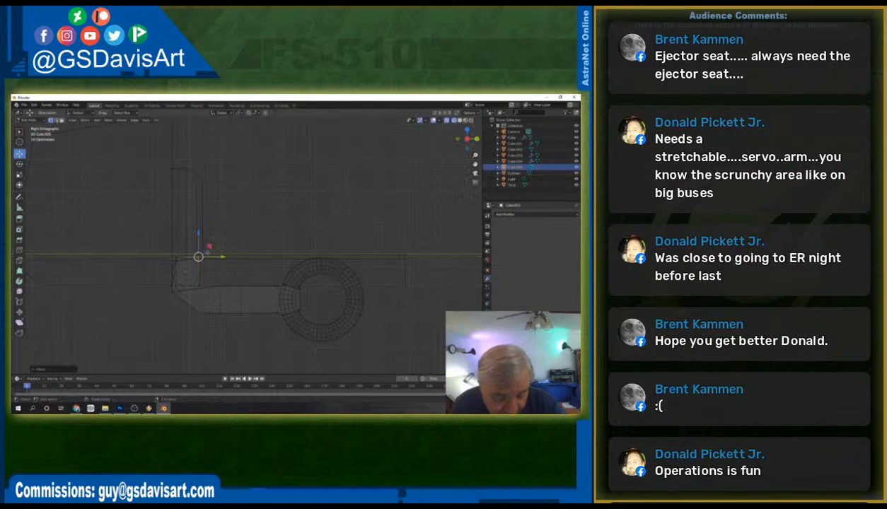
{"action": "left_click", "coordinate": [177, 256]}
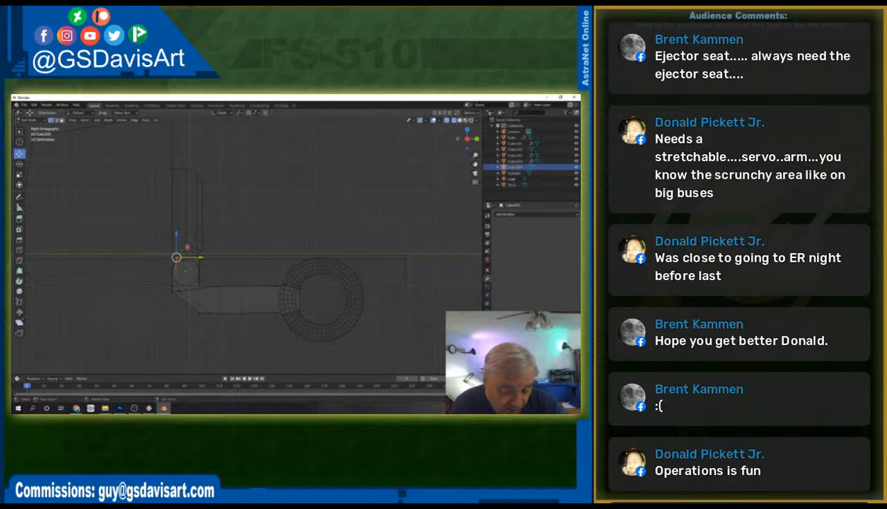
{"action": "key", "text": "g"}
{"action": "key", "text": "z"}
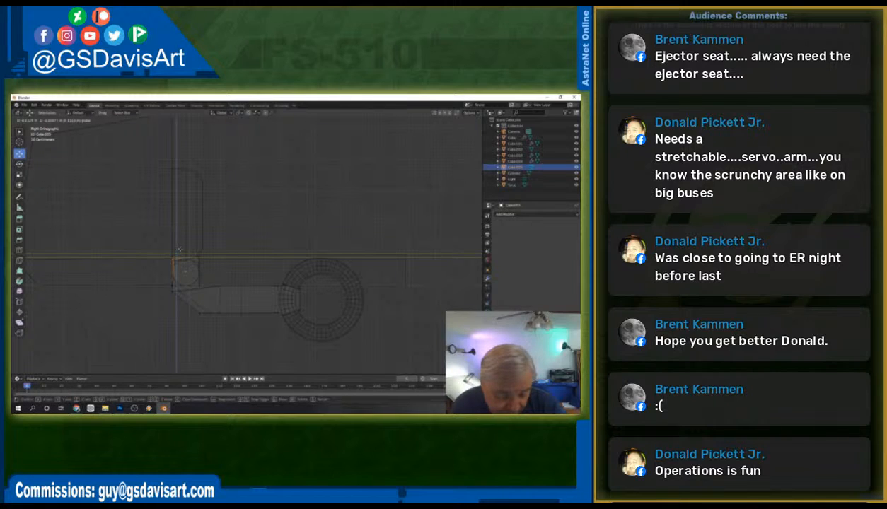
{"action": "left_click", "coordinate": [179, 248]}
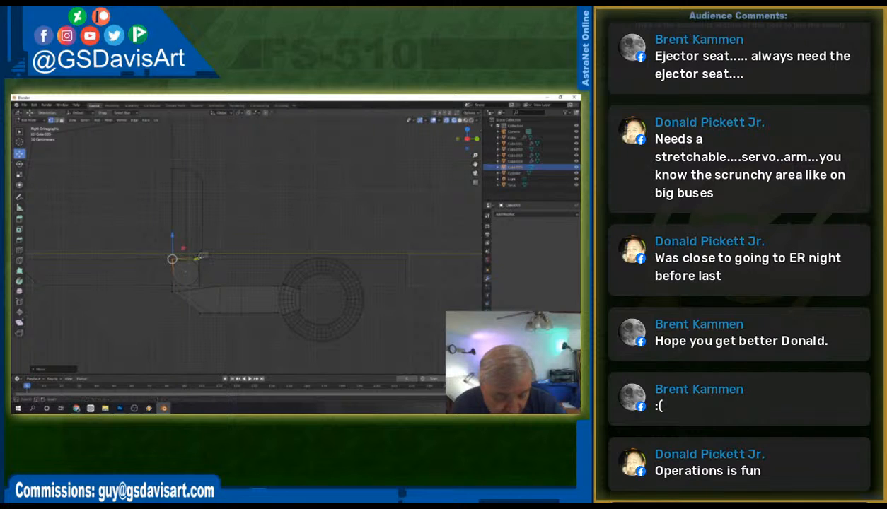
{"action": "left_click", "coordinate": [198, 257]}
{"action": "key", "text": "g"}
{"action": "key", "text": "z"}
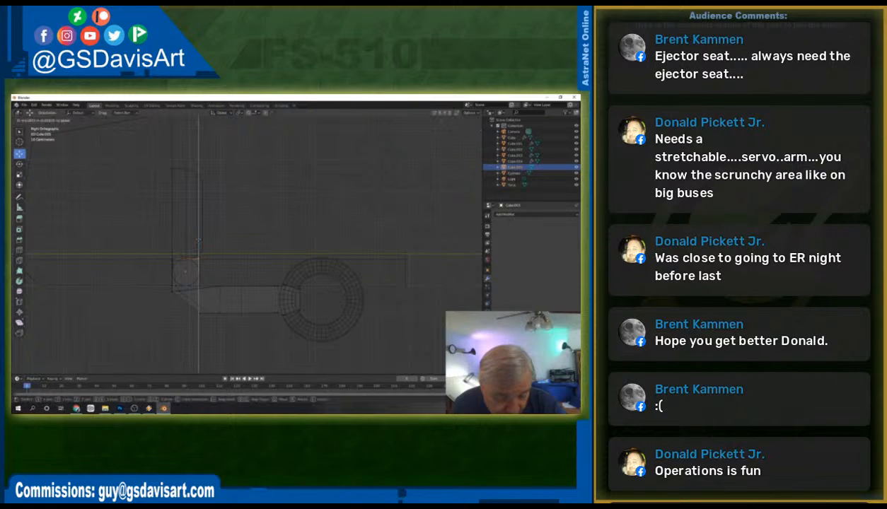
{"action": "left_click", "coordinate": [200, 238]}
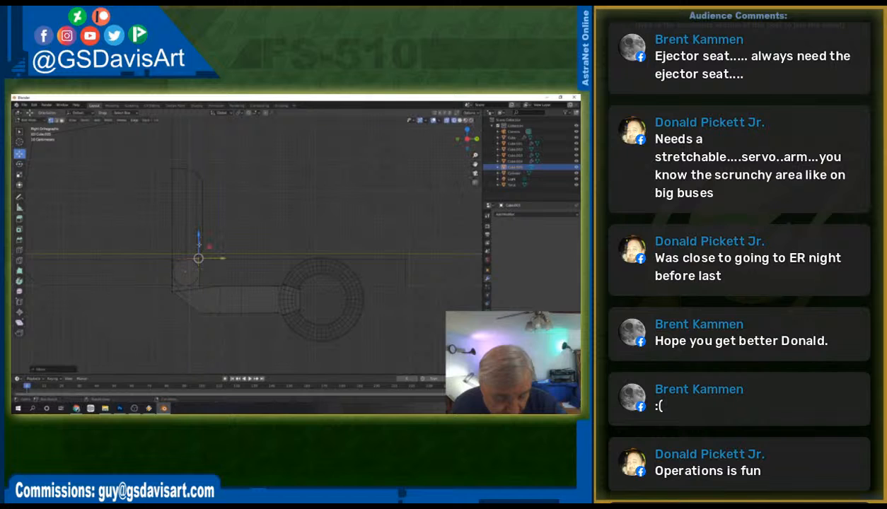
Examine the reshaped arm and wheel in solid shading, and return to wireframe to check them from the side.
{"action": "scroll", "coordinate": [176, 297], "scroll_direction": "up", "scroll_amount": 2}
{"action": "middle_click_drag", "start_coordinate": [141, 316], "coordinate": [309, 286]}
{"action": "scroll", "coordinate": [267, 321], "scroll_direction": "down", "scroll_amount": 4}
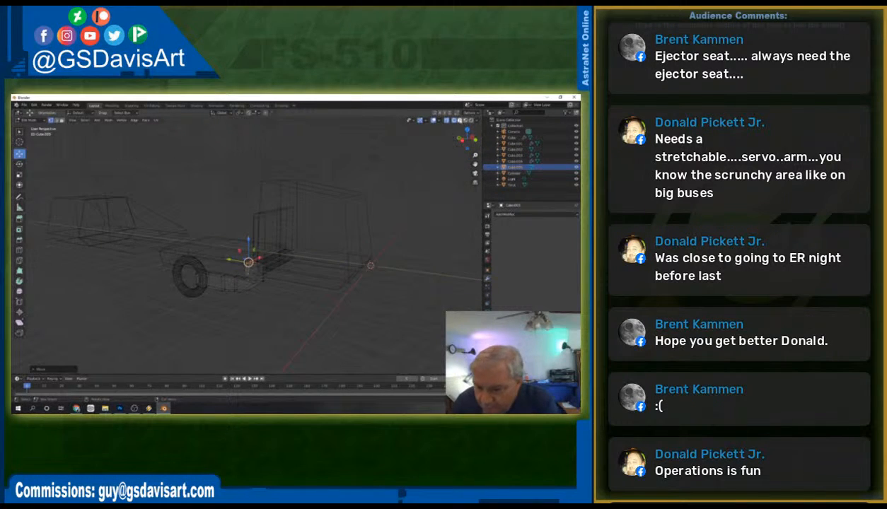
{"action": "left_click", "coordinate": [453, 120]}
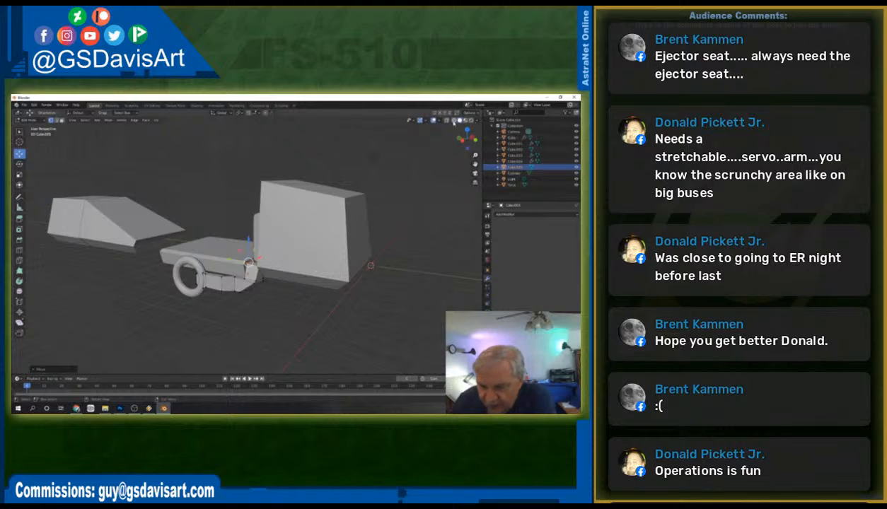
{"action": "left_click", "coordinate": [447, 120]}
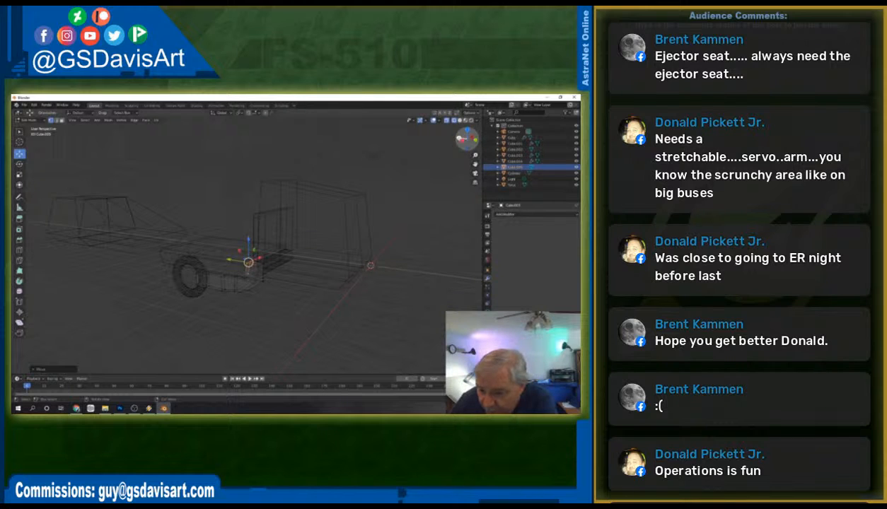
{"action": "left_click", "coordinate": [453, 136]}
{"action": "left_click", "coordinate": [457, 139]}
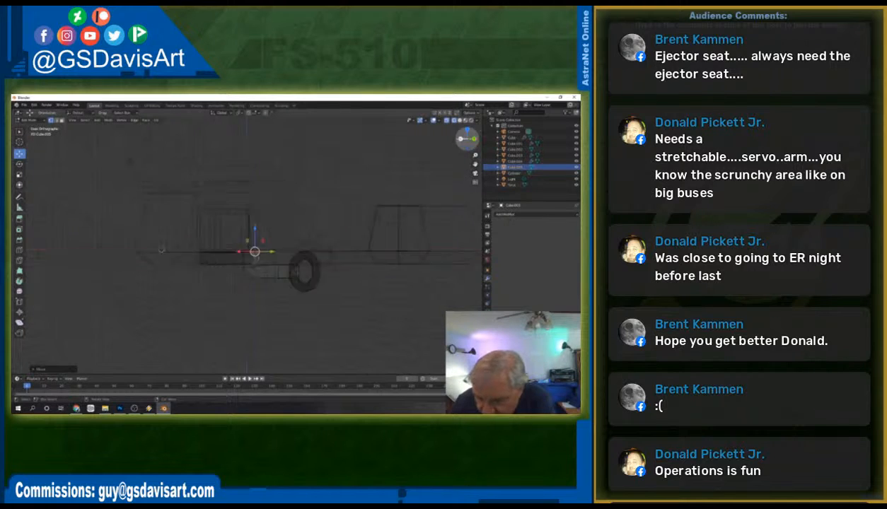
{"action": "scroll", "coordinate": [240, 285], "scroll_direction": "up", "scroll_amount": 2}
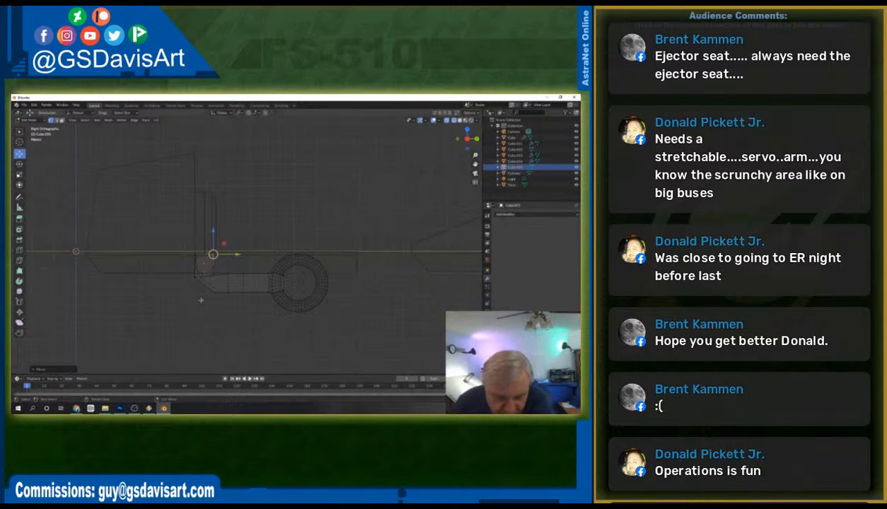
{"action": "scroll", "coordinate": [205, 298], "scroll_direction": "up", "scroll_amount": 3}
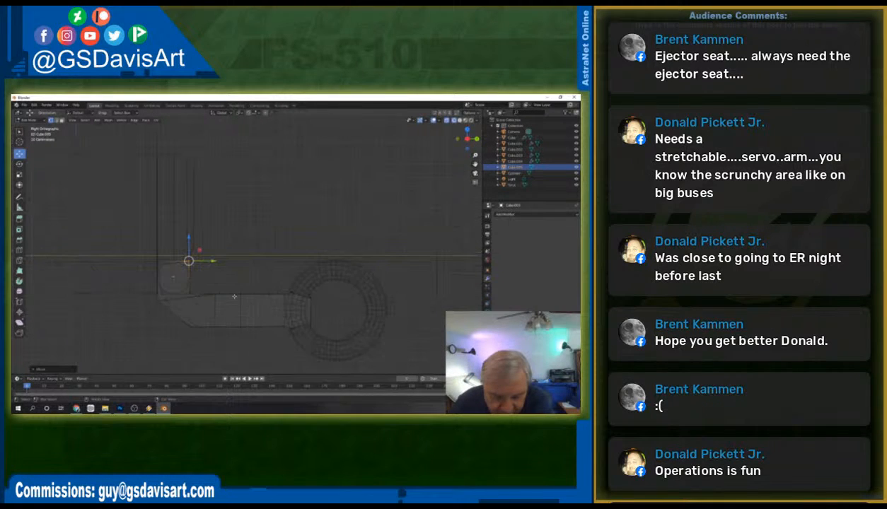
{"action": "middle_click_drag", "start_coordinate": [196, 299], "coordinate": [278, 302]}
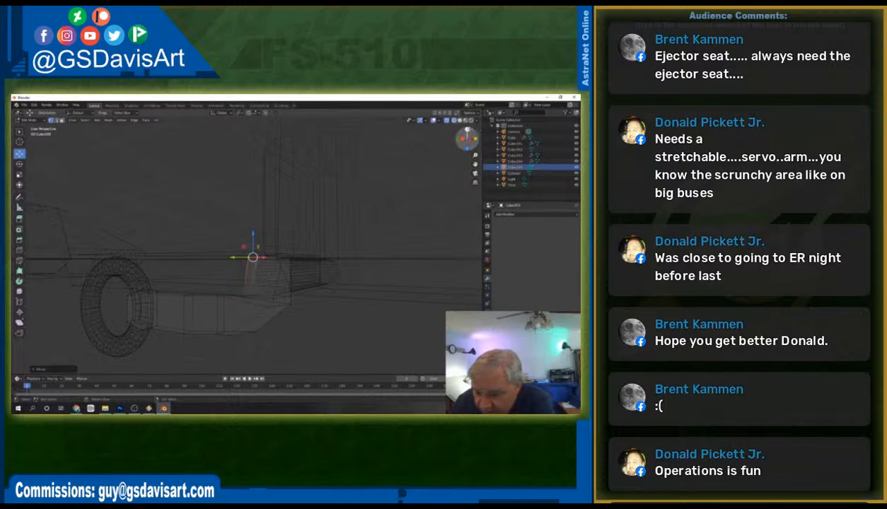
In top view, move the middle vertices of the arm's slanted section outward along X to straighten its outline.
{"action": "left_click", "coordinate": [466, 132]}
{"action": "scroll", "coordinate": [152, 244], "scroll_direction": "up", "scroll_amount": 2}
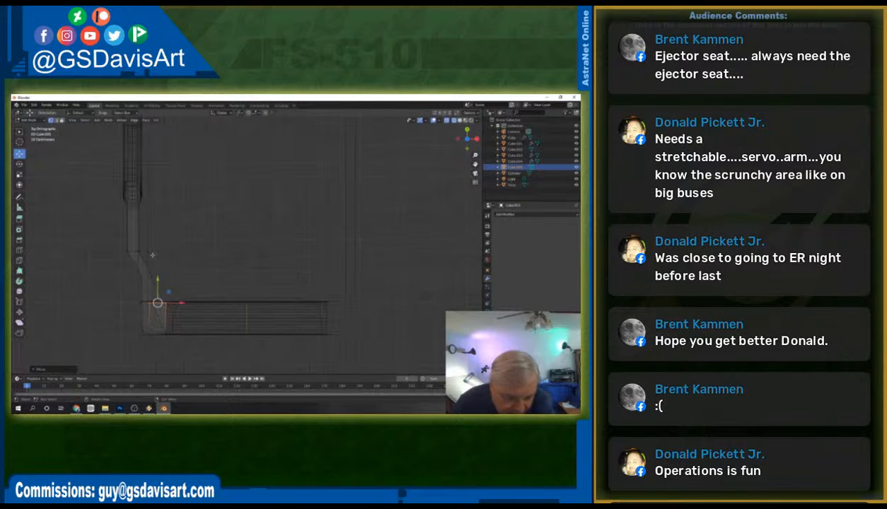
{"action": "left_click", "coordinate": [145, 275]}
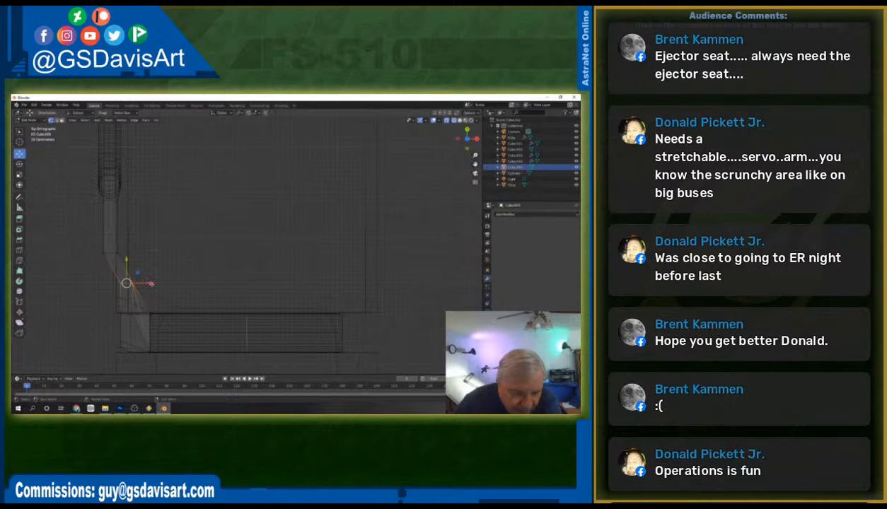
{"action": "key", "text": "g"}
{"action": "key", "text": "x"}
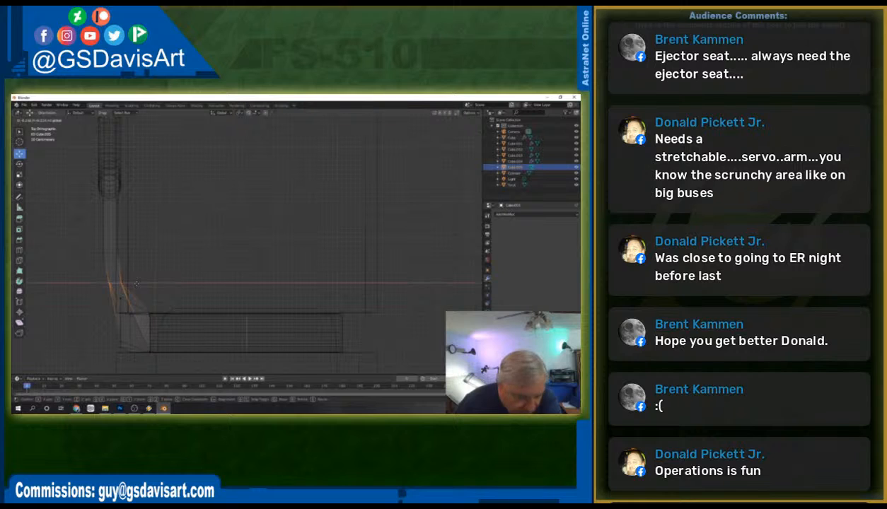
{"action": "left_click", "coordinate": [138, 284]}
Reposition the outer corner vertices of the arm's mounting end, and shift the inner vertices at the wheel tip along X.
{"action": "left_click_drag", "start_coordinate": [168, 251], "coordinate": [153, 284]}
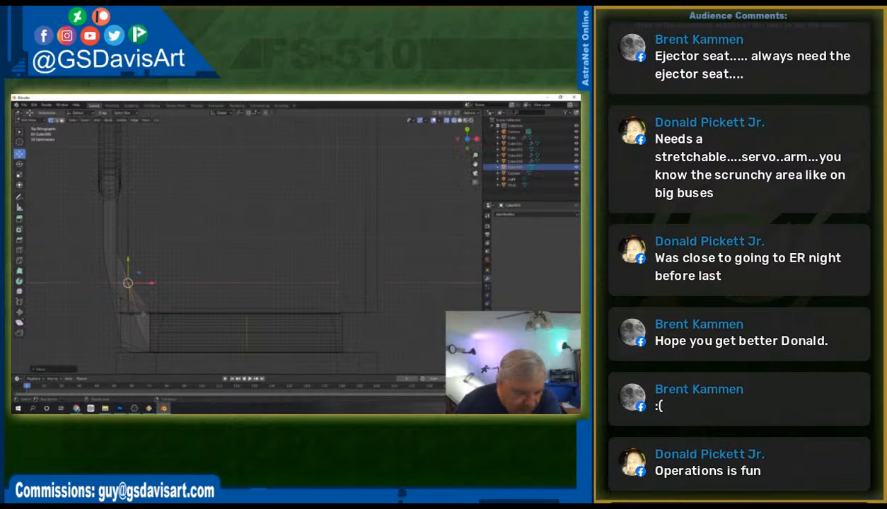
{"action": "left_click", "coordinate": [121, 346]}
{"action": "left_click_drag", "start_coordinate": [121, 322], "coordinate": [121, 314]}
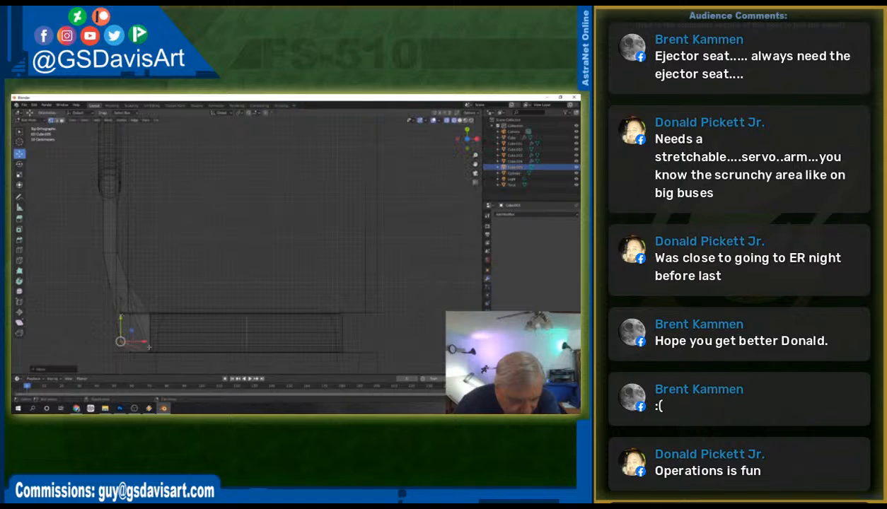
{"action": "left_click_drag", "start_coordinate": [146, 342], "coordinate": [149, 342]}
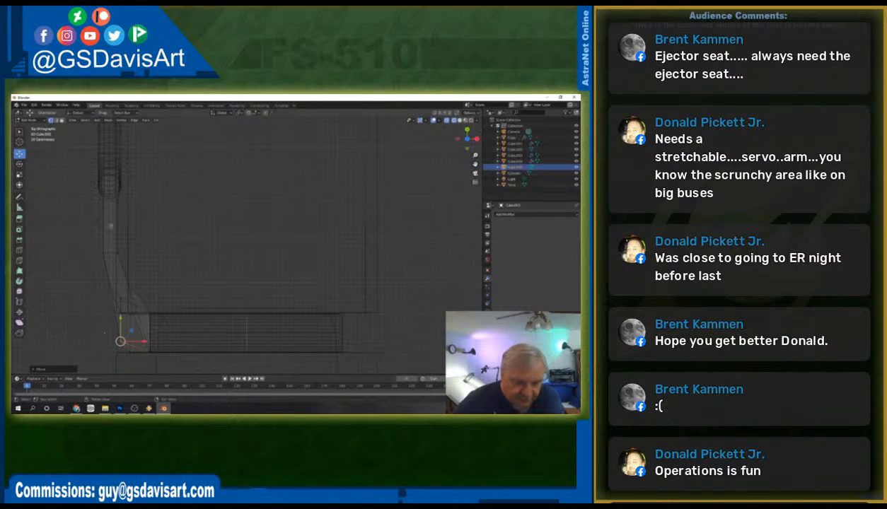
{"action": "left_click_drag", "start_coordinate": [92, 164], "coordinate": [147, 181]}
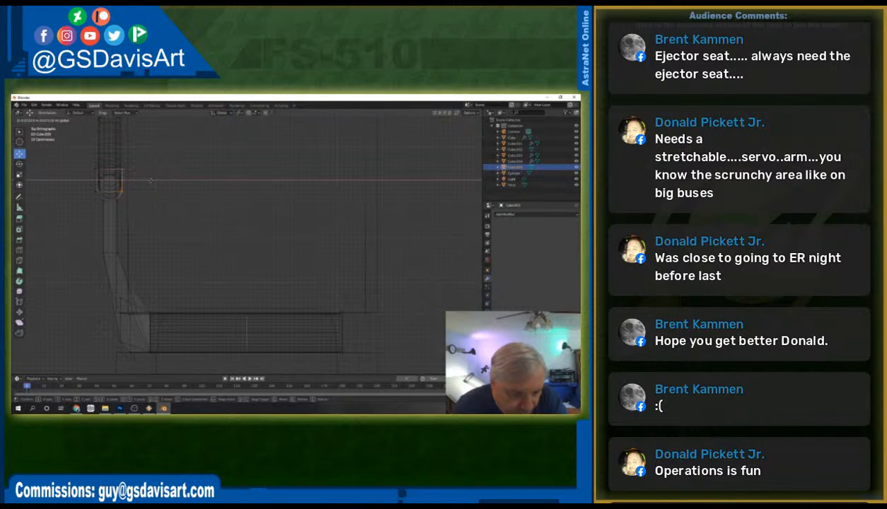
{"action": "left_click", "coordinate": [151, 180]}
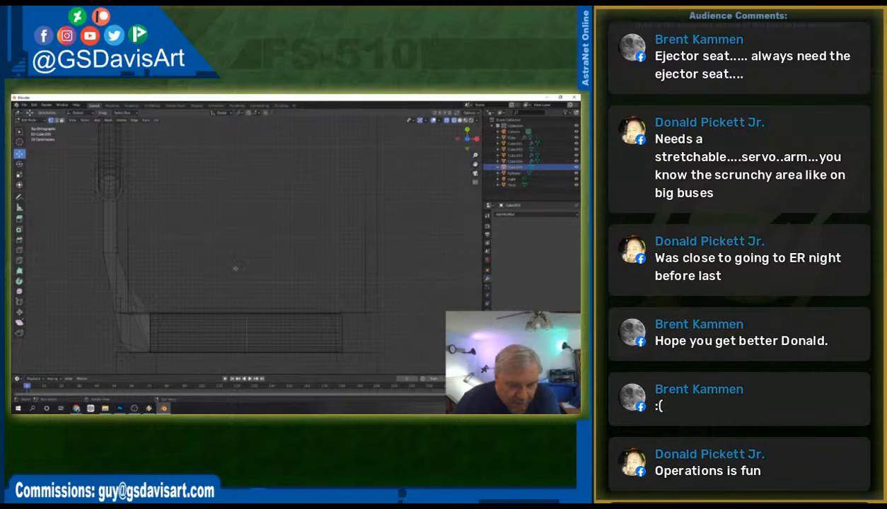
Examine the adjusted arm and wheel in solid shading from the side, above and behind the vehicle.
{"action": "middle_click_drag", "start_coordinate": [212, 267], "coordinate": [227, 288]}
{"action": "scroll", "coordinate": [228, 288], "scroll_direction": "down", "scroll_amount": 3}
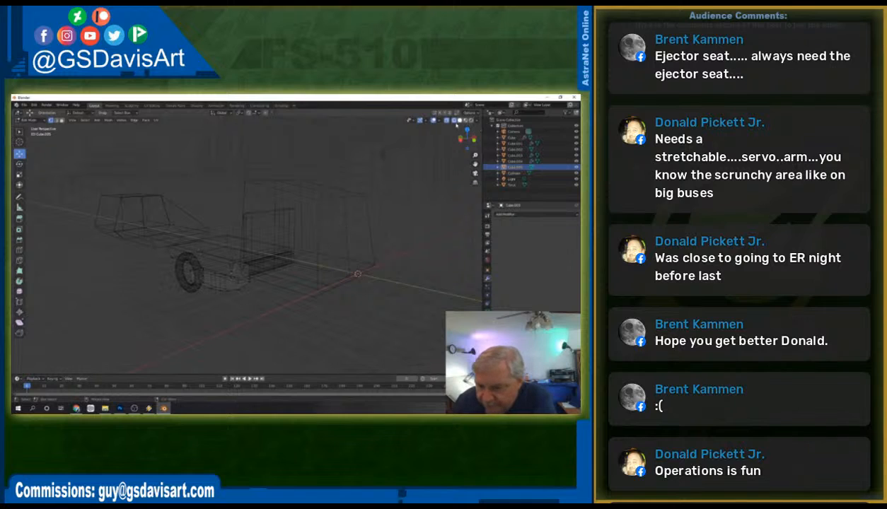
{"action": "key", "text": "shift+z"}
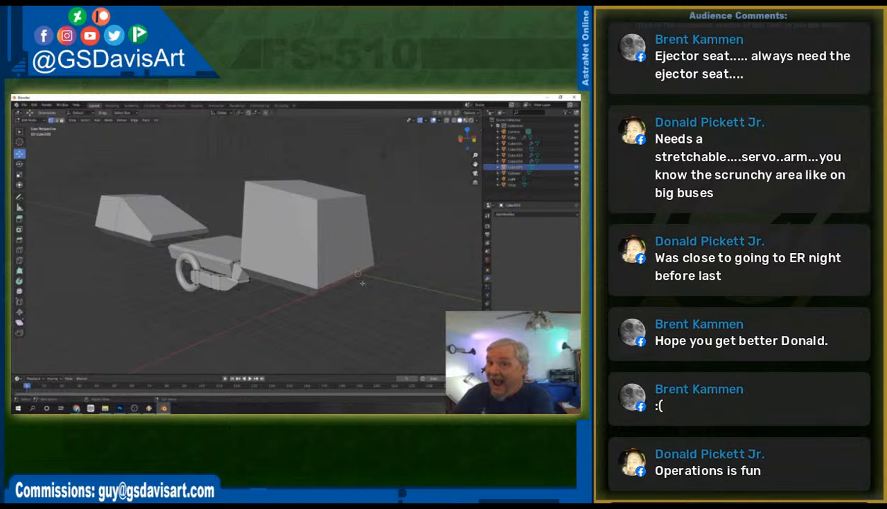
{"action": "middle_click_drag", "start_coordinate": [297, 248], "coordinate": [236, 218]}
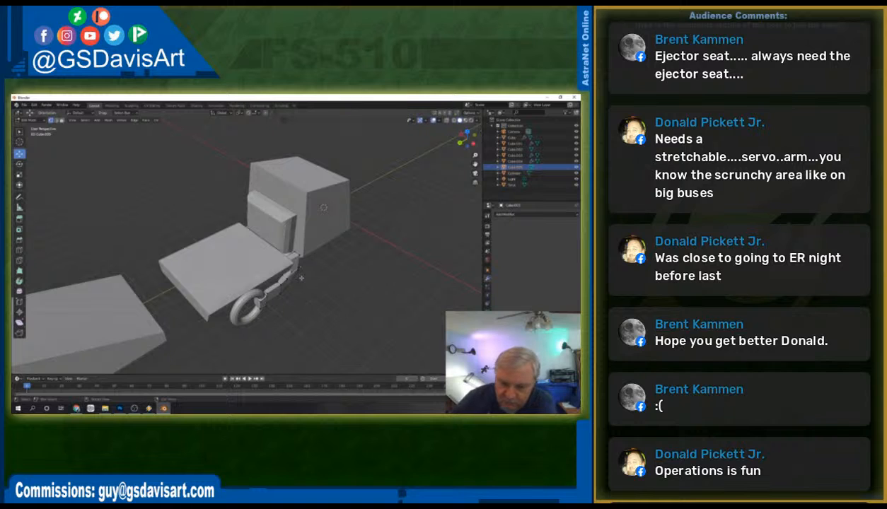
{"action": "scroll", "coordinate": [341, 268], "scroll_direction": "down", "scroll_amount": 2}
{"action": "middle_click_drag", "start_coordinate": [304, 270], "coordinate": [274, 274]}
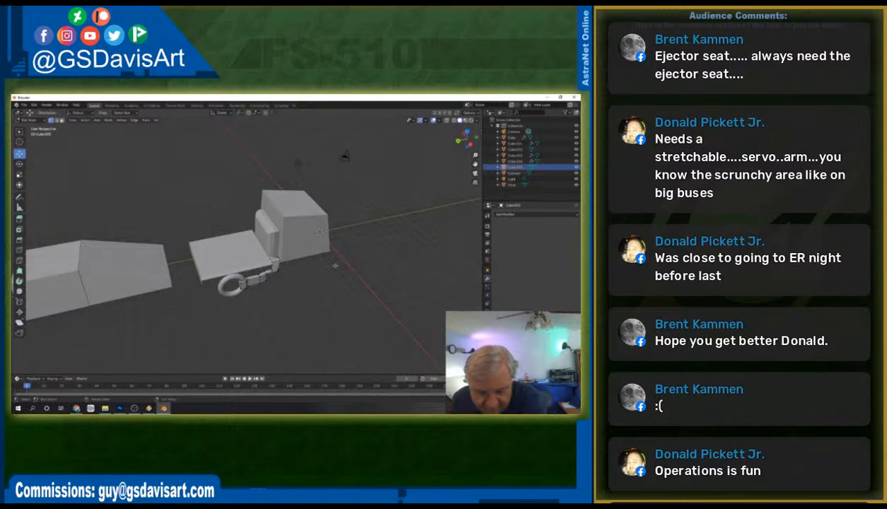
Return to Object Mode, paste a copy of the wheel arm, and move it to the vehicle's opposite side in top view.
{"action": "left_click", "coordinate": [31, 121]}
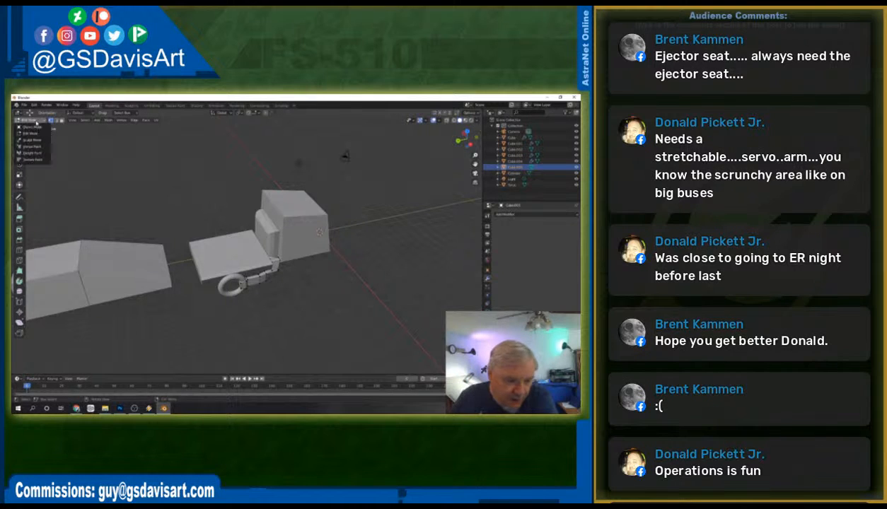
{"action": "left_click", "coordinate": [32, 128]}
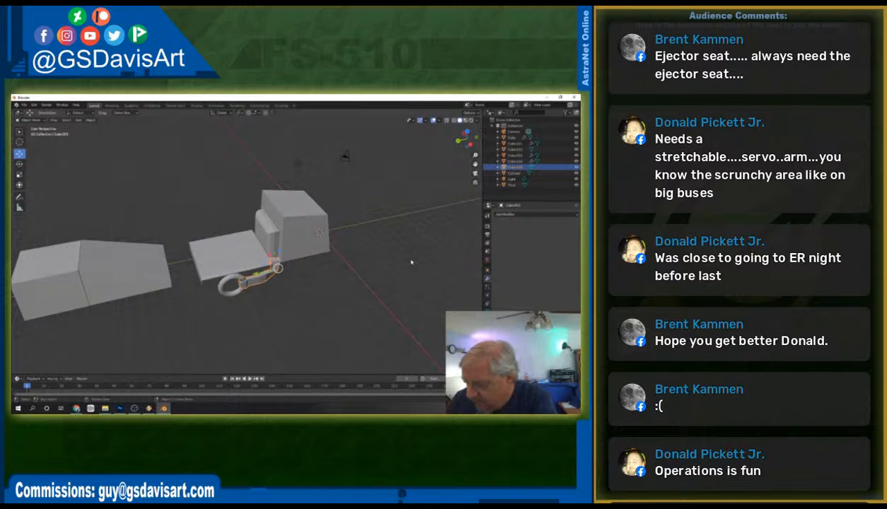
{"action": "key", "text": "ctrl+v"}
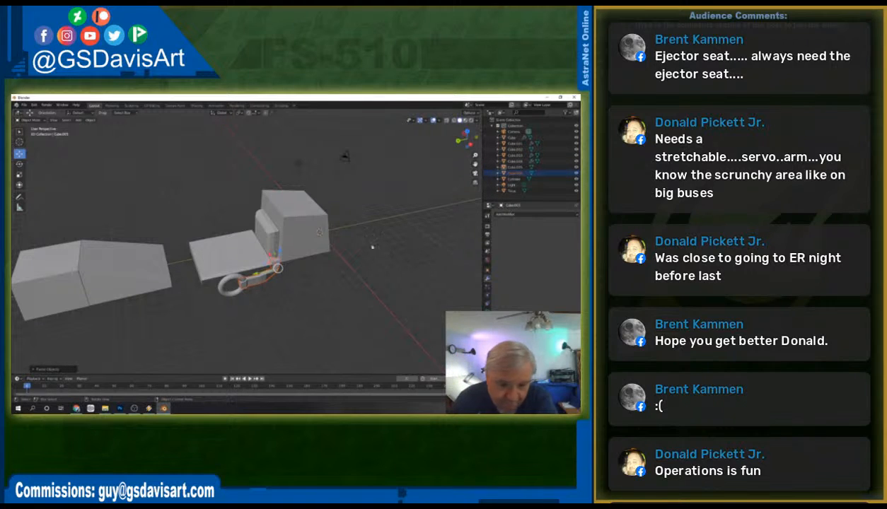
{"action": "left_click", "coordinate": [467, 132]}
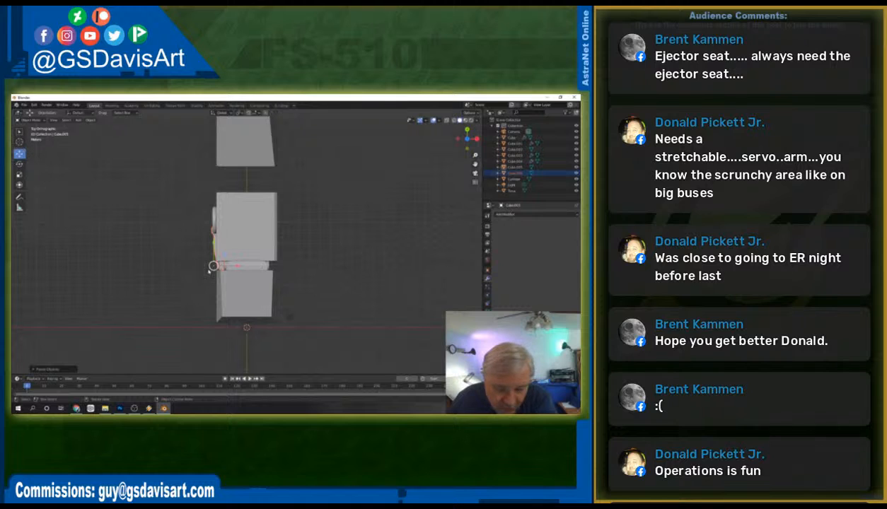
{"action": "key", "text": "g"}
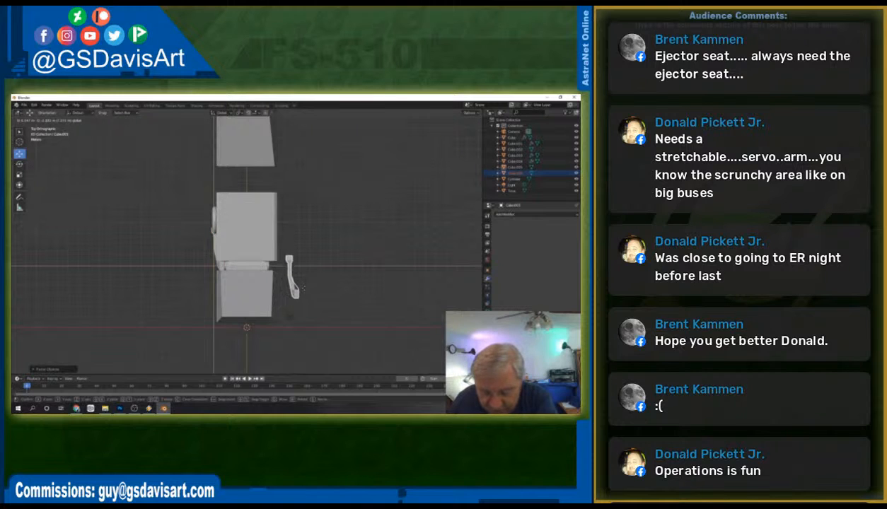
{"action": "left_click", "coordinate": [304, 288]}
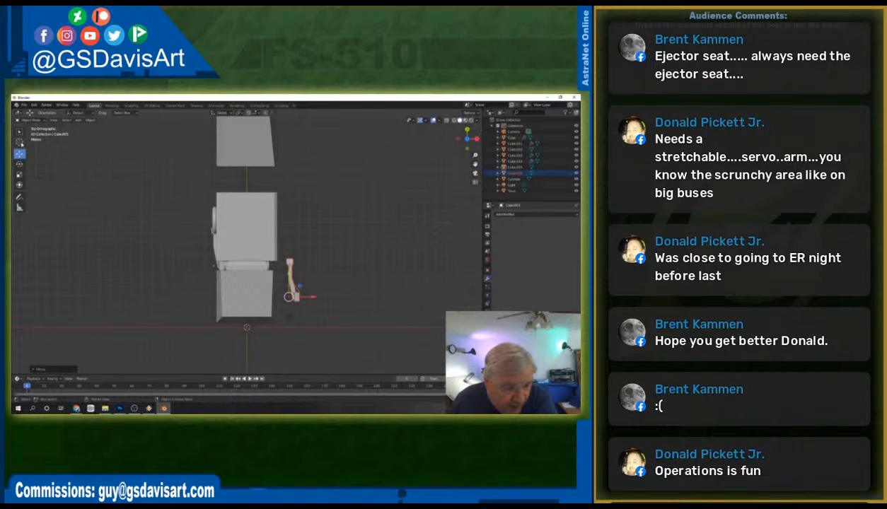
Rotate the arm copy about Z to point toward the vehicle's front, and move it against the side of the cab.
{"action": "left_click", "coordinate": [19, 164]}
{"action": "left_click_drag", "start_coordinate": [298, 281], "coordinate": [234, 369]}
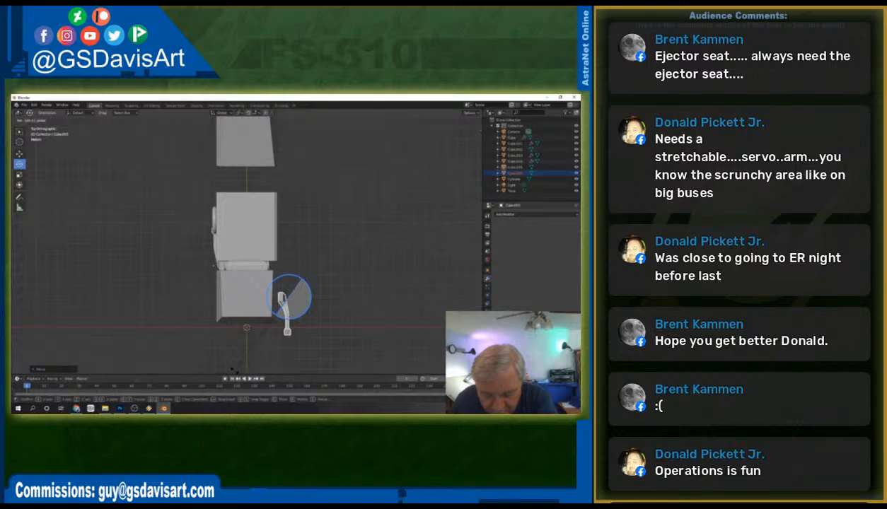
{"action": "left_click_drag", "start_coordinate": [234, 368], "coordinate": [234, 369]}
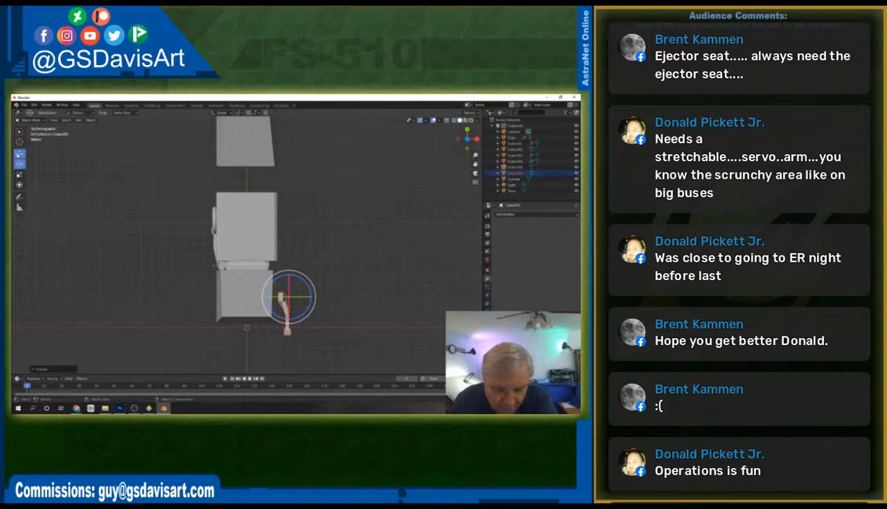
{"action": "left_click", "coordinate": [20, 155]}
{"action": "left_click_drag", "start_coordinate": [300, 287], "coordinate": [289, 260]}
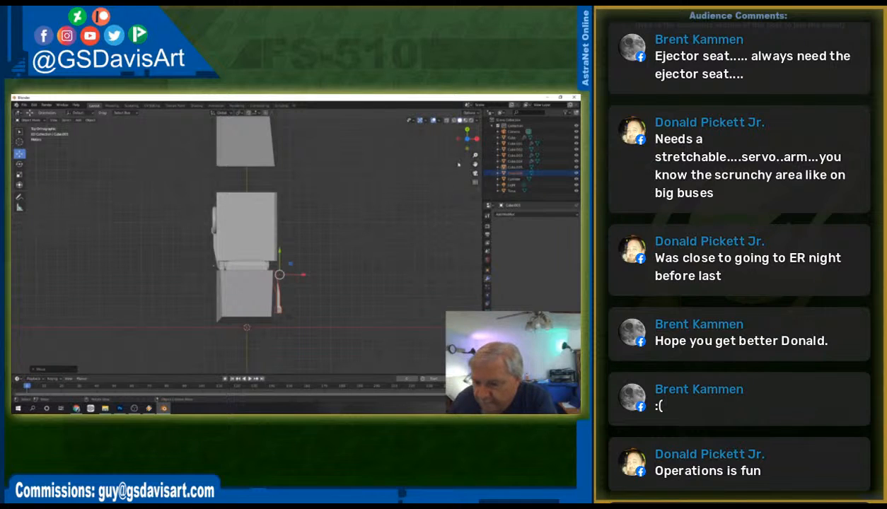
Scale the arm copy negatively along X to flip its bend to the other side.
{"action": "middle_click_drag", "start_coordinate": [452, 210], "coordinate": [261, 283]}
{"action": "left_click", "coordinate": [225, 275]}
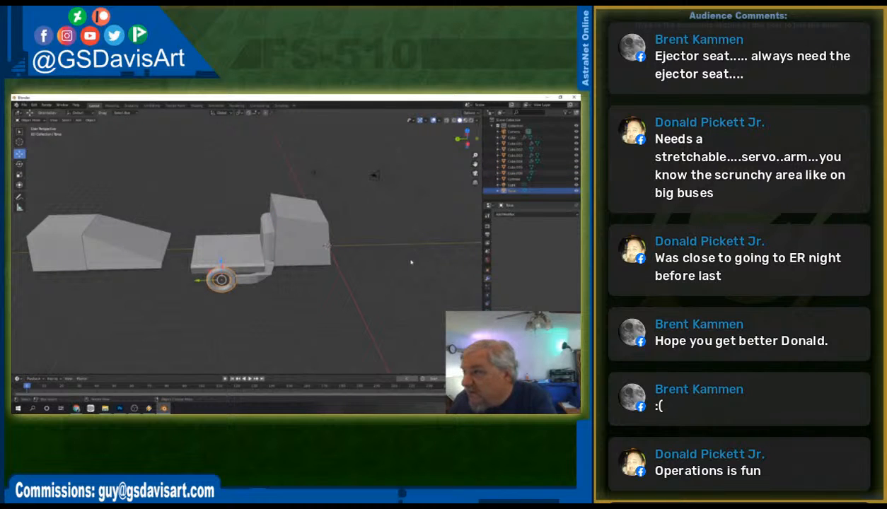
{"action": "left_click", "coordinate": [389, 212]}
{"action": "middle_click_drag", "start_coordinate": [442, 179], "coordinate": [424, 231]}
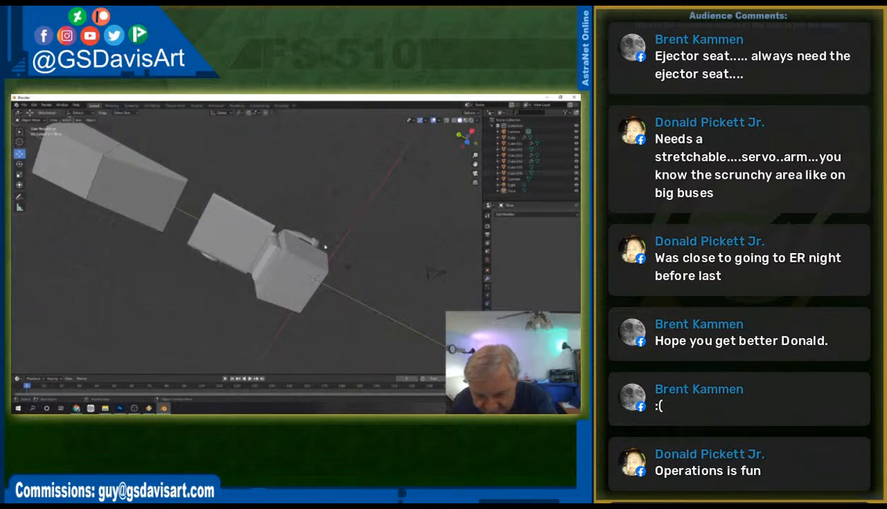
{"action": "left_click", "coordinate": [312, 241]}
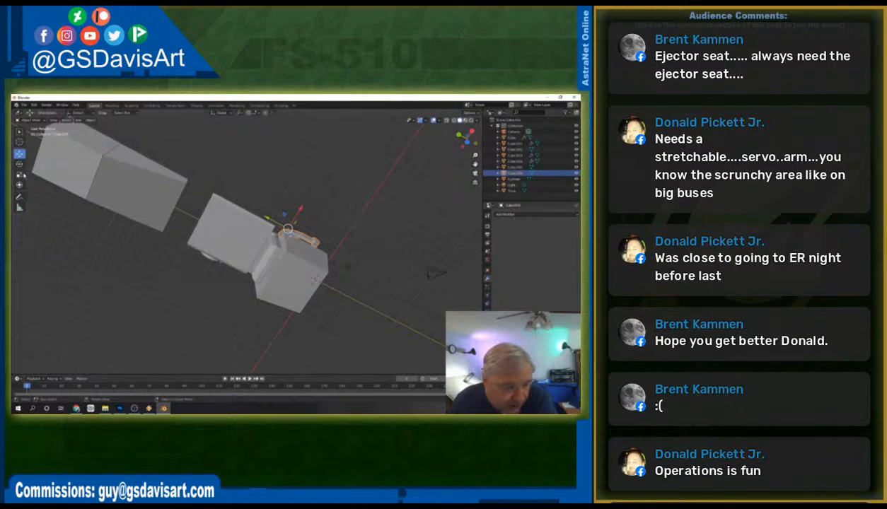
{"action": "left_click", "coordinate": [20, 174]}
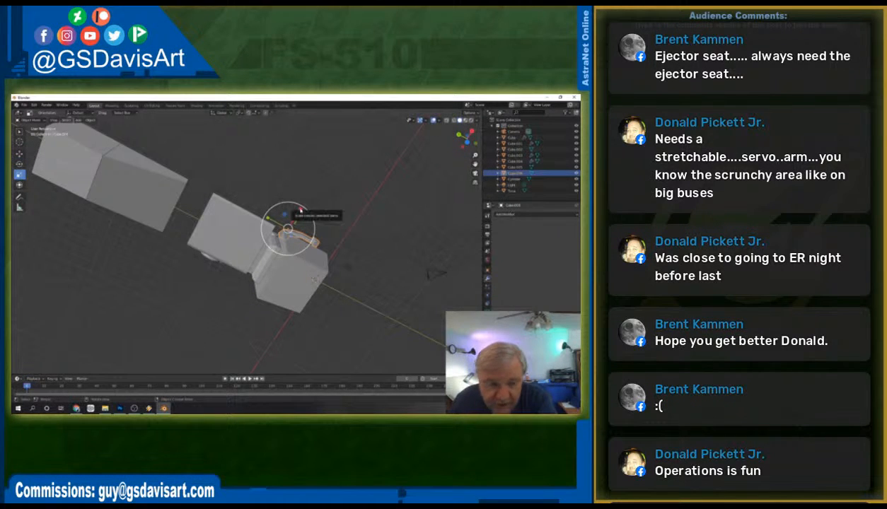
{"action": "left_click_drag", "start_coordinate": [301, 210], "coordinate": [275, 243]}
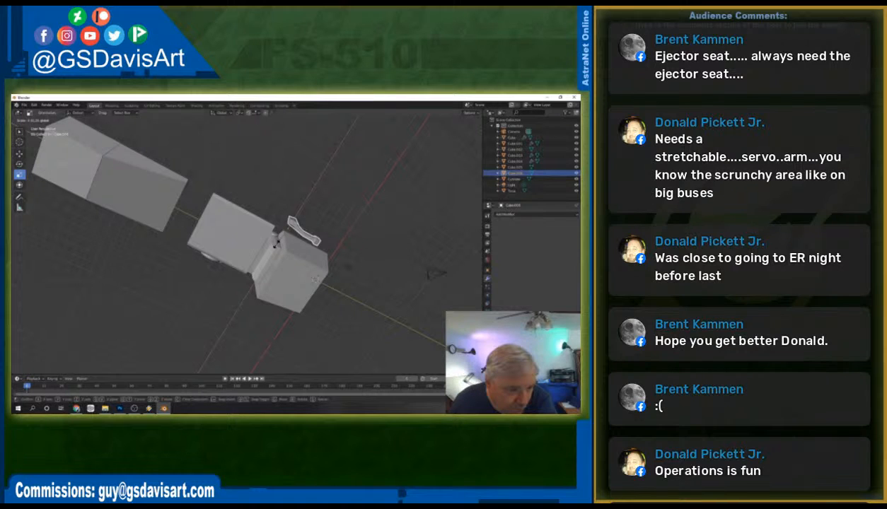
{"action": "left_click_drag", "start_coordinate": [275, 243], "coordinate": [276, 244]}
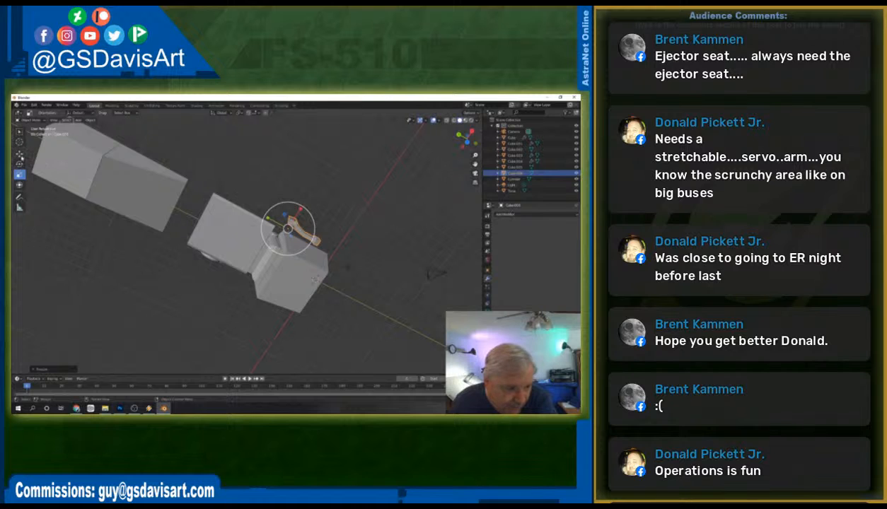
Move the flipped arm copy along X across the vehicle to the side that carries the torus wheel.
{"action": "left_click", "coordinate": [19, 153]}
{"action": "left_click_drag", "start_coordinate": [303, 210], "coordinate": [343, 308]}
{"action": "middle_click_drag", "start_coordinate": [343, 308], "coordinate": [222, 272]}
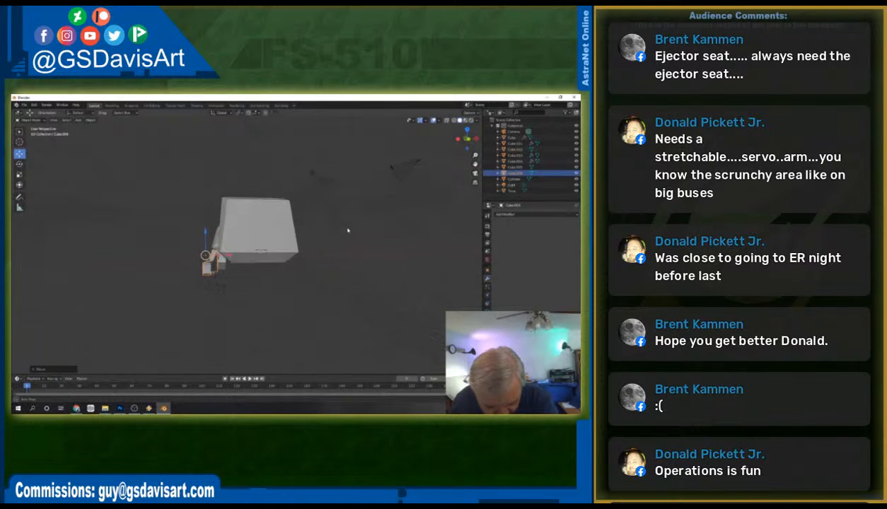
{"action": "key", "text": "g"}
{"action": "key", "text": "x"}
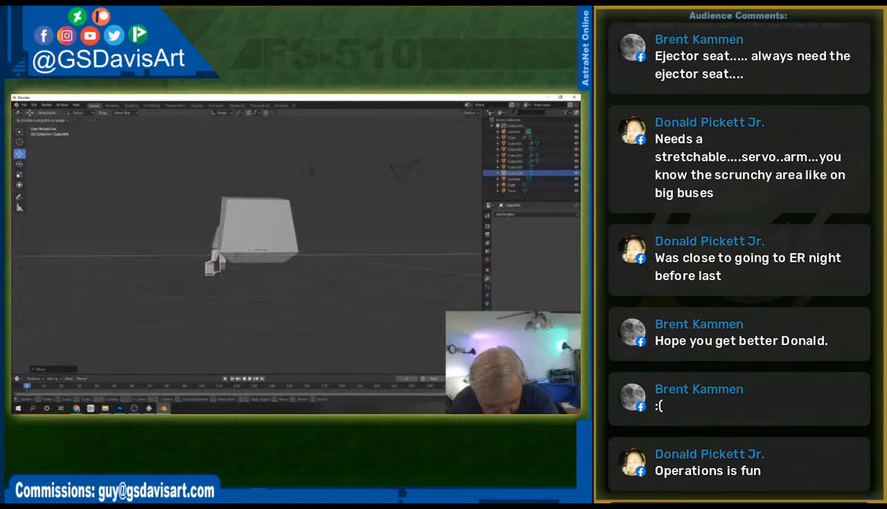
{"action": "left_click", "coordinate": [242, 255]}
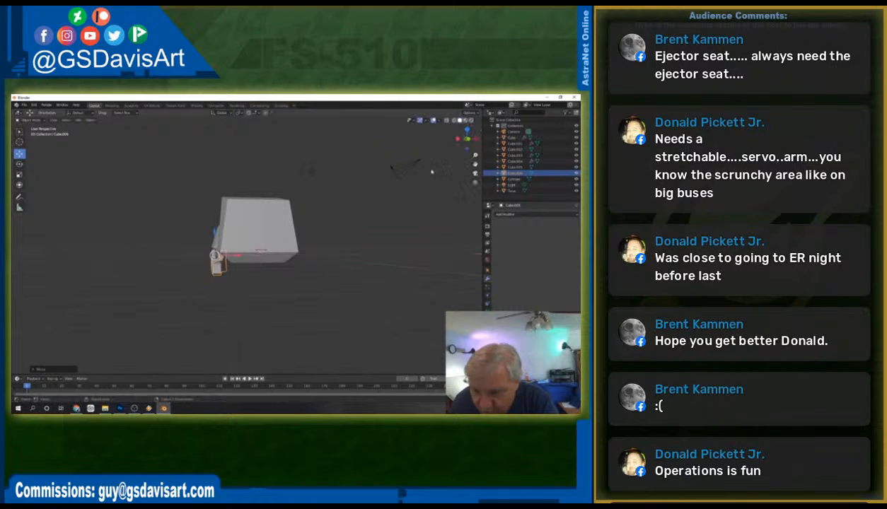
In front wireframe view, shift the arm copy along X to line it up with the wheel and the original arm.
{"action": "left_click", "coordinate": [465, 140]}
{"action": "left_click", "coordinate": [454, 121]}
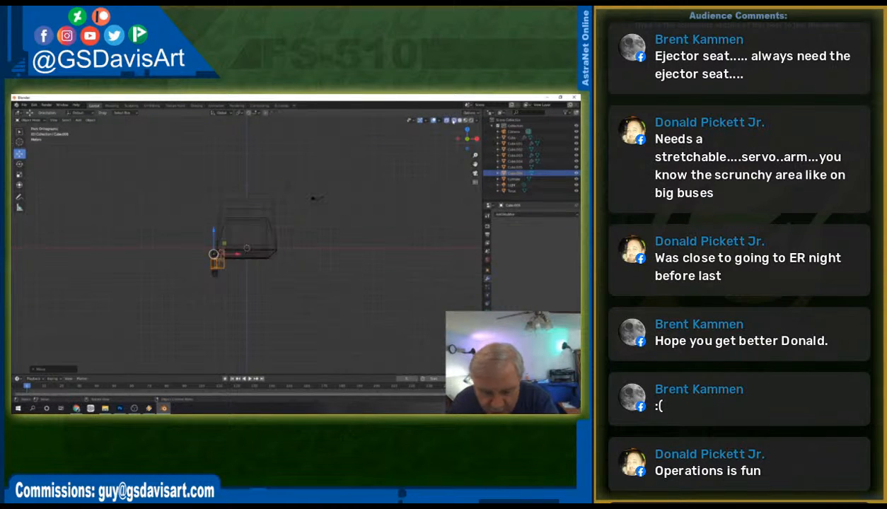
{"action": "middle_click_drag", "start_coordinate": [209, 273], "coordinate": [435, 173]}
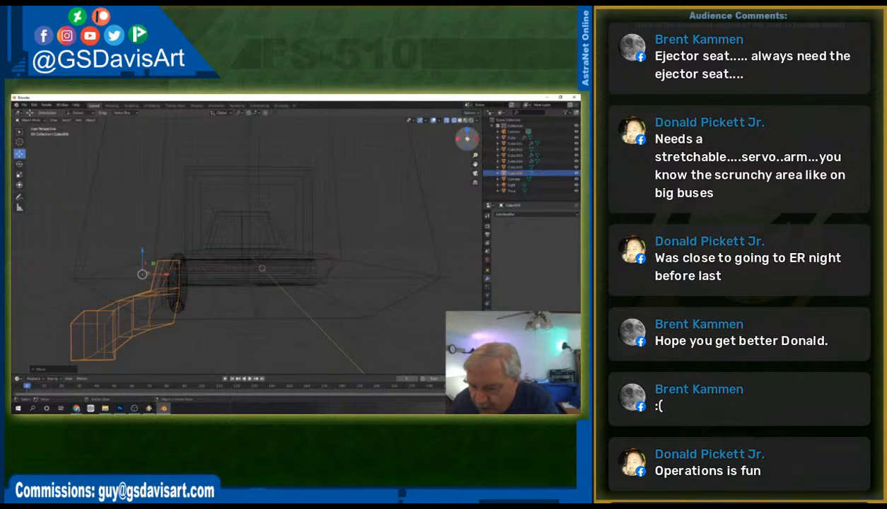
{"action": "left_click", "coordinate": [459, 136]}
{"action": "key", "text": "g"}
{"action": "key", "text": "x"}
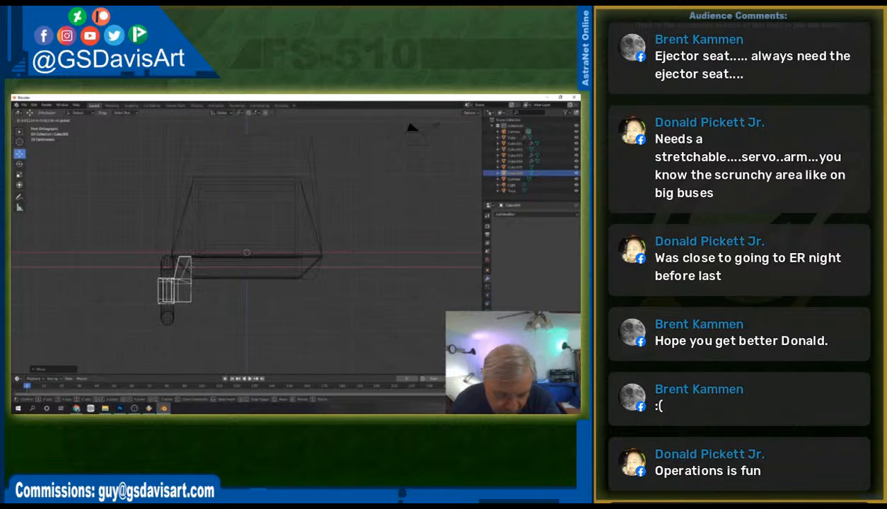
{"action": "left_click", "coordinate": [210, 285]}
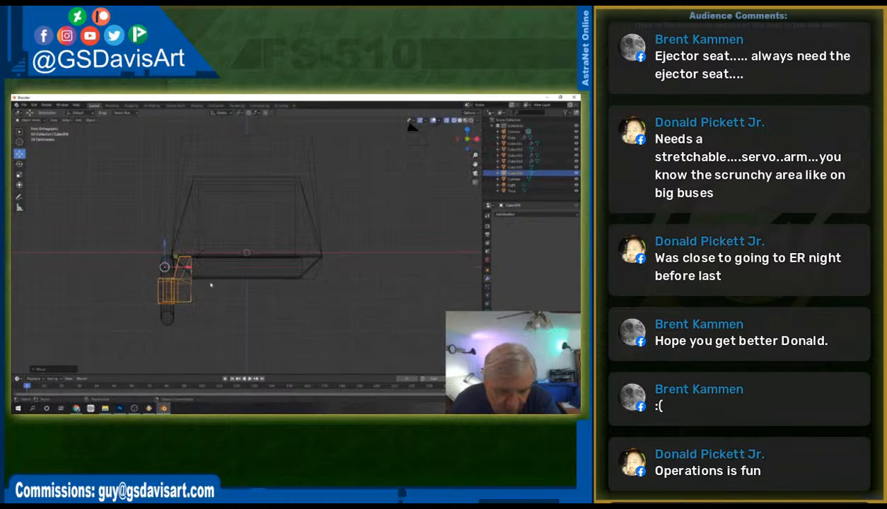
Duplicate the torus wheel and move the copy along Y to the front end of the forward arm.
{"action": "middle_click_drag", "start_coordinate": [277, 305], "coordinate": [325, 306]}
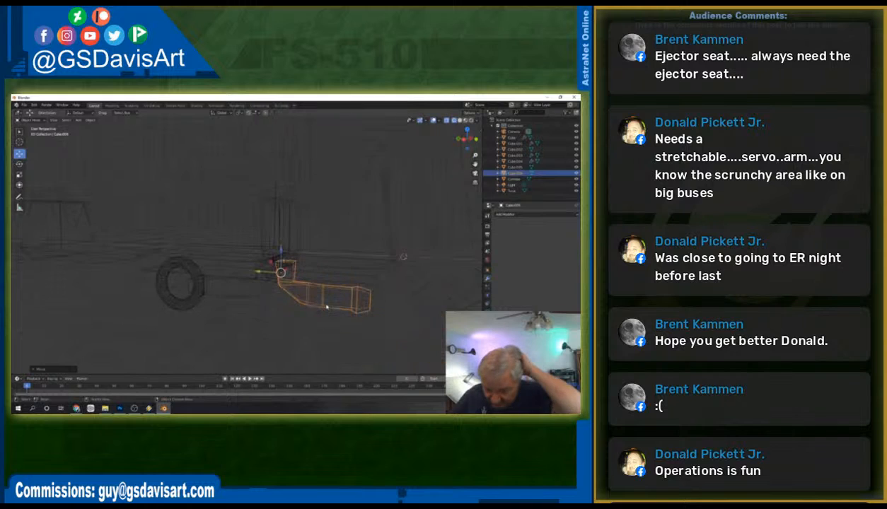
{"action": "left_click", "coordinate": [157, 278]}
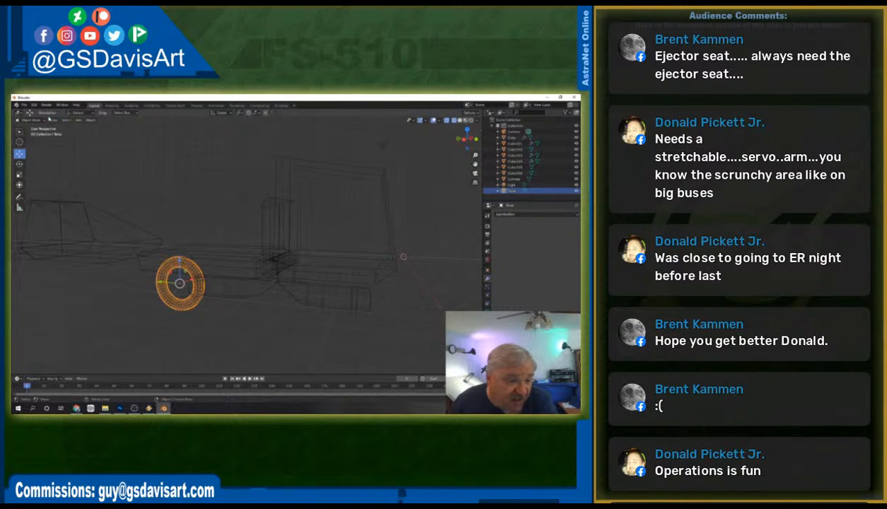
{"action": "left_click", "coordinate": [34, 105]}
{"action": "mouse_move", "coordinate": [24, 106]}
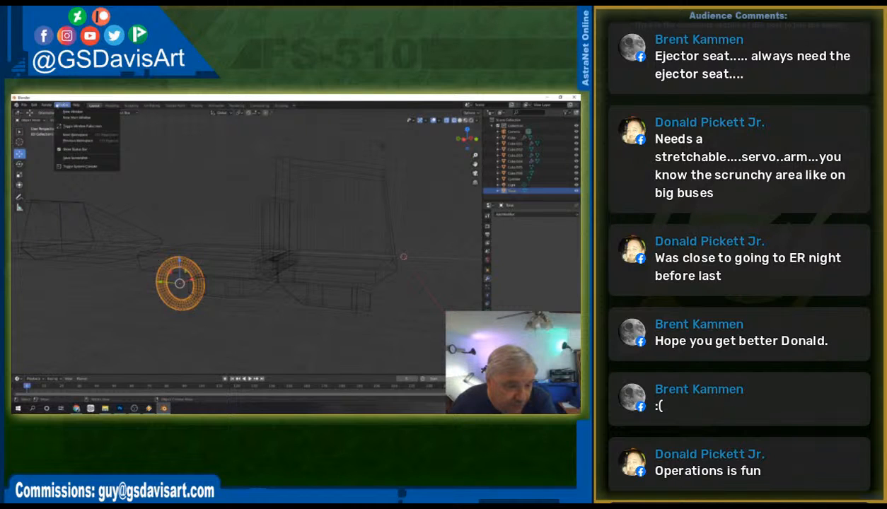
{"action": "left_click", "coordinate": [184, 177]}
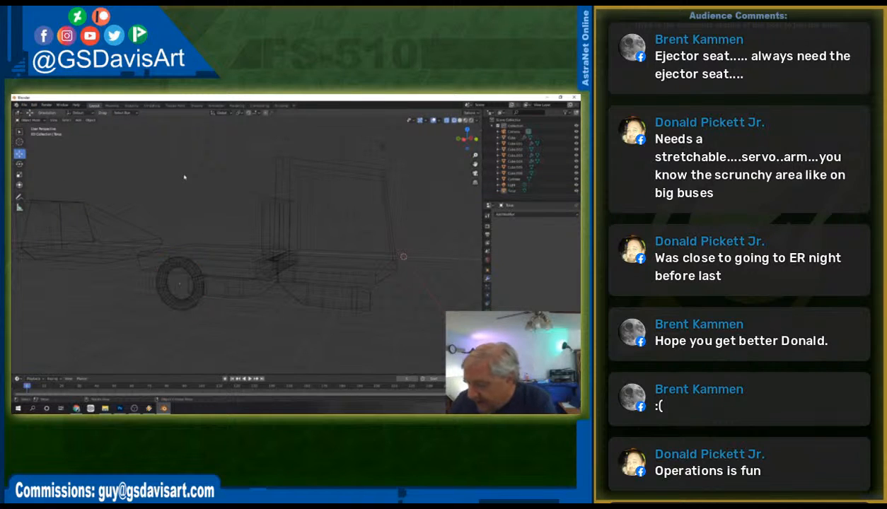
{"action": "left_click", "coordinate": [161, 285]}
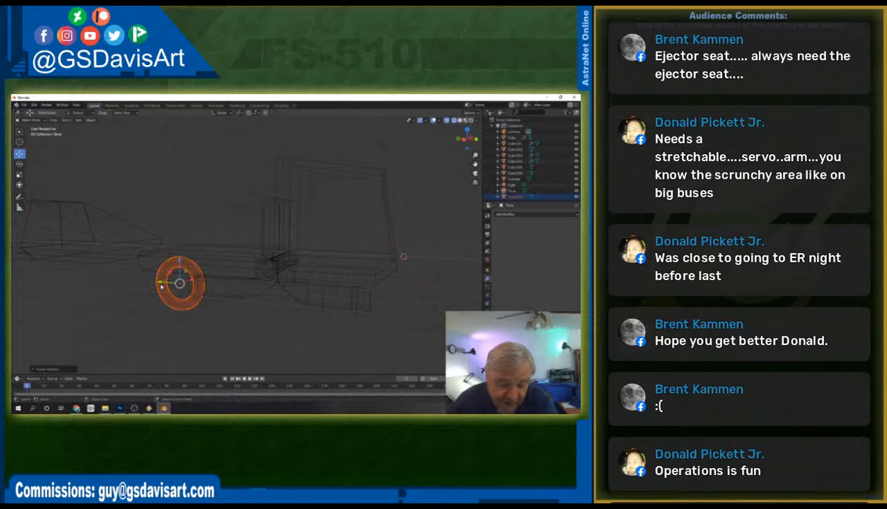
{"action": "key", "text": "shift+d"}
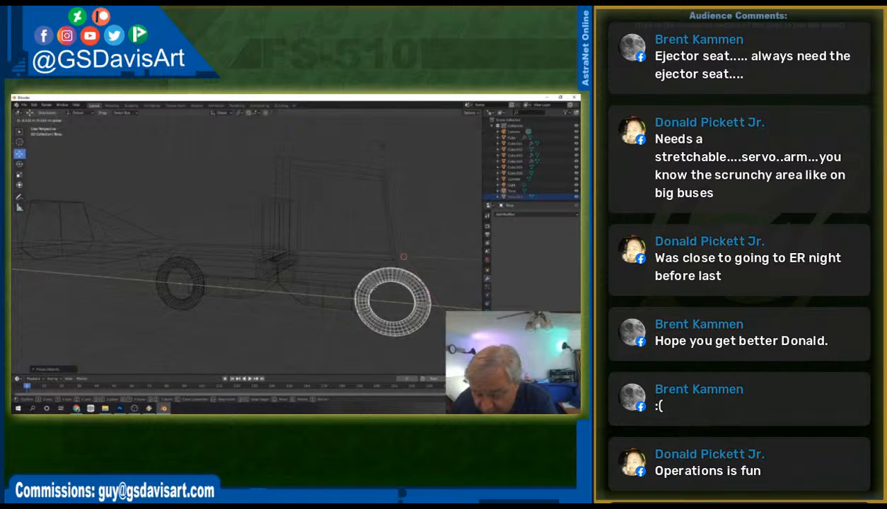
{"action": "left_click", "coordinate": [404, 256]}
In left wireframe view, move the front wheel copy back along Y so it surrounds the forward arm's end block.
{"action": "middle_click_drag", "start_coordinate": [403, 256], "coordinate": [329, 287]}
{"action": "scroll", "coordinate": [361, 290], "scroll_direction": "down", "scroll_amount": 3}
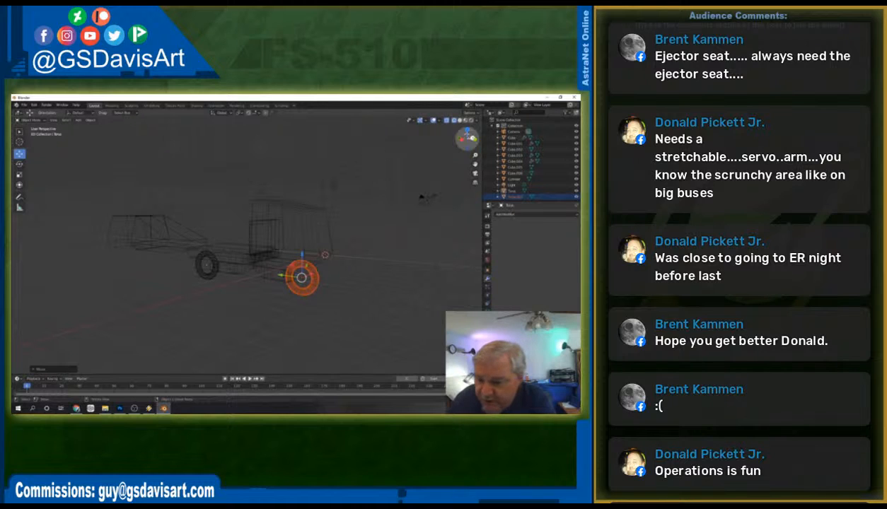
{"action": "left_click", "coordinate": [459, 120]}
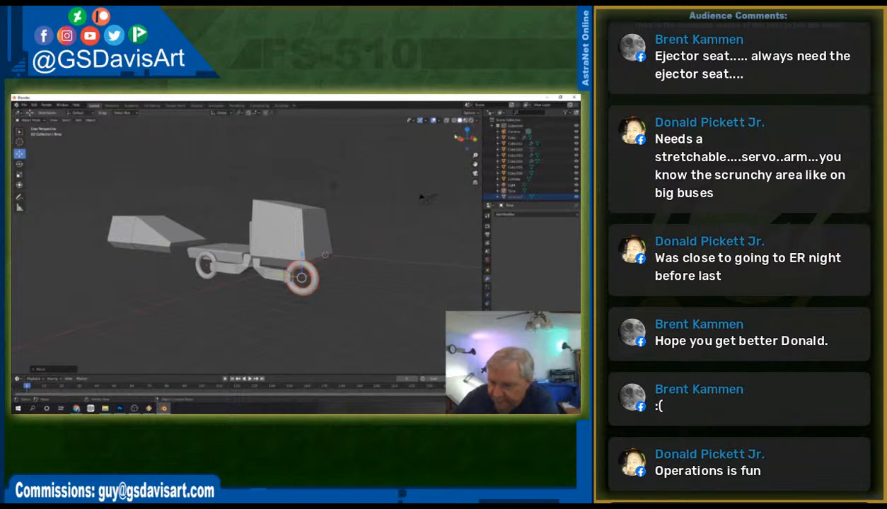
{"action": "left_click", "coordinate": [467, 137]}
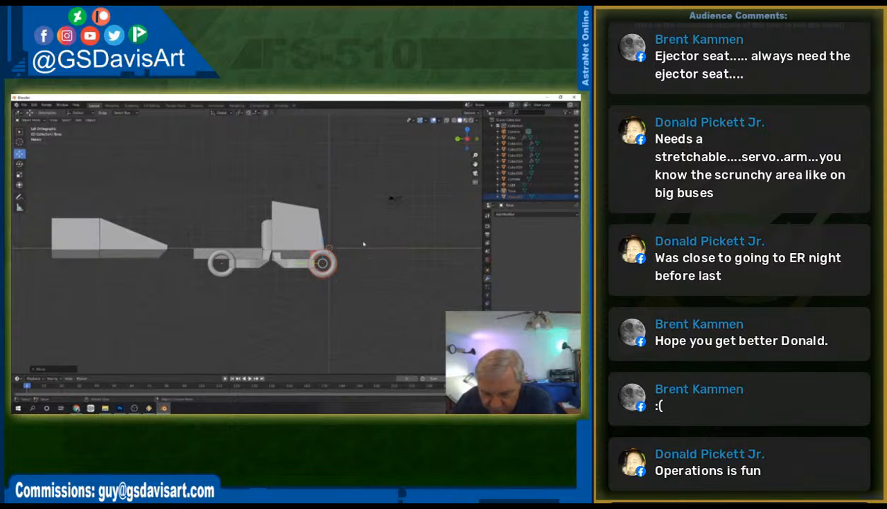
{"action": "scroll", "coordinate": [410, 197], "scroll_direction": "up", "scroll_amount": 5}
{"action": "middle_click_drag", "start_coordinate": [410, 197], "coordinate": [342, 240]}
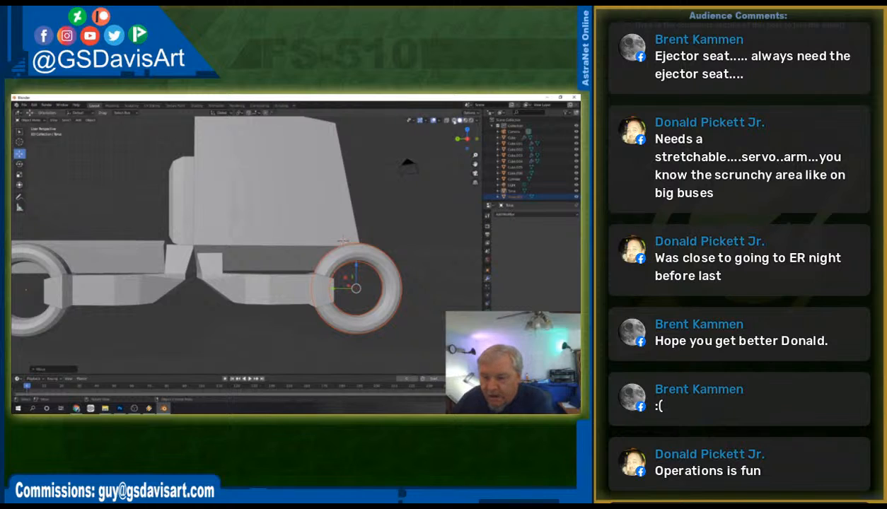
{"action": "left_click", "coordinate": [461, 138]}
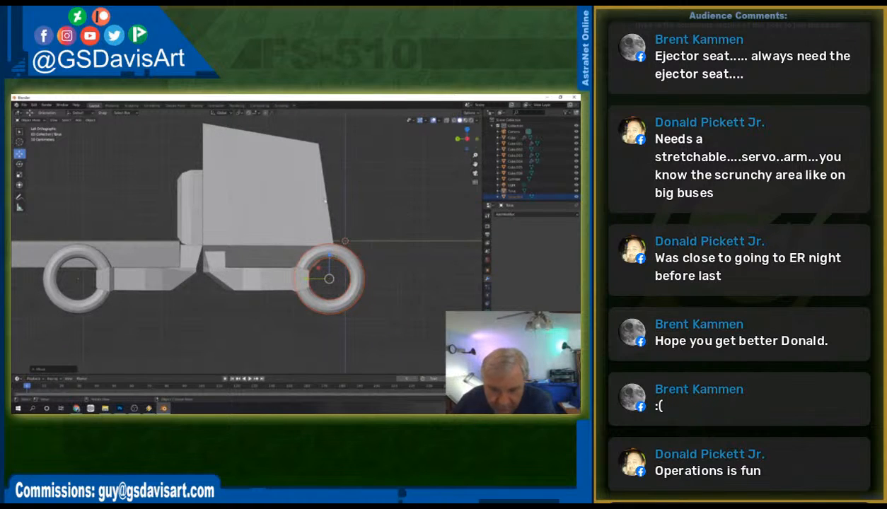
{"action": "left_click", "coordinate": [447, 120]}
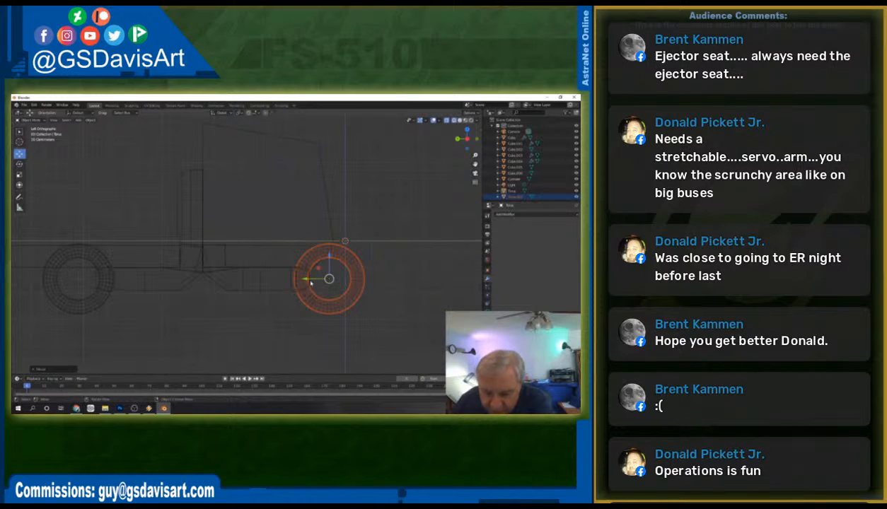
{"action": "key", "text": "g"}
{"action": "key", "text": "y"}
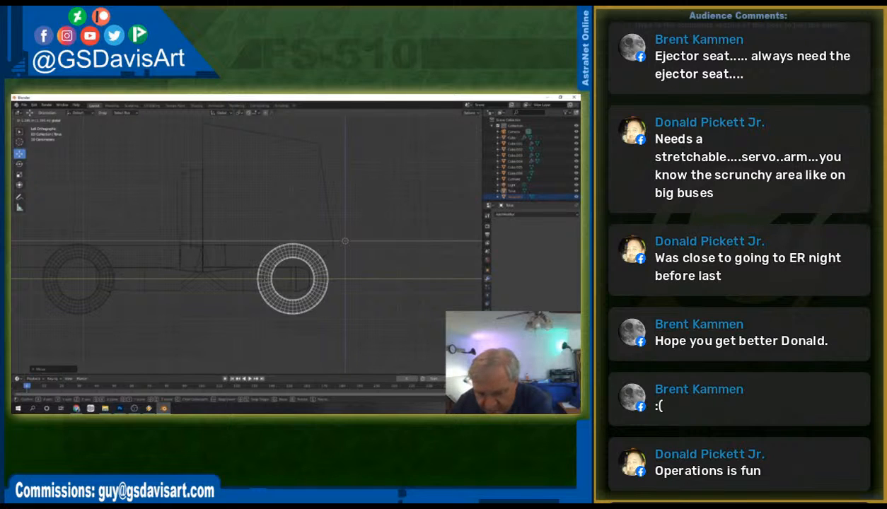
{"action": "left_click", "coordinate": [266, 281]}
Edit the forward arm's mesh and move its end block along Y toward the bend.
{"action": "left_click", "coordinate": [241, 285]}
{"action": "left_click", "coordinate": [229, 288]}
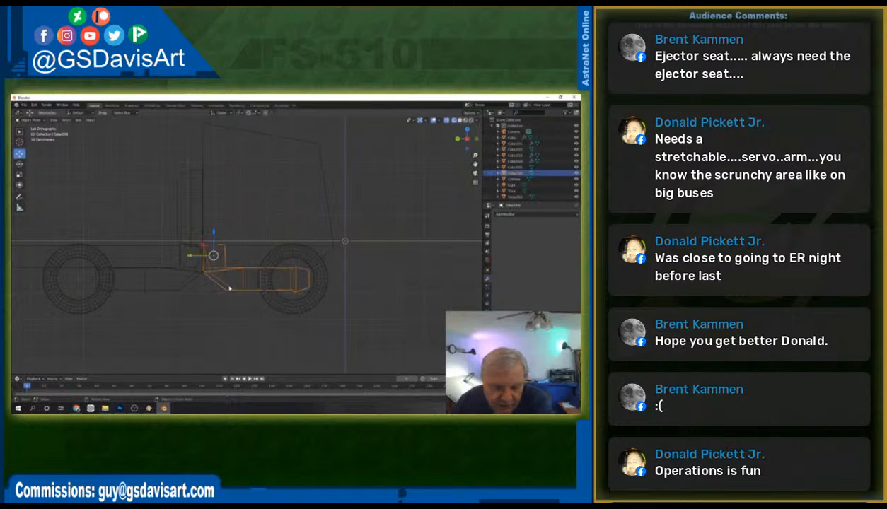
{"action": "left_click", "coordinate": [43, 121]}
{"action": "left_click", "coordinate": [36, 132]}
{"action": "left_click_drag", "start_coordinate": [339, 252], "coordinate": [285, 296]}
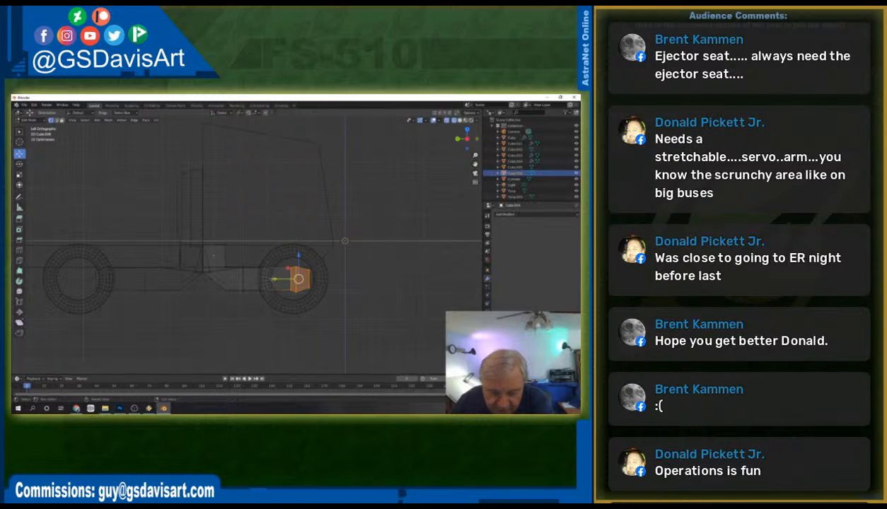
{"action": "key", "text": "g"}
{"action": "key", "text": "x"}
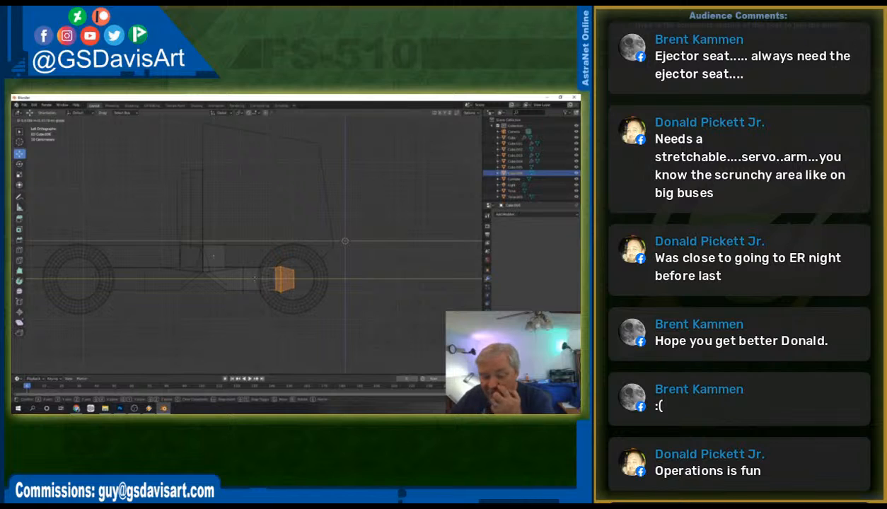
{"action": "left_click", "coordinate": [253, 276]}
Move the end block together with its adjoining arm section along Y toward the bend to shorten the forward arm.
{"action": "left_click_drag", "start_coordinate": [341, 254], "coordinate": [240, 299]}
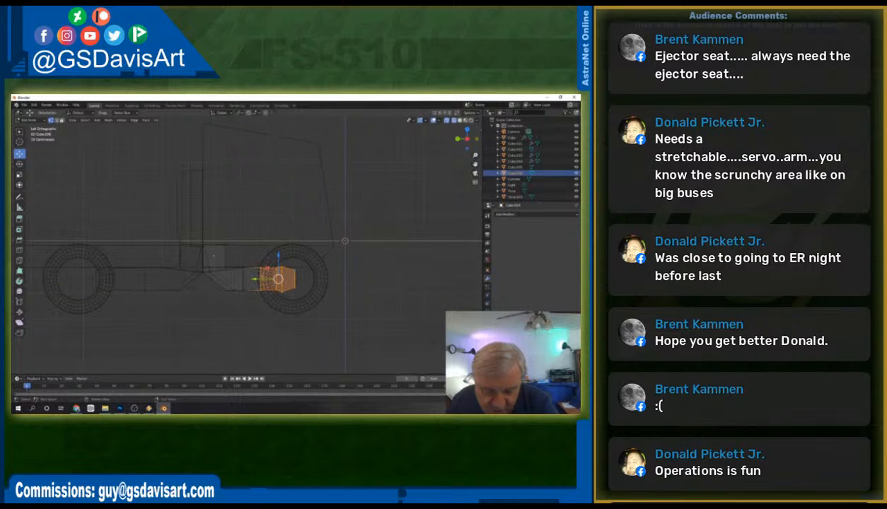
{"action": "key", "text": "g"}
{"action": "key", "text": "x"}
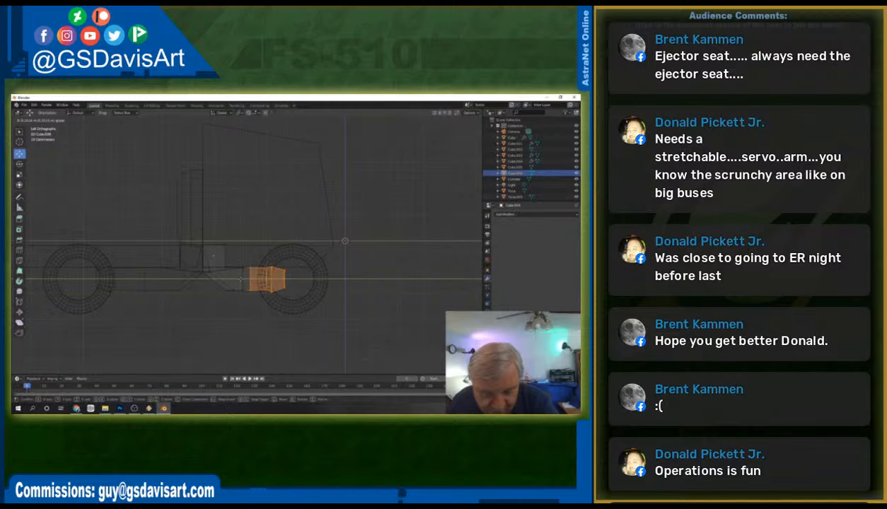
{"action": "left_click", "coordinate": [236, 280]}
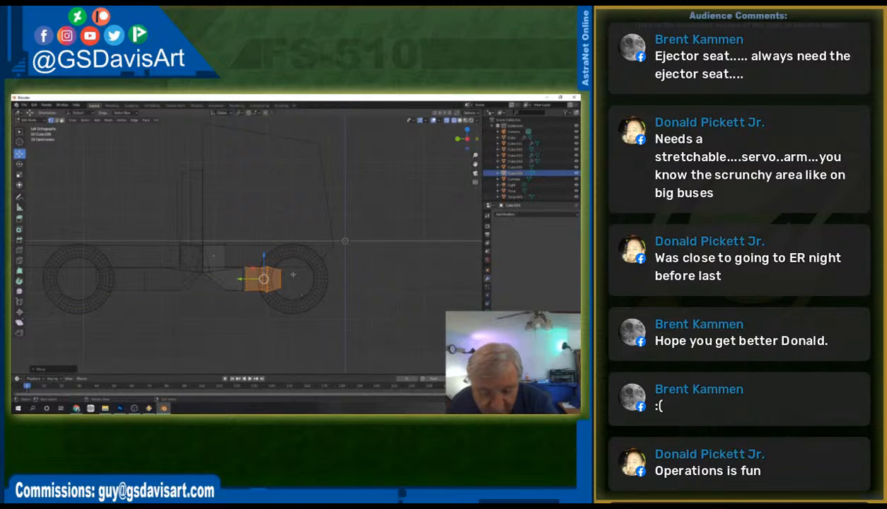
Move only the forward arm's end block along Y until it sits against the wheel's inner rim.
{"action": "left_click", "coordinate": [290, 271]}
{"action": "left_click_drag", "start_coordinate": [295, 256], "coordinate": [256, 295]}
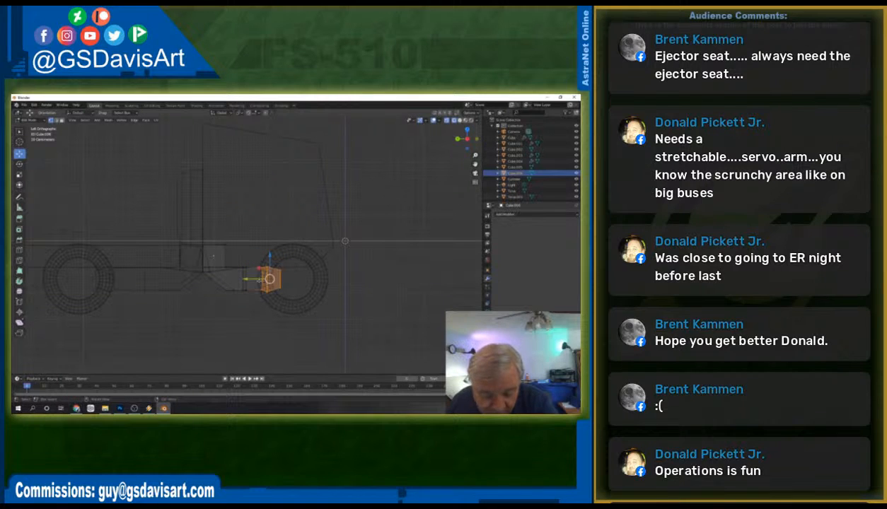
{"action": "key", "text": "g"}
{"action": "key", "text": "x"}
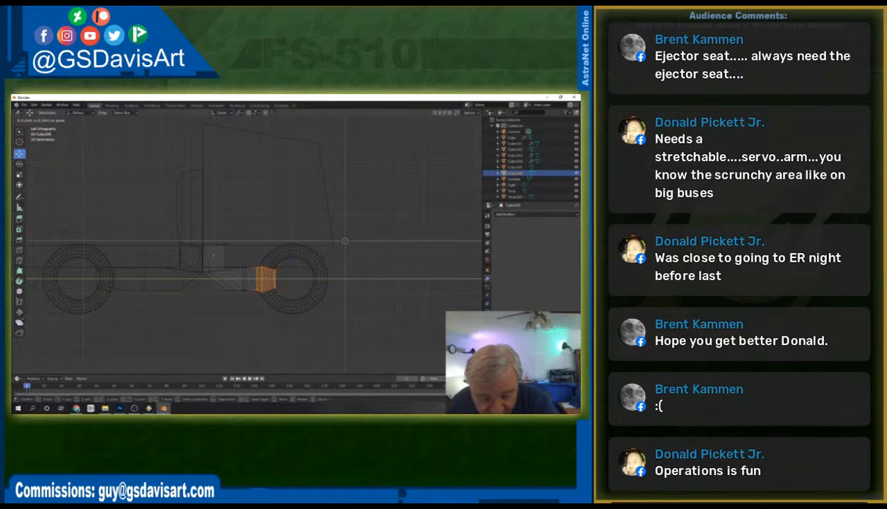
{"action": "left_click", "coordinate": [238, 280]}
{"action": "left_click", "coordinate": [318, 318]}
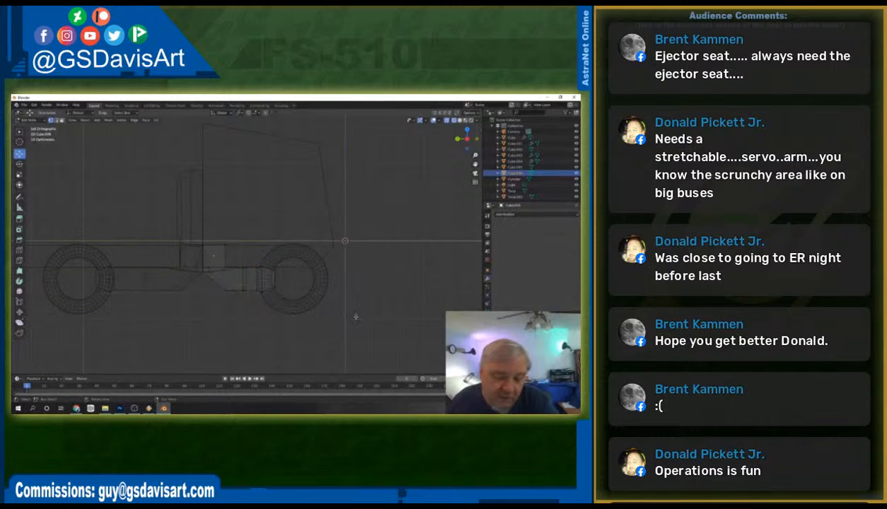
In left wireframe view, move the forward arm's lower bend corner along Y toward the mounting block's rear edge.
{"action": "scroll", "coordinate": [386, 237], "scroll_direction": "down", "scroll_amount": 3}
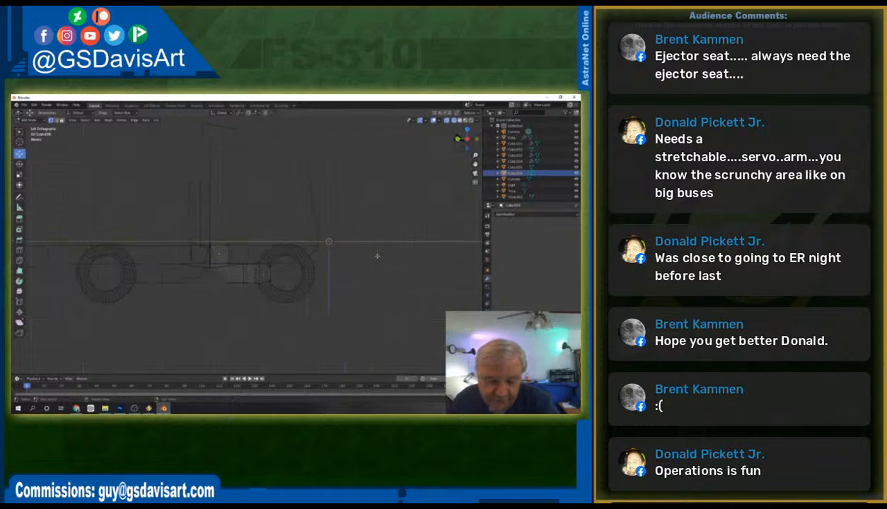
{"action": "scroll", "coordinate": [377, 256], "scroll_direction": "down", "scroll_amount": 1}
{"action": "middle_click_drag", "start_coordinate": [376, 255], "coordinate": [357, 269]}
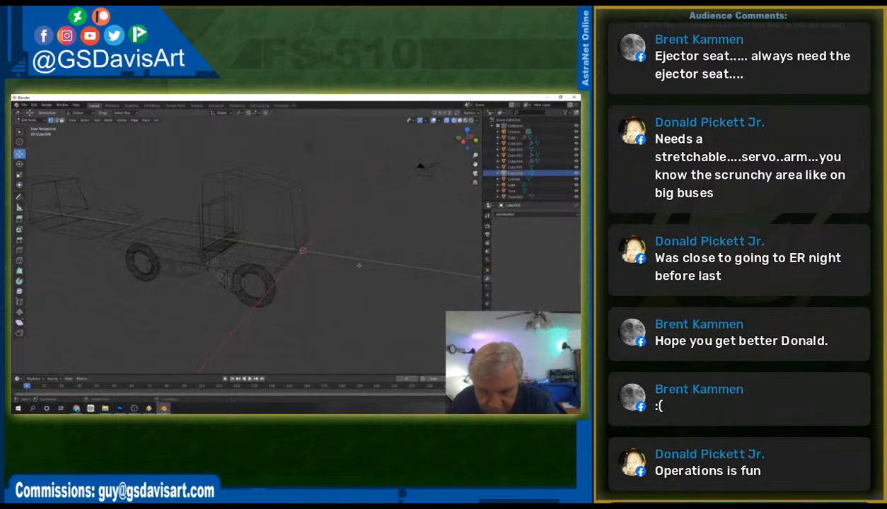
{"action": "left_click", "coordinate": [453, 121]}
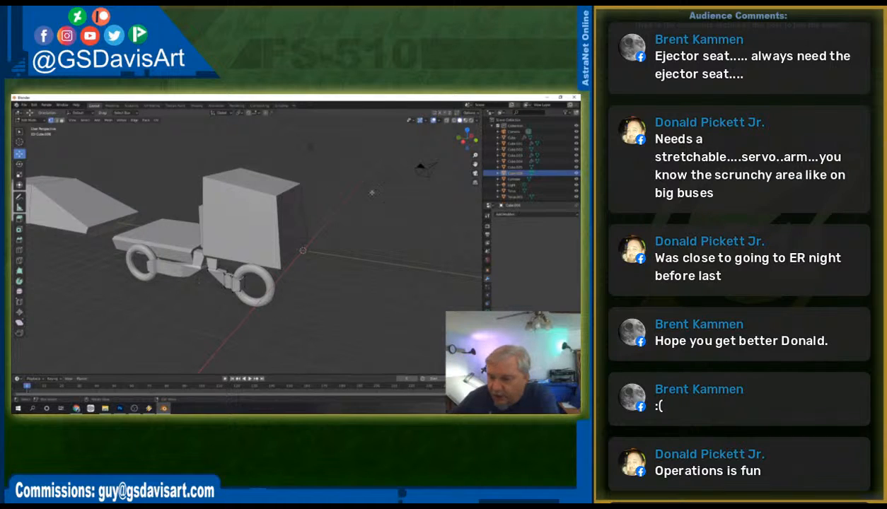
{"action": "left_click", "coordinate": [453, 121]}
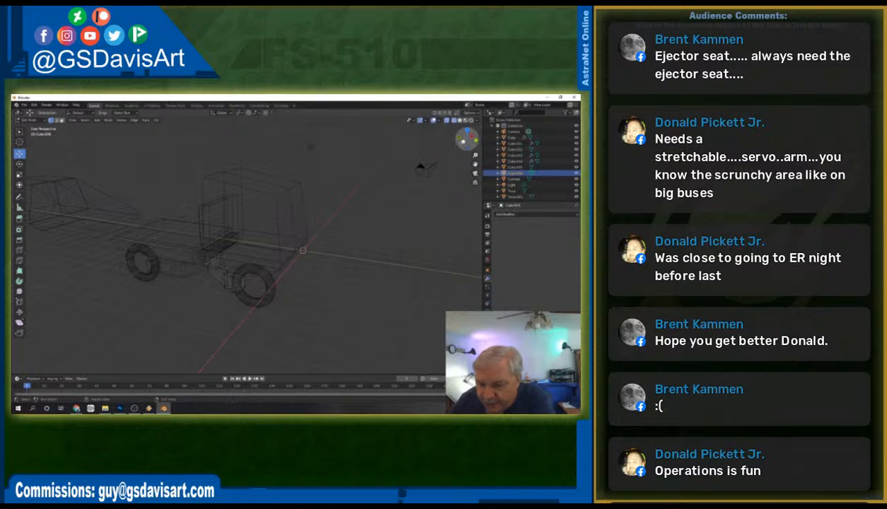
{"action": "left_click", "coordinate": [463, 142]}
{"action": "scroll", "coordinate": [242, 286], "scroll_direction": "up", "scroll_amount": 4}
{"action": "left_click", "coordinate": [238, 305]}
{"action": "key", "text": "g"}
{"action": "key", "text": "y"}
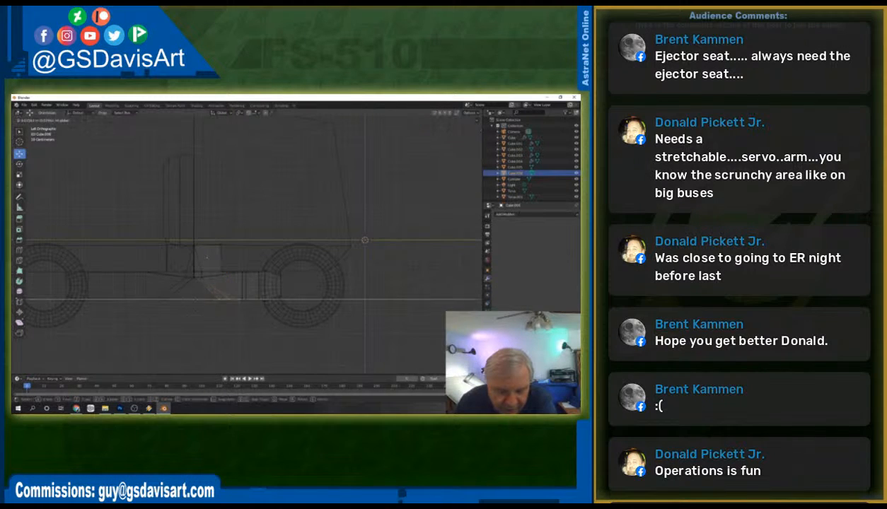
{"action": "left_click", "coordinate": [179, 299]}
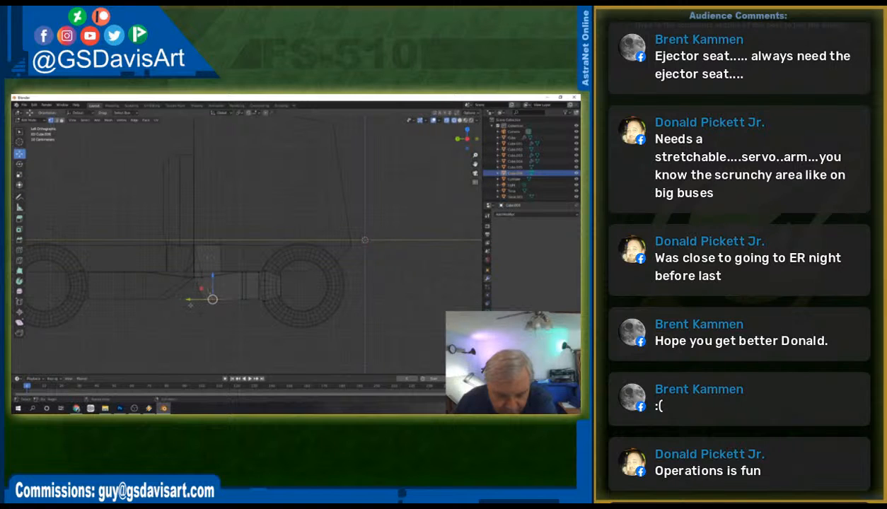
Nudge the same lower bend corner slightly further along Y to steepen the arm's slope.
{"action": "key", "text": "g"}
{"action": "key", "text": "y"}
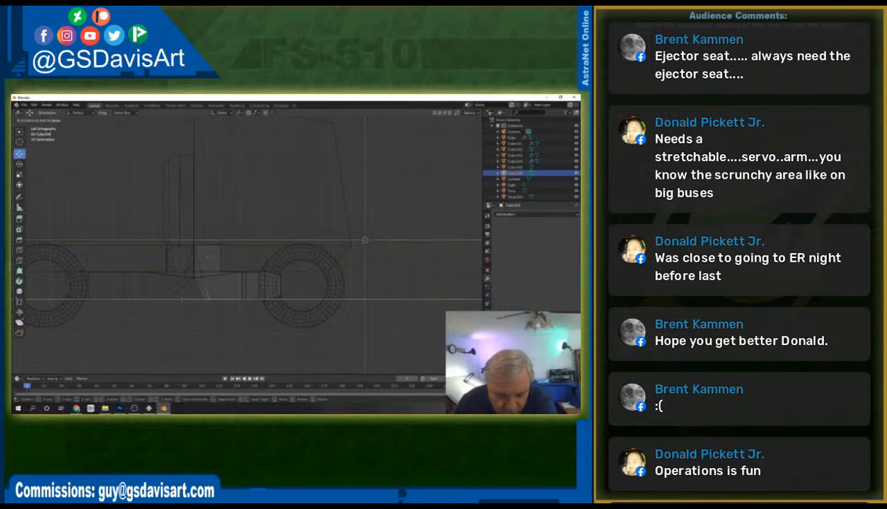
{"action": "left_click_drag", "start_coordinate": [182, 299], "coordinate": [182, 300]}
{"action": "left_click", "coordinate": [235, 328]}
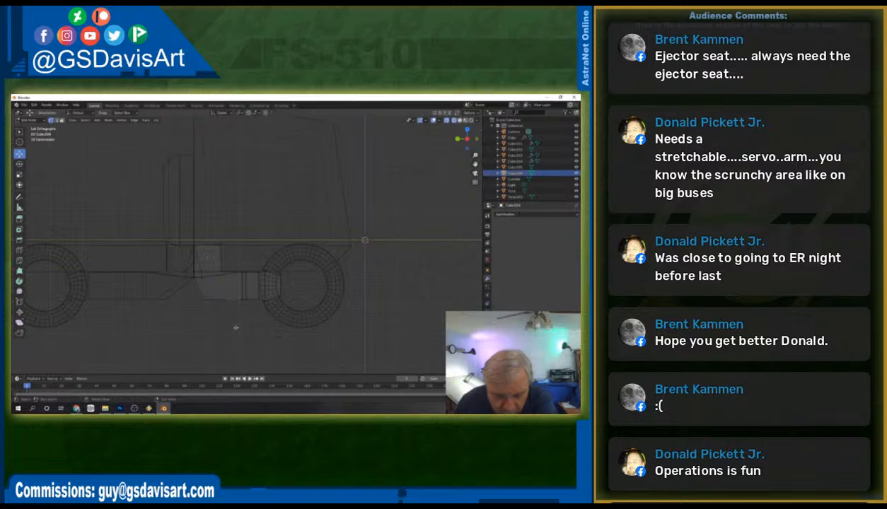
Select the forward arm's upper rear bend vertices and shift them slightly up and back in the YZ plane.
{"action": "left_click_drag", "start_coordinate": [193, 269], "coordinate": [205, 281]}
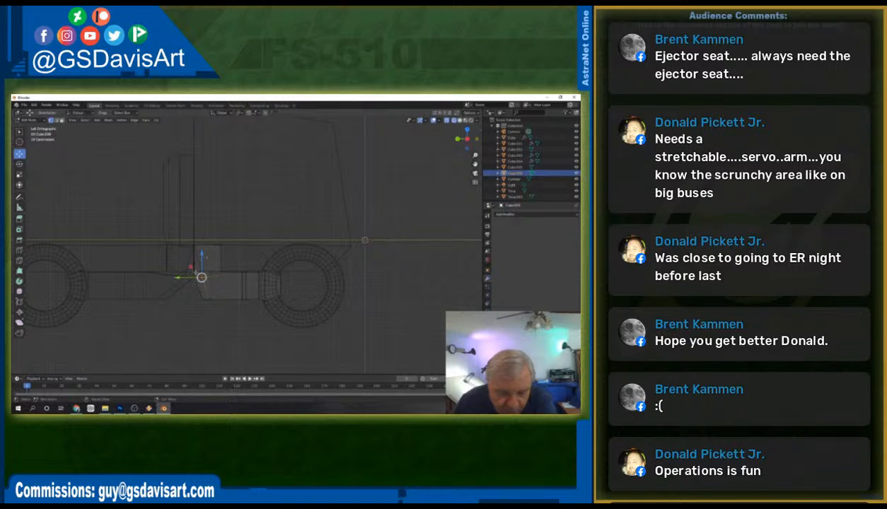
{"action": "key", "text": "g"}
{"action": "key", "text": "y"}
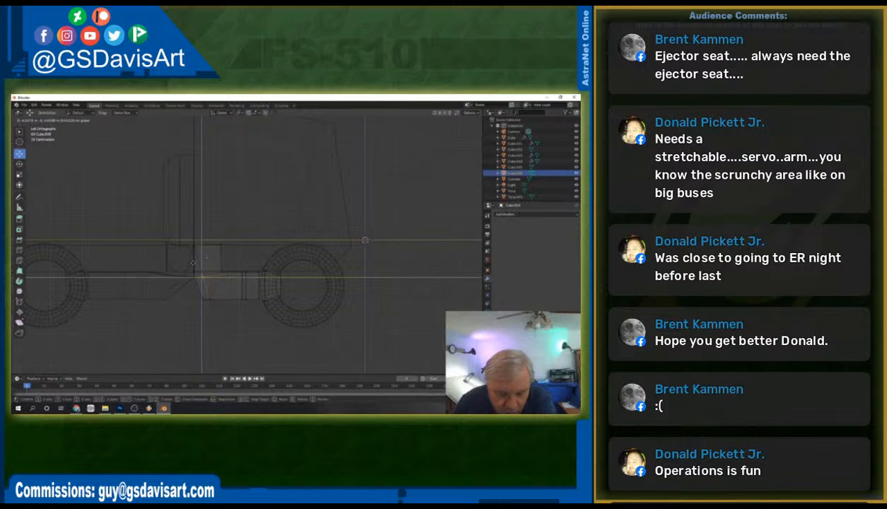
{"action": "left_click", "coordinate": [191, 263]}
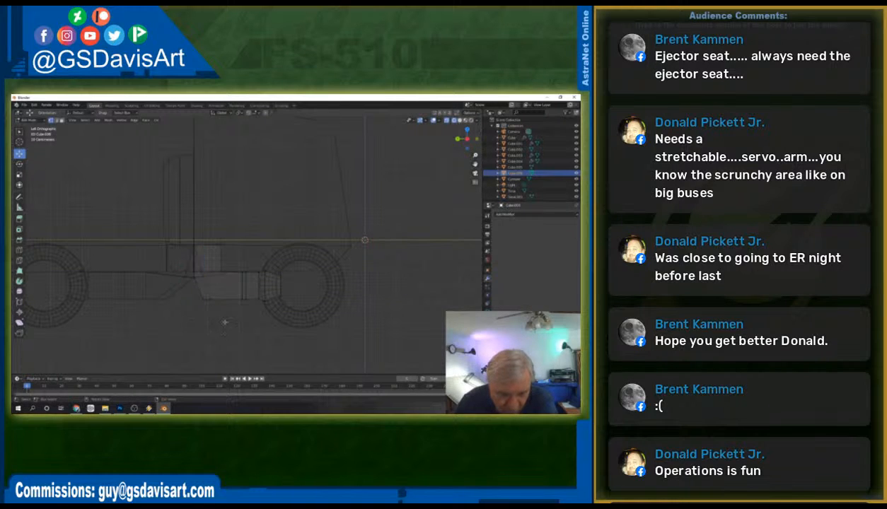
Shift two side vertices of the arm's bend rearward along Y, bringing the lower one slightly forward again.
{"action": "middle_click_drag", "start_coordinate": [244, 331], "coordinate": [178, 335]}
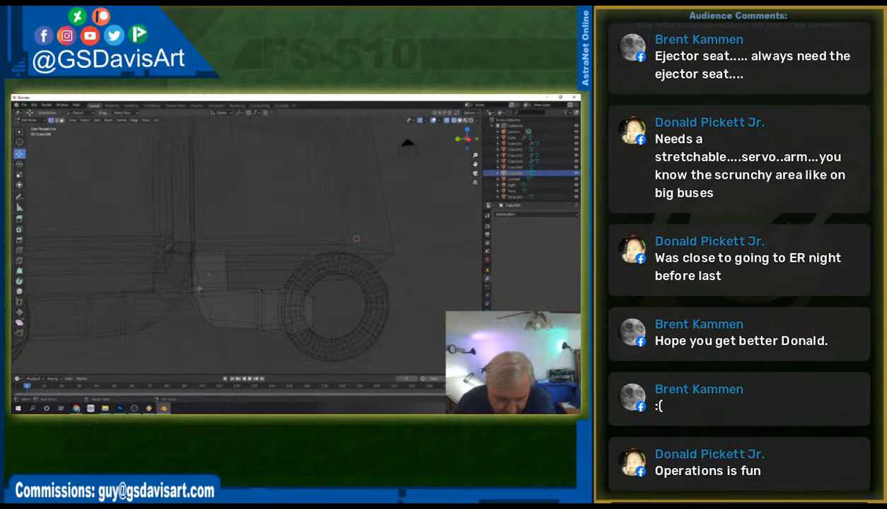
{"action": "left_click", "coordinate": [203, 296]}
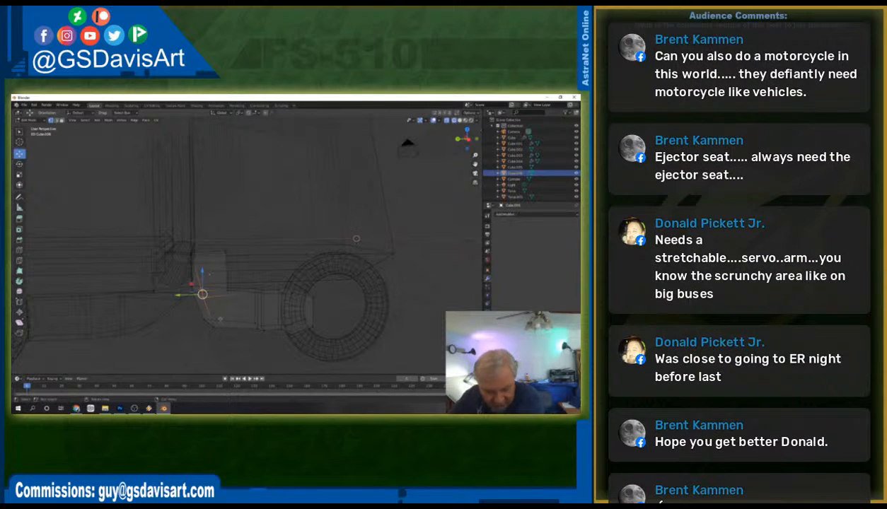
{"action": "left_click", "coordinate": [213, 327], "text": "shift"}
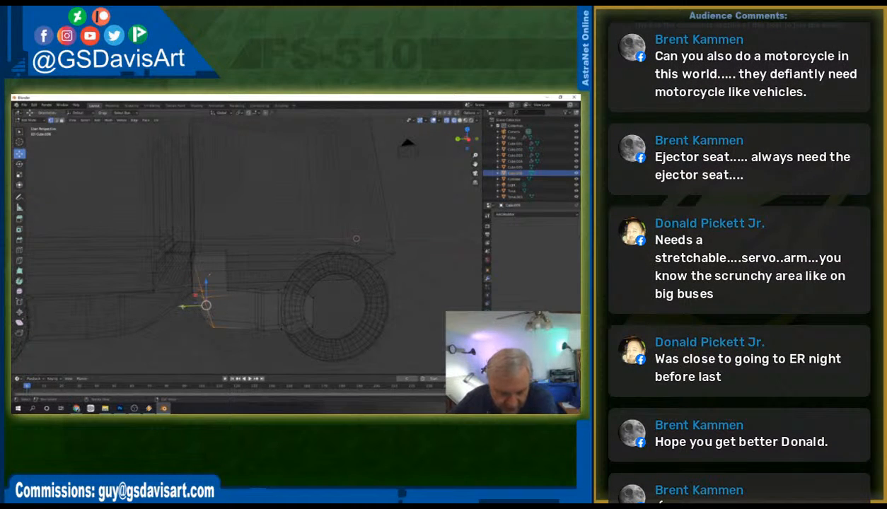
{"action": "left_click_drag", "start_coordinate": [185, 305], "coordinate": [168, 306]}
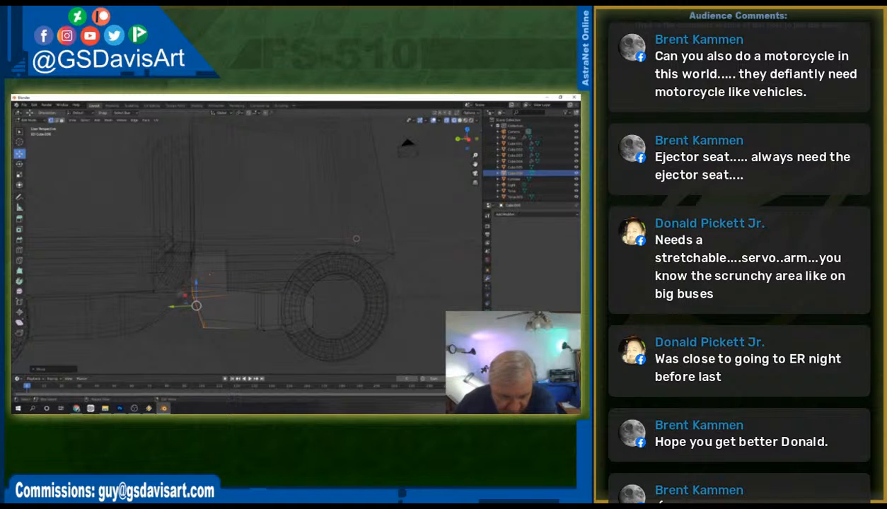
{"action": "left_click", "coordinate": [203, 328]}
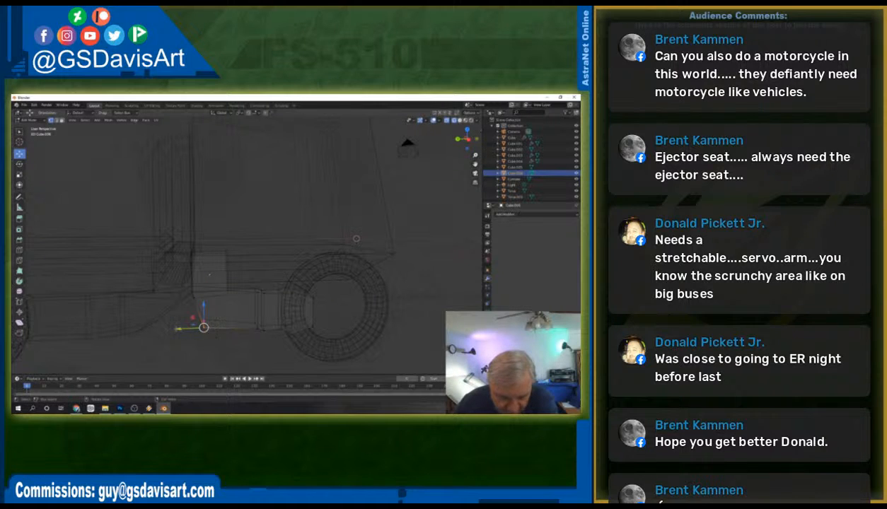
{"action": "left_click_drag", "start_coordinate": [181, 329], "coordinate": [186, 329]}
Raise three vertices along the forward arm's bottom edge slightly along Z, one after another.
{"action": "middle_click_drag", "start_coordinate": [248, 346], "coordinate": [260, 335]}
{"action": "left_click", "coordinate": [241, 303]}
{"action": "left_click_drag", "start_coordinate": [241, 280], "coordinate": [242, 274]}
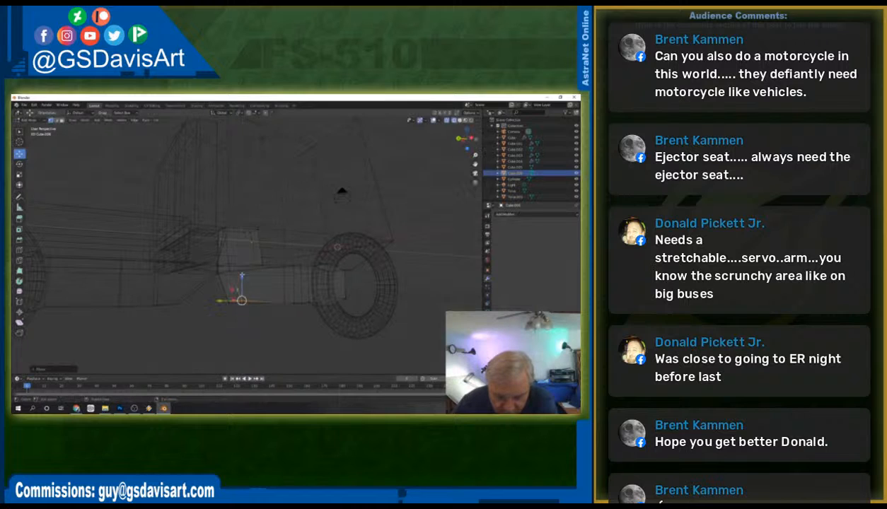
{"action": "left_click", "coordinate": [294, 303]}
{"action": "left_click_drag", "start_coordinate": [292, 276], "coordinate": [295, 273]}
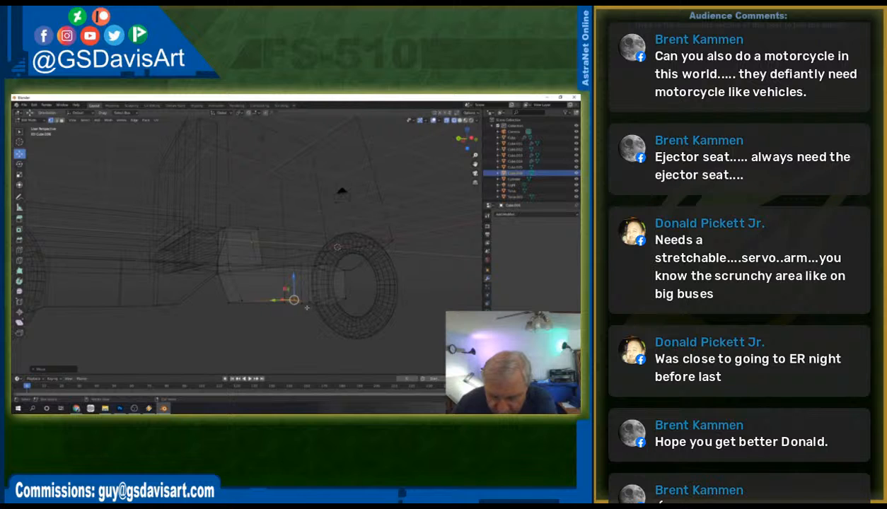
{"action": "left_click", "coordinate": [310, 297]}
{"action": "left_click_drag", "start_coordinate": [307, 279], "coordinate": [308, 273]}
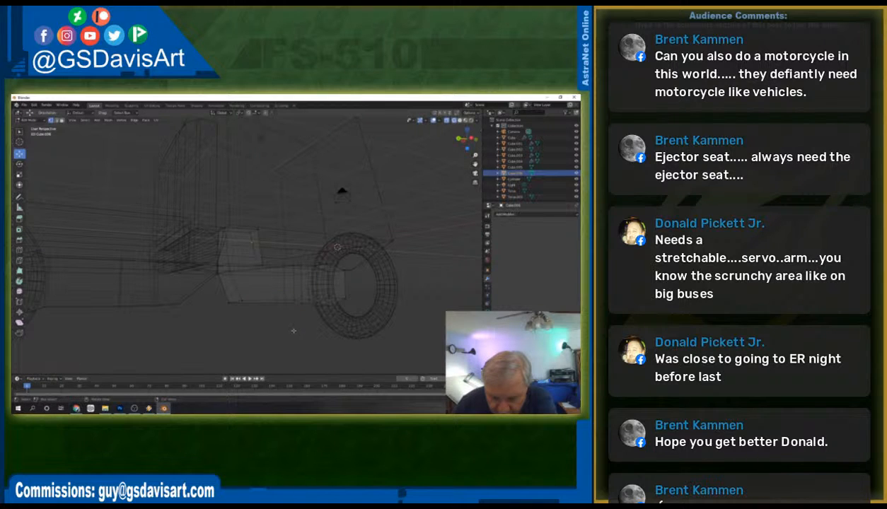
Undo the last vertex move and shift the lower-edge vertices at the forward arm's wheel end.
{"action": "middle_click_drag", "start_coordinate": [288, 323], "coordinate": [301, 348]}
{"action": "key", "text": "ctrl+z"}
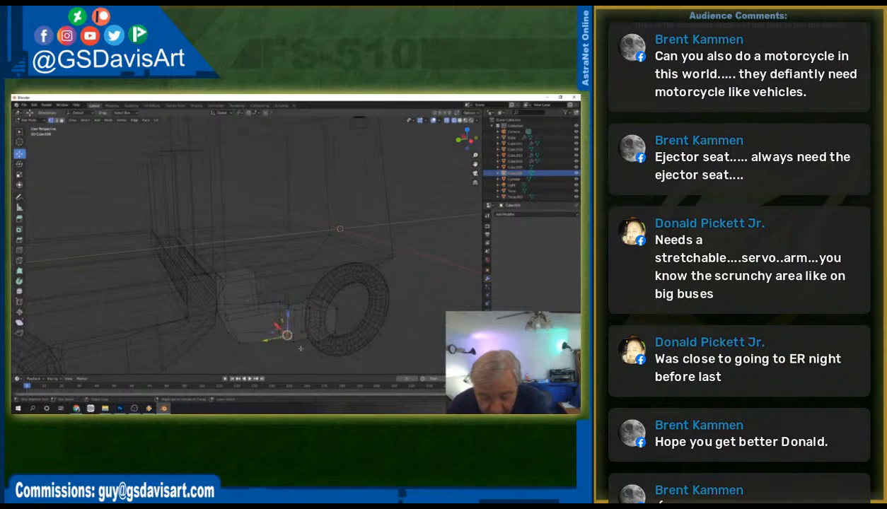
{"action": "middle_click_drag", "start_coordinate": [301, 348], "coordinate": [288, 363]}
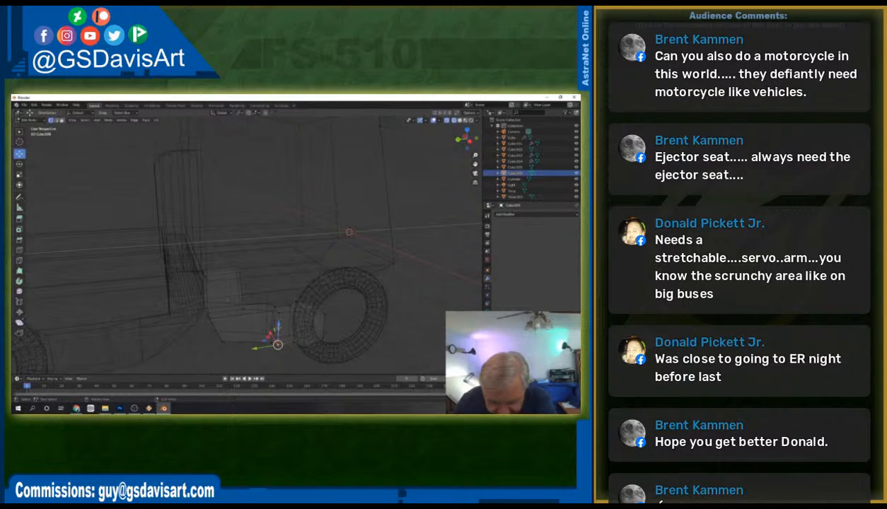
{"action": "left_click_drag", "start_coordinate": [277, 322], "coordinate": [293, 322]}
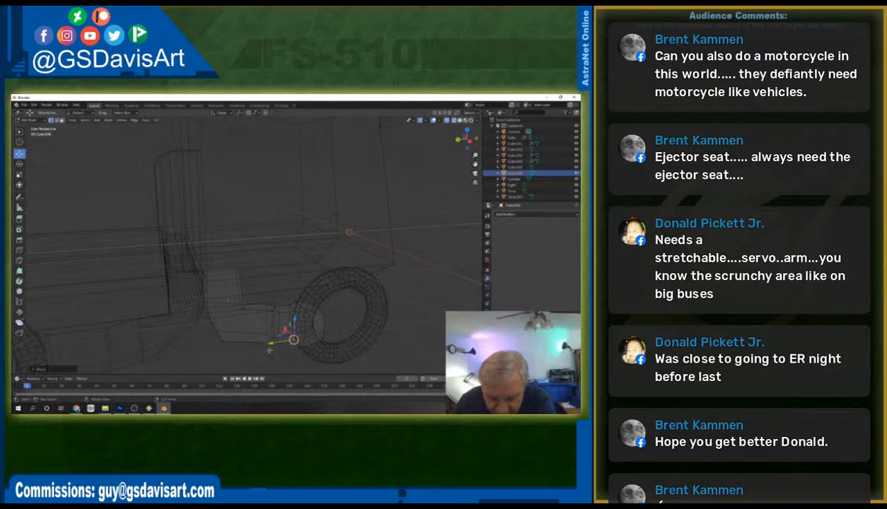
{"action": "left_click", "coordinate": [266, 349]}
{"action": "left_click_drag", "start_coordinate": [271, 319], "coordinate": [221, 315]}
{"action": "left_click", "coordinate": [216, 341]}
Select the lower vertex near the forward arm's wheel end and raise it slightly along Z.
{"action": "scroll", "coordinate": [263, 358], "scroll_direction": "down", "scroll_amount": 3}
{"action": "middle_click_drag", "start_coordinate": [321, 325], "coordinate": [349, 304]}
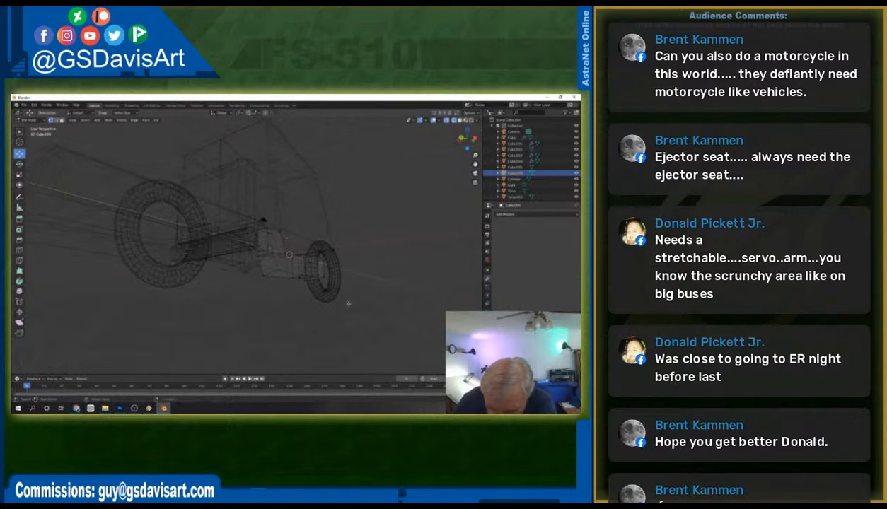
{"action": "left_click_drag", "start_coordinate": [297, 268], "coordinate": [301, 244]}
{"action": "middle_click_drag", "start_coordinate": [366, 326], "coordinate": [272, 276]}
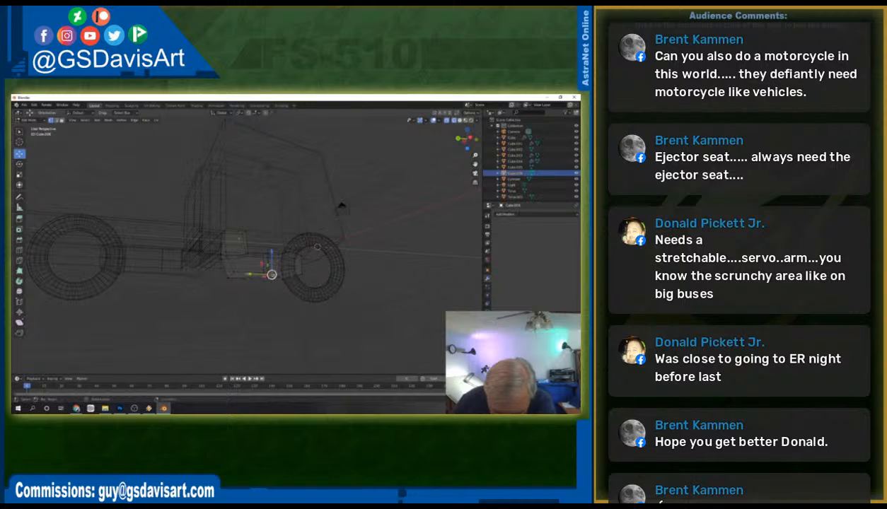
{"action": "key", "text": "g"}
{"action": "key", "text": "z"}
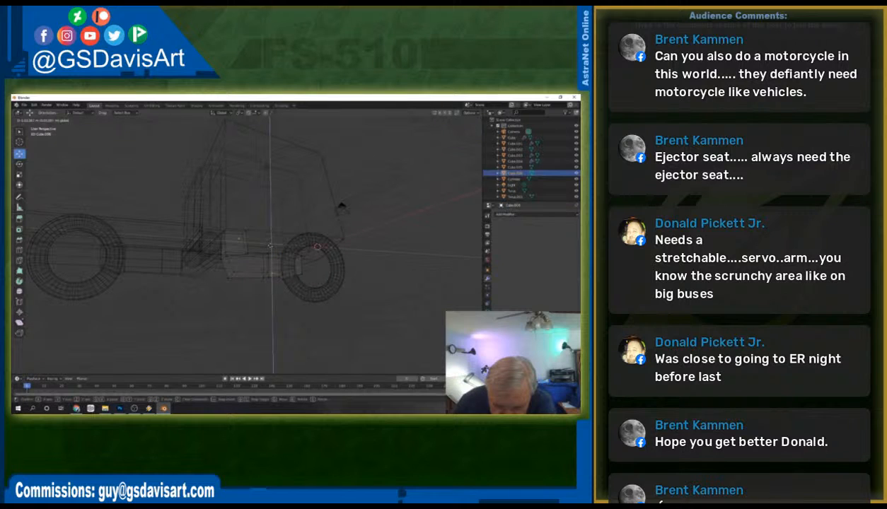
{"action": "left_click", "coordinate": [270, 246]}
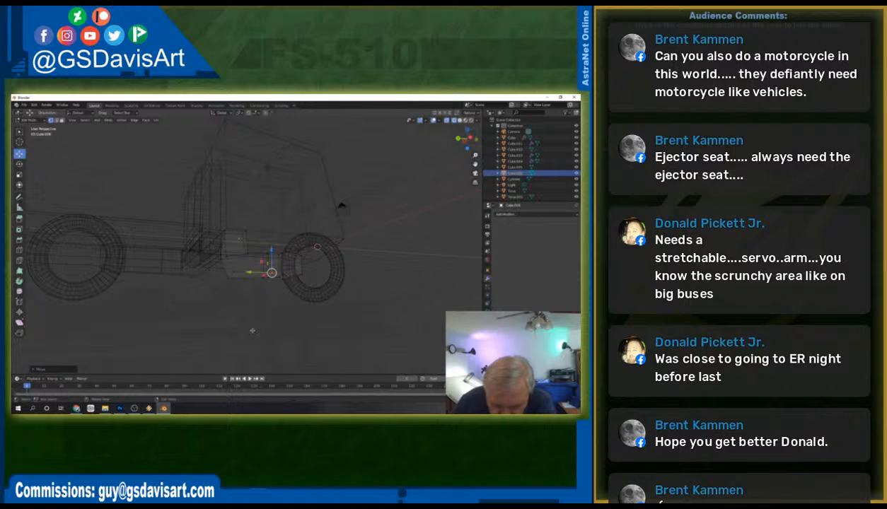
Raise the neighbouring bottom vertex beside the front wheel slightly along Z, then clear the selection.
{"action": "middle_click_drag", "start_coordinate": [310, 330], "coordinate": [293, 295]}
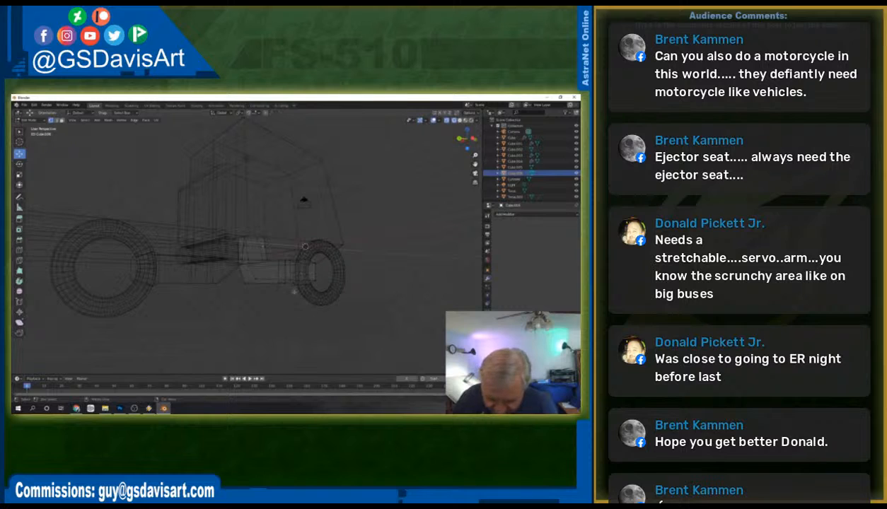
{"action": "left_click", "coordinate": [296, 275]}
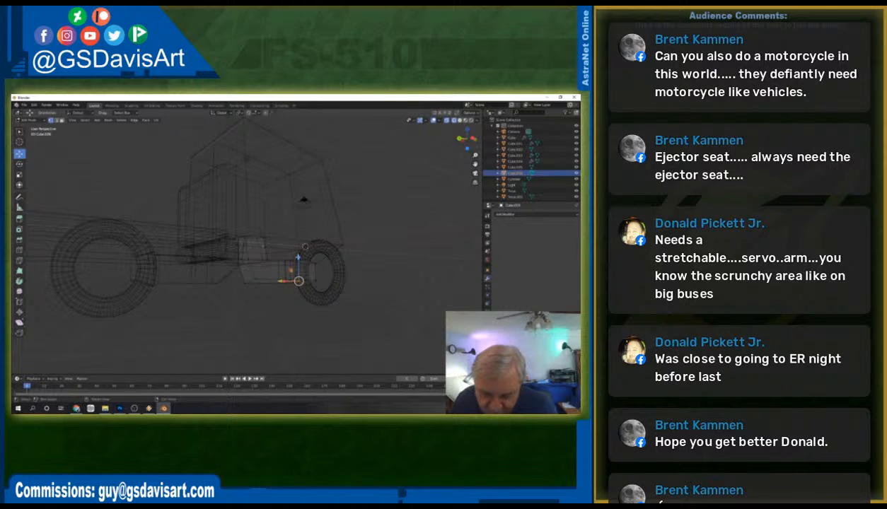
{"action": "key", "text": "g"}
{"action": "key", "text": "z"}
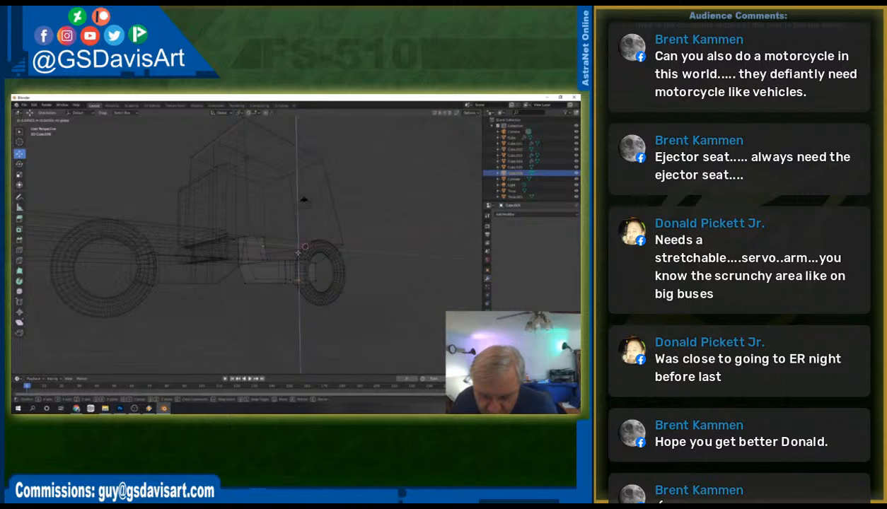
{"action": "left_click_drag", "start_coordinate": [298, 253], "coordinate": [299, 251]}
{"action": "left_click", "coordinate": [364, 329]}
Display the vehicle in solid shading and return to Object Mode with the arm deselected.
{"action": "middle_click_drag", "start_coordinate": [400, 293], "coordinate": [305, 306]}
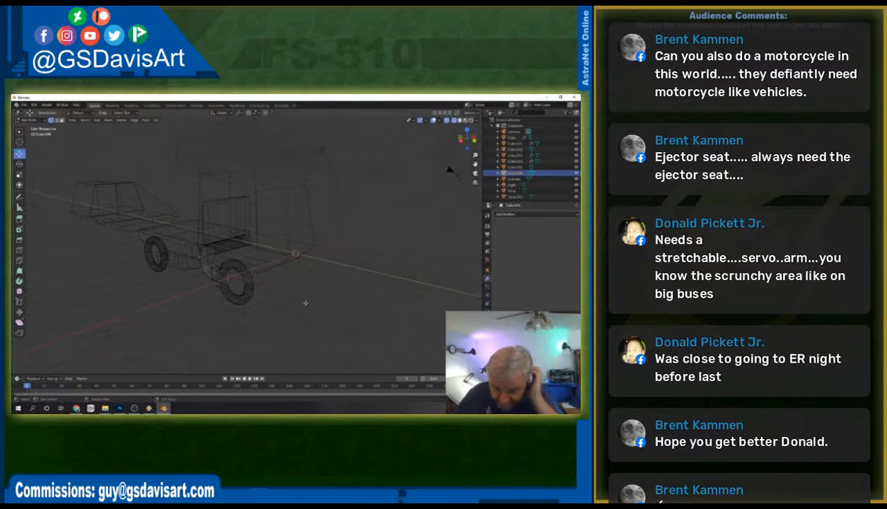
{"action": "left_click", "coordinate": [453, 120]}
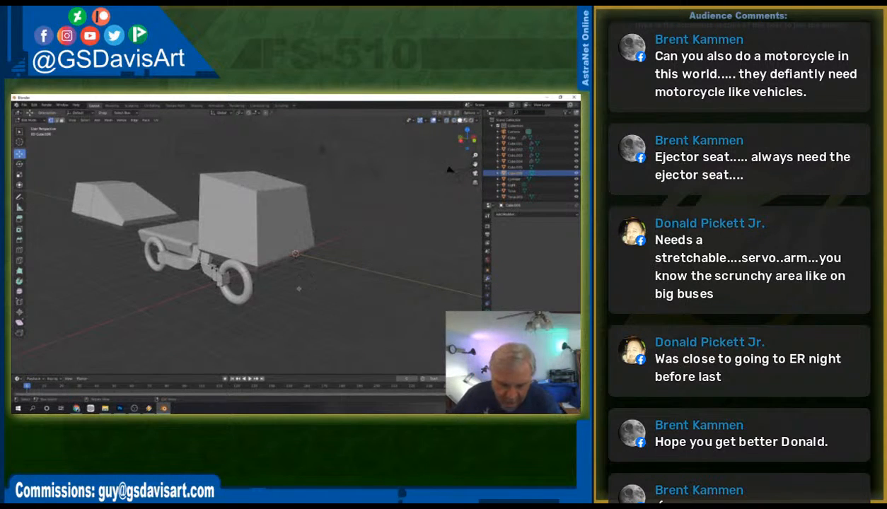
{"action": "middle_click_drag", "start_coordinate": [276, 302], "coordinate": [272, 314]}
{"action": "left_click", "coordinate": [33, 120]}
{"action": "left_click", "coordinate": [34, 127]}
{"action": "left_click", "coordinate": [307, 314]}
{"action": "mouse_move", "coordinate": [304, 312]}
{"action": "middle_mouse_down"}
{"action": "mouse_move", "coordinate": [359, 302]}
{"action": "mouse_move", "coordinate": [276, 307]}
{"action": "mouse_move", "coordinate": [315, 304]}
{"action": "middle_mouse_up"}
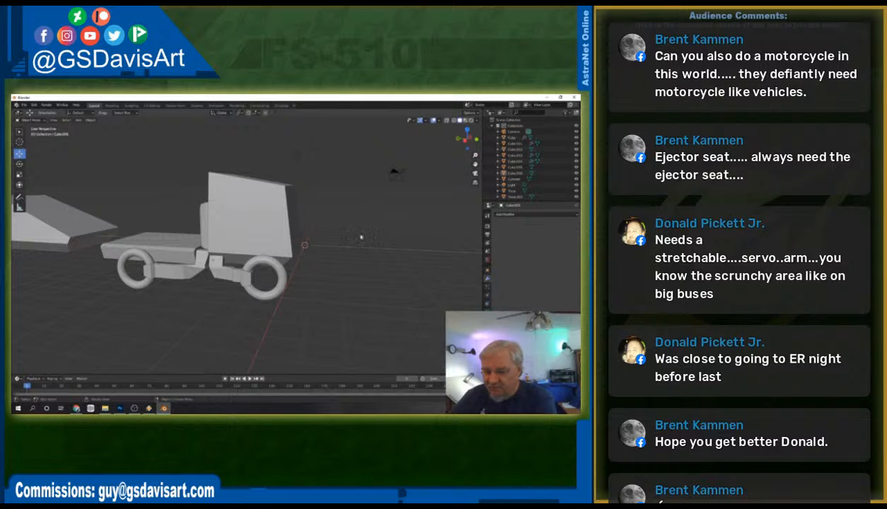
In wireframe top view, edit the boxy cab and move its front outer corner vertices inward along X to taper the side.
{"action": "left_click", "coordinate": [467, 131]}
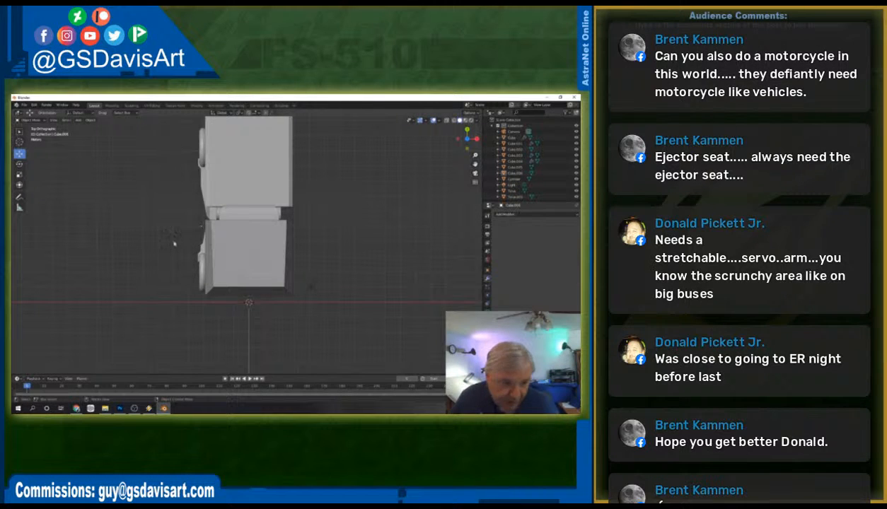
{"action": "left_click", "coordinate": [261, 245]}
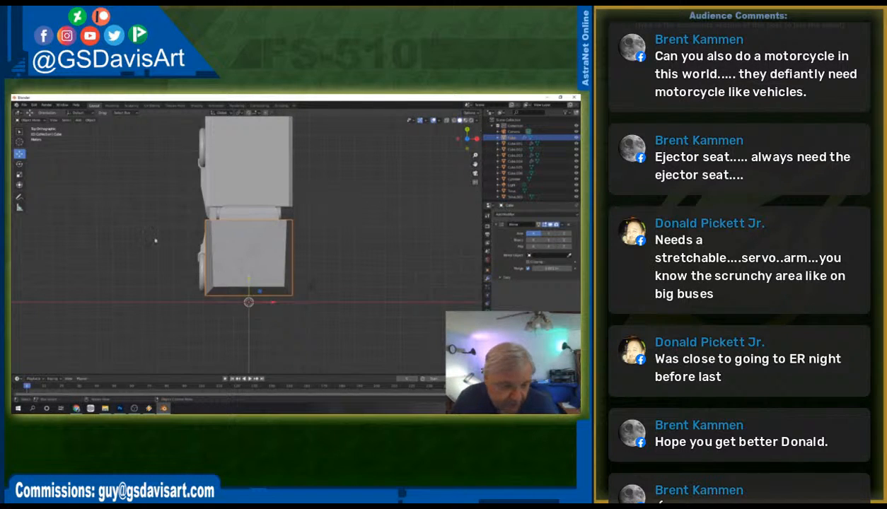
{"action": "left_click", "coordinate": [29, 119]}
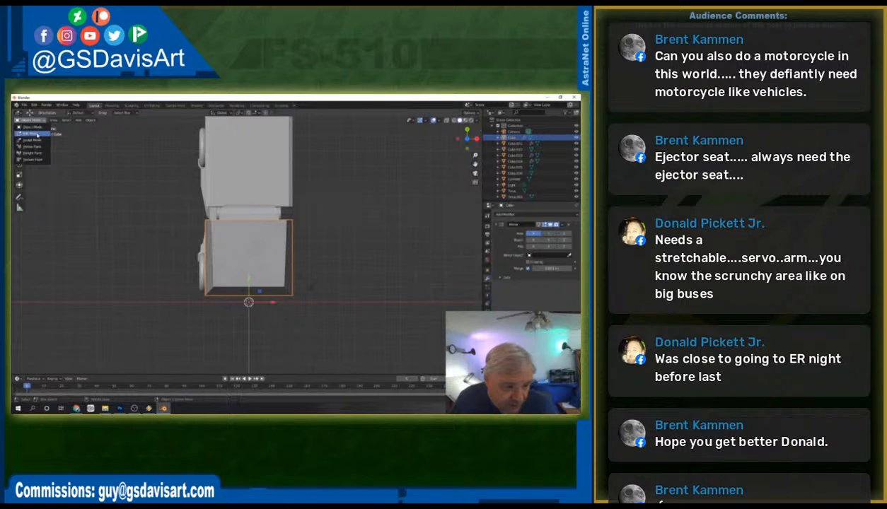
{"action": "left_click", "coordinate": [32, 133]}
{"action": "left_click_drag", "start_coordinate": [219, 304], "coordinate": [206, 288]}
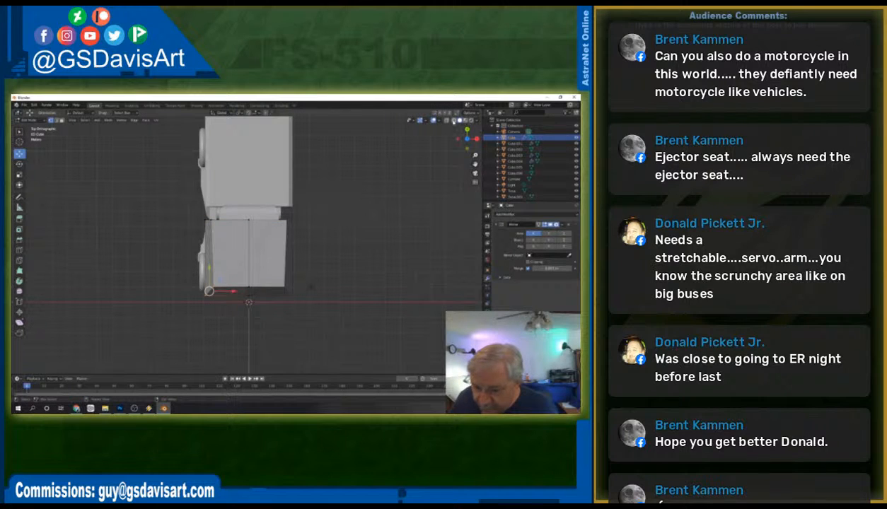
{"action": "left_click", "coordinate": [453, 120]}
{"action": "left_click_drag", "start_coordinate": [190, 308], "coordinate": [242, 289]}
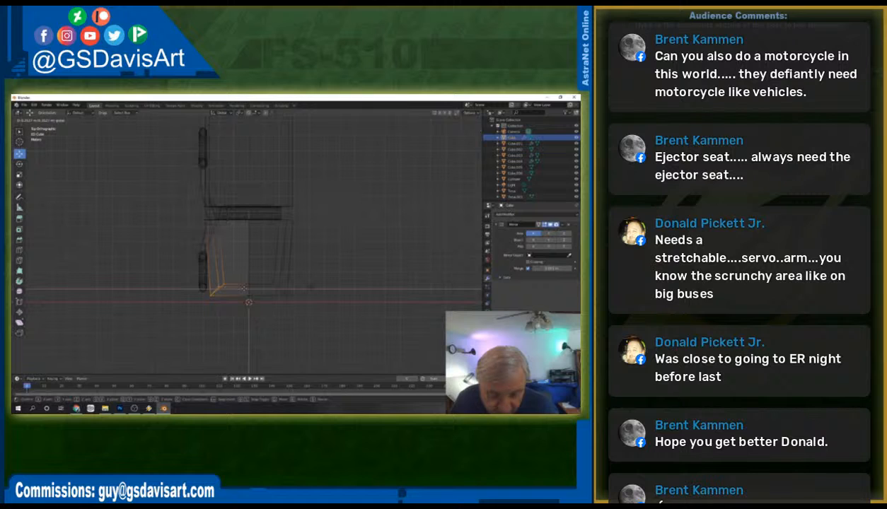
{"action": "left_click_drag", "start_coordinate": [244, 289], "coordinate": [242, 288]}
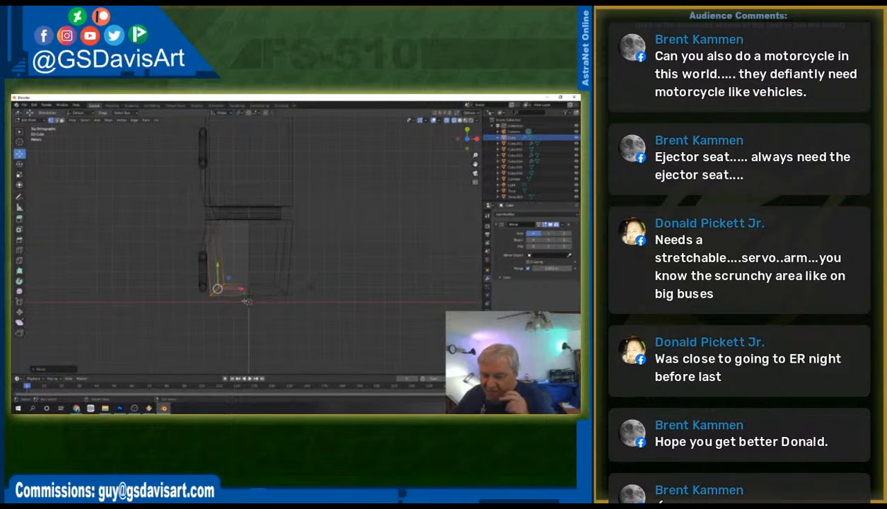
{"action": "left_click", "coordinate": [199, 313]}
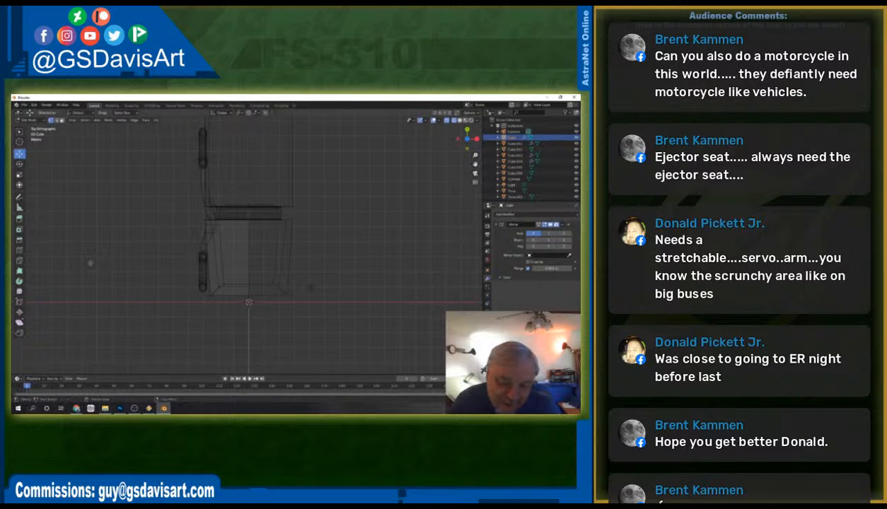
Restore solid shading and return the cab to Object Mode.
{"action": "middle_click_drag", "start_coordinate": [139, 331], "coordinate": [185, 260]}
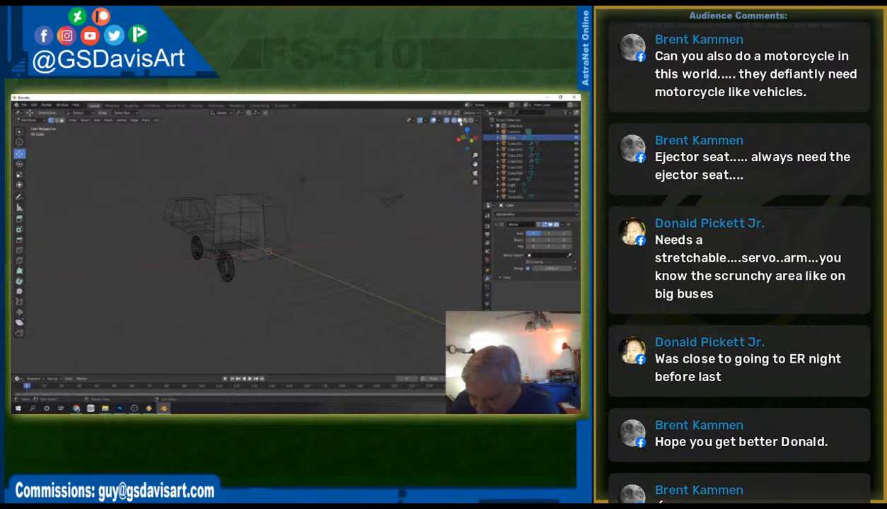
{"action": "left_click", "coordinate": [460, 120]}
{"action": "mouse_move", "coordinate": [216, 311]}
{"action": "middle_mouse_down"}
{"action": "mouse_move", "coordinate": [246, 313]}
{"action": "mouse_move", "coordinate": [230, 319]}
{"action": "mouse_move", "coordinate": [254, 313]}
{"action": "middle_mouse_up"}
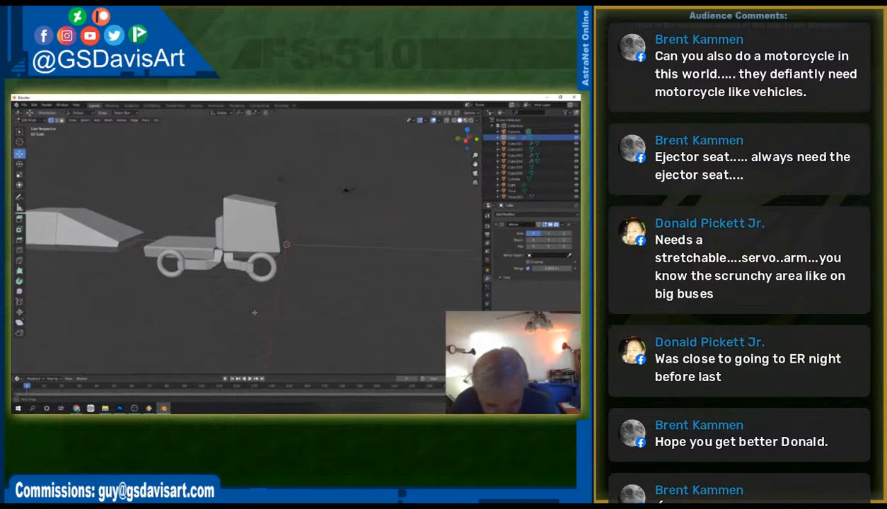
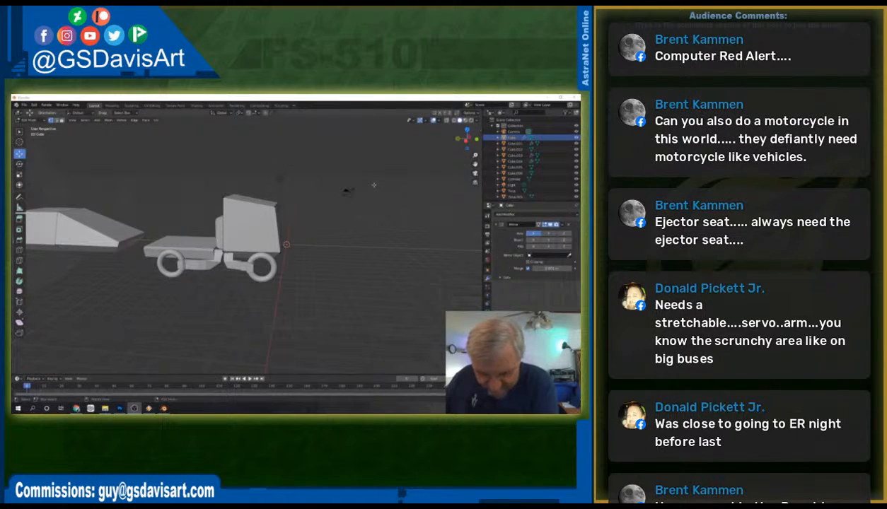
{"action": "left_click", "coordinate": [30, 120]}
{"action": "left_click", "coordinate": [32, 127]}
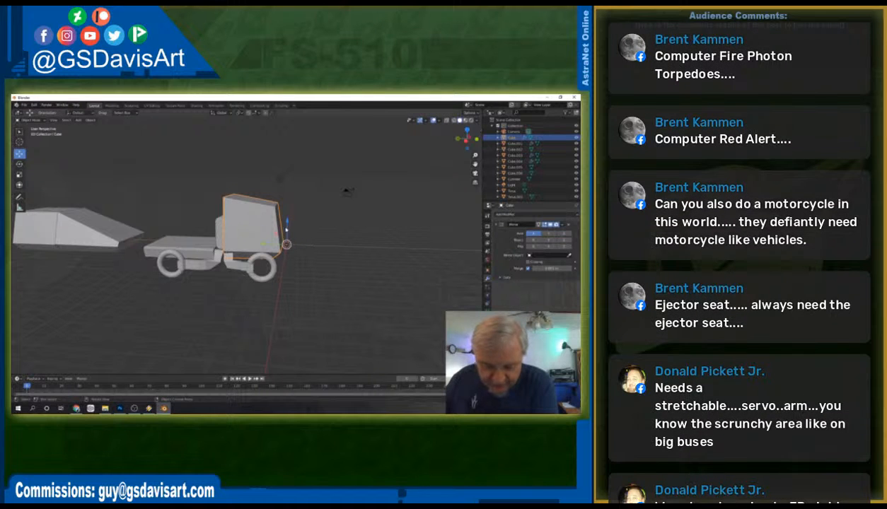
In side view, move the boxy cab up and forward, clear of the wheel assembly.
{"action": "left_click", "coordinate": [466, 140]}
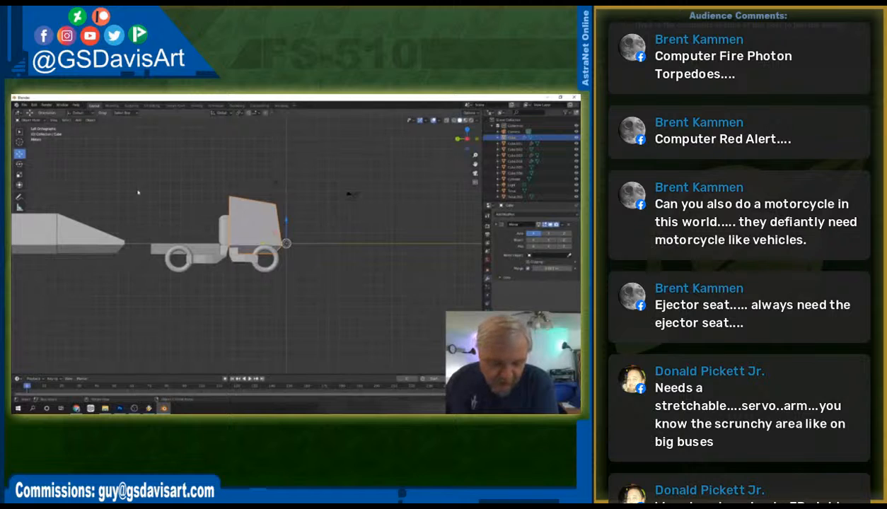
{"action": "left_click_drag", "start_coordinate": [139, 177], "coordinate": [306, 309]}
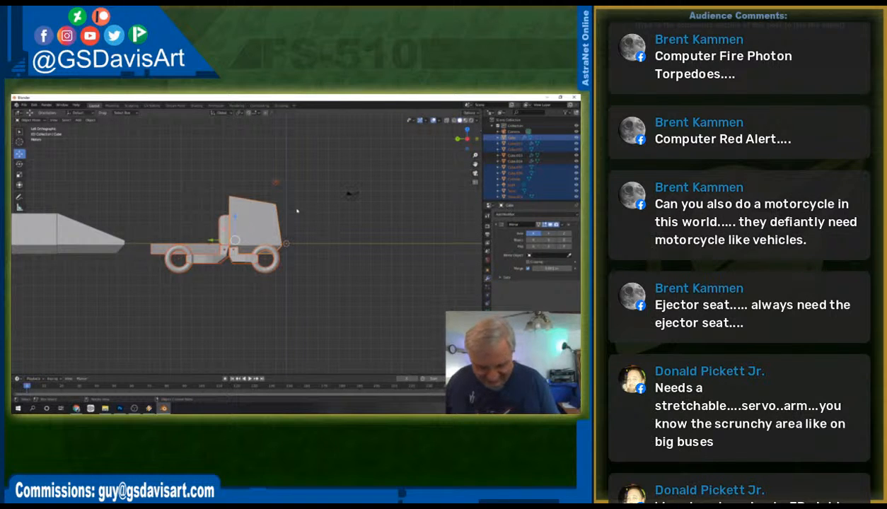
{"action": "key", "text": "alt+a"}
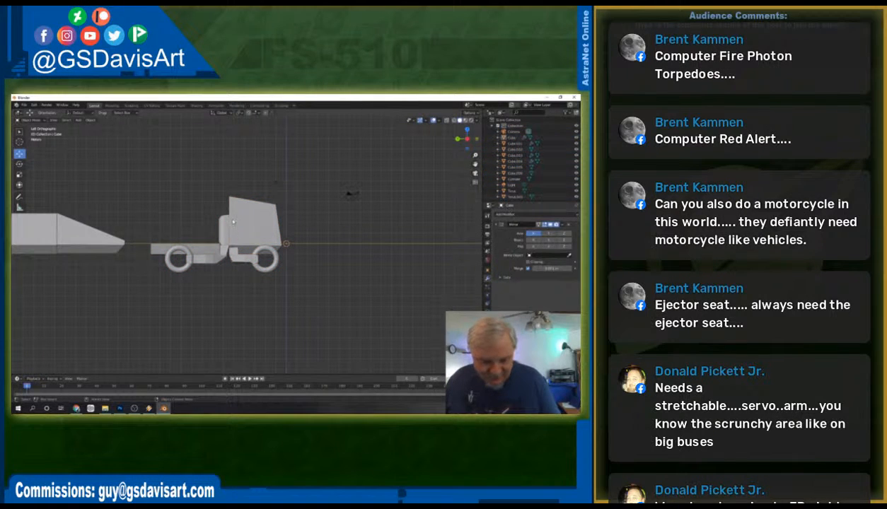
{"action": "left_click", "coordinate": [233, 222]}
{"action": "key", "text": "g"}
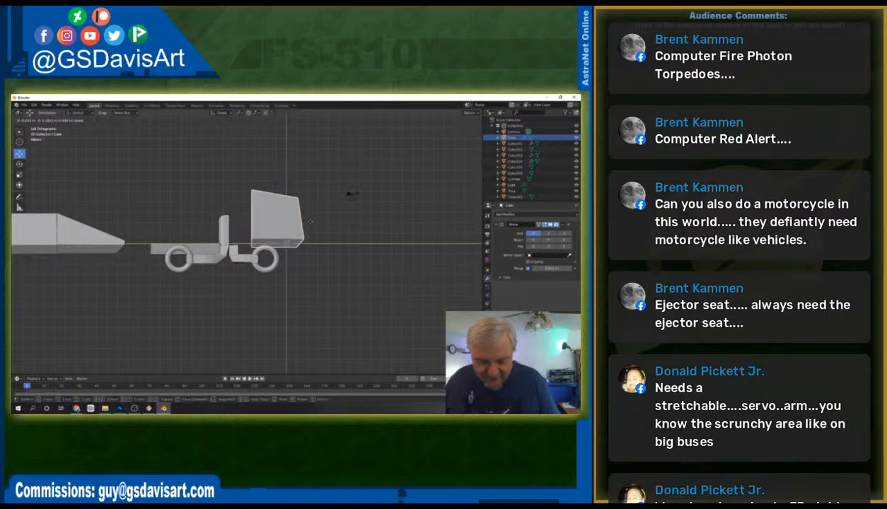
{"action": "left_click", "coordinate": [269, 231]}
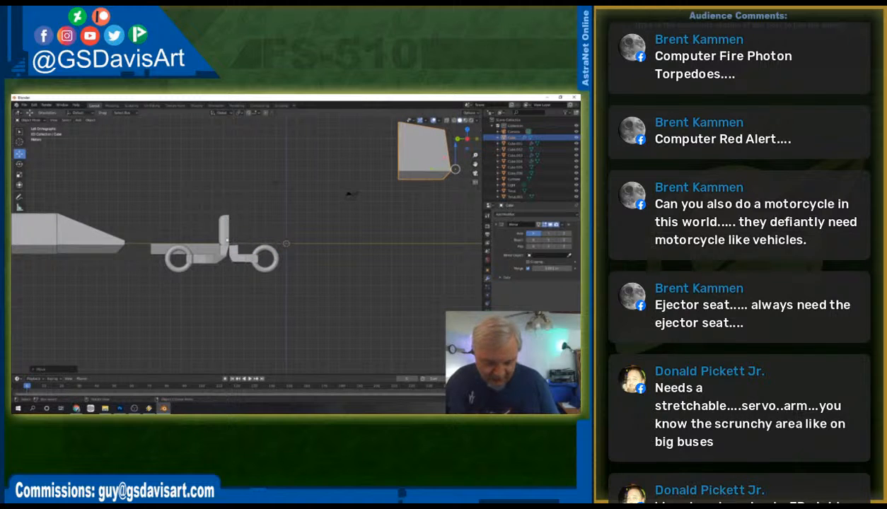
Move the flat rear bed up and forward off the wheel arms, placing it beside the removed cab.
{"action": "left_click", "coordinate": [197, 248]}
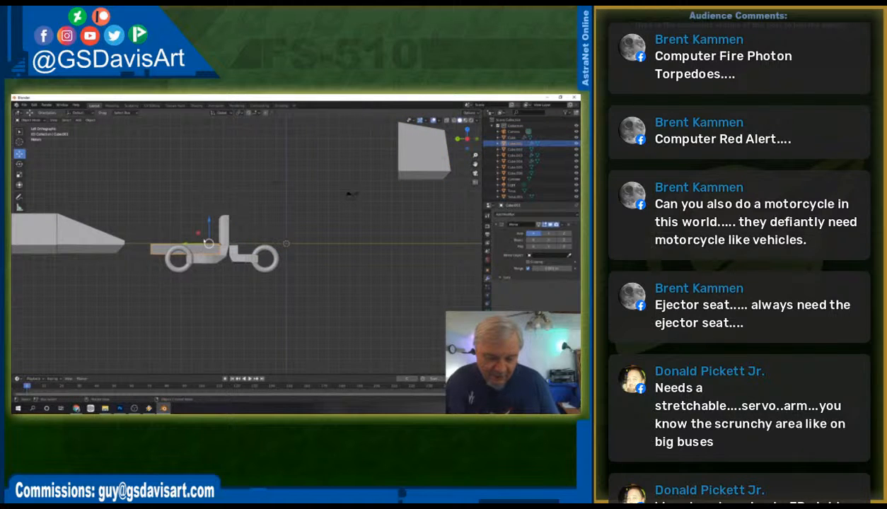
{"action": "key", "text": "g"}
{"action": "left_click", "coordinate": [369, 137]}
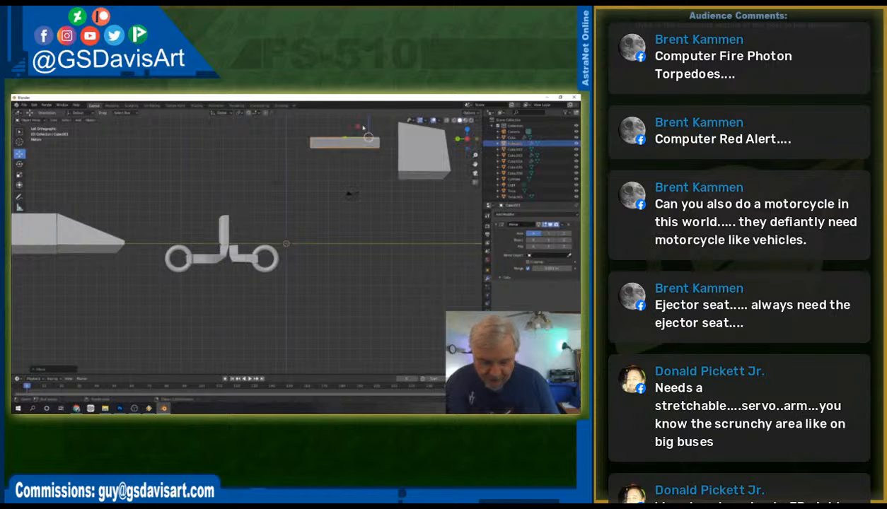
Move the wedge-shaped nose forward along Y so it sits against the upright panel above the front wheel.
{"action": "left_click", "coordinate": [91, 232]}
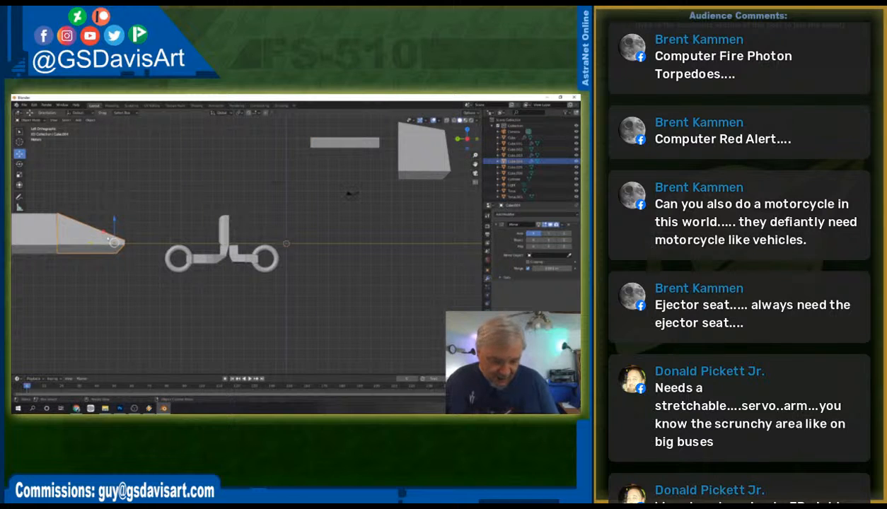
{"action": "key", "text": "g"}
{"action": "key", "text": "y"}
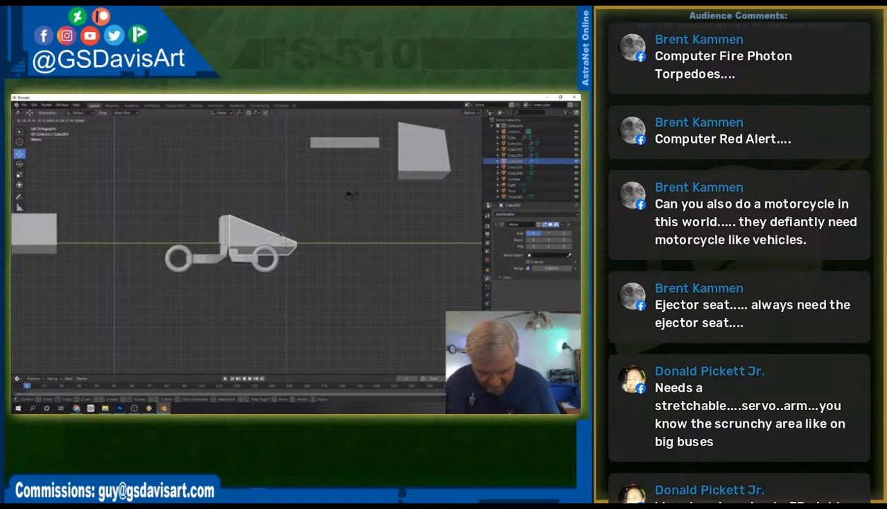
{"action": "left_click", "coordinate": [281, 238]}
{"action": "middle_click_drag", "start_coordinate": [281, 238], "coordinate": [340, 293]}
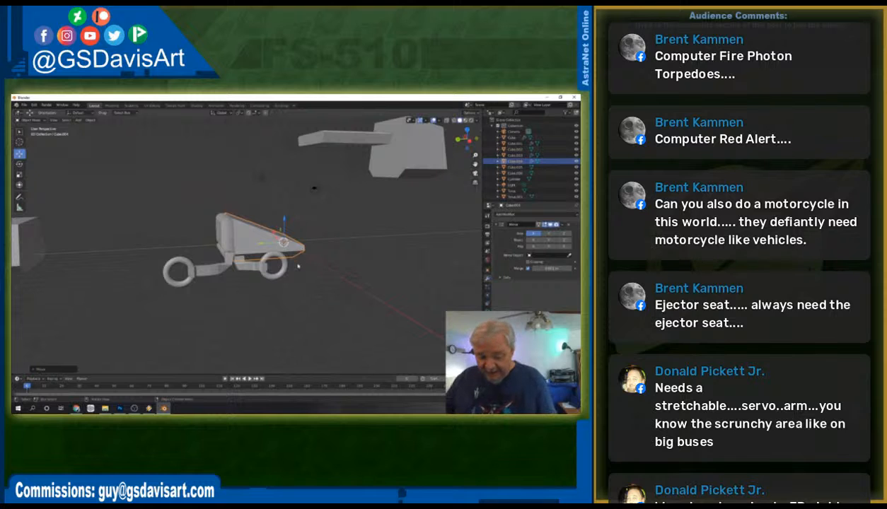
Move the upright panel and its hinge cylinder backward along Y, away from the wedge-shaped nose to above the rear wheel.
{"action": "left_click", "coordinate": [207, 271]}
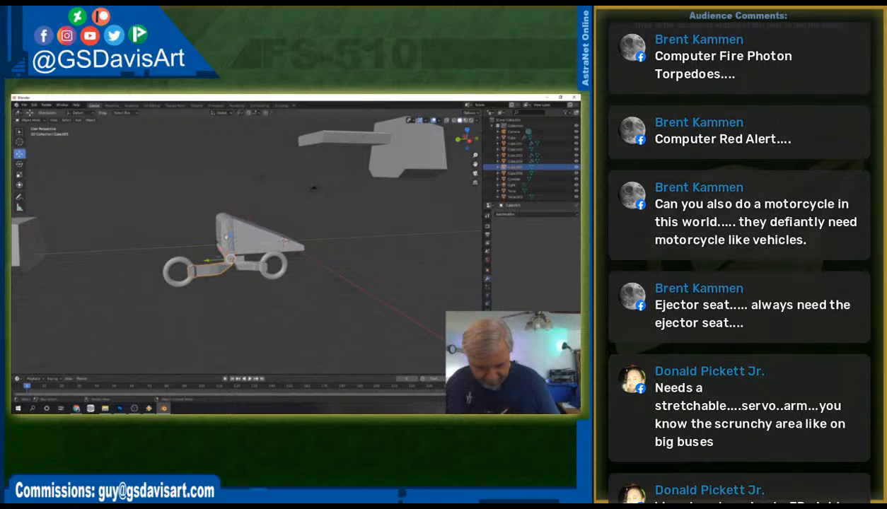
{"action": "left_click", "coordinate": [227, 237]}
{"action": "left_click_drag", "start_coordinate": [204, 215], "coordinate": [172, 217]}
{"action": "key", "text": "ctrl+z"}
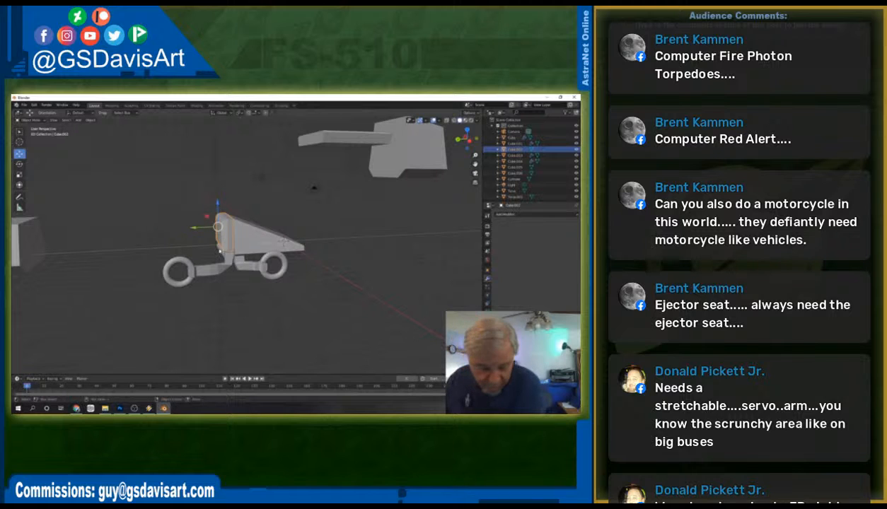
{"action": "left_click", "coordinate": [220, 250], "text": "shift"}
{"action": "left_click_drag", "start_coordinate": [199, 241], "coordinate": [134, 241]}
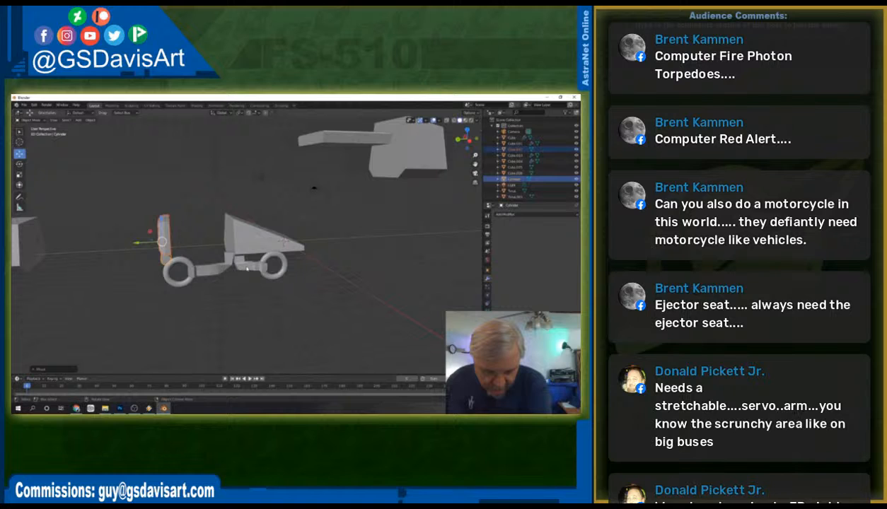
Move the front wheel arm together with its torus wheel backward so the arm attaches beneath the upright panel.
{"action": "left_click", "coordinate": [247, 268]}
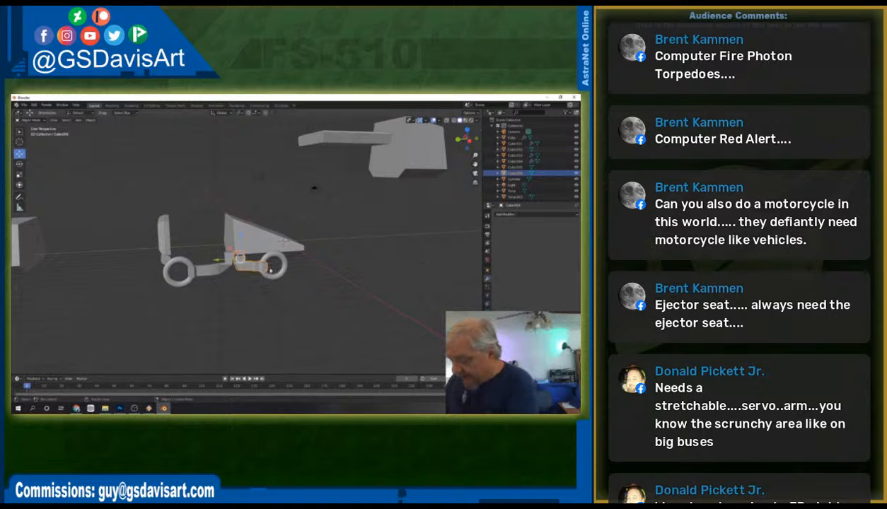
{"action": "left_click", "coordinate": [273, 276]}
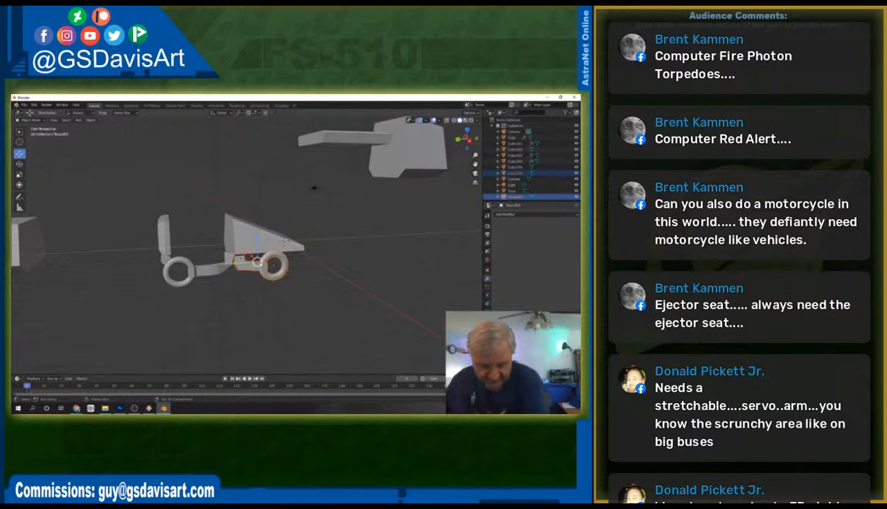
{"action": "key", "text": "g"}
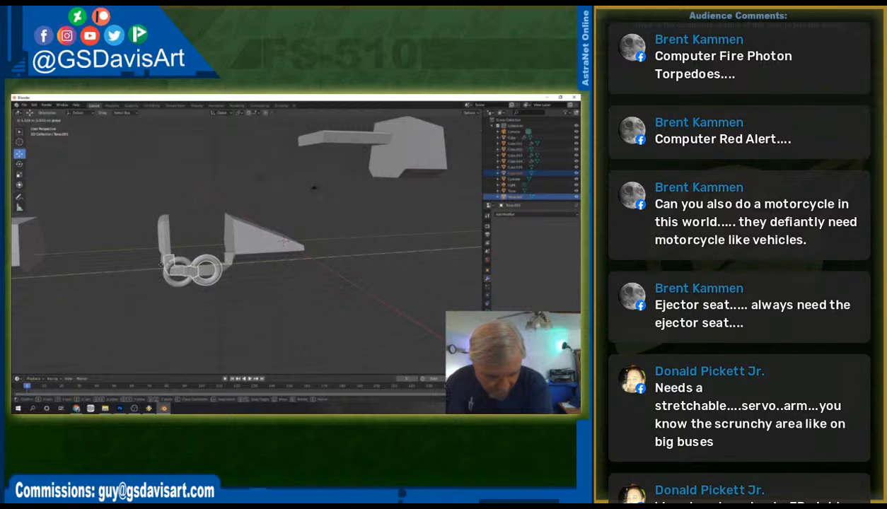
{"action": "left_click", "coordinate": [160, 267]}
Move the former rear wheel arm and its torus wheel forward beneath the wedge-shaped nose.
{"action": "left_click", "coordinate": [228, 260]}
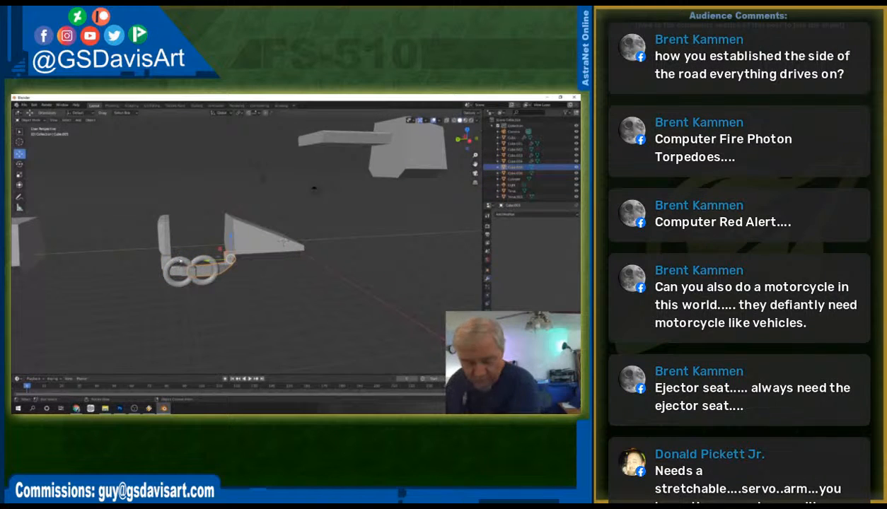
{"action": "left_click", "coordinate": [182, 267], "text": "shift"}
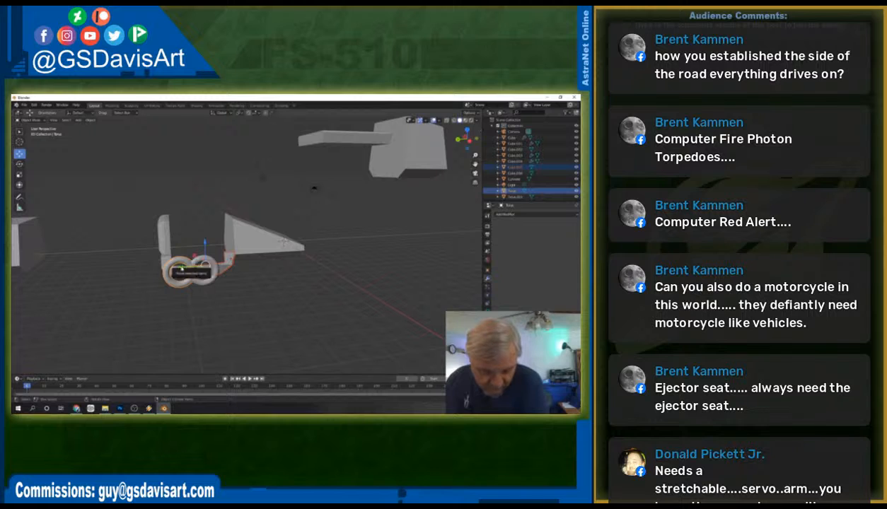
{"action": "key", "text": "g"}
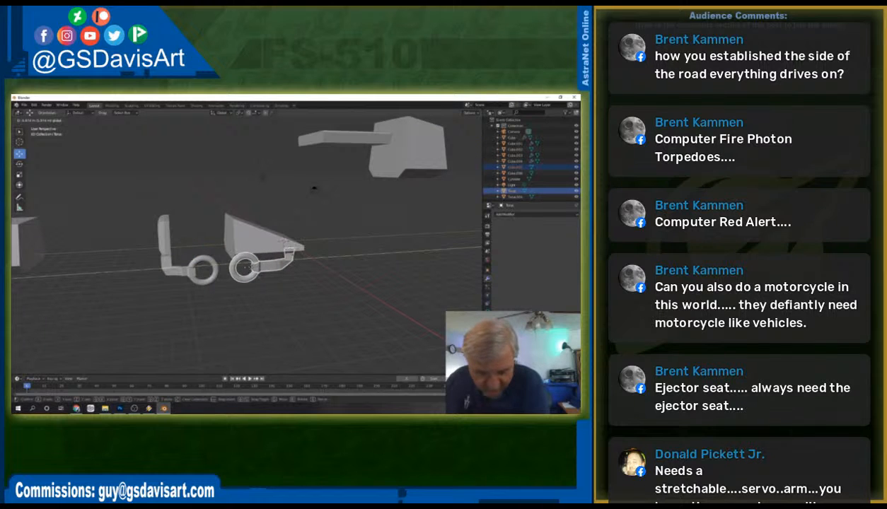
{"action": "left_click", "coordinate": [266, 280]}
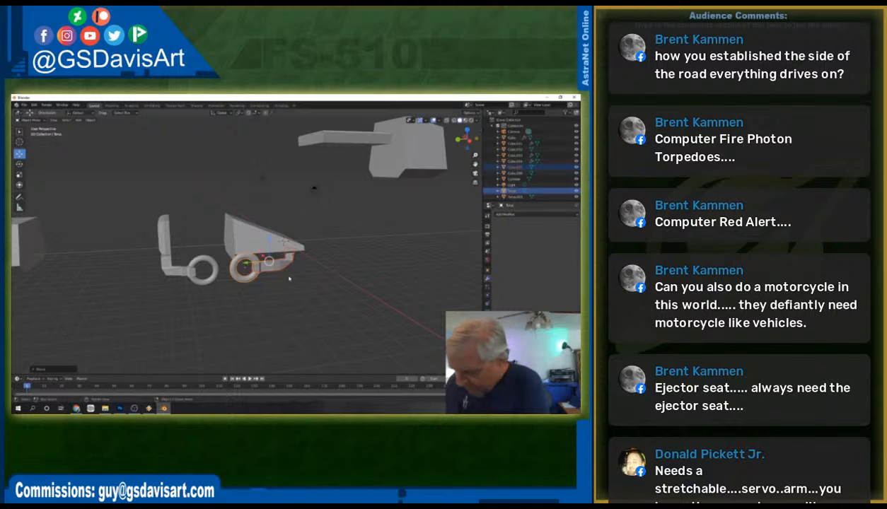
Paste a copy of the arm and wheel under the nose, shift the copy aside and rotate it to face the opposite way.
{"action": "key", "text": "ctrl+j"}
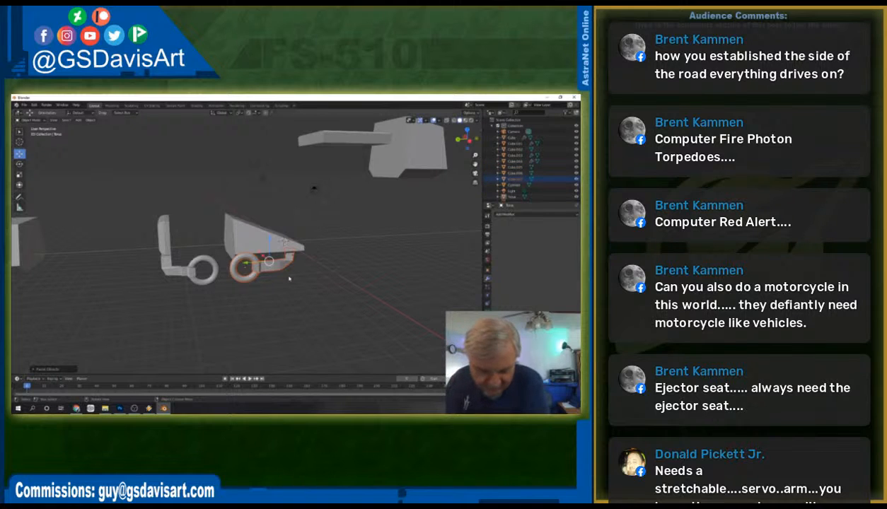
{"action": "key", "text": "g"}
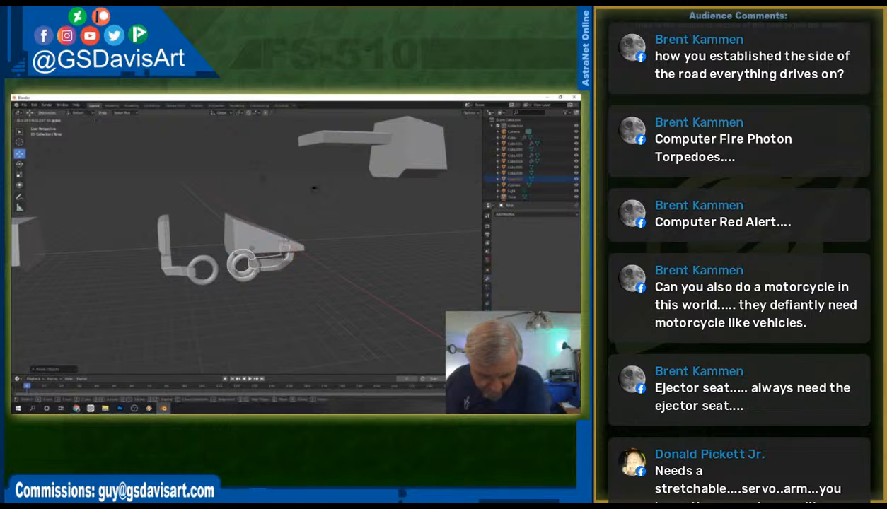
{"action": "left_click", "coordinate": [265, 264]}
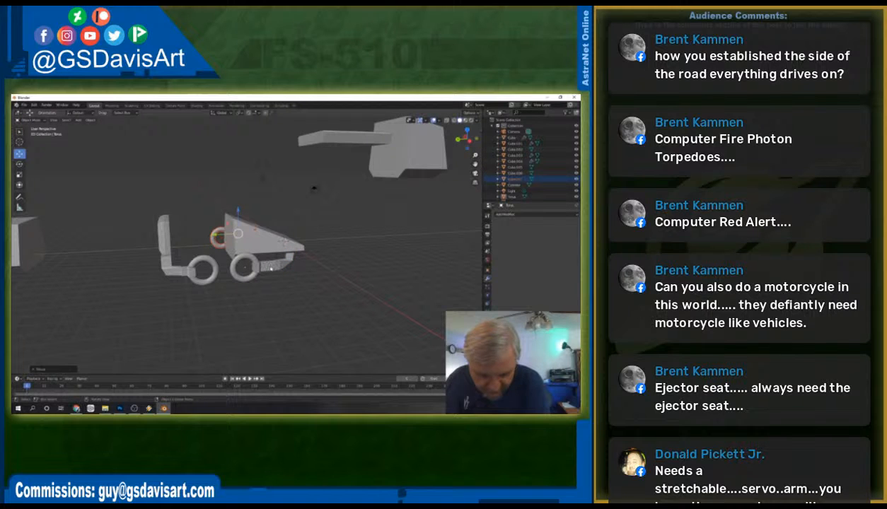
{"action": "left_click", "coordinate": [20, 164]}
{"action": "left_click_drag", "start_coordinate": [224, 239], "coordinate": [269, 225]}
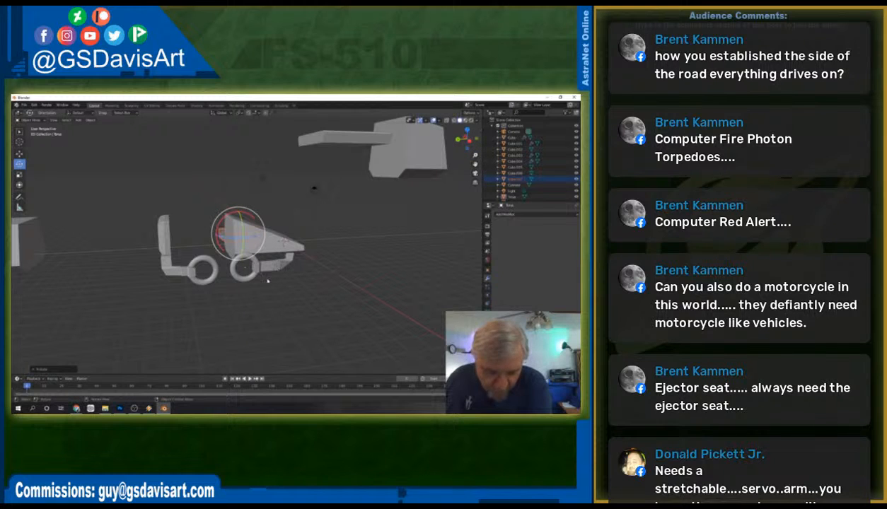
Move the original arm and wheel under the nose backward, clear of the vehicle, next to the spare boxy body.
{"action": "left_click", "coordinate": [241, 272]}
{"action": "left_click", "coordinate": [19, 153]}
{"action": "left_click_drag", "start_coordinate": [246, 266], "coordinate": [15, 279]}
In top view, flip the copied wheel arm along X by scaling it through to a negative factor.
{"action": "left_click", "coordinate": [224, 234]}
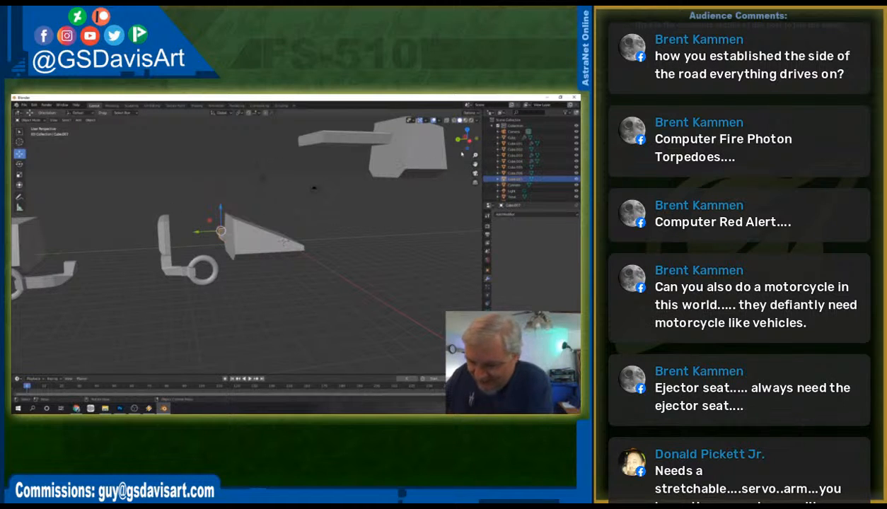
{"action": "left_click", "coordinate": [466, 129]}
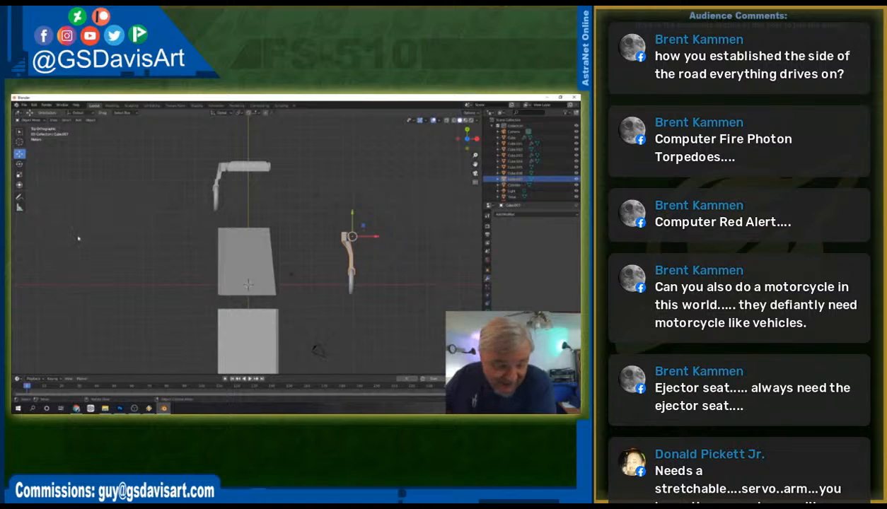
{"action": "left_click", "coordinate": [19, 174]}
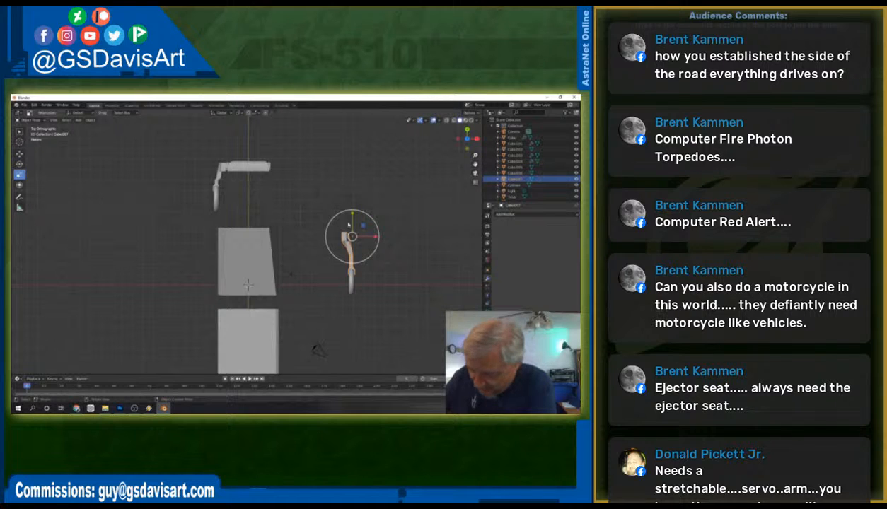
{"action": "left_click_drag", "start_coordinate": [369, 236], "coordinate": [333, 237]}
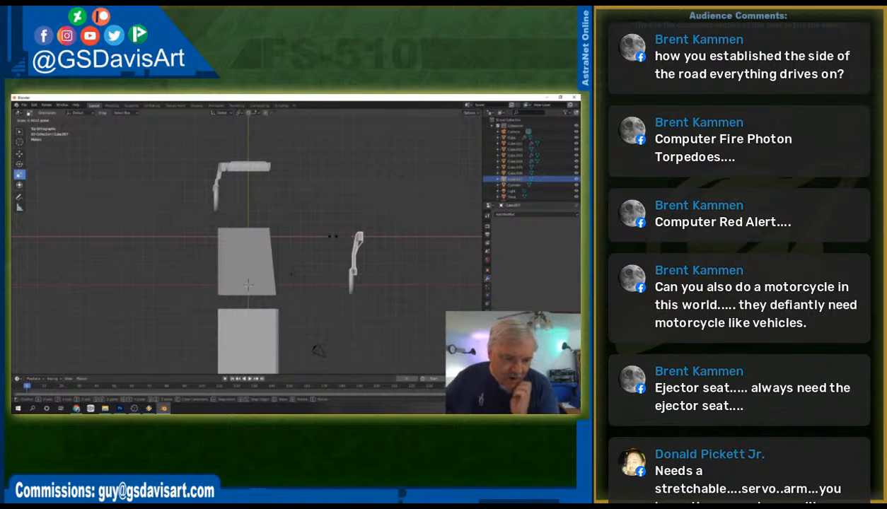
{"action": "left_click", "coordinate": [333, 236]}
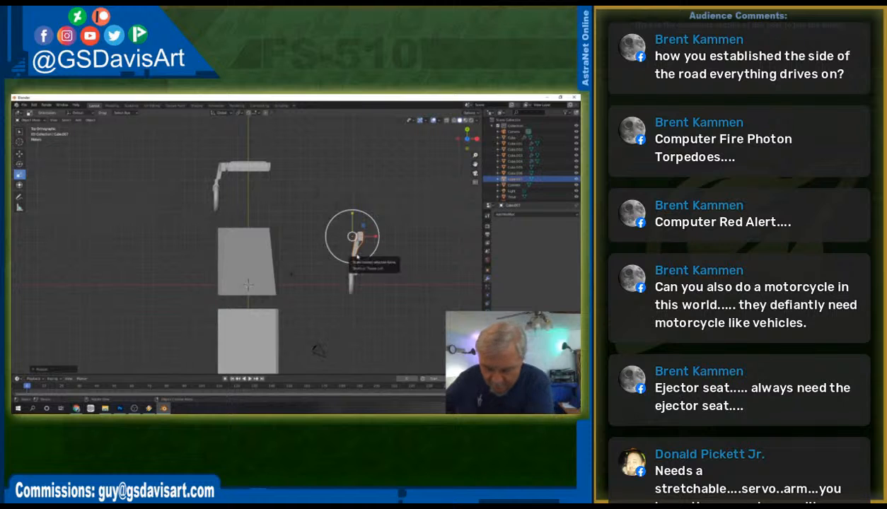
Move the flipped arm with its wheel across to the outer side edge of the nose, under the bodywork.
{"action": "left_click", "coordinate": [20, 153]}
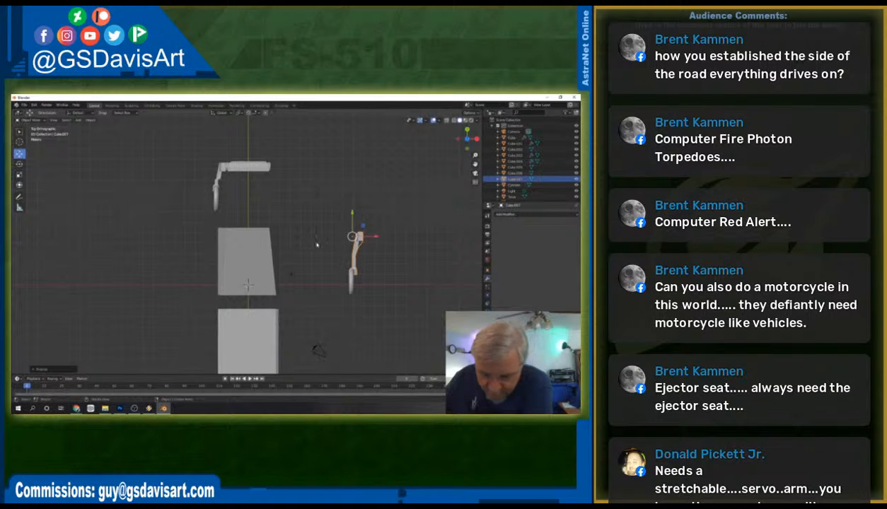
{"action": "left_click_drag", "start_coordinate": [374, 237], "coordinate": [340, 319]}
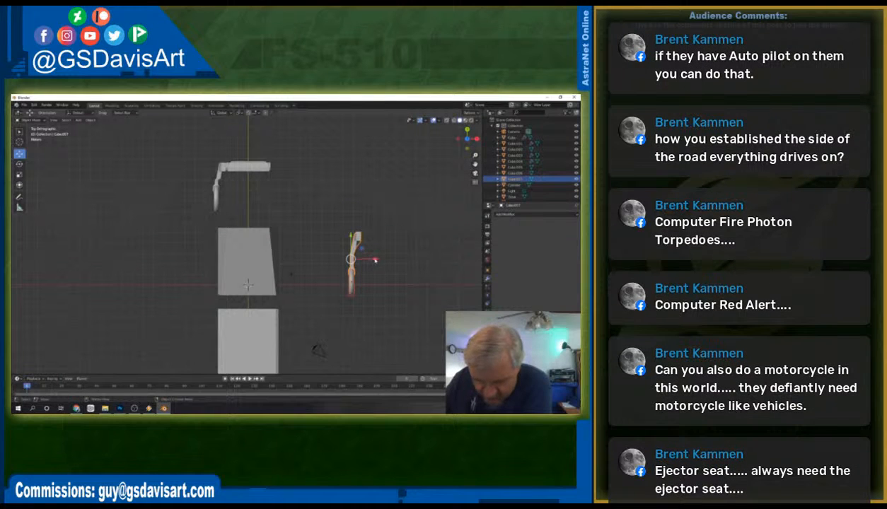
{"action": "left_click_drag", "start_coordinate": [375, 260], "coordinate": [222, 243]}
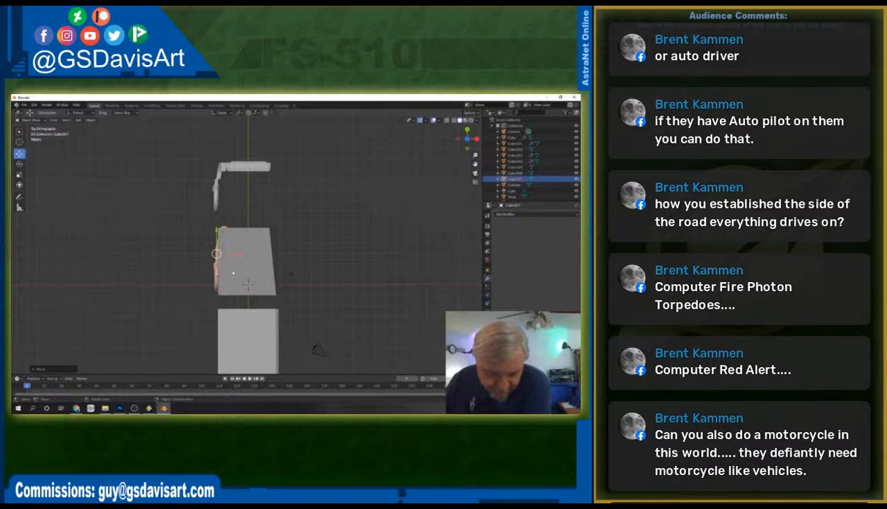
{"action": "middle_click_drag", "start_coordinate": [156, 270], "coordinate": [234, 219]}
Move the spare boxy body forward along Y until it butts against the back of the wedge-shaped nose.
{"action": "left_click", "coordinate": [67, 260]}
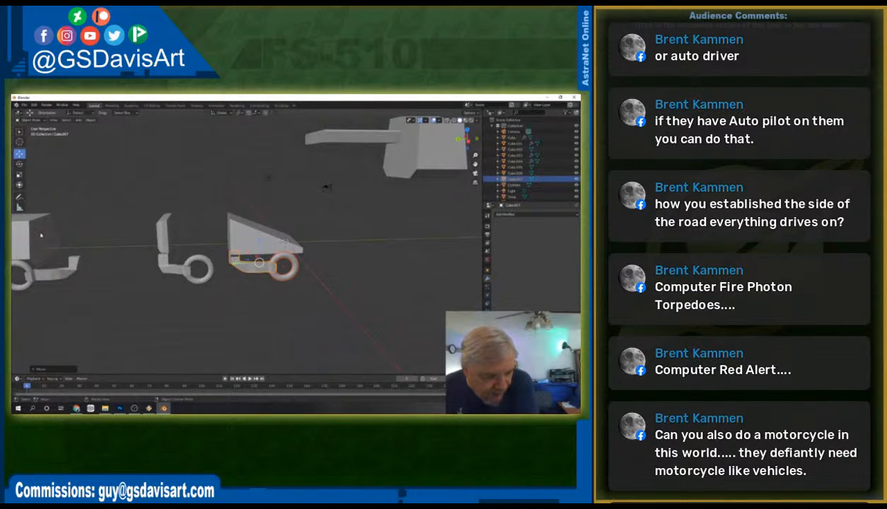
{"action": "scroll", "coordinate": [90, 257], "scroll_direction": "down", "scroll_amount": 2}
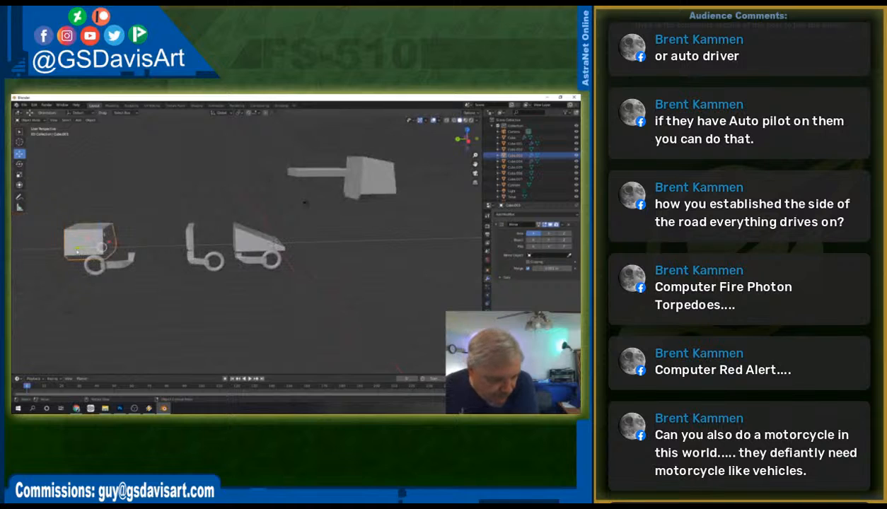
{"action": "left_click_drag", "start_coordinate": [76, 248], "coordinate": [215, 256]}
{"action": "scroll", "coordinate": [304, 202], "scroll_direction": "up", "scroll_amount": 3}
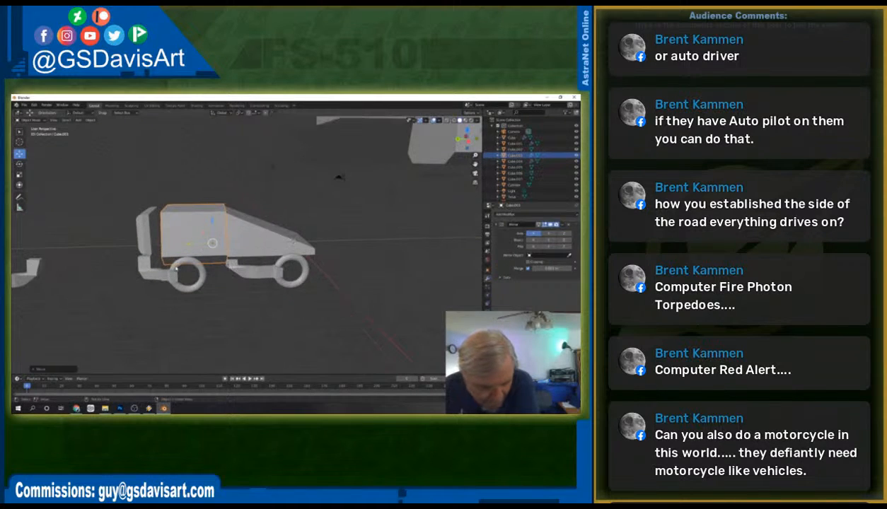
Nudge the rear torus wheel slightly forward along Y on its arm.
{"action": "left_click_drag", "start_coordinate": [120, 188], "coordinate": [160, 287]}
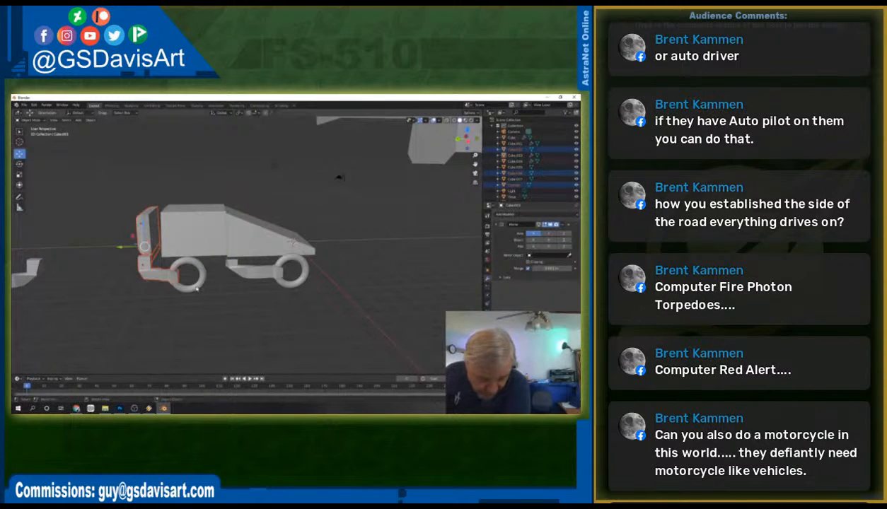
{"action": "left_click", "coordinate": [191, 284]}
{"action": "left_click_drag", "start_coordinate": [165, 277], "coordinate": [167, 279]}
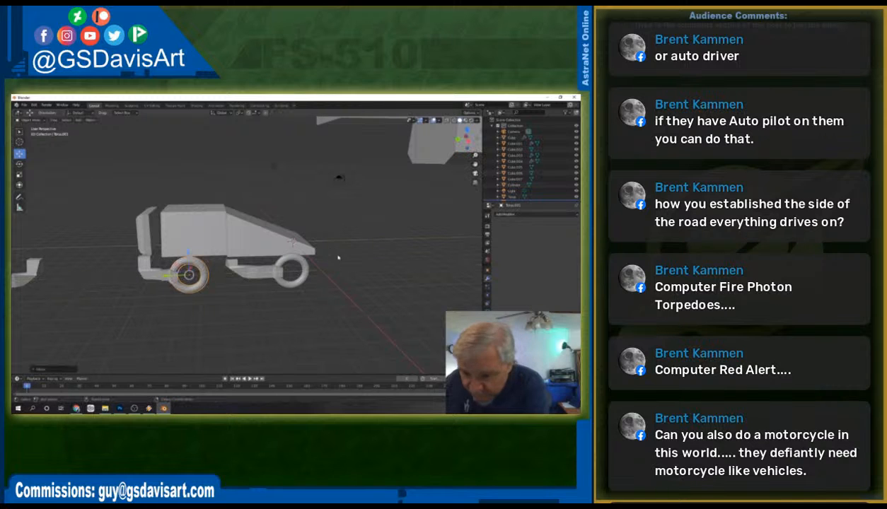
In side view, move the rear panel, hinge, arm and wheel forward together against the back of the boxy body.
{"action": "key", "text": "ctrl+KP_3"}
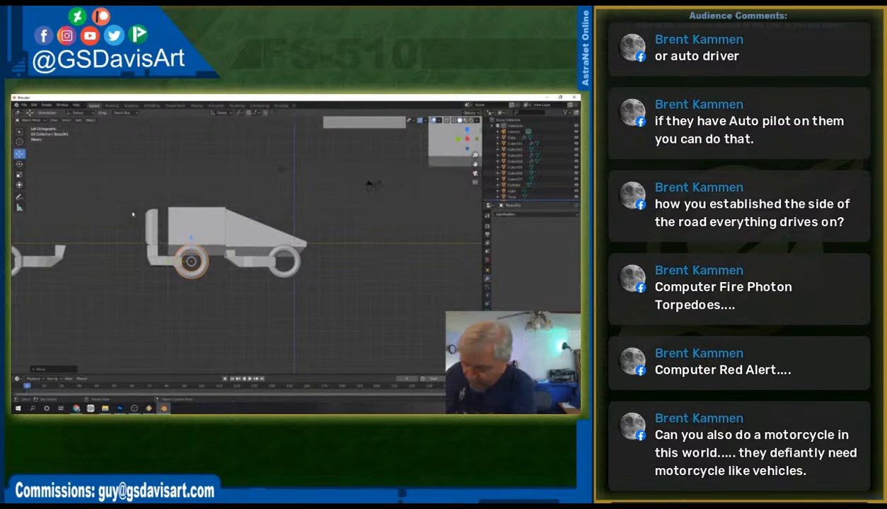
{"action": "left_click_drag", "start_coordinate": [126, 188], "coordinate": [162, 274]}
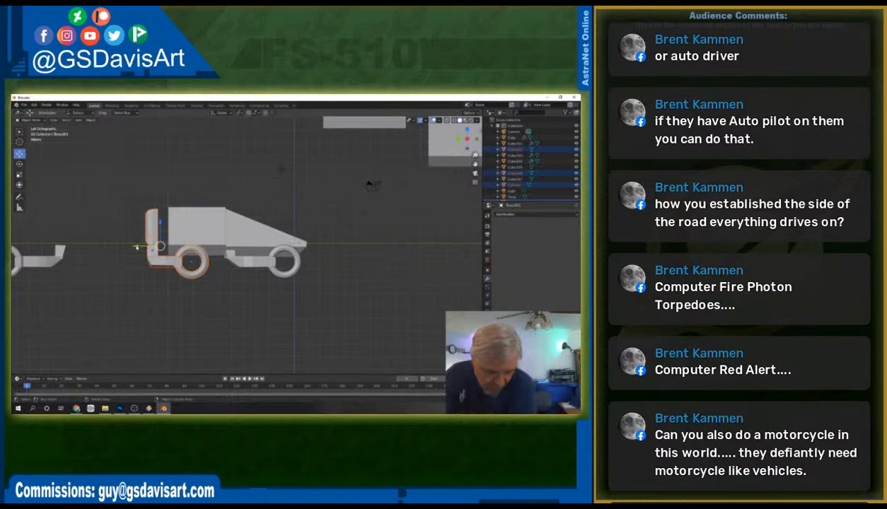
{"action": "key", "text": "g"}
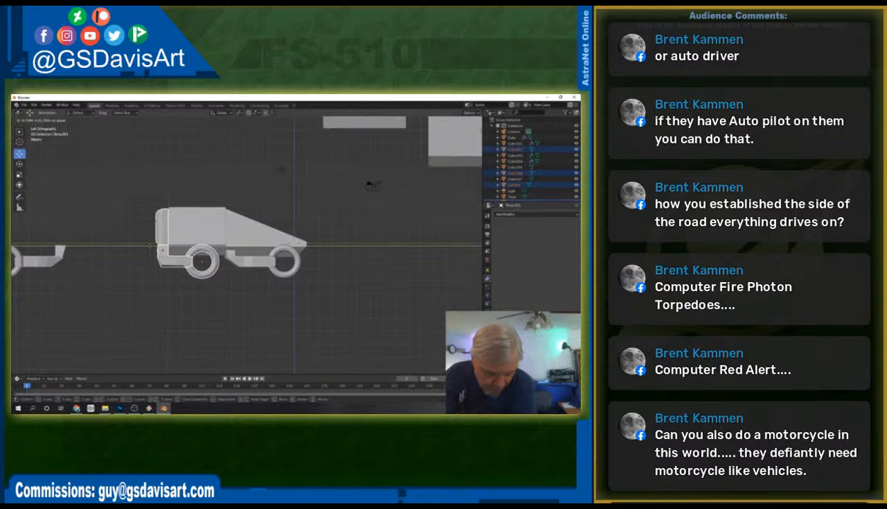
{"action": "left_click", "coordinate": [150, 245]}
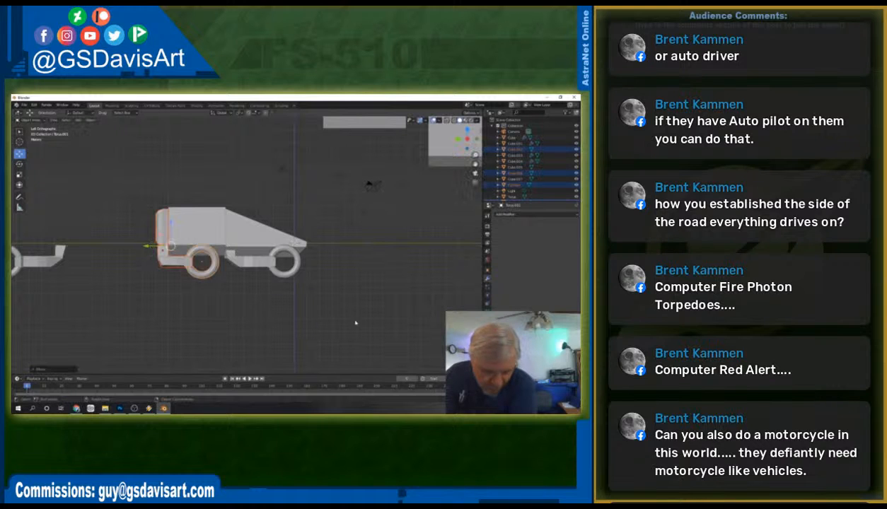
{"action": "middle_click_drag", "start_coordinate": [339, 309], "coordinate": [313, 321]}
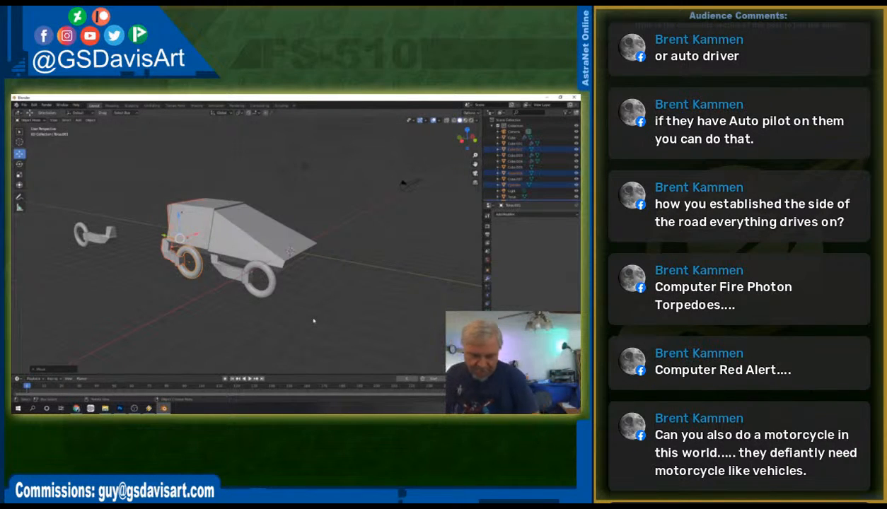
Lower the boxy body slightly along Z between the nose and the rear panel.
{"action": "left_click", "coordinate": [218, 205]}
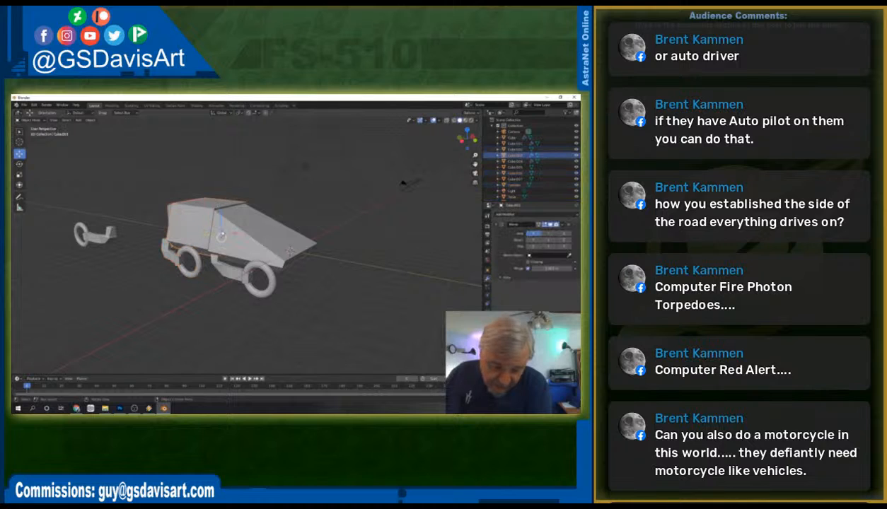
{"action": "left_click_drag", "start_coordinate": [220, 214], "coordinate": [223, 219]}
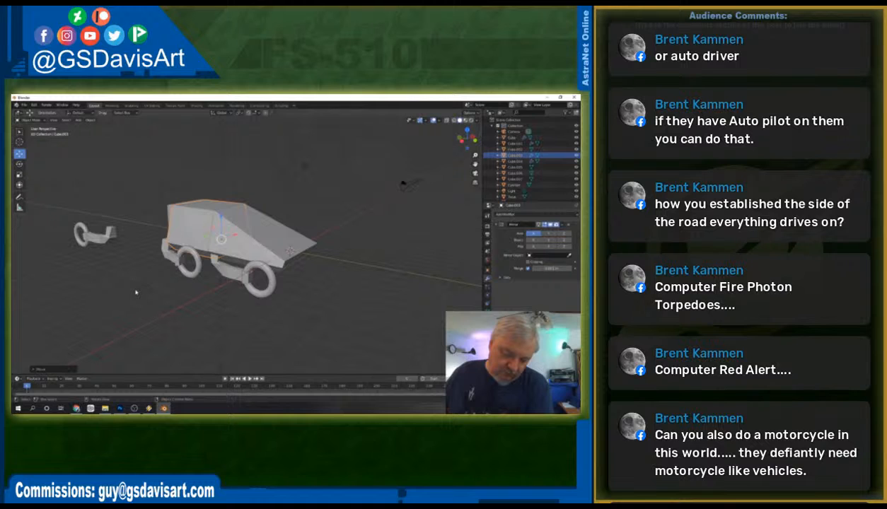
{"action": "middle_click_drag", "start_coordinate": [153, 291], "coordinate": [220, 284]}
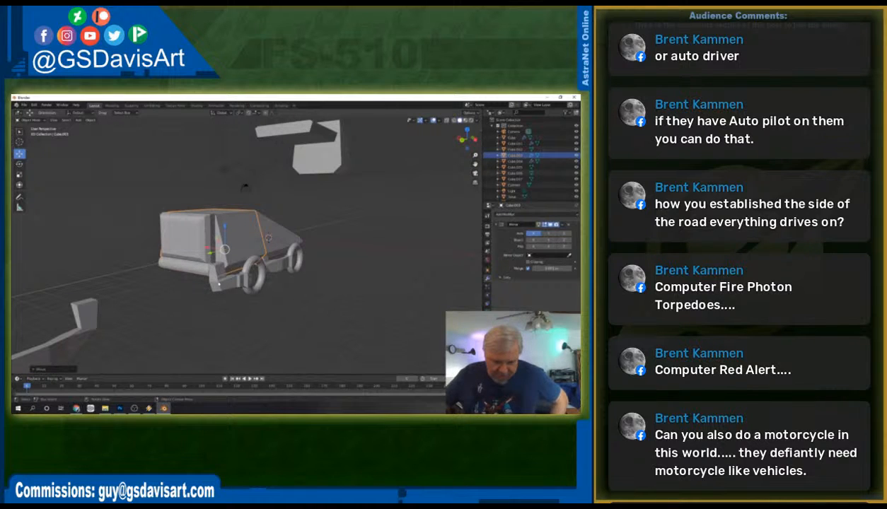
In side view, pull the boxy body out from between the nose and the rear panel and park it ahead of the nose.
{"action": "middle_click_drag", "start_coordinate": [279, 307], "coordinate": [259, 308]}
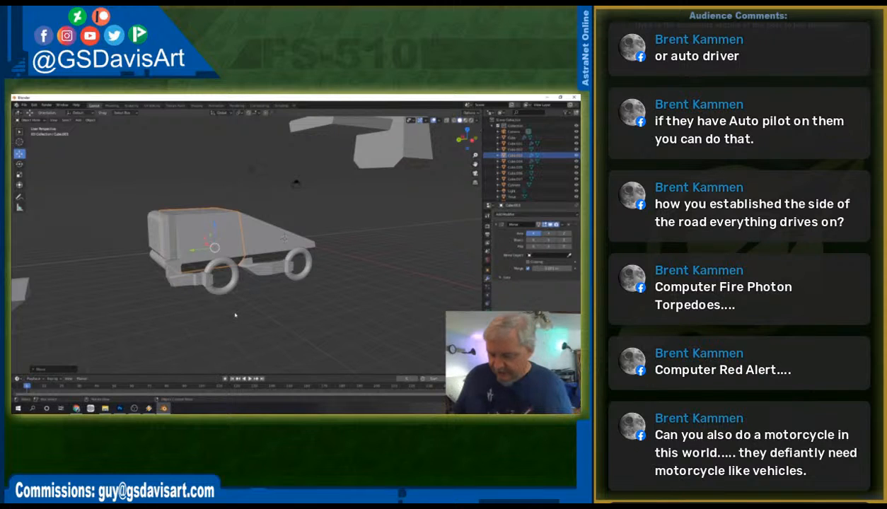
{"action": "scroll", "coordinate": [199, 282], "scroll_direction": "down", "scroll_amount": 2}
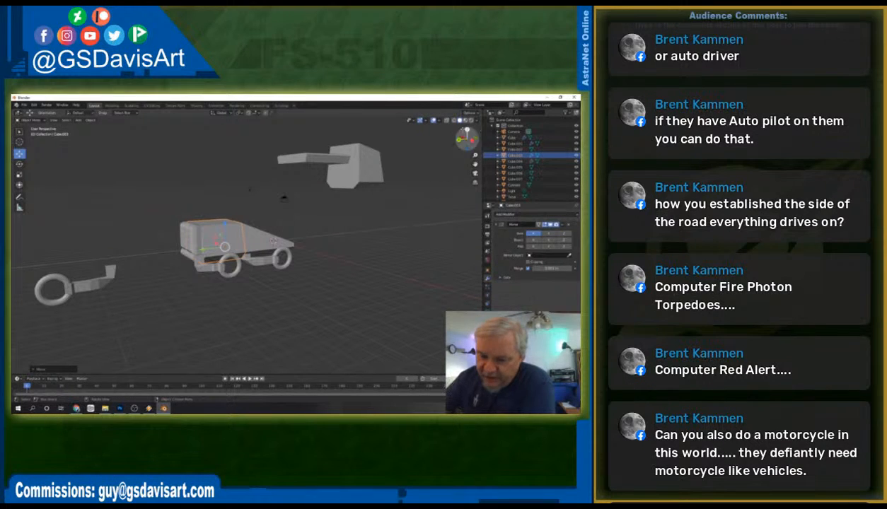
{"action": "left_click", "coordinate": [459, 138]}
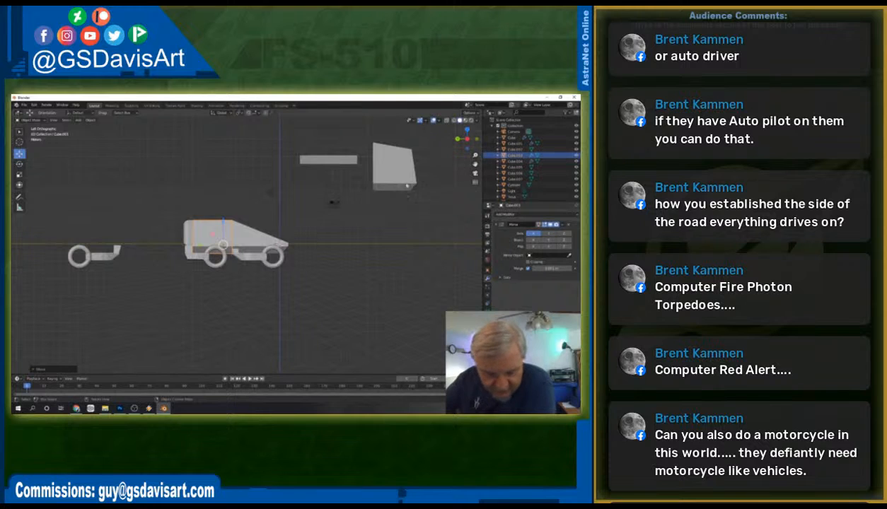
{"action": "scroll", "coordinate": [419, 169], "scroll_direction": "up", "scroll_amount": 1}
{"action": "scroll", "coordinate": [422, 159], "scroll_direction": "up", "scroll_amount": 3}
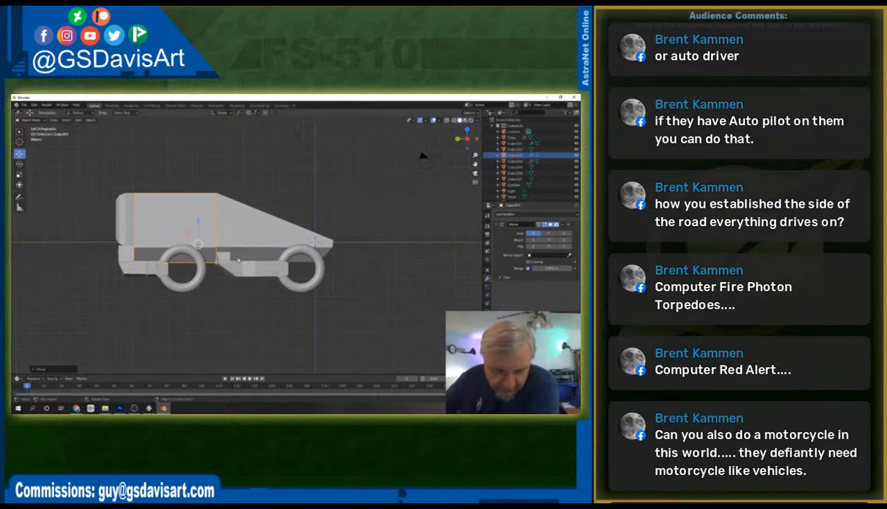
{"action": "key", "text": "g"}
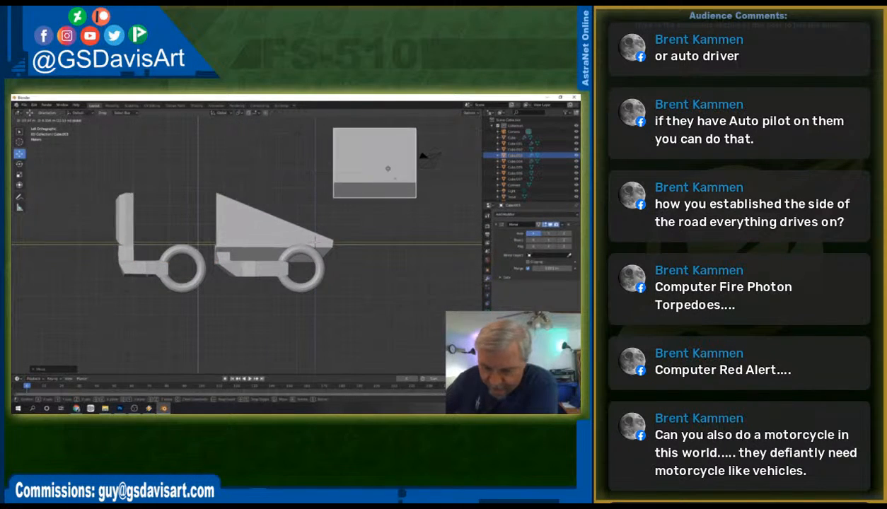
{"action": "left_click_drag", "start_coordinate": [444, 241], "coordinate": [444, 225]}
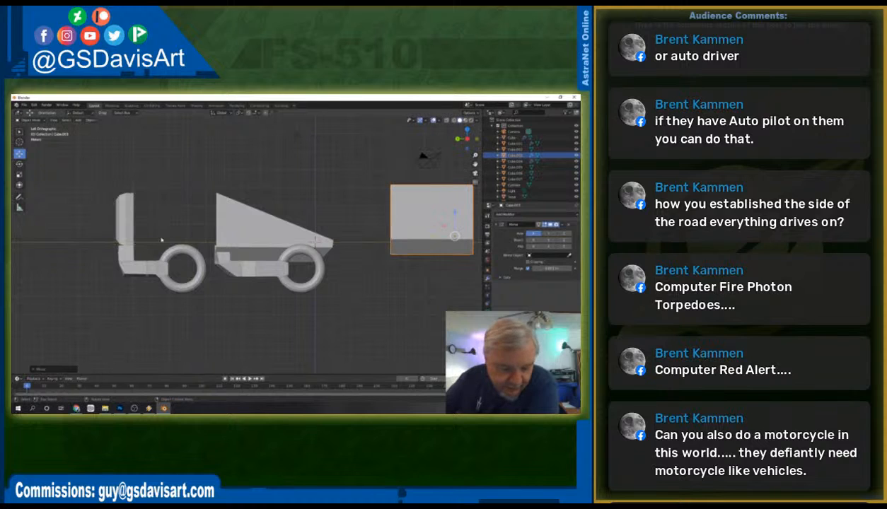
Rotate the rear panel together with its hinge cylinder about the X axis until the panel lies flat, pointing forward.
{"action": "left_click", "coordinate": [127, 226]}
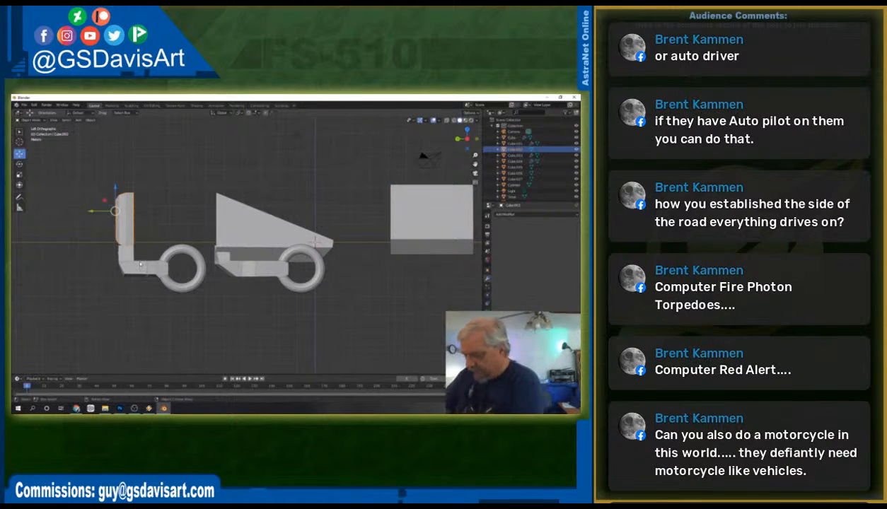
{"action": "middle_click_drag", "start_coordinate": [136, 261], "coordinate": [214, 294]}
{"action": "left_click", "coordinate": [167, 261], "text": "shift"}
{"action": "left_click", "coordinate": [19, 164]}
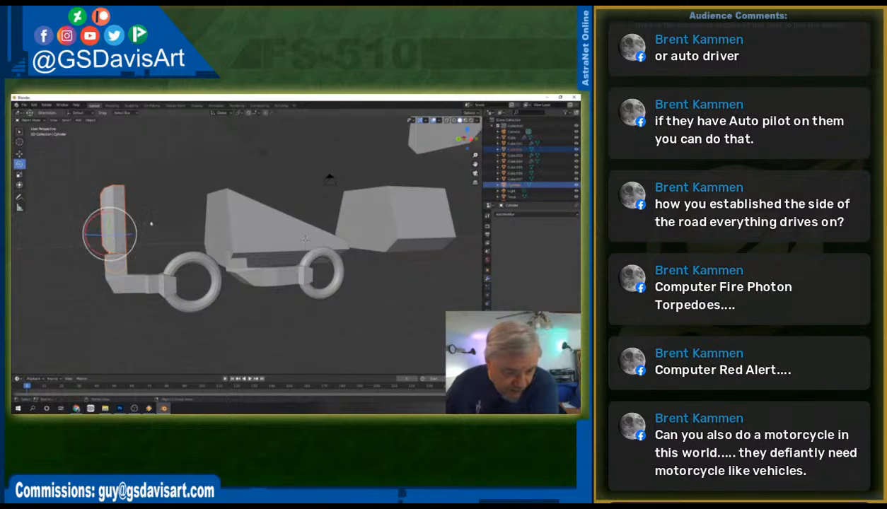
{"action": "left_click_drag", "start_coordinate": [113, 214], "coordinate": [144, 239]}
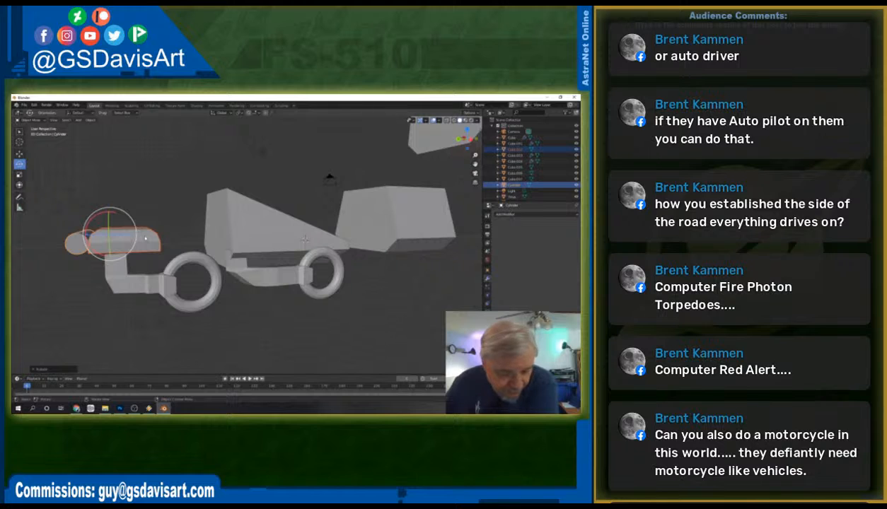
Move the flattened panel and hinge forward and down so they rest on the rear wheel arm.
{"action": "left_click", "coordinate": [20, 153]}
{"action": "left_click_drag", "start_coordinate": [97, 223], "coordinate": [132, 243]}
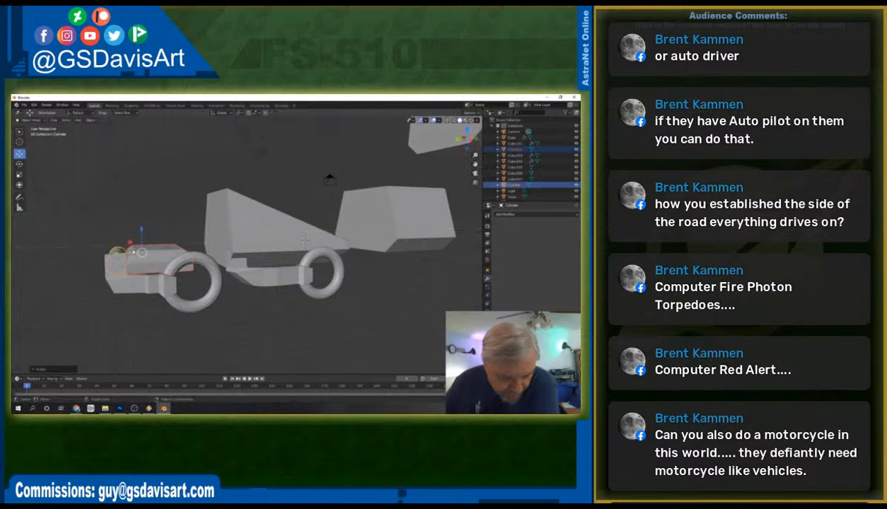
{"action": "mouse_move", "coordinate": [75, 285]}
{"action": "middle_mouse_down"}
{"action": "mouse_move", "coordinate": [106, 299]}
{"action": "mouse_move", "coordinate": [72, 292]}
{"action": "middle_mouse_up"}
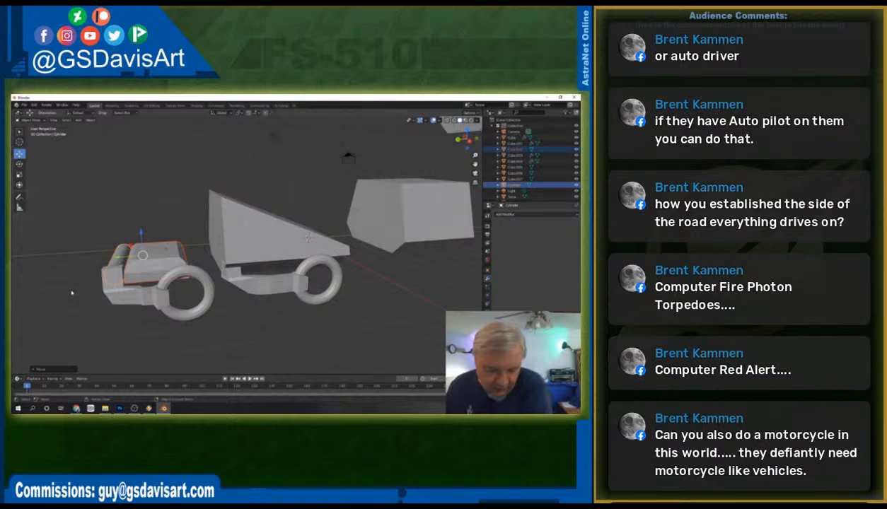
Move the spare wheel arm and its torus wheel forward along Y until the arm meets the back of the flattened panel section.
{"action": "scroll", "coordinate": [311, 273], "scroll_direction": "down", "scroll_amount": 3}
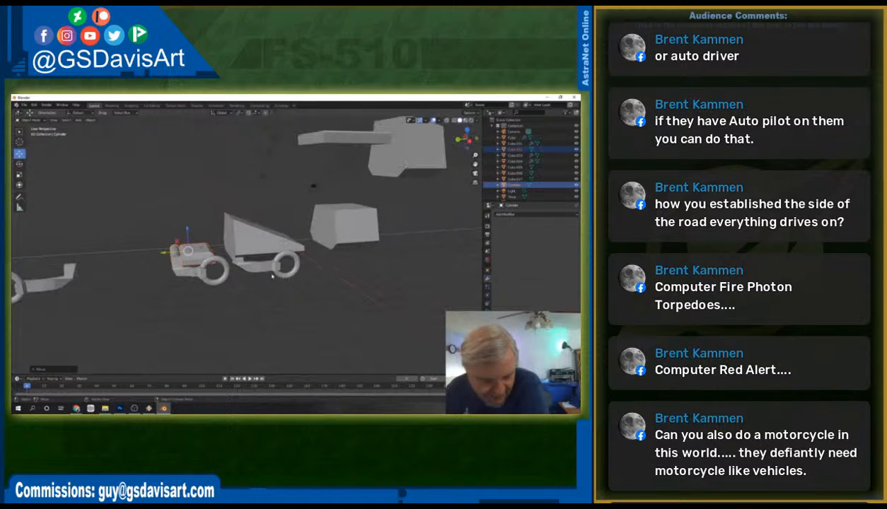
{"action": "left_click", "coordinate": [70, 272]}
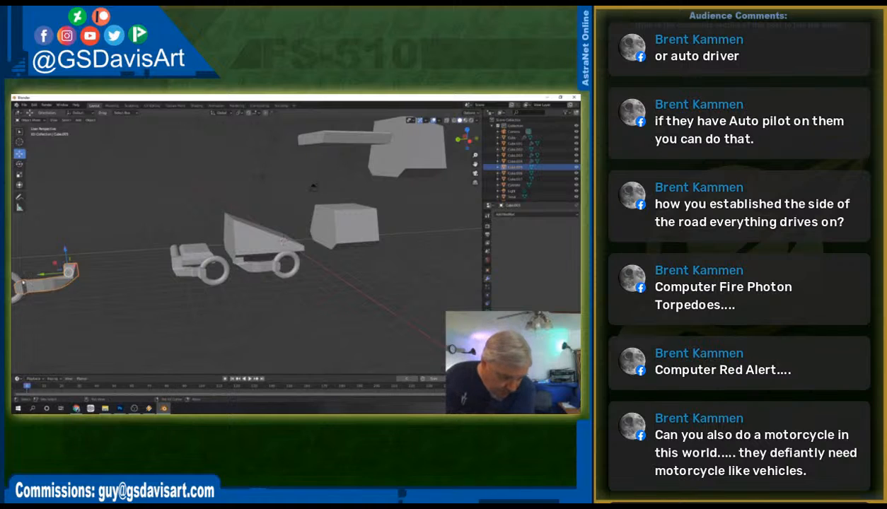
{"action": "left_click", "coordinate": [21, 279], "text": "shift"}
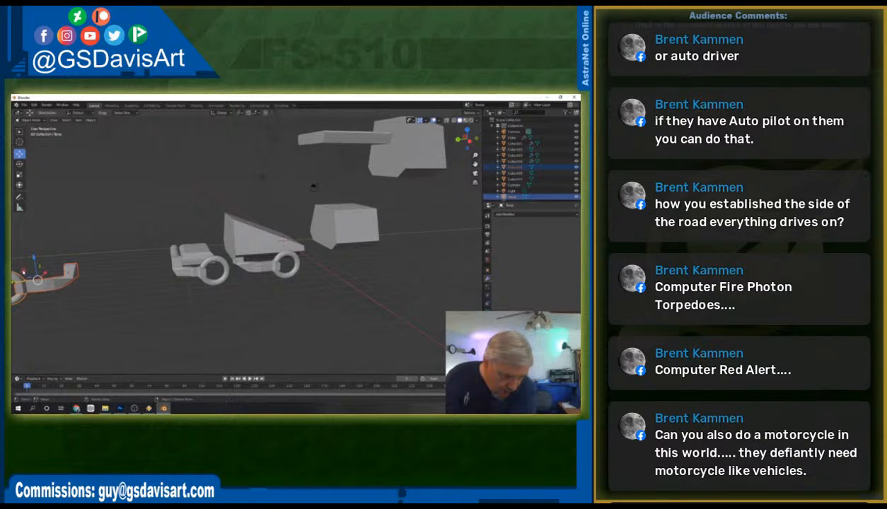
{"action": "key", "text": "g"}
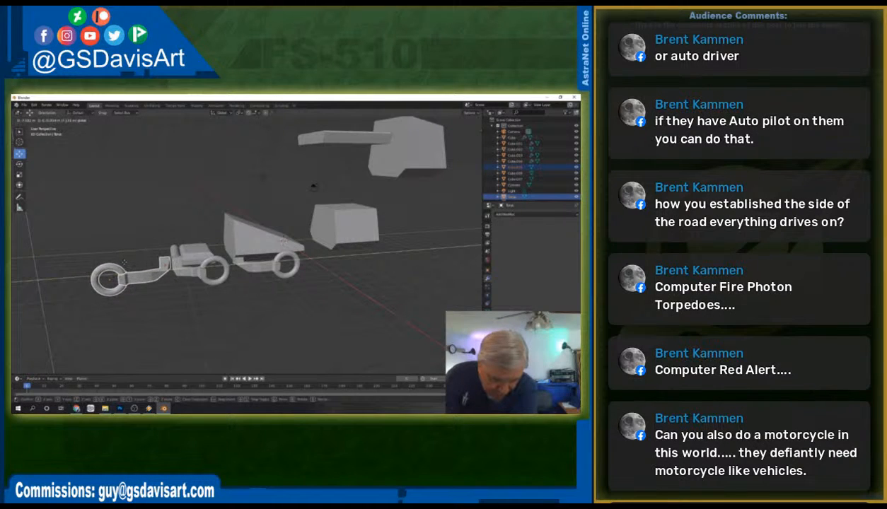
{"action": "left_click", "coordinate": [124, 263]}
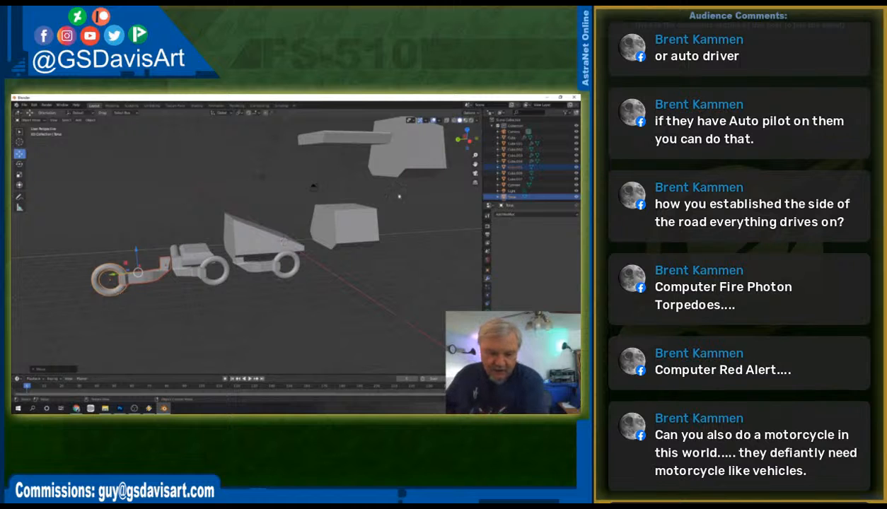
Add a cube mesh and move it back along Y to above the rearmost wheel.
{"action": "middle_click_drag", "start_coordinate": [367, 190], "coordinate": [368, 216]}
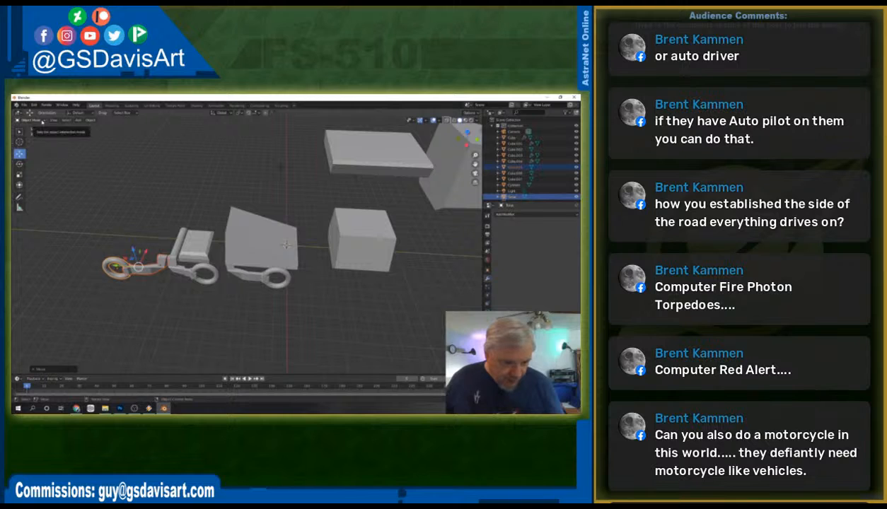
{"action": "left_click", "coordinate": [78, 120]}
{"action": "mouse_move", "coordinate": [87, 126]}
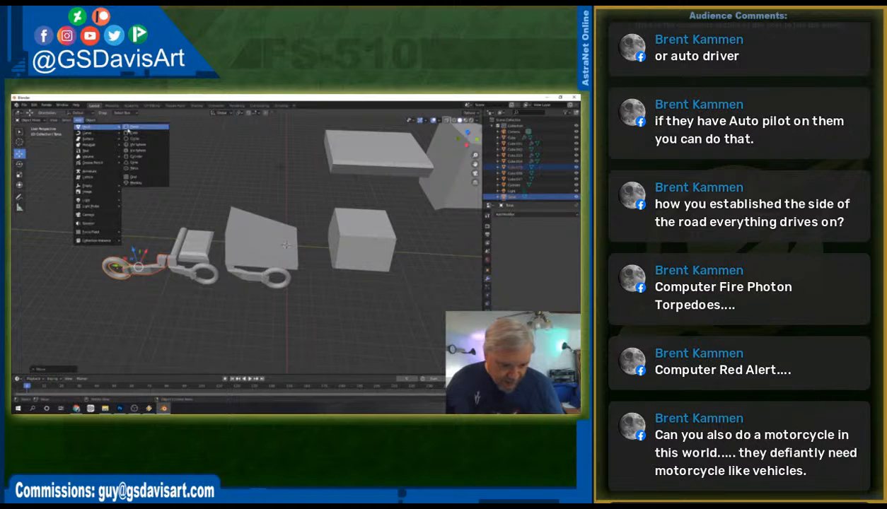
{"action": "left_click", "coordinate": [135, 133]}
{"action": "key", "text": "g"}
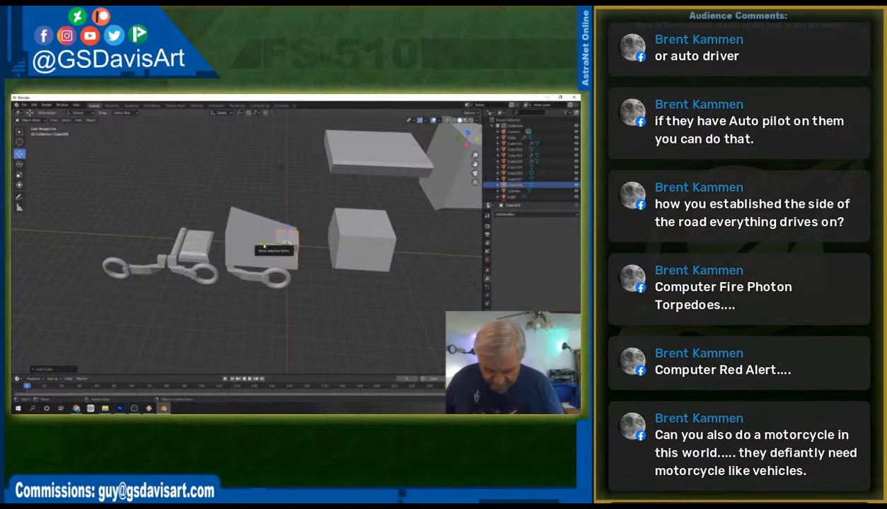
{"action": "left_click", "coordinate": [91, 244]}
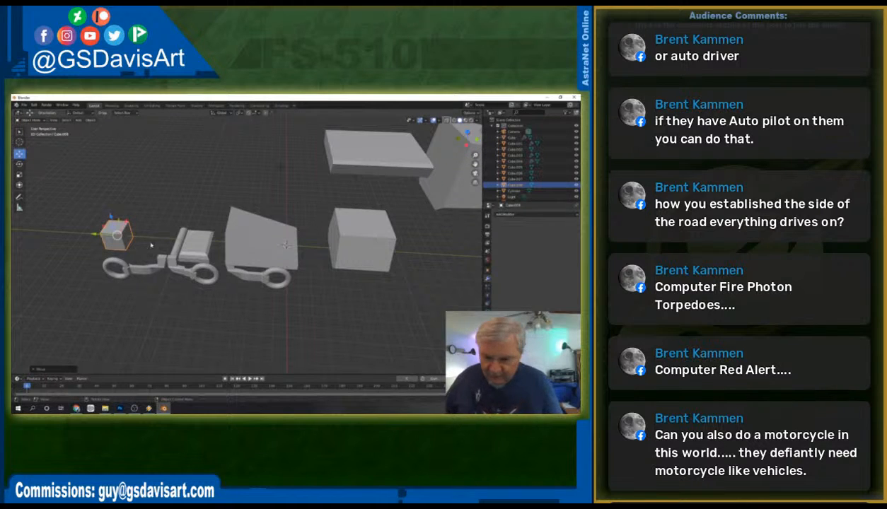
In wireframe side view, edit the new cube's mesh, lowering its top slightly and its bottom to the underside of the rearmost arm.
{"action": "key", "text": "shift+z"}
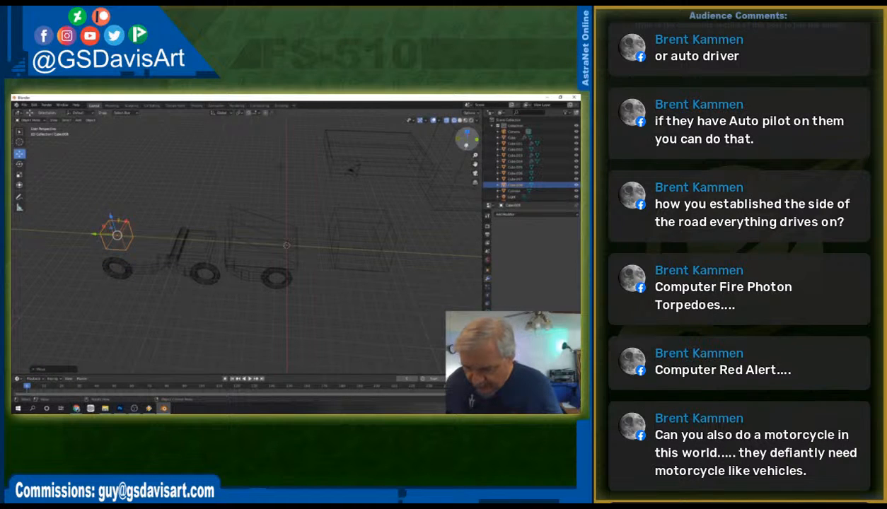
{"action": "left_click", "coordinate": [461, 138]}
{"action": "middle_click_drag", "start_coordinate": [166, 220], "coordinate": [129, 252]}
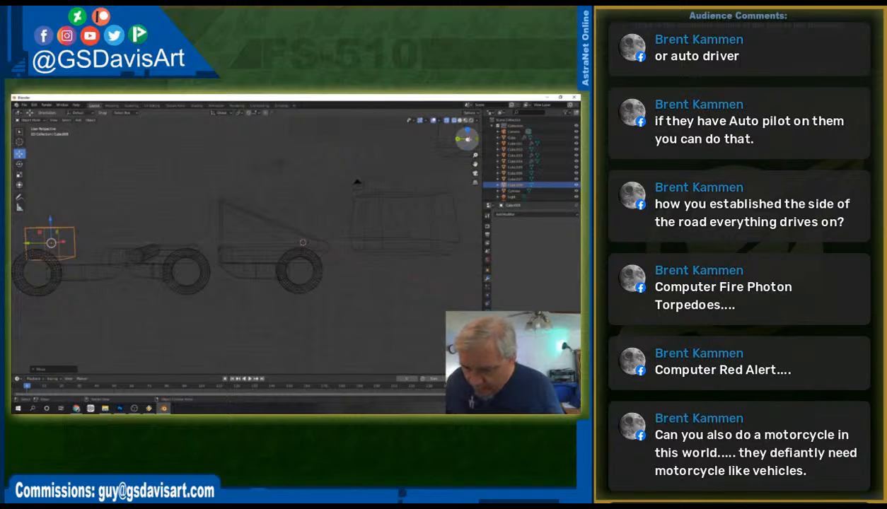
{"action": "left_click", "coordinate": [459, 138]}
{"action": "left_click_drag", "start_coordinate": [474, 164], "coordinate": [601, 171]}
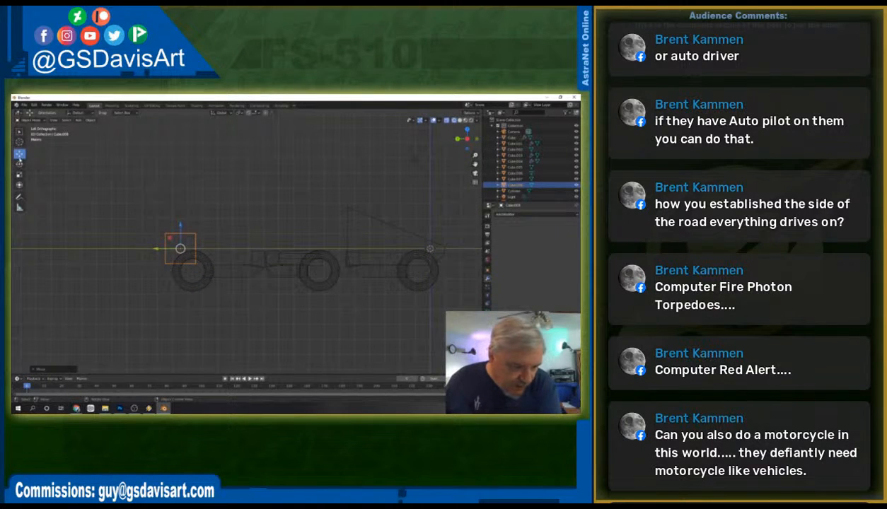
{"action": "left_click", "coordinate": [32, 120]}
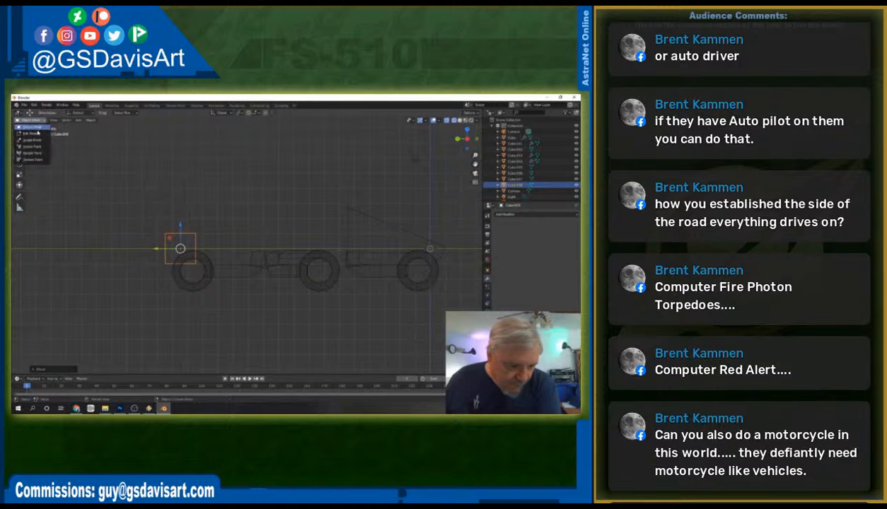
{"action": "left_click", "coordinate": [32, 133]}
{"action": "left_click_drag", "start_coordinate": [136, 214], "coordinate": [214, 244]}
{"action": "left_click_drag", "start_coordinate": [181, 210], "coordinate": [180, 219]}
{"action": "left_click_drag", "start_coordinate": [147, 275], "coordinate": [180, 256]}
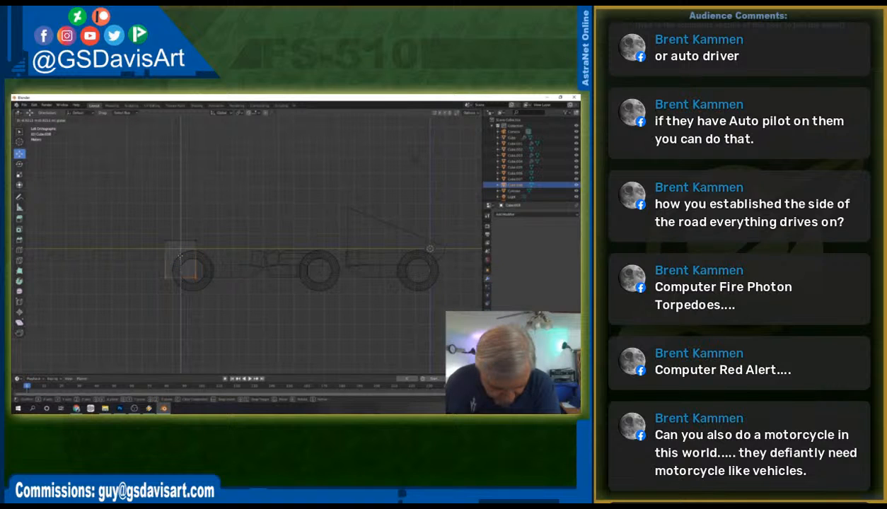
Extend the block's front face along Y to the front end of the rearmost arm and lower its top face slightly.
{"action": "left_click_drag", "start_coordinate": [180, 256], "coordinate": [242, 258]}
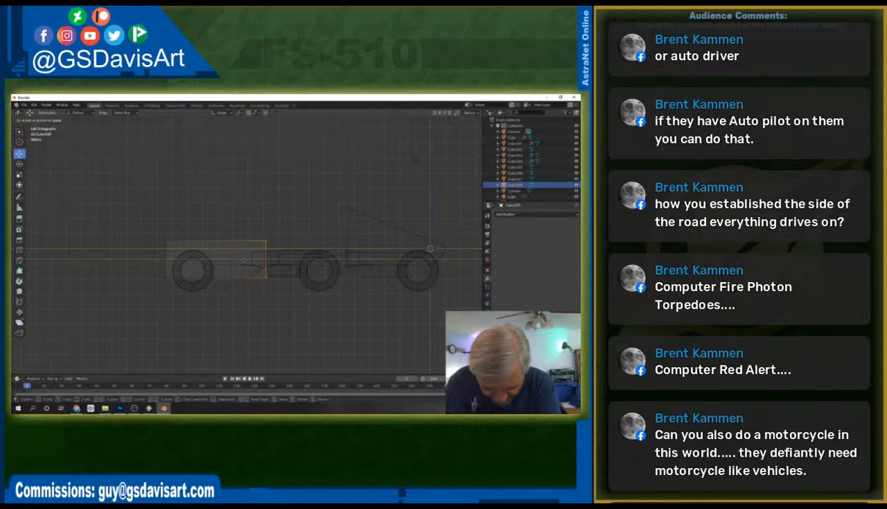
{"action": "key", "text": "Tab"}
{"action": "left_click_drag", "start_coordinate": [142, 218], "coordinate": [273, 247]}
{"action": "left_click_drag", "start_coordinate": [215, 218], "coordinate": [215, 227]}
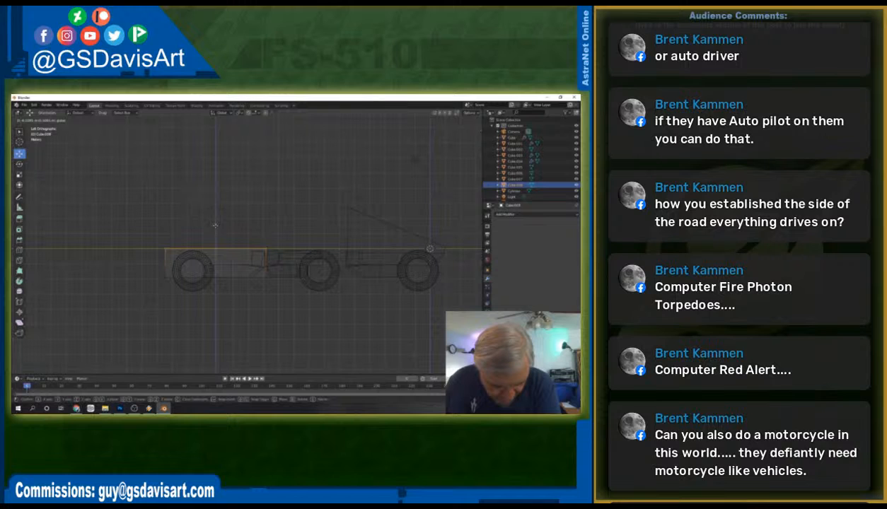
In top view, widen the block along X on both sides, bringing the wheel-side face up against the arm.
{"action": "middle_click_drag", "start_coordinate": [215, 225], "coordinate": [268, 295]}
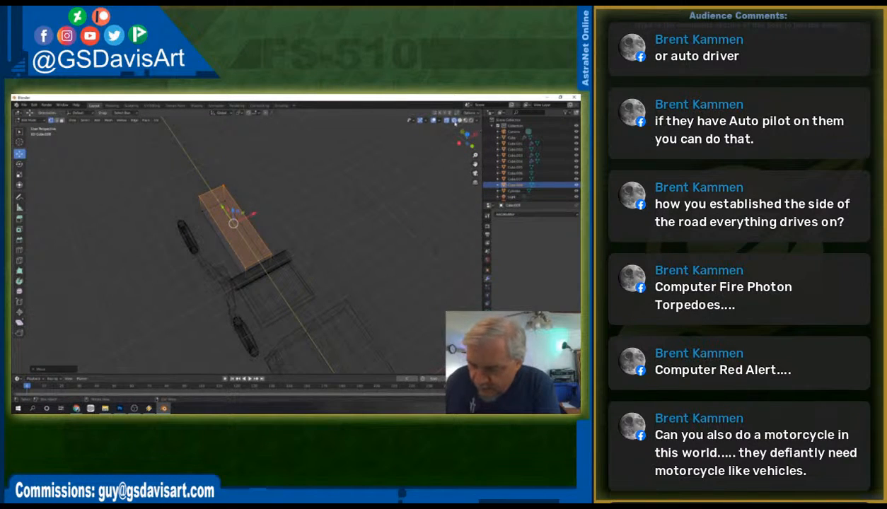
{"action": "left_click", "coordinate": [467, 134]}
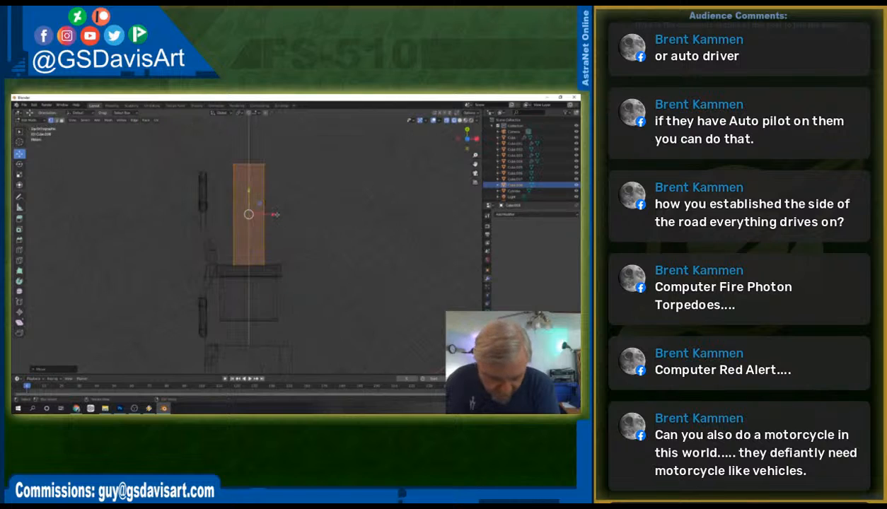
{"action": "left_click_drag", "start_coordinate": [210, 145], "coordinate": [237, 288]}
{"action": "left_click_drag", "start_coordinate": [258, 215], "coordinate": [234, 219]}
{"action": "left_click_drag", "start_coordinate": [277, 153], "coordinate": [254, 270]}
{"action": "left_click_drag", "start_coordinate": [284, 214], "coordinate": [309, 214]}
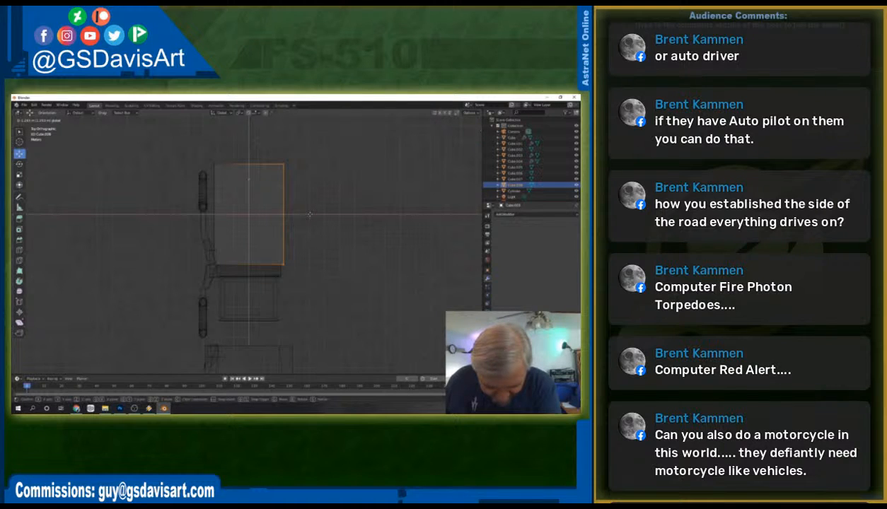
{"action": "left_click_drag", "start_coordinate": [309, 215], "coordinate": [309, 215]}
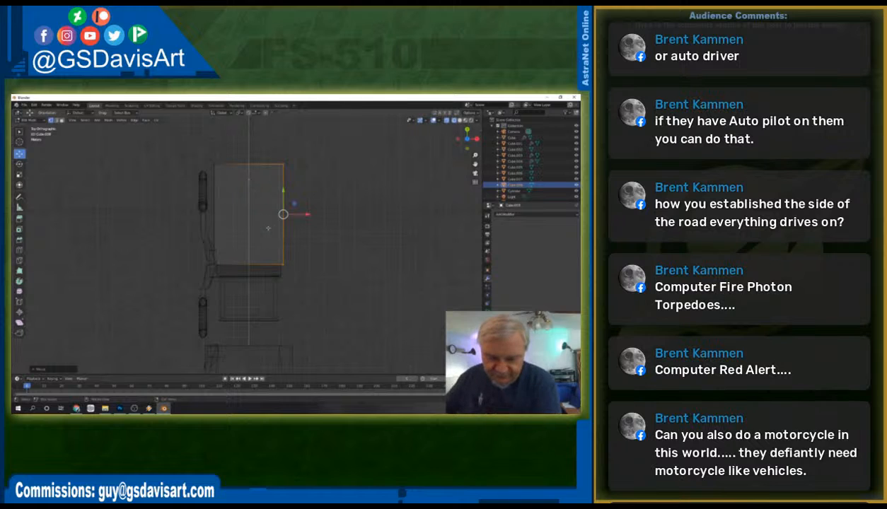
In side view, lower the block's top face to about half the wheel's height, then extrude it slightly upward along Z.
{"action": "middle_click_drag", "start_coordinate": [373, 210], "coordinate": [438, 154]}
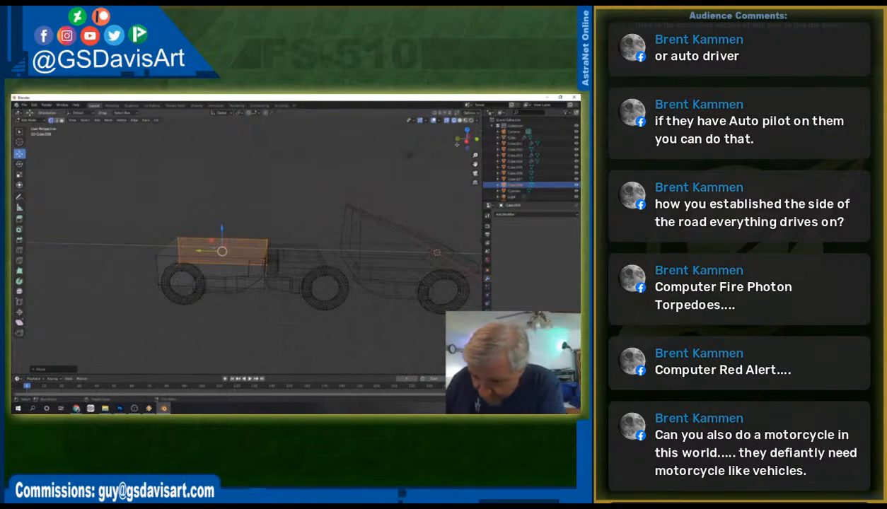
{"action": "left_click", "coordinate": [460, 139]}
{"action": "left_click_drag", "start_coordinate": [243, 256], "coordinate": [279, 252]}
{"action": "left_click_drag", "start_coordinate": [216, 227], "coordinate": [215, 242]}
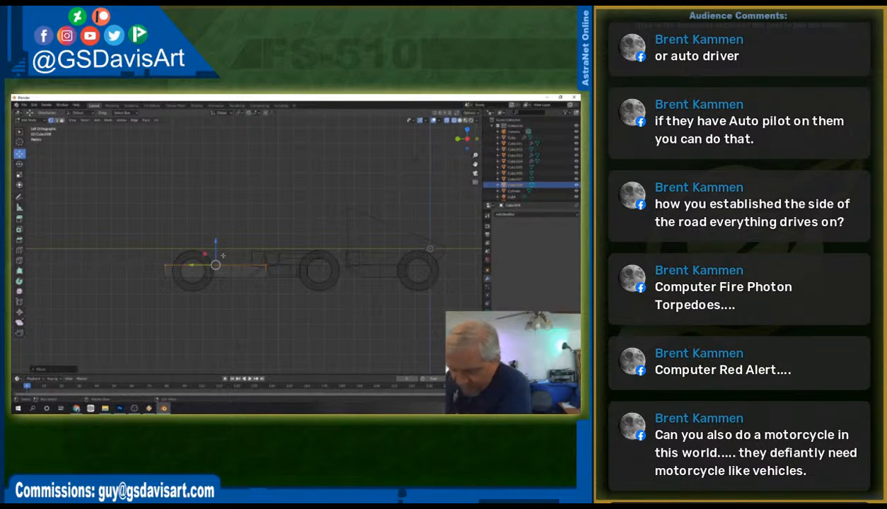
{"action": "key", "text": "g"}
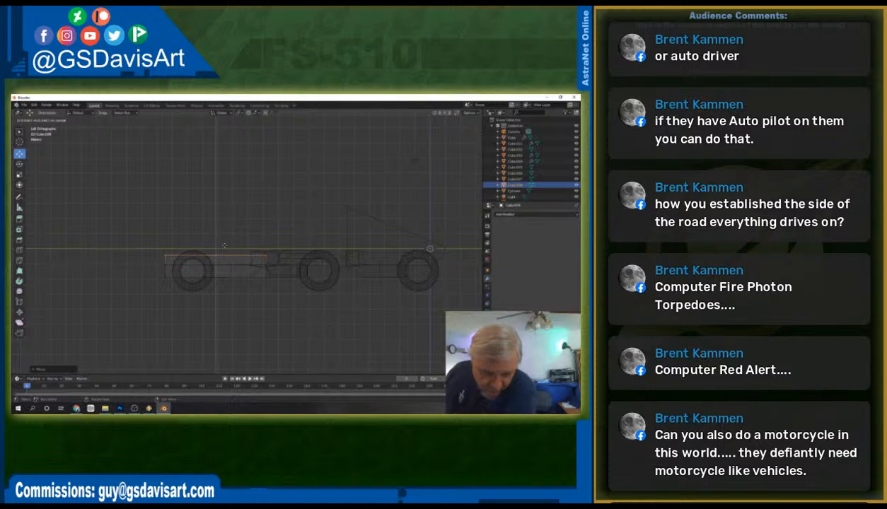
{"action": "left_click", "coordinate": [223, 245]}
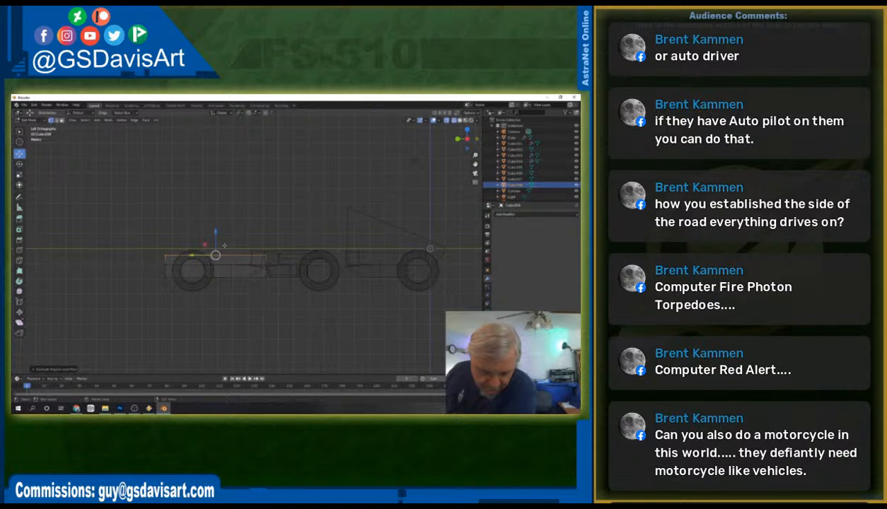
Raise the block's extruded top slightly above the rear wheel, then move the upper layer's rear end slightly backward along Y.
{"action": "key", "text": "g"}
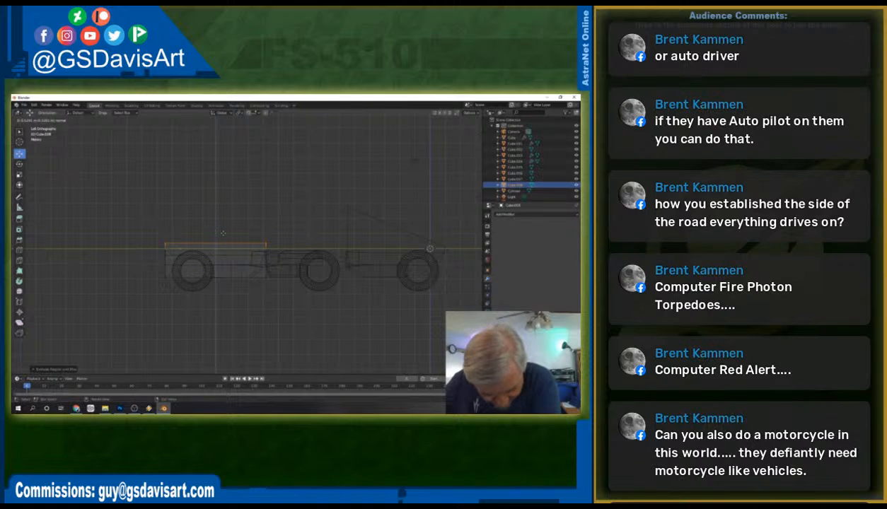
{"action": "left_click", "coordinate": [223, 233]}
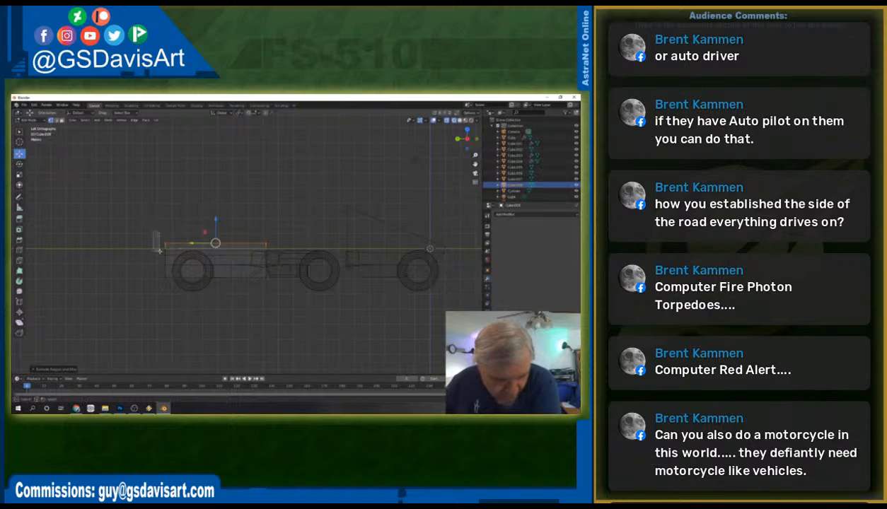
{"action": "key", "text": "g"}
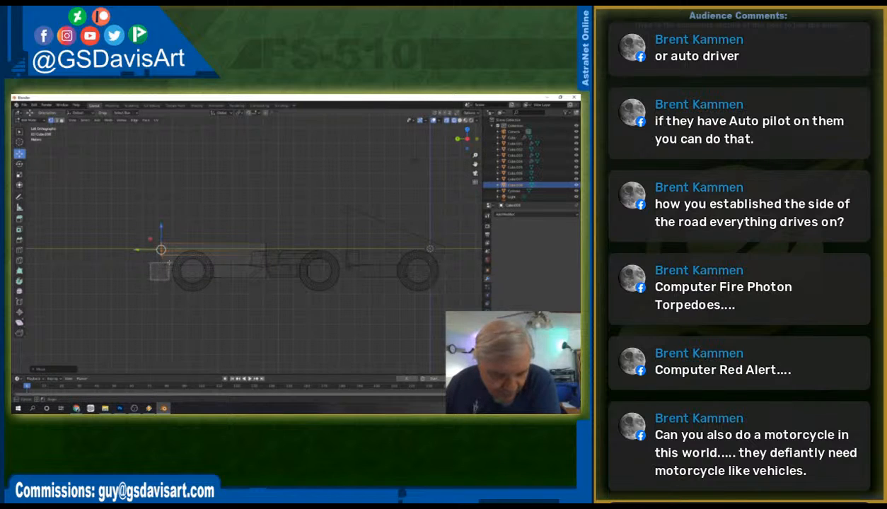
Move the block's lower rear vertices forward along Y so the rear end slopes inward beneath the upper layer.
{"action": "left_click", "coordinate": [150, 273]}
{"action": "key", "text": "g"}
{"action": "key", "text": "y"}
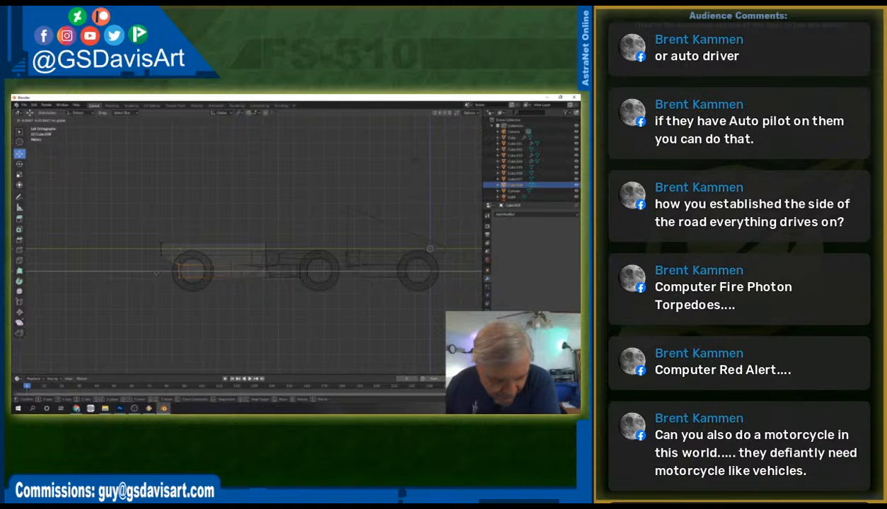
{"action": "left_click", "coordinate": [155, 273]}
Extrude the upper layer's front face forward over the middle wheel, about to that wheel's centre.
{"action": "middle_click_drag", "start_coordinate": [306, 302], "coordinate": [291, 328]}
{"action": "left_click", "coordinate": [62, 120]}
{"action": "left_click", "coordinate": [255, 256]}
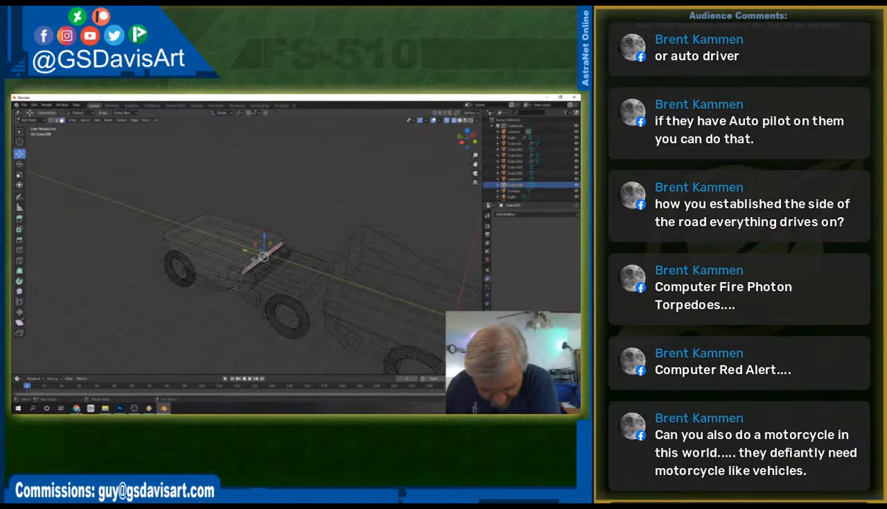
{"action": "left_click", "coordinate": [257, 254]}
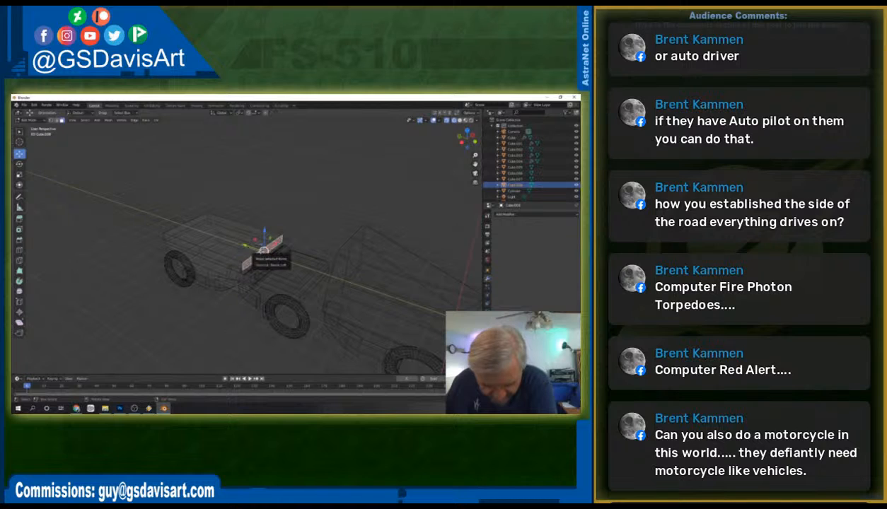
{"action": "key", "text": "e"}
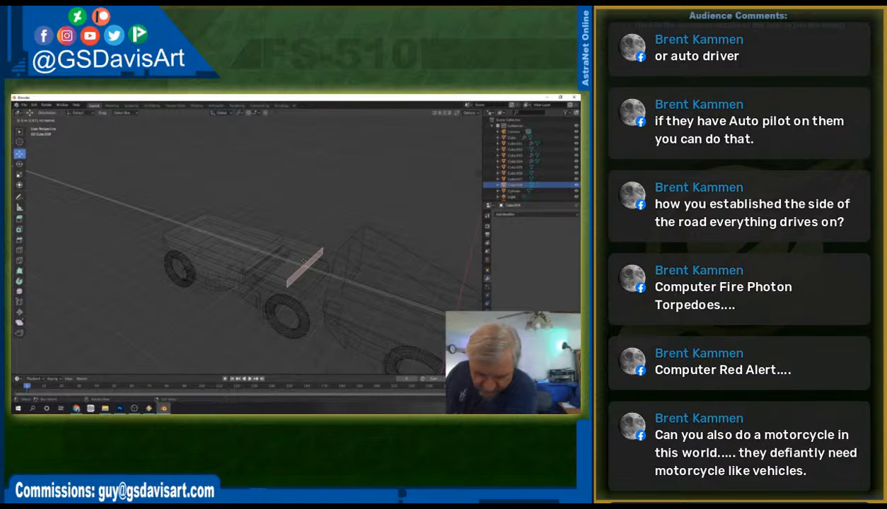
{"action": "left_click", "coordinate": [304, 263]}
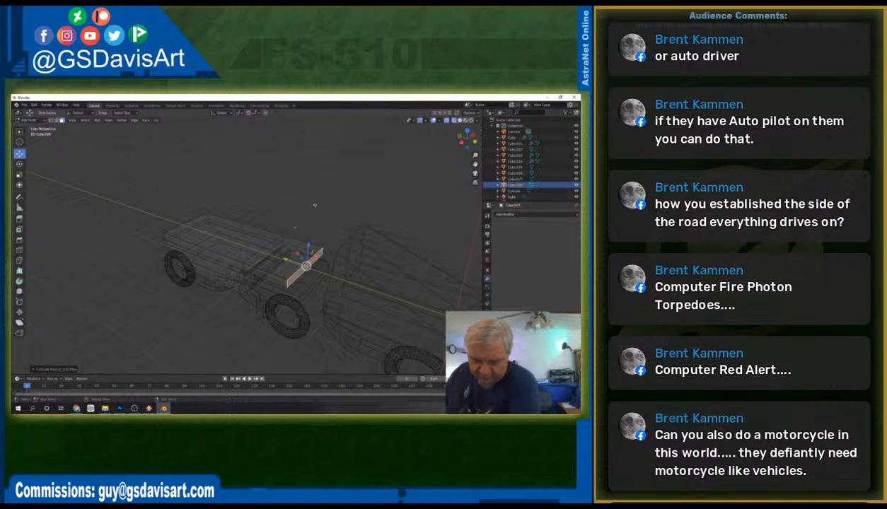
{"action": "left_click", "coordinate": [318, 211]}
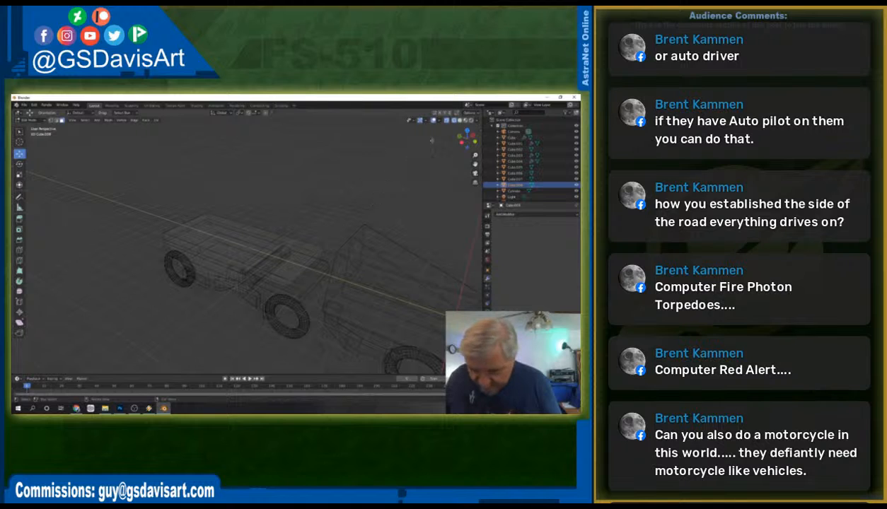
In side view, slant the extension's front end by moving its top edge forward, then shift the whole end forward along Y.
{"action": "left_click", "coordinate": [463, 141]}
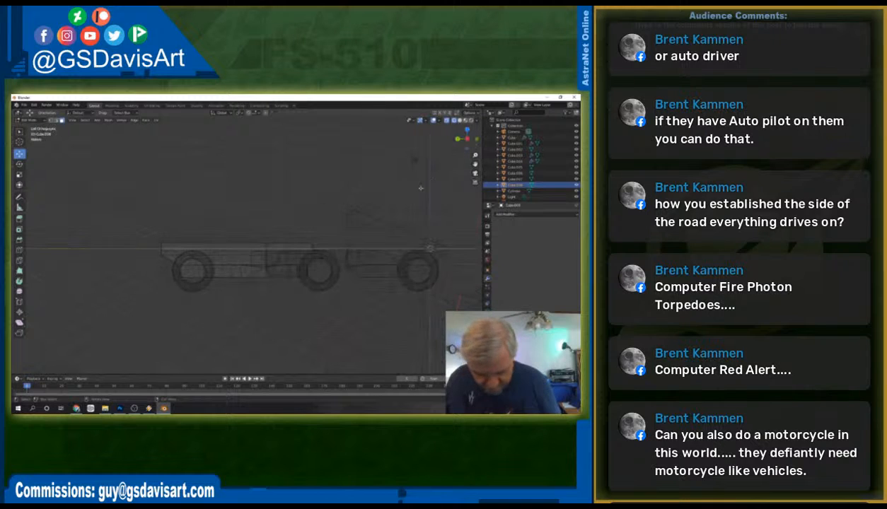
{"action": "left_click", "coordinate": [51, 120]}
{"action": "left_click", "coordinate": [311, 242]}
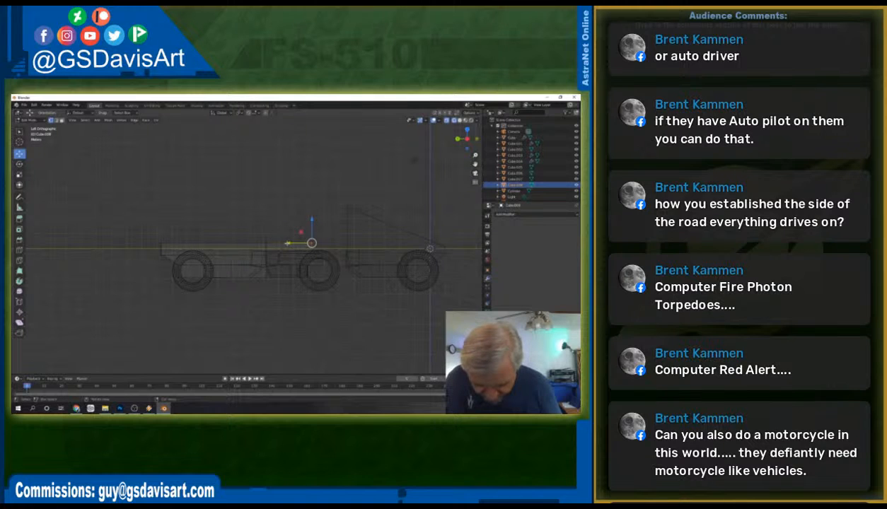
{"action": "key", "text": "g"}
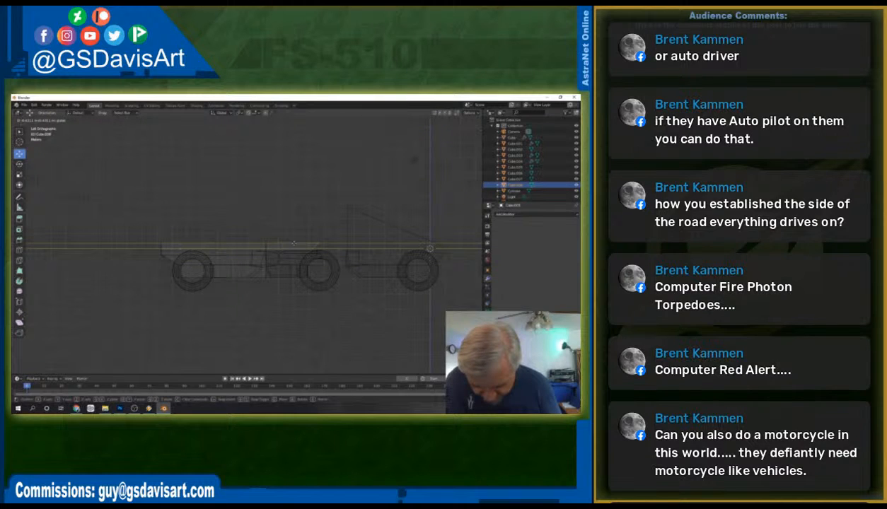
{"action": "left_click_drag", "start_coordinate": [294, 244], "coordinate": [296, 243]}
{"action": "left_click", "coordinate": [321, 250]}
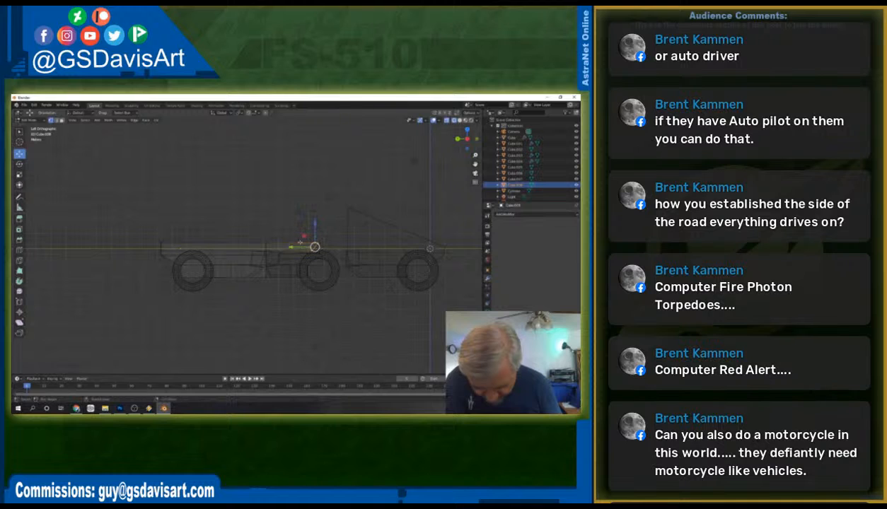
{"action": "key", "text": "g"}
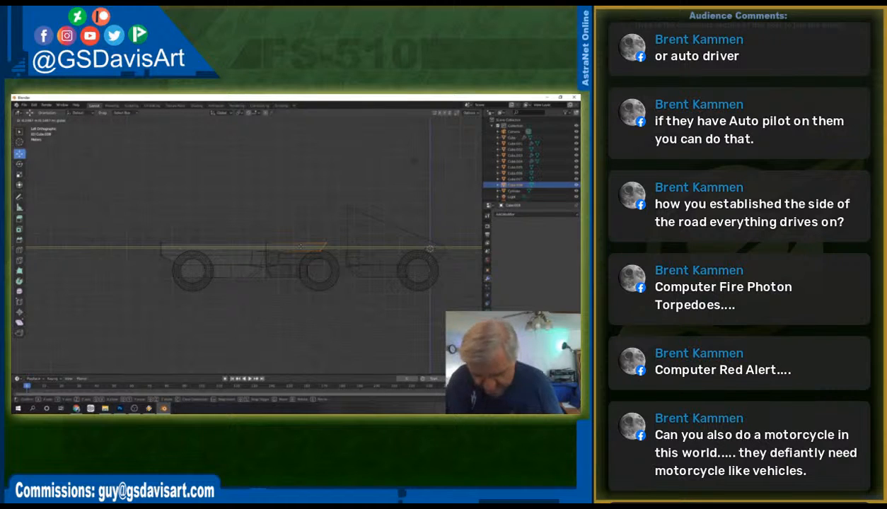
{"action": "left_click", "coordinate": [298, 245]}
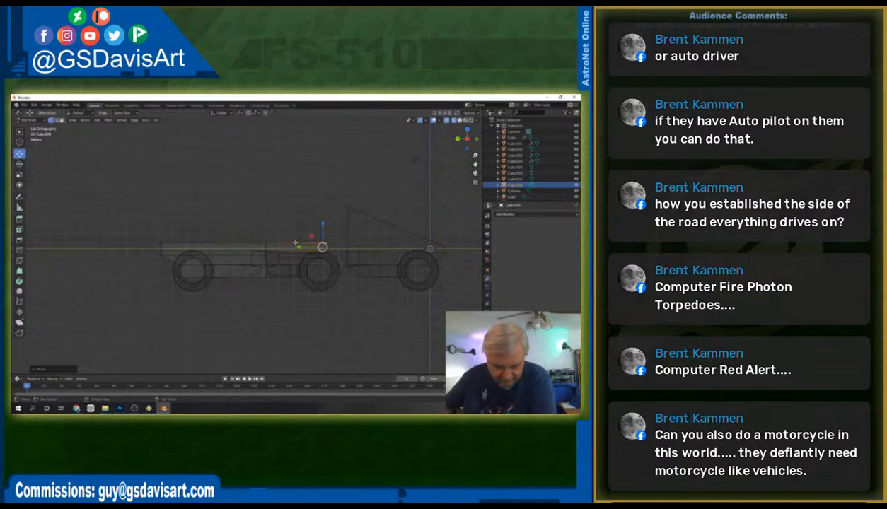
{"action": "left_click", "coordinate": [292, 223]}
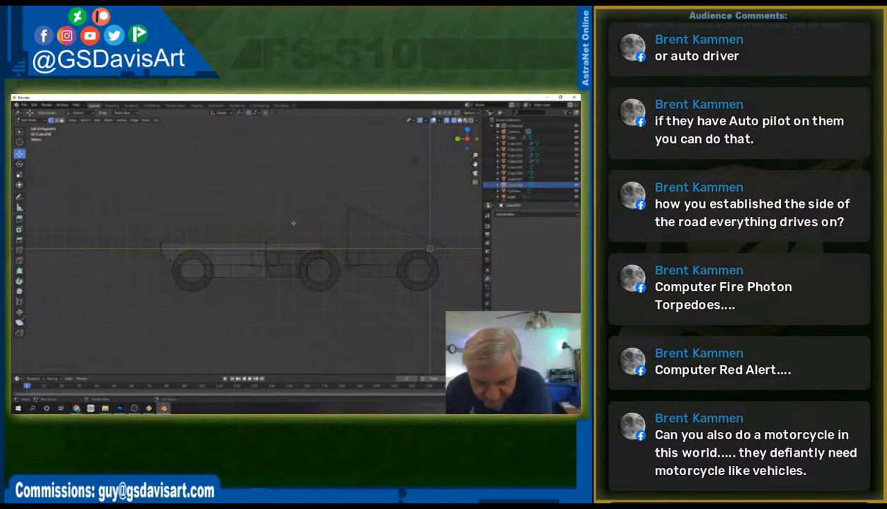
In top view, taper the front extension by moving its front vertices slightly inward along X on both sides.
{"action": "middle_click_drag", "start_coordinate": [297, 231], "coordinate": [269, 253]}
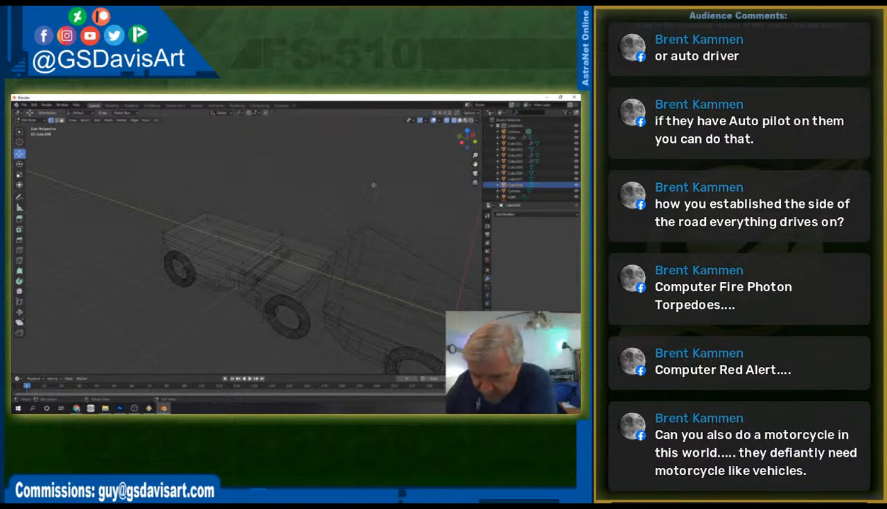
{"action": "left_click", "coordinate": [460, 132]}
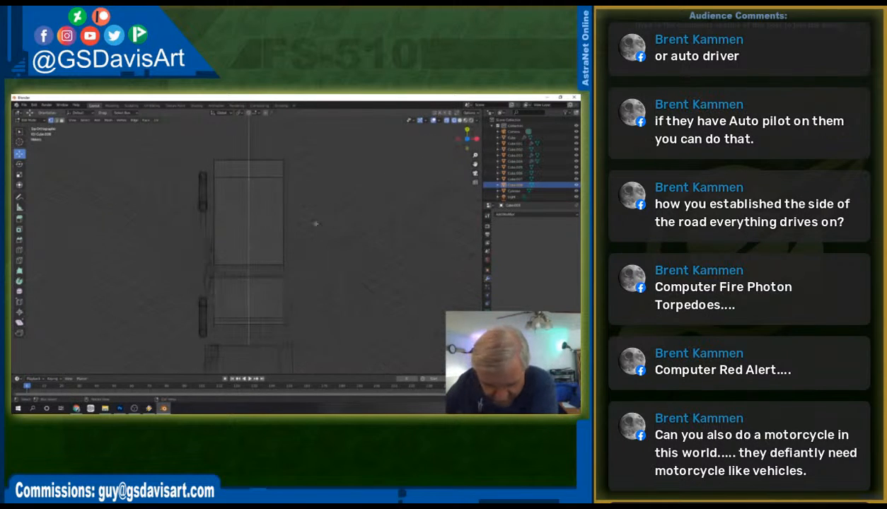
{"action": "left_click", "coordinate": [212, 320]}
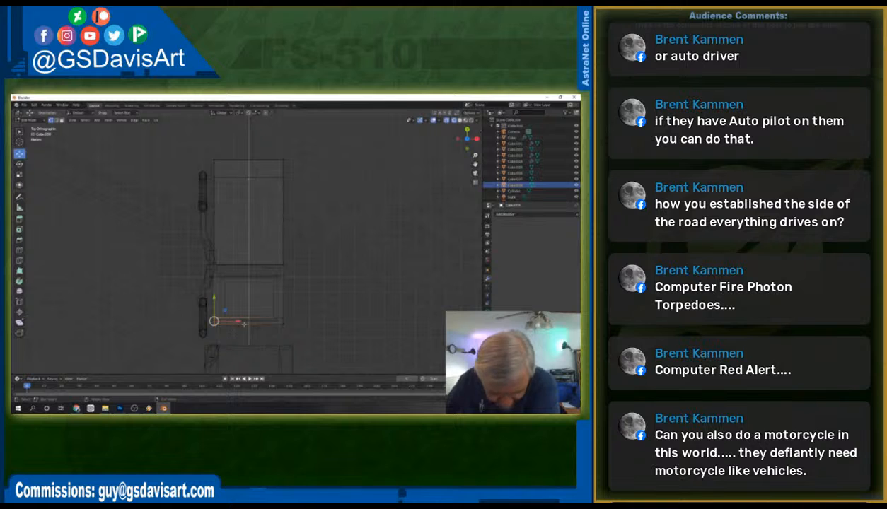
{"action": "key", "text": "g"}
{"action": "key", "text": "x"}
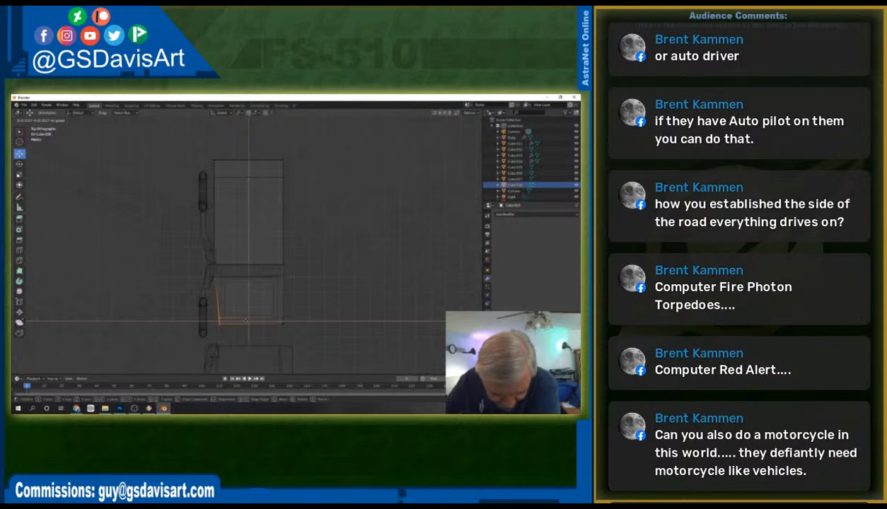
{"action": "left_click", "coordinate": [245, 321]}
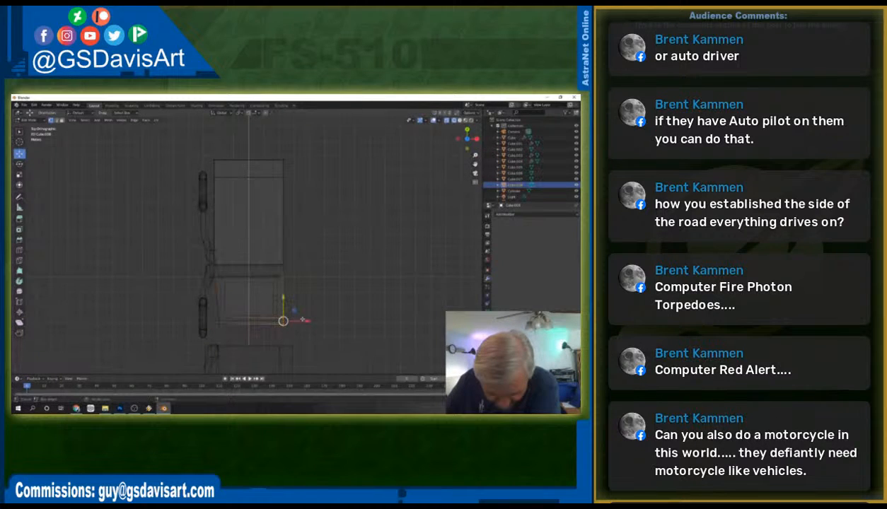
{"action": "key", "text": "g"}
{"action": "key", "text": "x"}
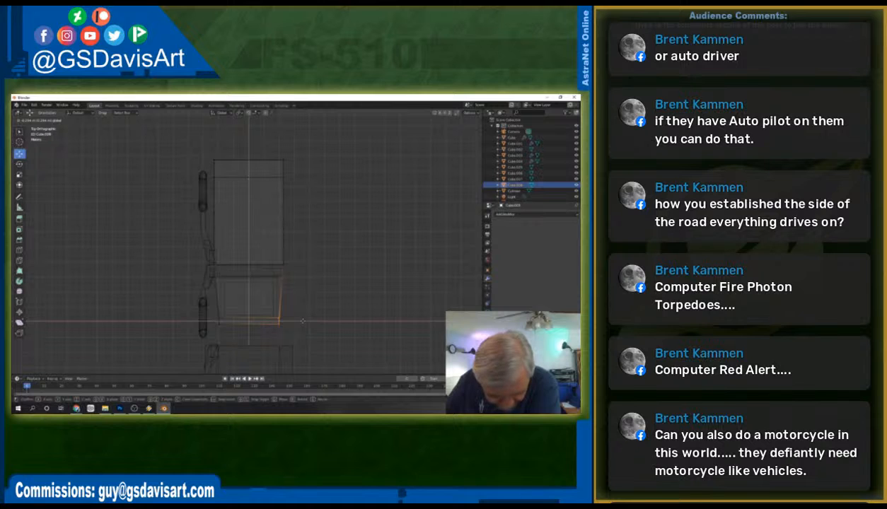
{"action": "left_click", "coordinate": [302, 321]}
{"action": "left_click", "coordinate": [312, 323]}
Pull the extension's foremost corners further inward along X on both sides to angle the front end.
{"action": "middle_click_drag", "start_coordinate": [314, 308], "coordinate": [331, 259]}
{"action": "mouse_move", "coordinate": [329, 246]}
{"action": "left_mouse_down"}
{"action": "mouse_move", "coordinate": [340, 264]}
{"action": "mouse_move", "coordinate": [339, 251]}
{"action": "left_mouse_up"}
{"action": "middle_click_drag", "start_coordinate": [367, 281], "coordinate": [351, 300]}
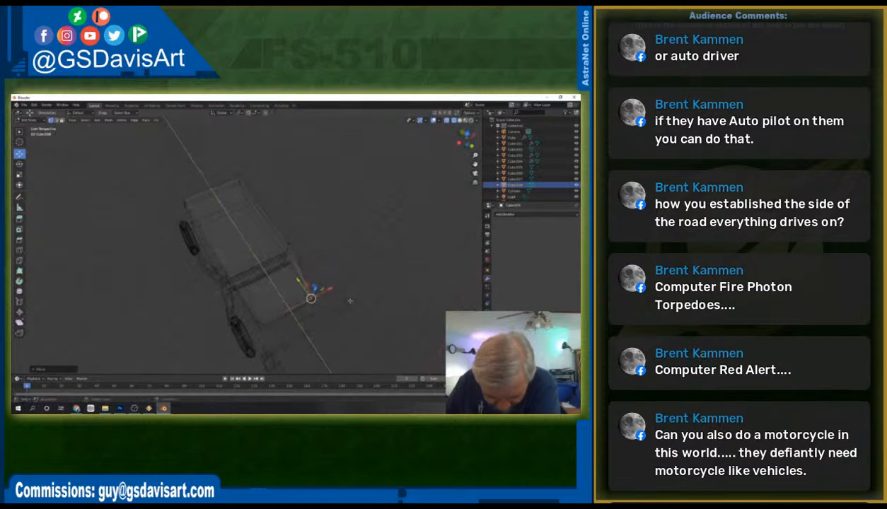
{"action": "left_click", "coordinate": [465, 133]}
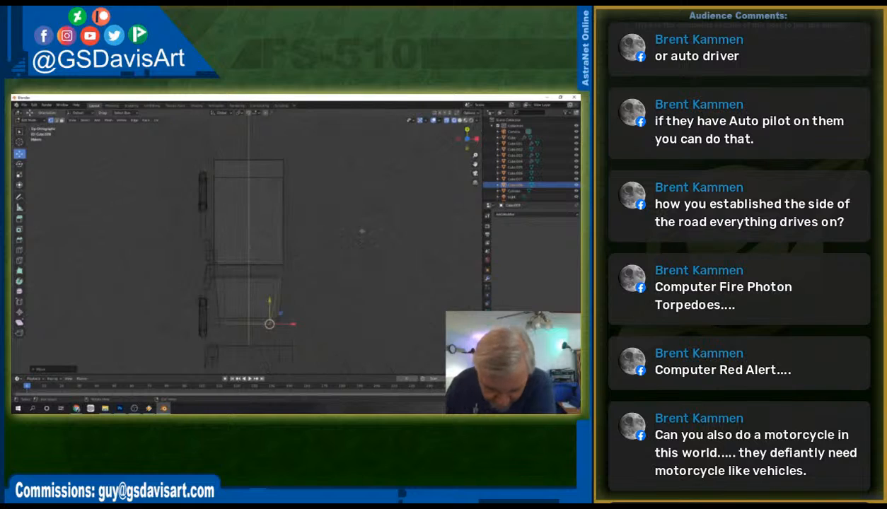
{"action": "left_click", "coordinate": [220, 326]}
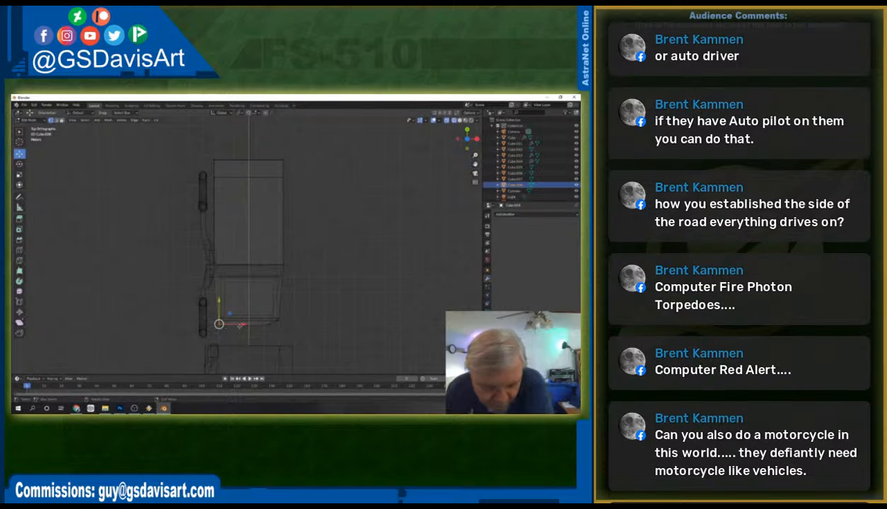
{"action": "left_click_drag", "start_coordinate": [243, 324], "coordinate": [249, 324]}
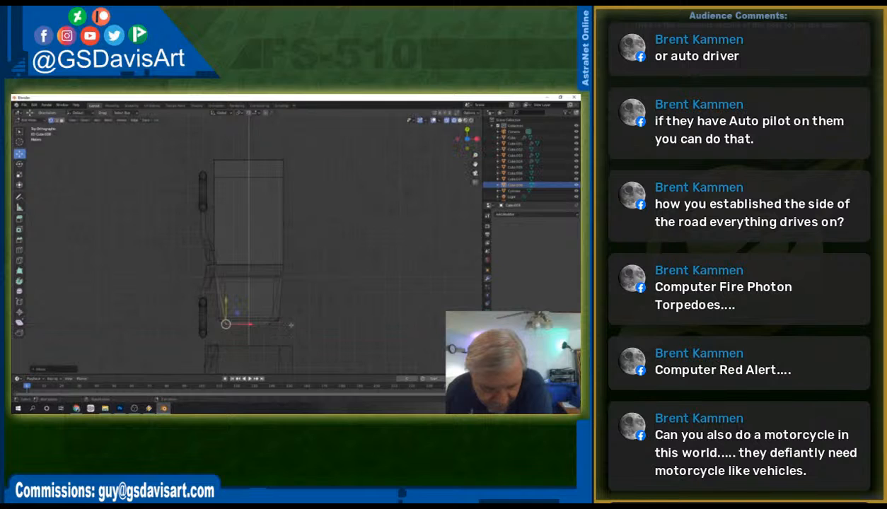
{"action": "middle_click_drag", "start_coordinate": [327, 318], "coordinate": [380, 264]}
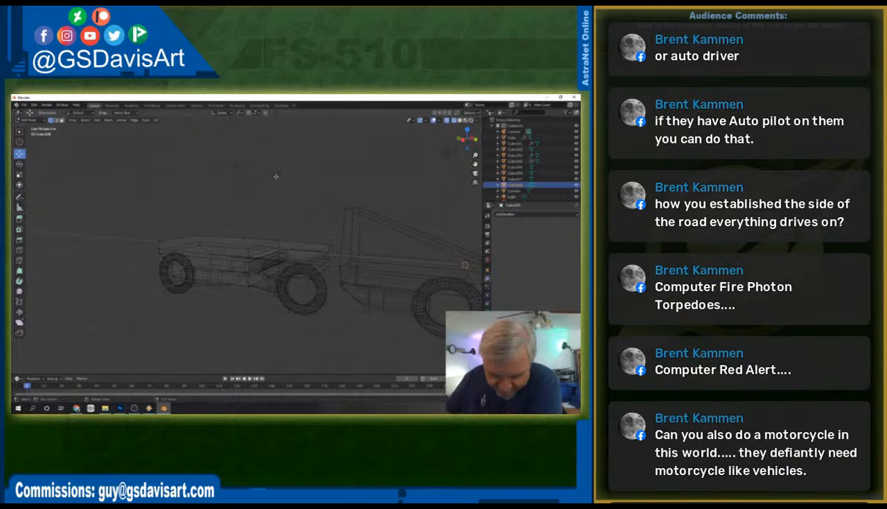
In side view, pull the extension's front end back along Y to just behind the middle wheel, leaving a short lip.
{"action": "middle_click_drag", "start_coordinate": [302, 174], "coordinate": [312, 189]}
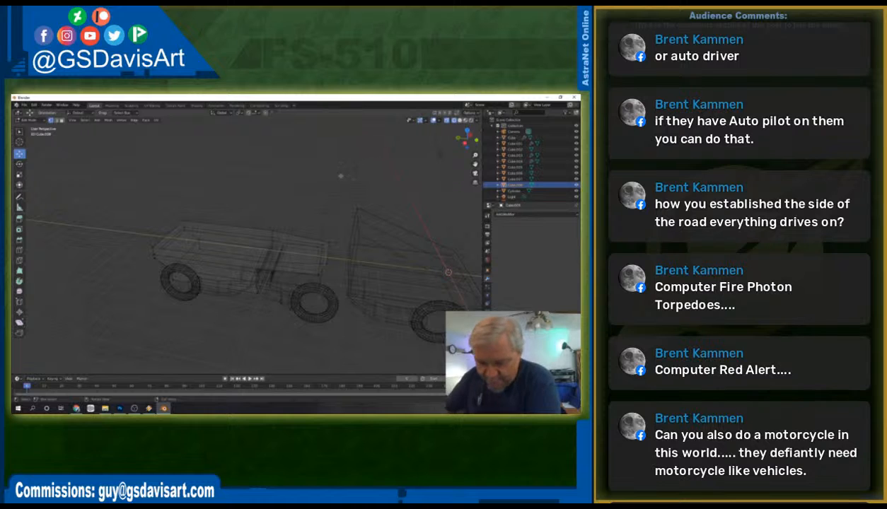
{"action": "scroll", "coordinate": [336, 173], "scroll_direction": "down", "scroll_amount": 3}
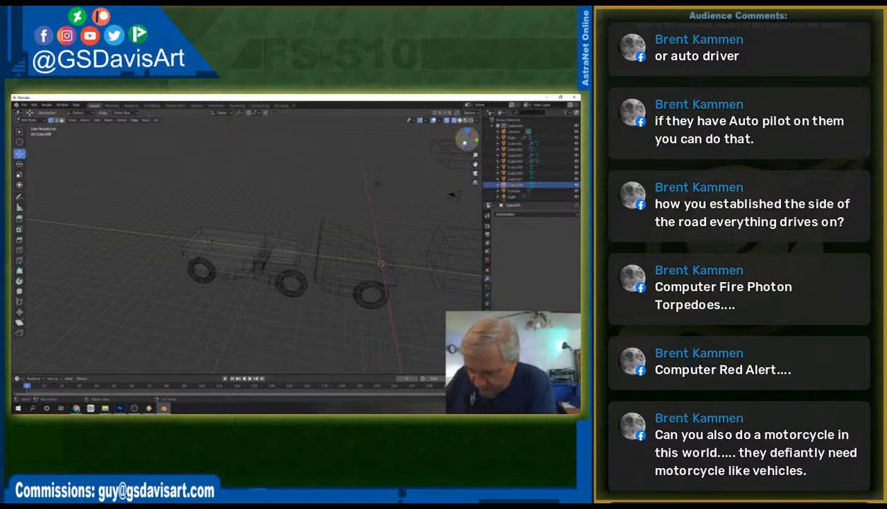
{"action": "left_click", "coordinate": [465, 142]}
{"action": "left_click_drag", "start_coordinate": [305, 229], "coordinate": [292, 252]}
{"action": "key", "text": "g"}
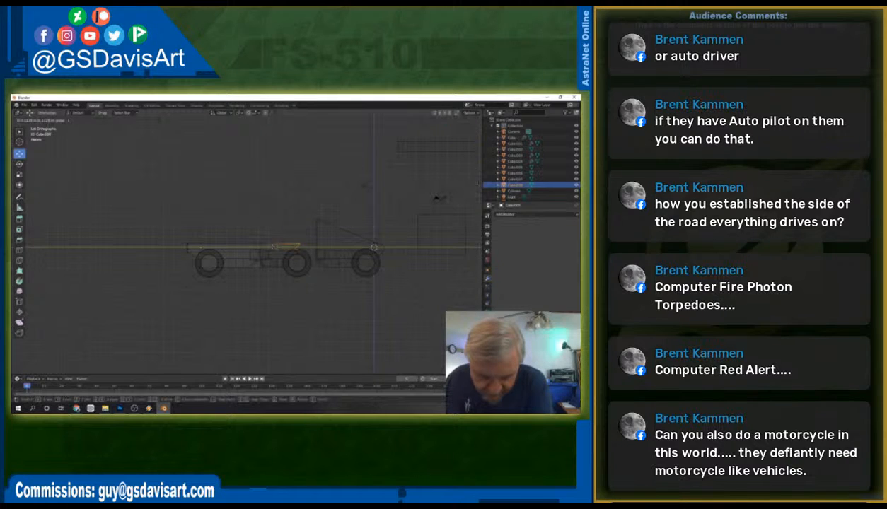
{"action": "left_click", "coordinate": [287, 232]}
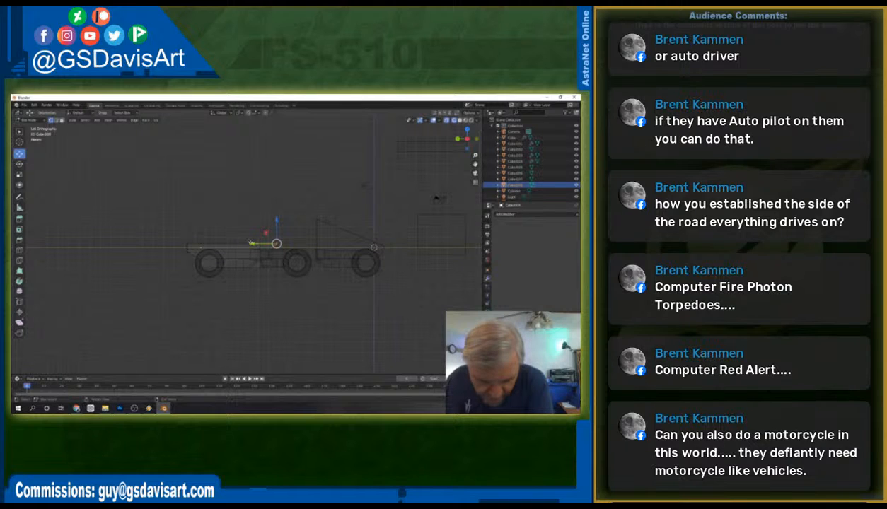
{"action": "key", "text": "g"}
{"action": "key", "text": "x"}
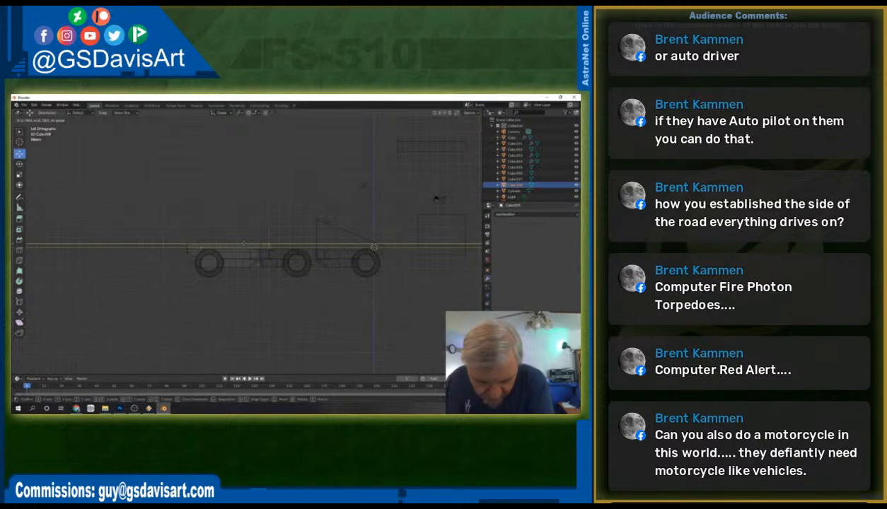
{"action": "left_click_drag", "start_coordinate": [246, 243], "coordinate": [248, 243]}
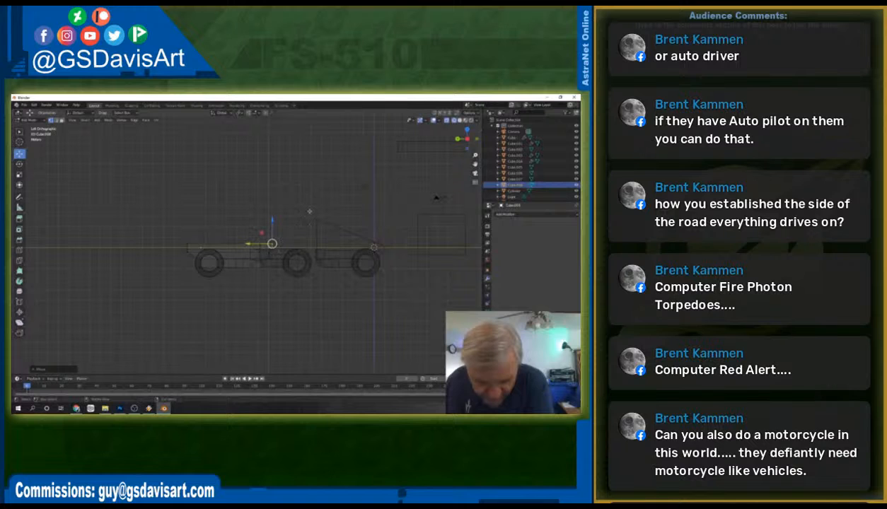
Extrude the top face of the rear bed upward to form a tall box above the rear wheel.
{"action": "middle_click_drag", "start_coordinate": [328, 215], "coordinate": [300, 241]}
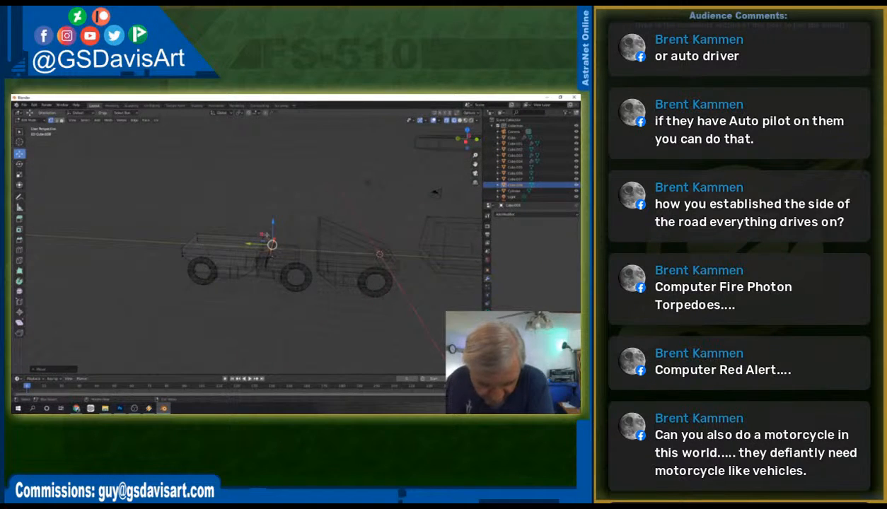
{"action": "left_click", "coordinate": [62, 120]}
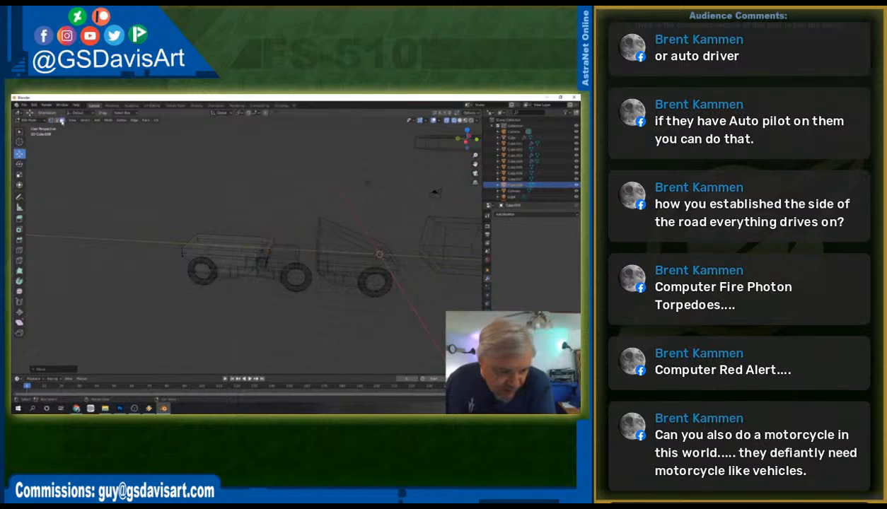
{"action": "left_click", "coordinate": [225, 241]}
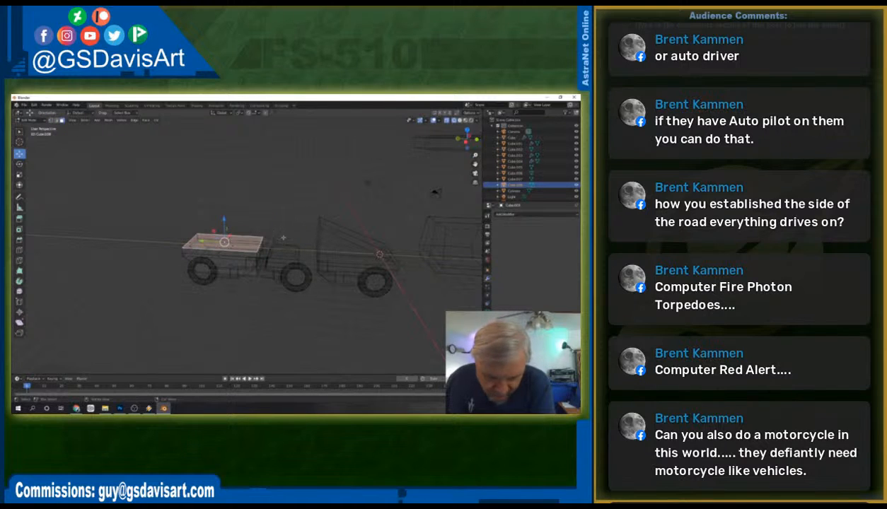
{"action": "key", "text": "e"}
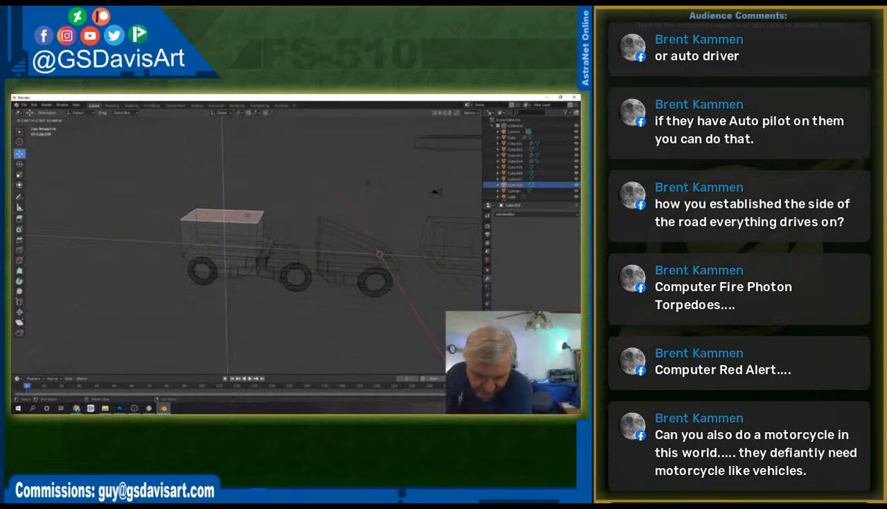
{"action": "left_click", "coordinate": [247, 216]}
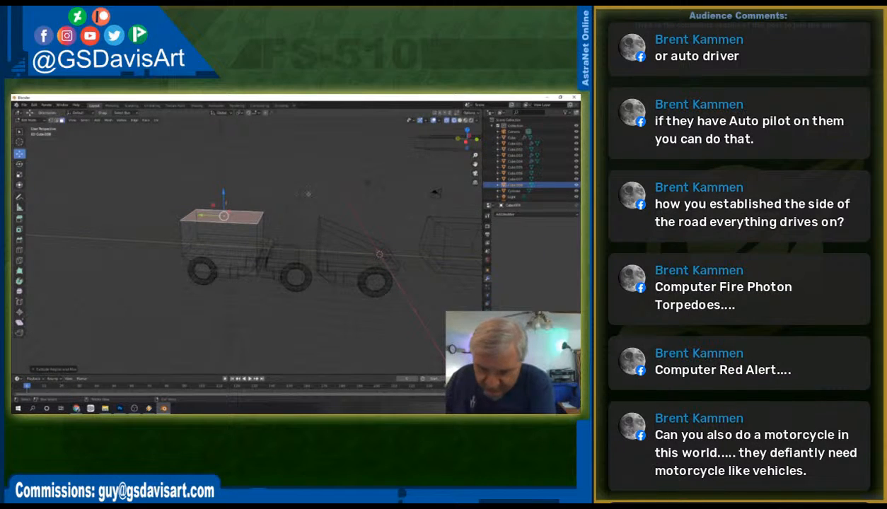
In side view, slant the front of the raised box by moving its lower front edge forward along Y.
{"action": "left_click", "coordinate": [467, 138]}
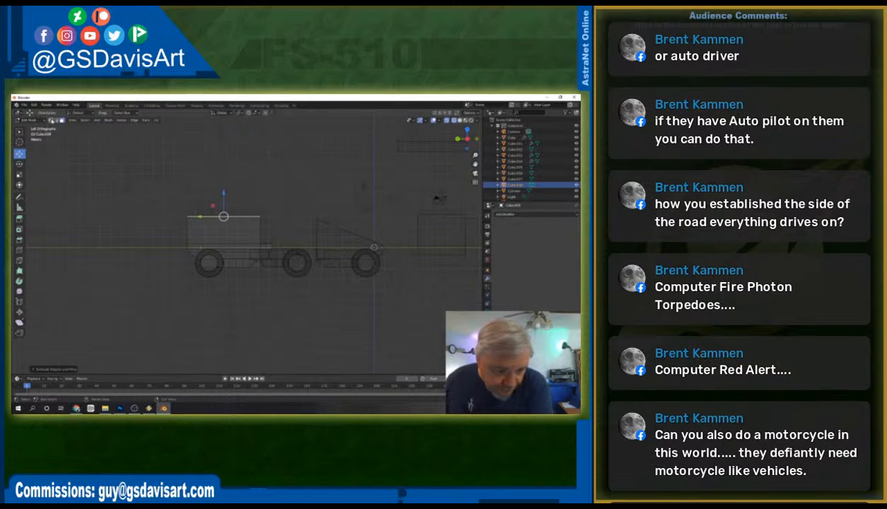
{"action": "left_click", "coordinate": [258, 243]}
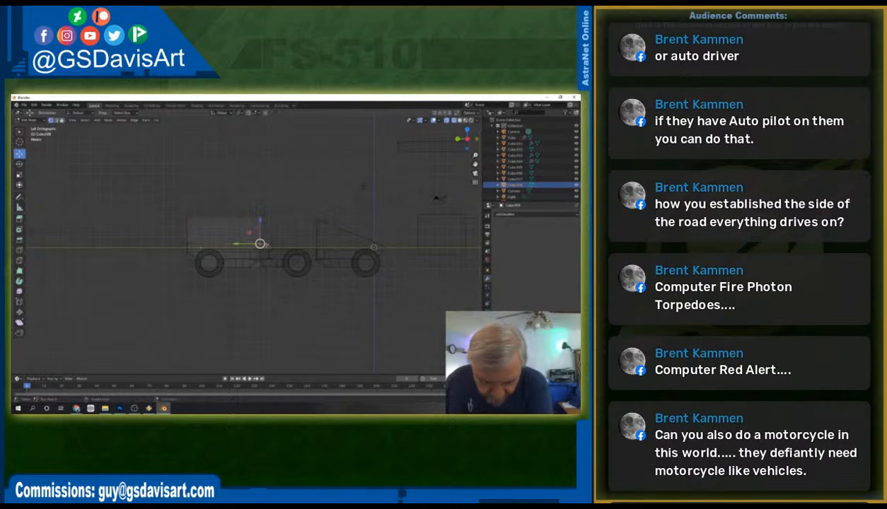
{"action": "left_click_drag", "start_coordinate": [239, 244], "coordinate": [258, 242]}
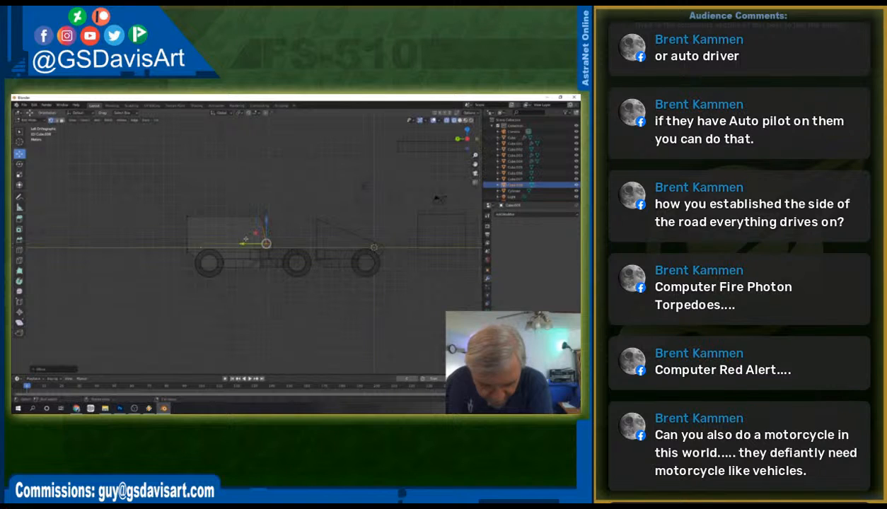
{"action": "left_click", "coordinate": [259, 216]}
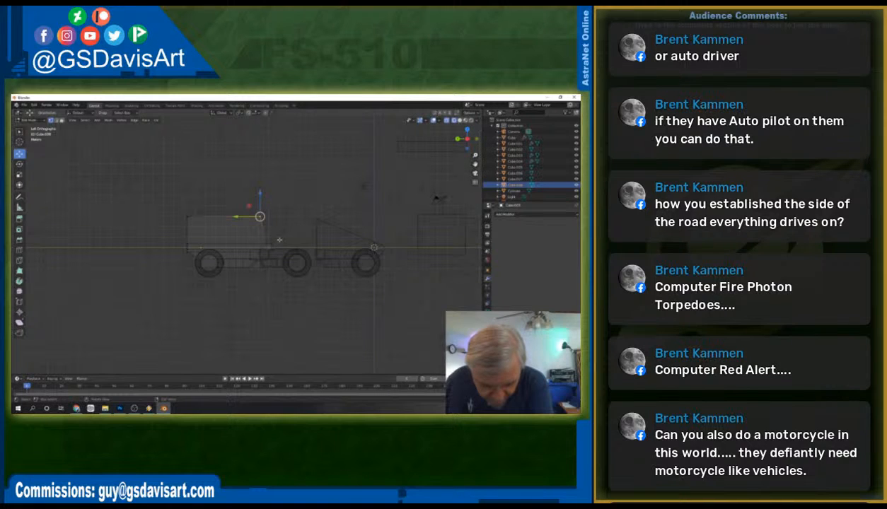
{"action": "left_click_drag", "start_coordinate": [277, 231], "coordinate": [251, 244]}
{"action": "left_click", "coordinate": [260, 215]}
{"action": "middle_click_drag", "start_coordinate": [252, 244], "coordinate": [293, 234]}
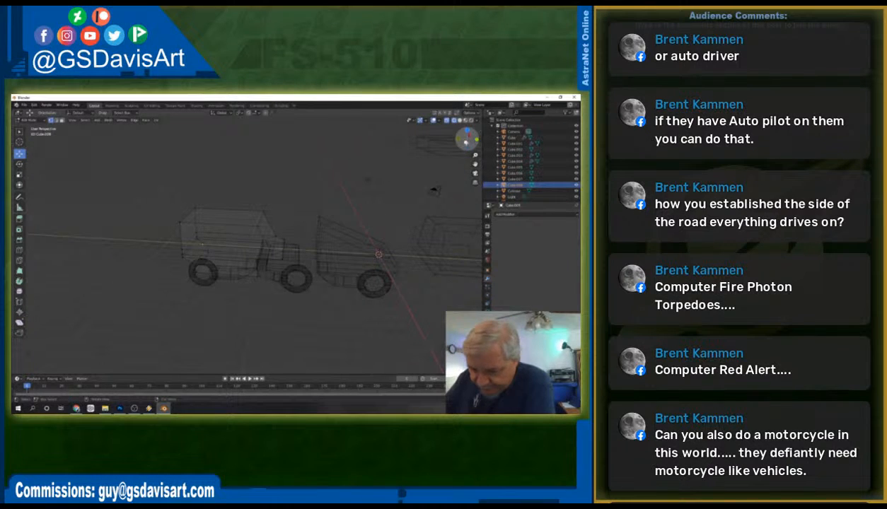
In side view, move the whole rear end of the vehicle body slightly forward along Y.
{"action": "left_click", "coordinate": [465, 139]}
{"action": "left_click_drag", "start_coordinate": [169, 203], "coordinate": [201, 280]}
{"action": "key", "text": "g"}
{"action": "key", "text": "y"}
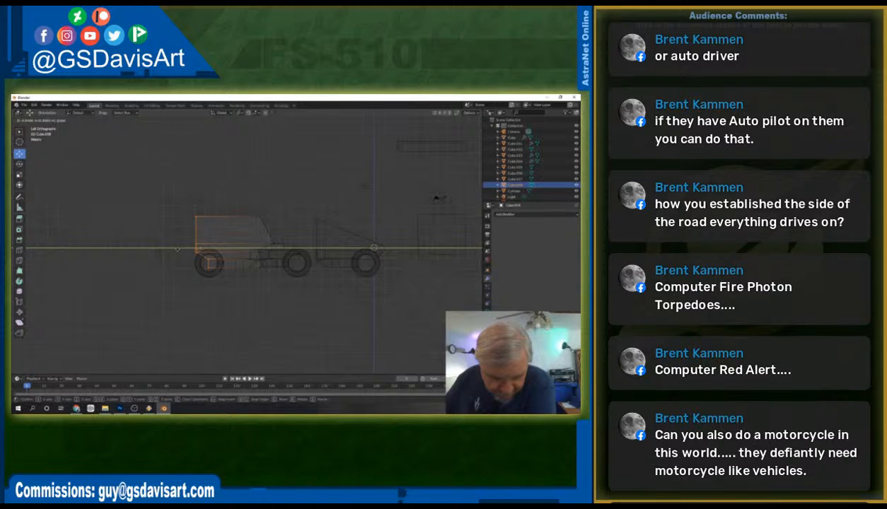
{"action": "left_click_drag", "start_coordinate": [179, 249], "coordinate": [179, 248]}
Move the upper rear vertices of the raised box back along Y so they overhang the lower body.
{"action": "left_click_drag", "start_coordinate": [176, 196], "coordinate": [203, 226]}
{"action": "left_click_drag", "start_coordinate": [171, 177], "coordinate": [211, 246]}
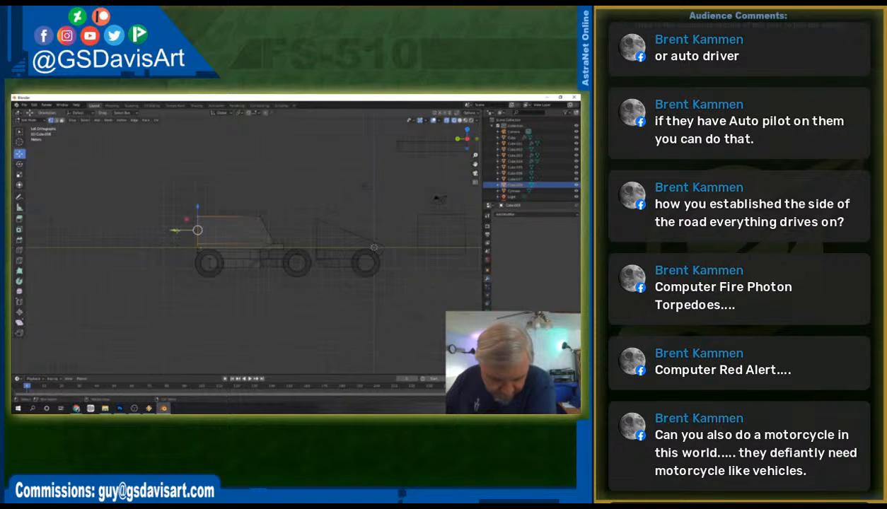
{"action": "key", "text": "g"}
{"action": "key", "text": "x"}
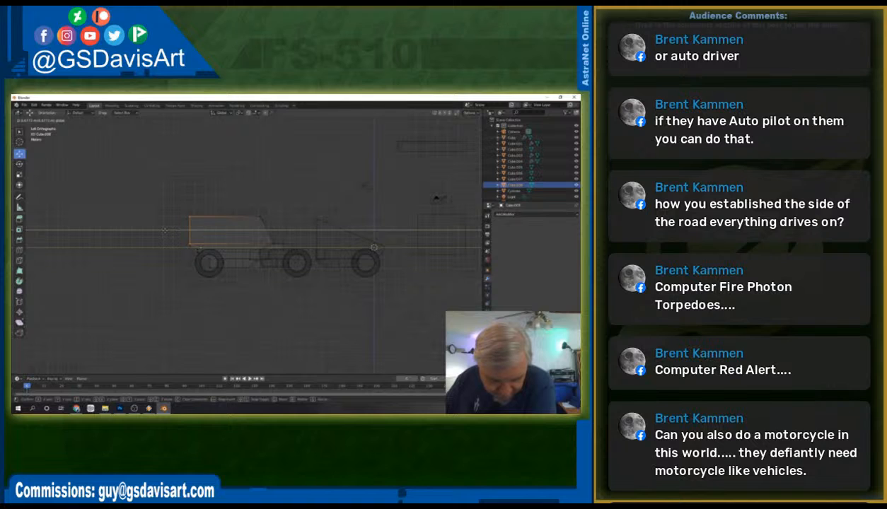
{"action": "left_click", "coordinate": [165, 230]}
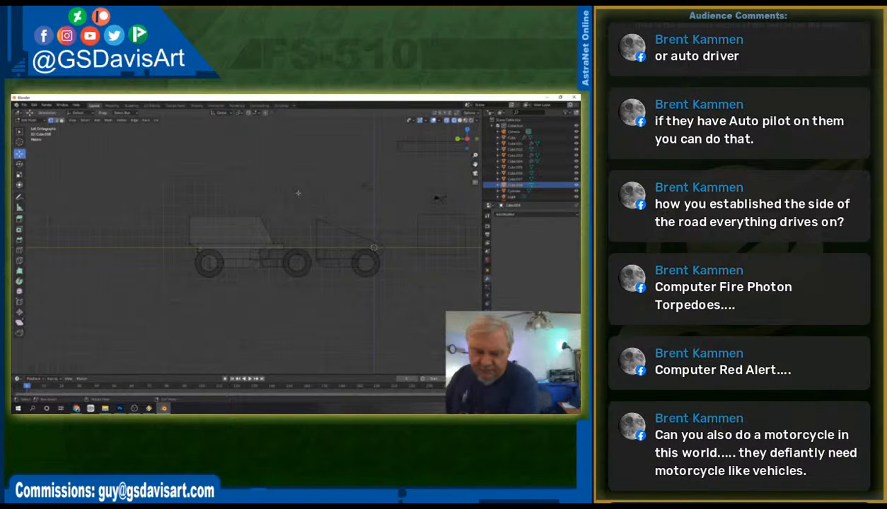
In back view, taper the raised box by moving its upper corners slightly inward along X on both sides.
{"action": "middle_click_drag", "start_coordinate": [299, 183], "coordinate": [362, 183]}
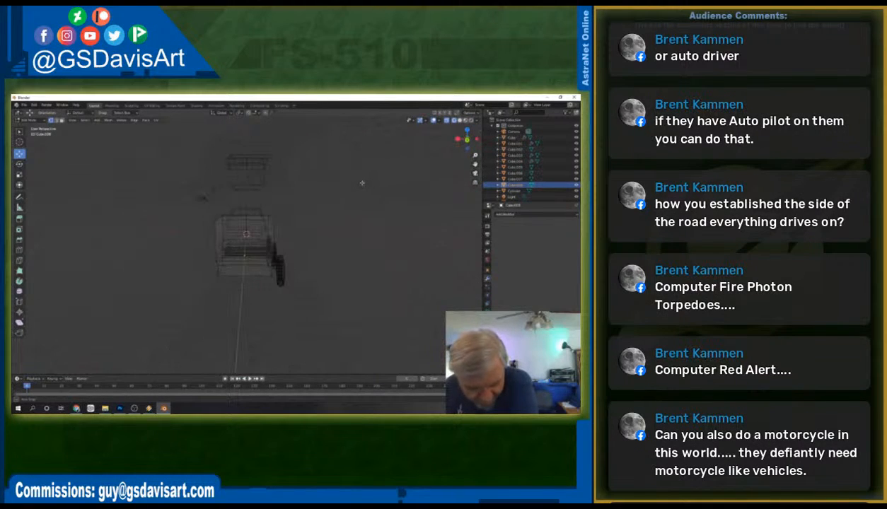
{"action": "left_click", "coordinate": [465, 140]}
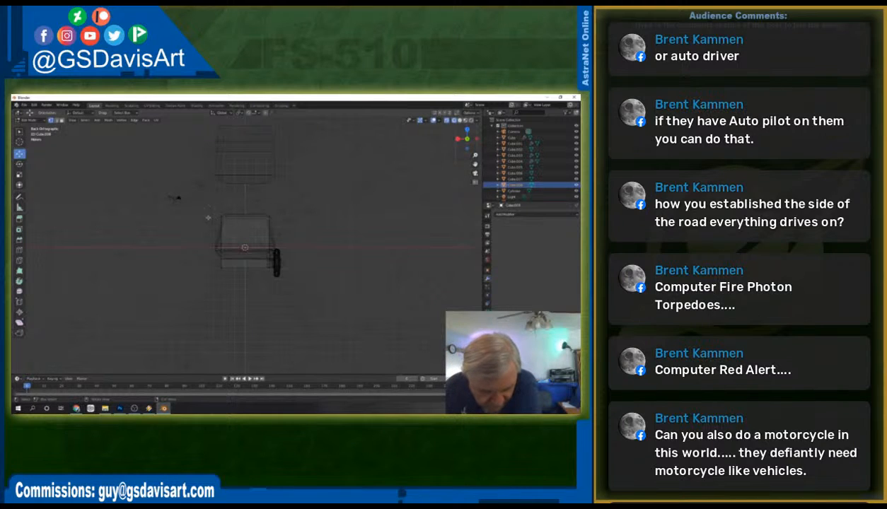
{"action": "left_click_drag", "start_coordinate": [204, 204], "coordinate": [222, 222]}
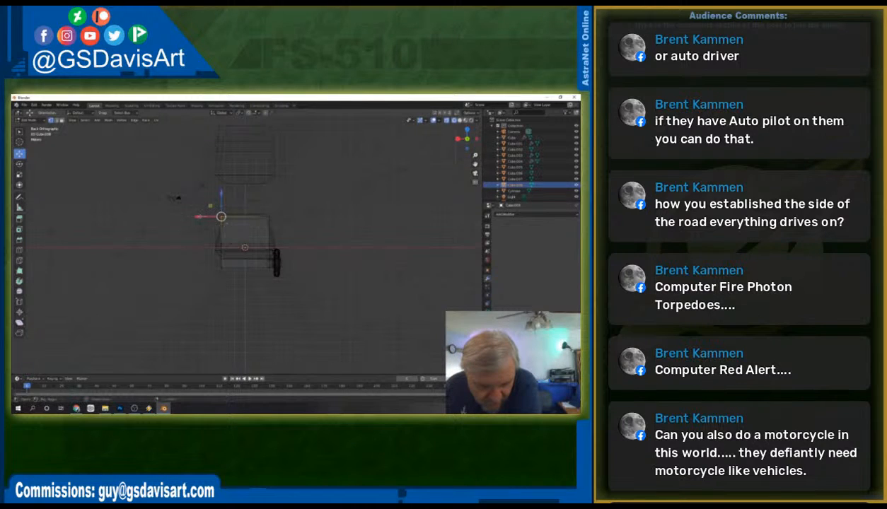
{"action": "key", "text": "g"}
{"action": "key", "text": "x"}
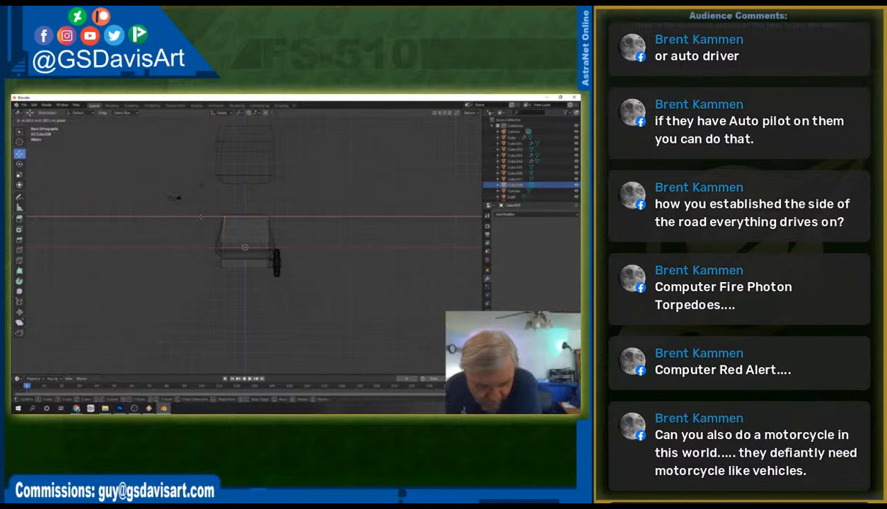
{"action": "left_click_drag", "start_coordinate": [200, 217], "coordinate": [201, 217]}
{"action": "left_click_drag", "start_coordinate": [291, 205], "coordinate": [259, 219]}
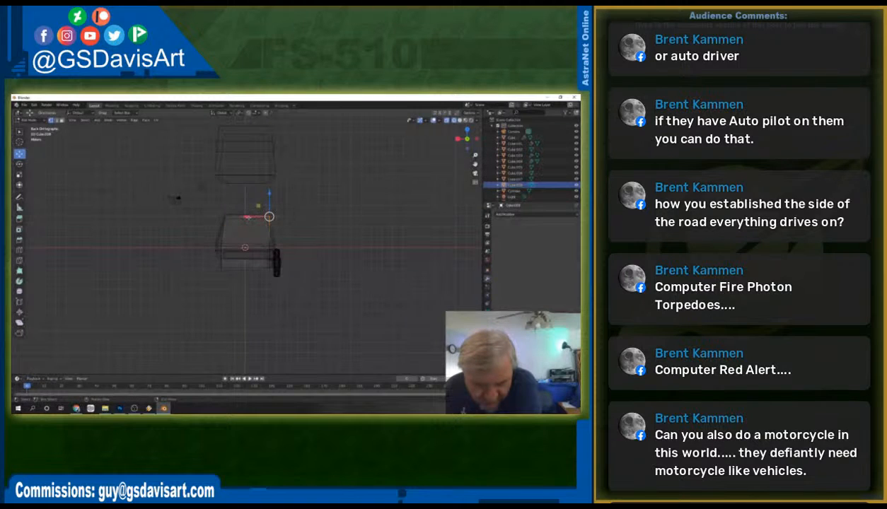
{"action": "key", "text": "g"}
{"action": "key", "text": "x"}
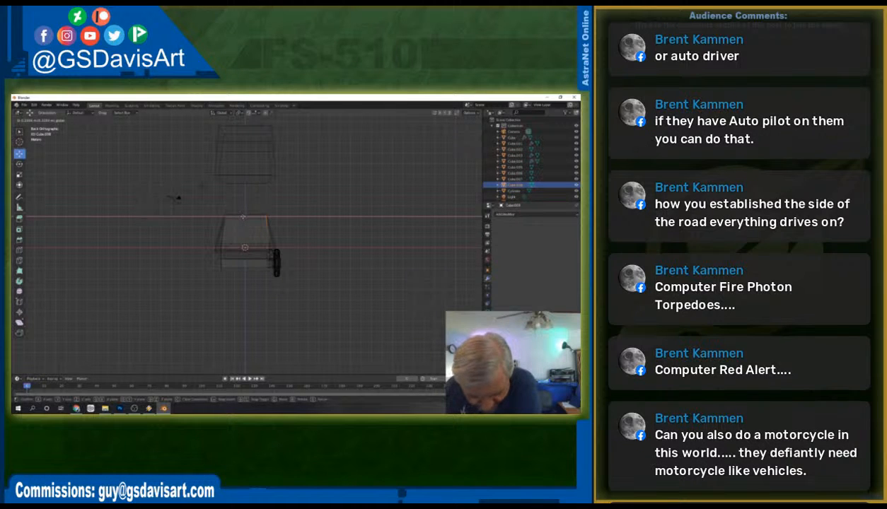
{"action": "left_click", "coordinate": [241, 217]}
{"action": "middle_click_drag", "start_coordinate": [241, 216], "coordinate": [300, 233]}
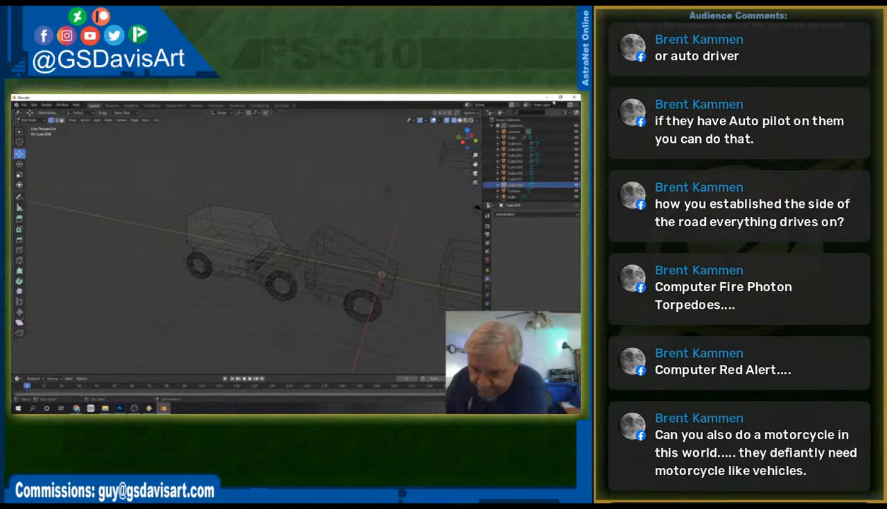
In solid shading, shift the lower front corner vertex of the raised box slightly along X.
{"action": "left_click", "coordinate": [453, 119]}
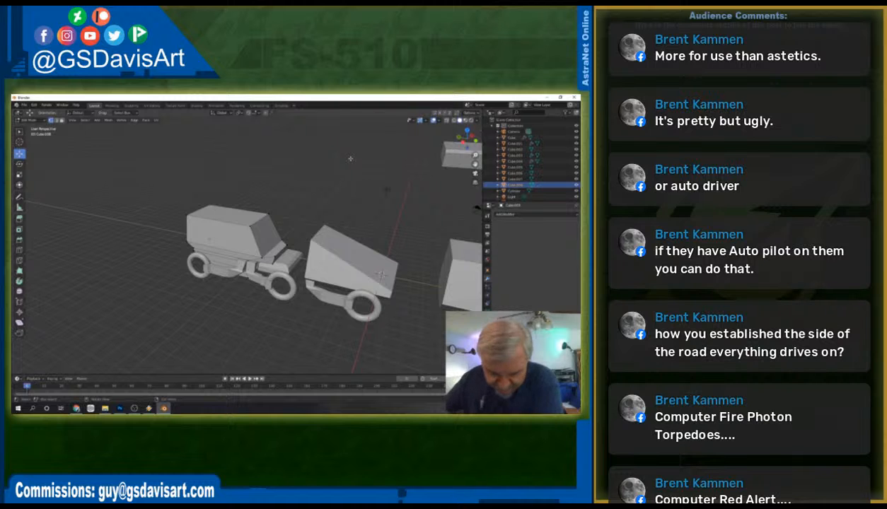
{"action": "middle_click_drag", "start_coordinate": [302, 187], "coordinate": [380, 274]}
{"action": "left_click", "coordinate": [264, 260]}
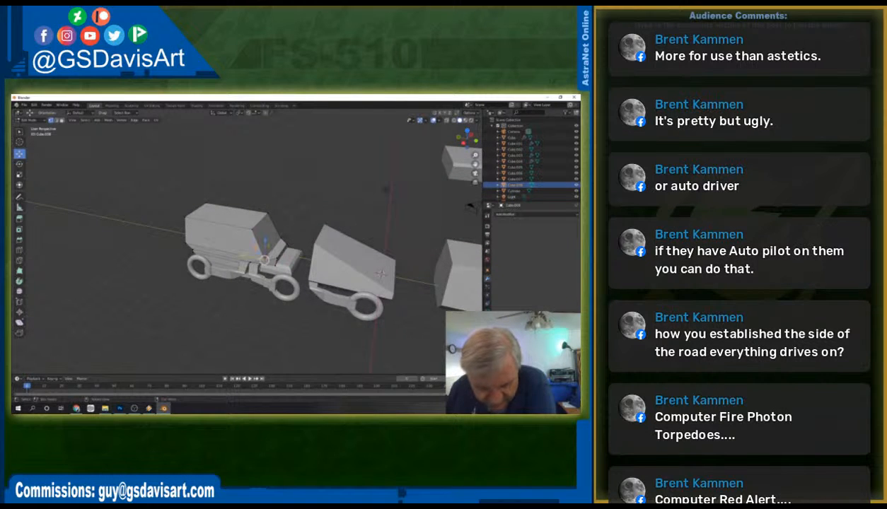
{"action": "middle_click_drag", "start_coordinate": [297, 233], "coordinate": [264, 223]}
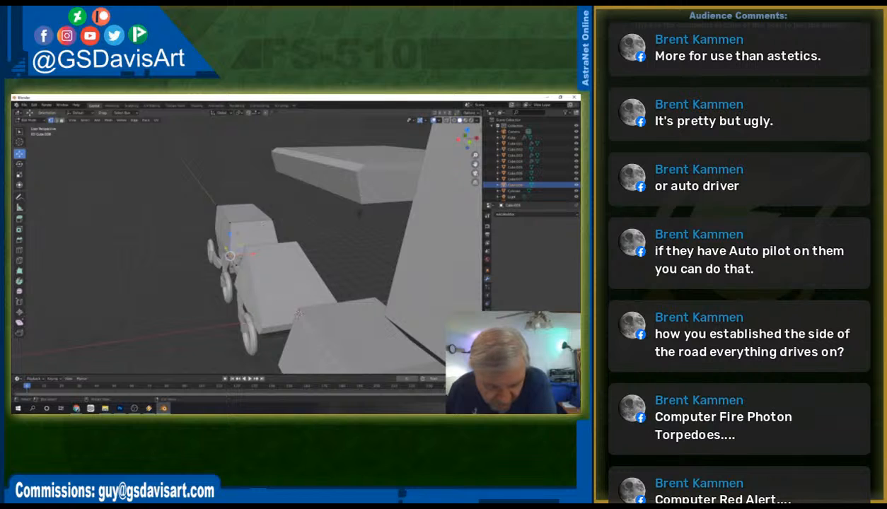
{"action": "left_click_drag", "start_coordinate": [252, 255], "coordinate": [257, 253]}
{"action": "middle_click_drag", "start_coordinate": [257, 253], "coordinate": [295, 272]}
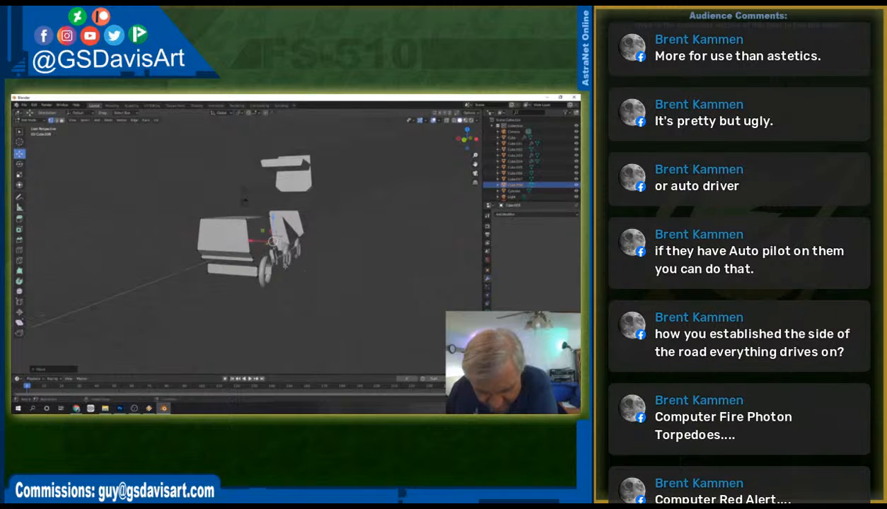
Move the lower and upper wheel-side corners of the rear body's slanted front face inward along X.
{"action": "left_click_drag", "start_coordinate": [252, 241], "coordinate": [245, 241]}
{"action": "middle_click_drag", "start_coordinate": [273, 266], "coordinate": [177, 281]}
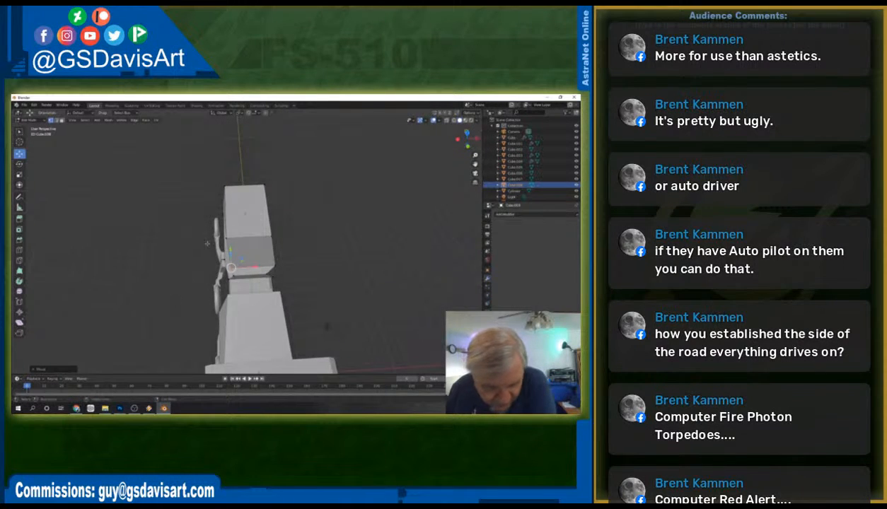
{"action": "left_click_drag", "start_coordinate": [251, 237], "coordinate": [256, 237]}
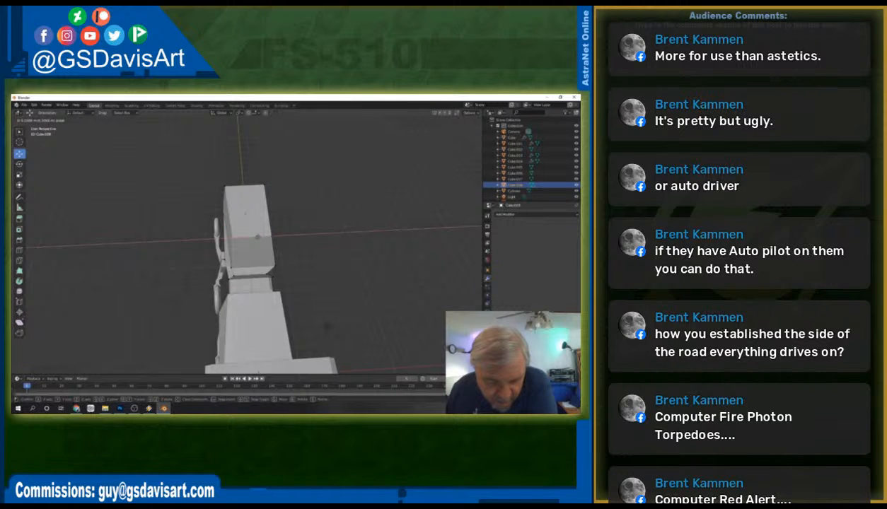
{"action": "left_click_drag", "start_coordinate": [256, 237], "coordinate": [257, 238]}
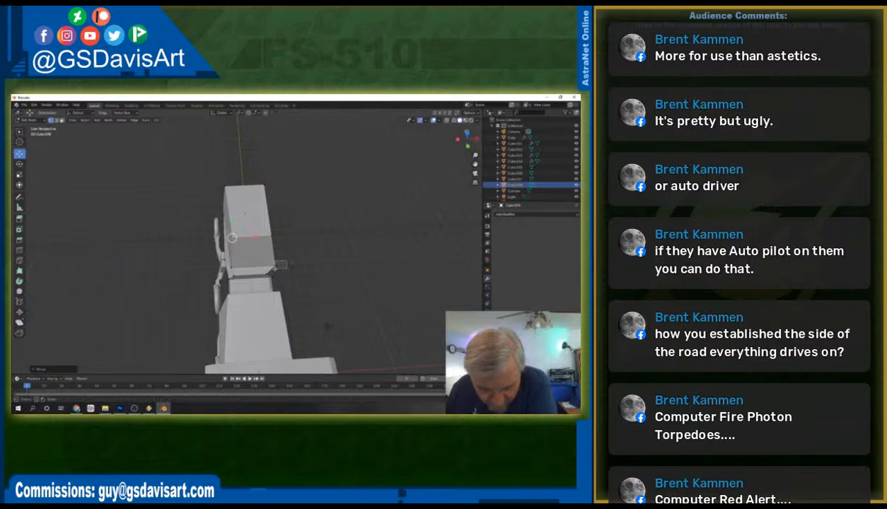
Move the lower and upper corners of the slanted front face opposite the wheels inward along X.
{"action": "left_click", "coordinate": [278, 265]}
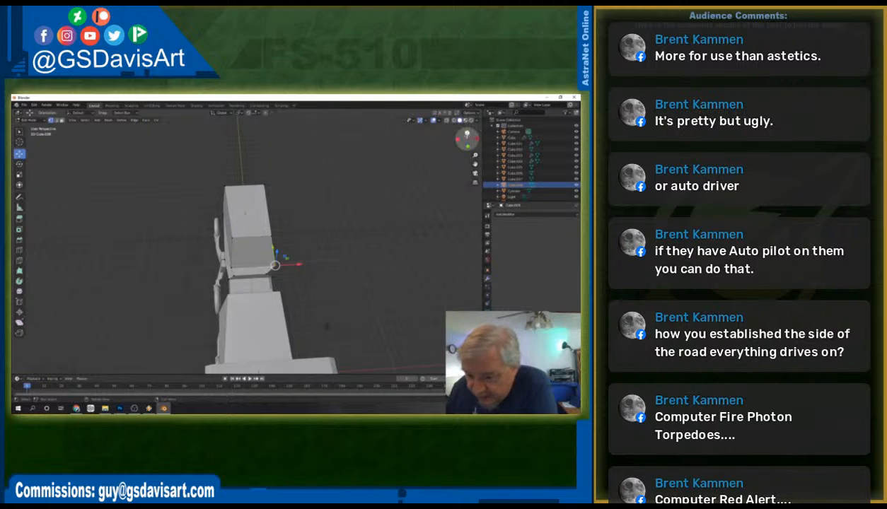
{"action": "key", "text": "g"}
{"action": "key", "text": "x"}
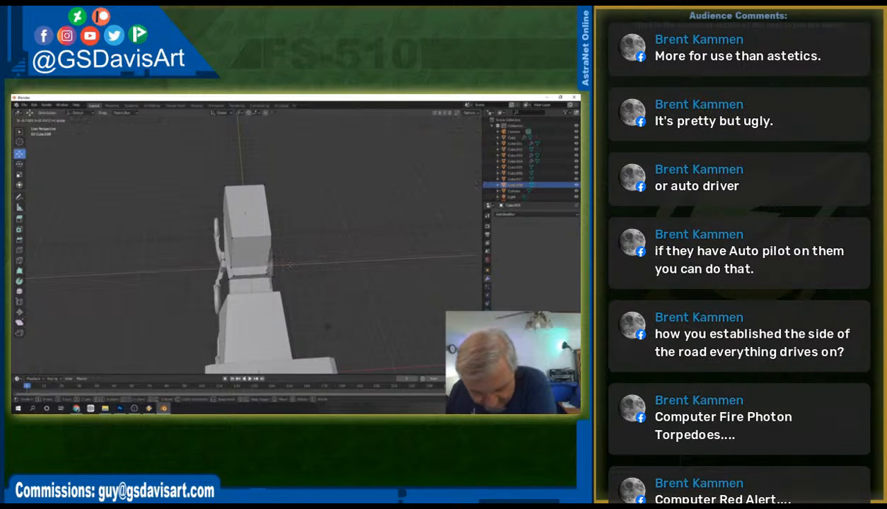
{"action": "left_click", "coordinate": [290, 265]}
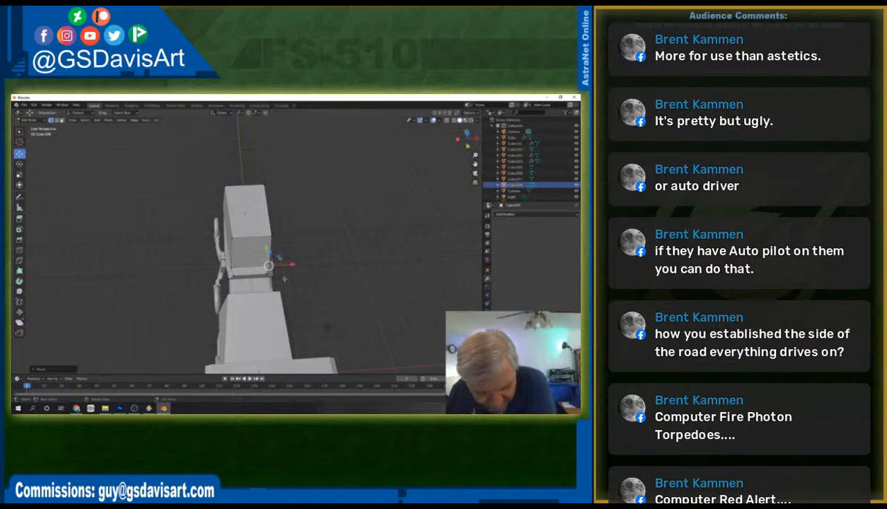
{"action": "left_click", "coordinate": [295, 233]}
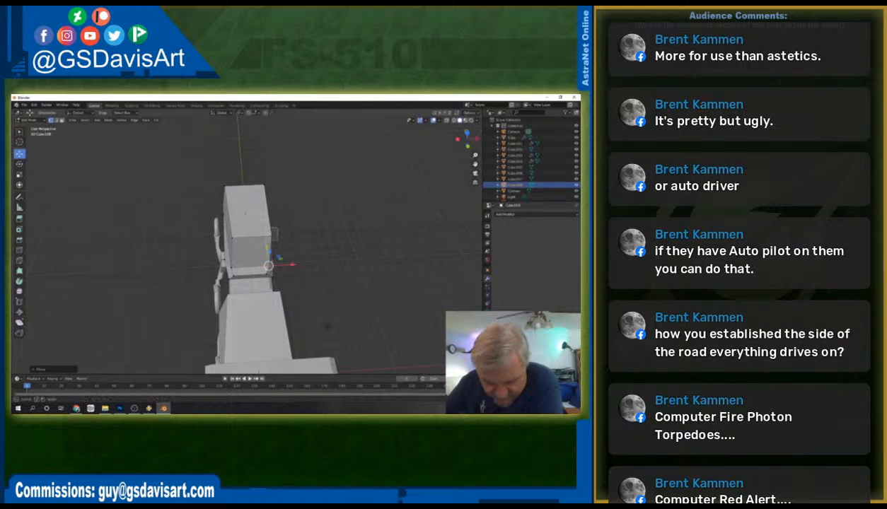
{"action": "key", "text": "g"}
{"action": "key", "text": "x"}
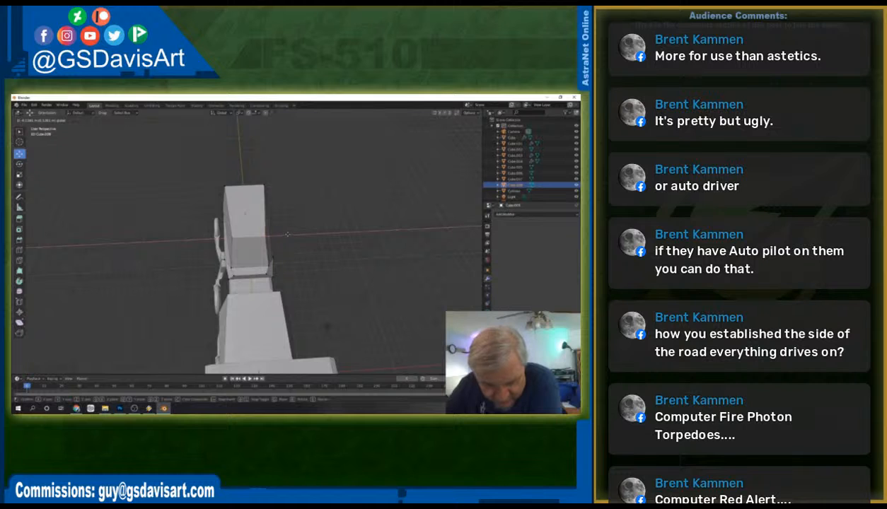
{"action": "key", "text": "Tab"}
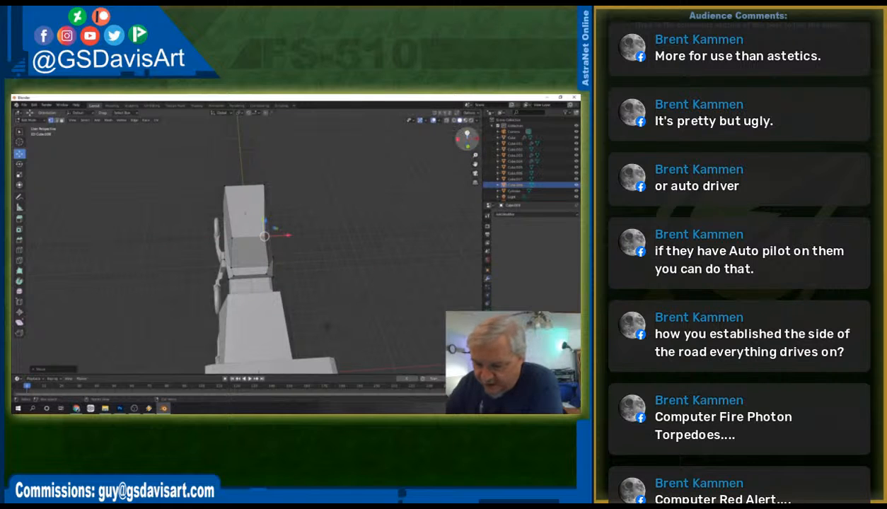
In a wireframe back view, nudge the slanted face's upper corner opposite the wheels slightly outward along X.
{"action": "left_click", "coordinate": [458, 140]}
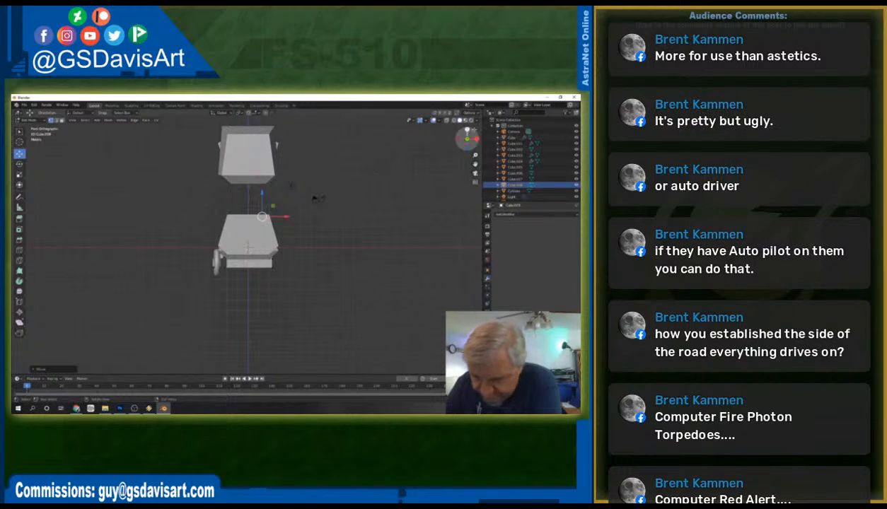
{"action": "left_click", "coordinate": [448, 121]}
{"action": "scroll", "coordinate": [272, 229], "scroll_direction": "up", "scroll_amount": 4}
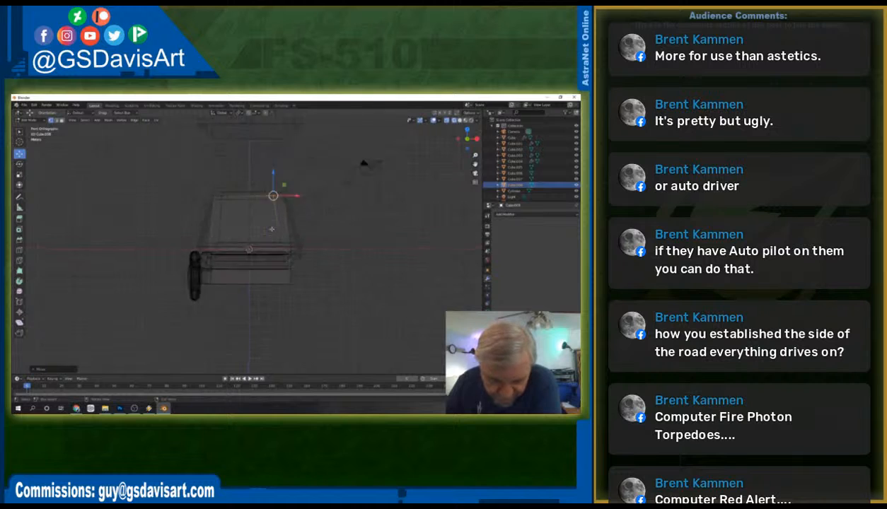
{"action": "left_click", "coordinate": [474, 138]}
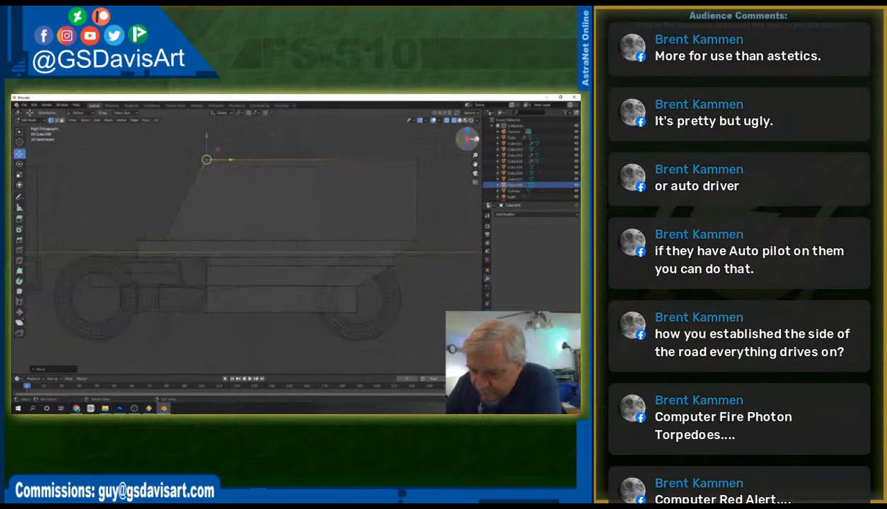
{"action": "left_click", "coordinate": [474, 139]}
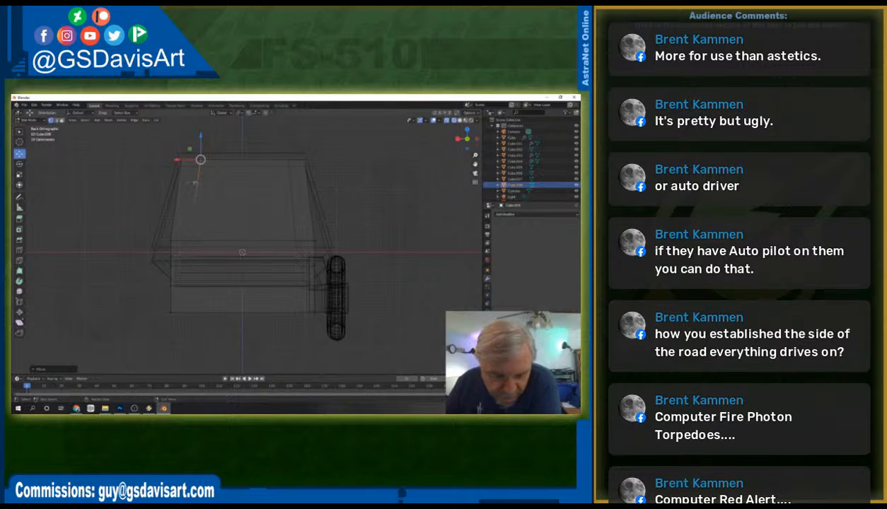
{"action": "key", "text": "g"}
{"action": "key", "text": "x"}
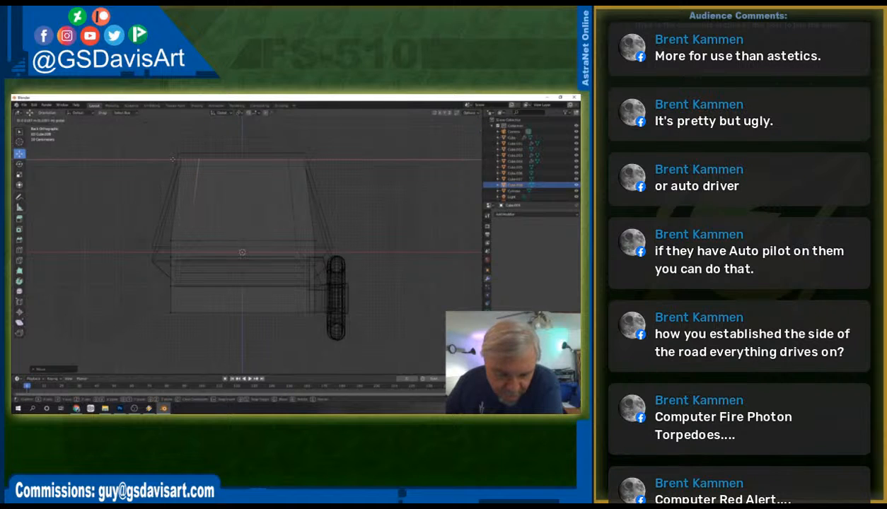
{"action": "left_click", "coordinate": [172, 161]}
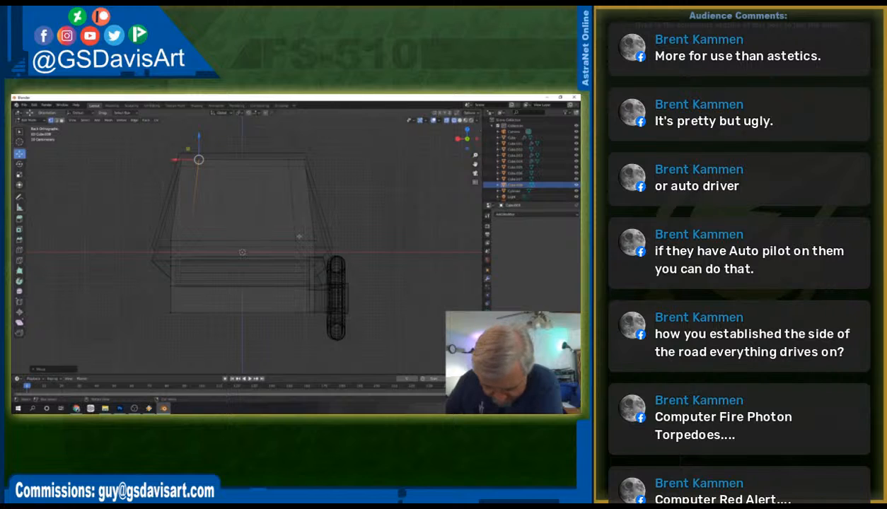
Adjust the slanted face's lower wheel-side corner along X in the back view.
{"action": "left_click", "coordinate": [294, 240]}
{"action": "key", "text": "g"}
{"action": "key", "text": "x"}
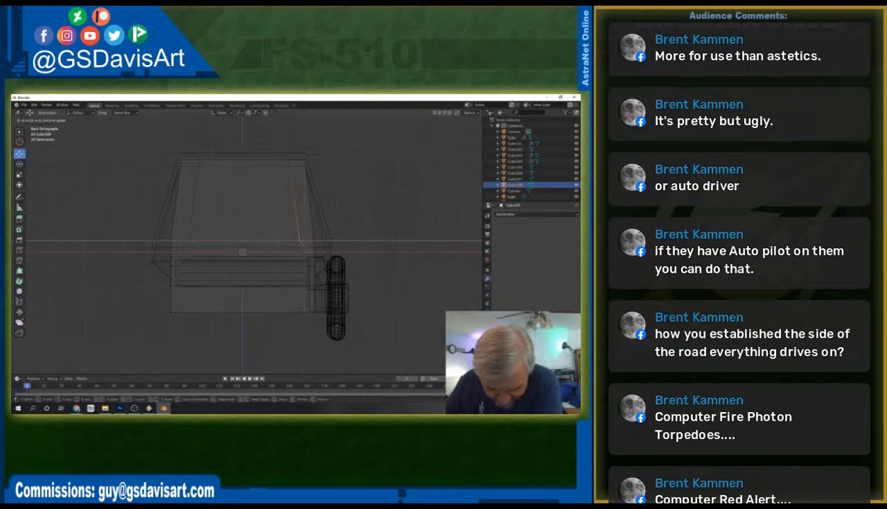
{"action": "left_click", "coordinate": [280, 241]}
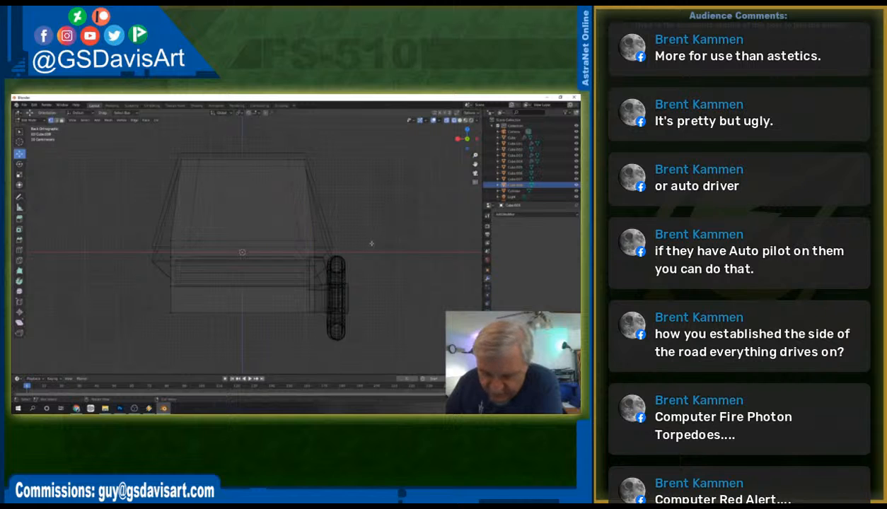
Select all vertices on the rear body's wheel side in the wireframe back view and move them outward along X.
{"action": "key", "text": "shift+z"}
{"action": "mouse_move", "coordinate": [371, 243]}
{"action": "middle_mouse_down"}
{"action": "mouse_move", "coordinate": [414, 219]}
{"action": "mouse_move", "coordinate": [437, 151]}
{"action": "middle_mouse_up"}
{"action": "scroll", "coordinate": [415, 218], "scroll_direction": "down", "scroll_amount": 5}
{"action": "middle_click_drag", "start_coordinate": [426, 231], "coordinate": [399, 208]}
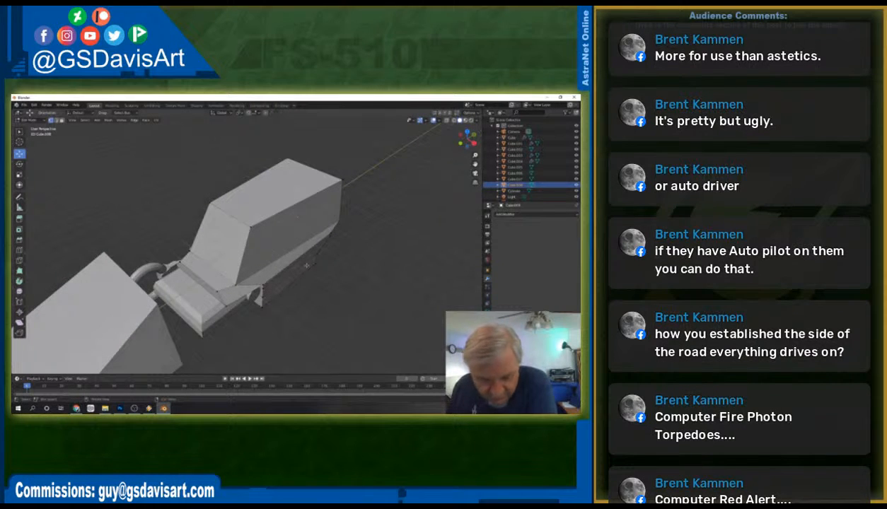
{"action": "middle_click_drag", "start_coordinate": [311, 225], "coordinate": [368, 232]}
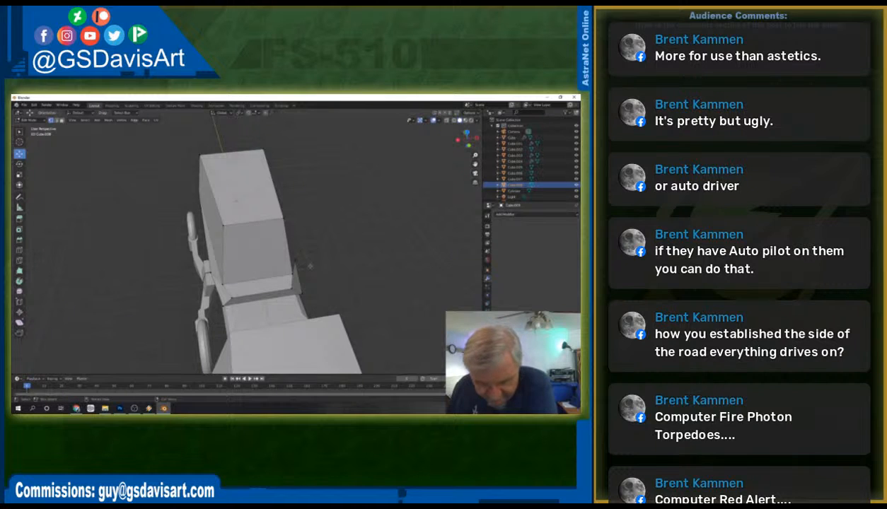
{"action": "scroll", "coordinate": [297, 268], "scroll_direction": "down", "scroll_amount": 5}
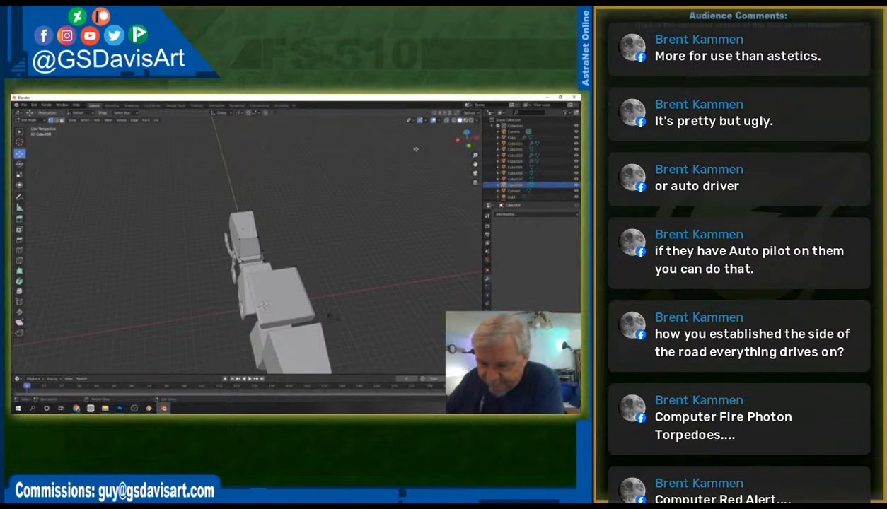
{"action": "left_click", "coordinate": [453, 120]}
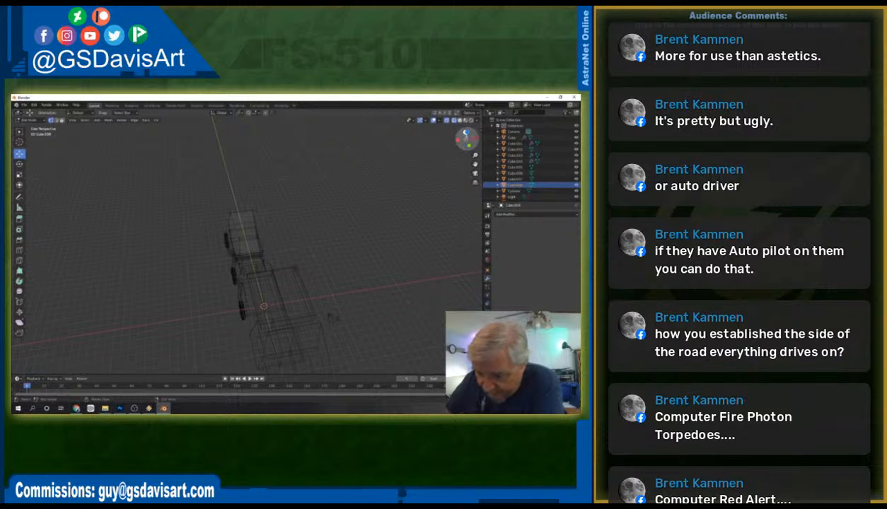
{"action": "middle_click_drag", "start_coordinate": [300, 259], "coordinate": [345, 222]}
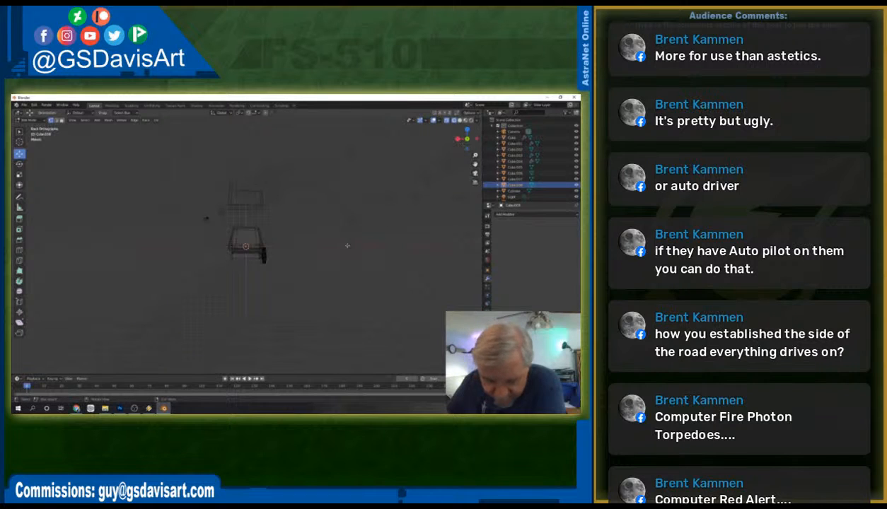
{"action": "left_click", "coordinate": [466, 138]}
{"action": "scroll", "coordinate": [256, 251], "scroll_direction": "up", "scroll_amount": 1}
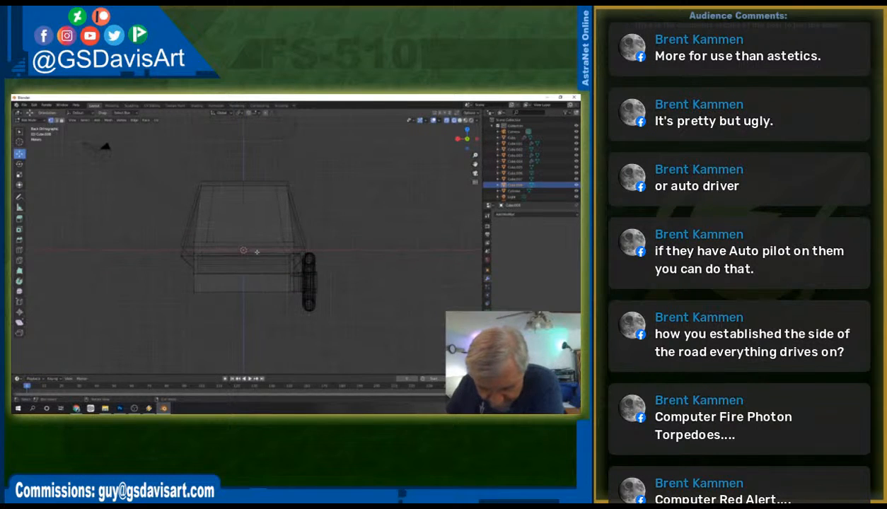
{"action": "left_click_drag", "start_coordinate": [305, 174], "coordinate": [273, 232]}
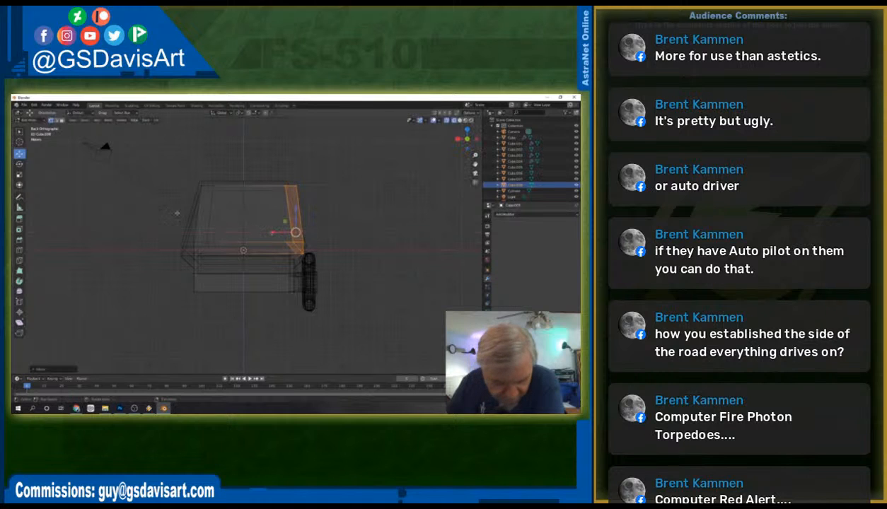
Move all vertices on the rear body's opposite side outward along X by a matching amount.
{"action": "left_click_drag", "start_coordinate": [170, 168], "coordinate": [221, 254]}
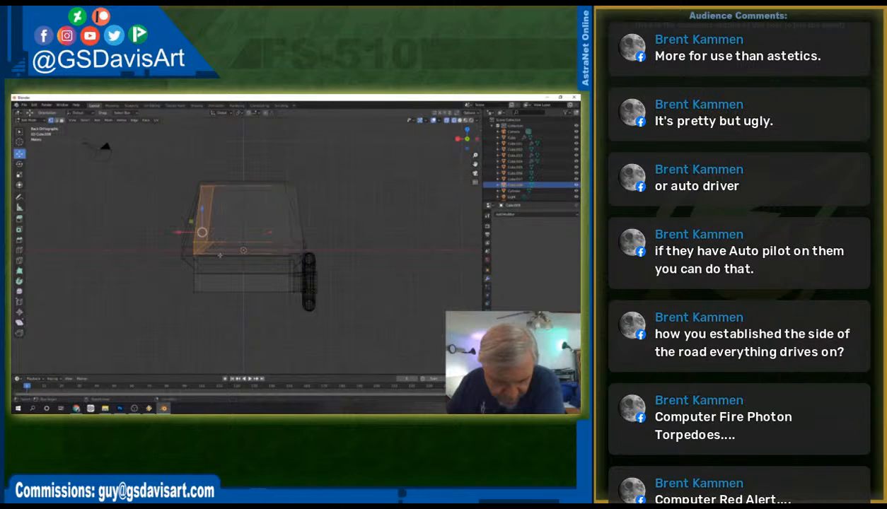
{"action": "left_click_drag", "start_coordinate": [178, 232], "coordinate": [166, 232]}
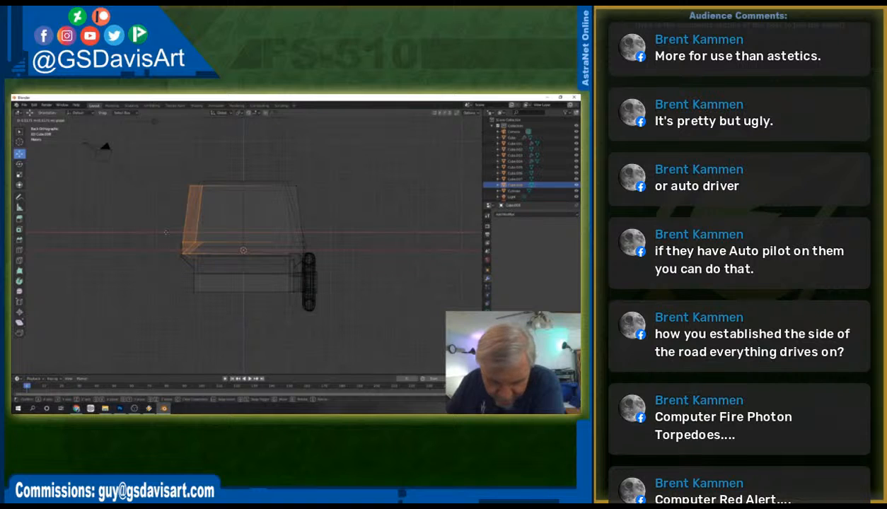
{"action": "left_click_drag", "start_coordinate": [166, 232], "coordinate": [165, 232]}
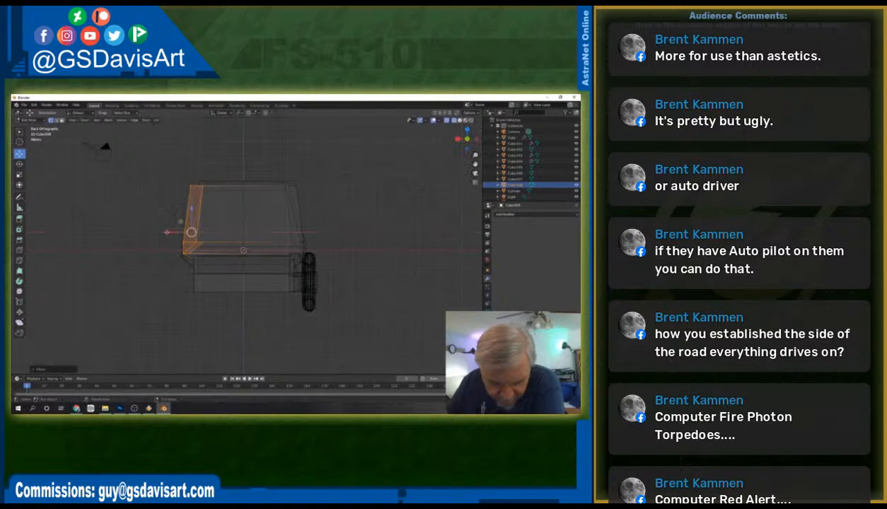
Clear the selection and examine the widened rear body in solid shading from both sides of the vehicle.
{"action": "left_click", "coordinate": [388, 241]}
{"action": "middle_click_drag", "start_coordinate": [402, 234], "coordinate": [260, 286]}
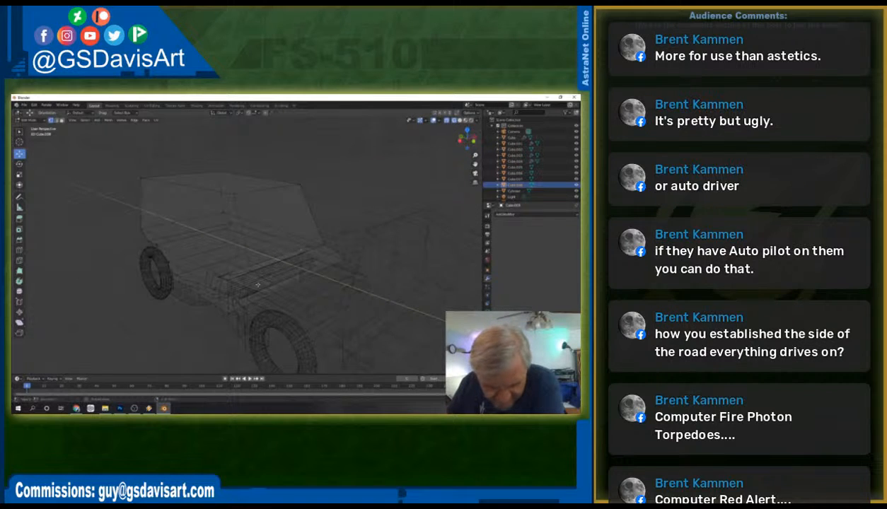
{"action": "middle_click_drag", "start_coordinate": [299, 242], "coordinate": [341, 232]}
{"action": "scroll", "coordinate": [342, 232], "scroll_direction": "up", "scroll_amount": 3}
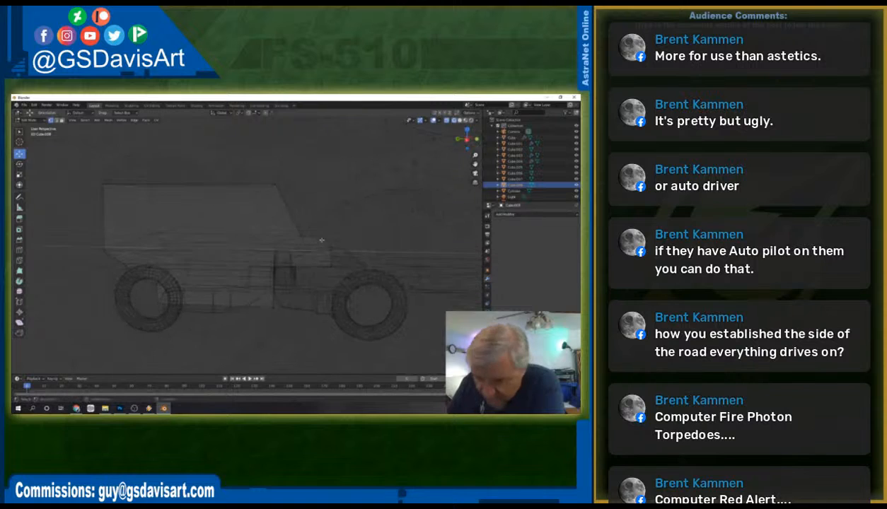
{"action": "left_click", "coordinate": [460, 121]}
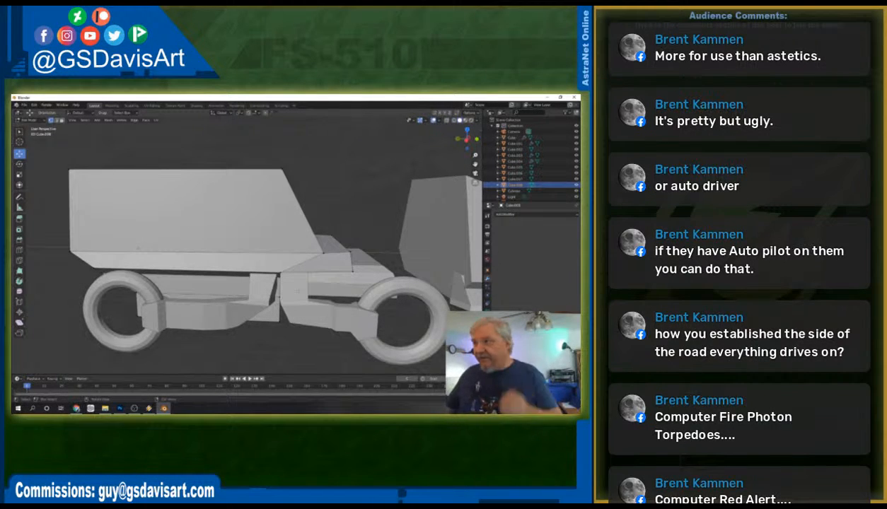
{"action": "scroll", "coordinate": [220, 307], "scroll_direction": "down", "scroll_amount": 3}
{"action": "middle_click_drag", "start_coordinate": [220, 307], "coordinate": [78, 249]}
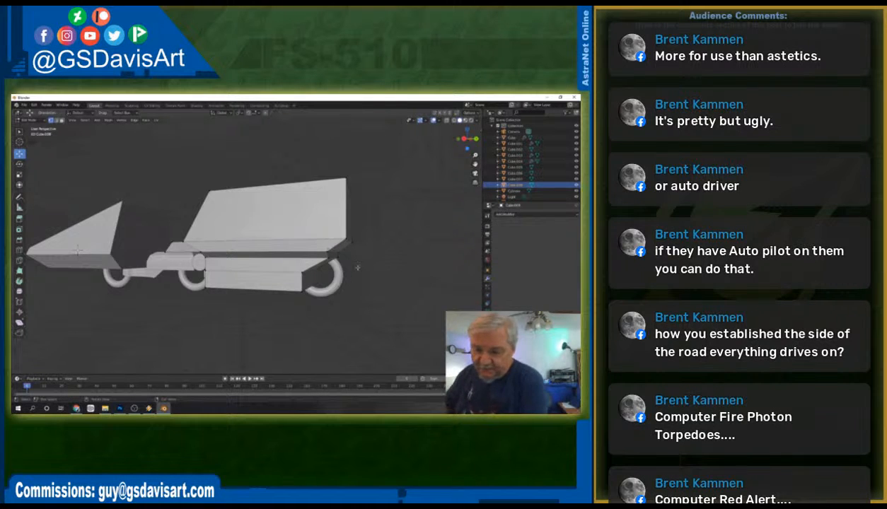
In the wireframe right view, move the rear body's lower back vertices rearward to line up under its vertical back face.
{"action": "left_click", "coordinate": [447, 120]}
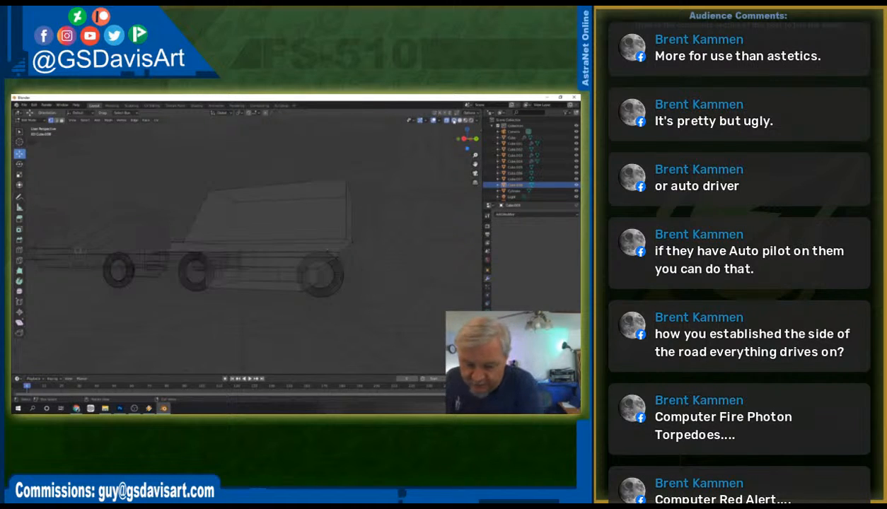
{"action": "left_click", "coordinate": [465, 138]}
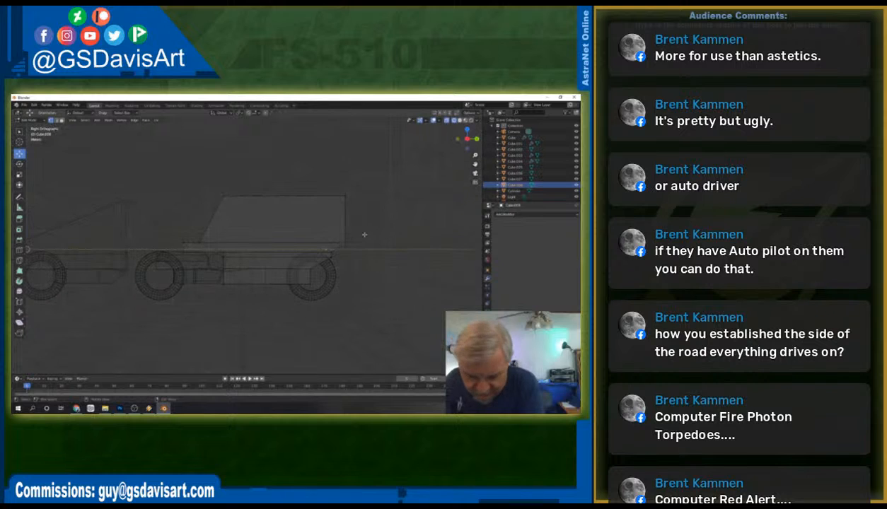
{"action": "left_click", "coordinate": [331, 252]}
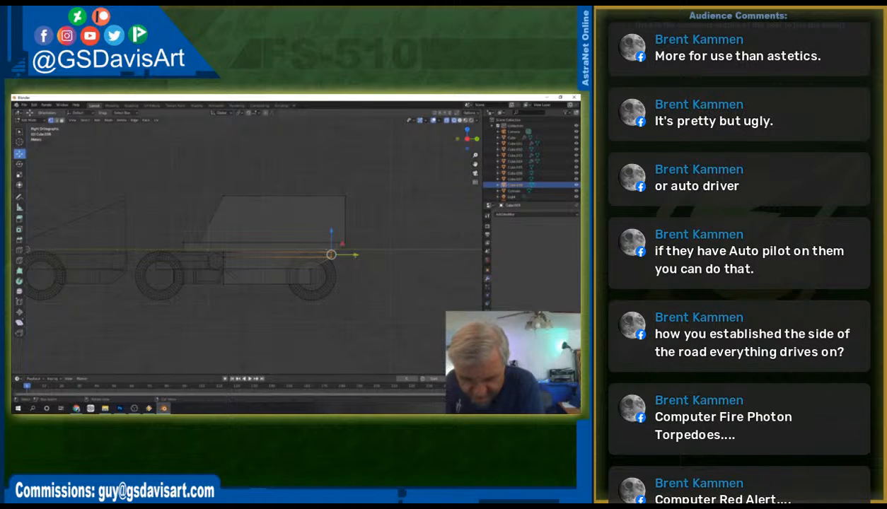
{"action": "key", "text": "g"}
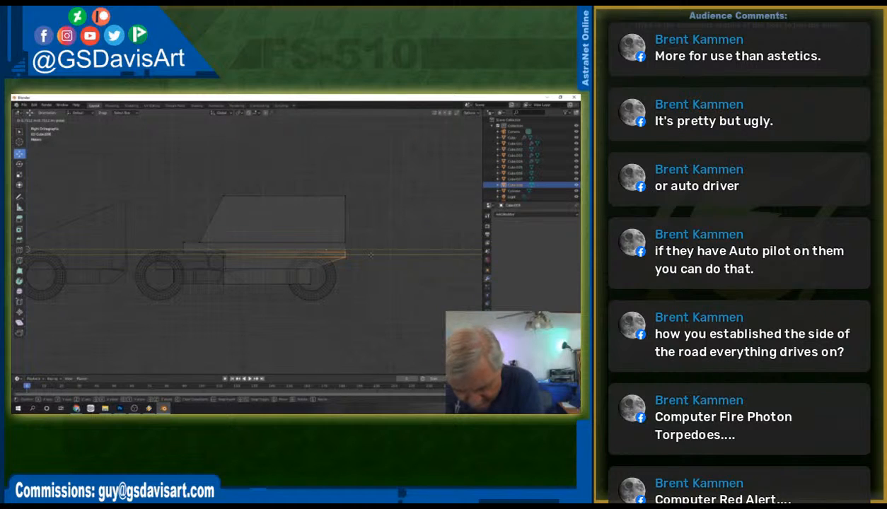
{"action": "left_click", "coordinate": [370, 255]}
Extend the lower body section rearward by moving its back vertices along Y until they reach past the rear wheel.
{"action": "left_click", "coordinate": [329, 285]}
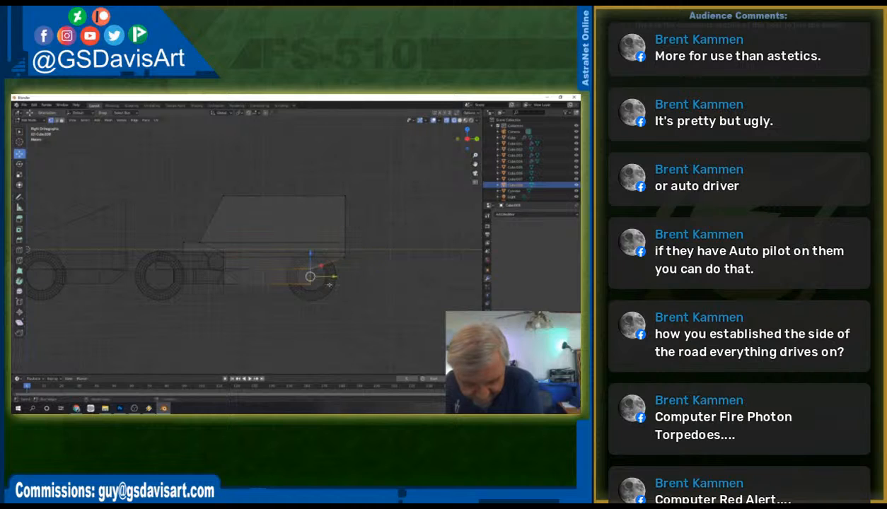
{"action": "left_click_drag", "start_coordinate": [336, 277], "coordinate": [361, 282]}
{"action": "left_click", "coordinate": [418, 255]}
{"action": "left_click", "coordinate": [459, 121]}
{"action": "middle_click_drag", "start_coordinate": [417, 245], "coordinate": [380, 240]}
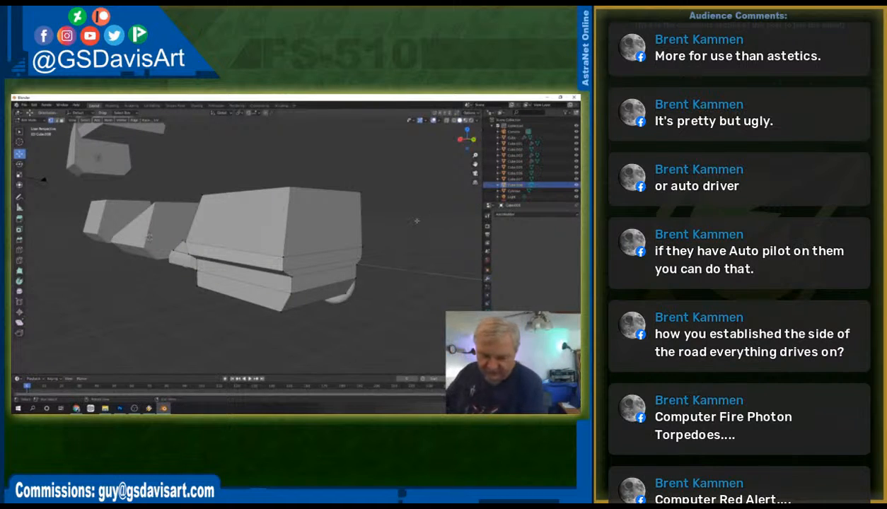
{"action": "middle_click_drag", "start_coordinate": [412, 212], "coordinate": [329, 224]}
{"action": "scroll", "coordinate": [330, 224], "scroll_direction": "down", "scroll_amount": 4}
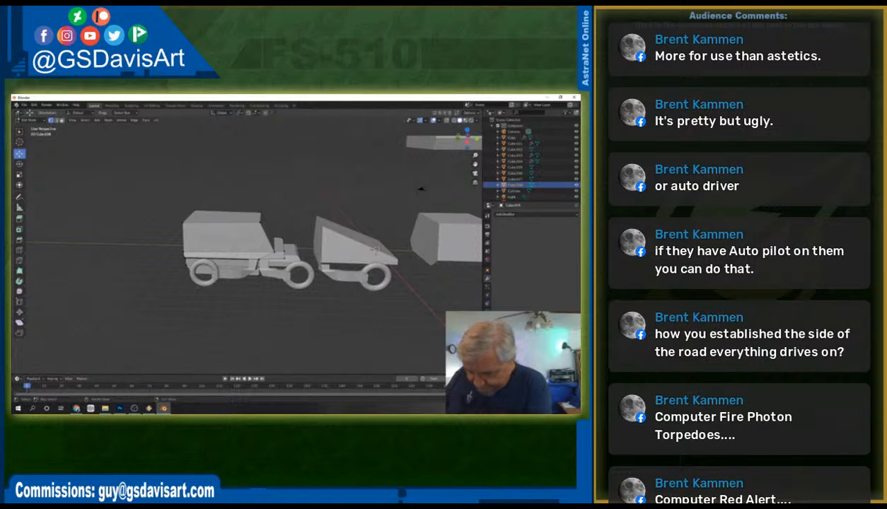
In the wireframe left view, reshape the small block ahead of the rear body's slanted face so its front follows the slope.
{"action": "left_click", "coordinate": [466, 141]}
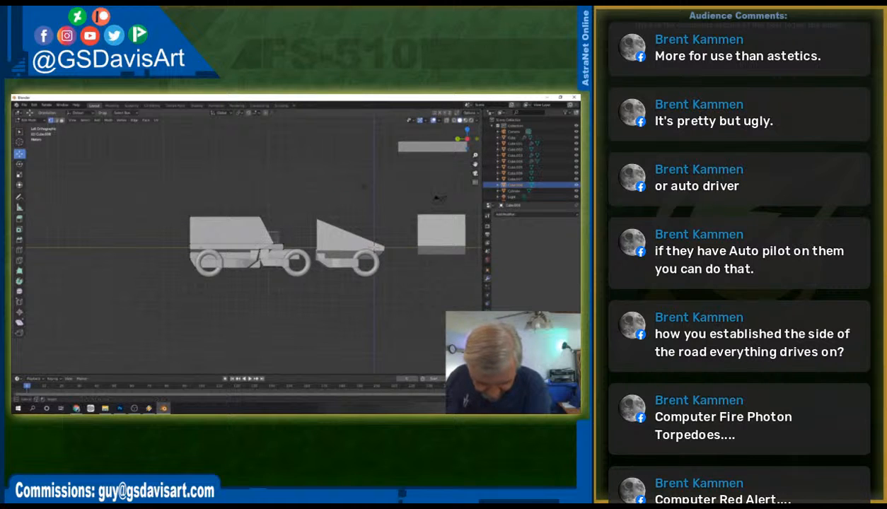
{"action": "left_click", "coordinate": [453, 120]}
{"action": "mouse_move", "coordinate": [285, 232]}
{"action": "left_mouse_down"}
{"action": "mouse_move", "coordinate": [268, 248]}
{"action": "mouse_move", "coordinate": [262, 241]}
{"action": "mouse_move", "coordinate": [266, 250]}
{"action": "mouse_move", "coordinate": [264, 233]}
{"action": "left_mouse_up"}
{"action": "left_click", "coordinate": [295, 203]}
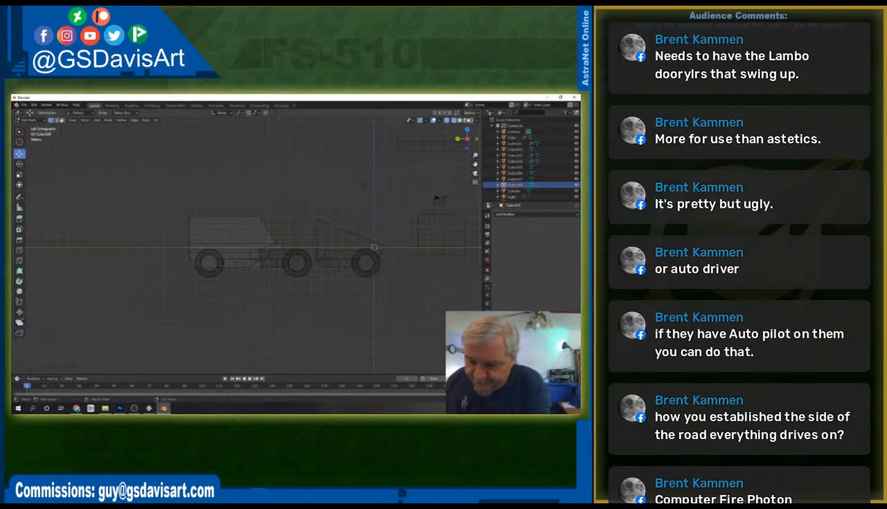
{"action": "left_click", "coordinate": [460, 121]}
{"action": "middle_click_drag", "start_coordinate": [262, 219], "coordinate": [291, 238]}
{"action": "middle_click_drag", "start_coordinate": [344, 161], "coordinate": [460, 200]}
{"action": "middle_click_drag", "start_coordinate": [382, 264], "coordinate": [274, 226]}
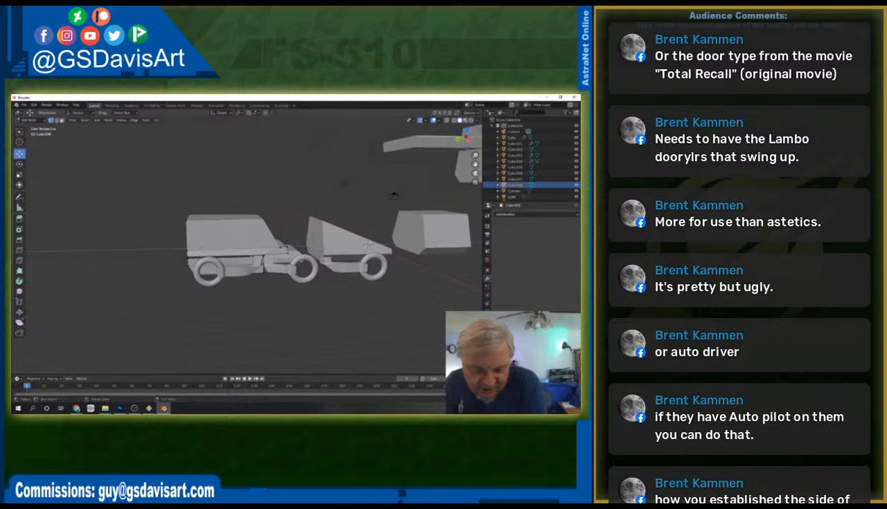
Switch to Photoshop and sketch a rounded shape with a narrow, flat-topped neck in an empty area beside the vehicle thumbnails.
{"action": "left_click", "coordinate": [447, 120]}
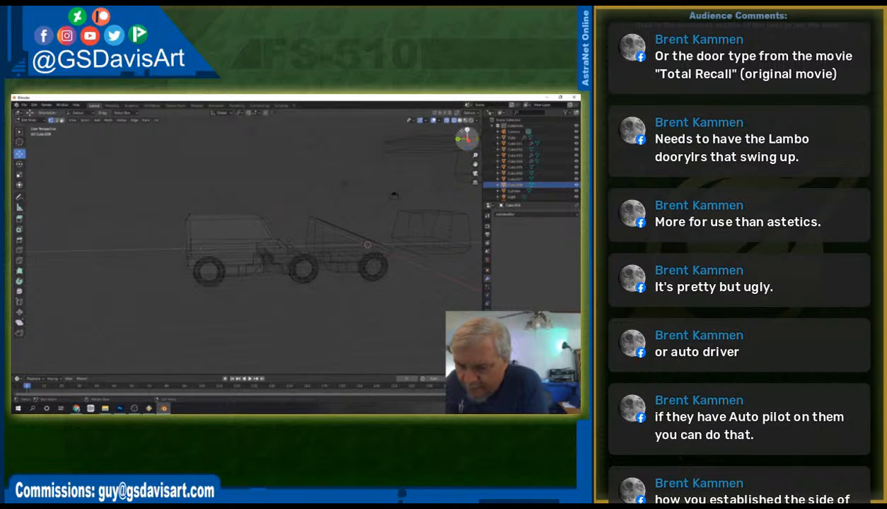
{"action": "left_click", "coordinate": [468, 140]}
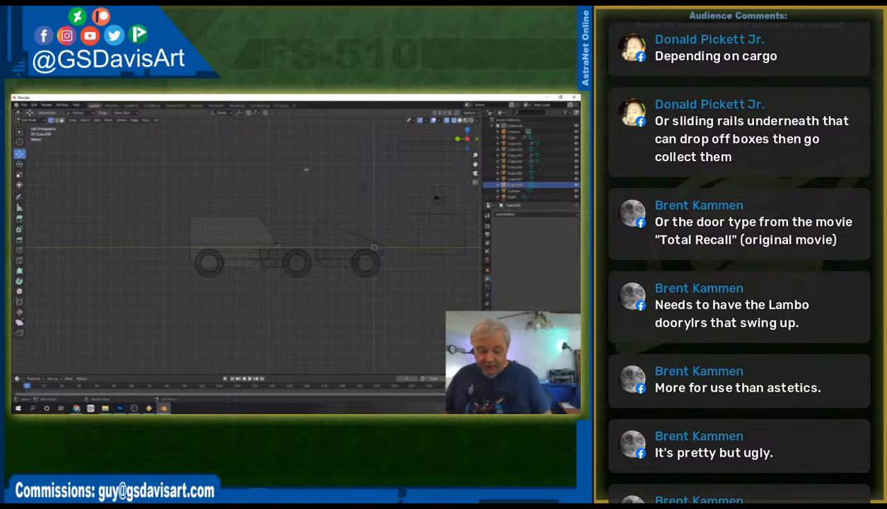
{"action": "left_click", "coordinate": [119, 408]}
{"action": "mouse_move", "coordinate": [124, 408]}
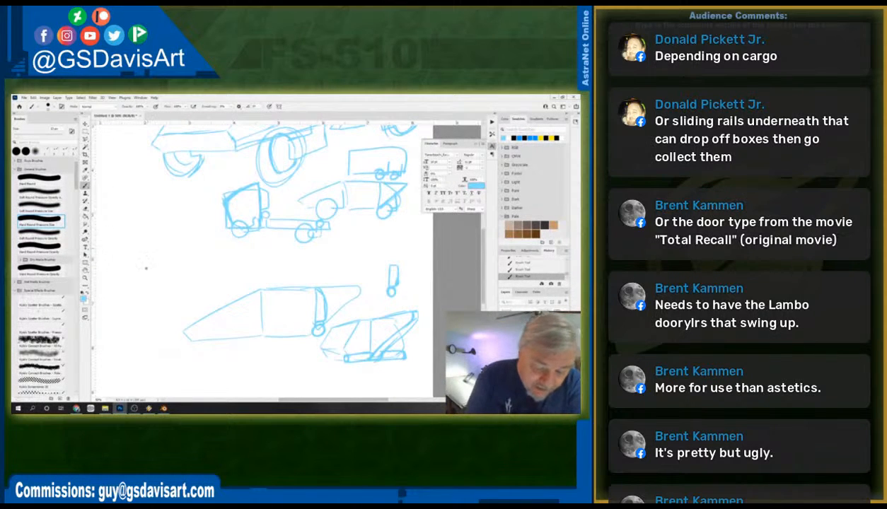
{"action": "mouse_move", "coordinate": [147, 232]}
{"action": "left_mouse_down"}
{"action": "mouse_move", "coordinate": [176, 278]}
{"action": "mouse_move", "coordinate": [186, 232]}
{"action": "mouse_move", "coordinate": [172, 215]}
{"action": "mouse_move", "coordinate": [182, 235]}
{"action": "left_mouse_up"}
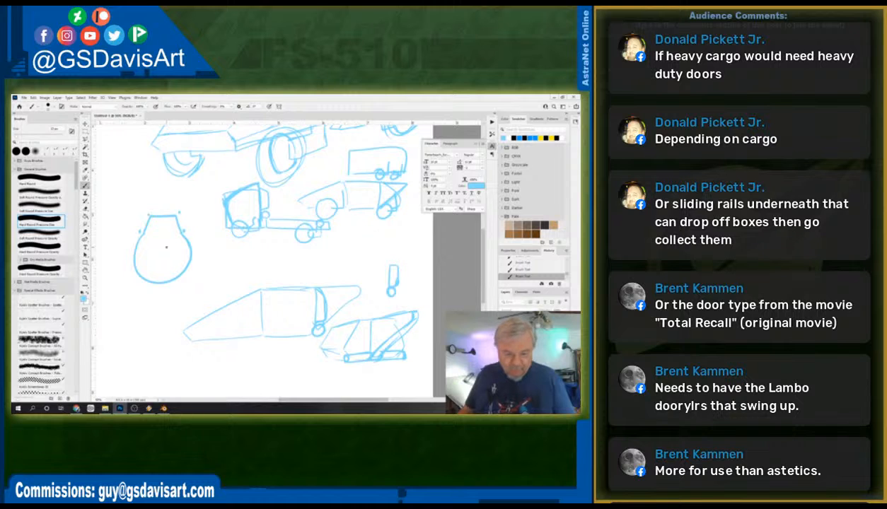
Return to Blender, change to Object Mode and move the rear wheel along Y until it is clear behind the vehicle.
{"action": "left_click", "coordinate": [163, 408]}
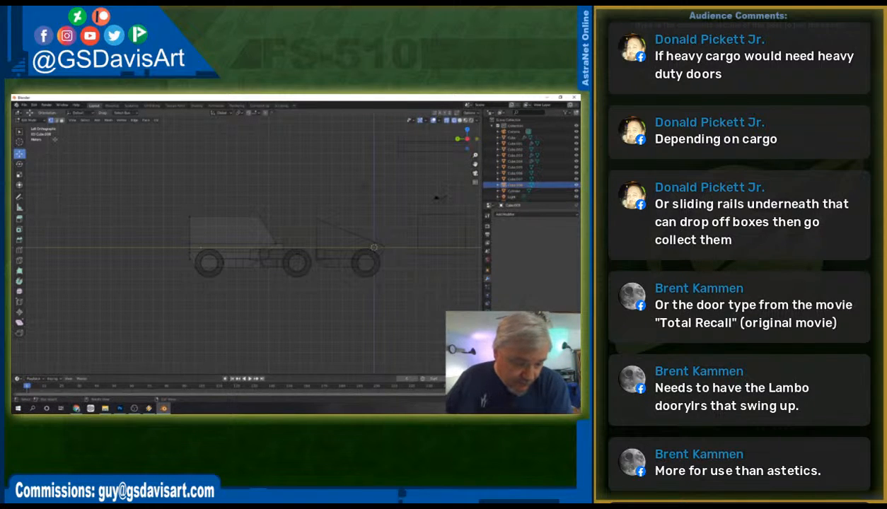
{"action": "left_click", "coordinate": [31, 120]}
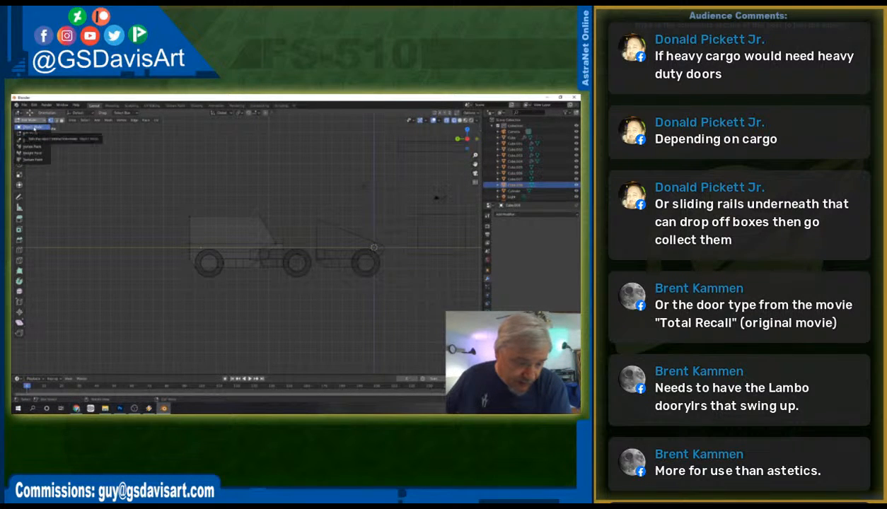
{"action": "left_click", "coordinate": [32, 128]}
{"action": "left_click", "coordinate": [210, 277]}
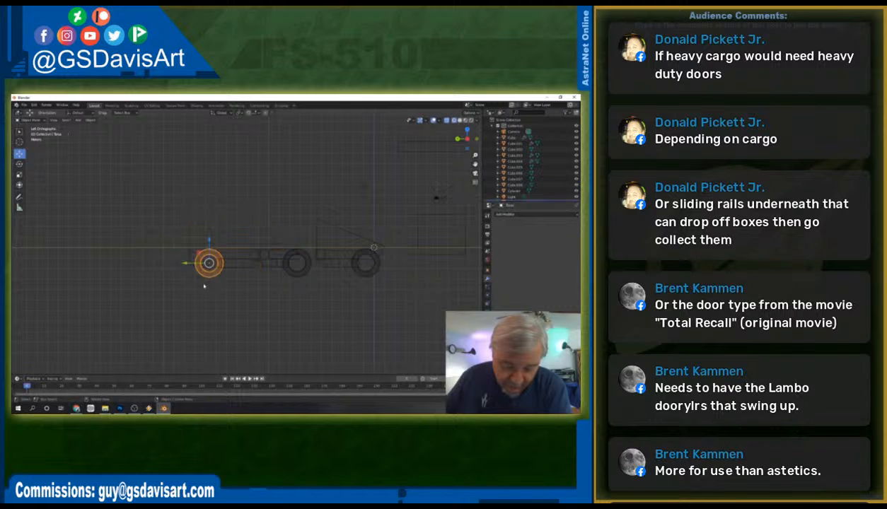
{"action": "left_click_drag", "start_coordinate": [186, 263], "coordinate": [98, 263]}
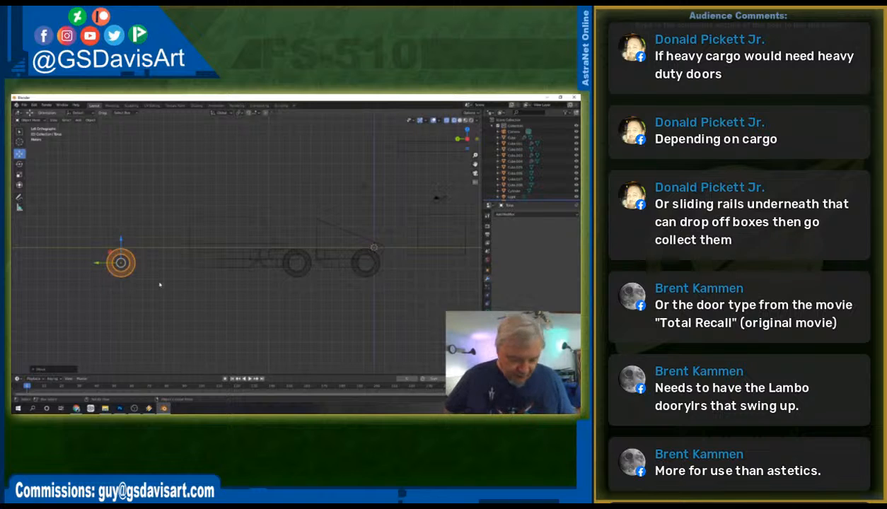
Examine the separated wheel's wireframe mesh up close from several angles.
{"action": "scroll", "coordinate": [121, 268], "scroll_direction": "up", "scroll_amount": 3}
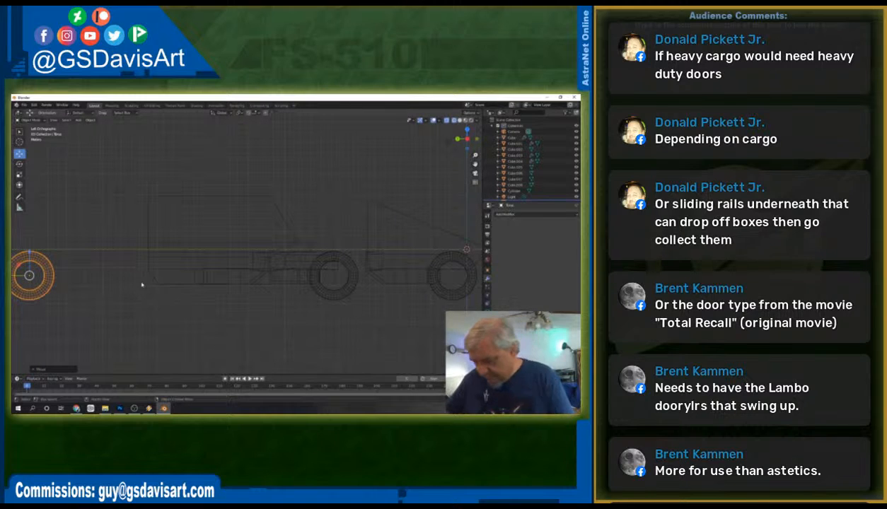
{"action": "left_click_drag", "start_coordinate": [474, 164], "coordinate": [770, 187]}
{"action": "scroll", "coordinate": [338, 297], "scroll_direction": "up", "scroll_amount": 3}
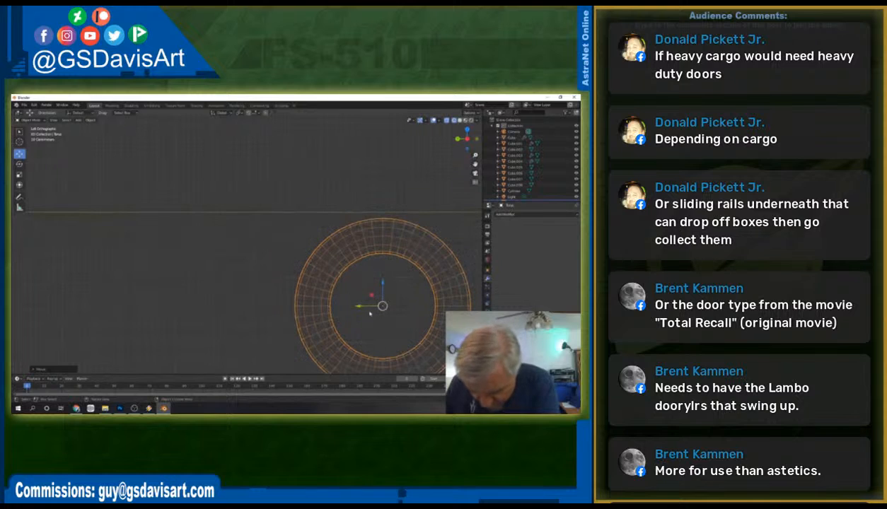
{"action": "scroll", "coordinate": [341, 299], "scroll_direction": "up", "scroll_amount": 5}
{"action": "middle_click_drag", "start_coordinate": [348, 302], "coordinate": [170, 233]}
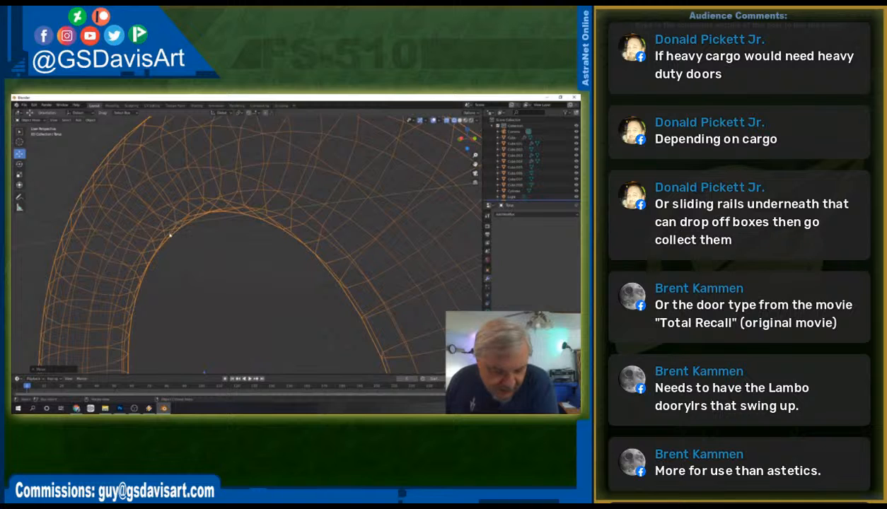
{"action": "middle_click_drag", "start_coordinate": [219, 256], "coordinate": [229, 256]}
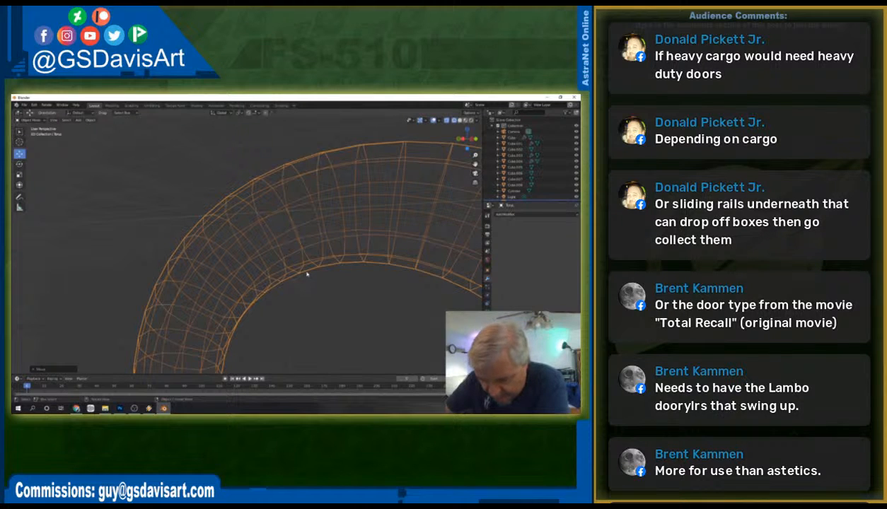
{"action": "scroll", "coordinate": [304, 273], "scroll_direction": "up", "scroll_amount": 5}
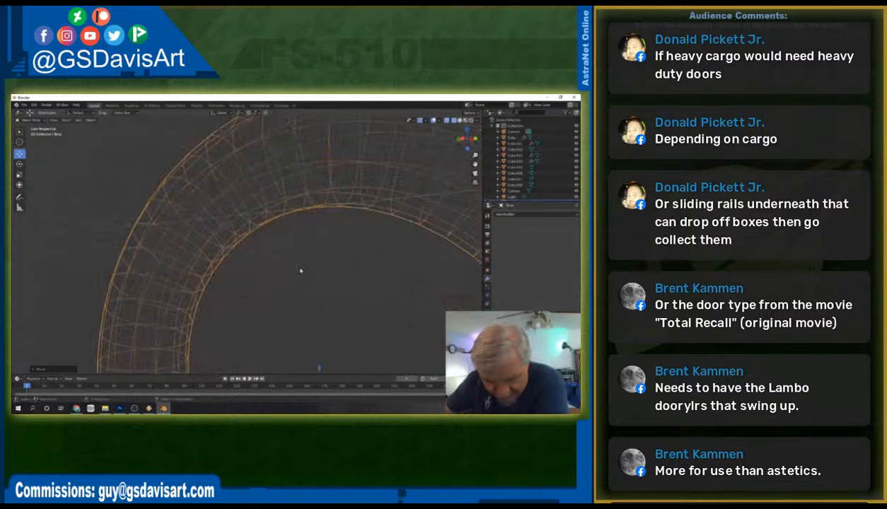
{"action": "scroll", "coordinate": [301, 271], "scroll_direction": "down", "scroll_amount": 6}
{"action": "middle_click_drag", "start_coordinate": [321, 274], "coordinate": [336, 276]}
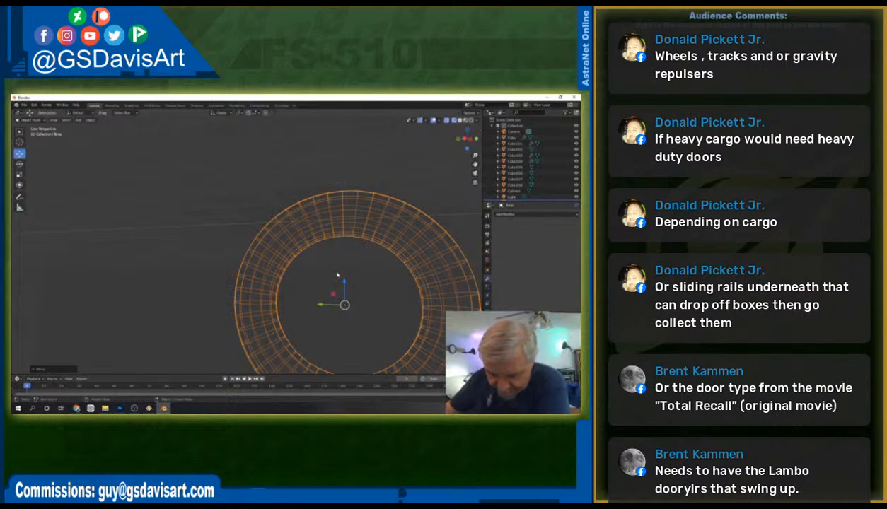
{"action": "scroll", "coordinate": [330, 290], "scroll_direction": "down", "scroll_amount": 2}
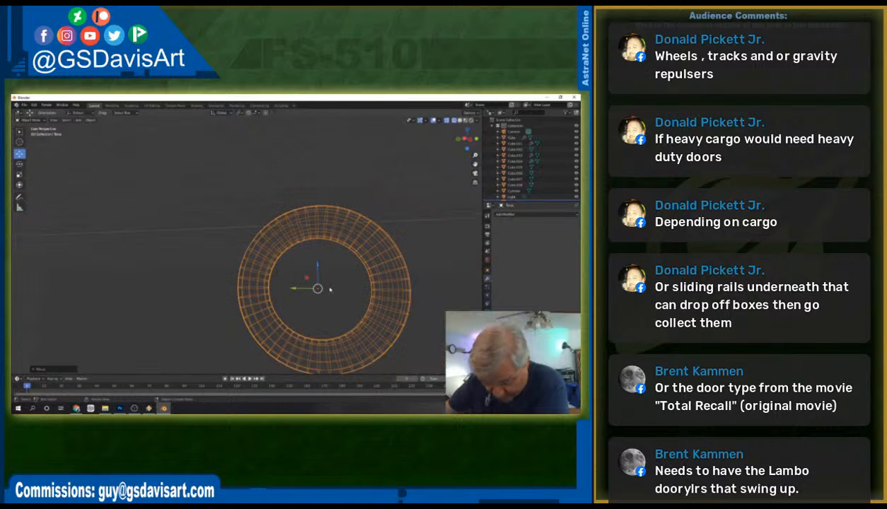
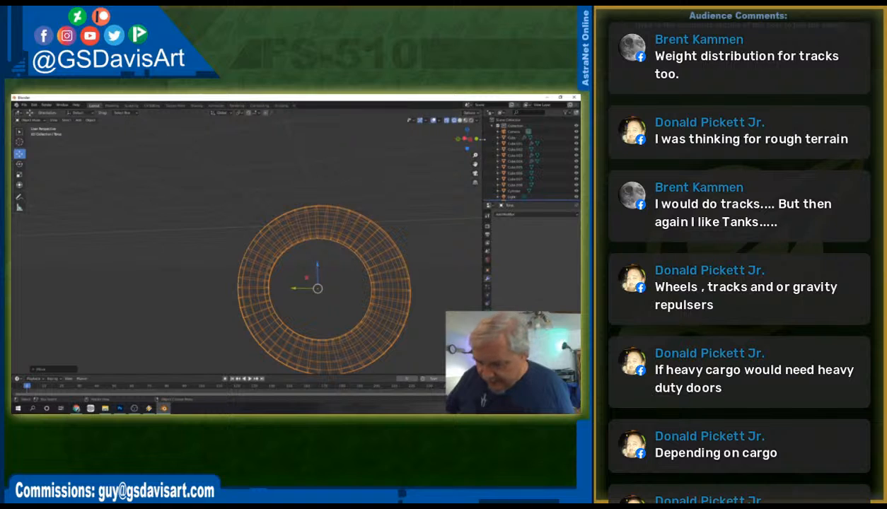
View the separated wheel from above in Object Mode and clear the selection.
{"action": "left_click", "coordinate": [458, 127]}
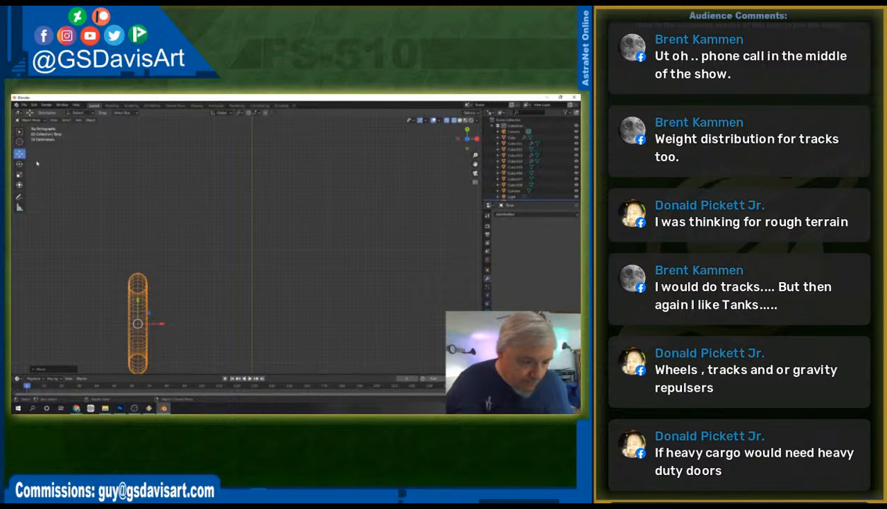
{"action": "left_click", "coordinate": [34, 120]}
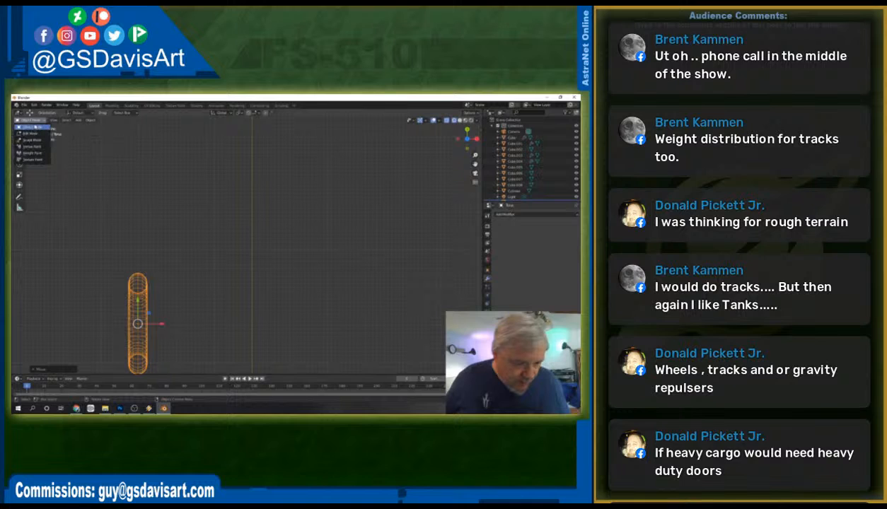
{"action": "left_click", "coordinate": [34, 127]}
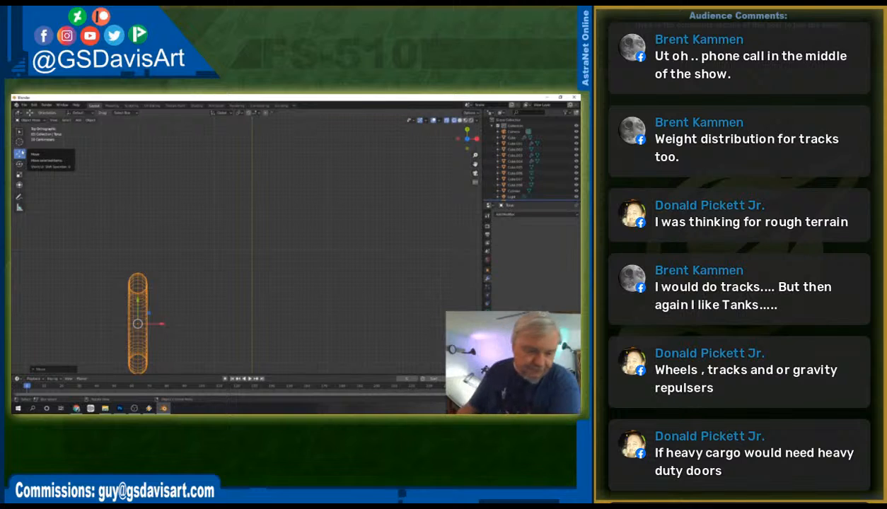
{"action": "left_click", "coordinate": [254, 215]}
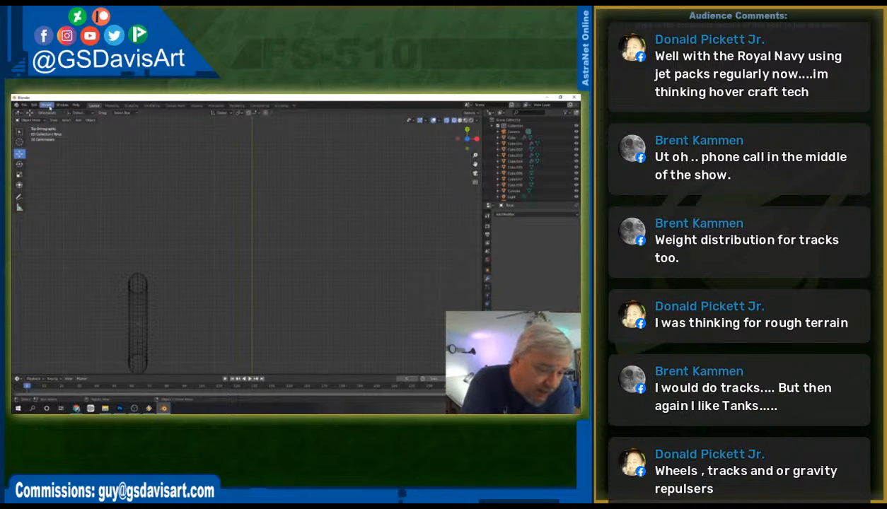
{"action": "left_click", "coordinate": [46, 105]}
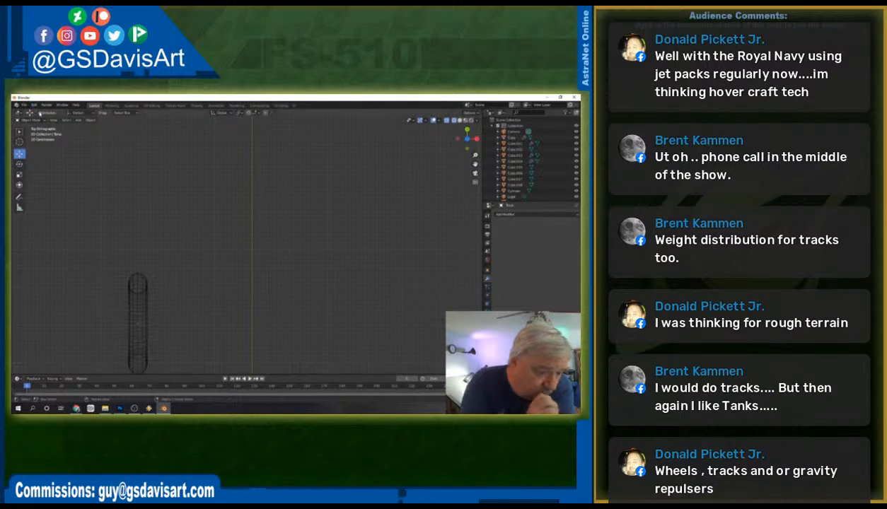
{"action": "left_click", "coordinate": [33, 105]}
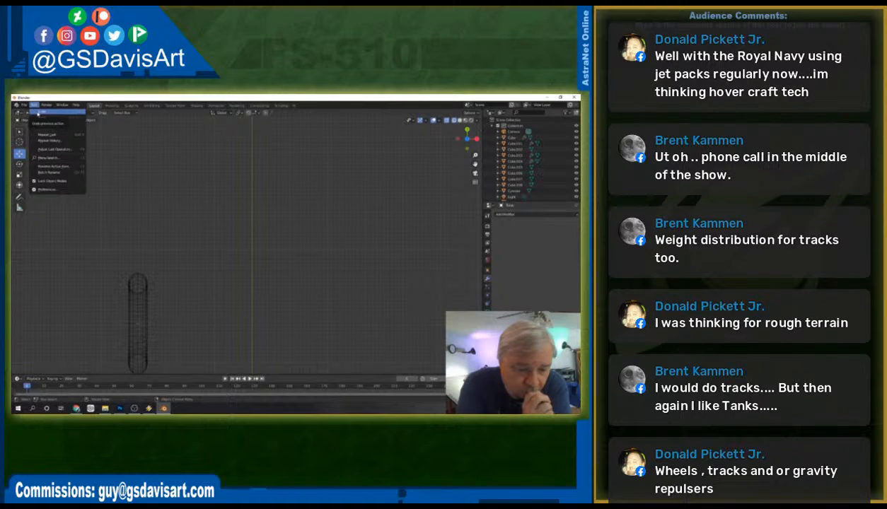
{"action": "left_click", "coordinate": [37, 113]}
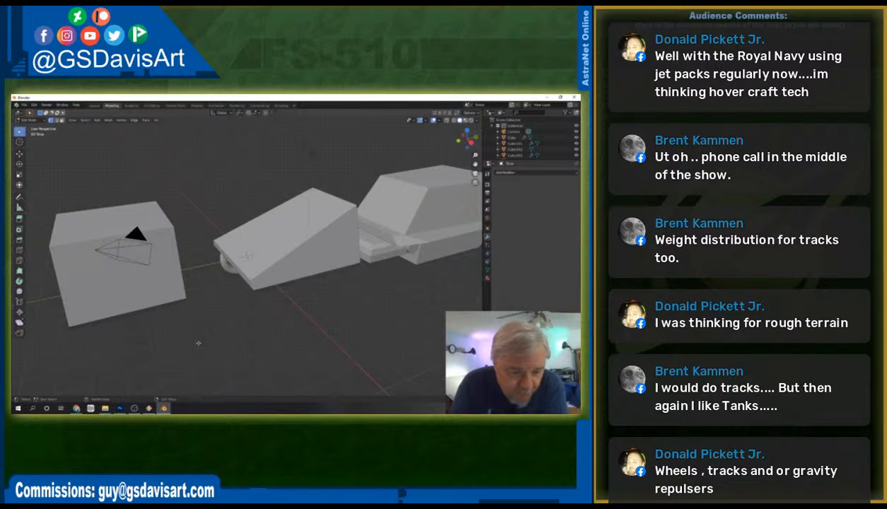
{"action": "left_click", "coordinate": [97, 119]}
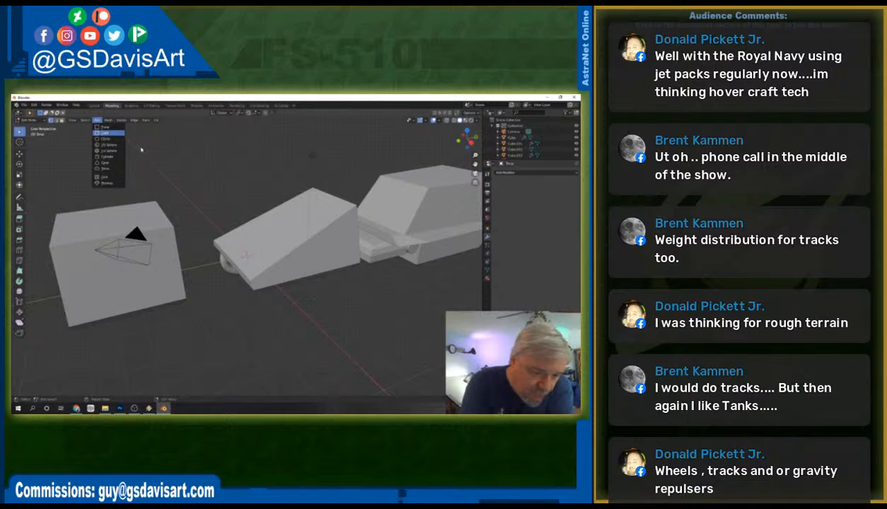
{"action": "left_click", "coordinate": [139, 148]}
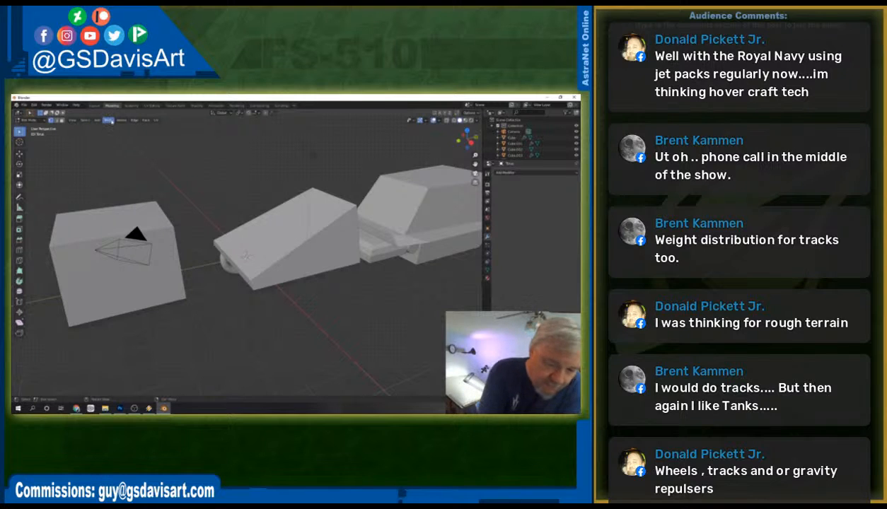
{"action": "left_click", "coordinate": [109, 121]}
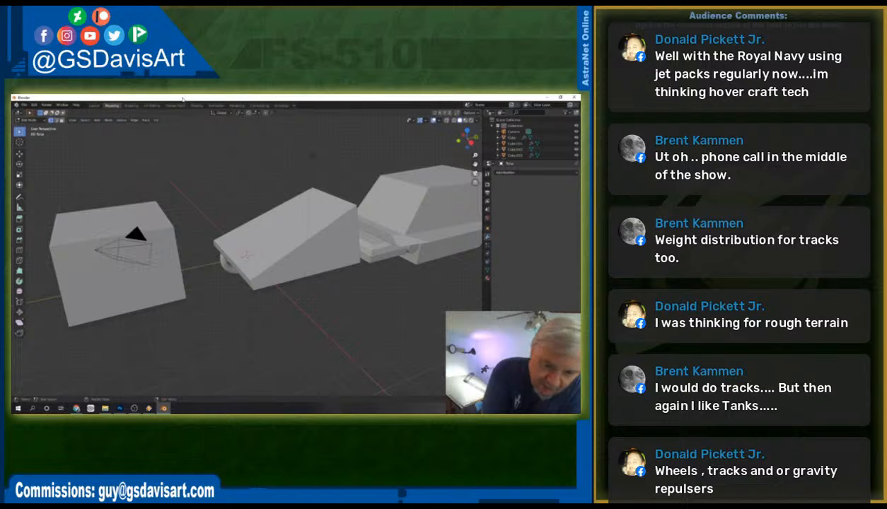
Locate the separated wheel behind the vehicle and examine it up close from an angle and from above.
{"action": "left_click", "coordinate": [466, 130]}
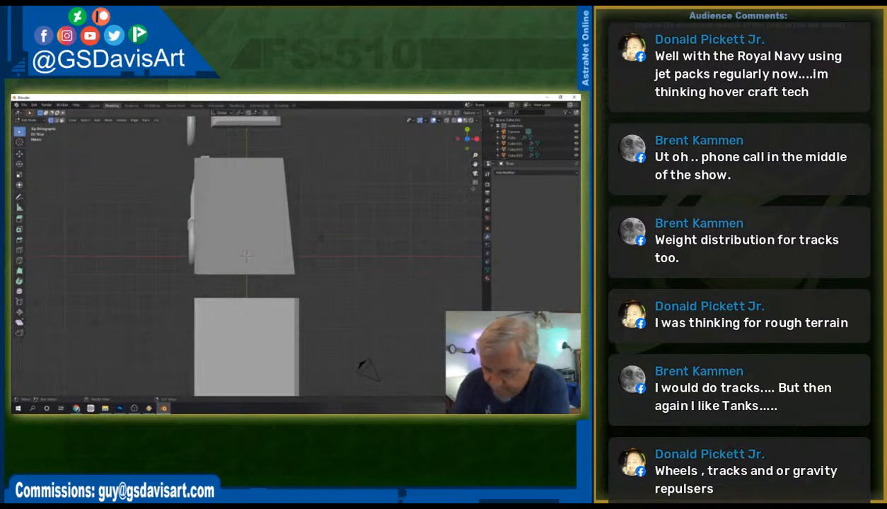
{"action": "left_click_drag", "start_coordinate": [474, 164], "coordinate": [457, 411]}
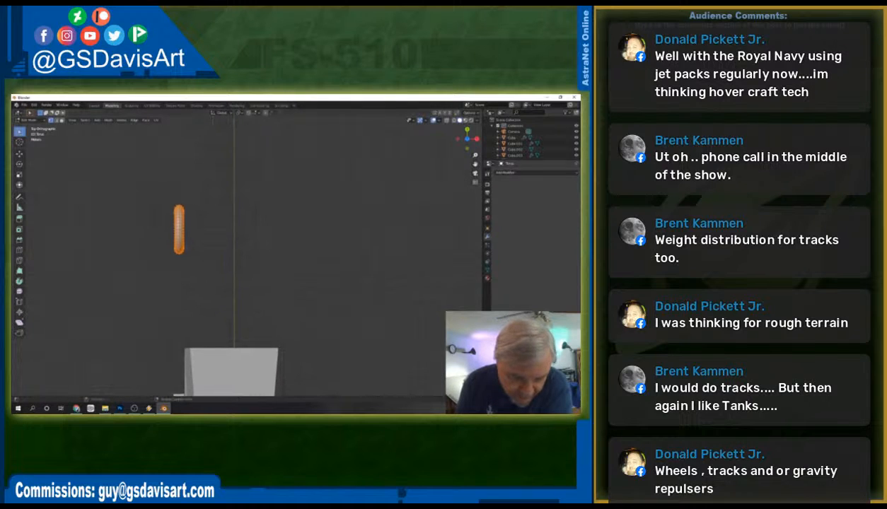
{"action": "left_click_drag", "start_coordinate": [474, 164], "coordinate": [513, 198]}
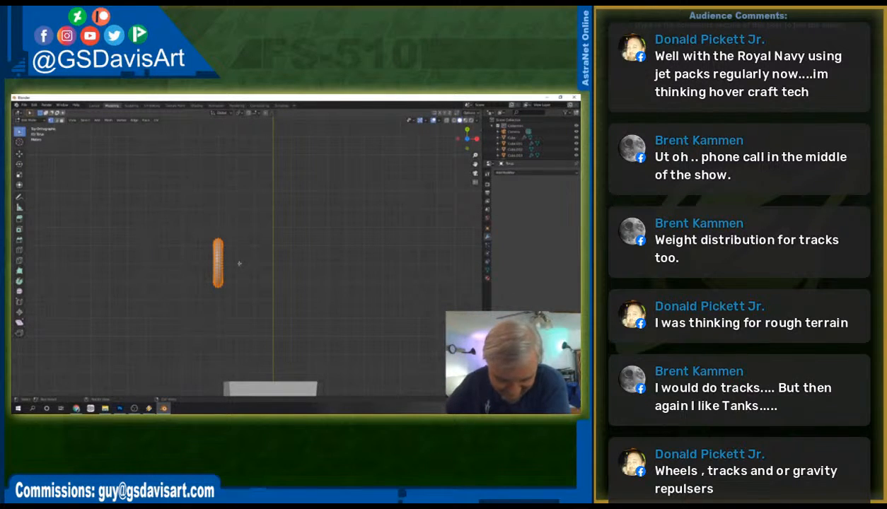
{"action": "mouse_move", "coordinate": [227, 261]}
{"action": "middle_mouse_down"}
{"action": "mouse_move", "coordinate": [235, 263]}
{"action": "mouse_move", "coordinate": [221, 262]}
{"action": "middle_mouse_up"}
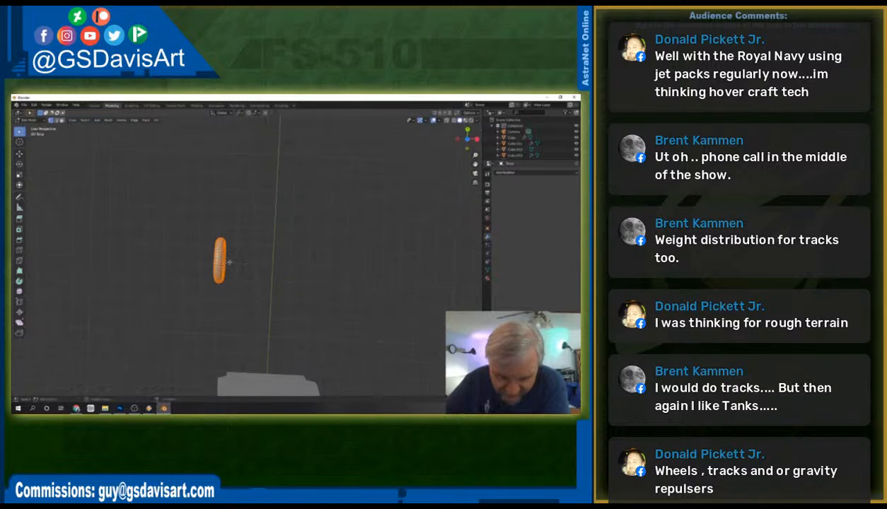
{"action": "right_click", "coordinate": [221, 262]}
{"action": "left_click", "coordinate": [257, 258]}
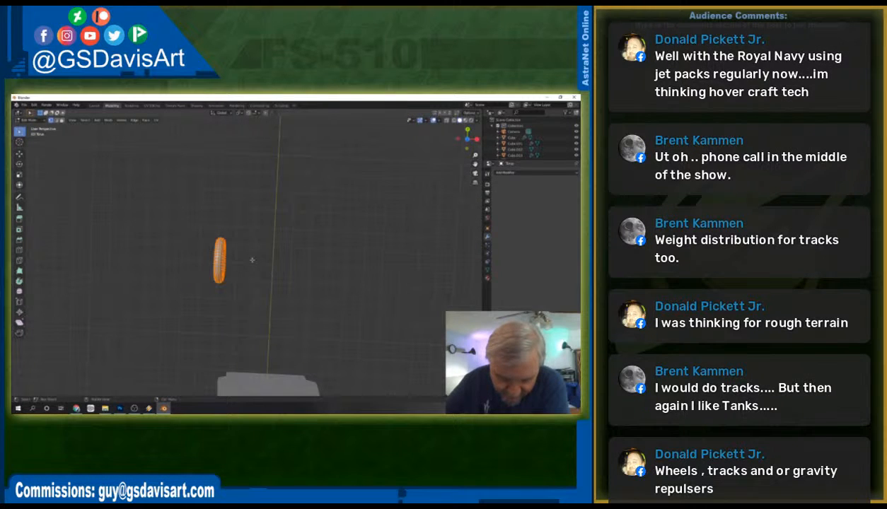
{"action": "middle_click_drag", "start_coordinate": [254, 264], "coordinate": [253, 269]}
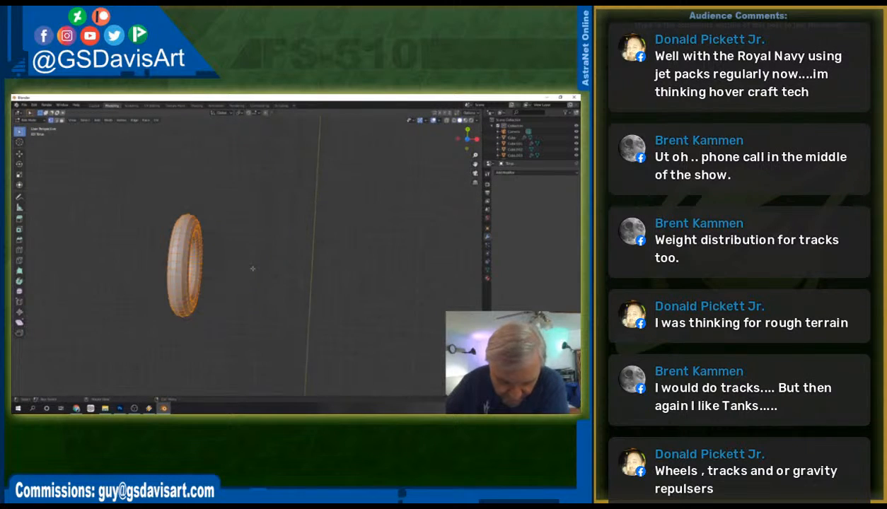
{"action": "scroll", "coordinate": [250, 267], "scroll_direction": "up", "scroll_amount": 2}
{"action": "left_click", "coordinate": [467, 139]}
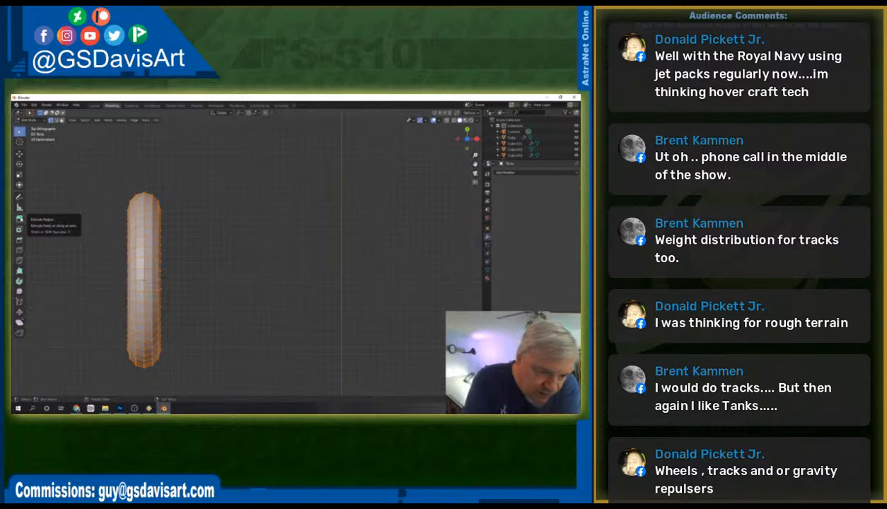
Add a plane to the wheel's mesh and move it into the empty area behind the vehicle, beside the wheel.
{"action": "left_click", "coordinate": [97, 119]}
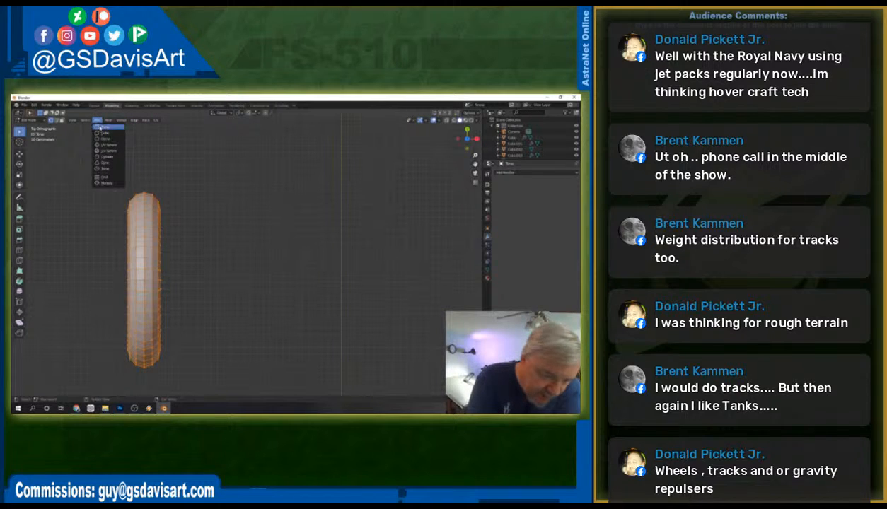
{"action": "left_click", "coordinate": [104, 126]}
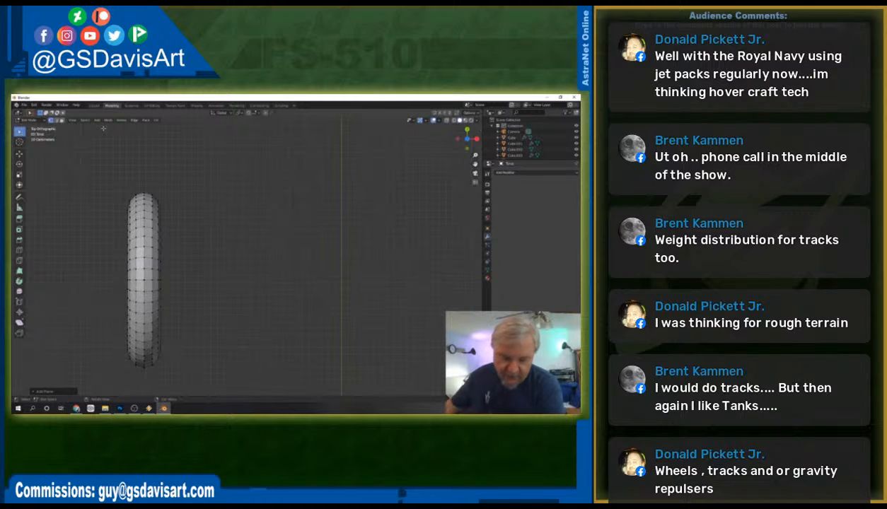
{"action": "scroll", "coordinate": [235, 265], "scroll_direction": "down", "scroll_amount": 7}
{"action": "scroll", "coordinate": [235, 265], "scroll_direction": "down", "scroll_amount": 4}
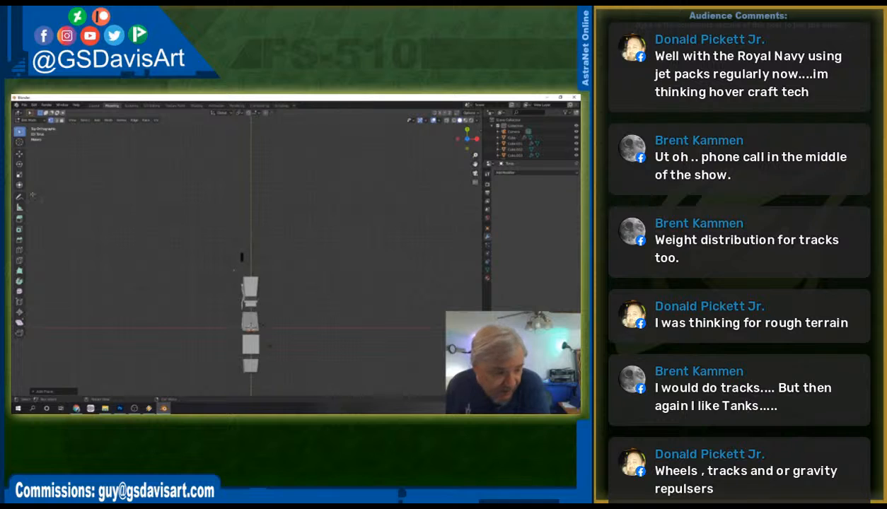
{"action": "left_click", "coordinate": [19, 153]}
{"action": "left_click_drag", "start_coordinate": [262, 318], "coordinate": [284, 220]}
{"action": "scroll", "coordinate": [293, 224], "scroll_direction": "up", "scroll_amount": 5}
{"action": "middle_click_drag", "start_coordinate": [342, 193], "coordinate": [349, 190]}
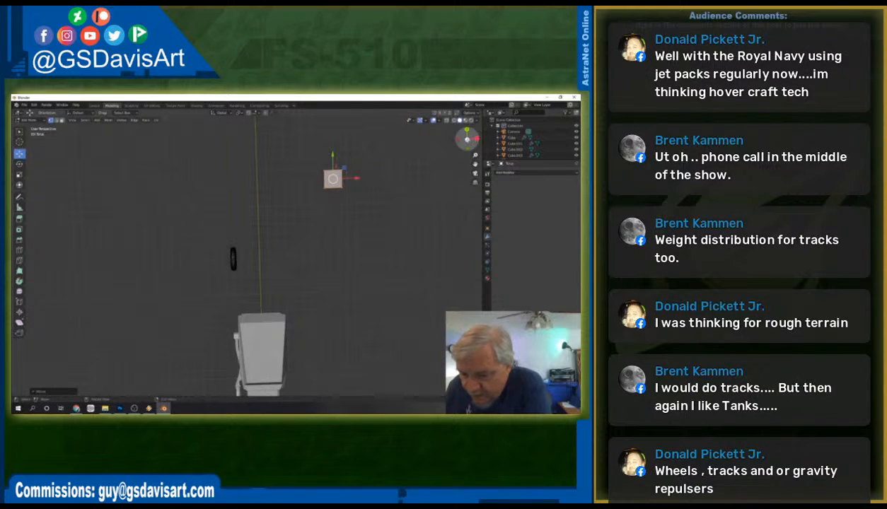
{"action": "left_click", "coordinate": [466, 140]}
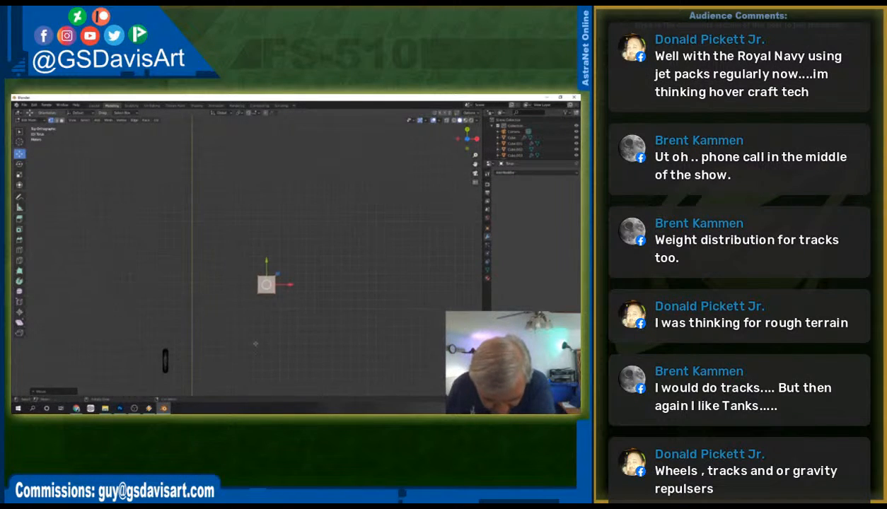
Move the plane's two lower corners outward and up to turn the square into a trapezoid with a wide base.
{"action": "scroll", "coordinate": [257, 312], "scroll_direction": "up", "scroll_amount": 4}
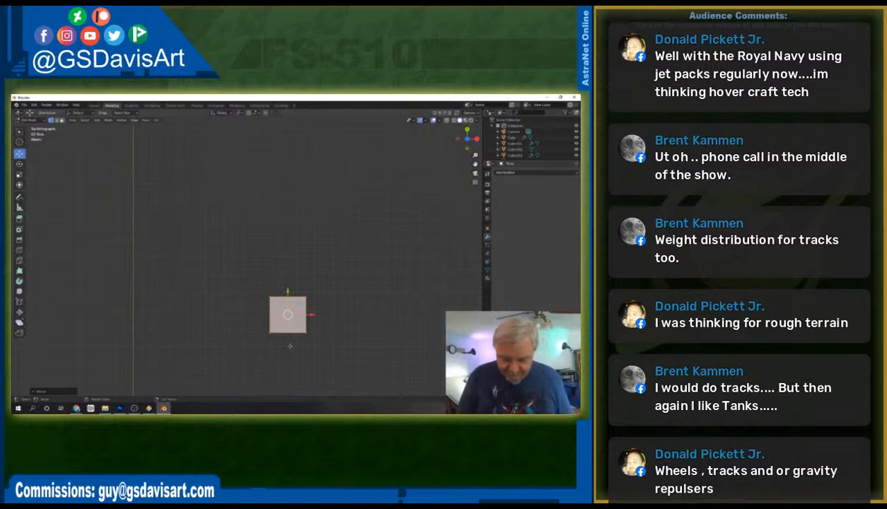
{"action": "left_click", "coordinate": [270, 332]}
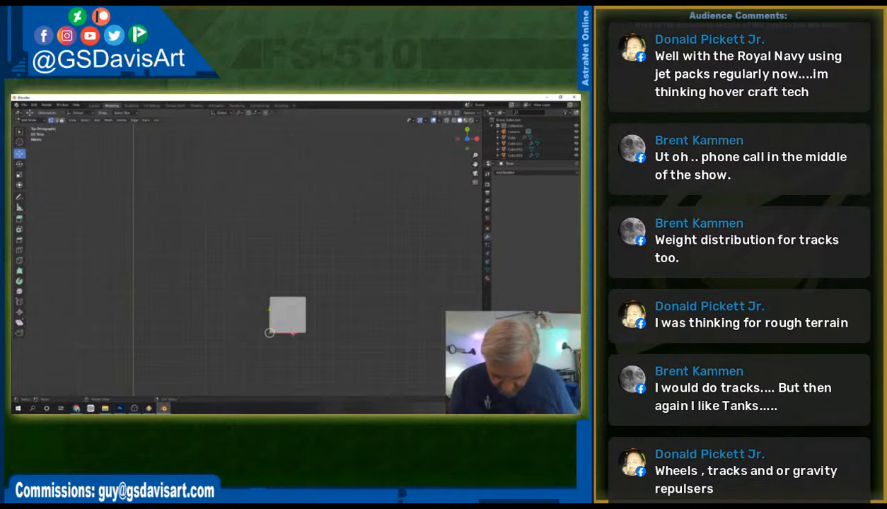
{"action": "key", "text": "g"}
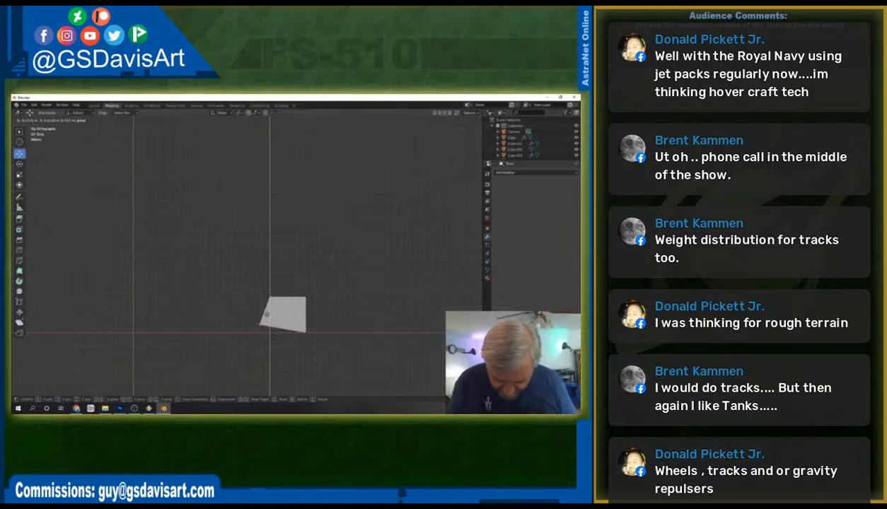
{"action": "left_click", "coordinate": [253, 310]}
{"action": "left_click", "coordinate": [306, 333]}
{"action": "key", "text": "g"}
{"action": "key", "text": "y"}
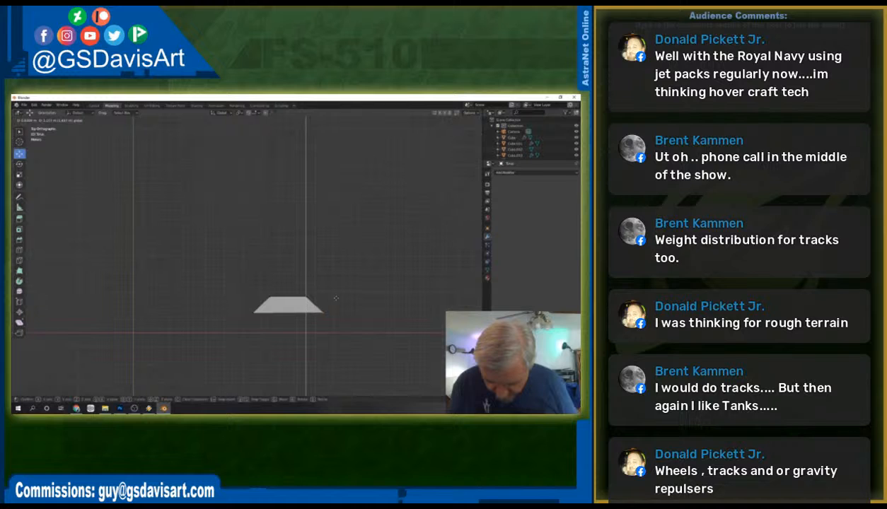
{"action": "left_click", "coordinate": [336, 298]}
Extrude the trapezoid's wide bottom edge downward three times into a stack of equally wide strips.
{"action": "key", "text": "a"}
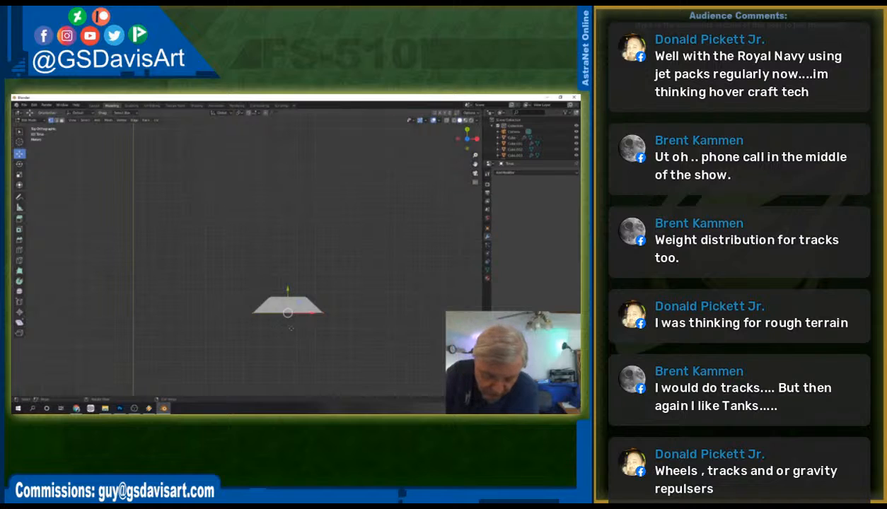
{"action": "key", "text": "e"}
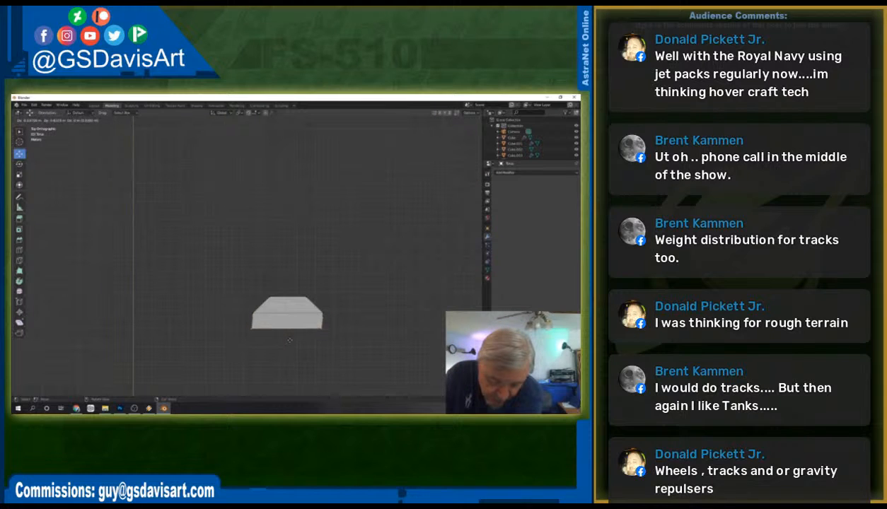
{"action": "left_click", "coordinate": [289, 341]}
{"action": "key", "text": "e"}
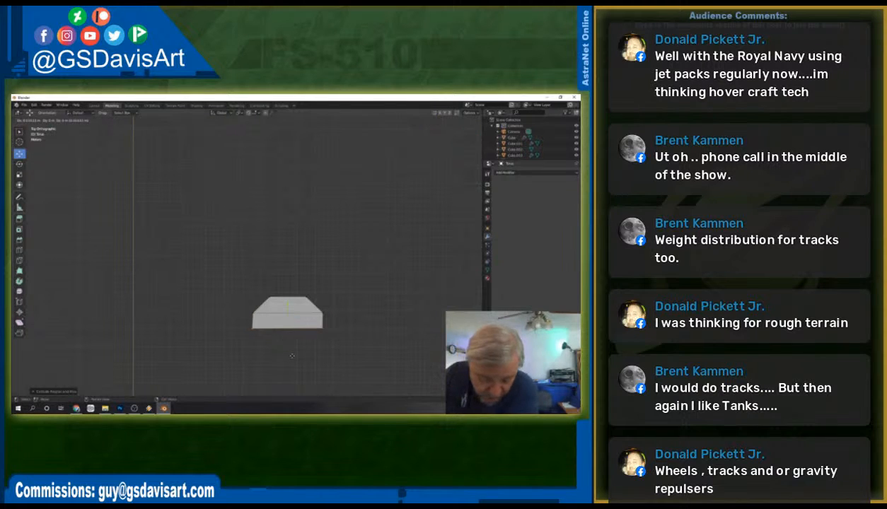
{"action": "left_click", "coordinate": [291, 372]}
{"action": "key", "text": "e"}
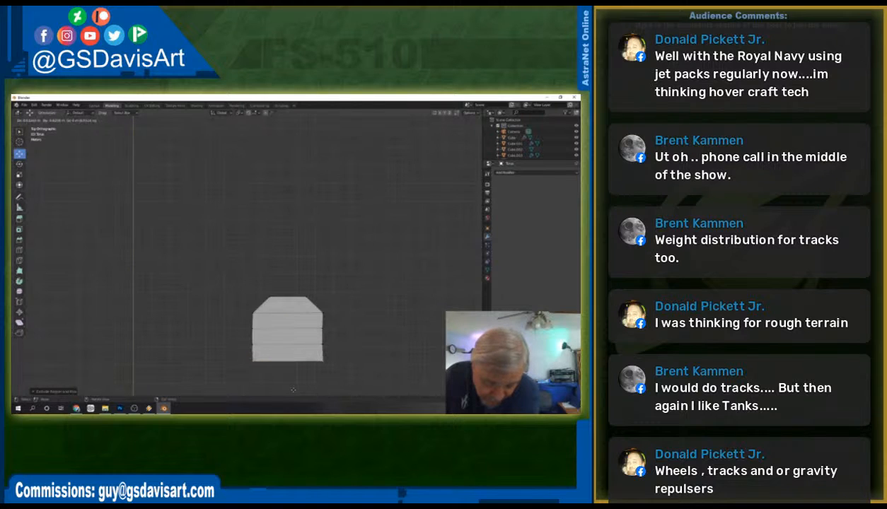
{"action": "left_click", "coordinate": [295, 387]}
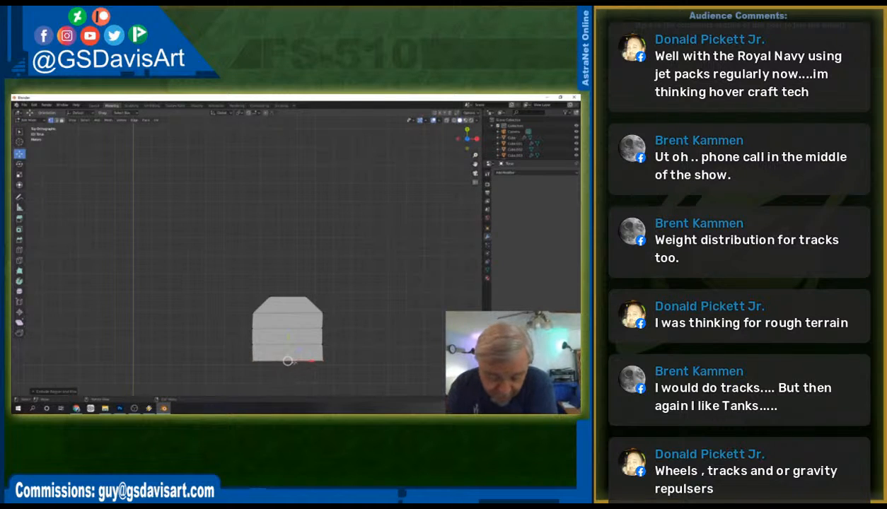
Spread the profile's middle side vertices outward and extrude its bottom edge downward to form a straight neck.
{"action": "left_click_drag", "start_coordinate": [243, 325], "coordinate": [264, 337]}
{"action": "left_click_drag", "start_coordinate": [330, 320], "coordinate": [358, 335]}
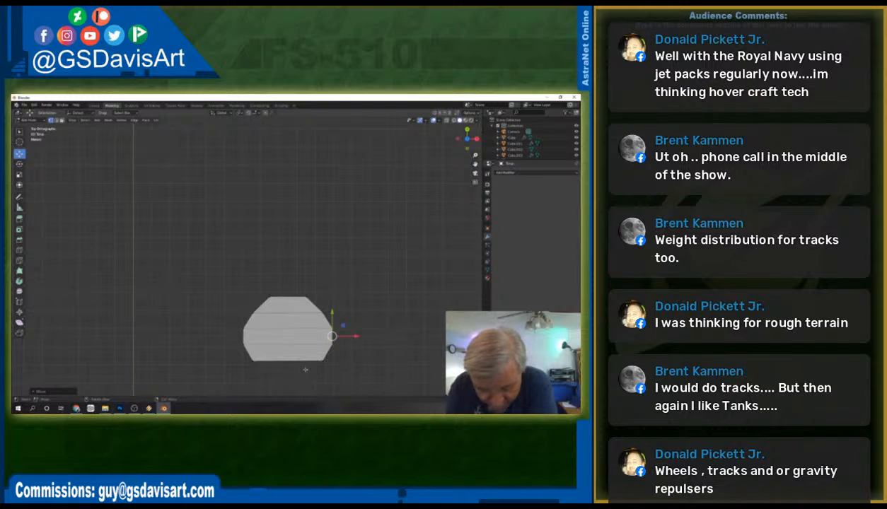
{"action": "left_click_drag", "start_coordinate": [246, 368], "coordinate": [343, 347]}
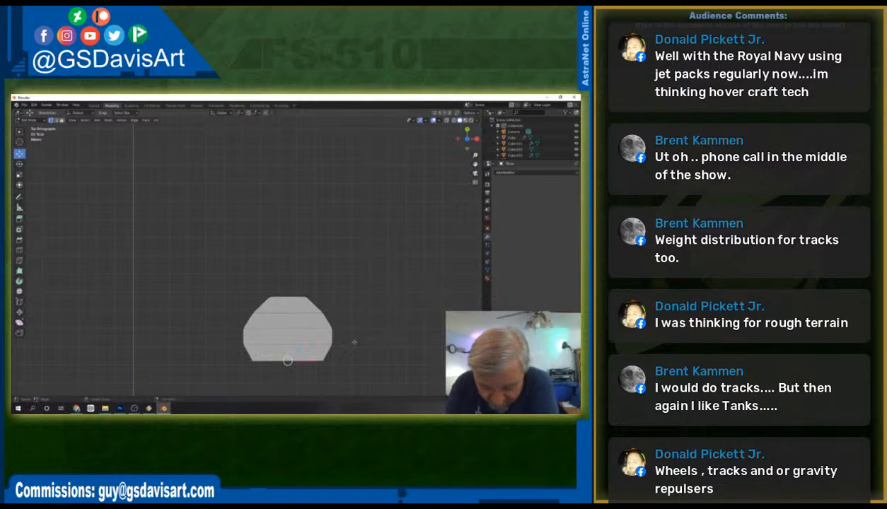
{"action": "key", "text": "e"}
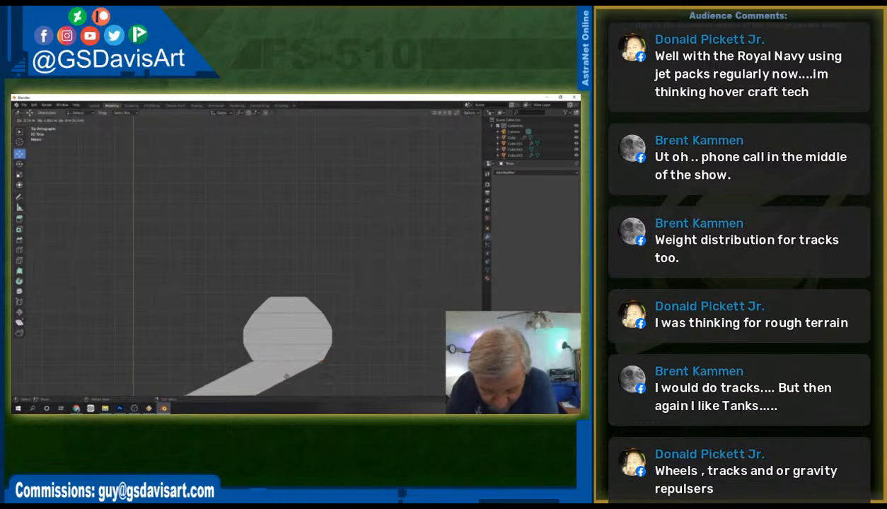
{"action": "left_click", "coordinate": [348, 357]}
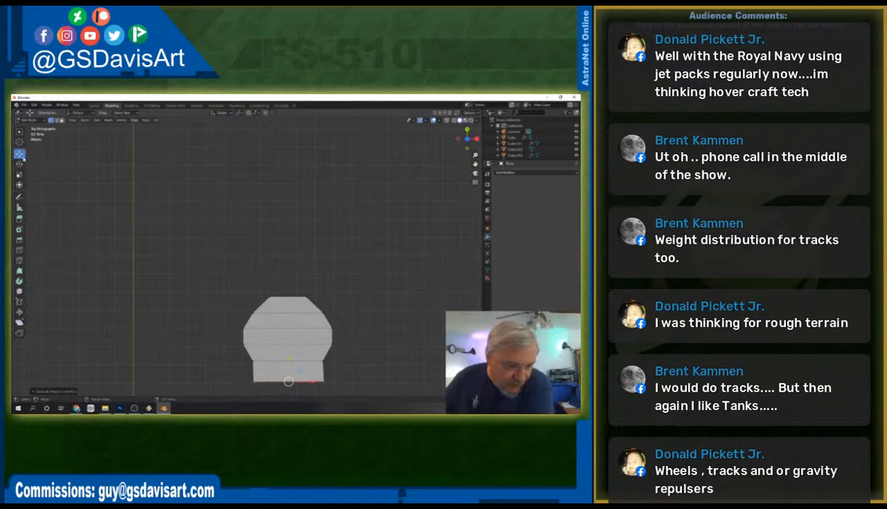
Move the entire profile up into clear space and clear the selection.
{"action": "left_click_drag", "start_coordinate": [222, 272], "coordinate": [359, 393]}
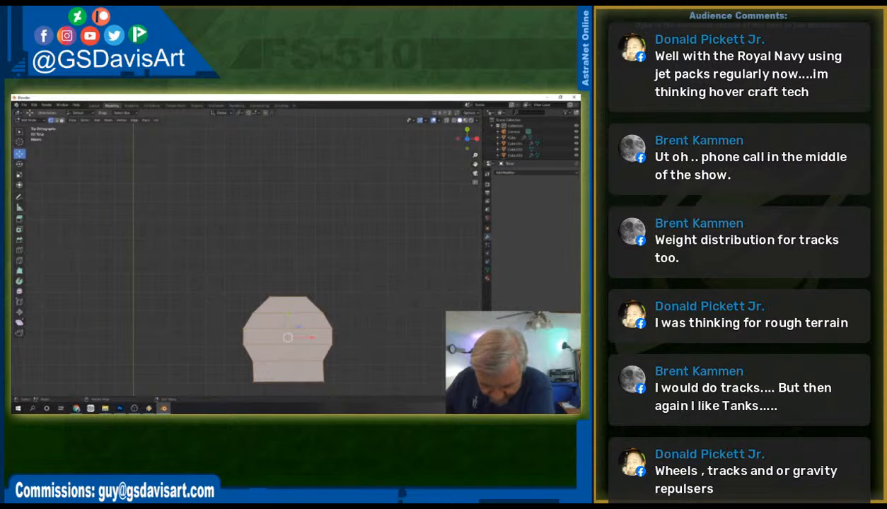
{"action": "left_click_drag", "start_coordinate": [298, 327], "coordinate": [269, 226]}
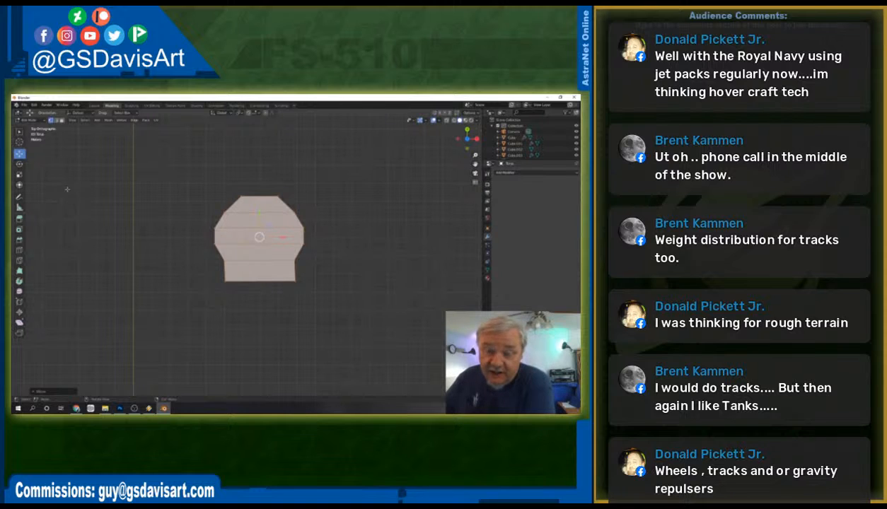
{"action": "key", "text": "alt+a"}
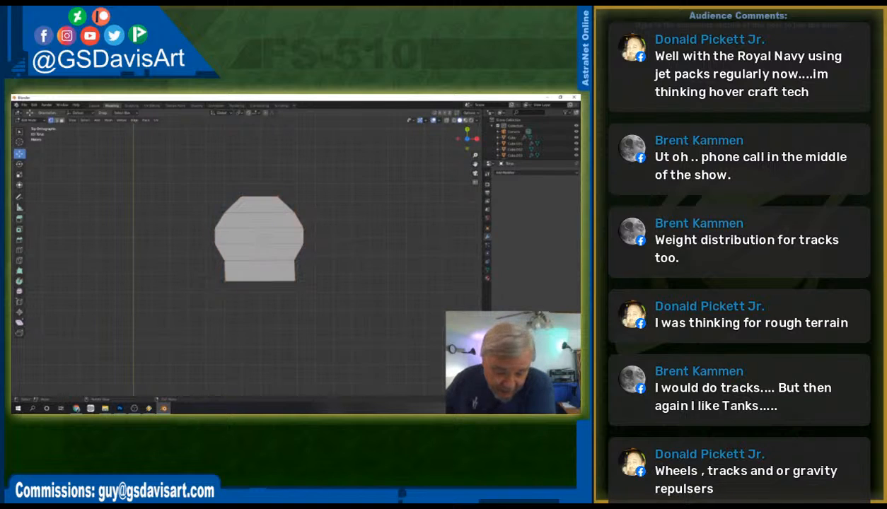
Narrow the profile's top edge by moving its corner vertices inward, lower the edge slightly, and clear the selection.
{"action": "left_click_drag", "start_coordinate": [235, 188], "coordinate": [282, 199]}
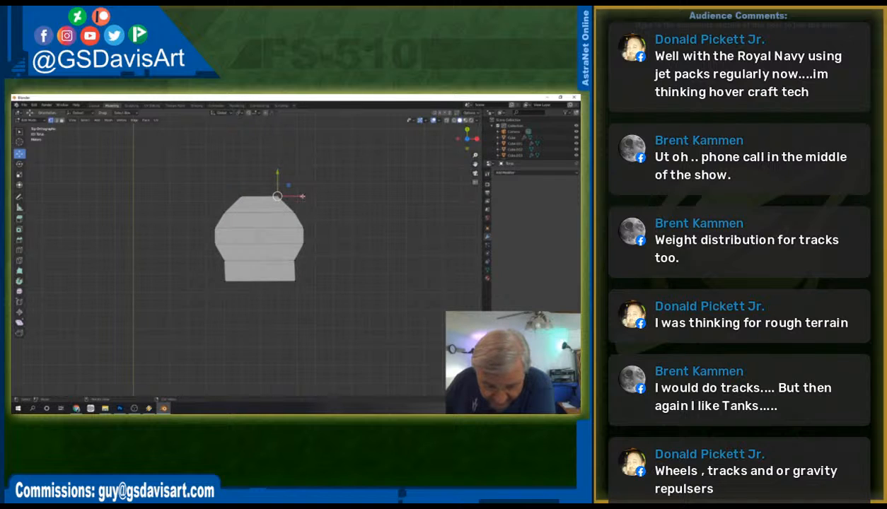
{"action": "key", "text": "g"}
{"action": "key", "text": "x"}
{"action": "left_click_drag", "start_coordinate": [297, 196], "coordinate": [299, 197]}
{"action": "left_click_drag", "start_coordinate": [222, 182], "coordinate": [280, 201]}
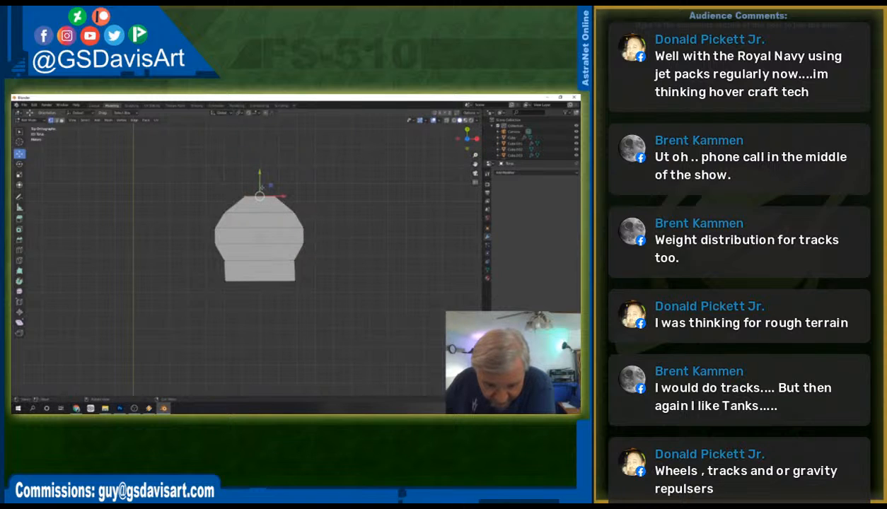
{"action": "key", "text": "g"}
{"action": "key", "text": "z"}
{"action": "left_click", "coordinate": [255, 181]}
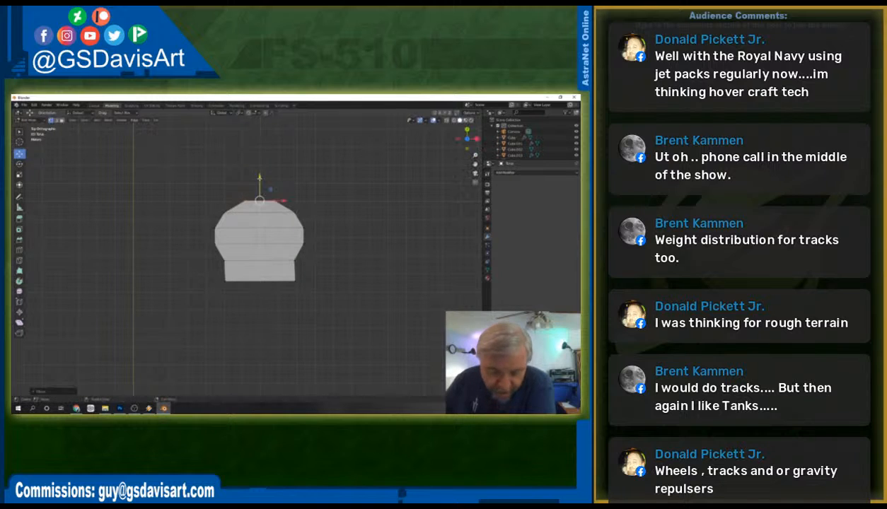
{"action": "left_click", "coordinate": [262, 189]}
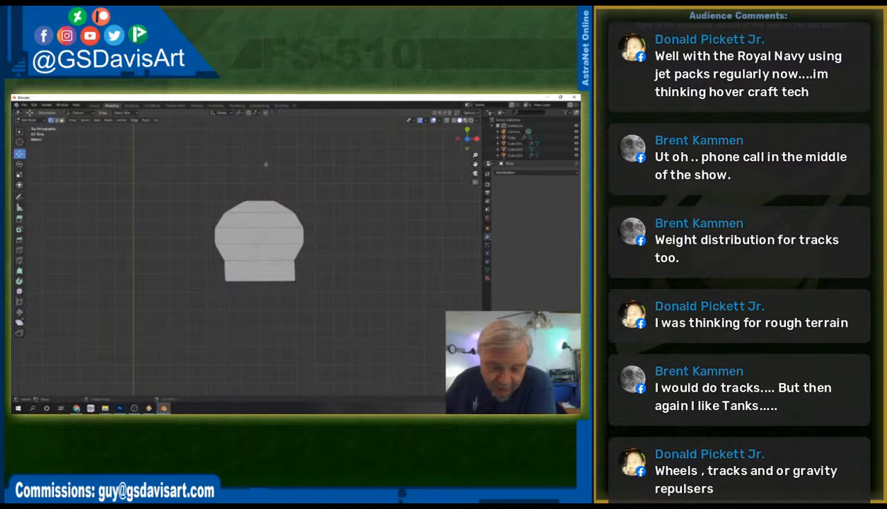
Nudge the vertices on both sides of the profile's widest part horizontally to even out the bulge.
{"action": "left_click", "coordinate": [294, 212]}
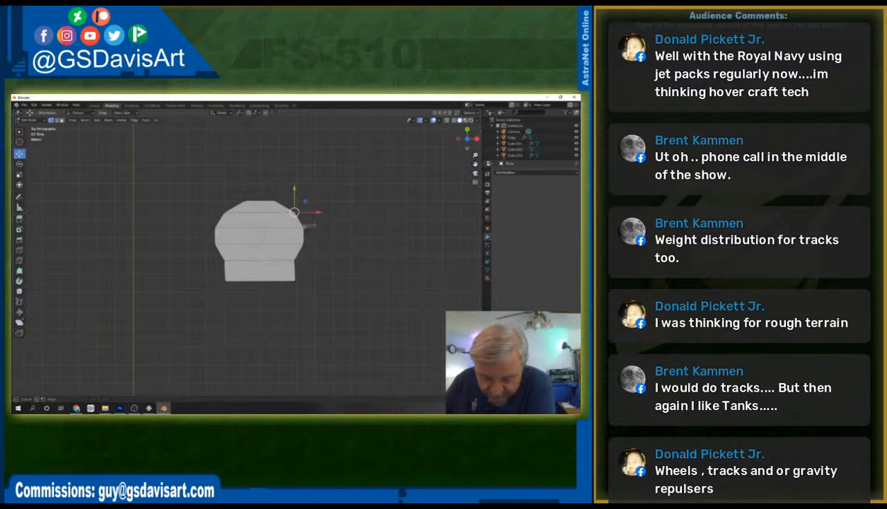
{"action": "left_click", "coordinate": [303, 227]}
{"action": "left_click_drag", "start_coordinate": [329, 228], "coordinate": [329, 228]}
{"action": "left_click_drag", "start_coordinate": [218, 231], "coordinate": [236, 228]}
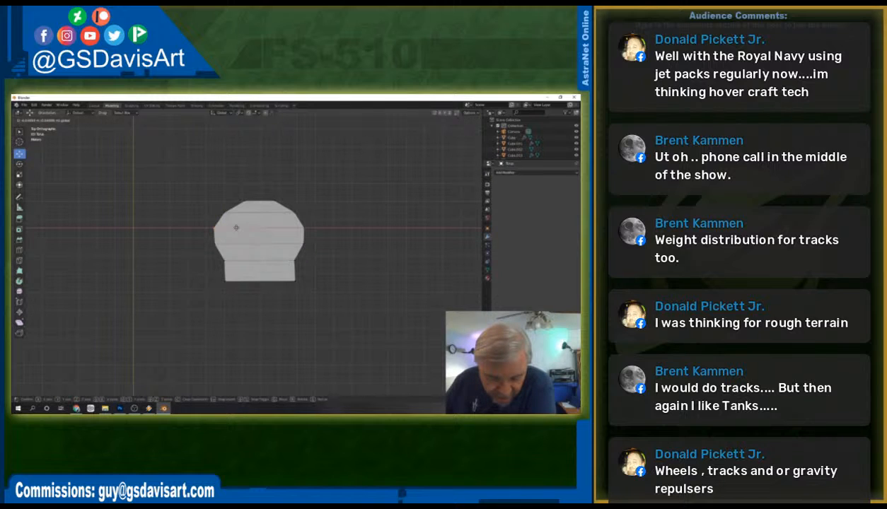
{"action": "key", "text": "Escape"}
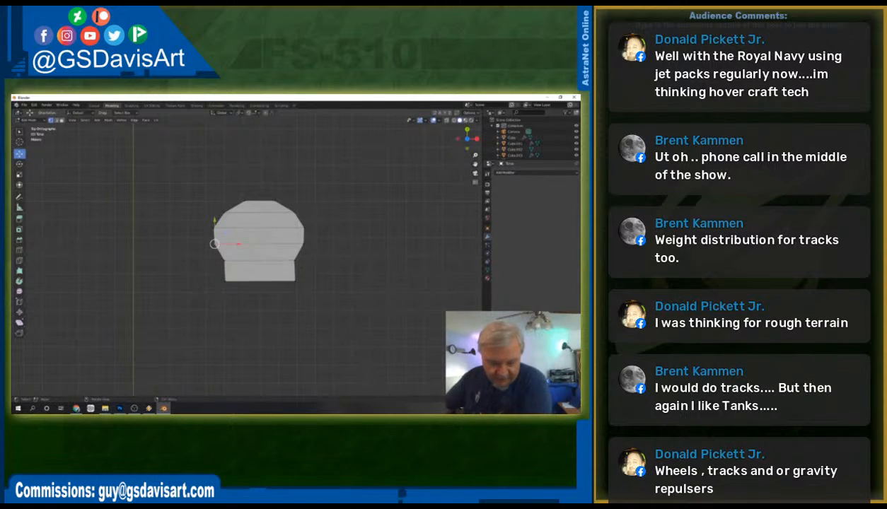
Move the neck's two bottom corners inward along X to taper the neck.
{"action": "right_click", "coordinate": [224, 281], "text": "shift"}
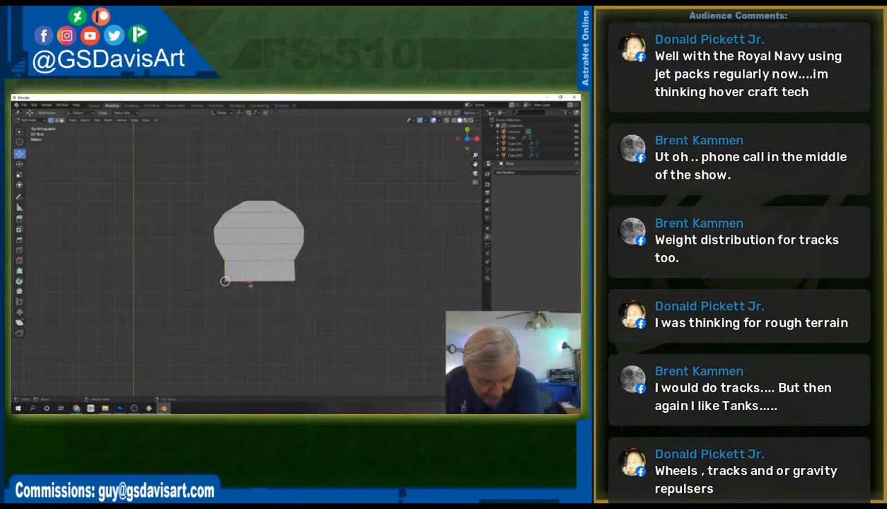
{"action": "left_click_drag", "start_coordinate": [249, 282], "coordinate": [291, 283]}
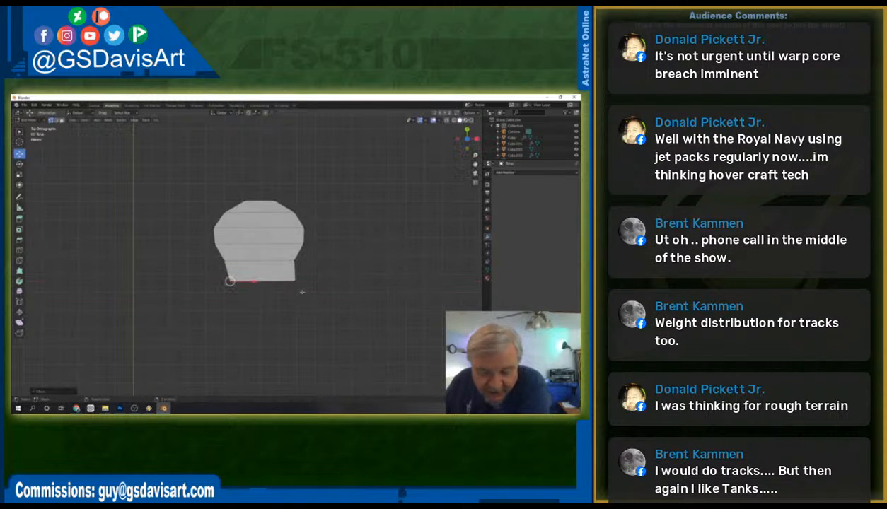
{"action": "key", "text": "g"}
{"action": "key", "text": "x"}
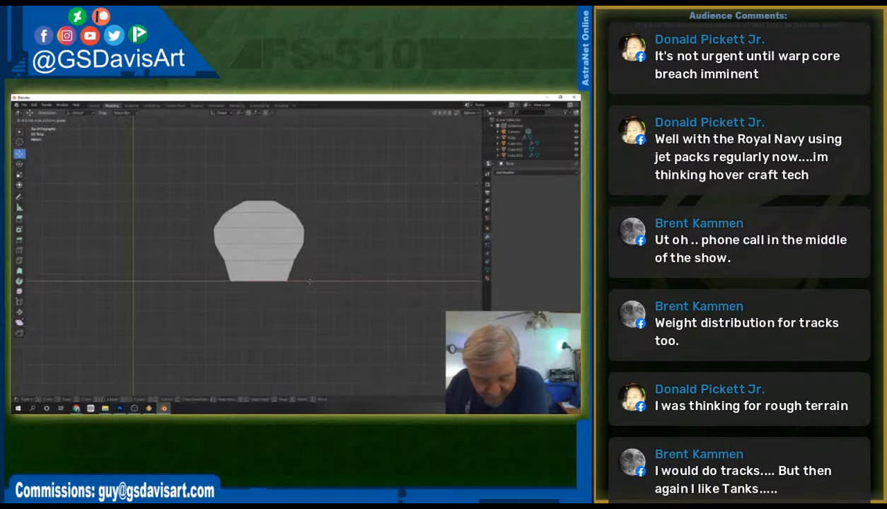
{"action": "left_click", "coordinate": [310, 282]}
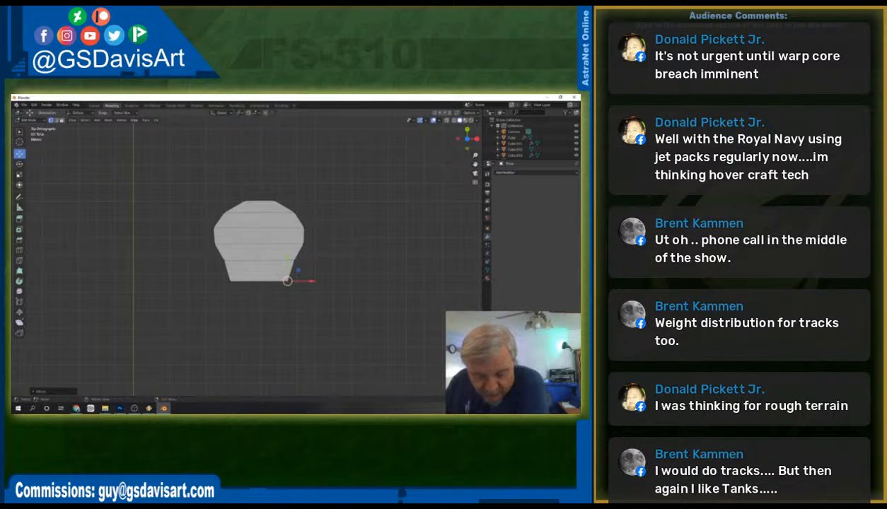
Extrude the profile's top edge upward and move its two new corners inward and down to form a shallow cap.
{"action": "left_click", "coordinate": [278, 200]}
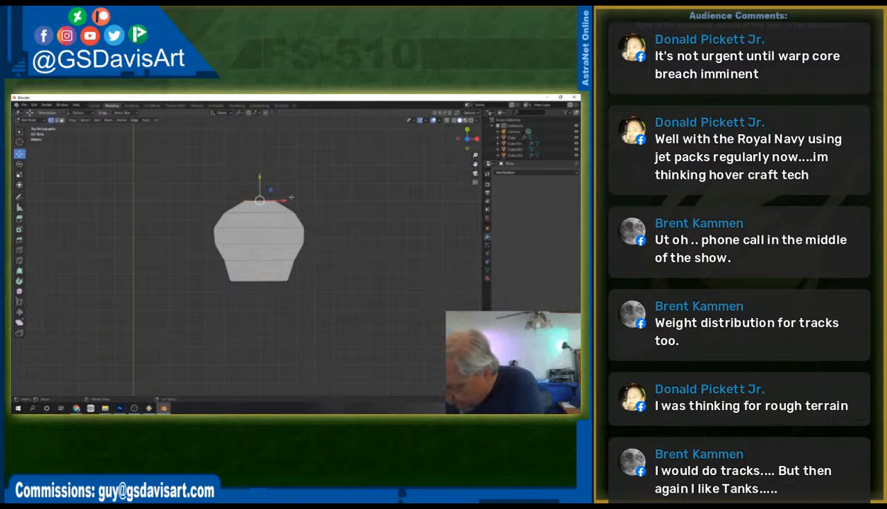
{"action": "key", "text": "g"}
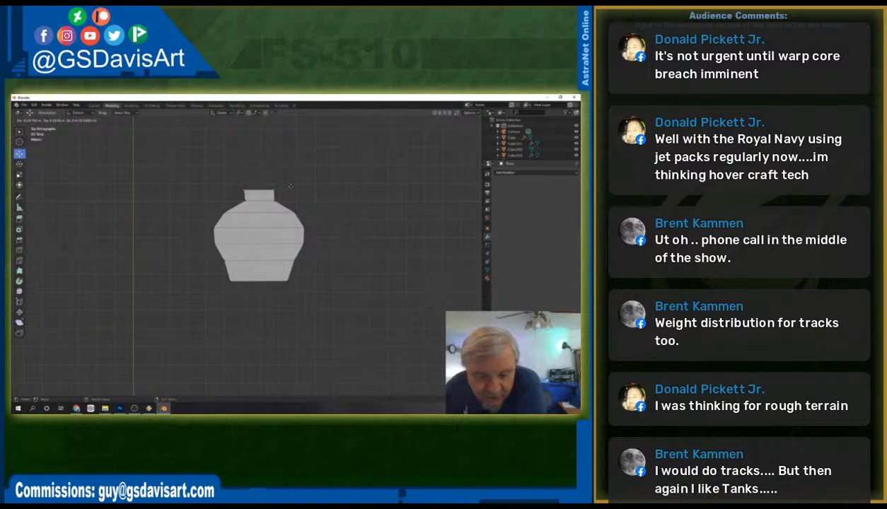
{"action": "left_click", "coordinate": [291, 186]}
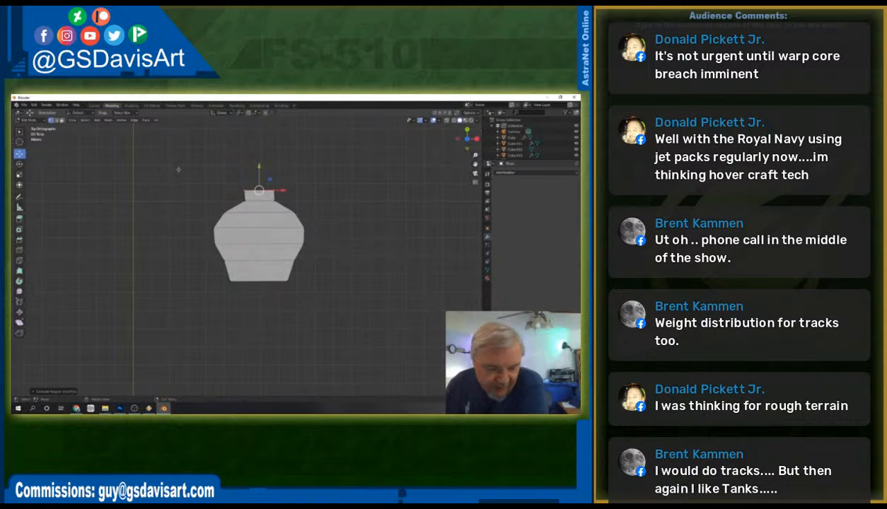
{"action": "key", "text": "e"}
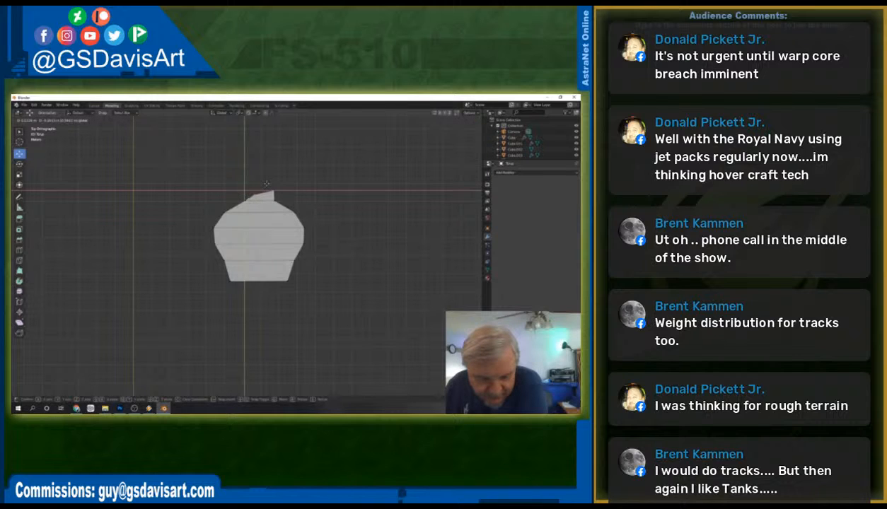
{"action": "left_click", "coordinate": [266, 182]}
{"action": "key", "text": "e"}
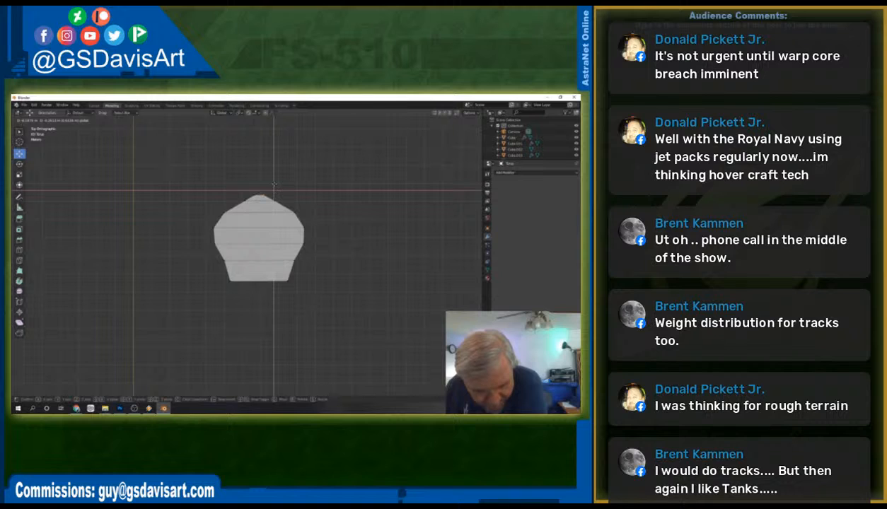
{"action": "left_click", "coordinate": [274, 185]}
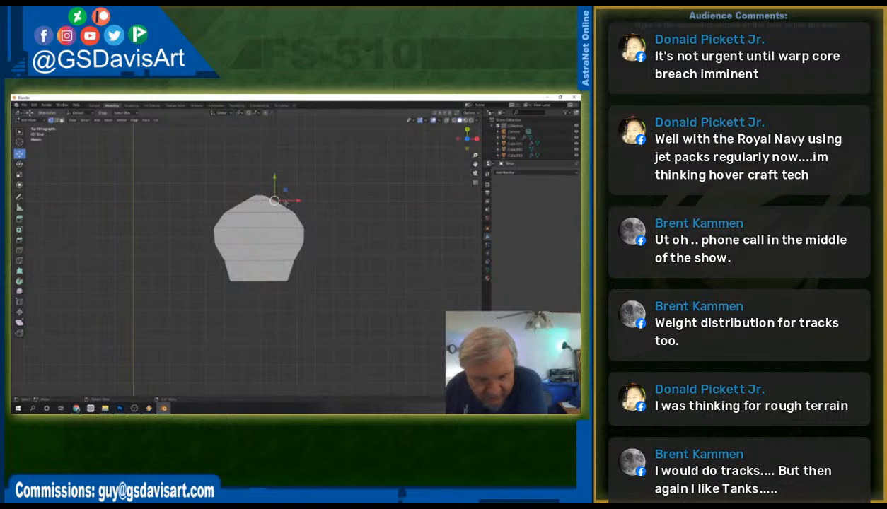
Move the two shoulder vertices below the cap outward and slightly up to round the profile's crown.
{"action": "key", "text": "e"}
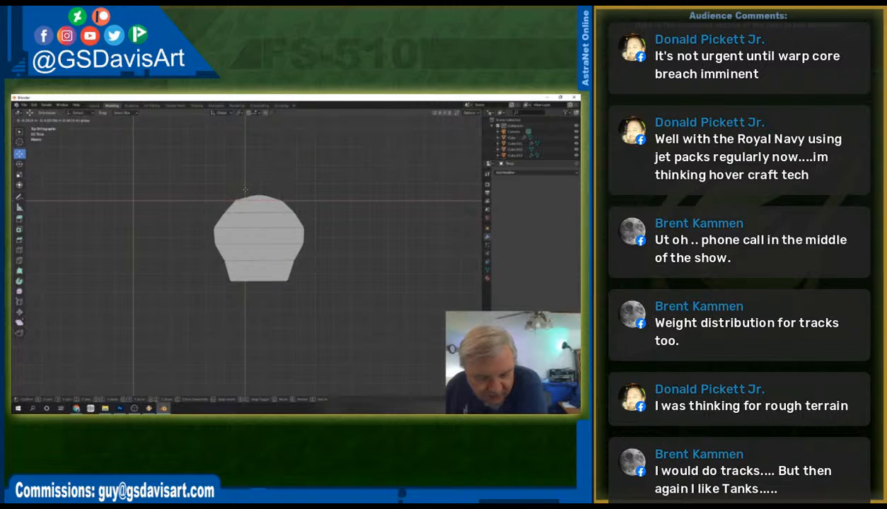
{"action": "left_click", "coordinate": [237, 187]}
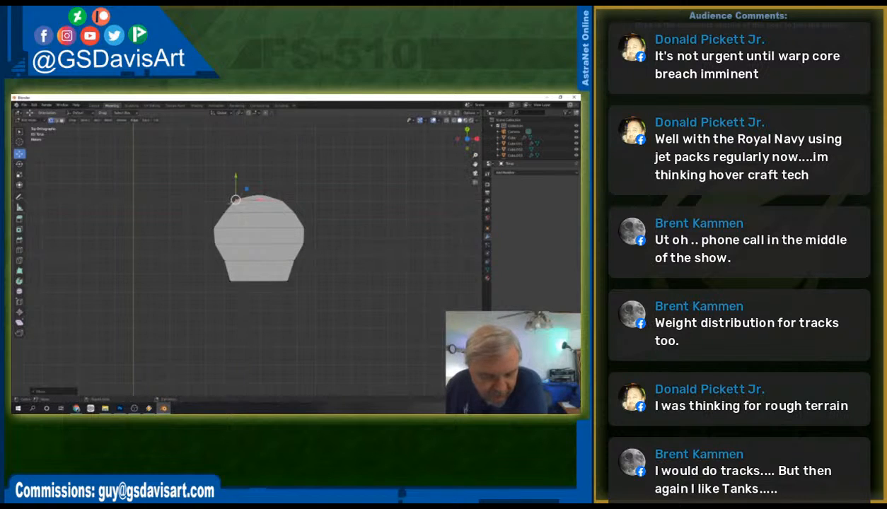
{"action": "left_click_drag", "start_coordinate": [235, 201], "coordinate": [231, 200]}
{"action": "left_click", "coordinate": [294, 209]}
{"action": "left_click_drag", "start_coordinate": [294, 209], "coordinate": [295, 190]}
{"action": "left_click", "coordinate": [282, 201]}
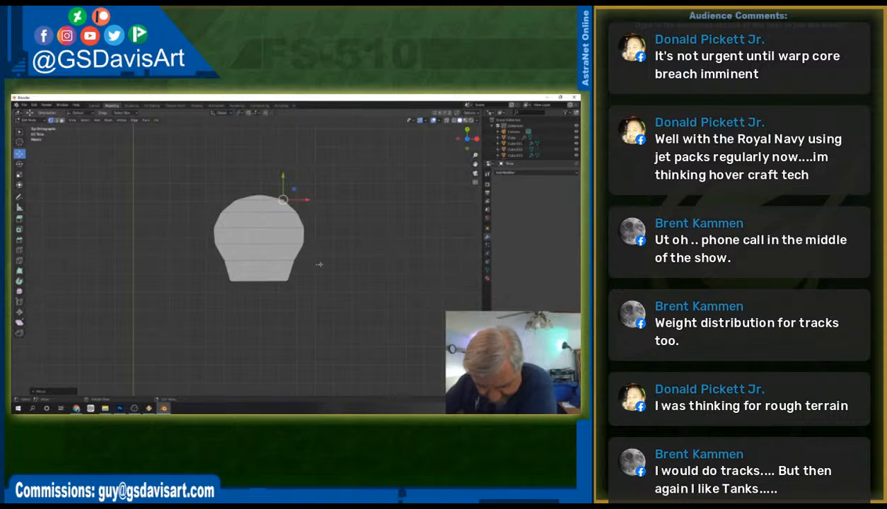
Raise the neck's bottom edge along Y to just below the rounded body.
{"action": "left_click", "coordinate": [259, 282]}
{"action": "key", "text": "g"}
{"action": "key", "text": "y"}
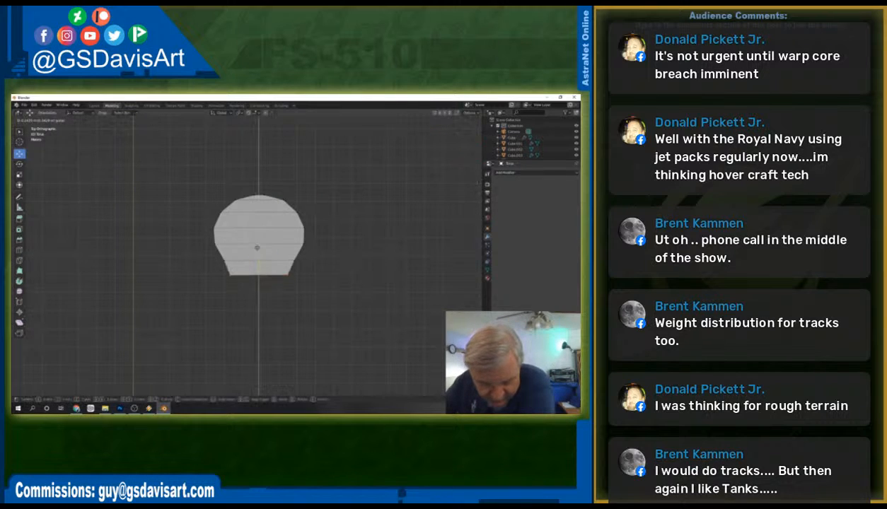
{"action": "left_click", "coordinate": [267, 268]}
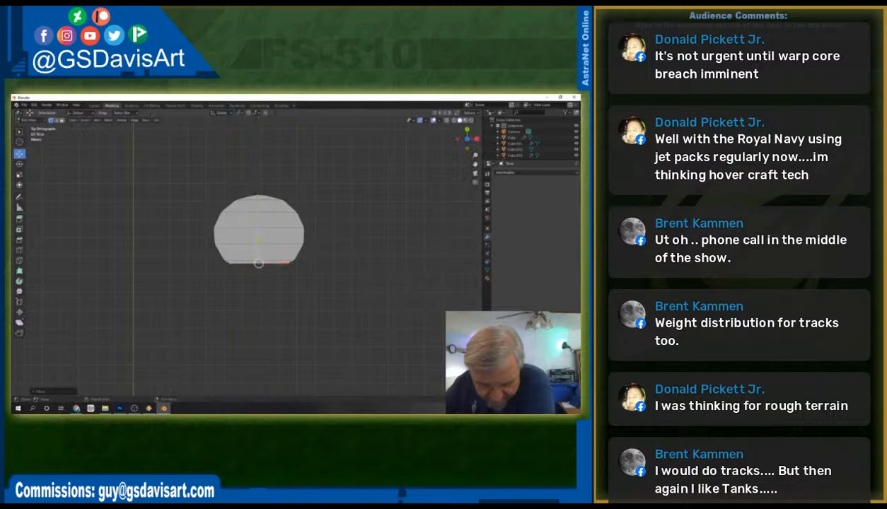
Extrude the bottom edge downward into a new neck and move its lower corners inward to taper it.
{"action": "key", "text": "e"}
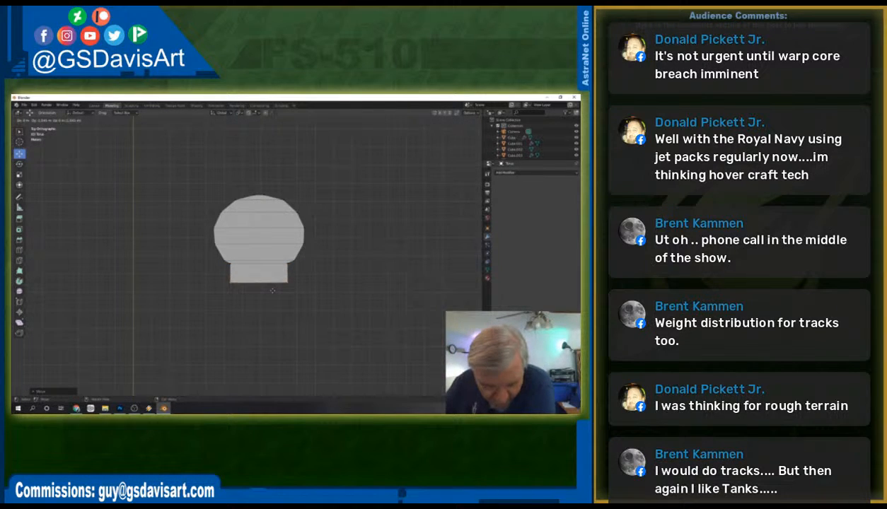
{"action": "left_click", "coordinate": [272, 290]}
{"action": "left_click_drag", "start_coordinate": [223, 273], "coordinate": [307, 283]}
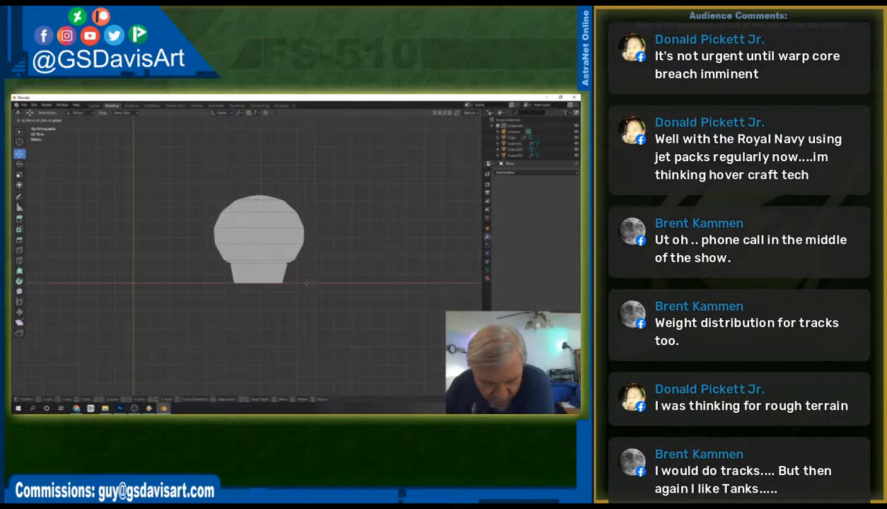
{"action": "left_click_drag", "start_coordinate": [306, 283], "coordinate": [303, 282]}
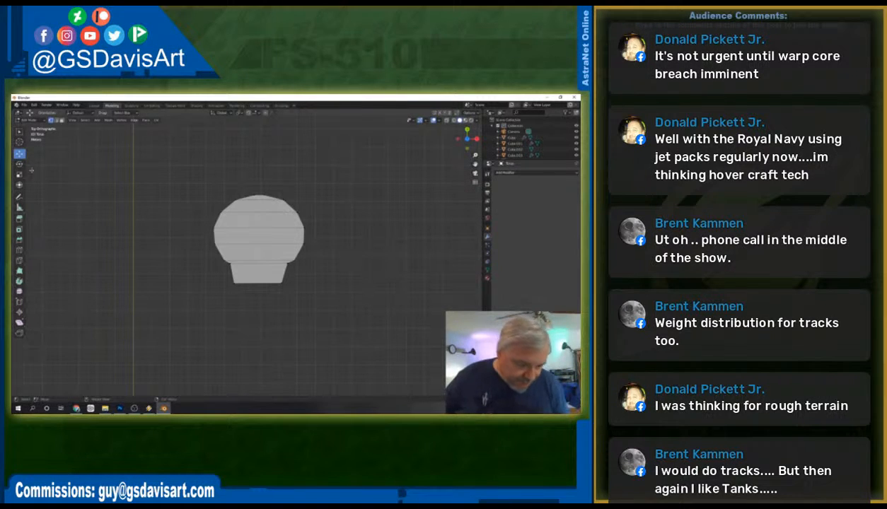
Select the leftover old wheel geometry between the profile and the vehicle, and delete its vertices in repeated passes.
{"action": "left_click_drag", "start_coordinate": [184, 152], "coordinate": [338, 317]}
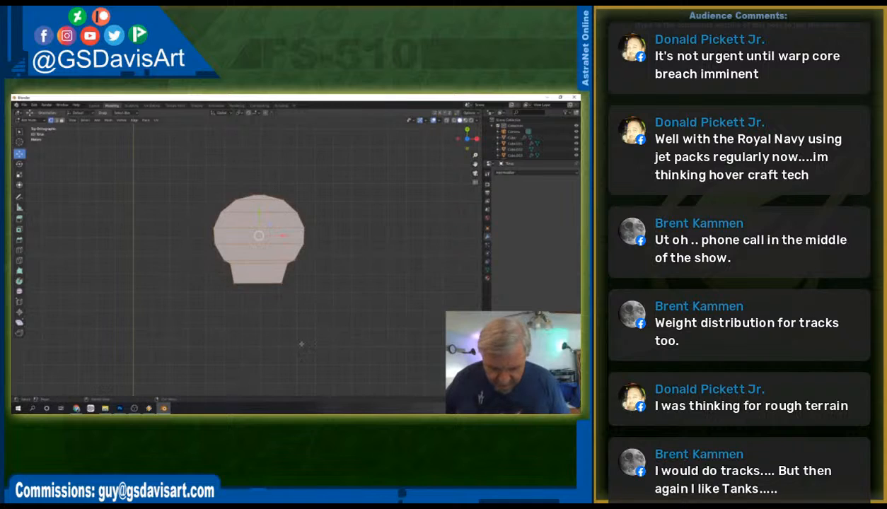
{"action": "scroll", "coordinate": [164, 297], "scroll_direction": "down", "scroll_amount": 8}
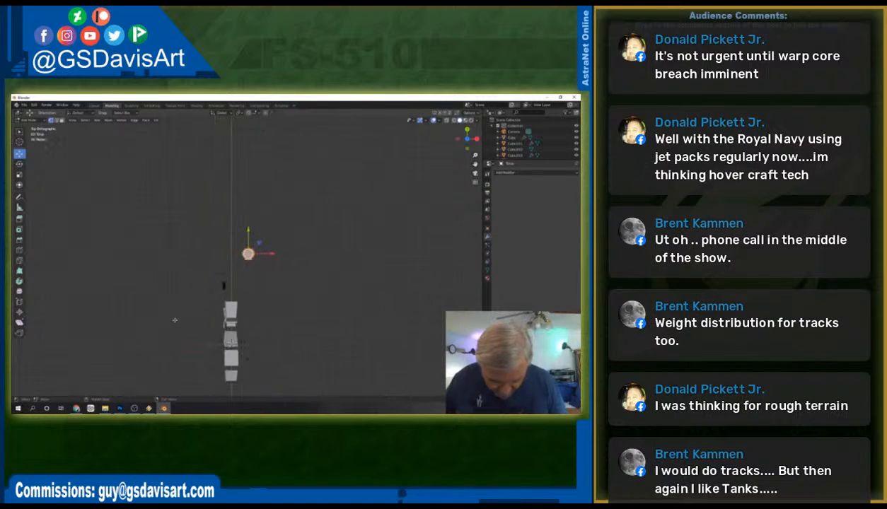
{"action": "left_click_drag", "start_coordinate": [181, 266], "coordinate": [250, 383]}
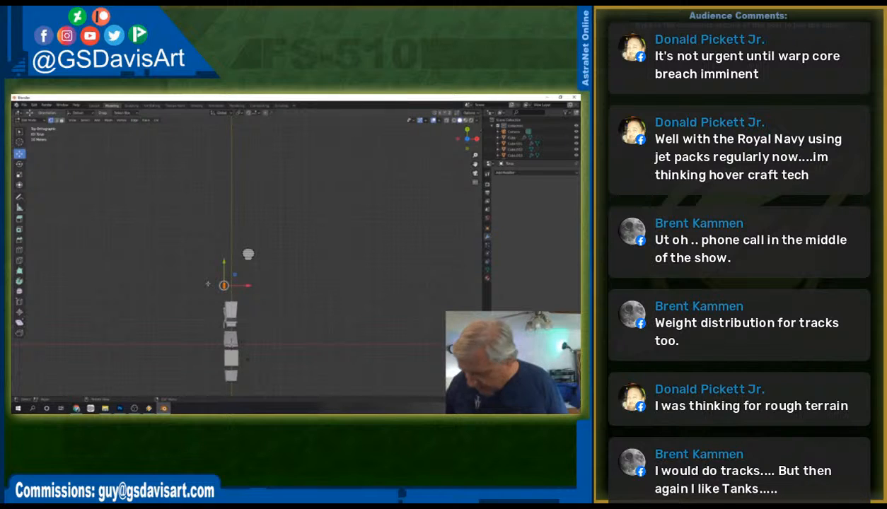
{"action": "key", "text": "x"}
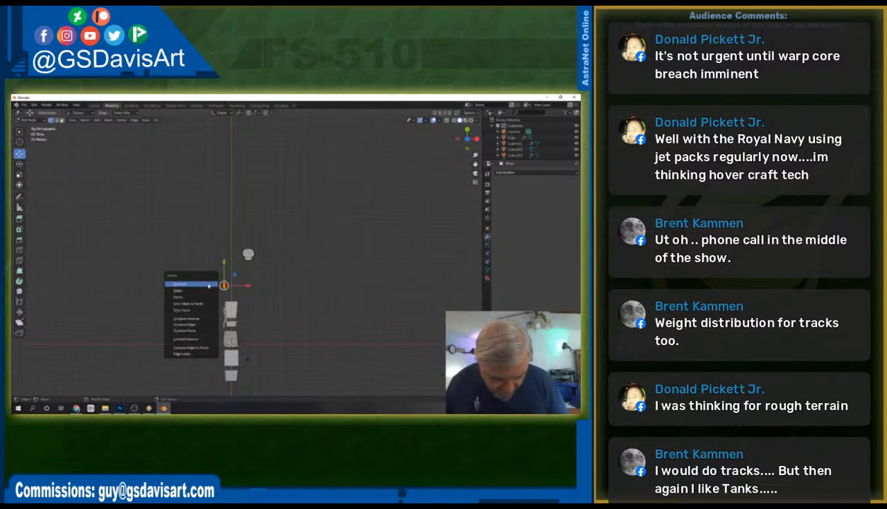
{"action": "left_click", "coordinate": [209, 285]}
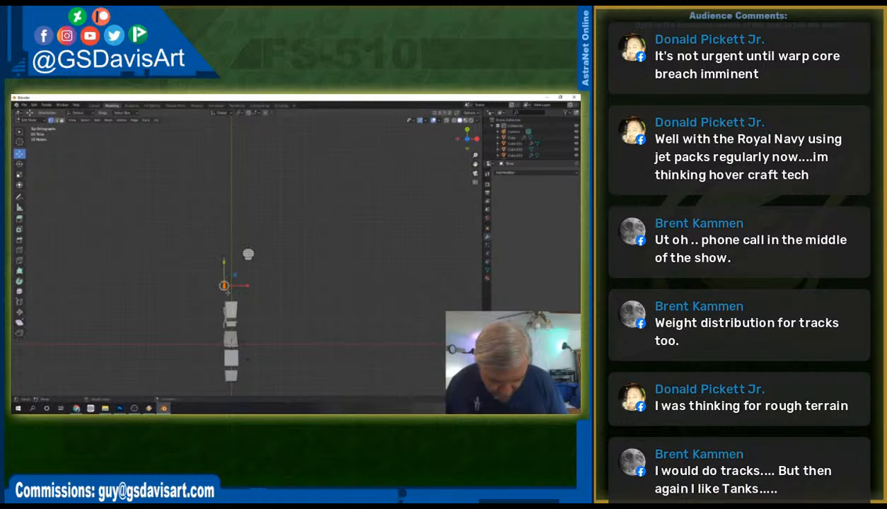
{"action": "key", "text": "x"}
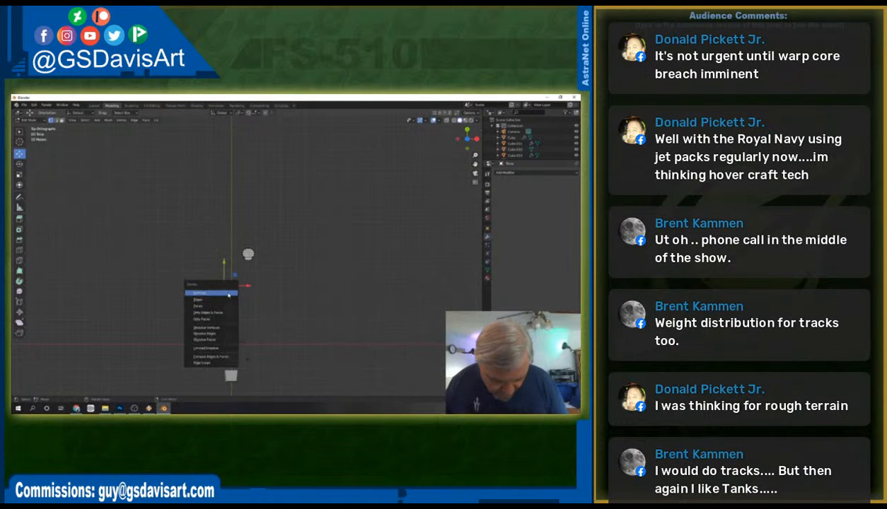
{"action": "left_click", "coordinate": [227, 293]}
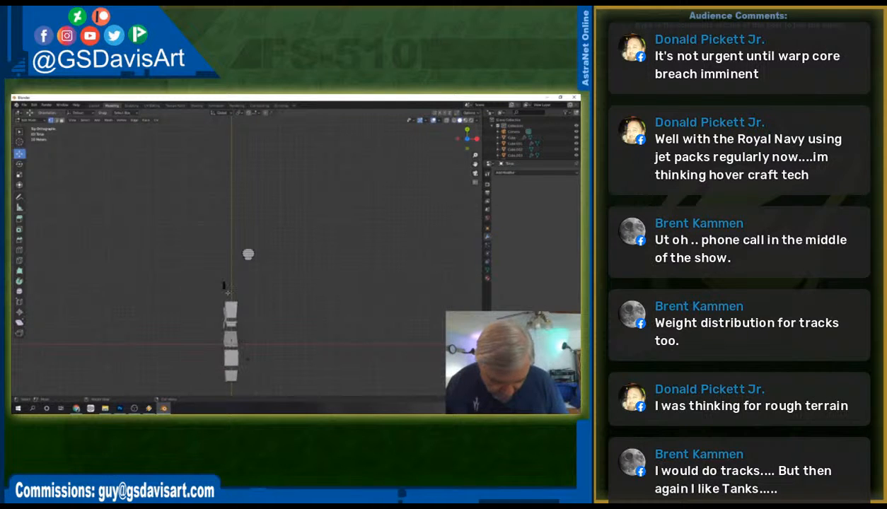
{"action": "key", "text": "x"}
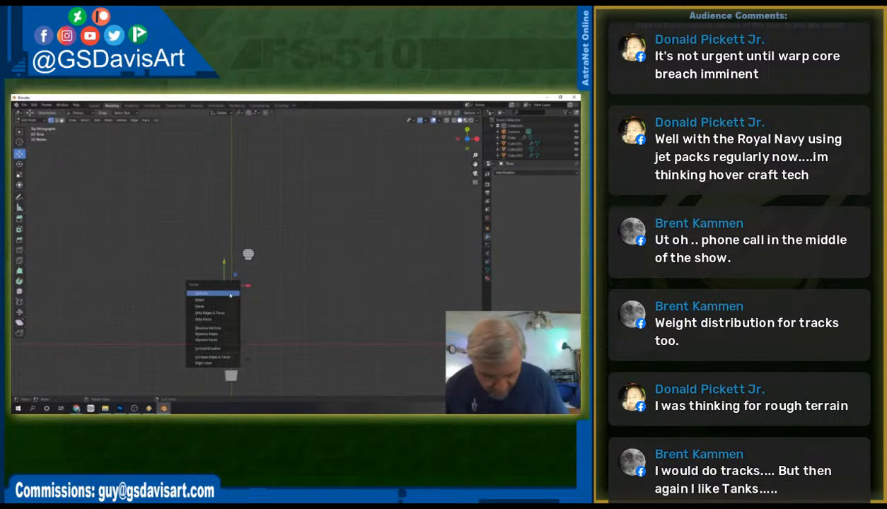
{"action": "left_click", "coordinate": [230, 295]}
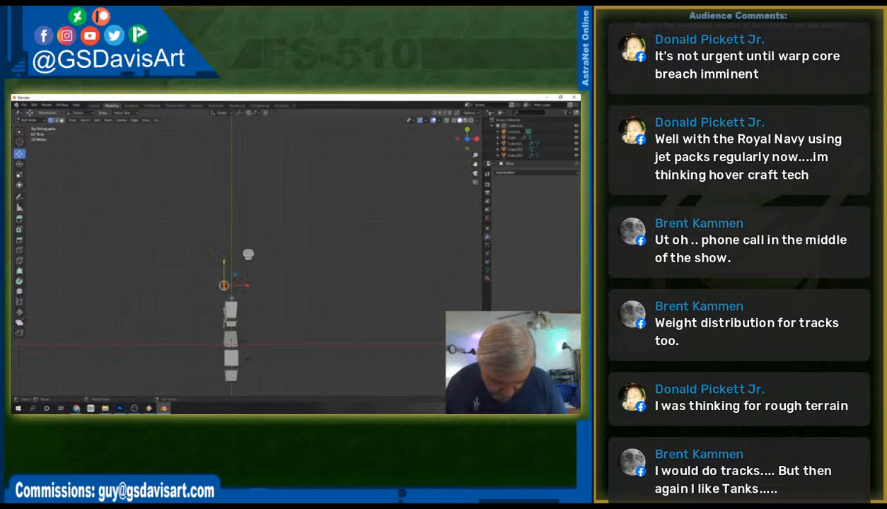
Switch to face selection and delete the edges of the remaining old wheel geometry below the profile.
{"action": "scroll", "coordinate": [189, 326], "scroll_direction": "up", "scroll_amount": 2}
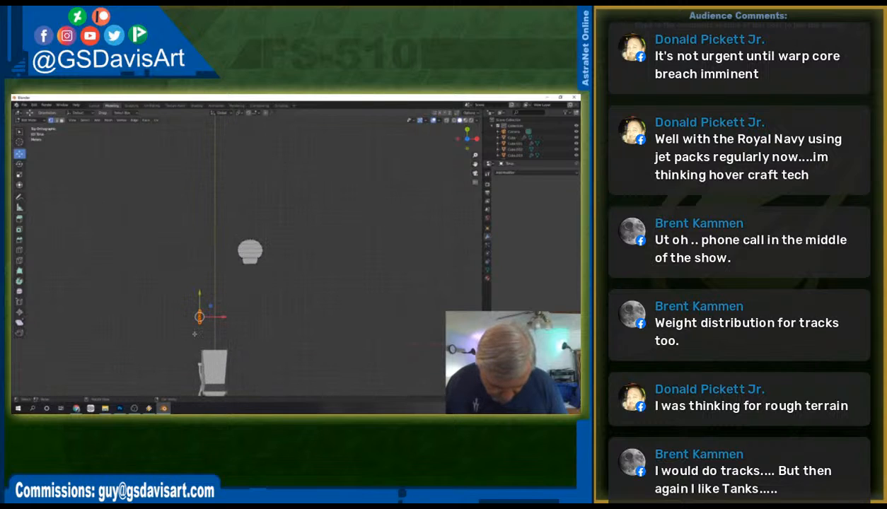
{"action": "left_click", "coordinate": [61, 120]}
{"action": "left_click_drag", "start_coordinate": [180, 298], "coordinate": [207, 328]}
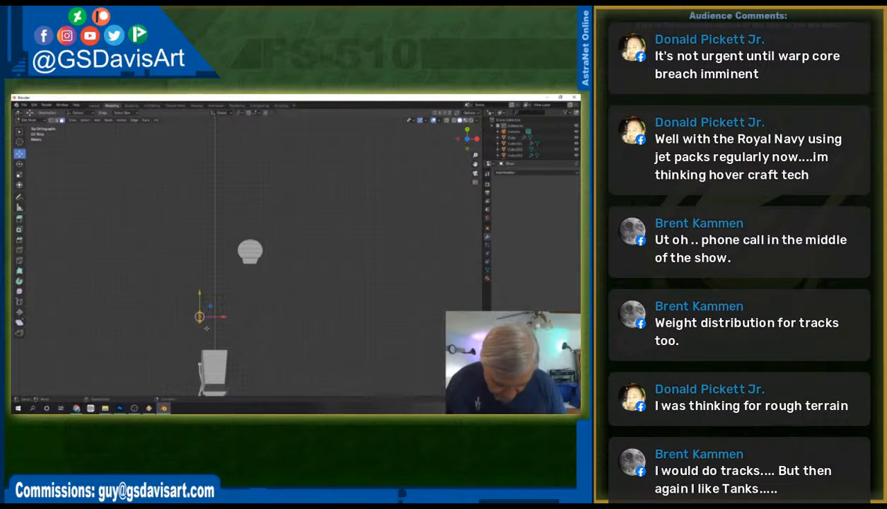
{"action": "key", "text": "x"}
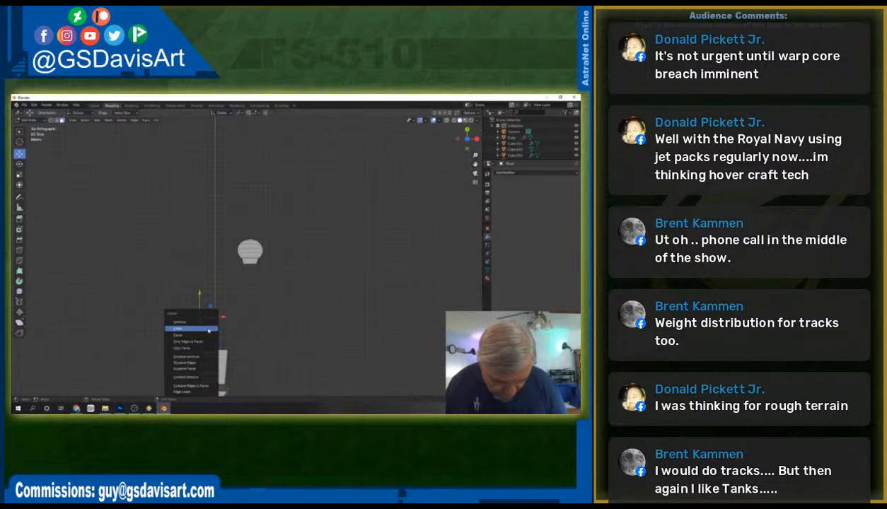
{"action": "left_click", "coordinate": [209, 329]}
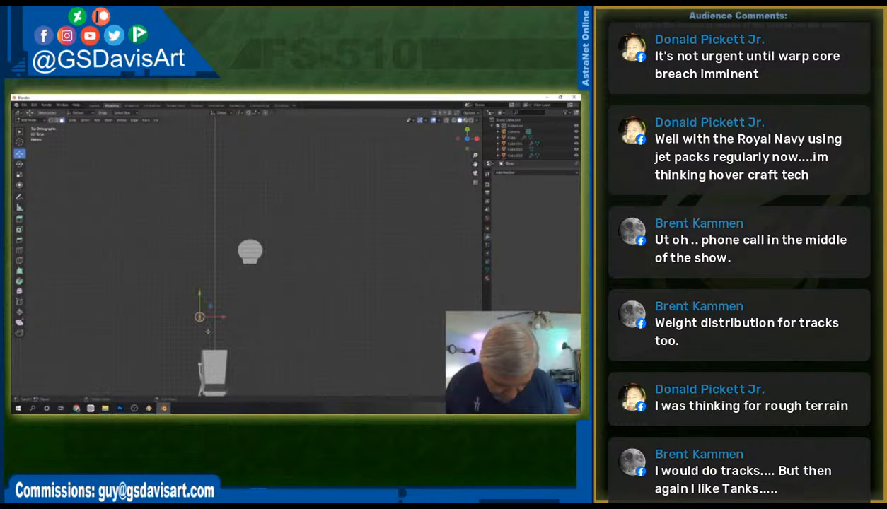
{"action": "key", "text": "x"}
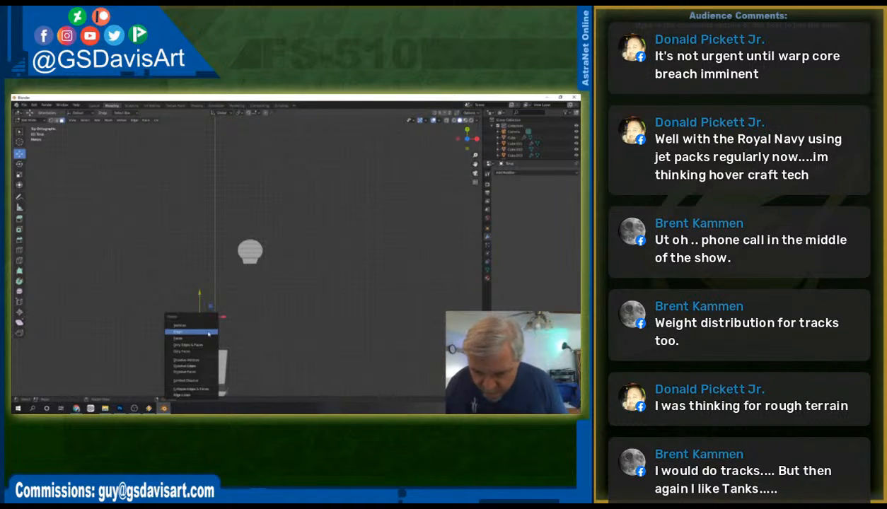
{"action": "left_click", "coordinate": [206, 333]}
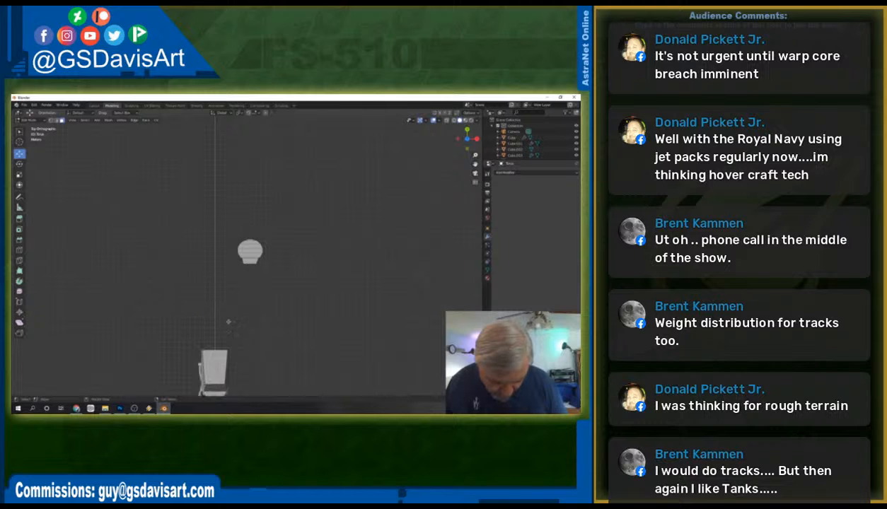
In wireframe display, delete the hidden remaining edges of the old wheel and check the area for stray geometry.
{"action": "left_click", "coordinate": [454, 120]}
{"action": "left_click_drag", "start_coordinate": [180, 294], "coordinate": [209, 329]}
{"action": "key", "text": "x"}
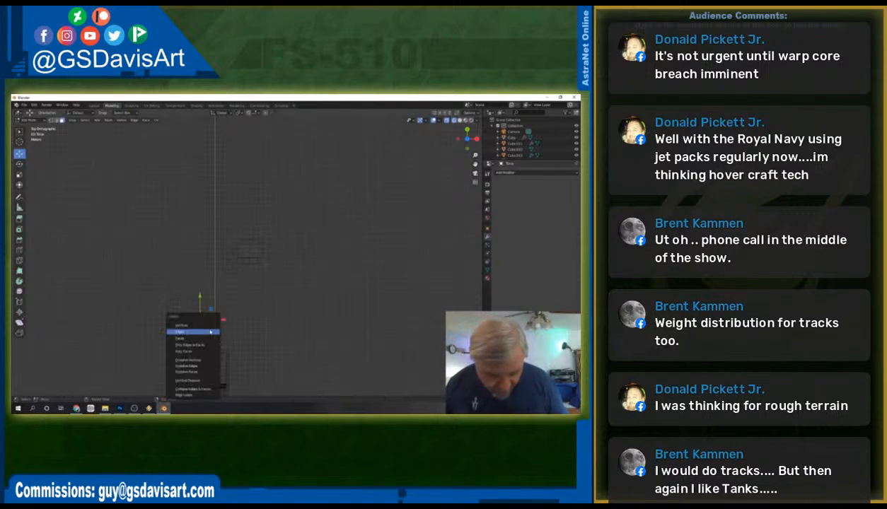
{"action": "left_click", "coordinate": [209, 332]}
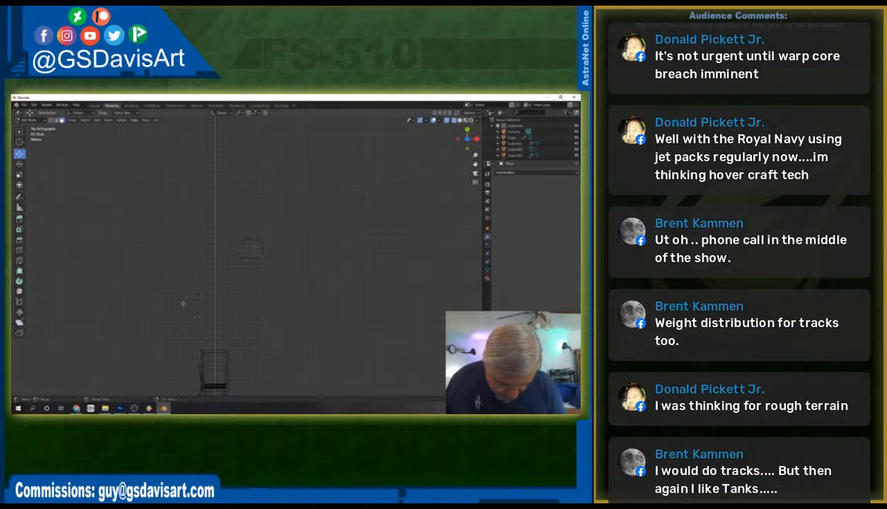
{"action": "middle_click_drag", "start_coordinate": [204, 319], "coordinate": [266, 282]}
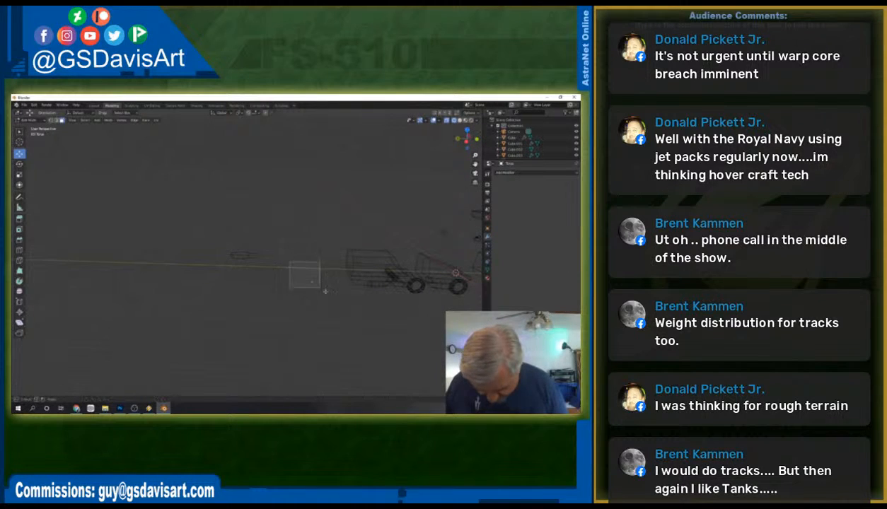
{"action": "scroll", "coordinate": [318, 288], "scroll_direction": "up", "scroll_amount": 4}
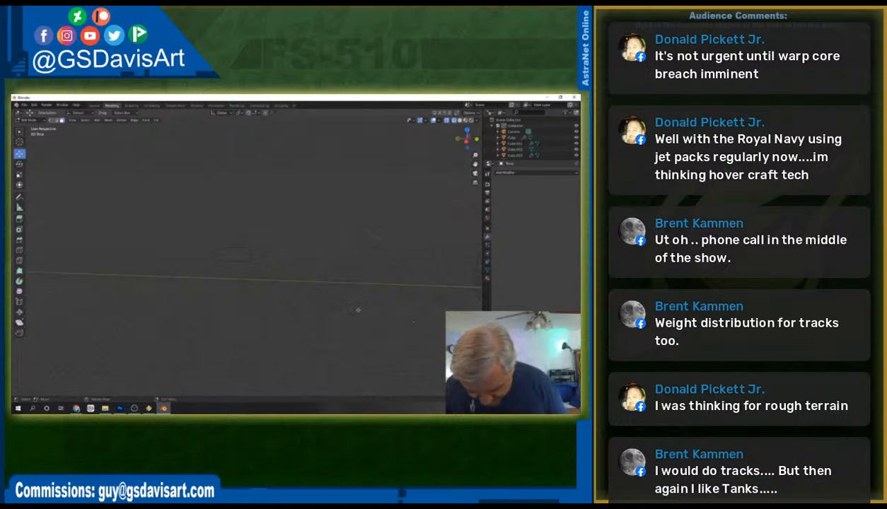
{"action": "left_click_drag", "start_coordinate": [398, 298], "coordinate": [443, 335]}
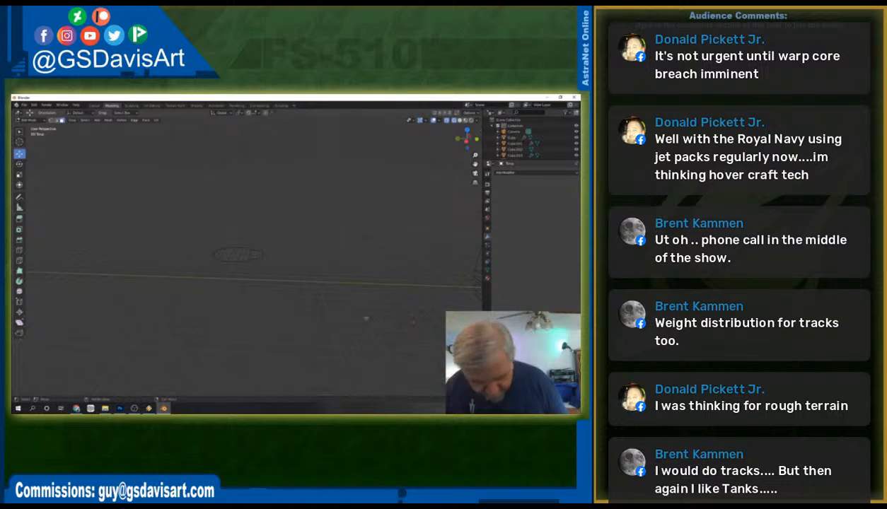
{"action": "left_click", "coordinate": [224, 253]}
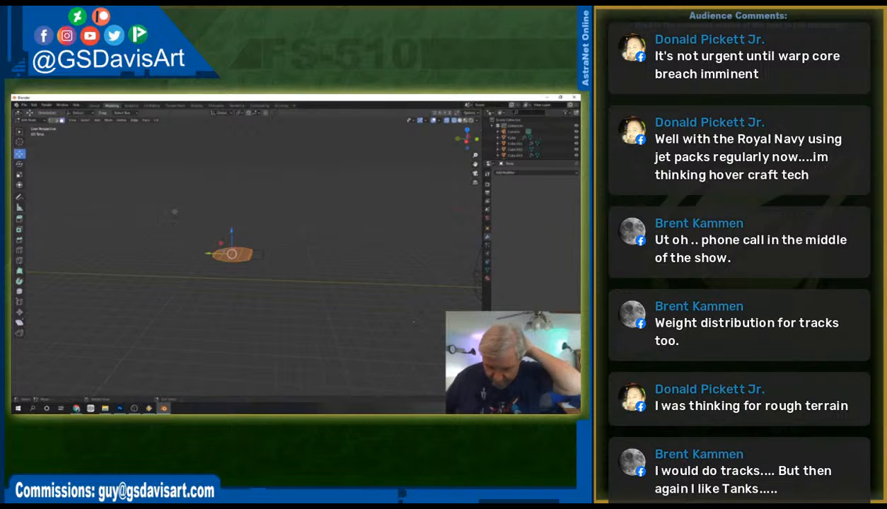
{"action": "scroll", "coordinate": [368, 239], "scroll_direction": "down", "scroll_amount": 5}
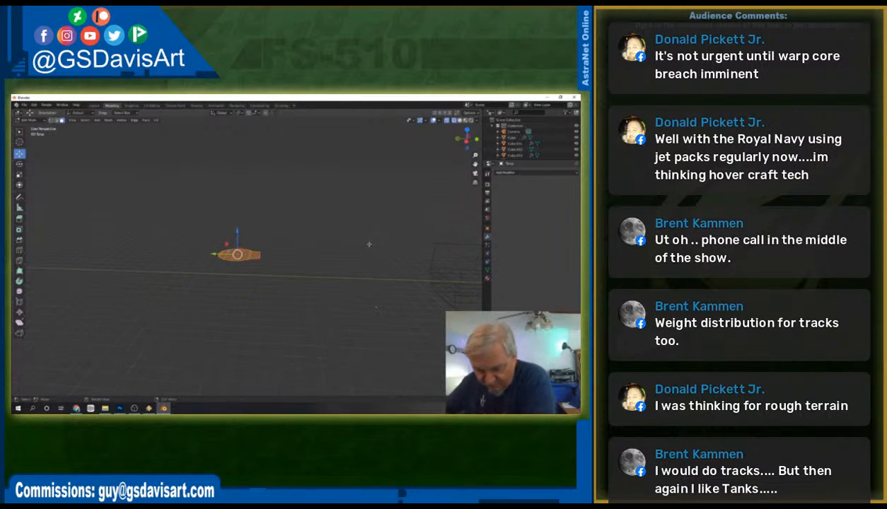
Restore solid display, enter Object Mode, and move all vehicle parts together along positive Y past the tire profile.
{"action": "left_click", "coordinate": [453, 120]}
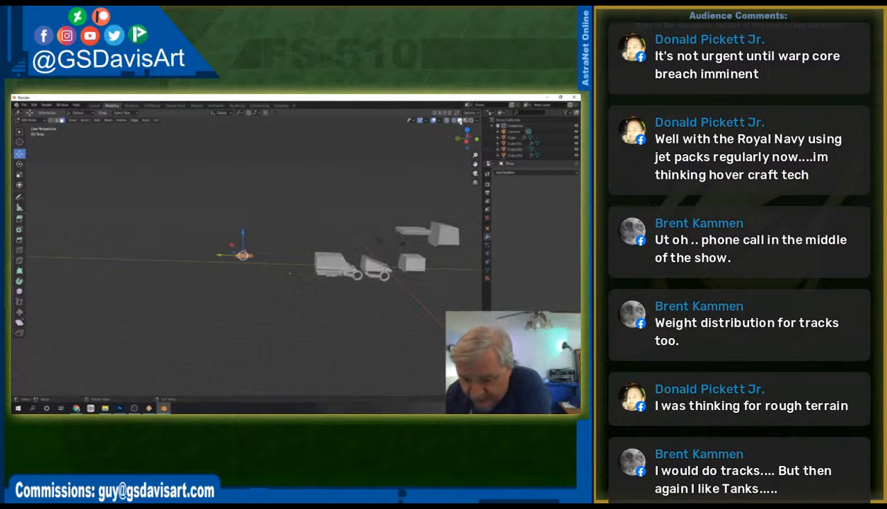
{"action": "left_click_drag", "start_coordinate": [315, 190], "coordinate": [470, 304]}
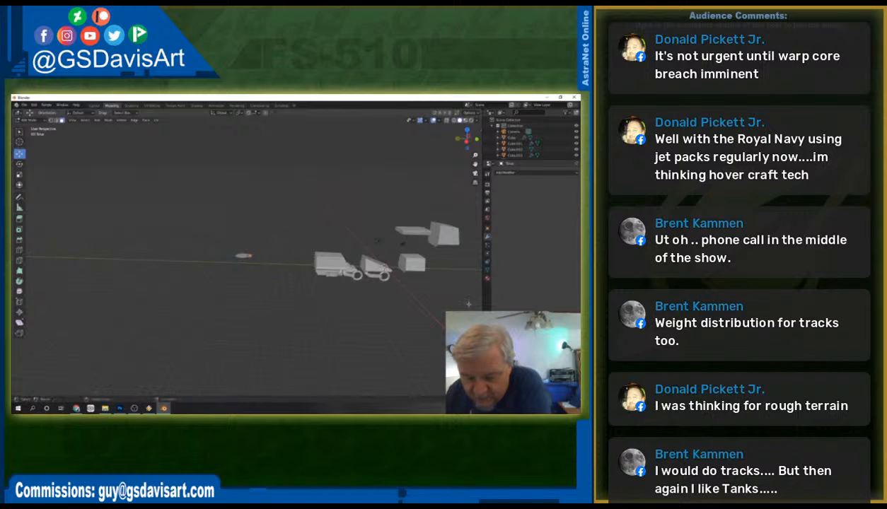
{"action": "left_click", "coordinate": [41, 120]}
{"action": "left_click", "coordinate": [34, 126]}
{"action": "left_click_drag", "start_coordinate": [278, 179], "coordinate": [463, 279]}
{"action": "left_click", "coordinate": [289, 222]}
{"action": "left_click_drag", "start_coordinate": [286, 164], "coordinate": [461, 300]}
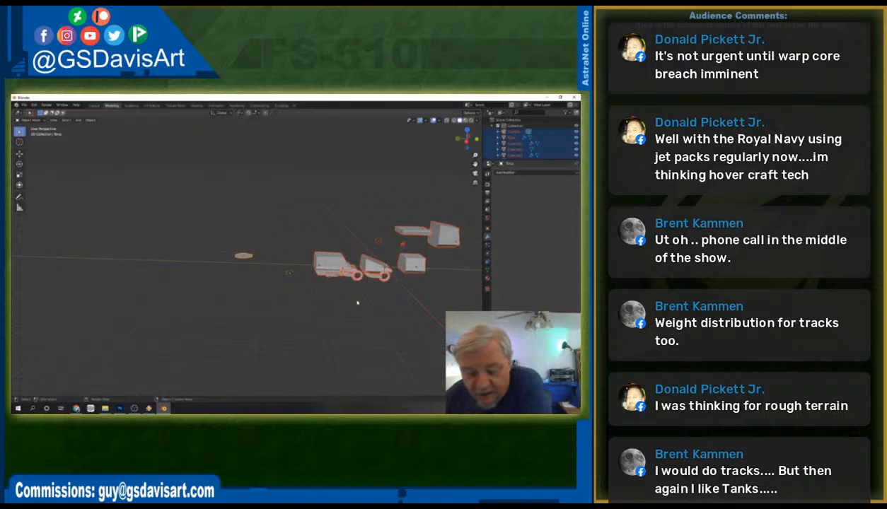
{"action": "left_click_drag", "start_coordinate": [300, 150], "coordinate": [460, 304]}
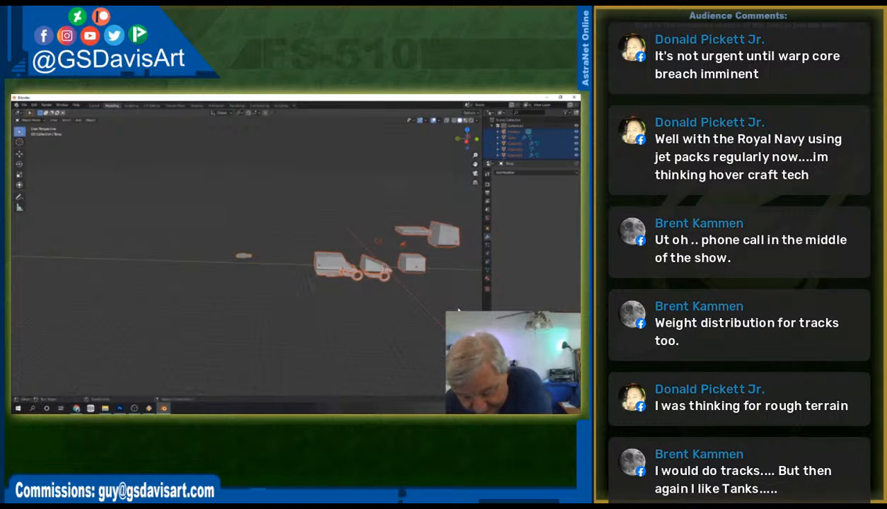
{"action": "left_click", "coordinate": [20, 154]}
{"action": "left_click_drag", "start_coordinate": [341, 255], "coordinate": [96, 246]}
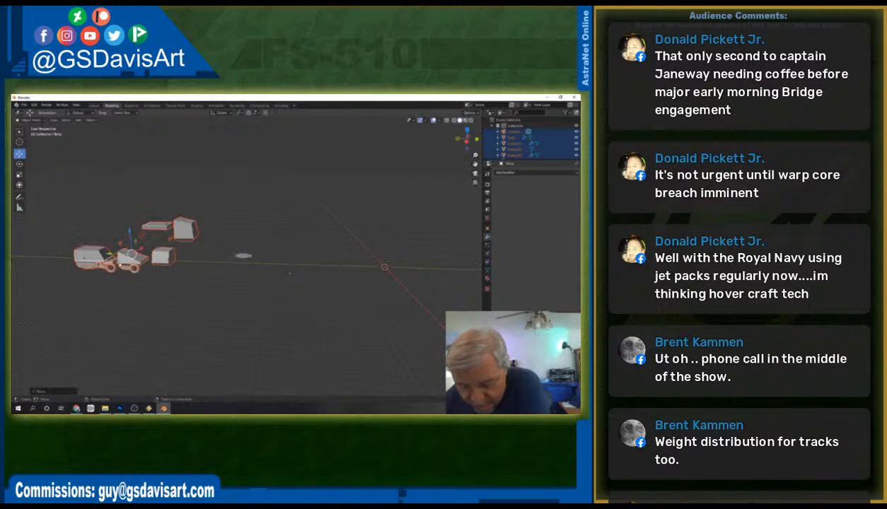
Move the tire profile object along negative Y close to the world origin and view it from the top.
{"action": "left_click", "coordinate": [243, 255]}
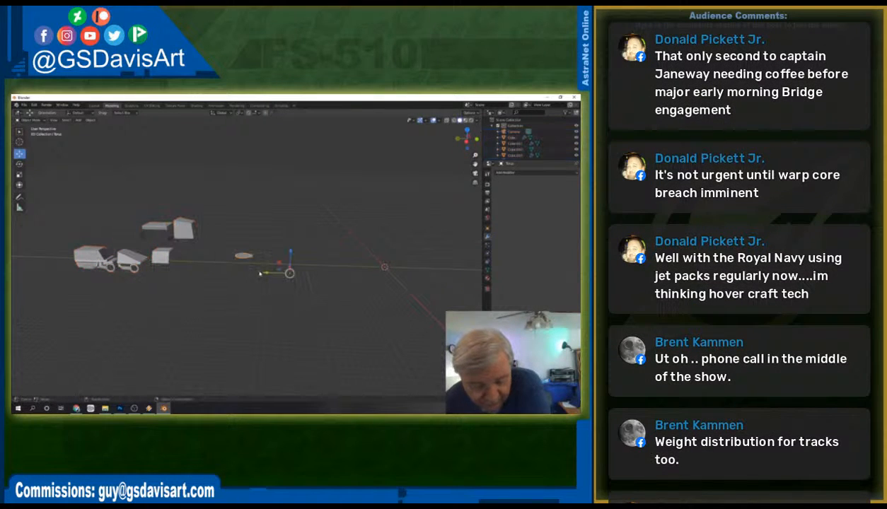
{"action": "left_click_drag", "start_coordinate": [261, 270], "coordinate": [444, 272]}
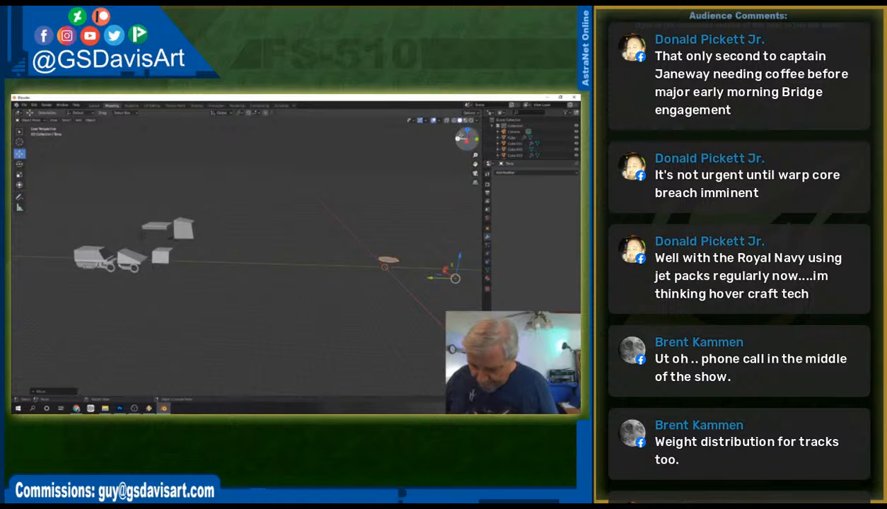
{"action": "left_click", "coordinate": [464, 134]}
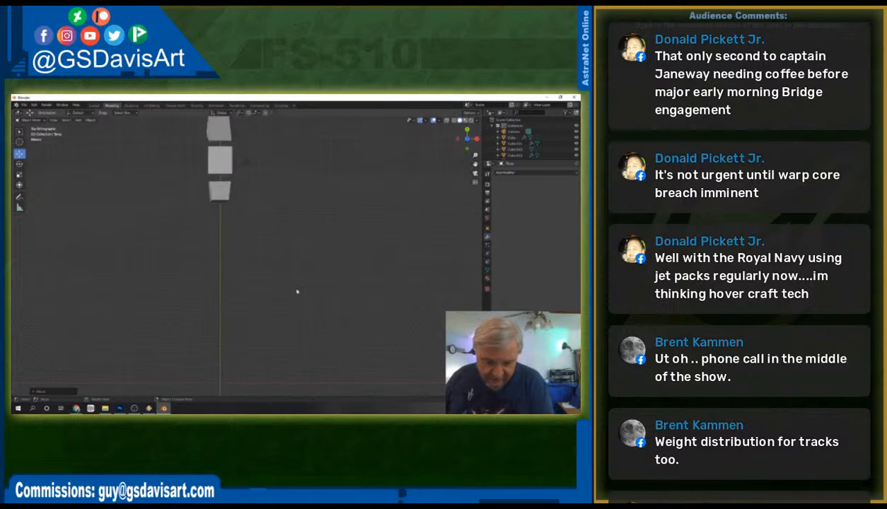
{"action": "scroll", "coordinate": [297, 293], "scroll_direction": "down", "scroll_amount": 3}
{"action": "middle_click_drag", "start_coordinate": [239, 363], "coordinate": [242, 362]}
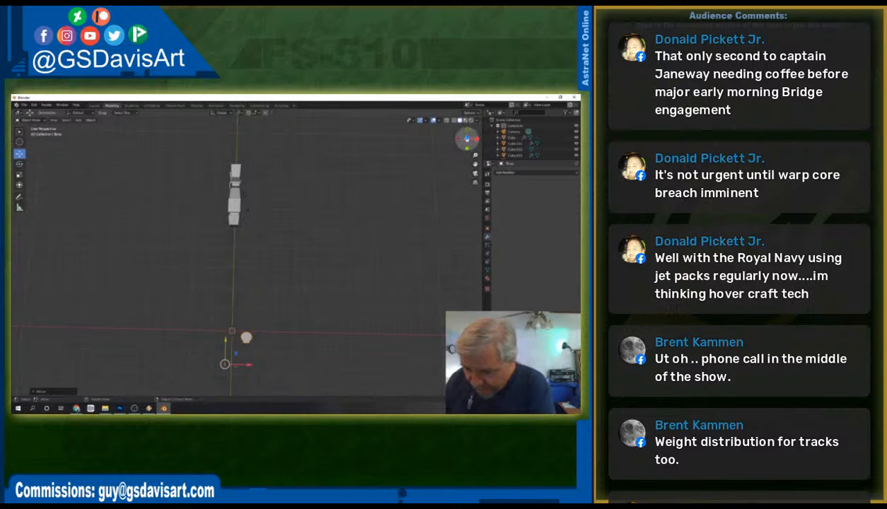
{"action": "left_click", "coordinate": [466, 135]}
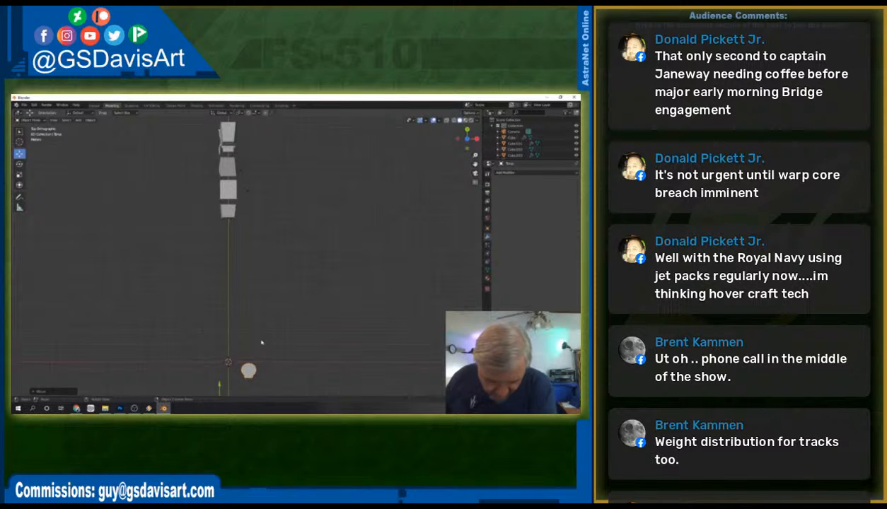
{"action": "left_click_drag", "start_coordinate": [474, 164], "coordinate": [517, 69]}
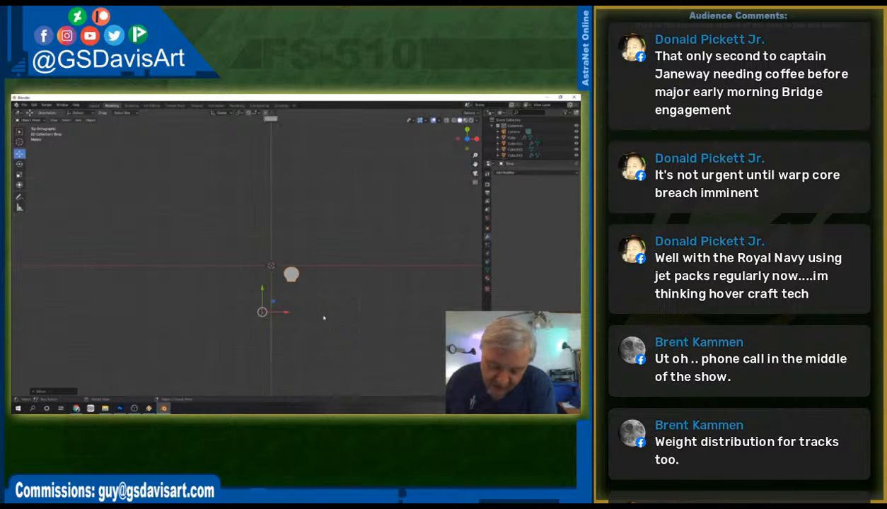
Delete the tire profile object and add a mesh plane at the world origin.
{"action": "key", "text": "Delete"}
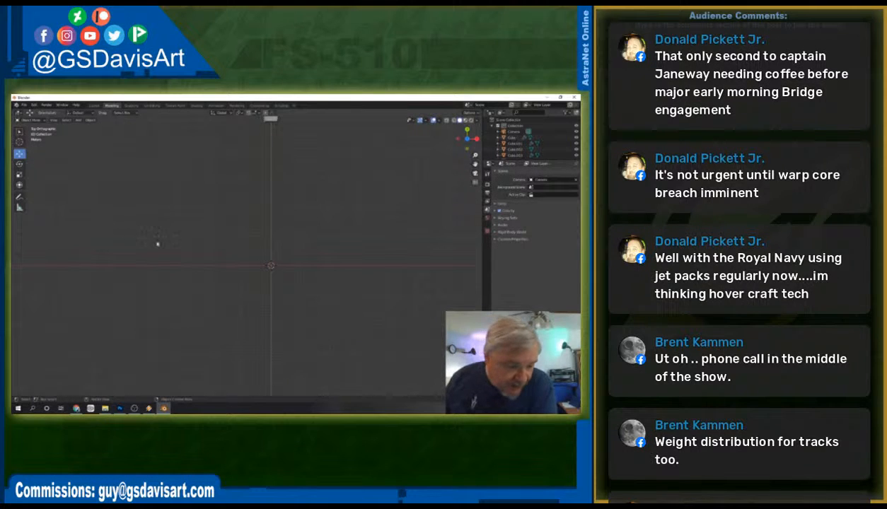
{"action": "left_click", "coordinate": [78, 120]}
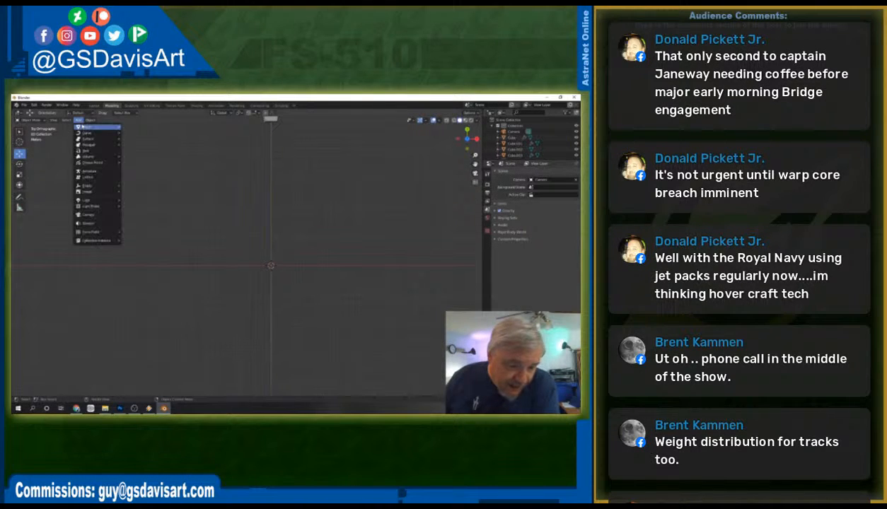
{"action": "mouse_move", "coordinate": [87, 127]}
{"action": "left_click", "coordinate": [137, 127]}
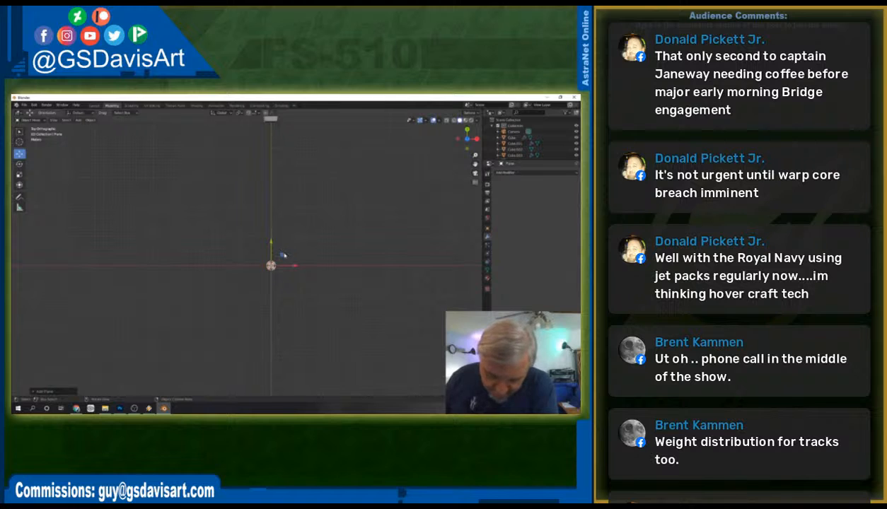
Move the new plane a short distance from the origin along positive Y.
{"action": "key", "text": "g"}
{"action": "key", "text": "y"}
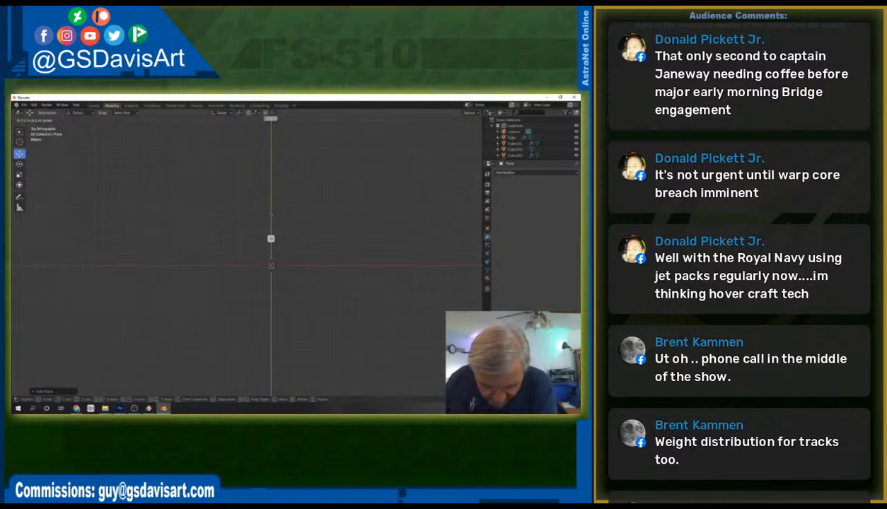
{"action": "left_click_drag", "start_coordinate": [271, 215], "coordinate": [270, 221]}
{"action": "scroll", "coordinate": [287, 255], "scroll_direction": "up", "scroll_amount": 5}
{"action": "scroll", "coordinate": [287, 254], "scroll_direction": "up", "scroll_amount": 4}
{"action": "left_click_drag", "start_coordinate": [475, 163], "coordinate": [470, 181]}
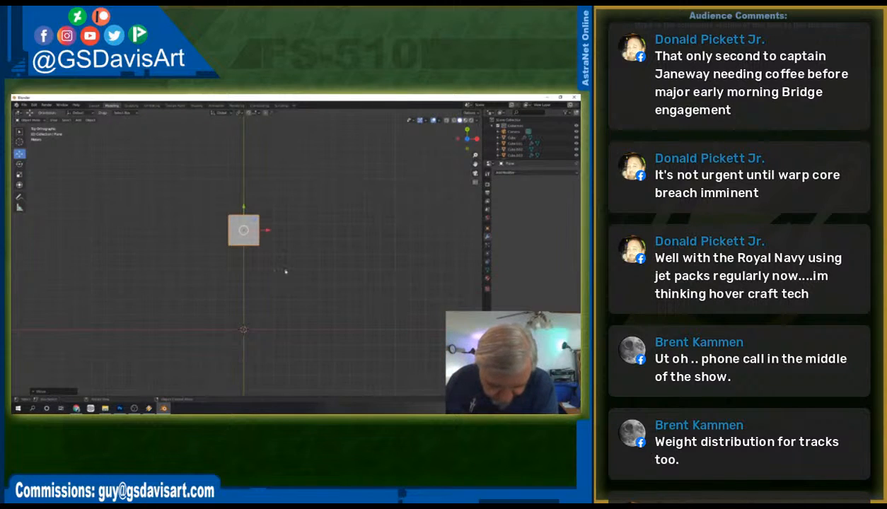
In Edit Mode, move the plane's lower edge up along Y to flatten the plane into a thin strip.
{"action": "scroll", "coordinate": [277, 269], "scroll_direction": "up", "scroll_amount": 3}
{"action": "left_click", "coordinate": [29, 120]}
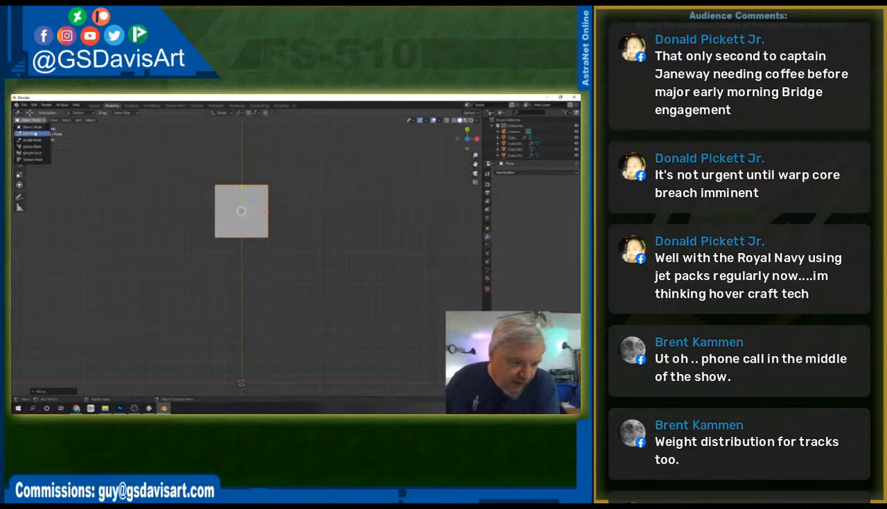
{"action": "left_click", "coordinate": [32, 133]}
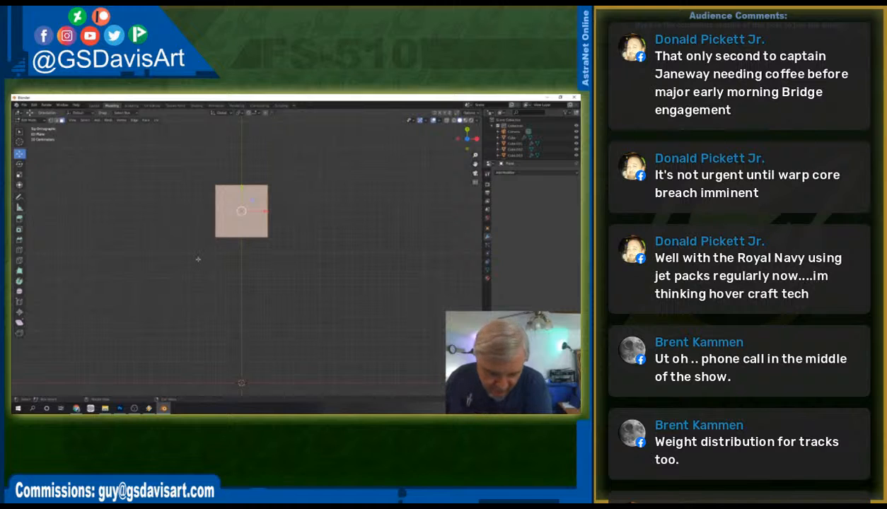
{"action": "left_click_drag", "start_coordinate": [196, 242], "coordinate": [287, 216]}
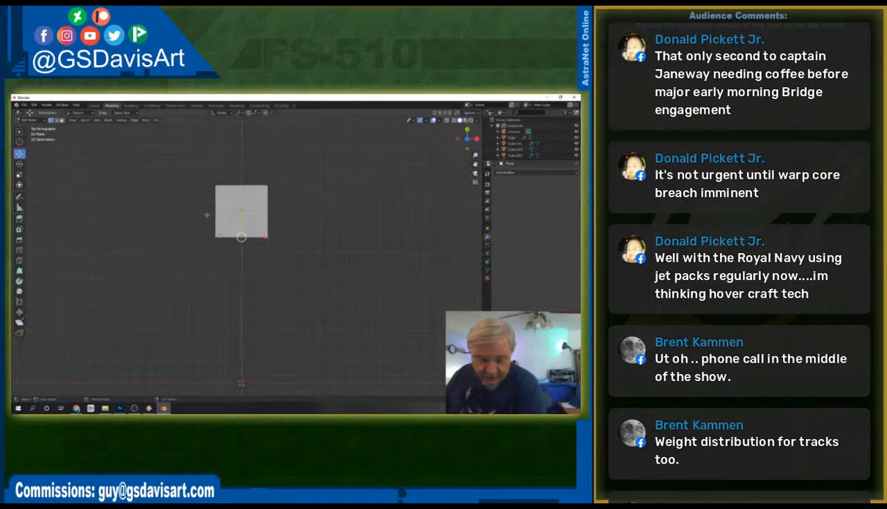
{"action": "key", "text": "g"}
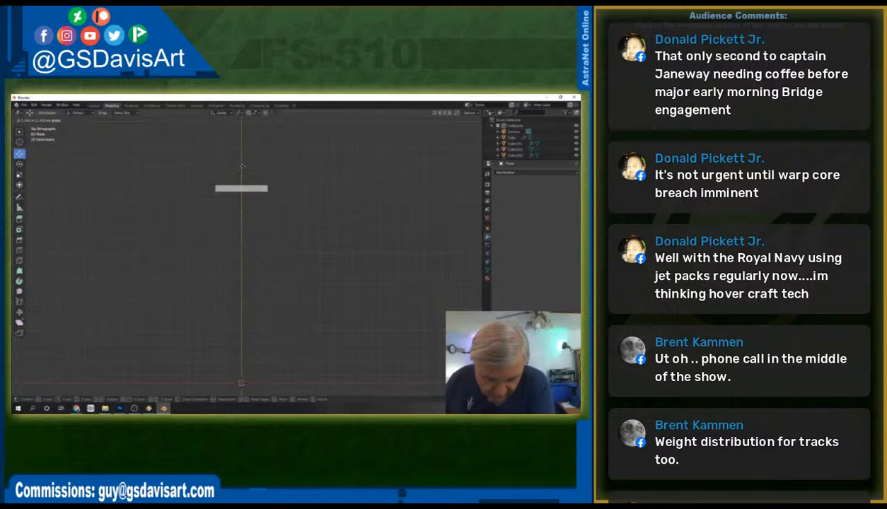
{"action": "left_click", "coordinate": [266, 196]}
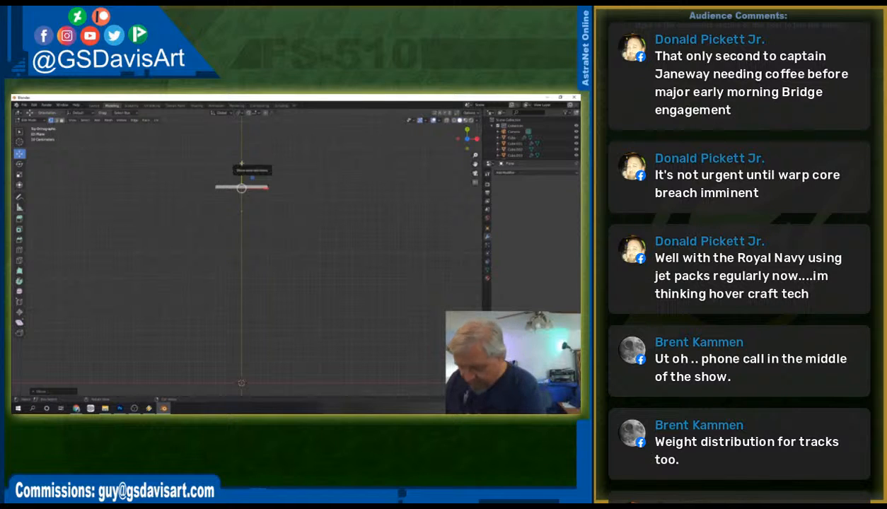
Try a Mirror modifier on the strip while shifting its negative X end, undo the shift and remove the modifier.
{"action": "left_click", "coordinate": [503, 172]}
{"action": "left_click", "coordinate": [464, 232]}
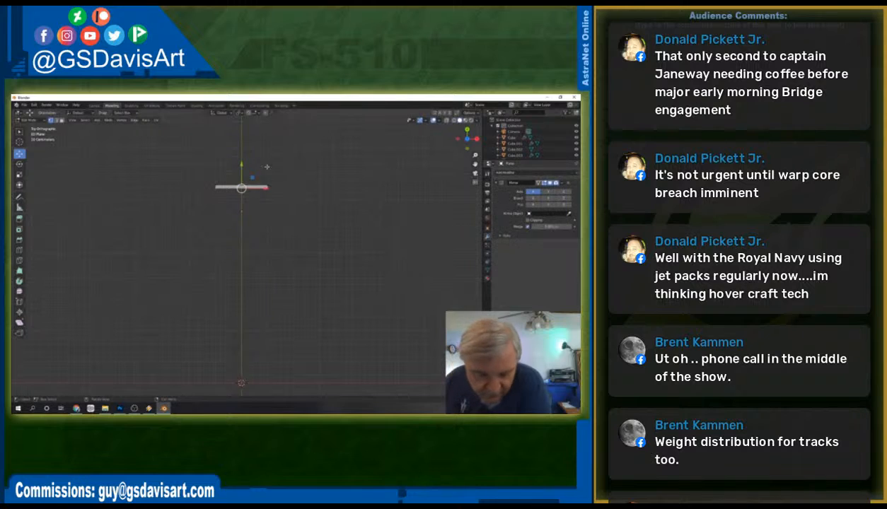
{"action": "left_click", "coordinate": [268, 188]}
{"action": "left_click_drag", "start_coordinate": [191, 168], "coordinate": [217, 190]}
{"action": "key", "text": "g"}
{"action": "key", "text": "x"}
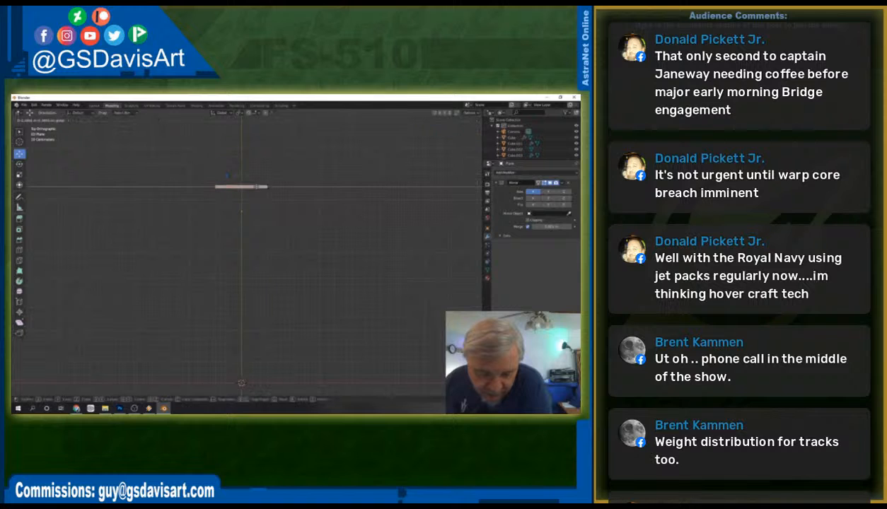
{"action": "left_click", "coordinate": [283, 203]}
{"action": "left_click", "coordinate": [296, 212]}
{"action": "key", "text": "ctrl+z"}
{"action": "key", "text": "ctrl+z"}
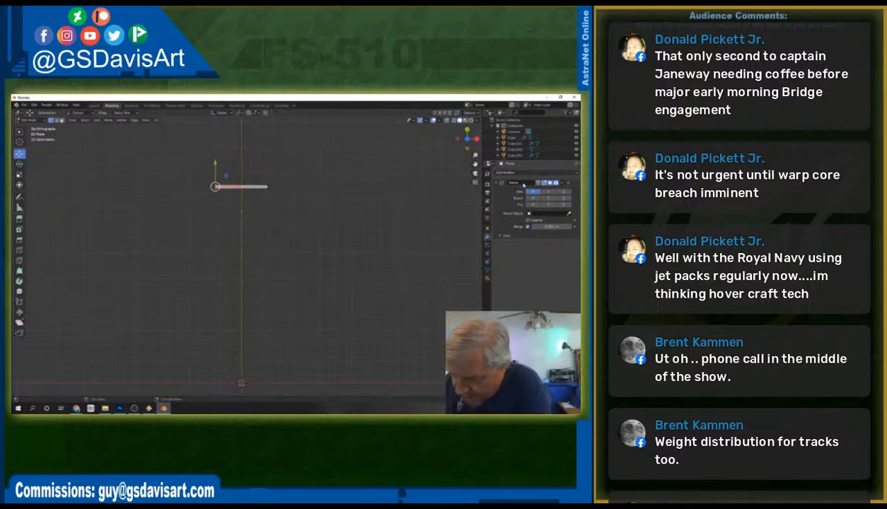
{"action": "left_click", "coordinate": [566, 182]}
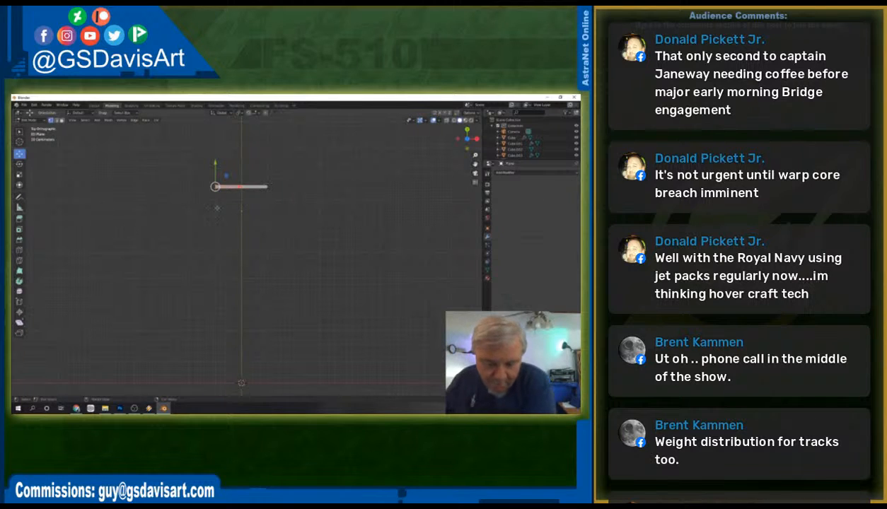
Shorten the strip to its positive X half by moving the other end to the centre line, and add a Mirror modifier across X.
{"action": "key", "text": "g"}
{"action": "key", "text": "x"}
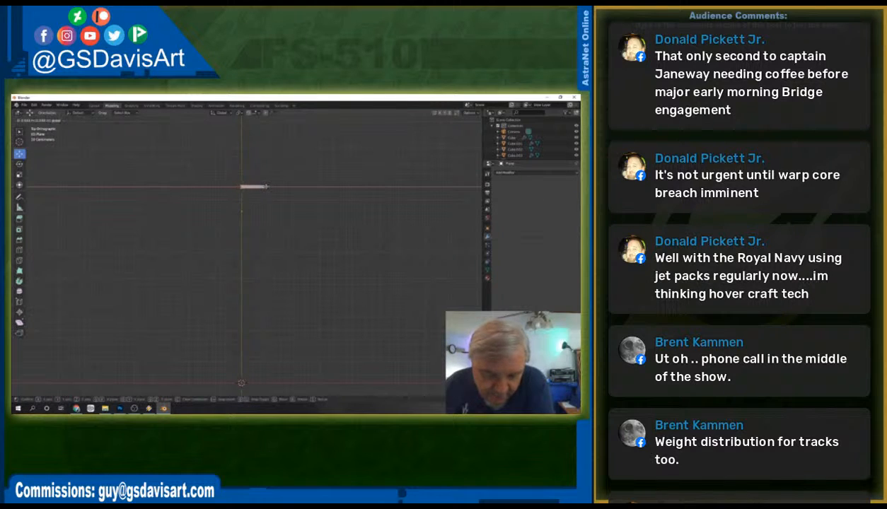
{"action": "left_click", "coordinate": [267, 186]}
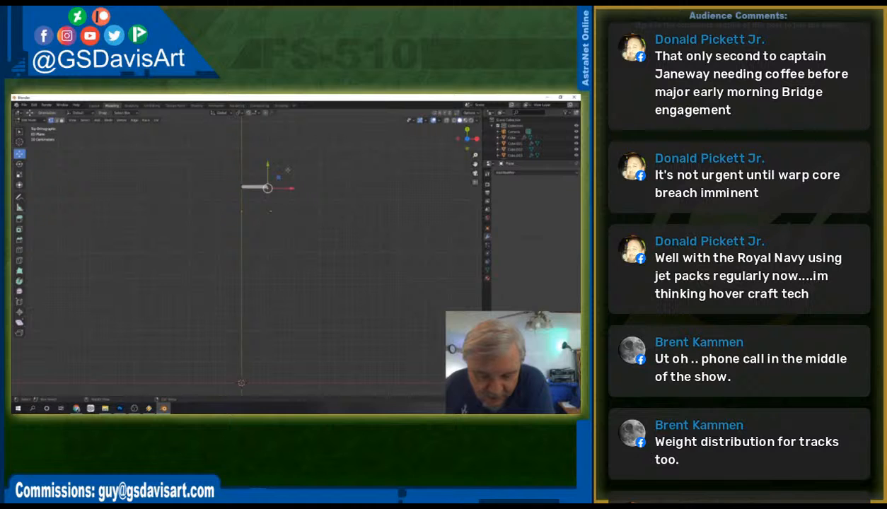
{"action": "left_click_drag", "start_coordinate": [218, 170], "coordinate": [303, 204]}
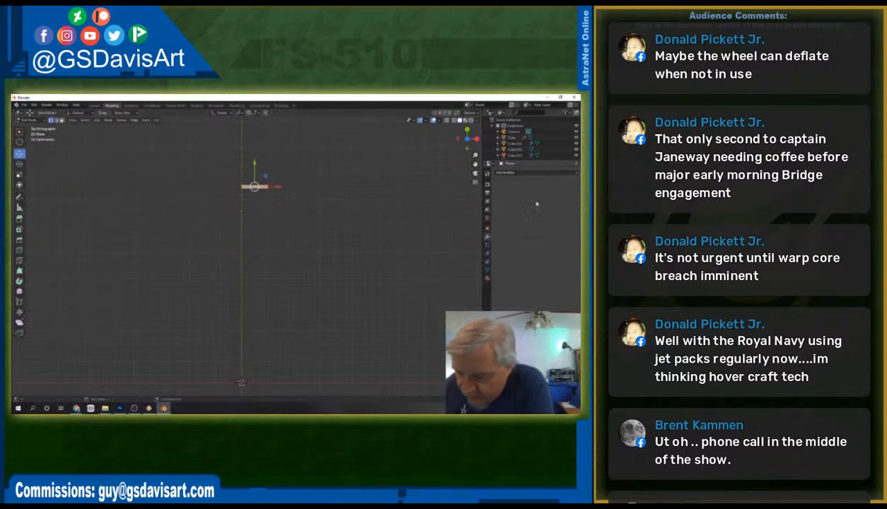
{"action": "left_click", "coordinate": [504, 172]}
{"action": "left_click", "coordinate": [459, 230]}
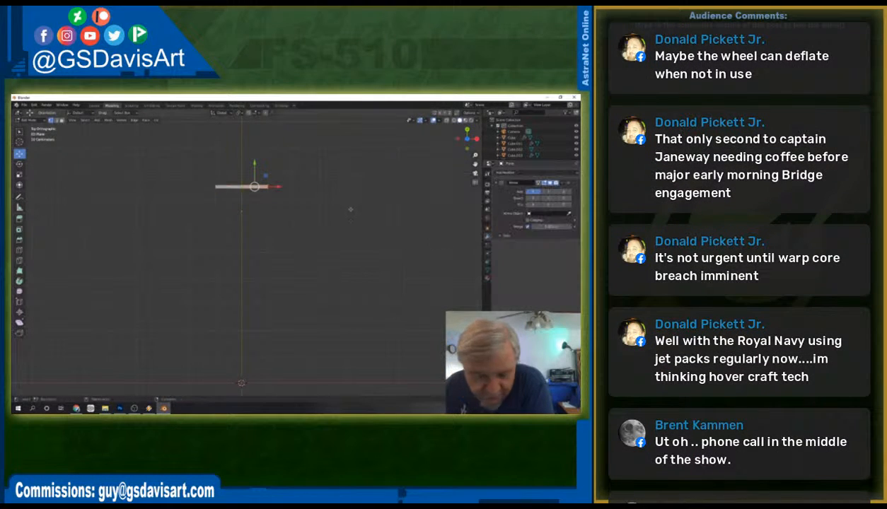
Move the strip's upper outer corner inward along X to taper the mirrored ends.
{"action": "key", "text": "g"}
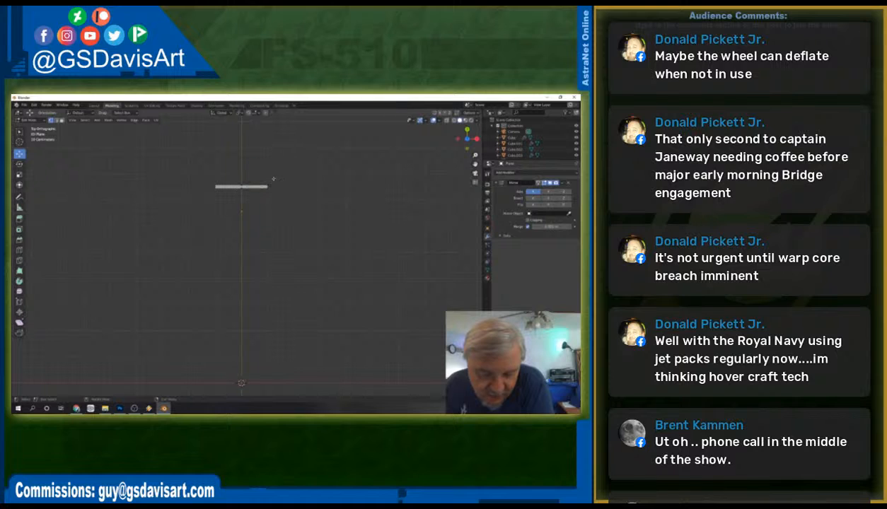
{"action": "left_click", "coordinate": [305, 167]}
{"action": "key", "text": "g"}
{"action": "key", "text": "x"}
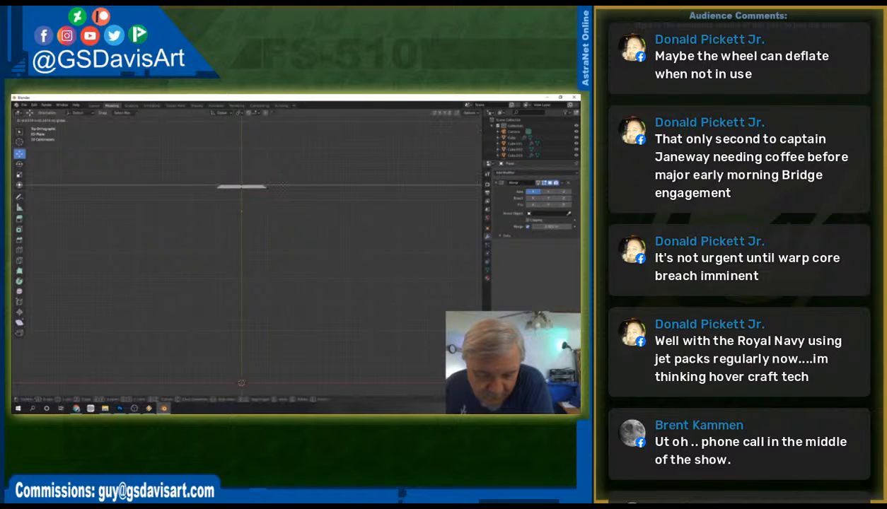
{"action": "left_click", "coordinate": [272, 184]}
Extrude the lower edge of the mirrored profile downward in several successive segments.
{"action": "left_click_drag", "start_coordinate": [230, 196], "coordinate": [247, 191]}
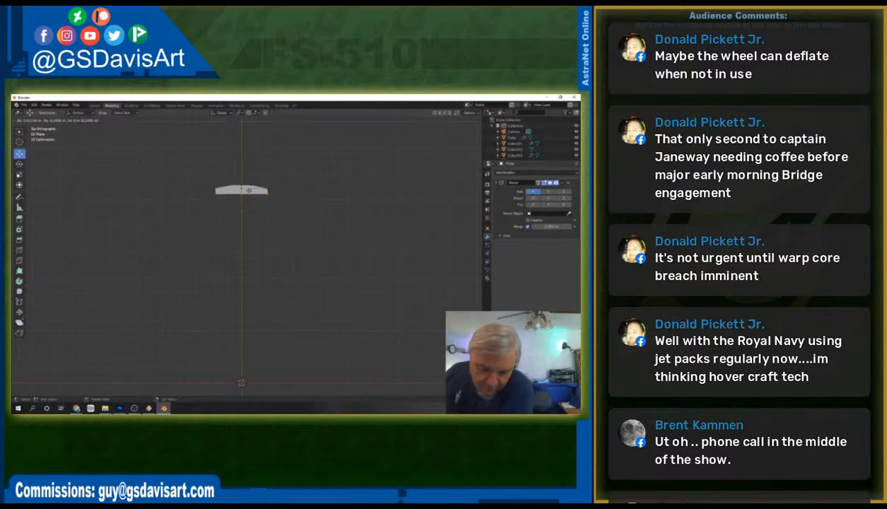
{"action": "left_click", "coordinate": [249, 191]}
{"action": "key", "text": "e"}
{"action": "left_click", "coordinate": [247, 197]}
{"action": "key", "text": "e"}
{"action": "left_click", "coordinate": [249, 213]}
{"action": "key", "text": "e"}
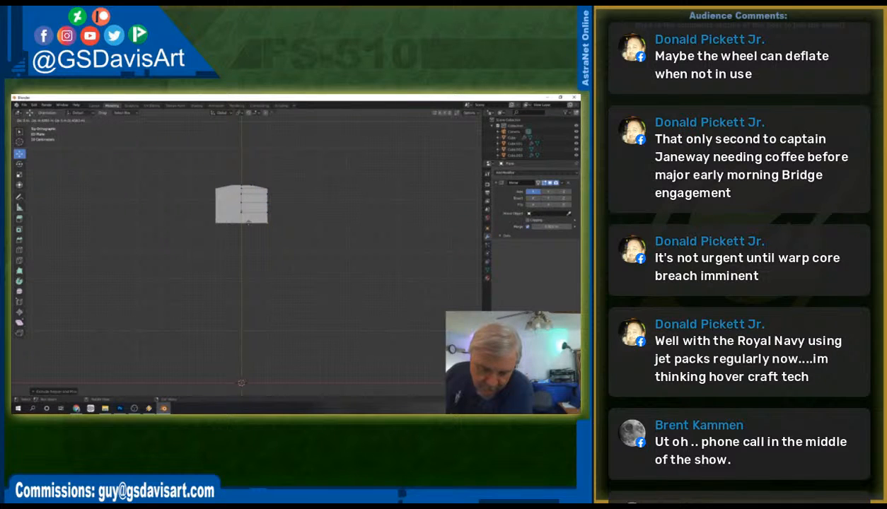
{"action": "left_click", "coordinate": [248, 222]}
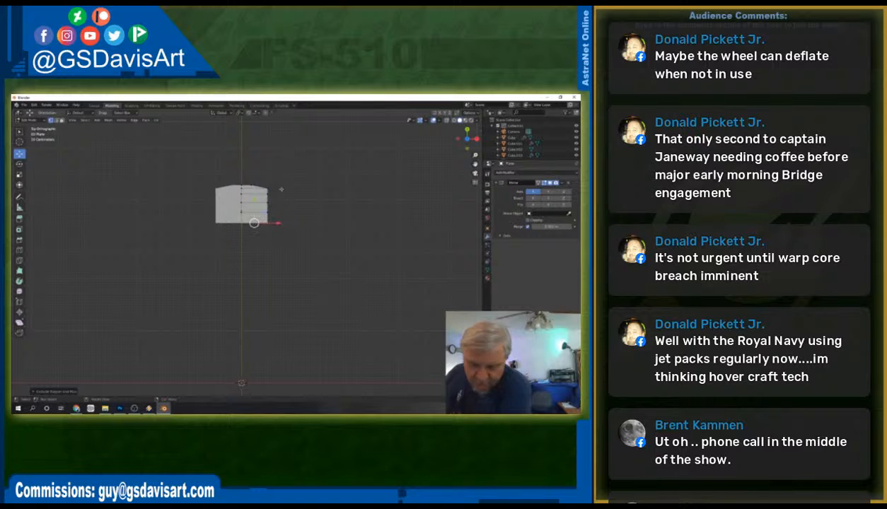
Undo the downward extrusions and try a single slightly flared extrusion of the profile's lower edge.
{"action": "key", "text": "ctrl+z"}
{"action": "key", "text": "ctrl+z"}
{"action": "key", "text": "ctrl+z"}
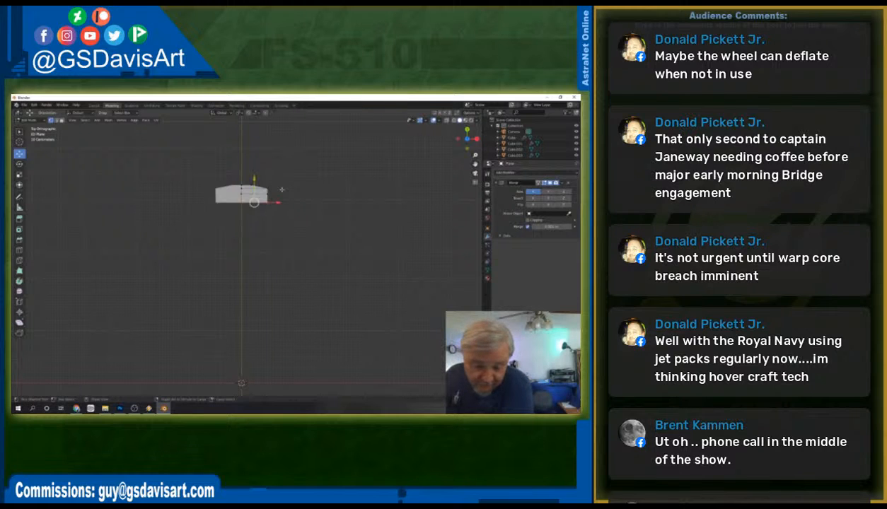
{"action": "key", "text": "ctrl+z"}
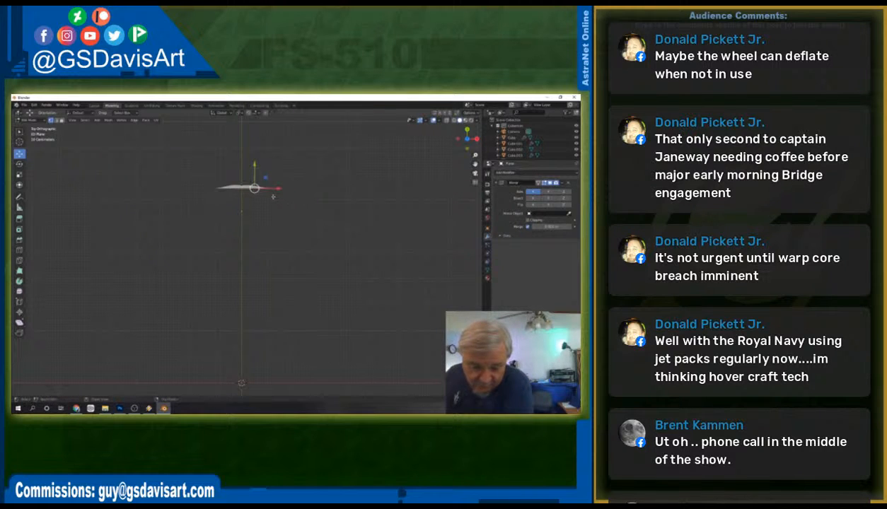
{"action": "key", "text": "e"}
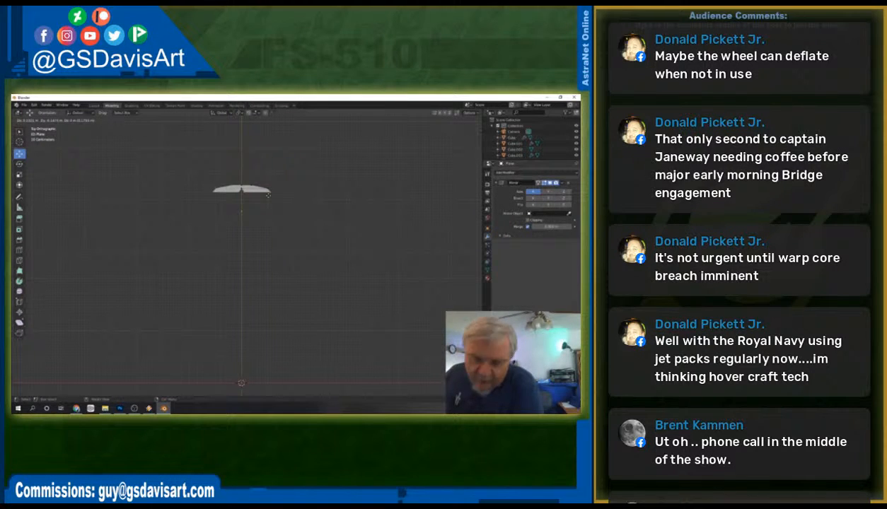
{"action": "left_click", "coordinate": [269, 196]}
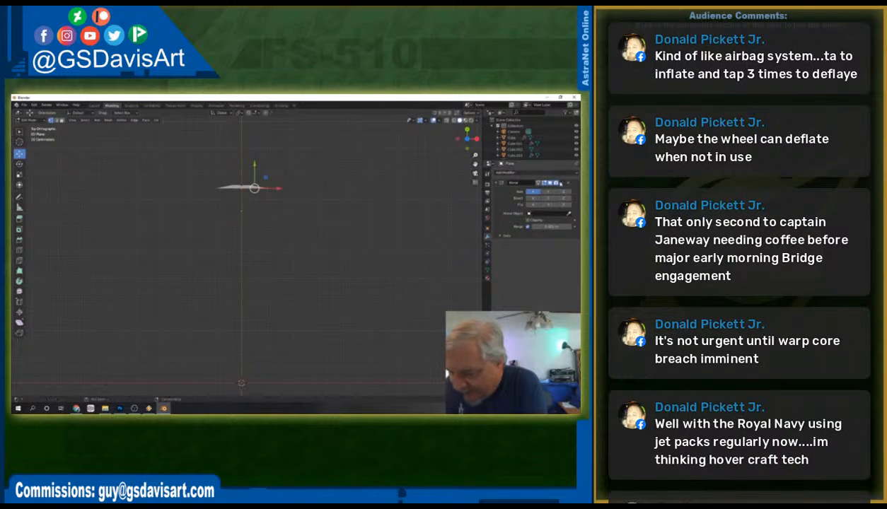
Remove the Mirror modifier and move the profile's centre-line vertices along X past the centre to the negative side.
{"action": "left_click", "coordinate": [564, 183]}
{"action": "left_click_drag", "start_coordinate": [233, 177], "coordinate": [245, 193]}
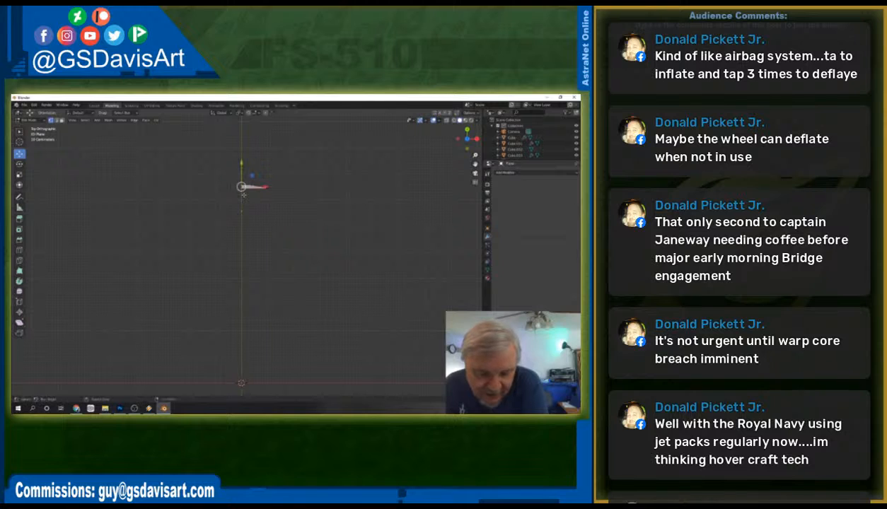
{"action": "key", "text": "g"}
{"action": "key", "text": "x"}
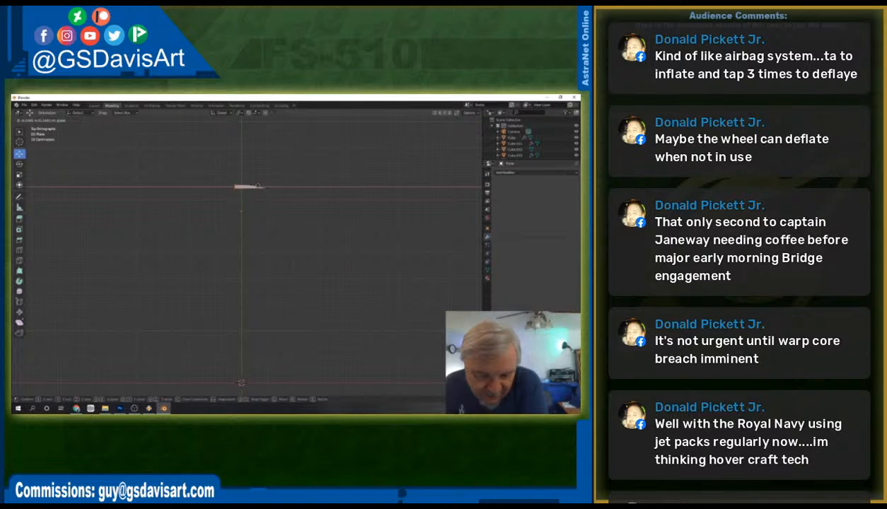
{"action": "left_click", "coordinate": [258, 185]}
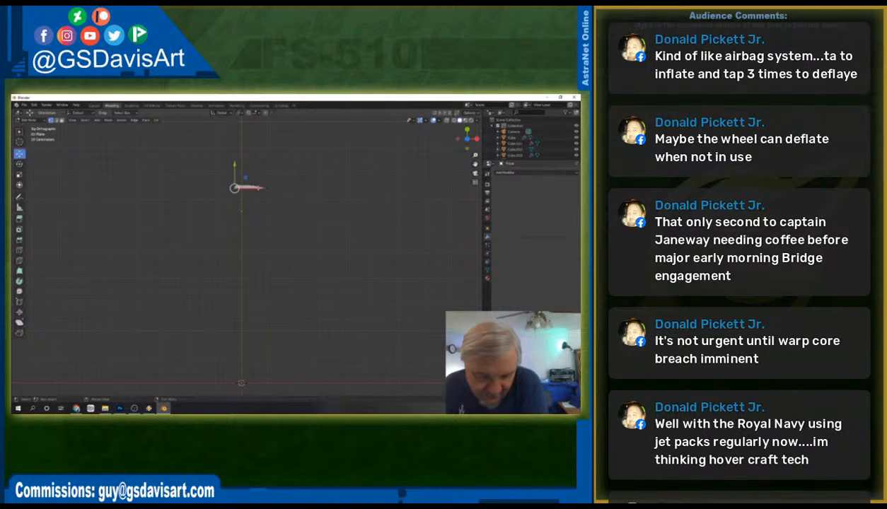
Shape the negative X end by moving the lower vertex outward along X and setting the upper vertex inward to match the opposite taper.
{"action": "key", "text": "g"}
{"action": "key", "text": "x"}
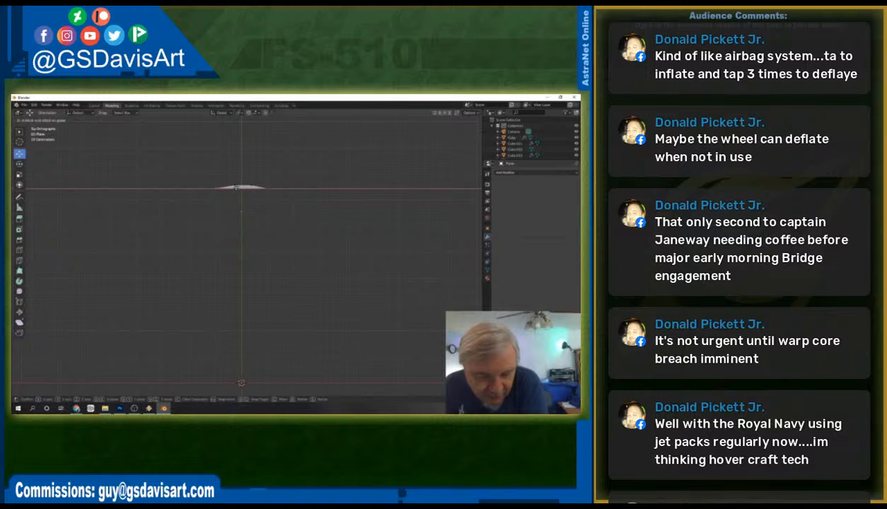
{"action": "left_click", "coordinate": [235, 187]}
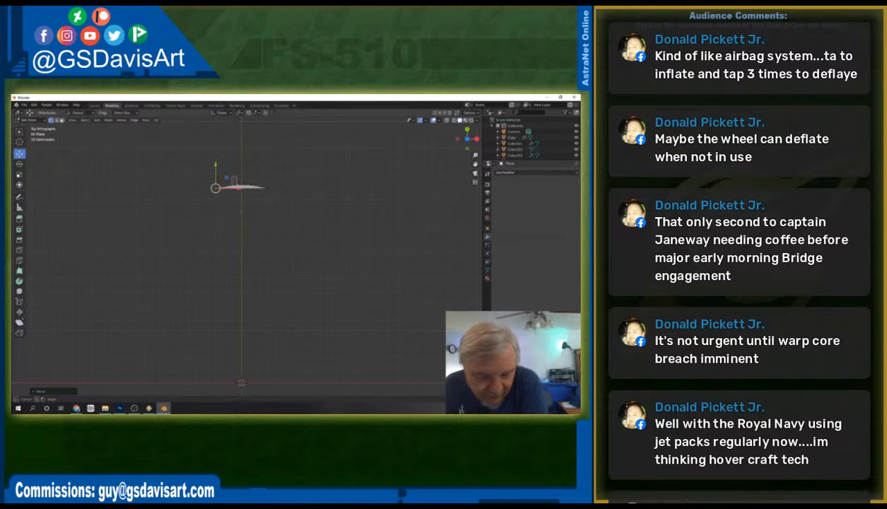
{"action": "key", "text": "g"}
{"action": "key", "text": "x"}
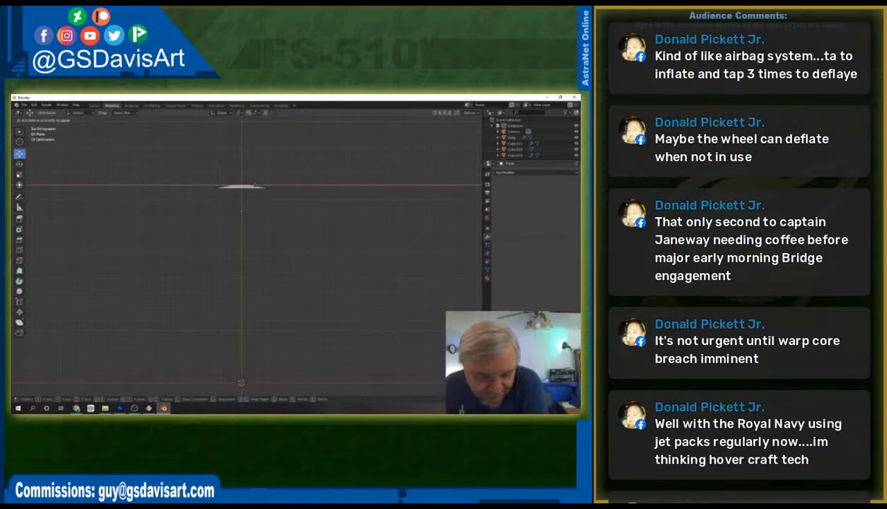
{"action": "left_click", "coordinate": [255, 185]}
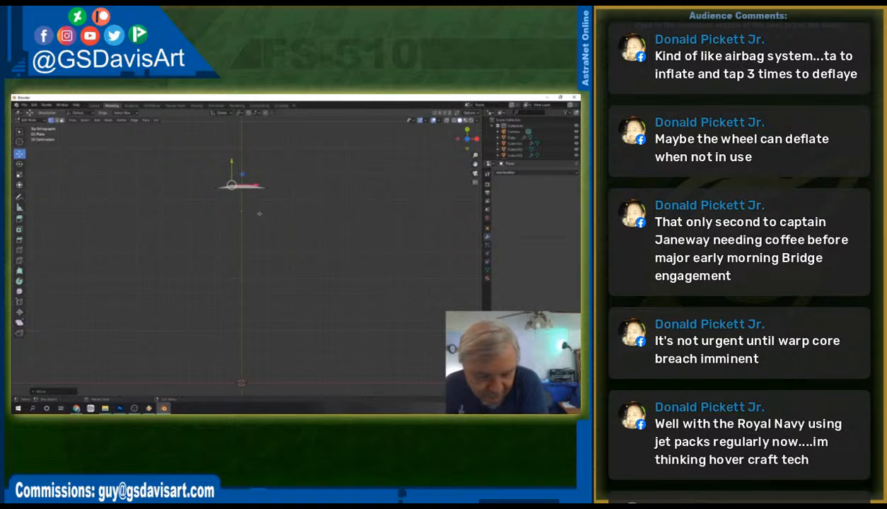
Extrude the profile's lower edge straight downward in five successive segments.
{"action": "left_click", "coordinate": [259, 214]}
{"action": "left_click_drag", "start_coordinate": [203, 205], "coordinate": [275, 187]}
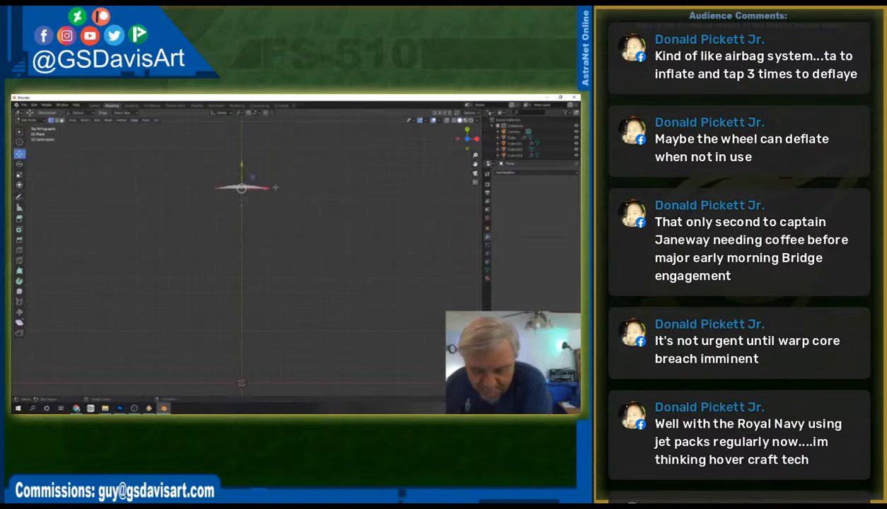
{"action": "key", "text": "e"}
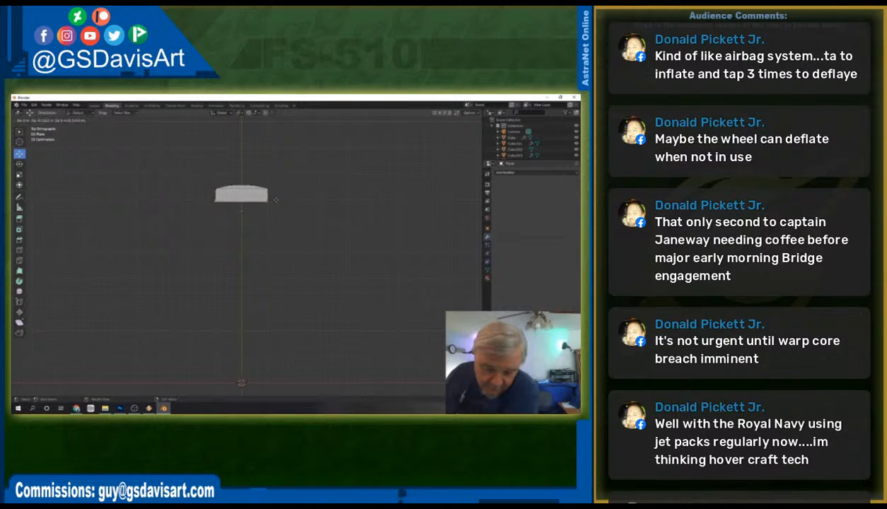
{"action": "left_click", "coordinate": [276, 200]}
{"action": "key", "text": "e"}
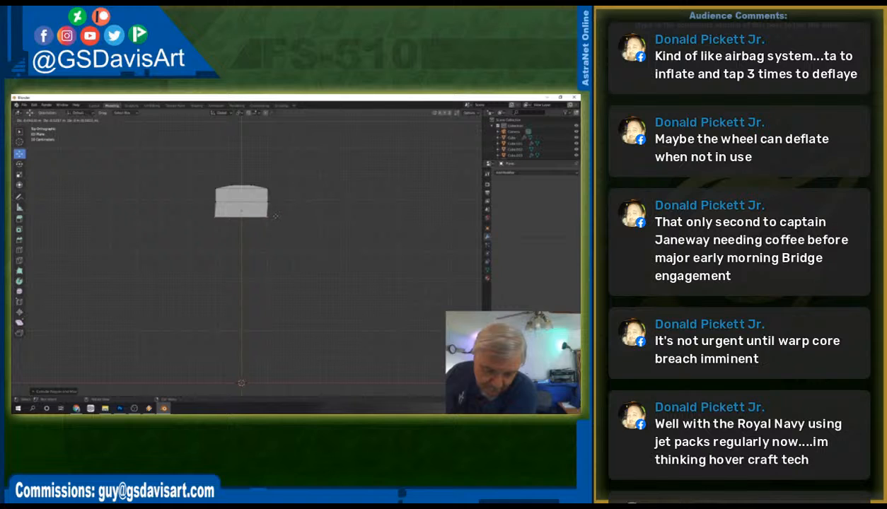
{"action": "left_click", "coordinate": [276, 217]}
{"action": "key", "text": "e"}
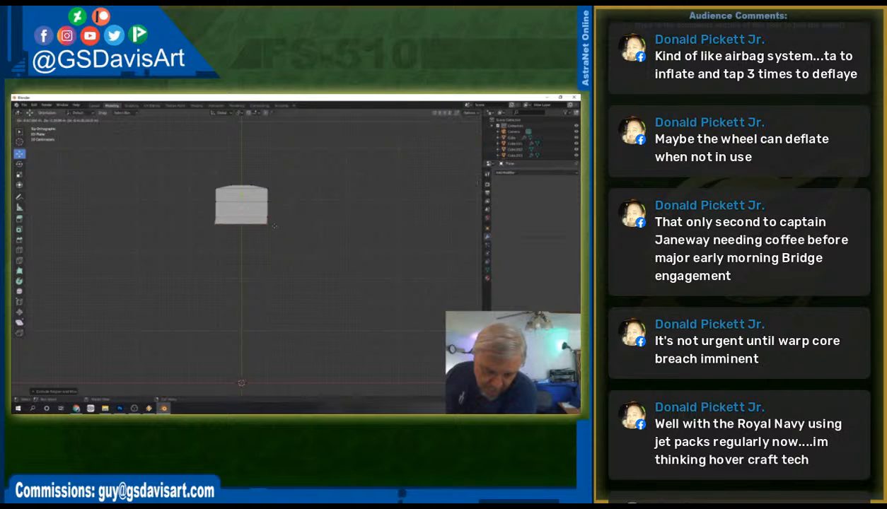
{"action": "left_click", "coordinate": [277, 236]}
{"action": "key", "text": "e"}
{"action": "left_click", "coordinate": [274, 259]}
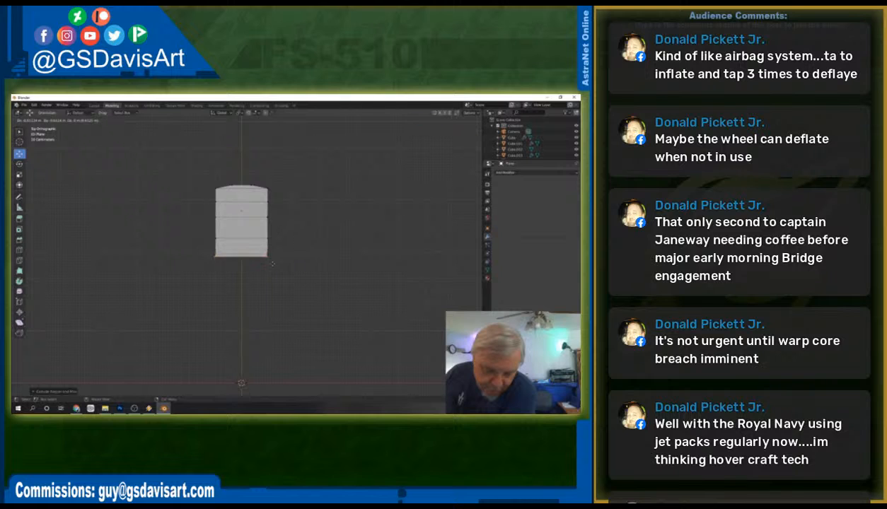
{"action": "key", "text": "e"}
{"action": "left_click", "coordinate": [275, 270]}
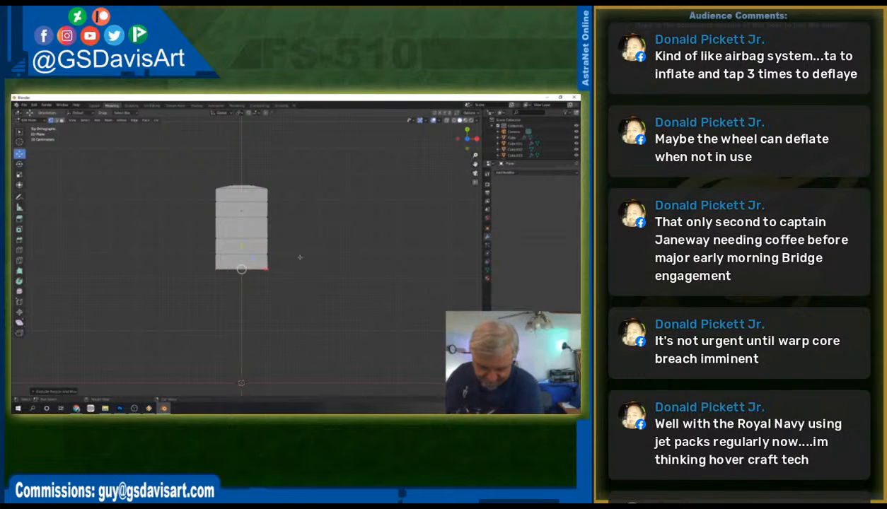
Move the intermediate vertices on the profile's positive X side outward along X to form a bulging sidewall.
{"action": "left_click", "coordinate": [272, 201]}
{"action": "left_click_drag", "start_coordinate": [293, 202], "coordinate": [294, 254]}
{"action": "left_click", "coordinate": [268, 254]}
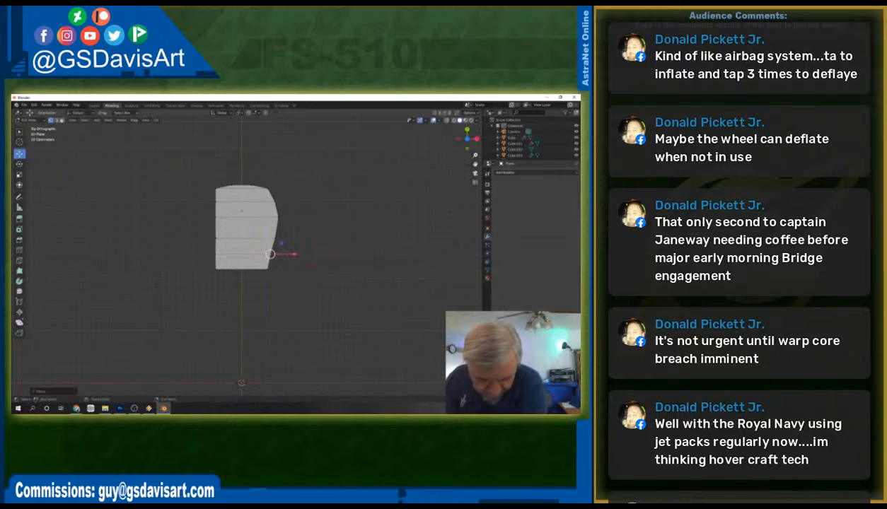
Move the matching vertices on the negative X side outward so that sidewall bulges like the opposite one.
{"action": "left_click", "coordinate": [215, 217]}
{"action": "left_click_drag", "start_coordinate": [215, 217], "coordinate": [234, 253]}
{"action": "left_click", "coordinate": [205, 217]}
{"action": "left_click", "coordinate": [215, 239]}
{"action": "left_click", "coordinate": [215, 254]}
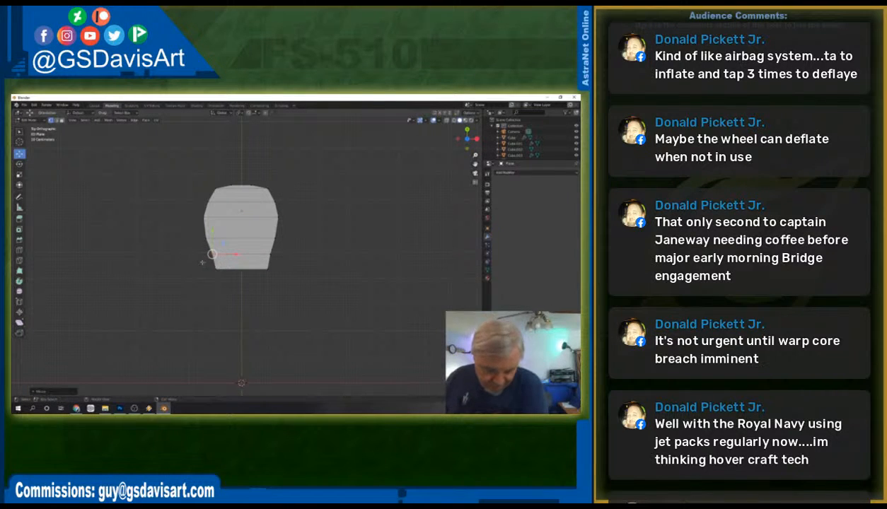
Raise the two vertex rows below the profile's widest row along Y, and nudge the widest row up slightly.
{"action": "left_click", "coordinate": [278, 251], "text": "shift"}
{"action": "left_click_drag", "start_coordinate": [241, 231], "coordinate": [294, 257]}
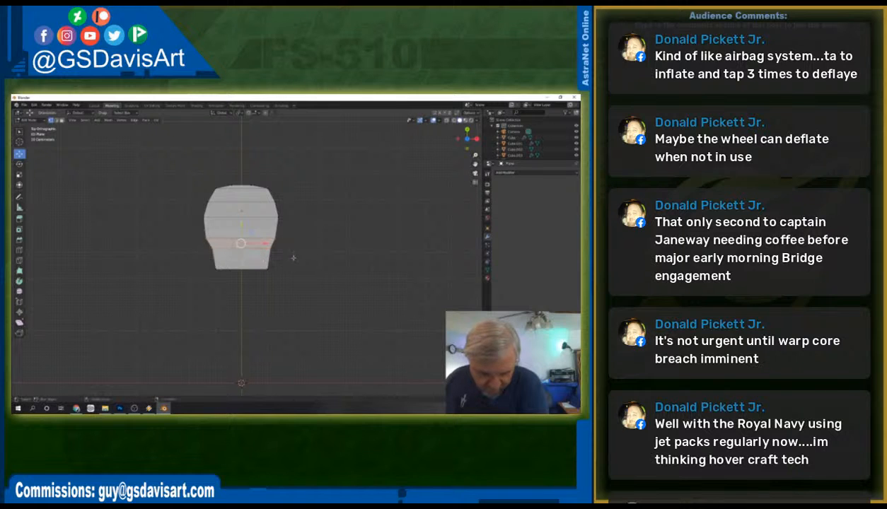
{"action": "key", "text": "g"}
{"action": "key", "text": "y"}
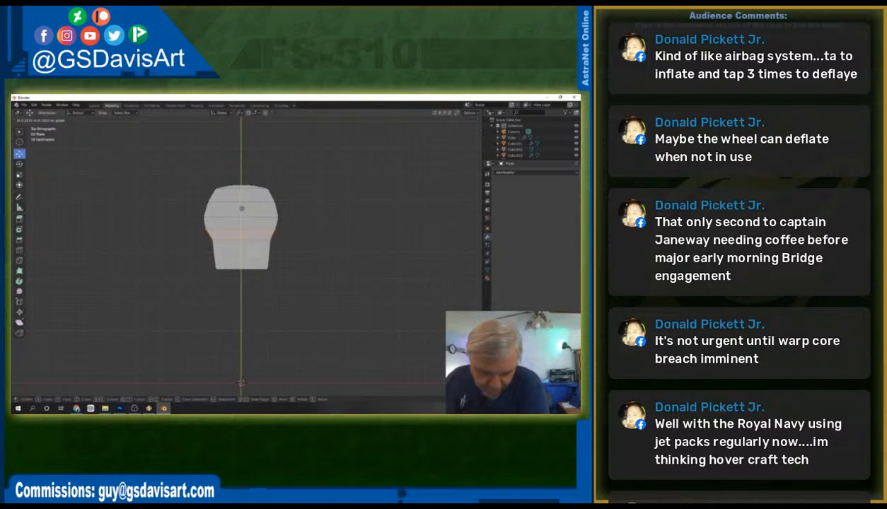
{"action": "left_click_drag", "start_coordinate": [242, 208], "coordinate": [287, 226]}
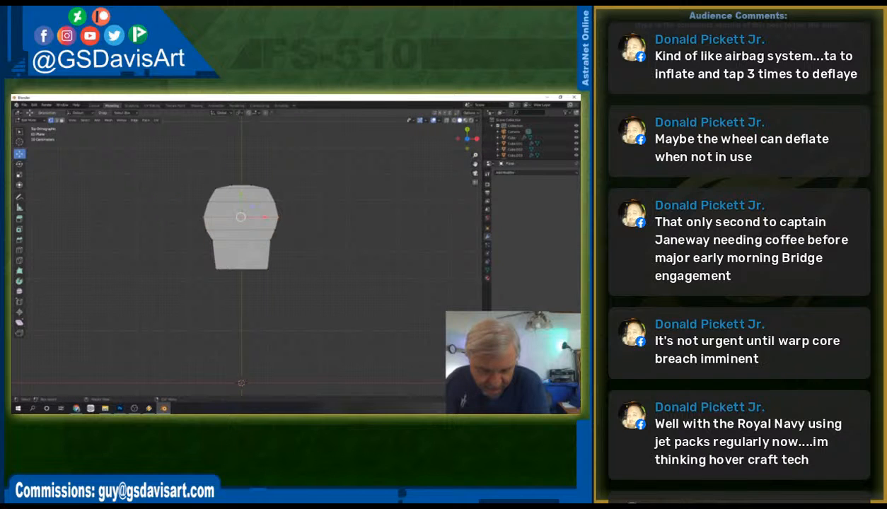
{"action": "key", "text": "g"}
{"action": "key", "text": "y"}
{"action": "left_click", "coordinate": [347, 300]}
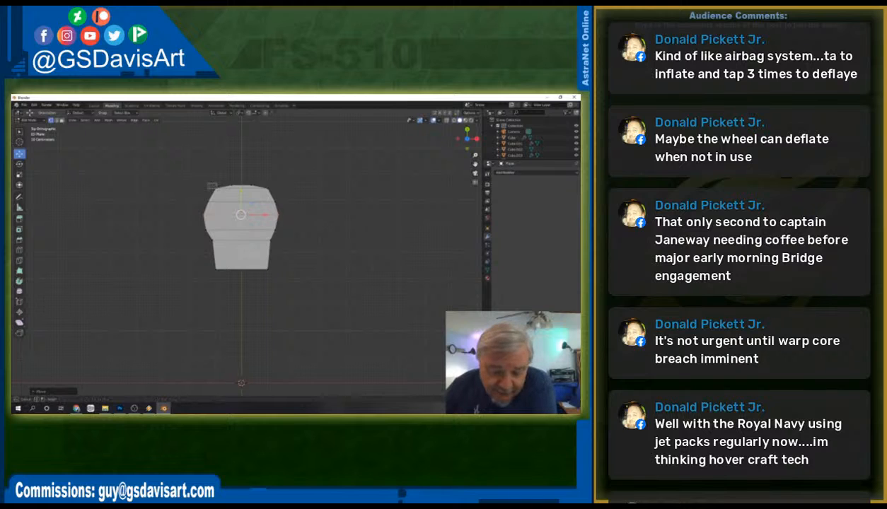
Move the two upper shoulder vertices inward along X to round the top of the profile.
{"action": "left_click", "coordinate": [209, 187]}
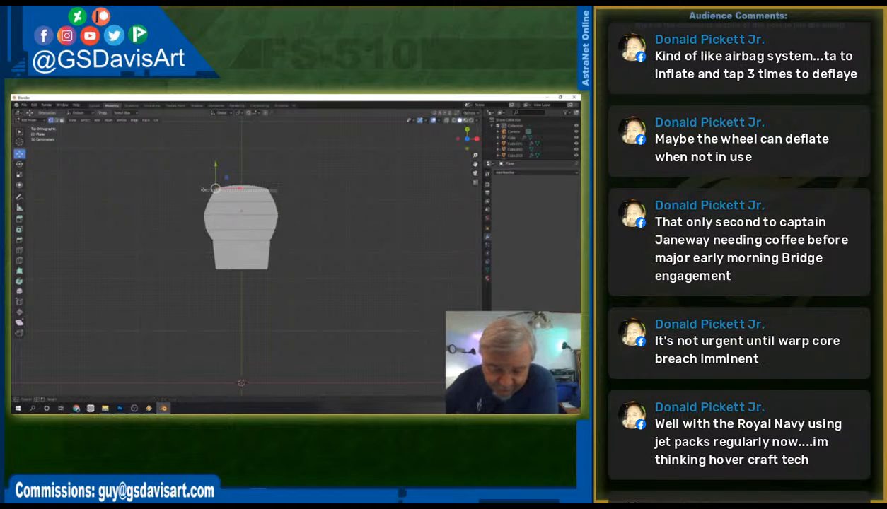
{"action": "left_click_drag", "start_coordinate": [193, 189], "coordinate": [192, 186]}
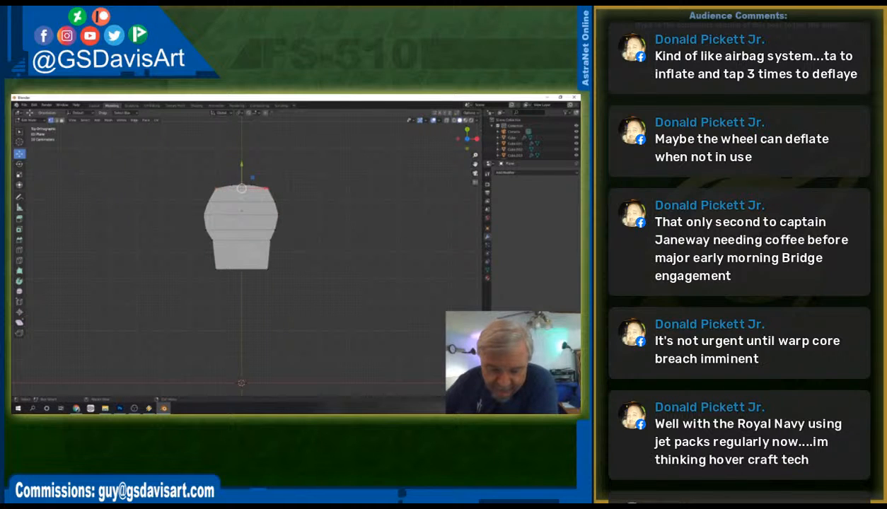
{"action": "key", "text": "g"}
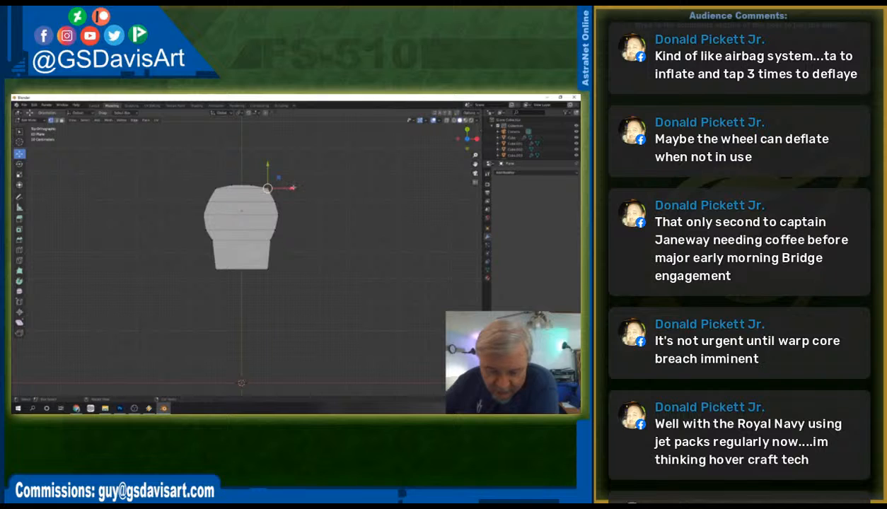
{"action": "key", "text": "x"}
{"action": "left_click_drag", "start_coordinate": [285, 188], "coordinate": [285, 188]}
{"action": "left_click_drag", "start_coordinate": [207, 183], "coordinate": [248, 189]}
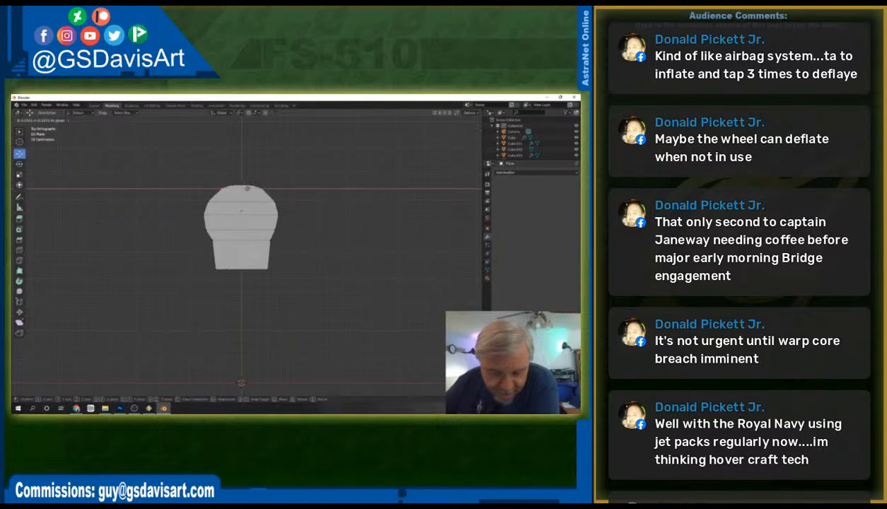
{"action": "left_click", "coordinate": [246, 189]}
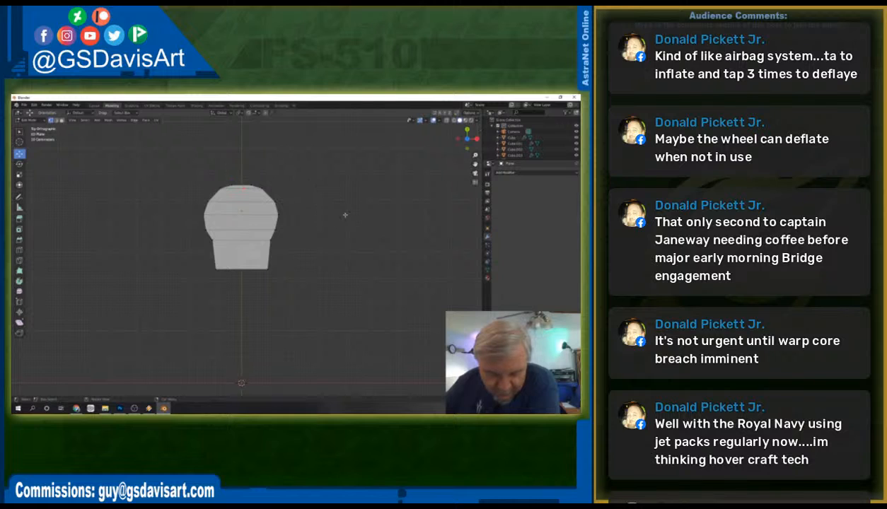
Pull the widest row's end vertices slightly inward along X on both sides of the profile.
{"action": "mouse_move", "coordinate": [289, 222]}
{"action": "left_mouse_down"}
{"action": "mouse_move", "coordinate": [273, 207]}
{"action": "mouse_move", "coordinate": [300, 214]}
{"action": "left_mouse_up"}
{"action": "left_click", "coordinate": [300, 214]}
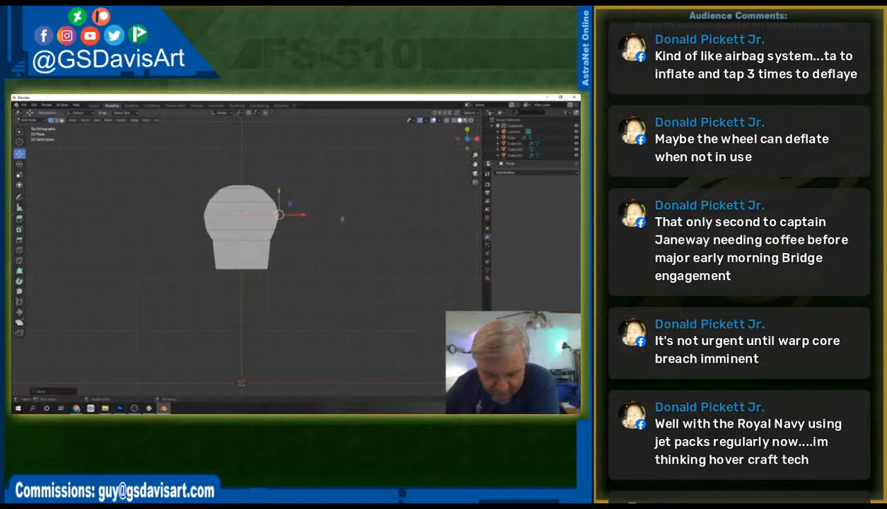
{"action": "left_click_drag", "start_coordinate": [299, 202], "coordinate": [299, 214]}
{"action": "left_click", "coordinate": [203, 214]}
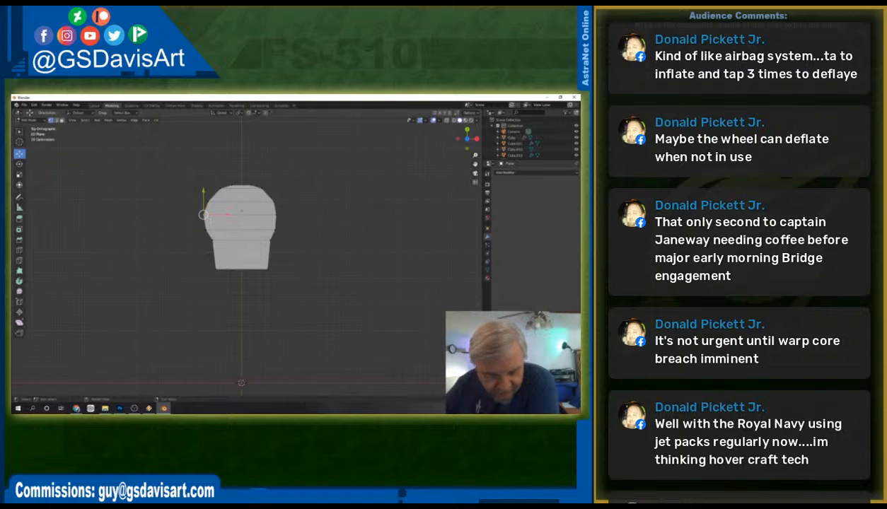
{"action": "left_click_drag", "start_coordinate": [227, 214], "coordinate": [228, 214]}
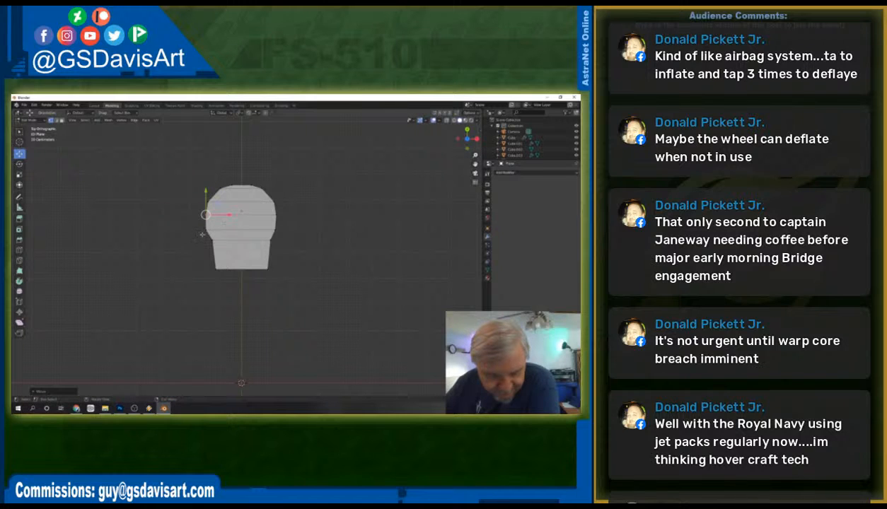
On the negative X side, adjust the vertex below the widest row along X and move the neck vertices inward.
{"action": "key", "text": "g"}
{"action": "key", "text": "x"}
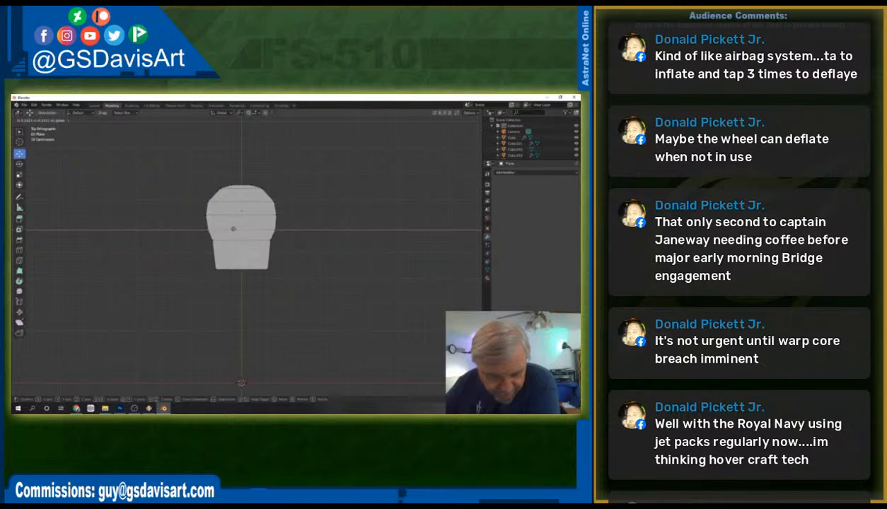
{"action": "key", "text": "Return"}
{"action": "left_click_drag", "start_coordinate": [207, 230], "coordinate": [222, 281]}
{"action": "key", "text": "g"}
{"action": "key", "text": "x"}
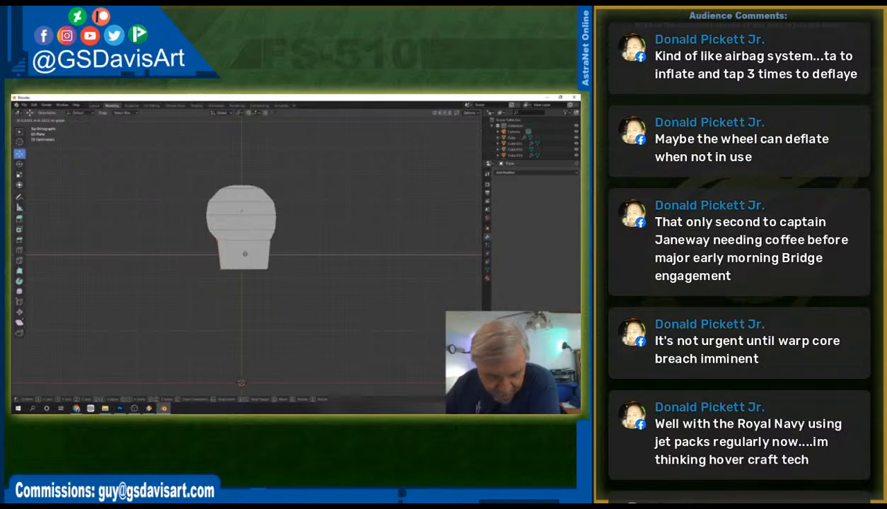
{"action": "key", "text": "Return"}
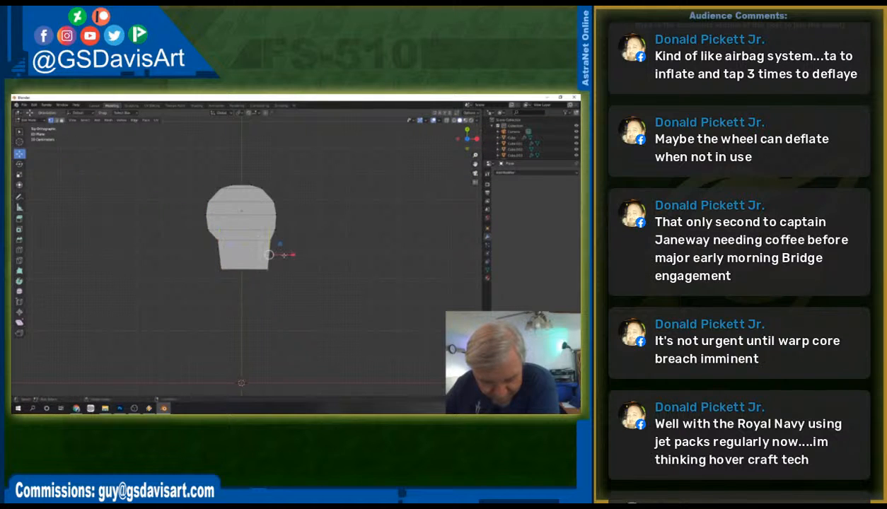
On the positive X side, move the neck vertices inward along X and adjust the vertex below the widest row to match.
{"action": "key", "text": "g"}
{"action": "key", "text": "x"}
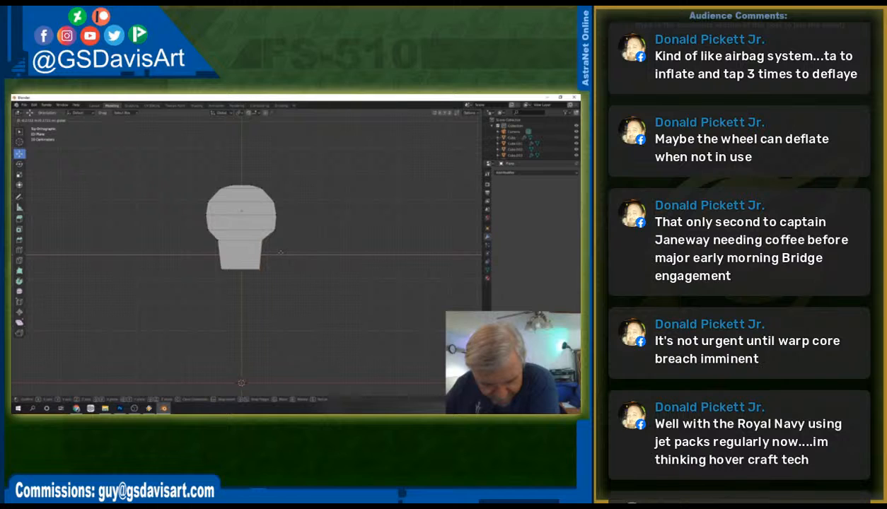
{"action": "key", "text": "Return"}
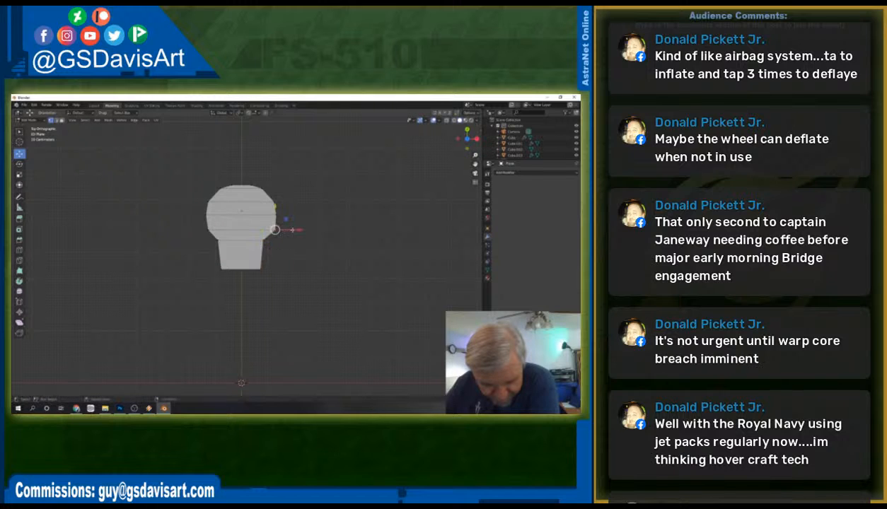
{"action": "key", "text": "g"}
{"action": "key", "text": "x"}
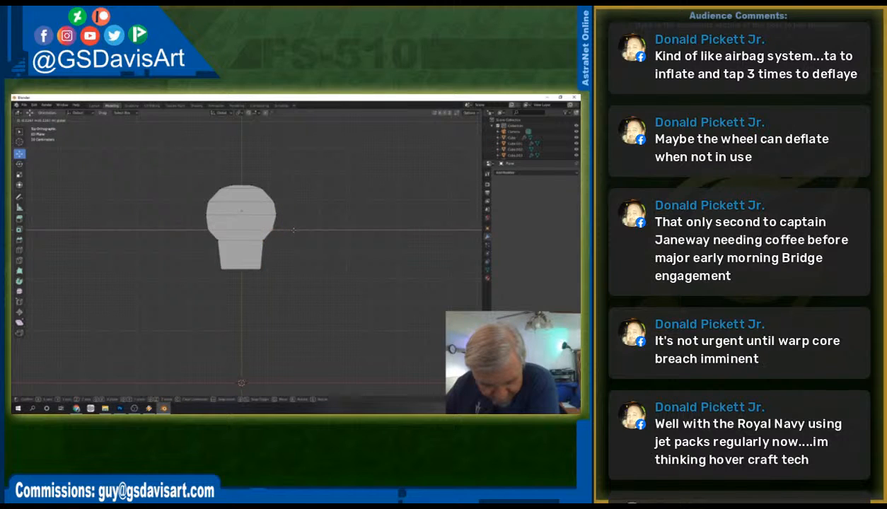
{"action": "key", "text": "Return"}
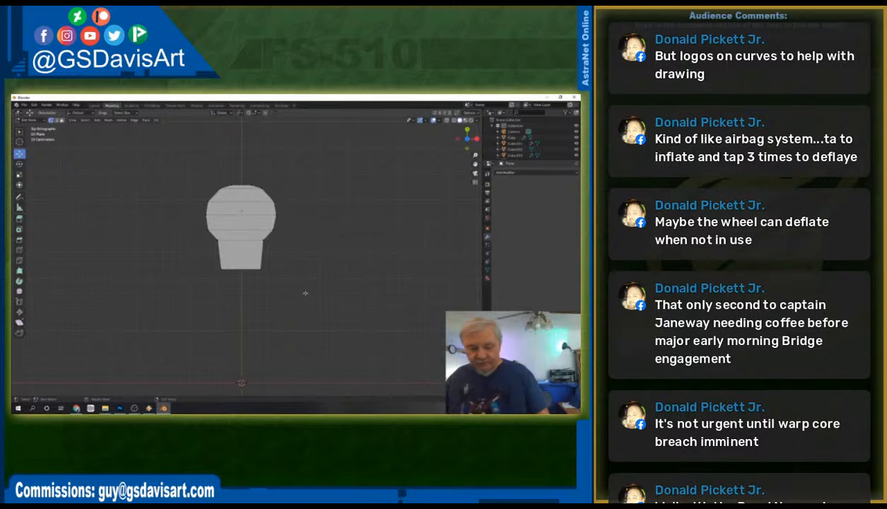
Return to Object Mode and add a Screw modifier to the tire profile.
{"action": "scroll", "coordinate": [292, 280], "scroll_direction": "down", "scroll_amount": 5}
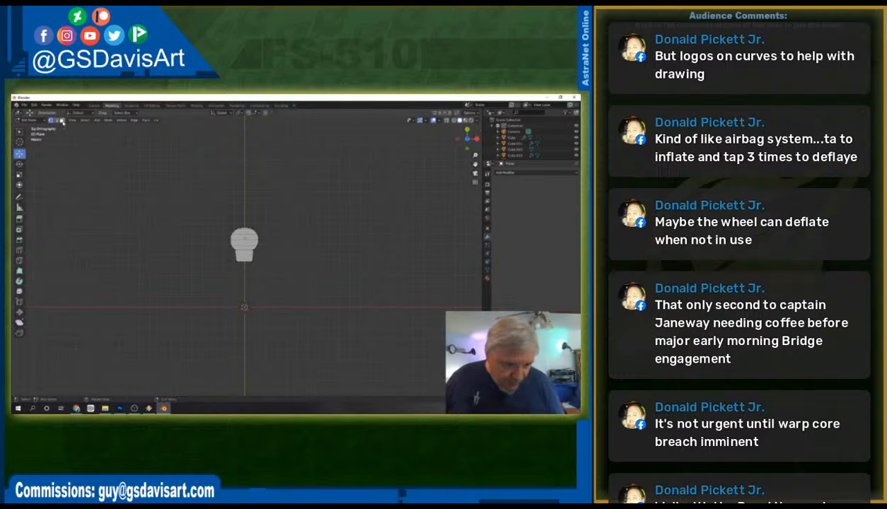
{"action": "left_click", "coordinate": [32, 119]}
{"action": "left_click", "coordinate": [32, 125]}
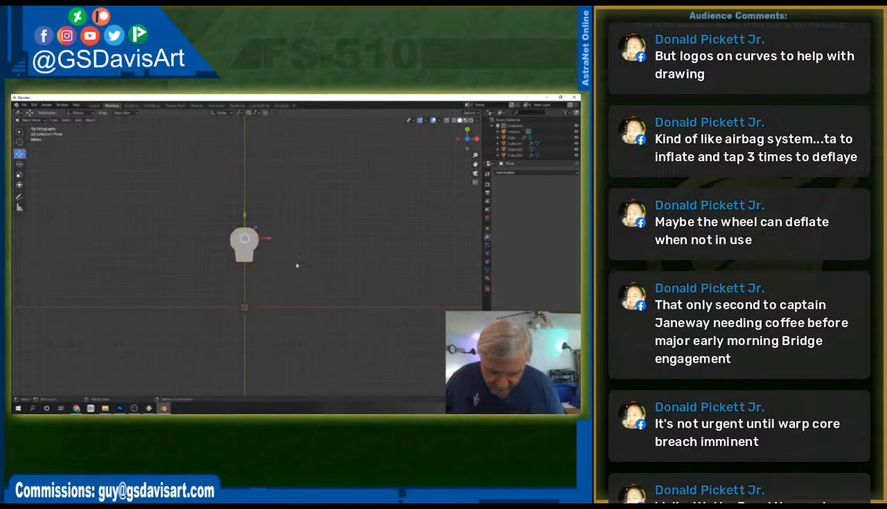
{"action": "left_click", "coordinate": [522, 173]}
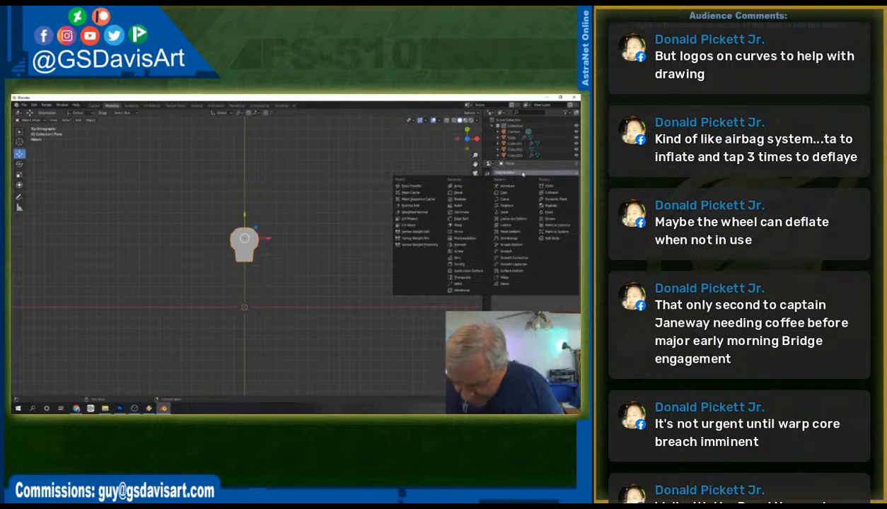
{"action": "left_click", "coordinate": [461, 253]}
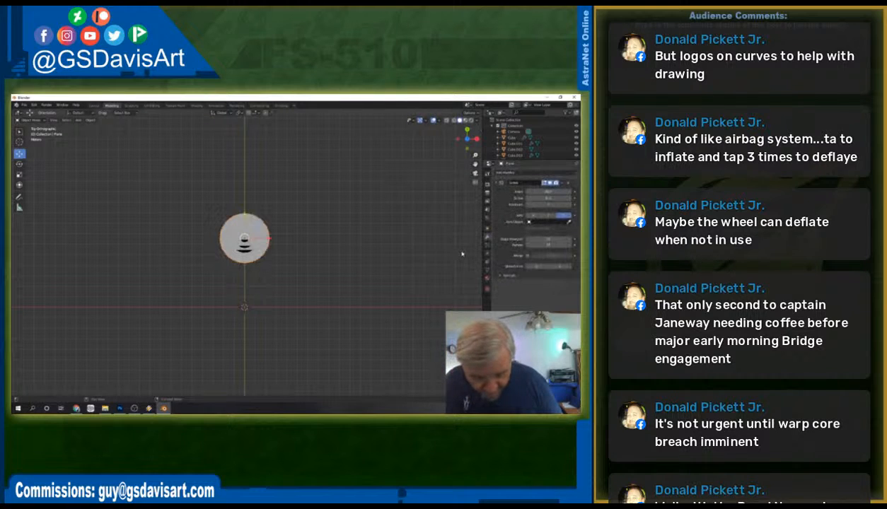
Try the Screw modifier's Y, X and Z axes on the tire profile, checking the revolved shape in perspective.
{"action": "left_click", "coordinate": [545, 215]}
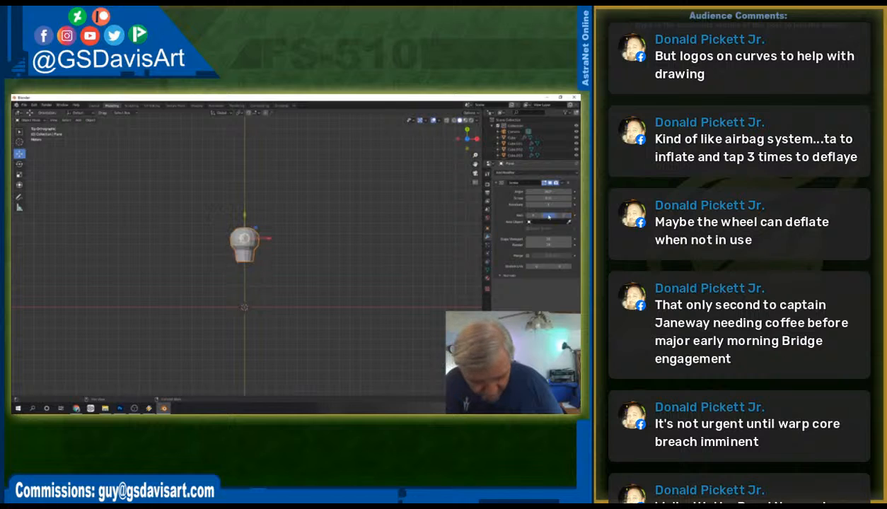
{"action": "left_click", "coordinate": [532, 216]}
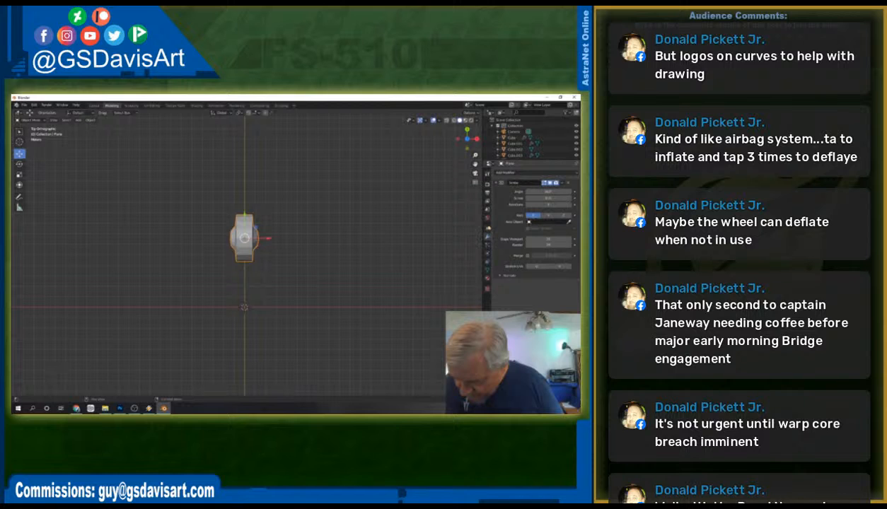
{"action": "middle_click_drag", "start_coordinate": [438, 255], "coordinate": [386, 205]}
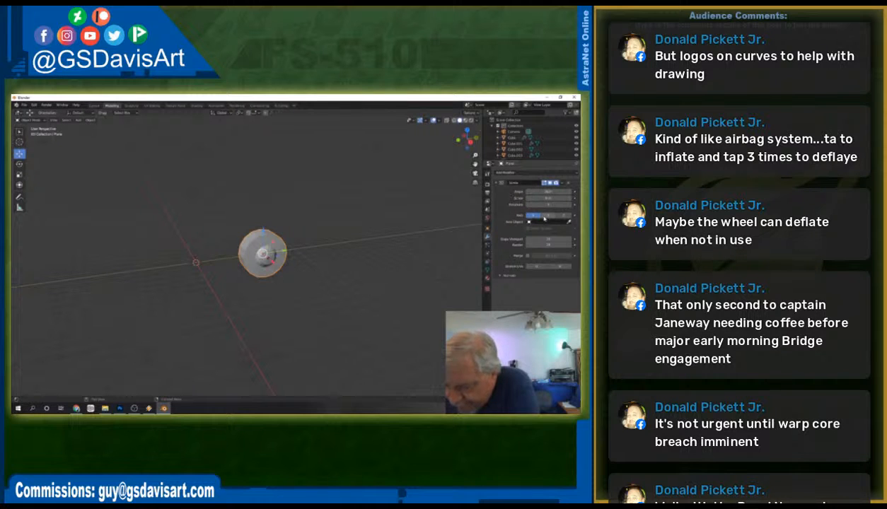
{"action": "left_click", "coordinate": [545, 216]}
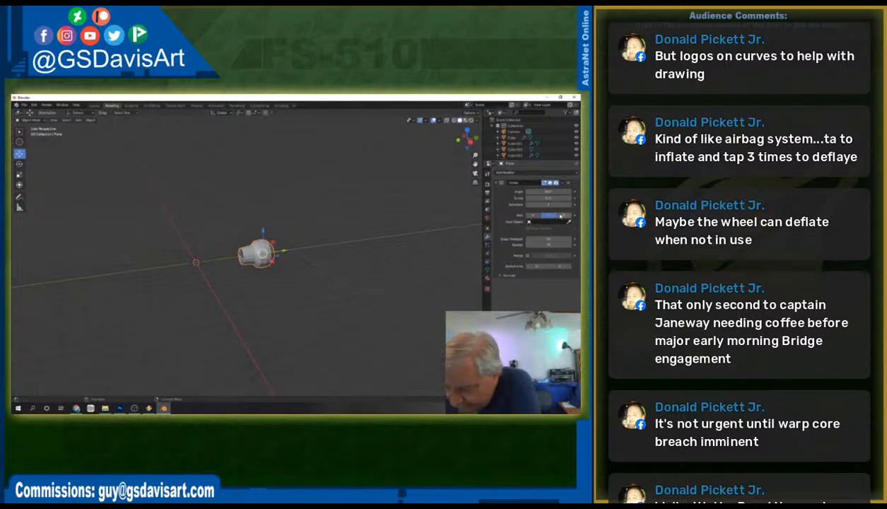
{"action": "left_click", "coordinate": [560, 216]}
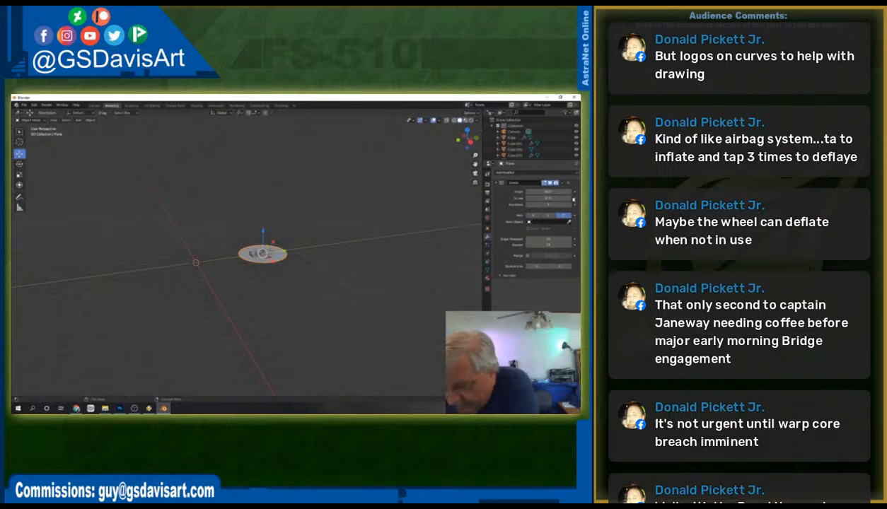
Try higher Screw offset and iteration values, undo both changes, and set the modifier's axis back to X.
{"action": "left_click_drag", "start_coordinate": [549, 199], "coordinate": [584, 199]}
{"action": "key", "text": "ctrl+z"}
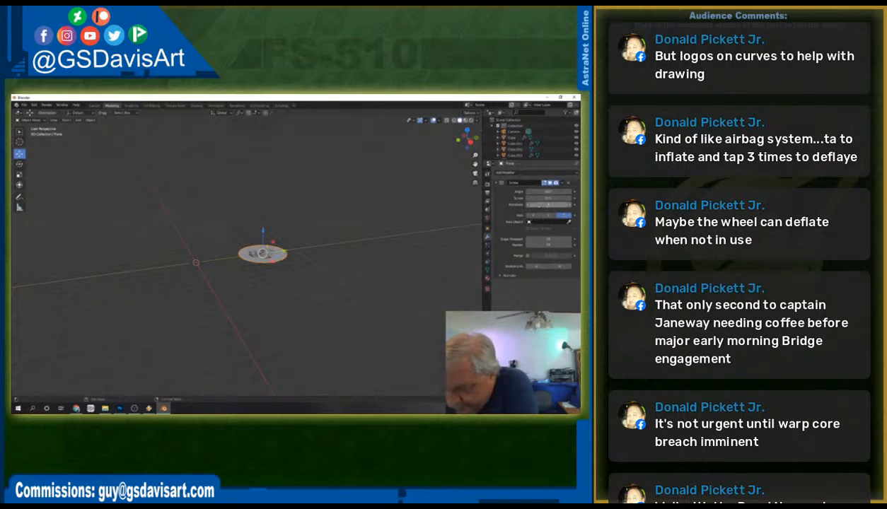
{"action": "left_click_drag", "start_coordinate": [549, 205], "coordinate": [566, 205]}
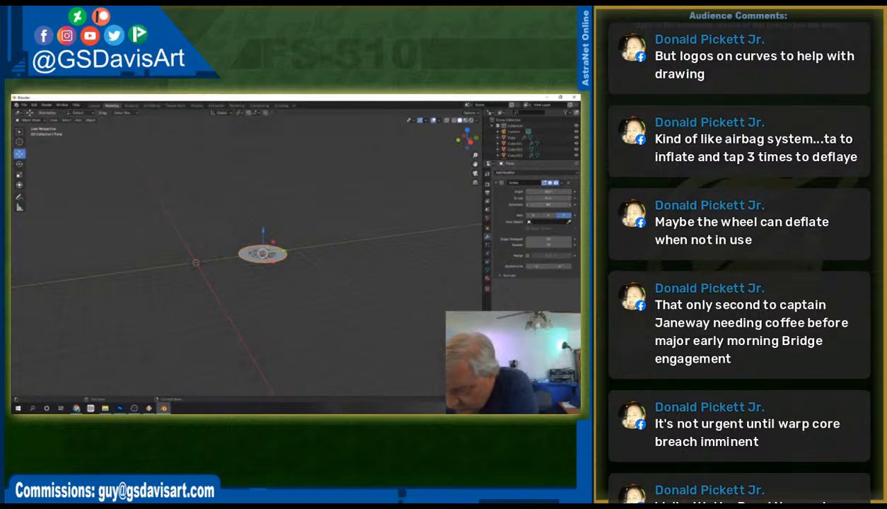
{"action": "key", "text": "ctrl+z"}
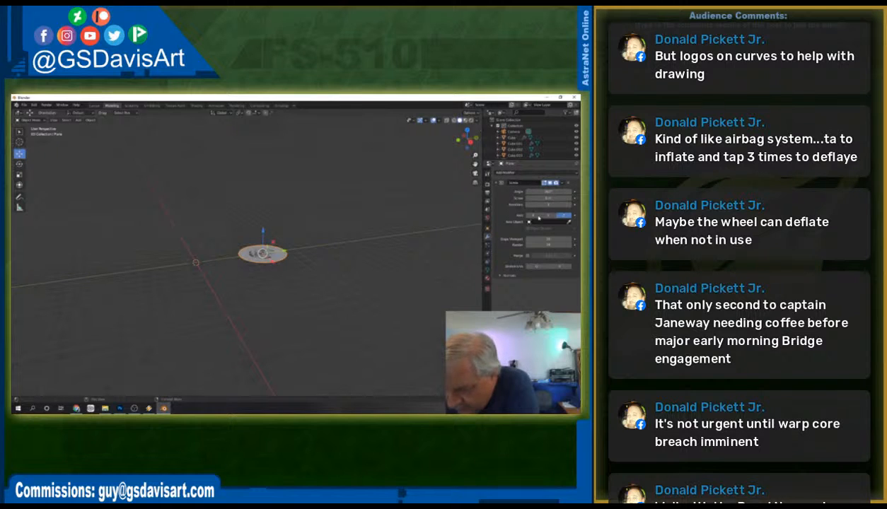
{"action": "left_click", "coordinate": [532, 215]}
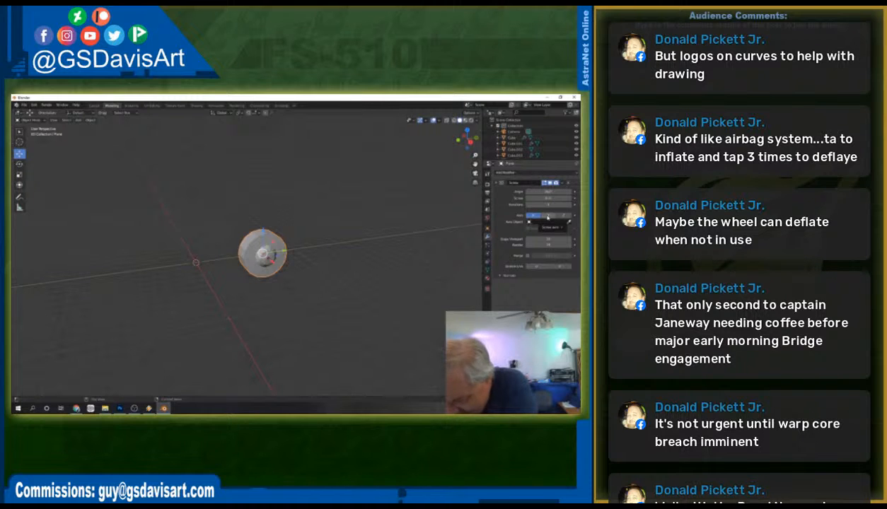
Move the tire object along Y closer to the world origin and deselect it.
{"action": "left_click_drag", "start_coordinate": [281, 251], "coordinate": [220, 263]}
{"action": "middle_click_drag", "start_coordinate": [332, 263], "coordinate": [304, 286]}
{"action": "key", "text": "g"}
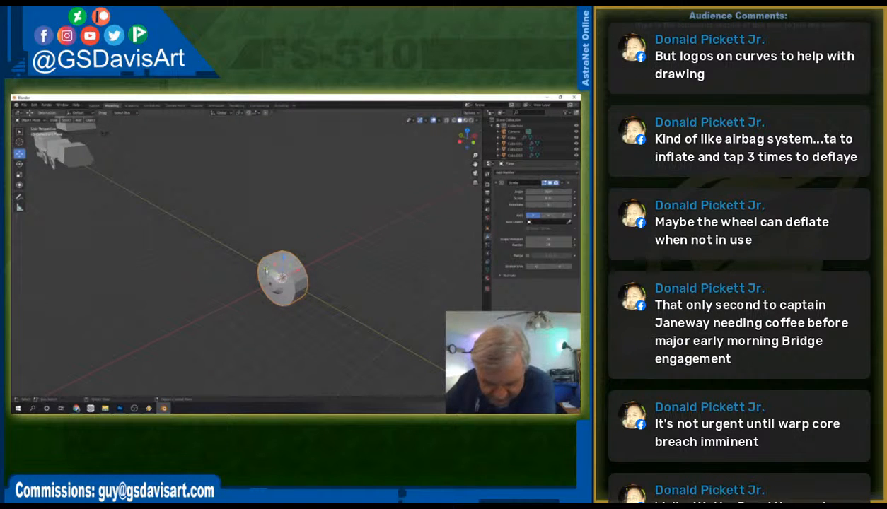
{"action": "left_click", "coordinate": [273, 272]}
{"action": "left_click", "coordinate": [283, 280]}
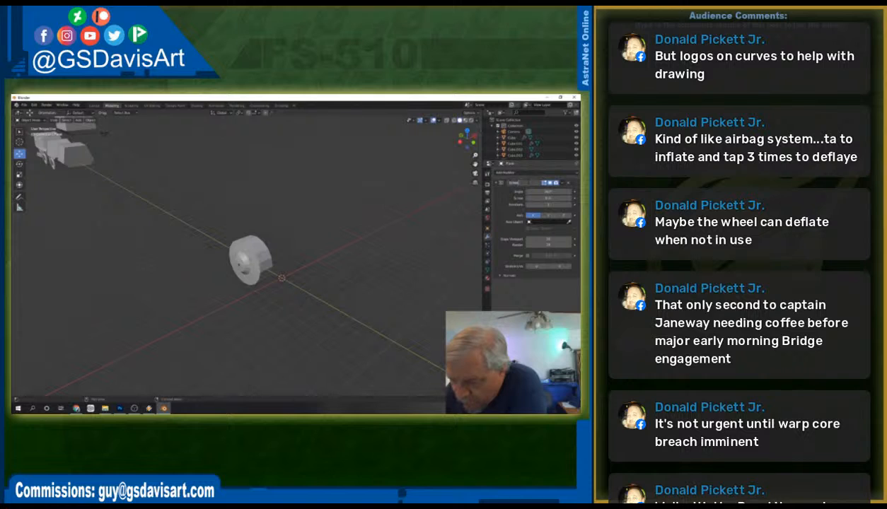
Remove the Screw modifier from the tire profile.
{"action": "left_click", "coordinate": [497, 183]}
{"action": "left_click", "coordinate": [497, 183]}
{"action": "left_click", "coordinate": [497, 183]}
{"action": "left_click", "coordinate": [497, 183]}
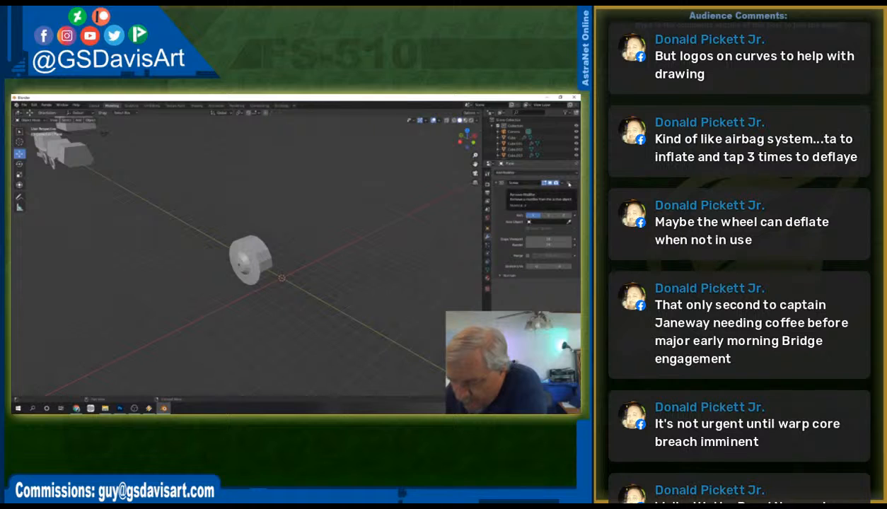
{"action": "left_click", "coordinate": [568, 183]}
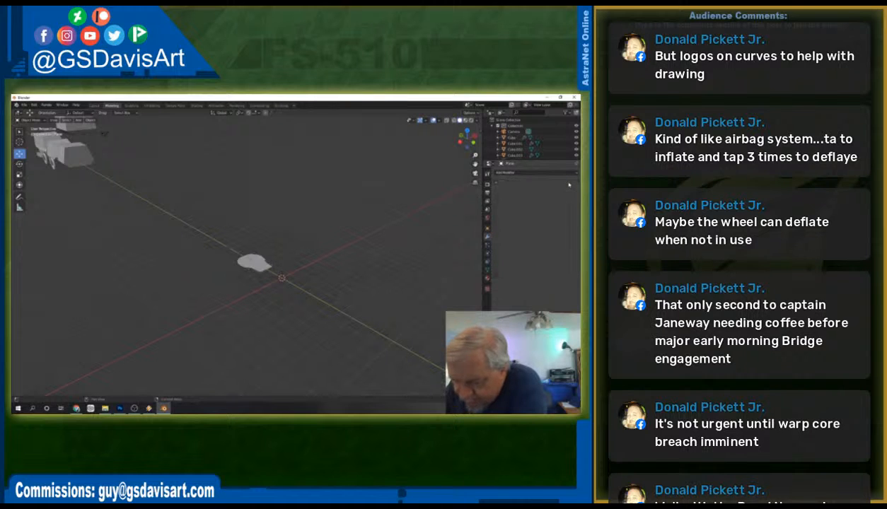
Add the Screw modifier to the tire profile again, try its X and Z axes, and remove it.
{"action": "left_click", "coordinate": [506, 173]}
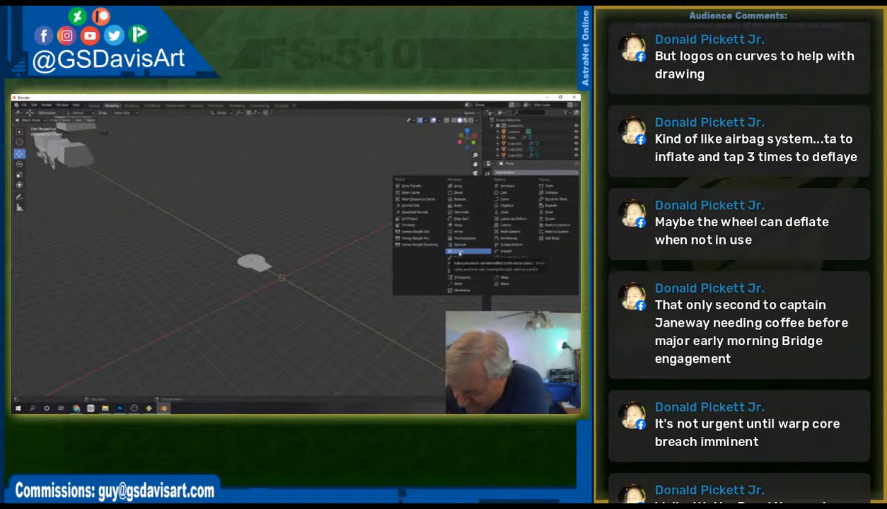
{"action": "left_click", "coordinate": [458, 252]}
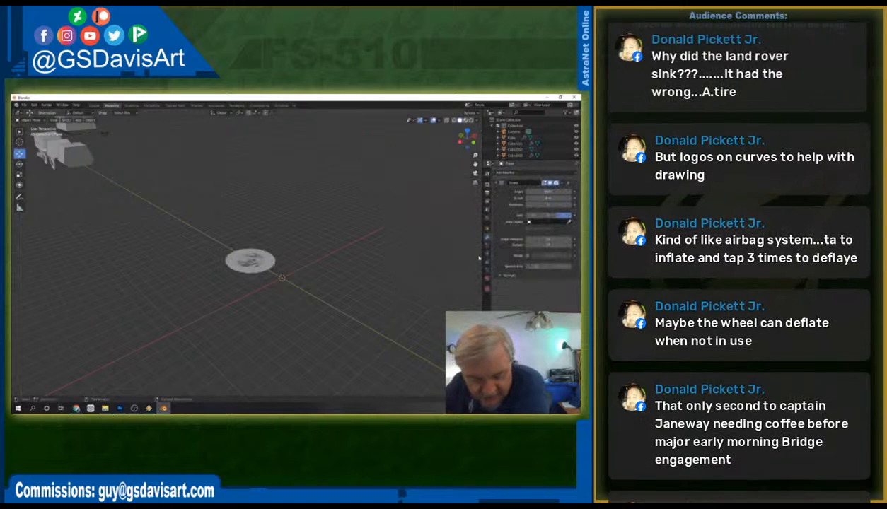
{"action": "left_click", "coordinate": [532, 215]}
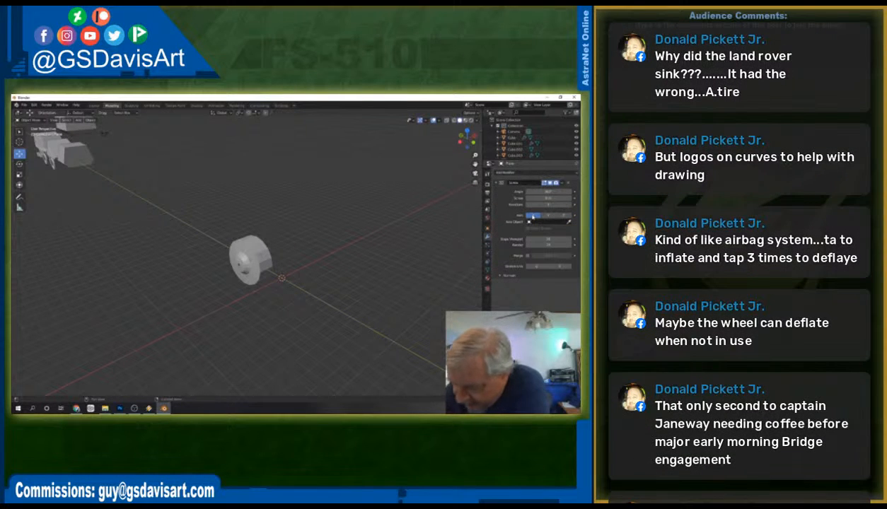
{"action": "left_click", "coordinate": [500, 276]}
{"action": "left_click", "coordinate": [500, 276]}
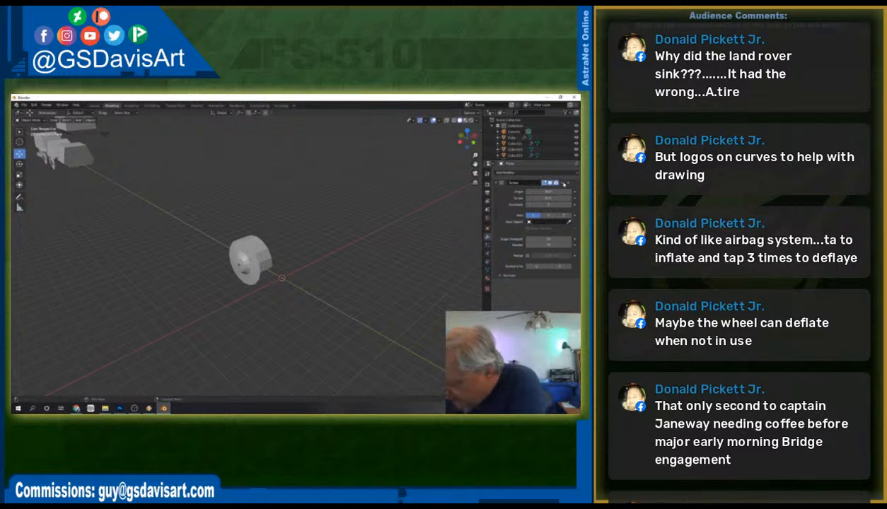
{"action": "left_click", "coordinate": [563, 215]}
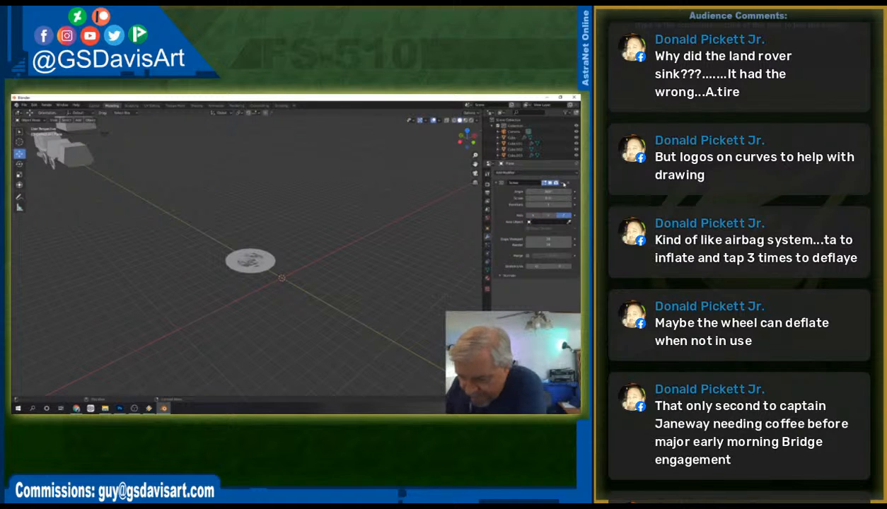
{"action": "left_click", "coordinate": [568, 183]}
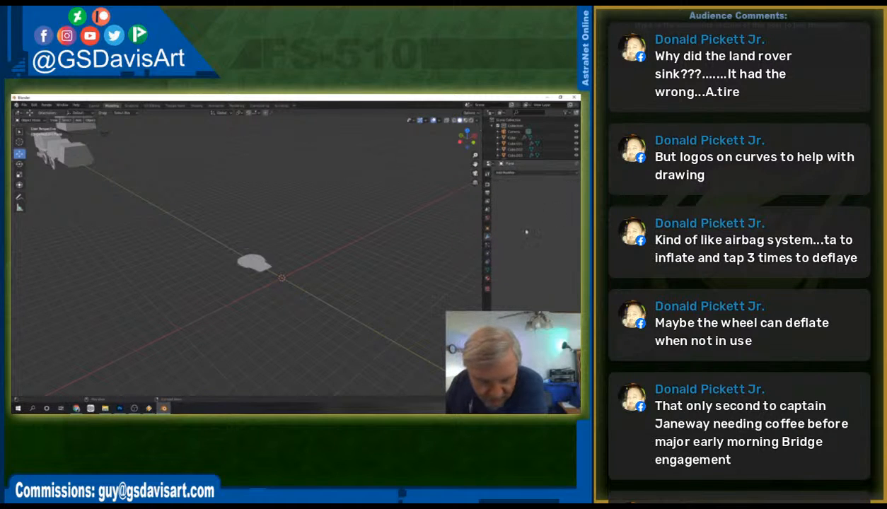
{"action": "middle_click_drag", "start_coordinate": [377, 220], "coordinate": [348, 269]}
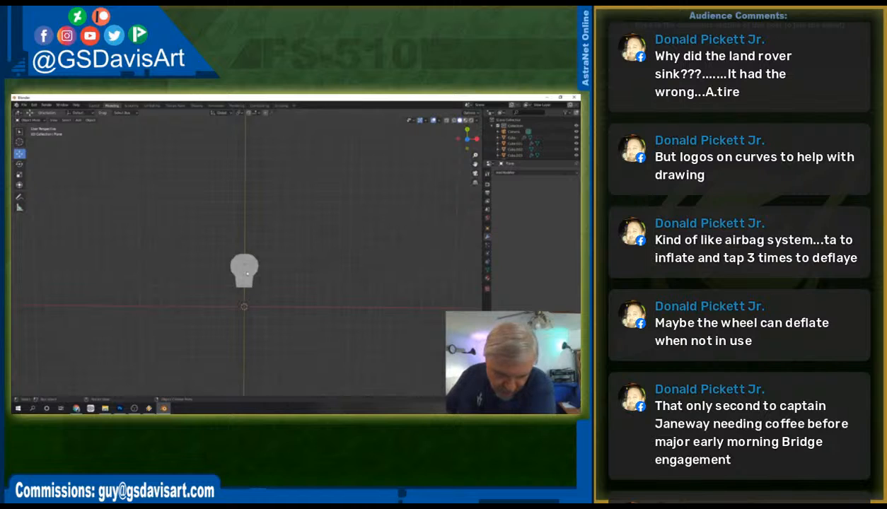
{"action": "left_click", "coordinate": [246, 269]}
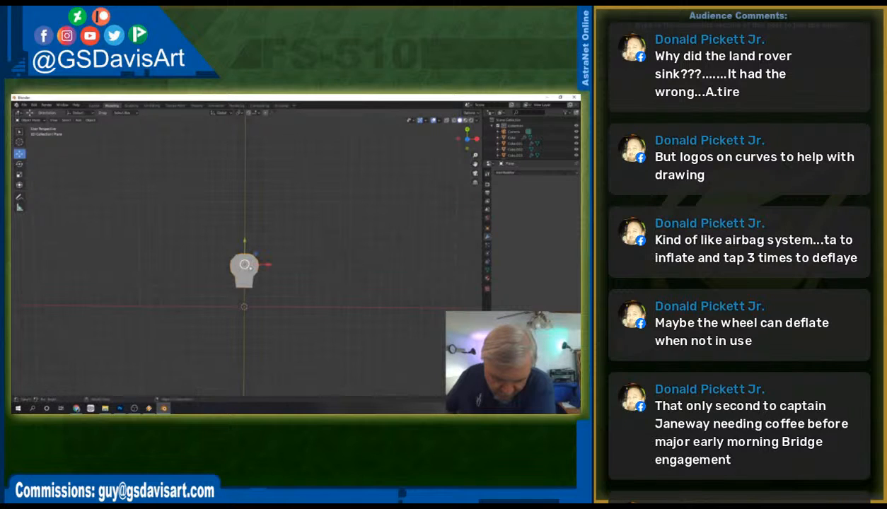
{"action": "left_click", "coordinate": [285, 277]}
{"action": "left_click", "coordinate": [248, 272]}
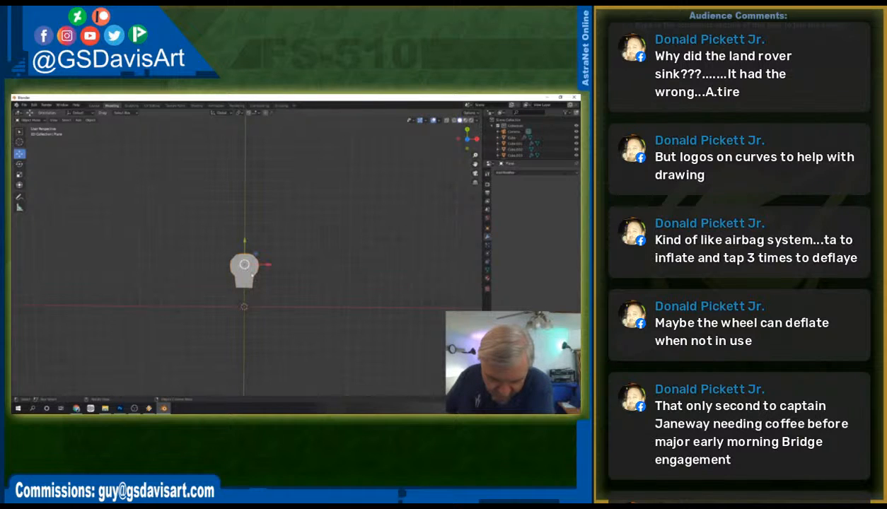
{"action": "left_click", "coordinate": [281, 280]}
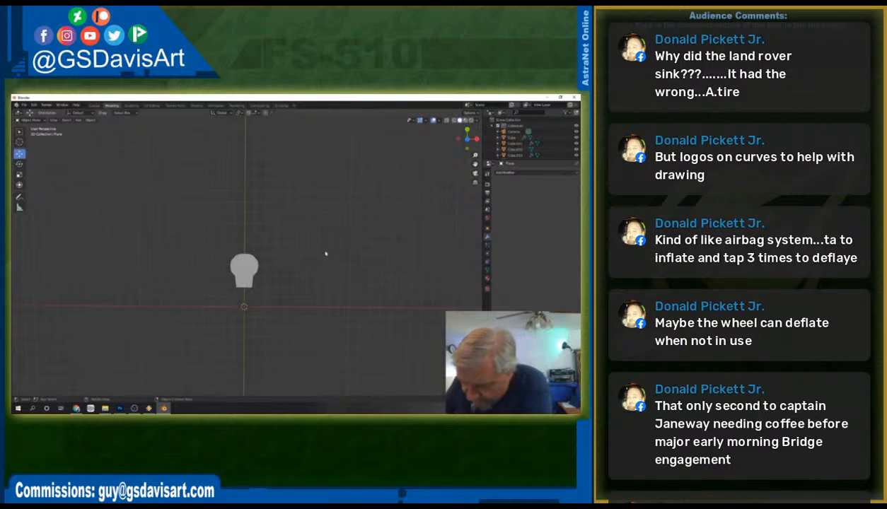
Look through the tire profile's material, data, constraint, physics, particle and modifier properties and the world settings.
{"action": "left_click", "coordinate": [487, 271]}
{"action": "left_click", "coordinate": [487, 280]}
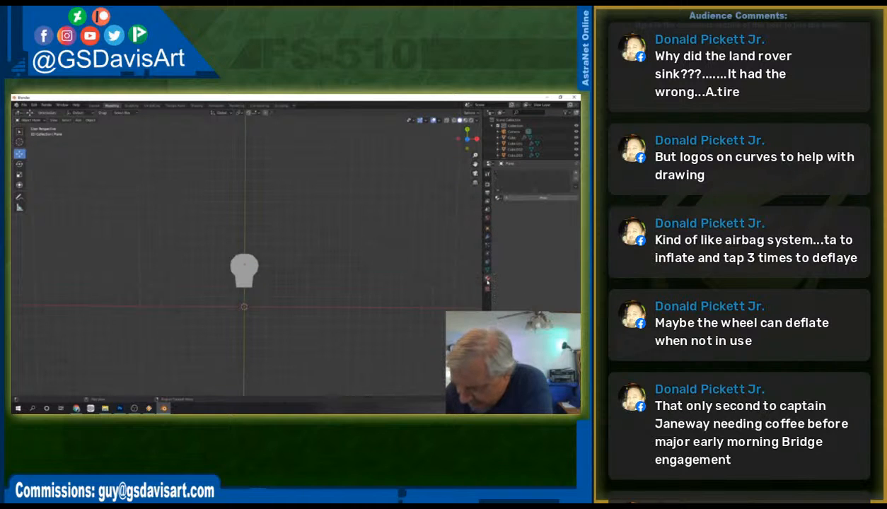
{"action": "left_click", "coordinate": [488, 272]}
{"action": "left_click", "coordinate": [487, 262]}
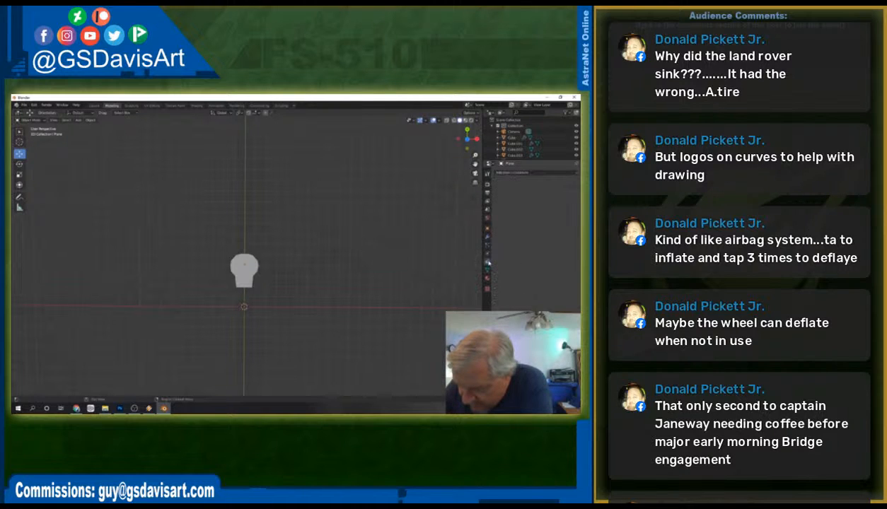
{"action": "left_click", "coordinate": [487, 254]}
{"action": "left_click", "coordinate": [488, 245]}
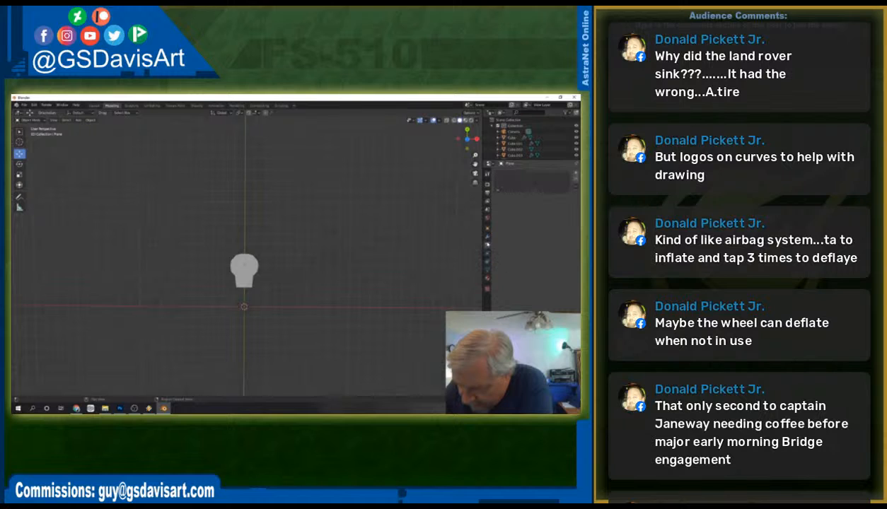
{"action": "left_click", "coordinate": [487, 237]}
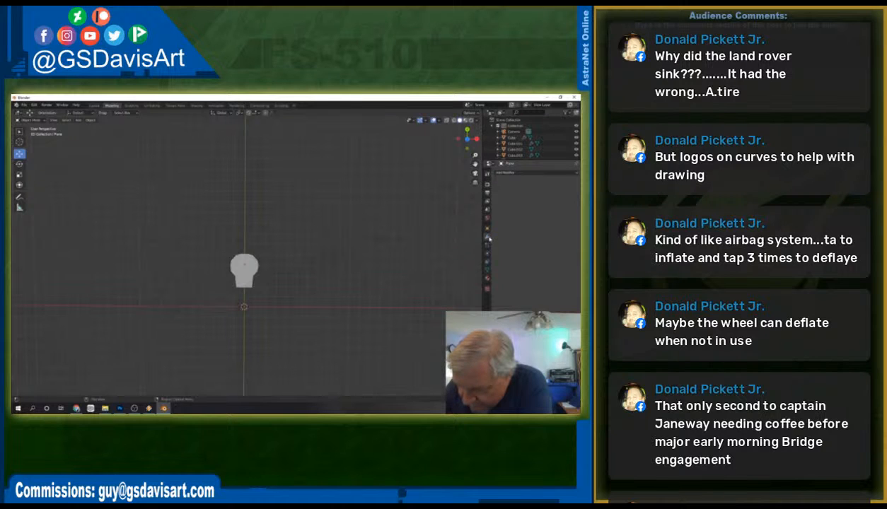
{"action": "left_click", "coordinate": [487, 218]}
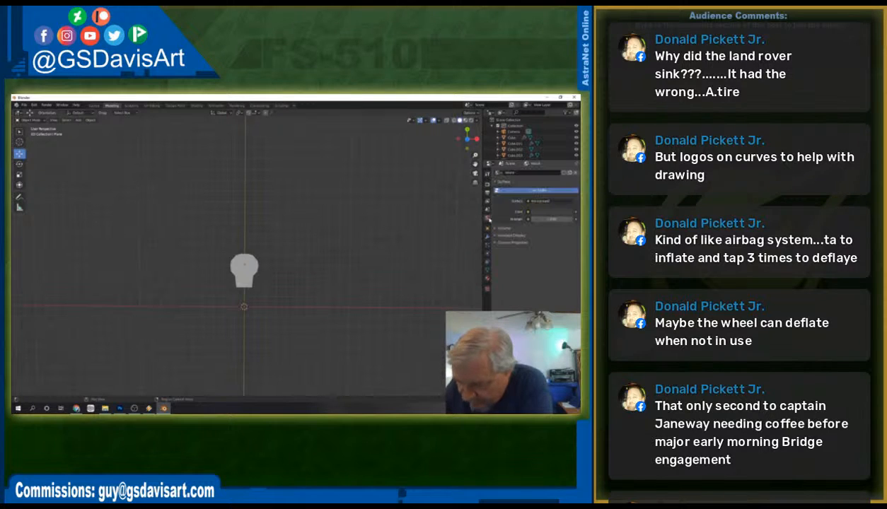
{"action": "left_click", "coordinate": [487, 237]}
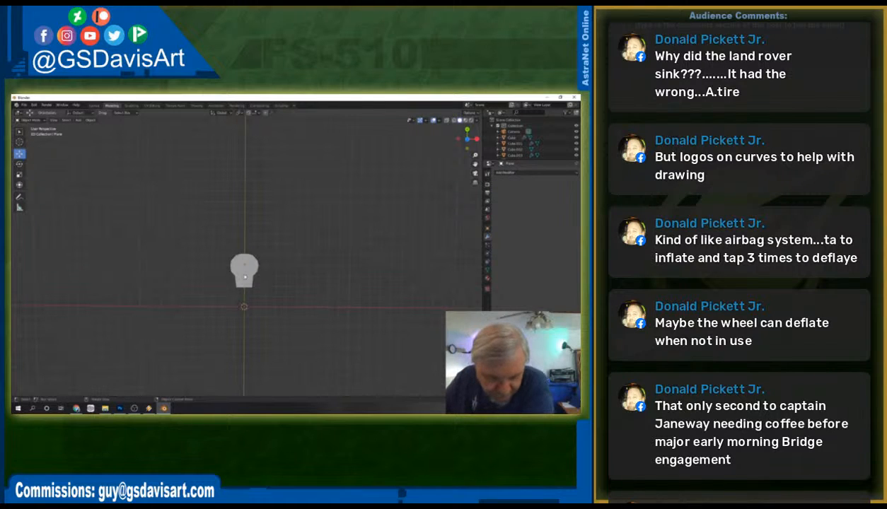
Zoom in on the tire profile and apply Shade Smooth.
{"action": "scroll", "coordinate": [245, 266], "scroll_direction": "down", "scroll_amount": 1}
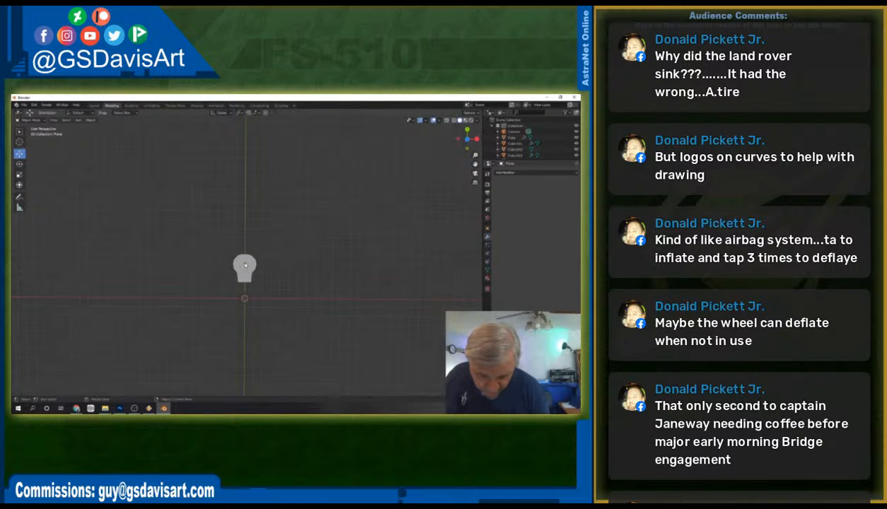
{"action": "right_click", "coordinate": [244, 266]}
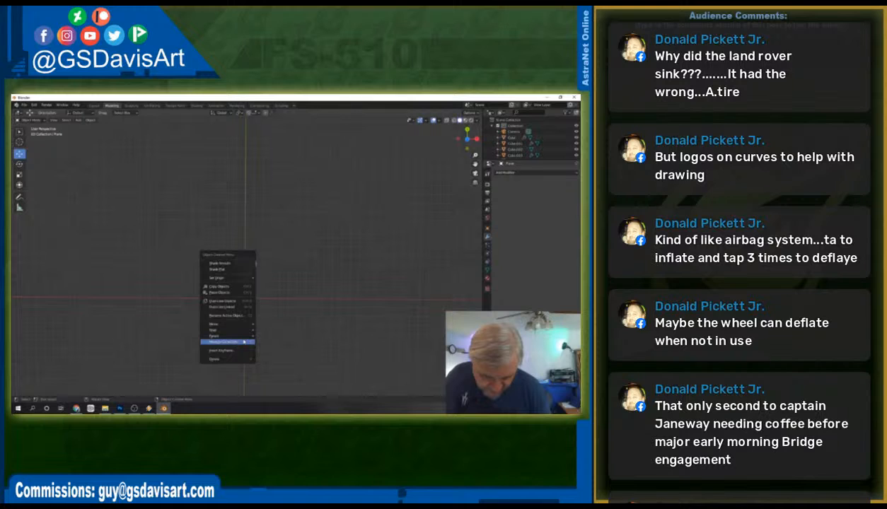
{"action": "mouse_move", "coordinate": [244, 337]}
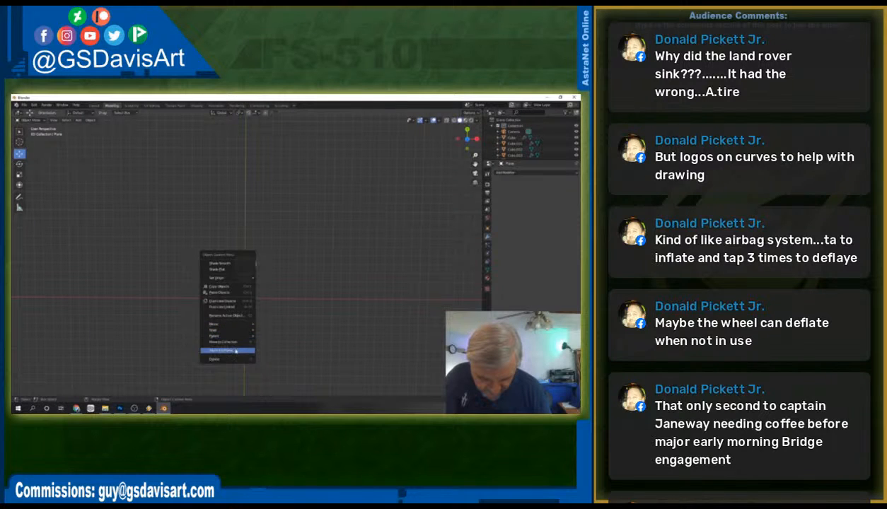
{"action": "scroll", "coordinate": [239, 270], "scroll_direction": "up", "scroll_amount": 9}
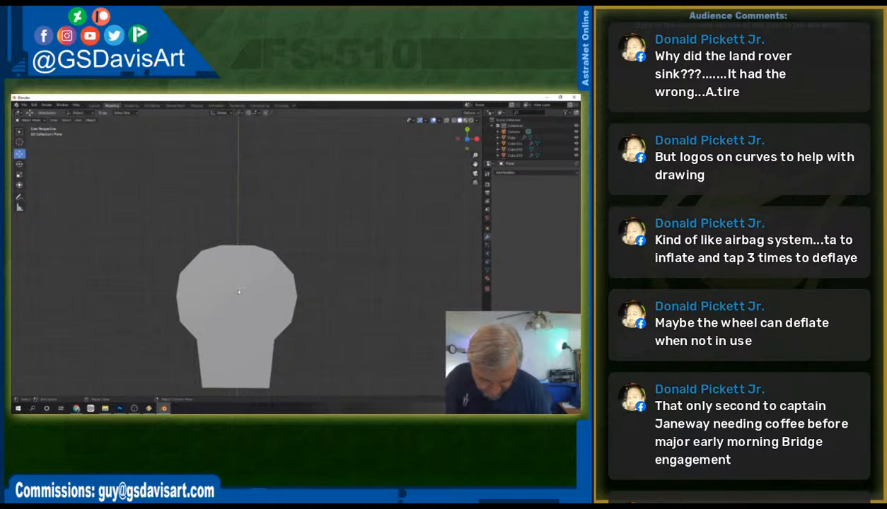
{"action": "right_click", "coordinate": [238, 293]}
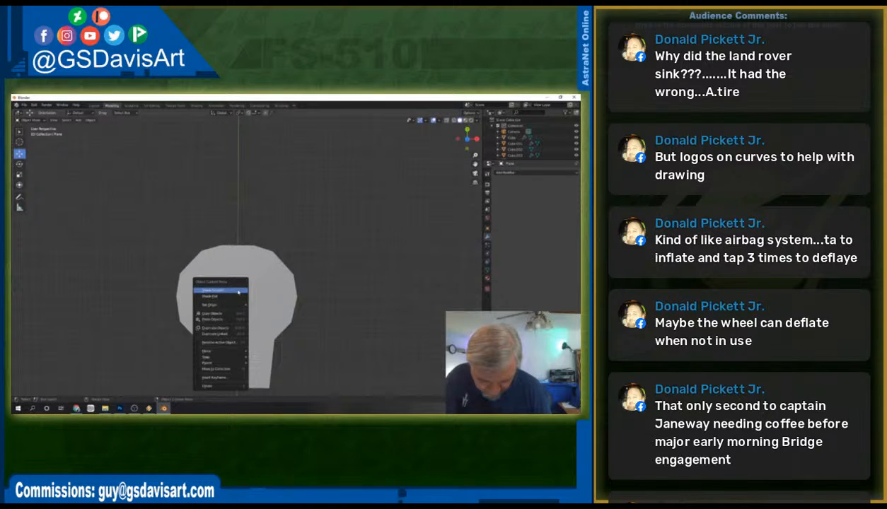
{"action": "left_click", "coordinate": [238, 291]}
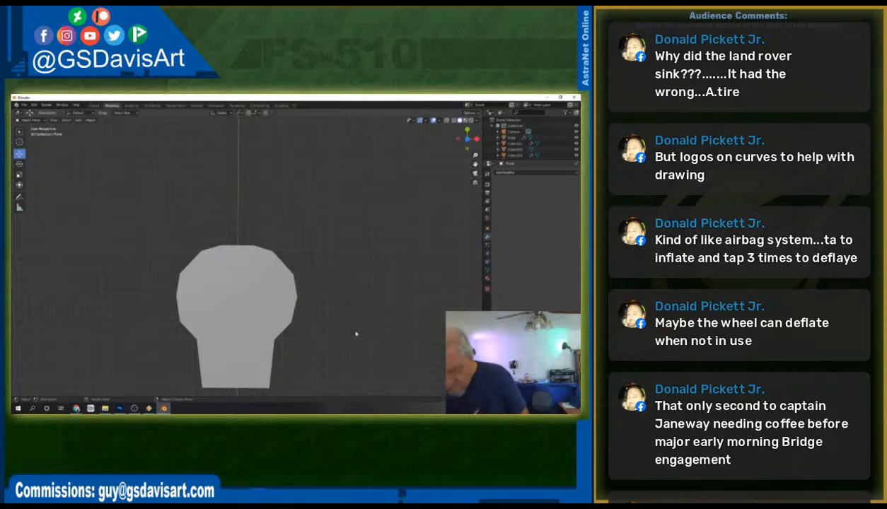
Set the pivot point to 3D Cursor and move the tire profile along Y away from the world origin.
{"action": "key", "text": "period"}
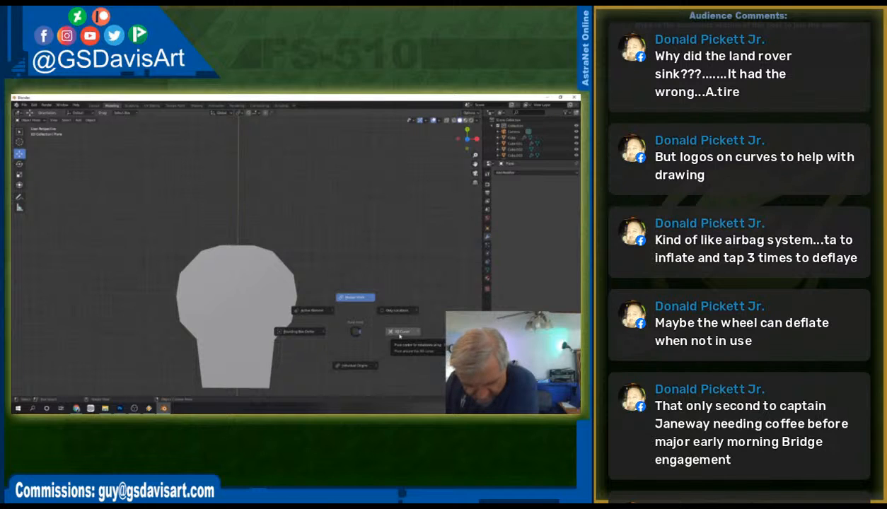
{"action": "left_click", "coordinate": [400, 333]}
{"action": "left_click", "coordinate": [237, 305]}
{"action": "scroll", "coordinate": [299, 306], "scroll_direction": "down", "scroll_amount": 5}
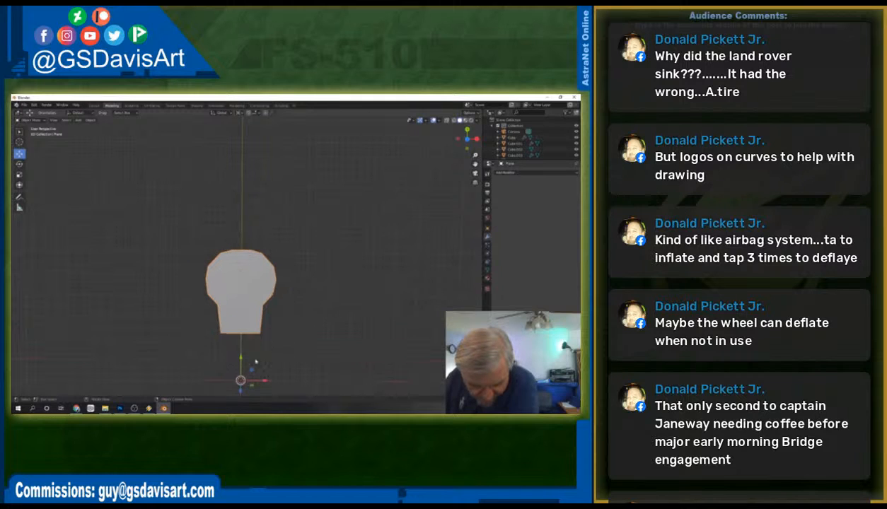
{"action": "key", "text": "s"}
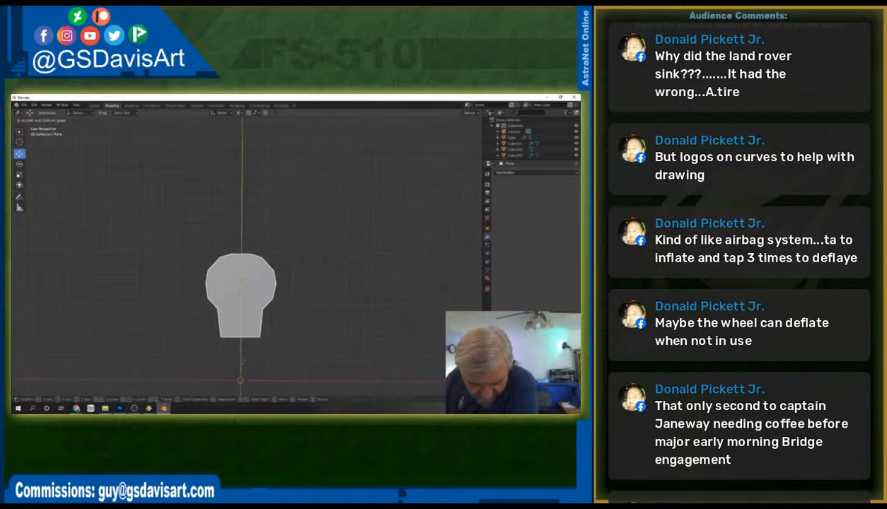
{"action": "left_click", "coordinate": [263, 322]}
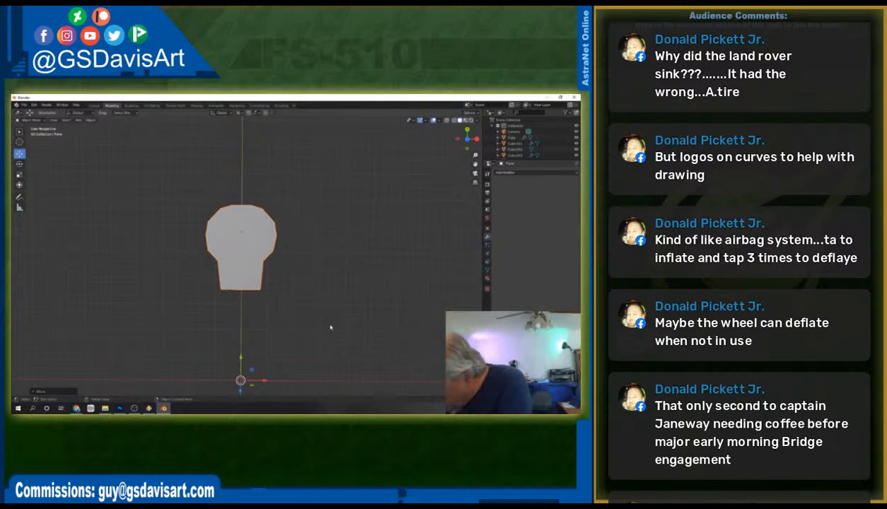
Set the pivot point back to Median Point and move the tire profile farther up the Y axis.
{"action": "key", "text": "period"}
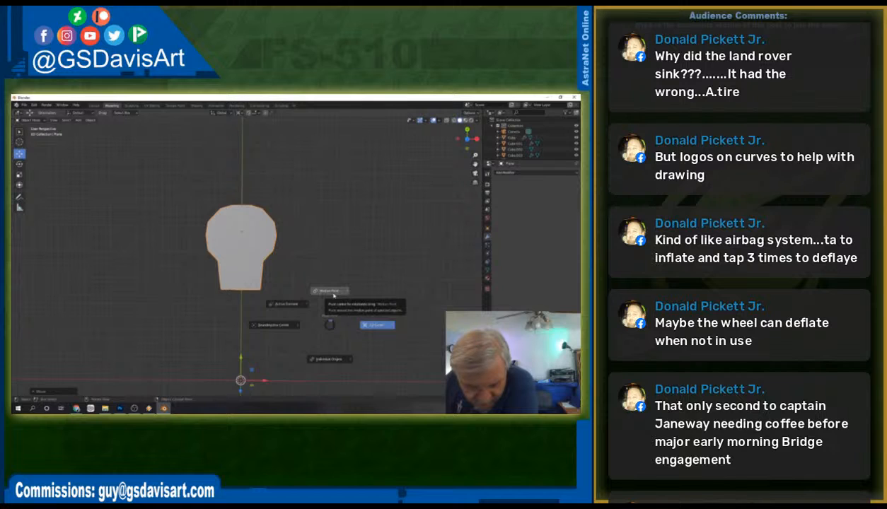
{"action": "left_click", "coordinate": [333, 296]}
{"action": "left_click_drag", "start_coordinate": [242, 209], "coordinate": [252, 124]}
{"action": "key", "text": "g"}
{"action": "key", "text": "x"}
{"action": "scroll", "coordinate": [286, 244], "scroll_direction": "down", "scroll_amount": 1}
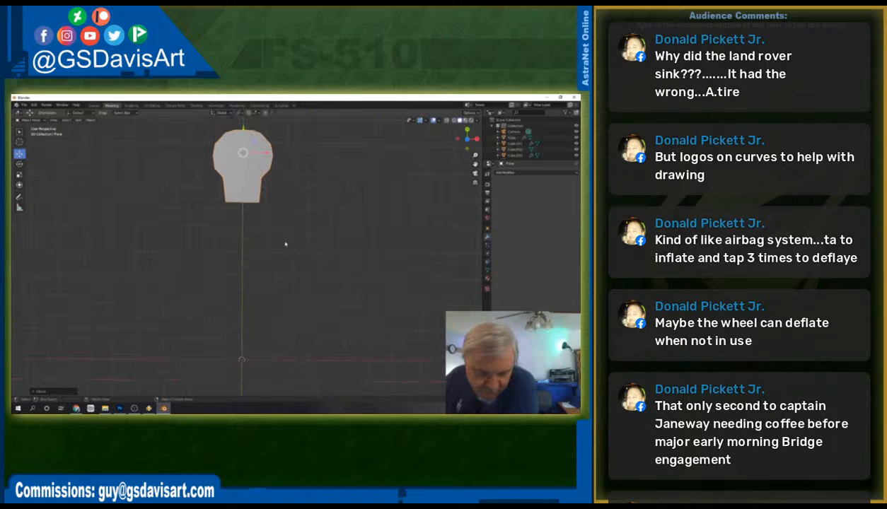
Try the Screw modifier on the tire profile again and remove it.
{"action": "left_click", "coordinate": [505, 172]}
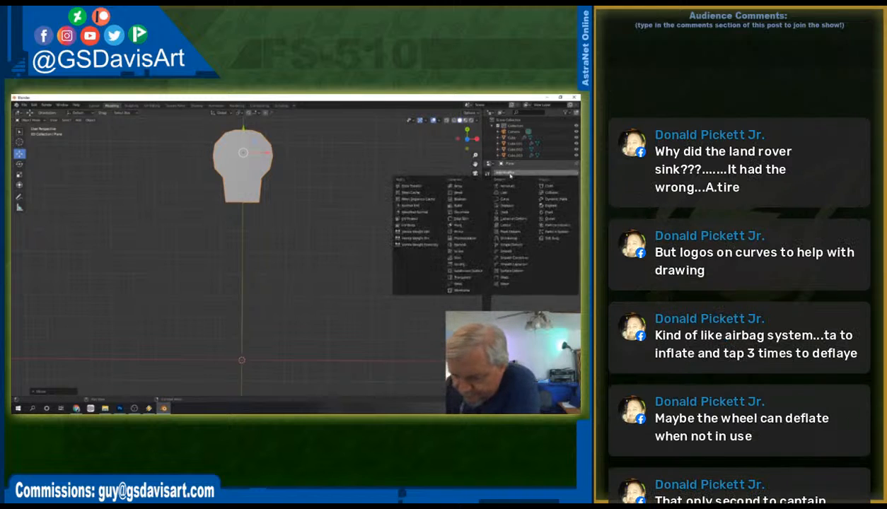
{"action": "left_click", "coordinate": [458, 253]}
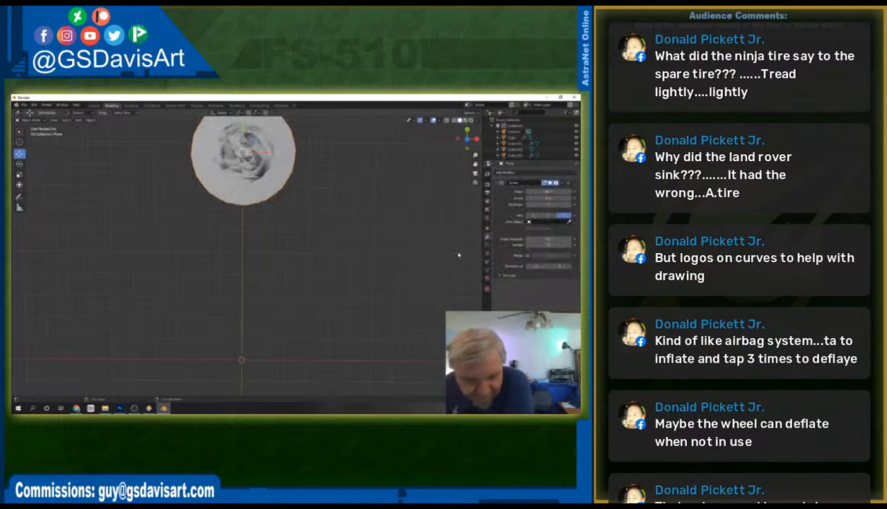
{"action": "left_click", "coordinate": [568, 183]}
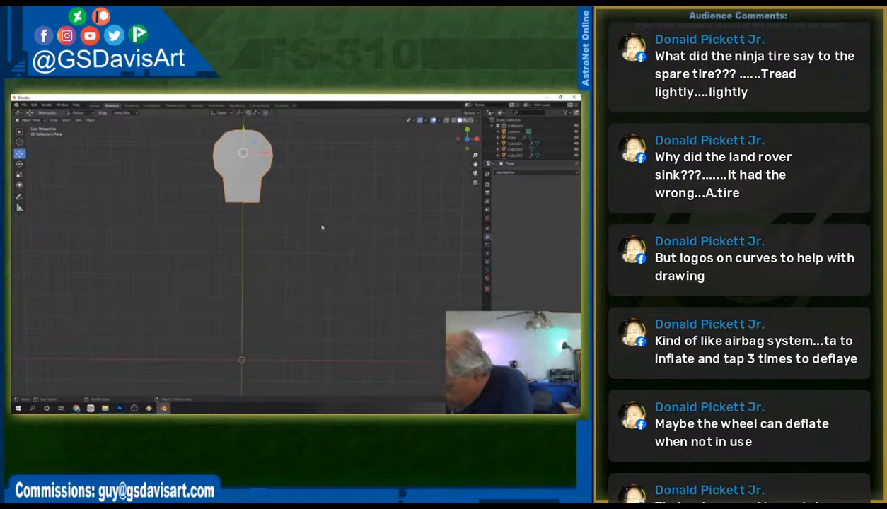
Set the pivot point to Individual Origins and move the tire profile along Y toward the world origin.
{"action": "key", "text": "period"}
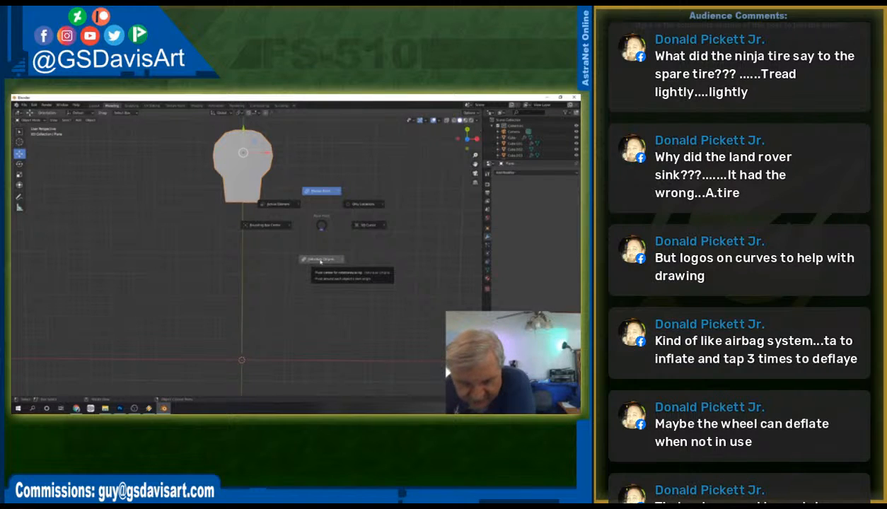
{"action": "left_click", "coordinate": [320, 261]}
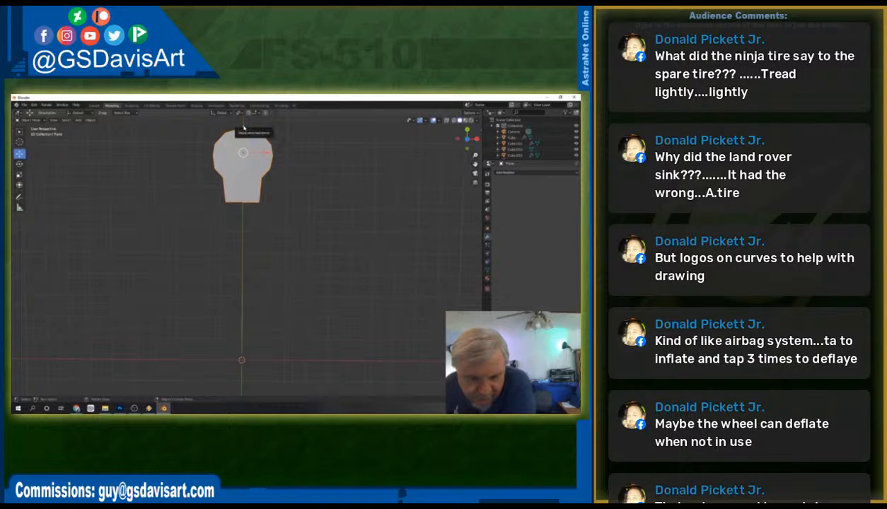
{"action": "key", "text": "g"}
{"action": "key", "text": "y"}
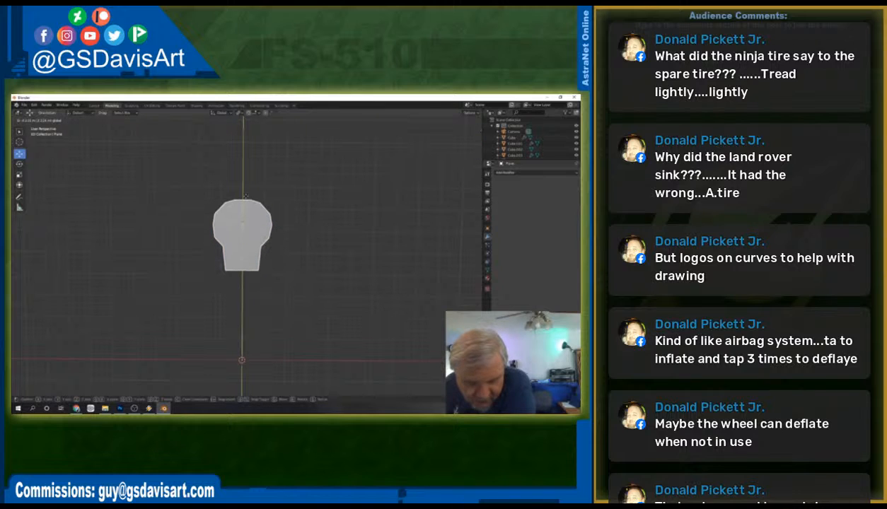
{"action": "left_click", "coordinate": [245, 197]}
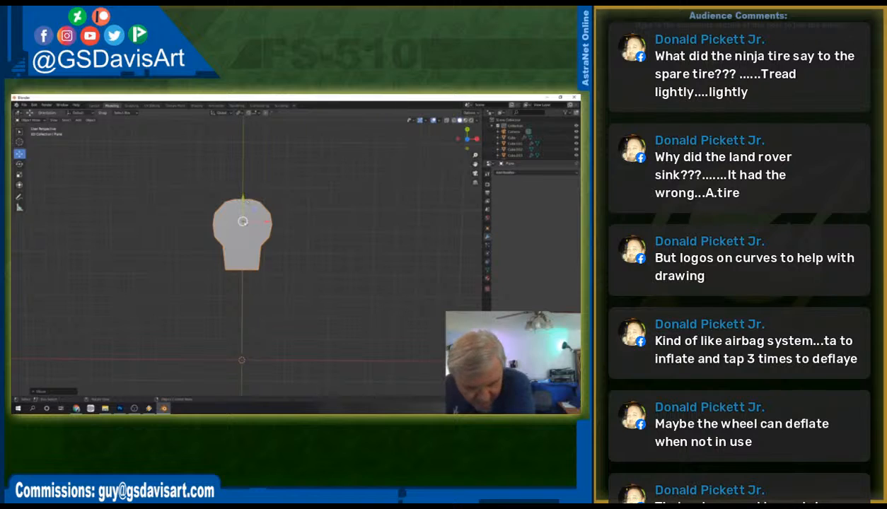
Try Set Origin with Geometry to Origin on the tire profile, and undo it together with the preceding move.
{"action": "right_click", "coordinate": [244, 222]}
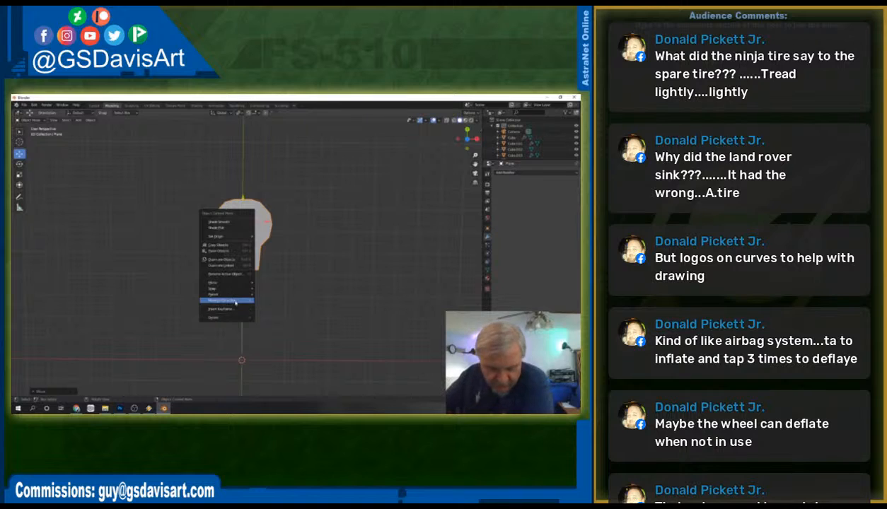
{"action": "mouse_move", "coordinate": [230, 237]}
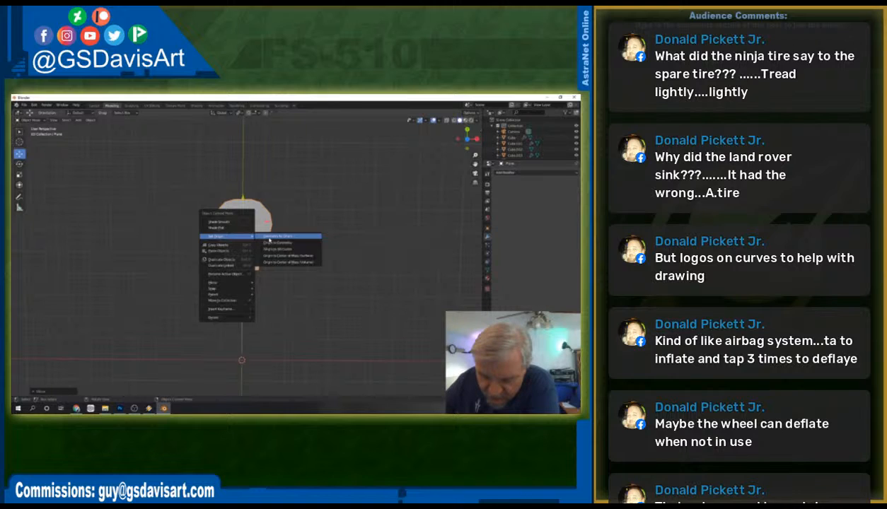
{"action": "left_click", "coordinate": [269, 238]}
{"action": "mouse_move", "coordinate": [244, 200]}
{"action": "left_mouse_down"}
{"action": "mouse_move", "coordinate": [243, 210]}
{"action": "mouse_move", "coordinate": [243, 202]}
{"action": "left_mouse_up"}
{"action": "key", "text": "ctrl+z"}
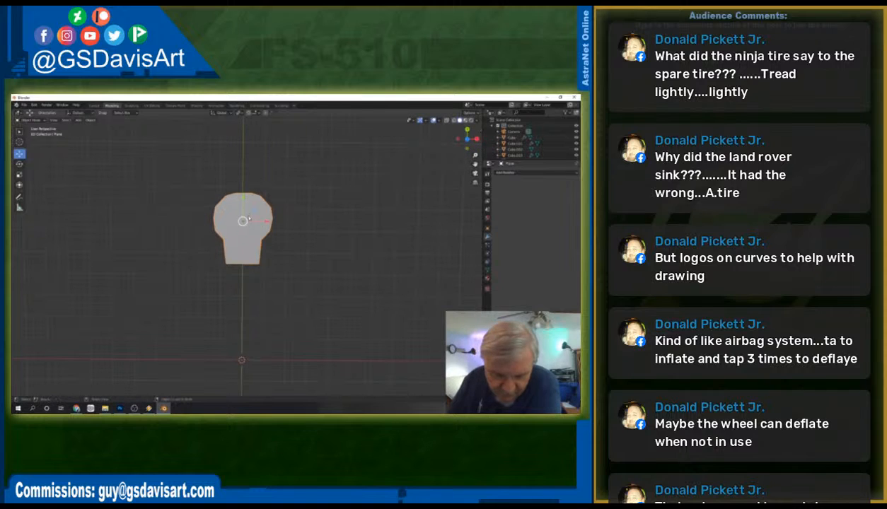
{"action": "key", "text": "ctrl+z"}
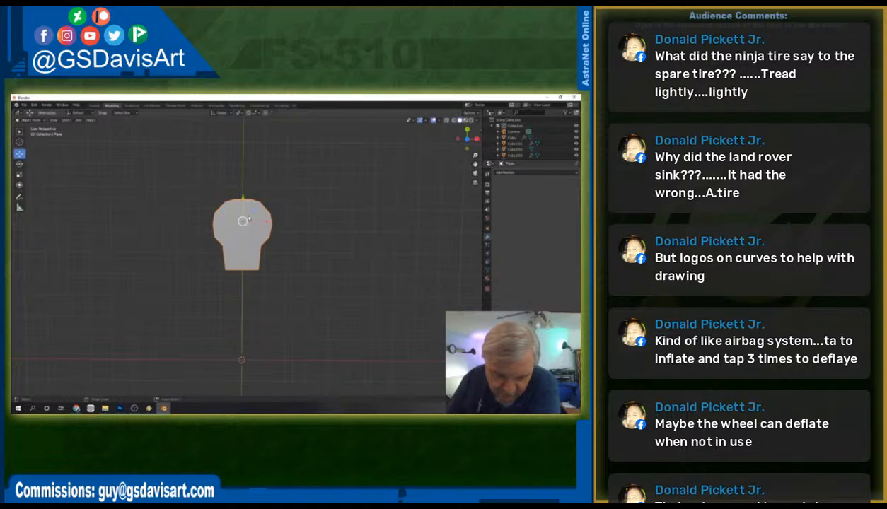
{"action": "key", "text": "ctrl+z"}
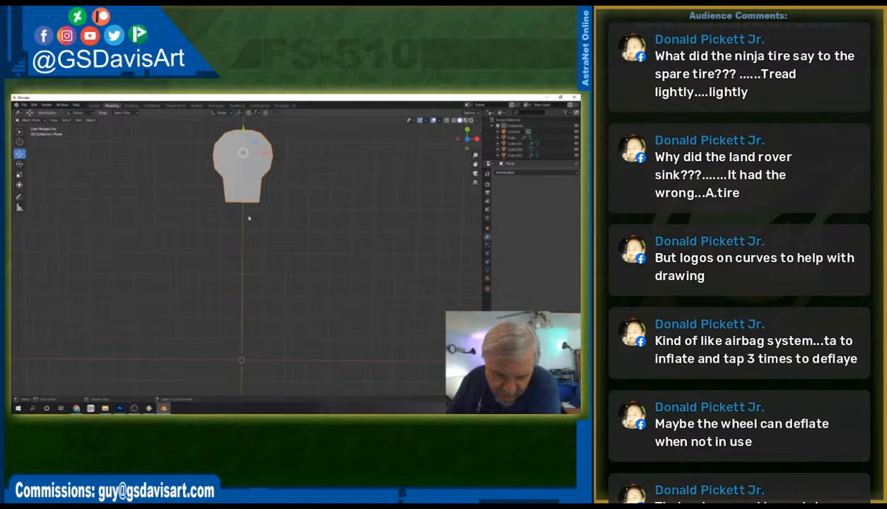
Move the tire profile down the Y axis, closer to the world origin.
{"action": "key", "text": "g"}
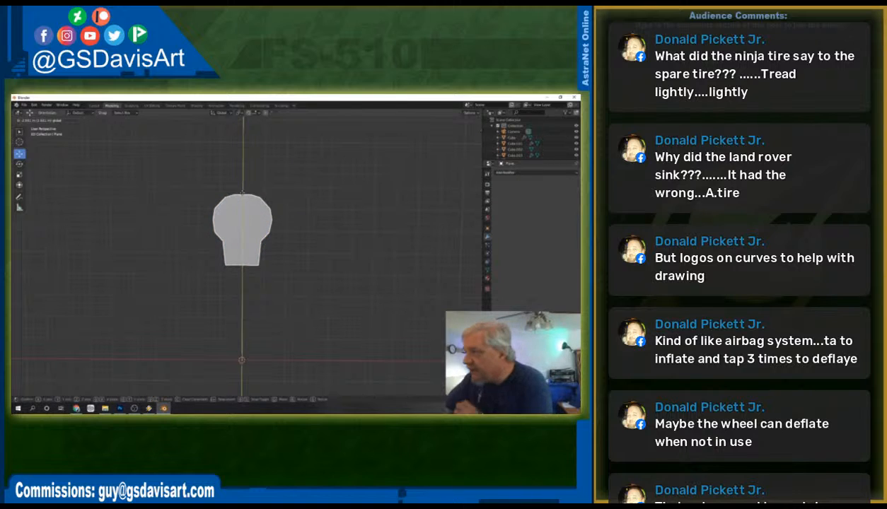
{"action": "left_click", "coordinate": [476, 182]}
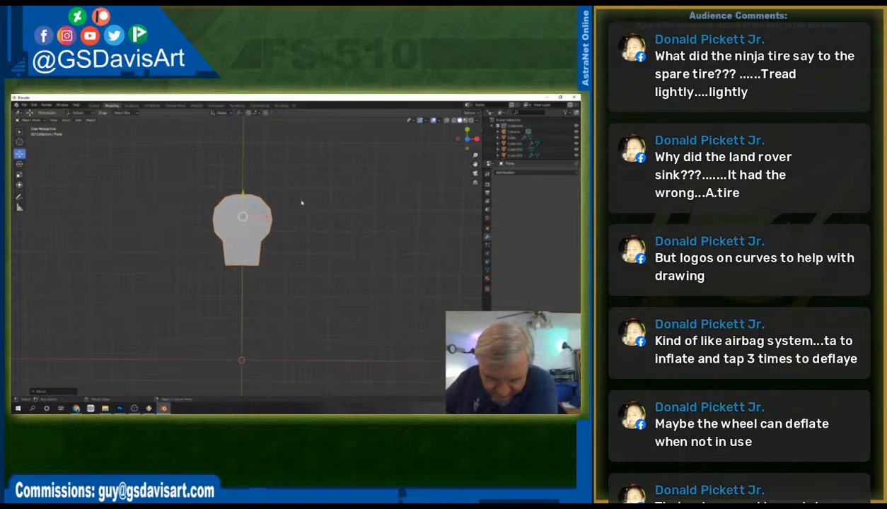
In Edit Mode, scale up the rounded upper section of the tire profile and move it up along Y.
{"action": "left_click", "coordinate": [166, 201]}
{"action": "left_click_drag", "start_coordinate": [176, 176], "coordinate": [296, 243]}
{"action": "left_click", "coordinate": [32, 120]}
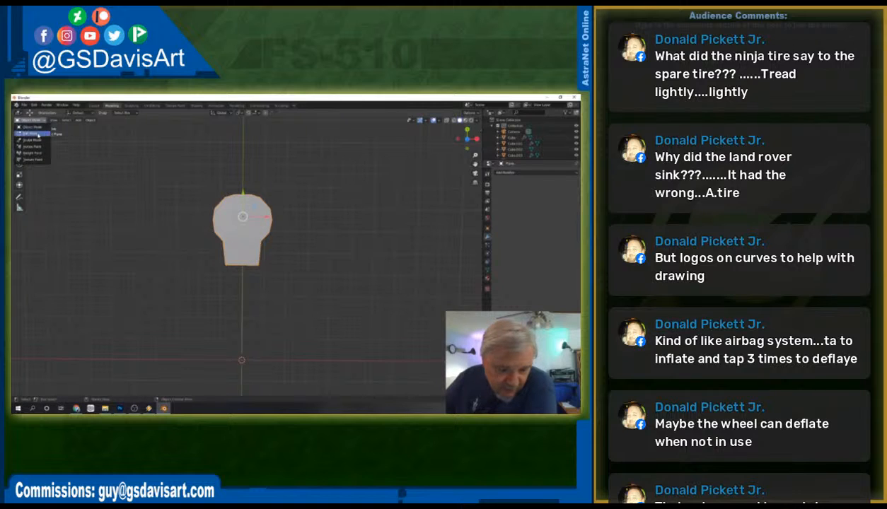
{"action": "left_click", "coordinate": [31, 133]}
{"action": "left_click_drag", "start_coordinate": [189, 175], "coordinate": [276, 233]}
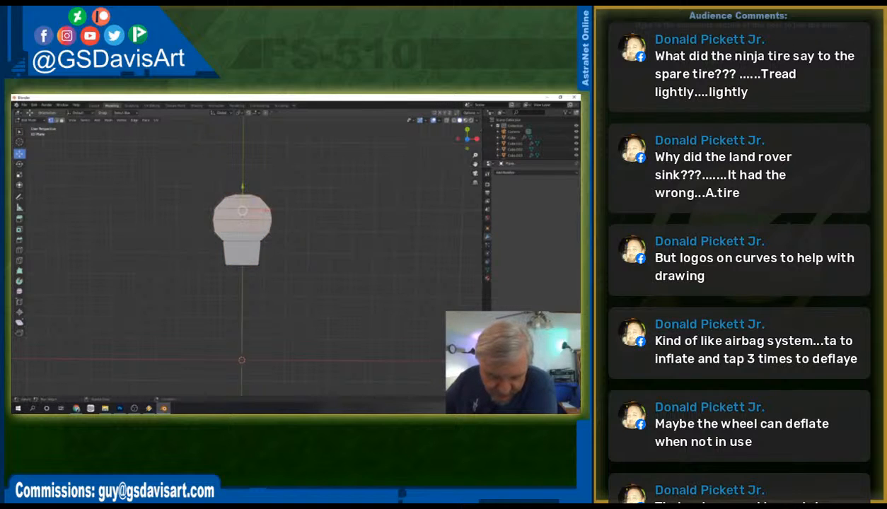
{"action": "left_click", "coordinate": [19, 174]}
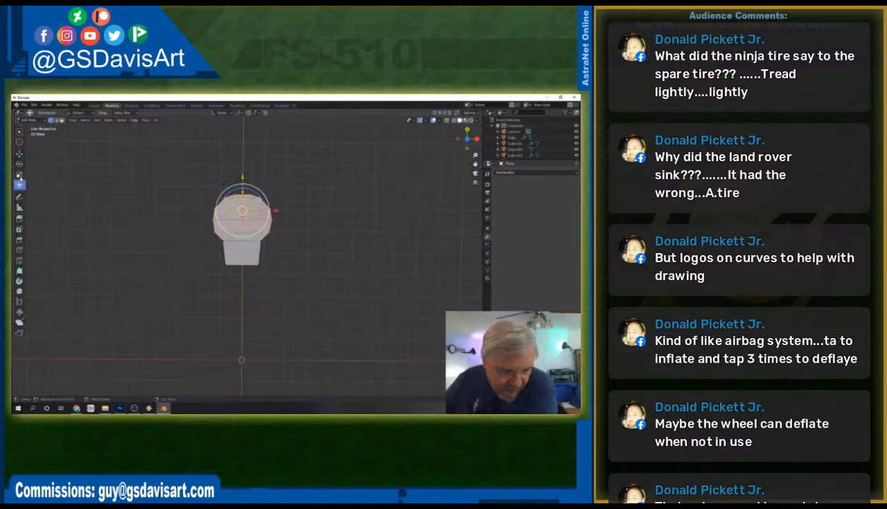
{"action": "left_click_drag", "start_coordinate": [258, 188], "coordinate": [243, 173]}
{"action": "left_click", "coordinate": [19, 153]}
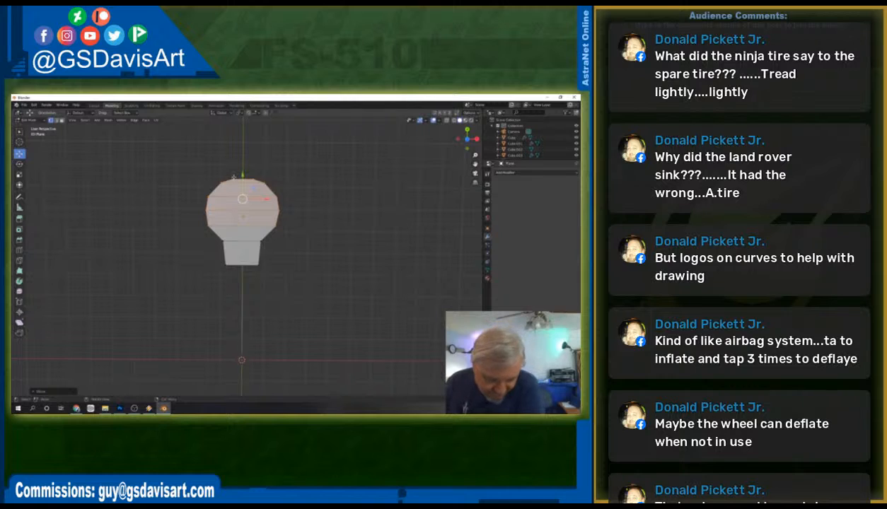
Raise the topmost vertices of the tire profile slightly along Y.
{"action": "left_click", "coordinate": [73, 172]}
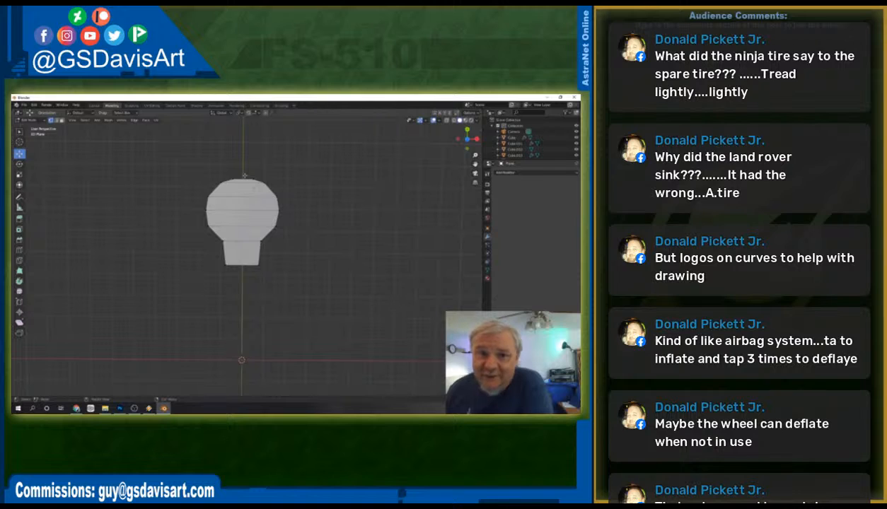
{"action": "mouse_move", "coordinate": [224, 169]}
{"action": "left_mouse_down"}
{"action": "mouse_move", "coordinate": [254, 184]}
{"action": "mouse_move", "coordinate": [243, 155]}
{"action": "left_mouse_up"}
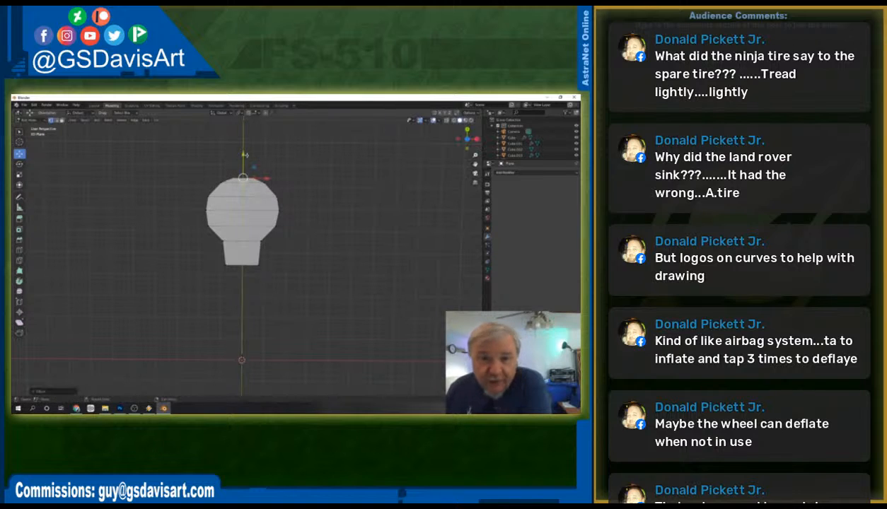
{"action": "left_click", "coordinate": [320, 181]}
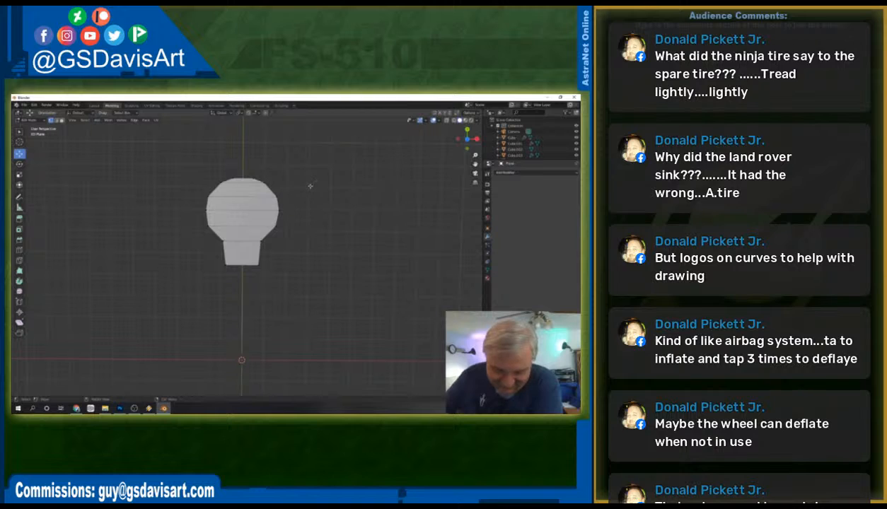
Narrow the tire profile by shifting its right-side and left-side vertices slightly inward along X.
{"action": "left_click_drag", "start_coordinate": [296, 157], "coordinate": [240, 280]}
{"action": "left_click_drag", "start_coordinate": [286, 214], "coordinate": [287, 213]}
{"action": "left_click_drag", "start_coordinate": [172, 168], "coordinate": [230, 281]}
{"action": "left_click_drag", "start_coordinate": [239, 219], "coordinate": [242, 219]}
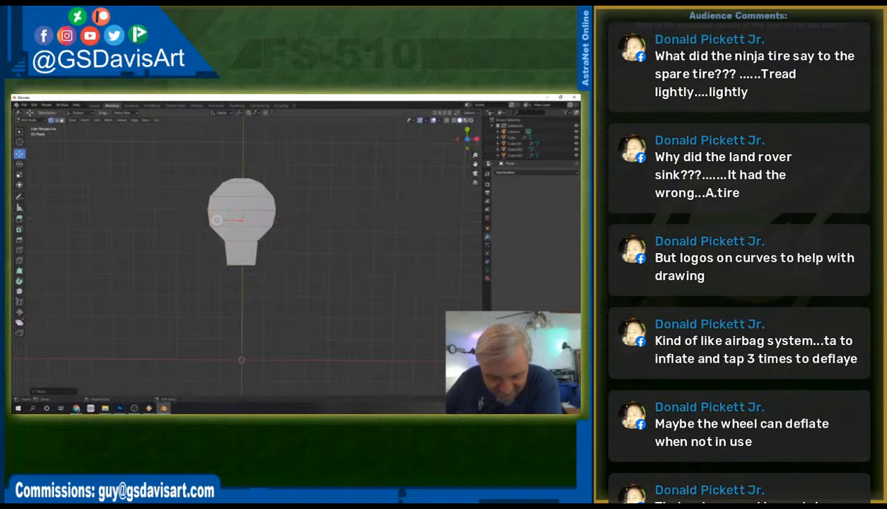
{"action": "left_click", "coordinate": [327, 273]}
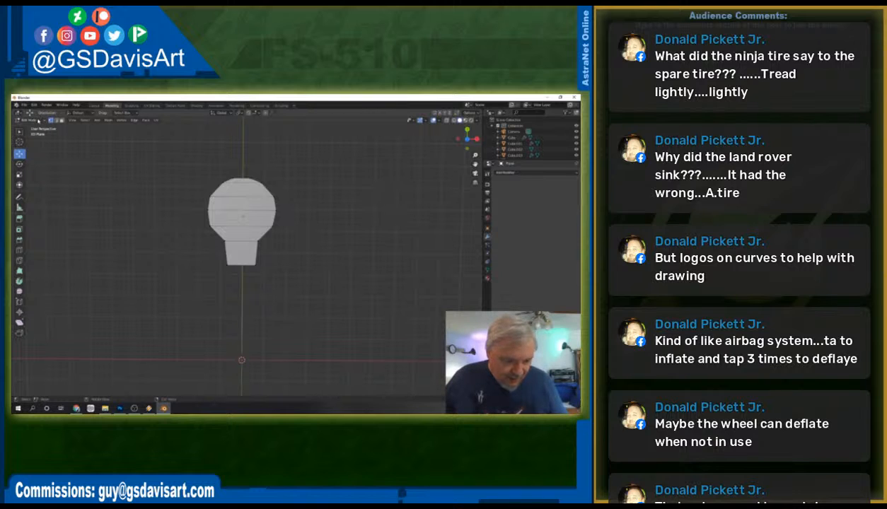
Select the entire profile mesh and move it up along Y, well away from the world origin.
{"action": "left_click_drag", "start_coordinate": [185, 156], "coordinate": [286, 287]}
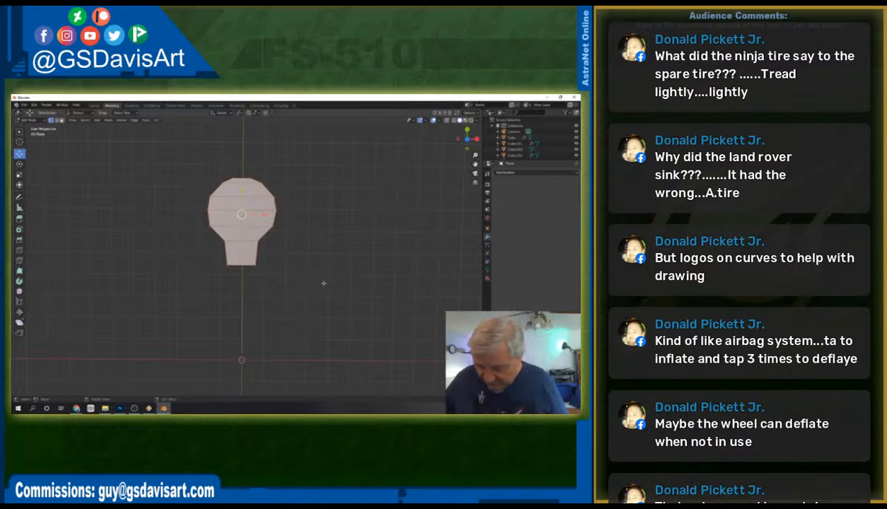
{"action": "key", "text": "period"}
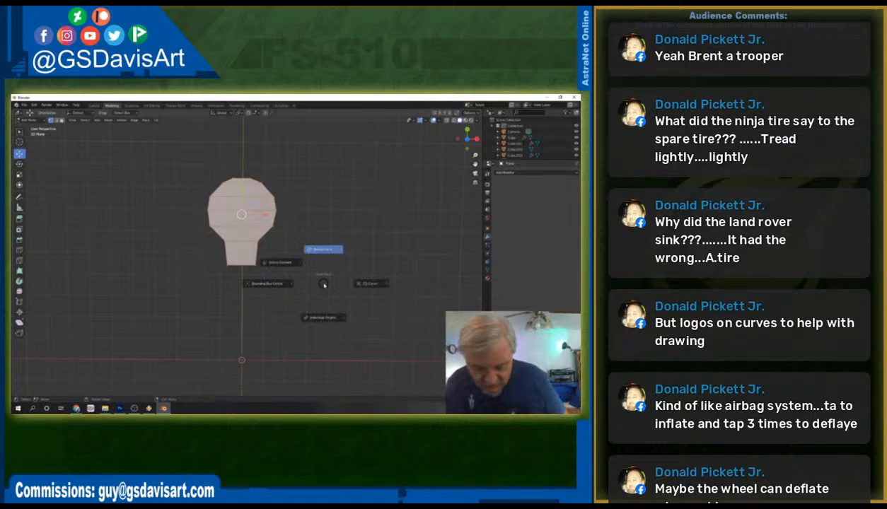
{"action": "key", "text": "Escape"}
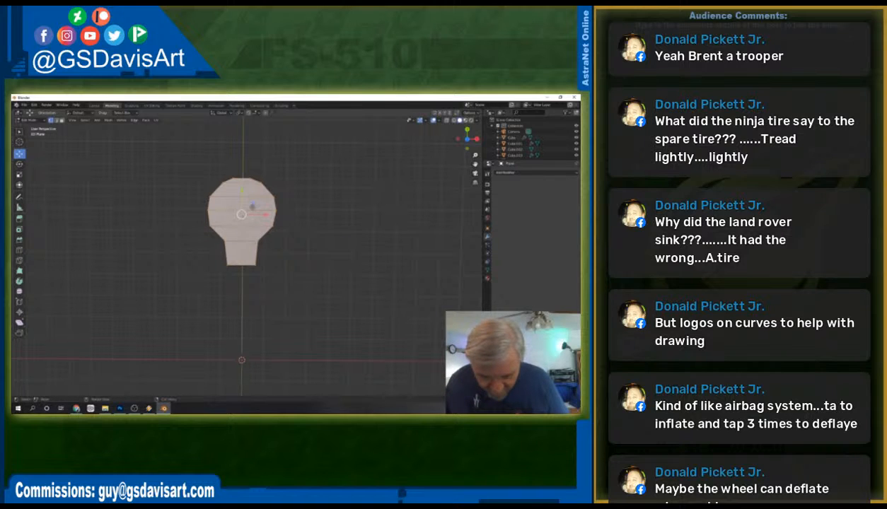
{"action": "key", "text": "g"}
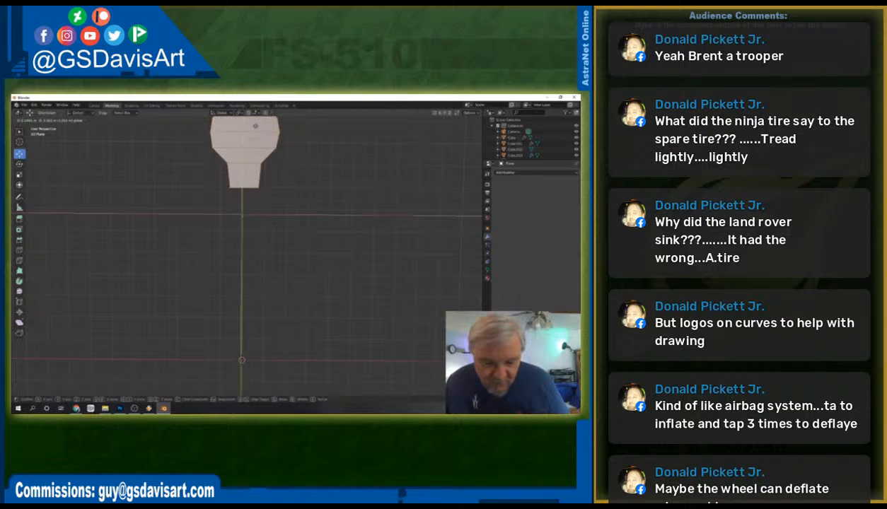
{"action": "left_click", "coordinate": [253, 337]}
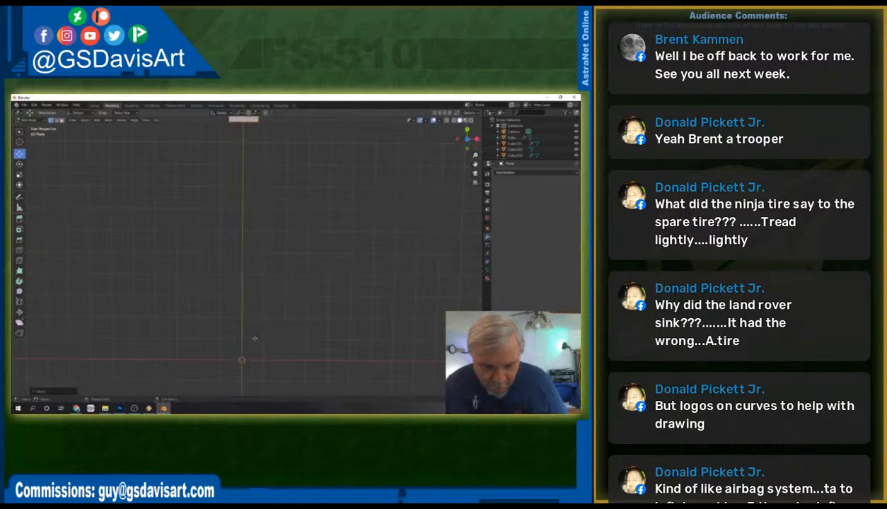
{"action": "scroll", "coordinate": [308, 286], "scroll_direction": "down", "scroll_amount": 3}
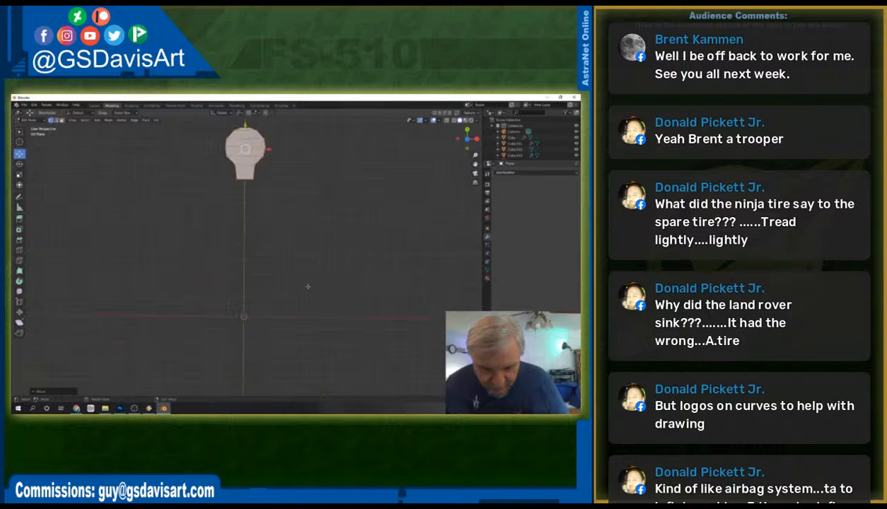
Add a Screw modifier to the tire profile, set its axis to X, and raise the viewport steps for a smoother ring.
{"action": "left_click", "coordinate": [503, 172]}
{"action": "left_click", "coordinate": [464, 253]}
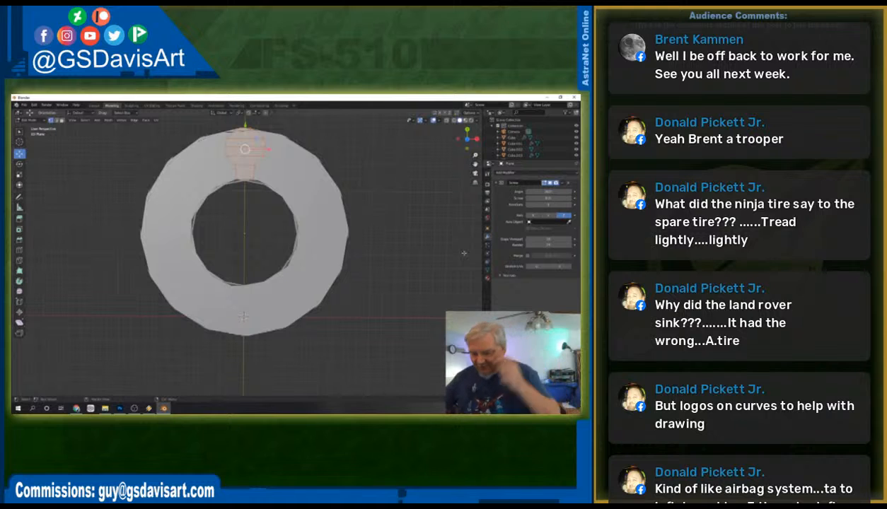
{"action": "left_click", "coordinate": [548, 215]}
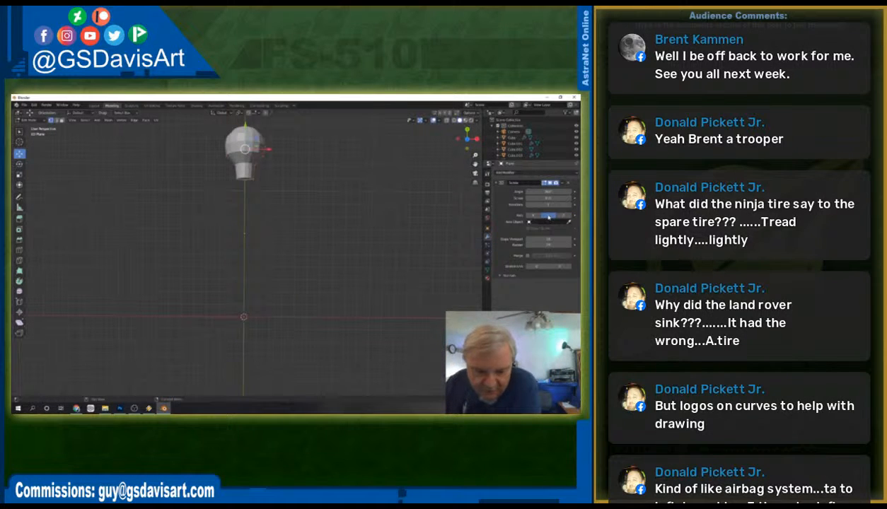
{"action": "left_click", "coordinate": [536, 215]}
{"action": "middle_click_drag", "start_coordinate": [416, 255], "coordinate": [341, 210]}
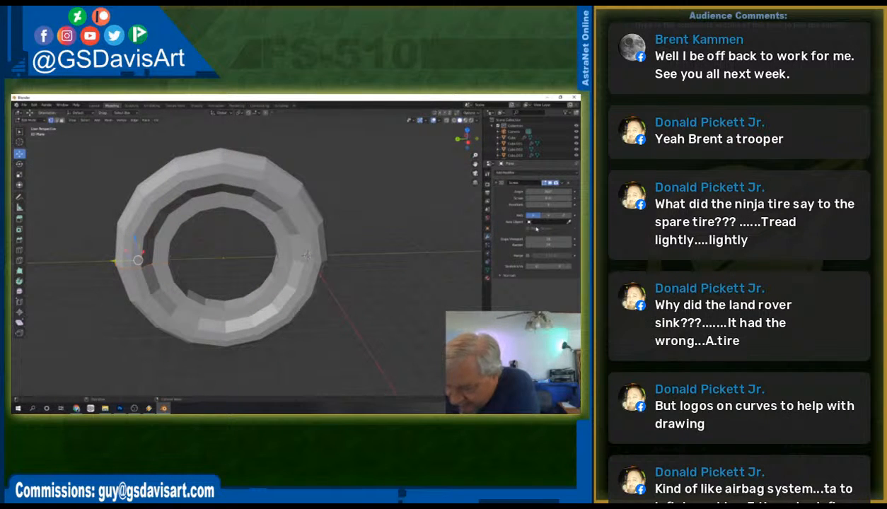
{"action": "left_click_drag", "start_coordinate": [546, 239], "coordinate": [563, 239]}
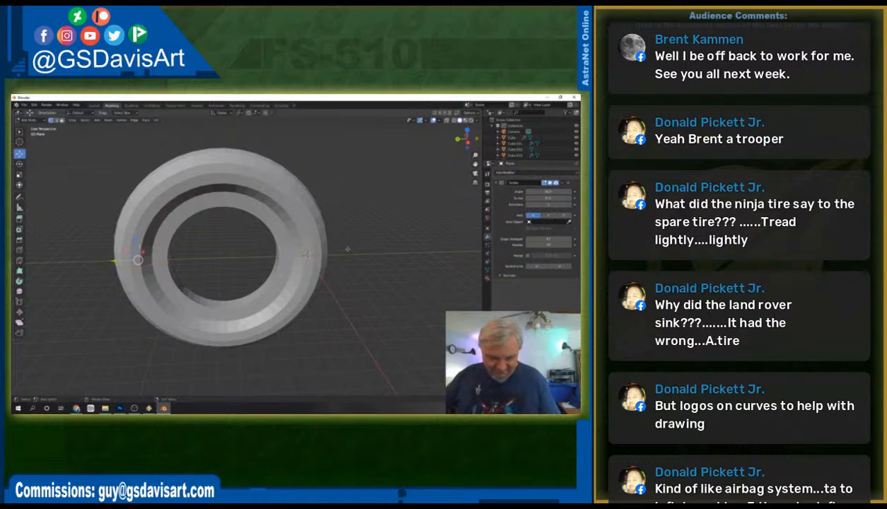
{"action": "scroll", "coordinate": [347, 249], "scroll_direction": "down", "scroll_amount": 8}
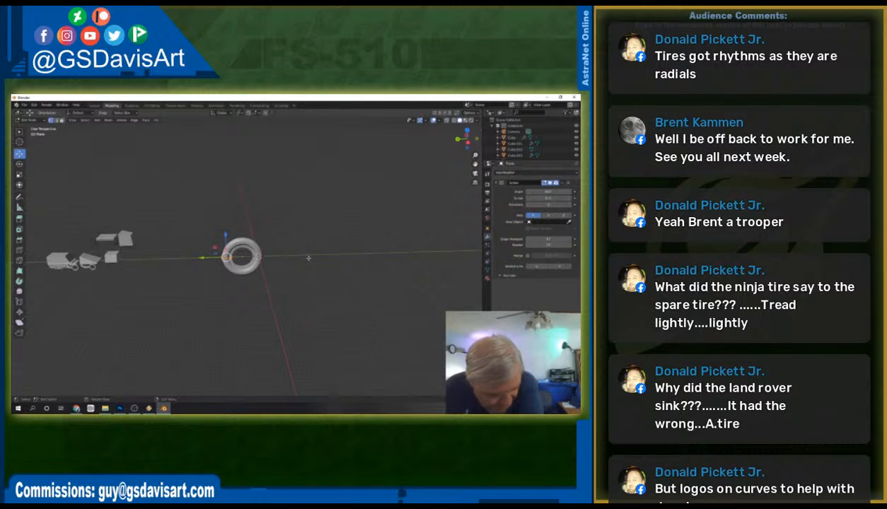
{"action": "scroll", "coordinate": [308, 258], "scroll_direction": "up", "scroll_amount": 7}
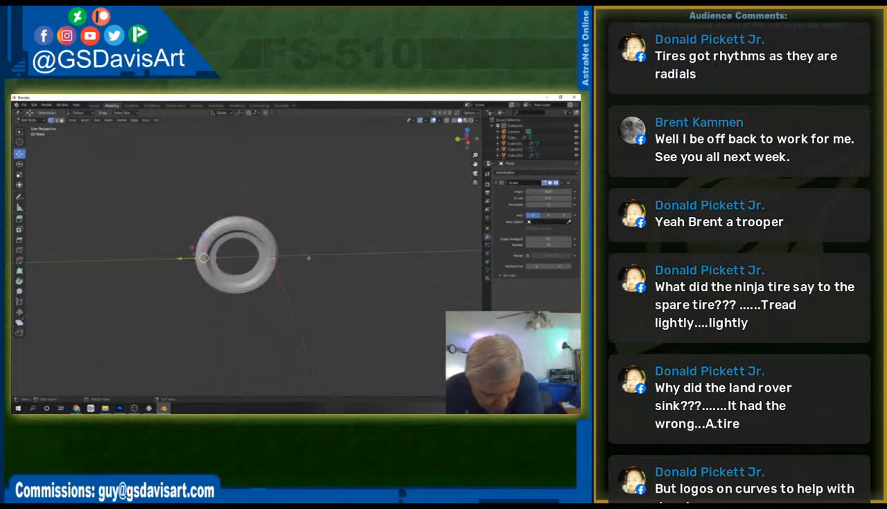
{"action": "scroll", "coordinate": [309, 257], "scroll_direction": "down", "scroll_amount": 1}
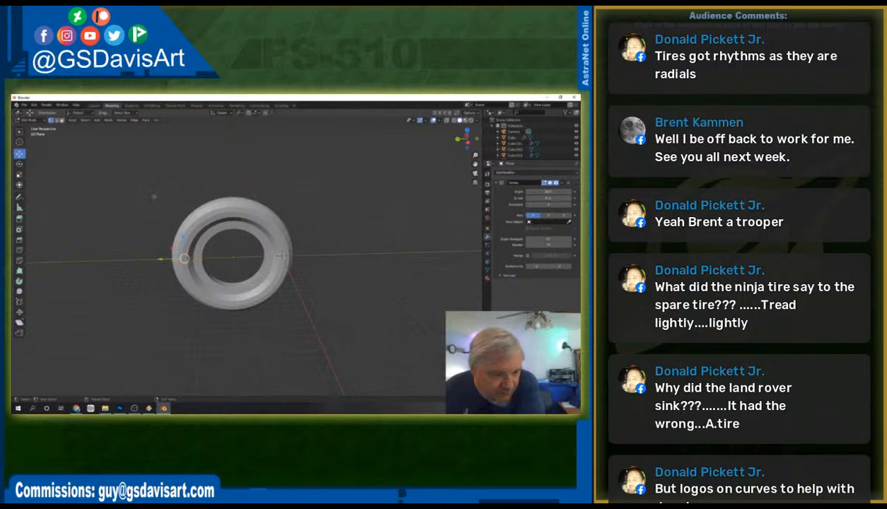
Switch to Object Mode and move the tire ring slightly upward.
{"action": "left_click", "coordinate": [28, 120]}
{"action": "left_click", "coordinate": [28, 126]}
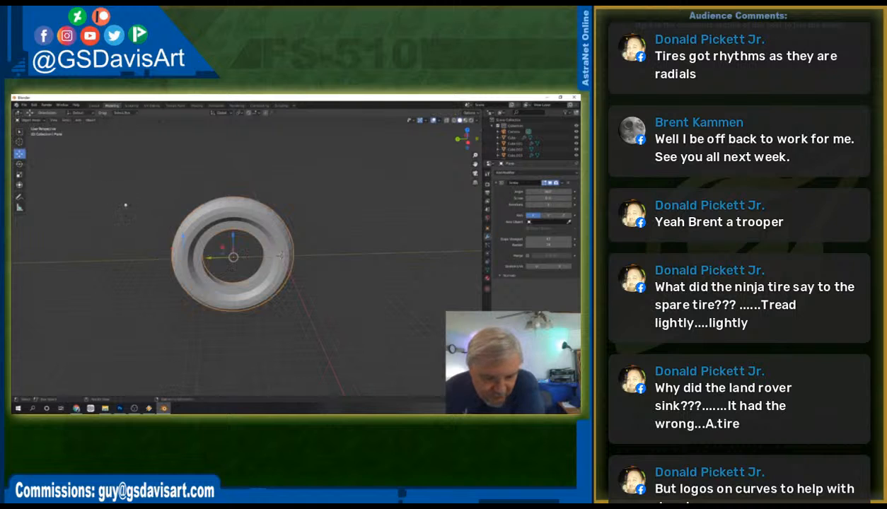
{"action": "key", "text": "g"}
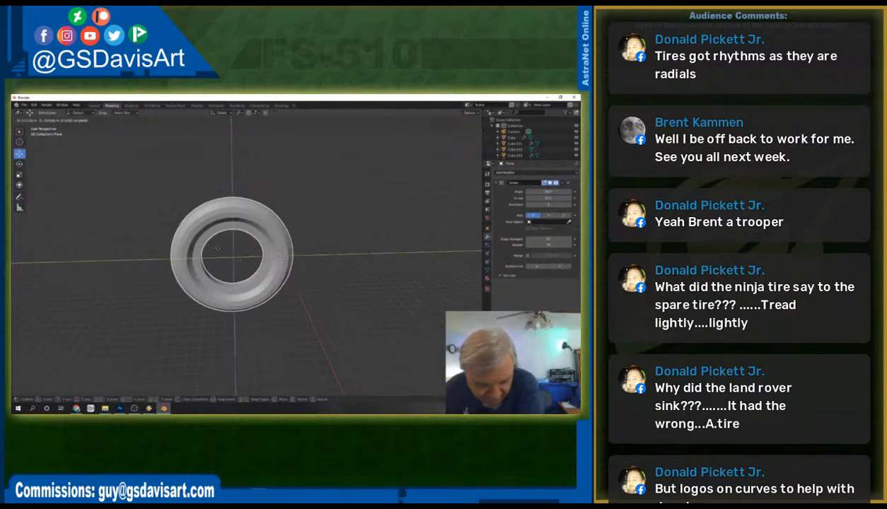
{"action": "left_click", "coordinate": [222, 245]}
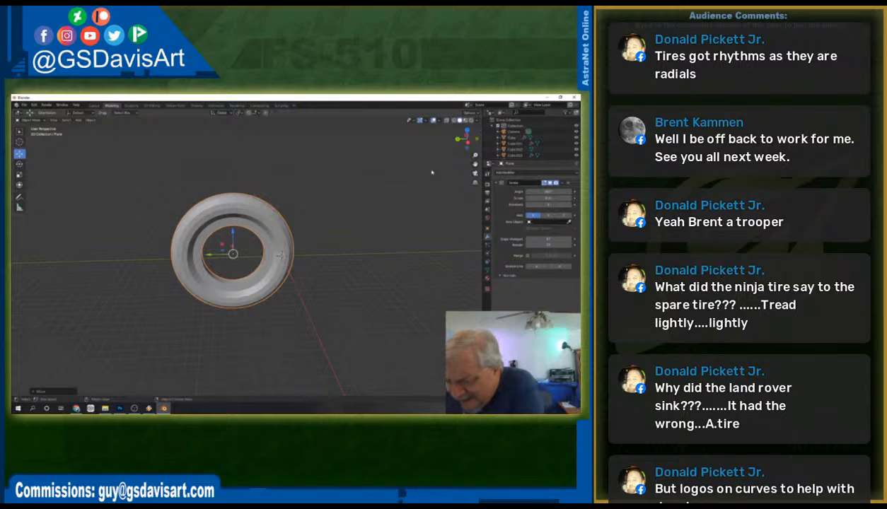
In an orthographic side view, scale the tire down and move it along Y next to the vehicle's existing wheels.
{"action": "key", "text": "KP_5"}
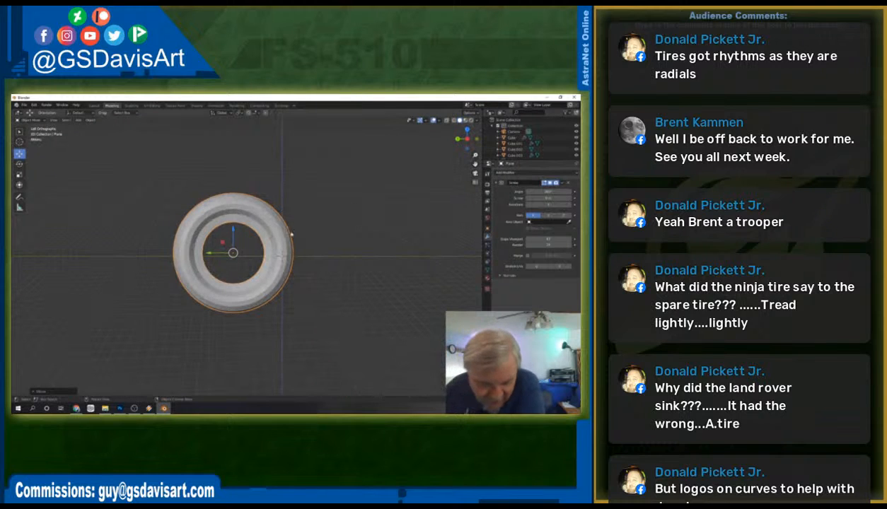
{"action": "scroll", "coordinate": [279, 248], "scroll_direction": "down", "scroll_amount": 3}
{"action": "scroll", "coordinate": [279, 241], "scroll_direction": "down", "scroll_amount": 1}
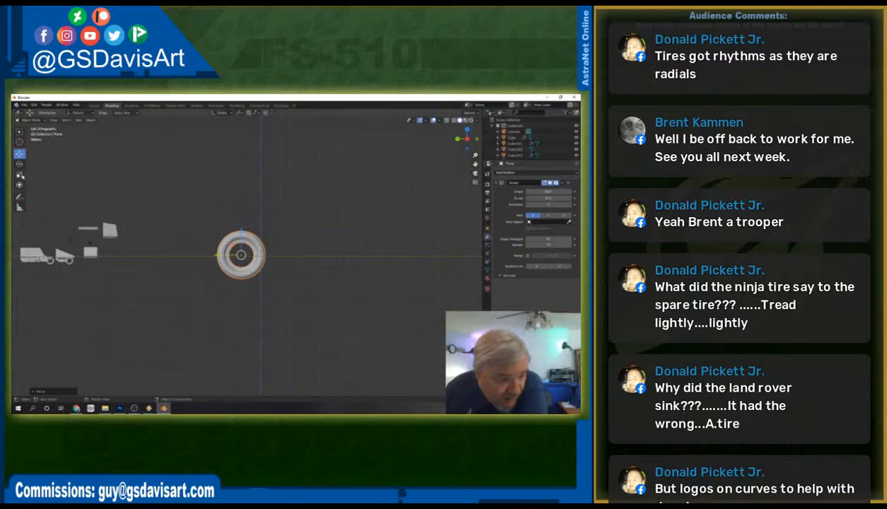
{"action": "left_click", "coordinate": [19, 164]}
{"action": "left_click", "coordinate": [19, 174]}
{"action": "mouse_move", "coordinate": [259, 239]}
{"action": "left_mouse_down"}
{"action": "mouse_move", "coordinate": [240, 256]}
{"action": "mouse_move", "coordinate": [250, 246]}
{"action": "left_mouse_up"}
{"action": "left_click", "coordinate": [19, 153]}
{"action": "left_click_drag", "start_coordinate": [183, 244], "coordinate": [72, 249]}
{"action": "left_click_drag", "start_coordinate": [475, 164], "coordinate": [689, 184]}
{"action": "scroll", "coordinate": [247, 256], "scroll_direction": "up", "scroll_amount": 7}
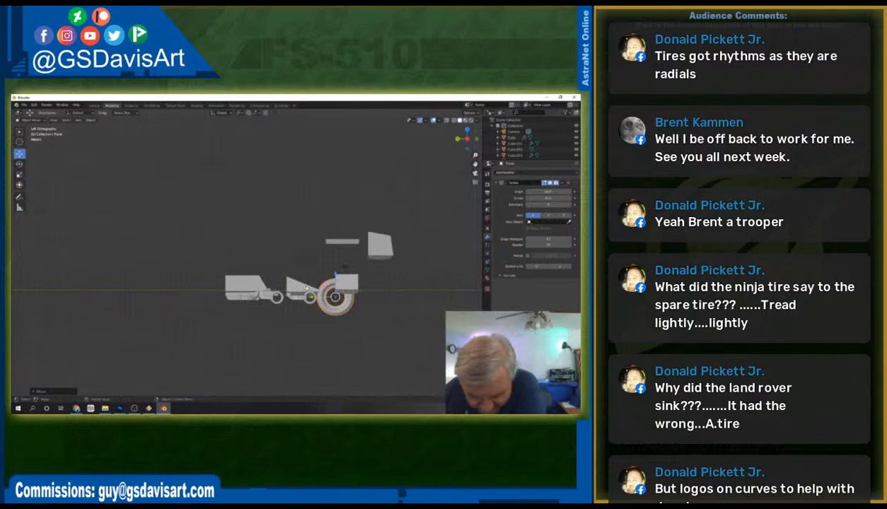
{"action": "left_click_drag", "start_coordinate": [475, 164], "coordinate": [328, 77]}
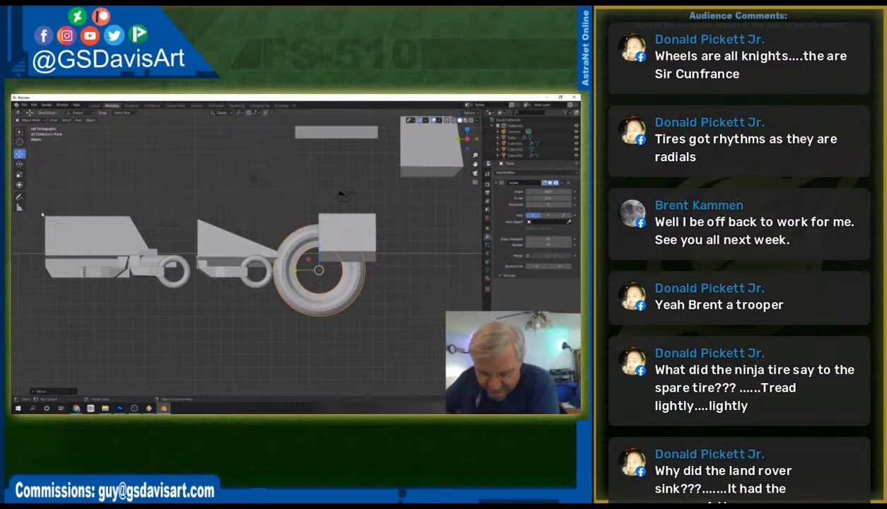
Undo the tire's placement, scaling and Screw modifier back to the bare profile in Edit Mode.
{"action": "key", "text": "Delete"}
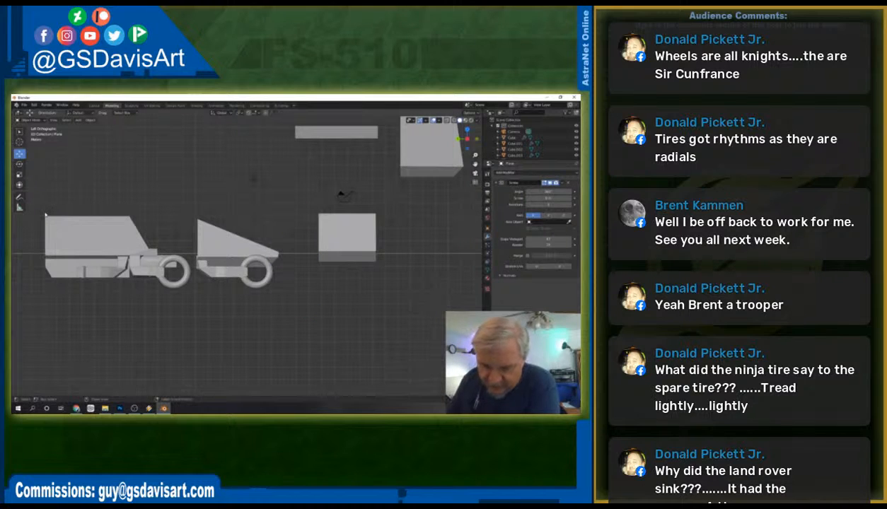
{"action": "scroll", "coordinate": [343, 195], "scroll_direction": "down", "scroll_amount": 8}
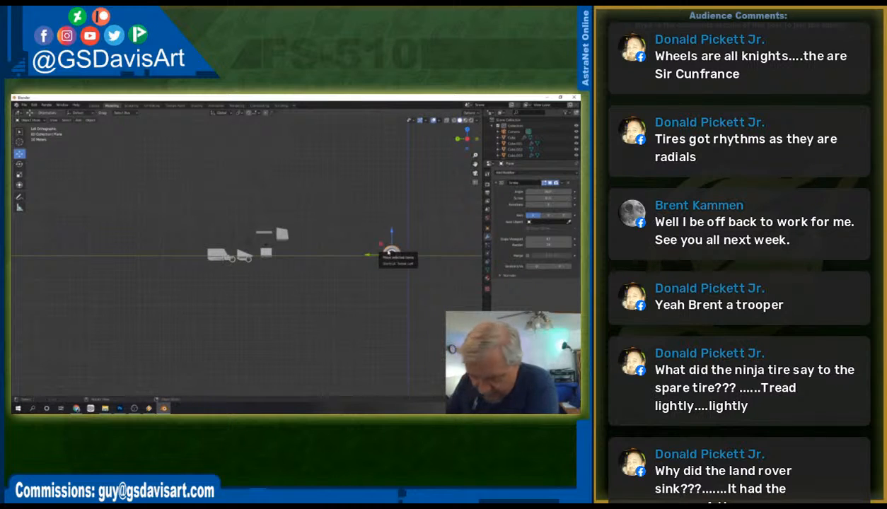
{"action": "key", "text": "ctrl+z"}
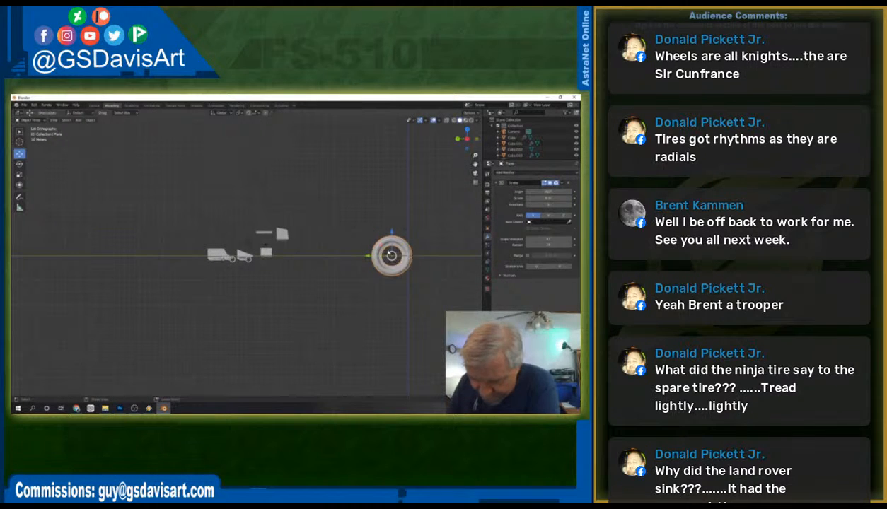
{"action": "key", "text": "ctrl+z"}
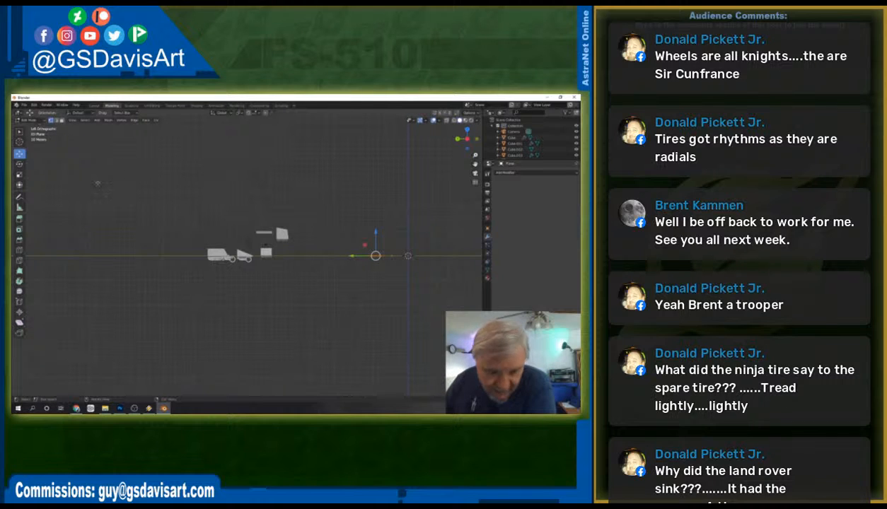
Move the whole tire profile considerably farther from its origin along Y.
{"action": "scroll", "coordinate": [364, 247], "scroll_direction": "up", "scroll_amount": 4}
{"action": "left_click_drag", "start_coordinate": [474, 164], "coordinate": [265, 166]}
{"action": "scroll", "coordinate": [441, 274], "scroll_direction": "up", "scroll_amount": 5}
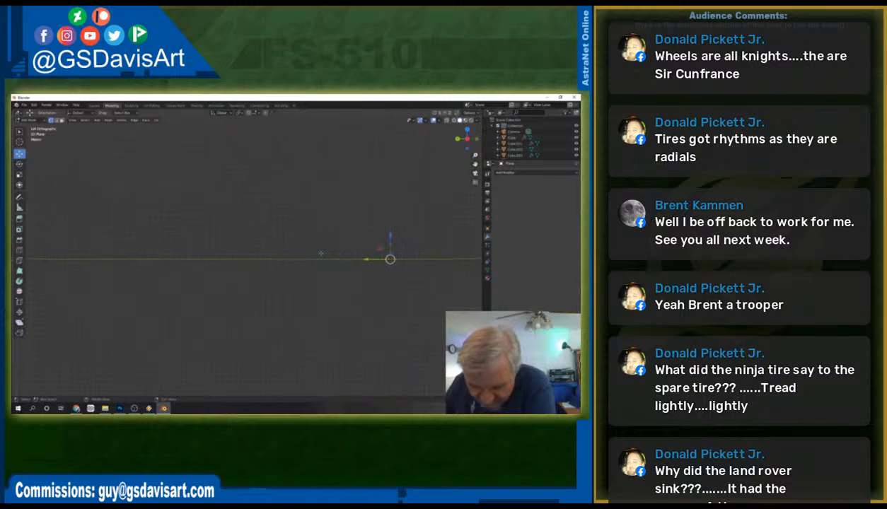
{"action": "left_click_drag", "start_coordinate": [474, 164], "coordinate": [327, 163]}
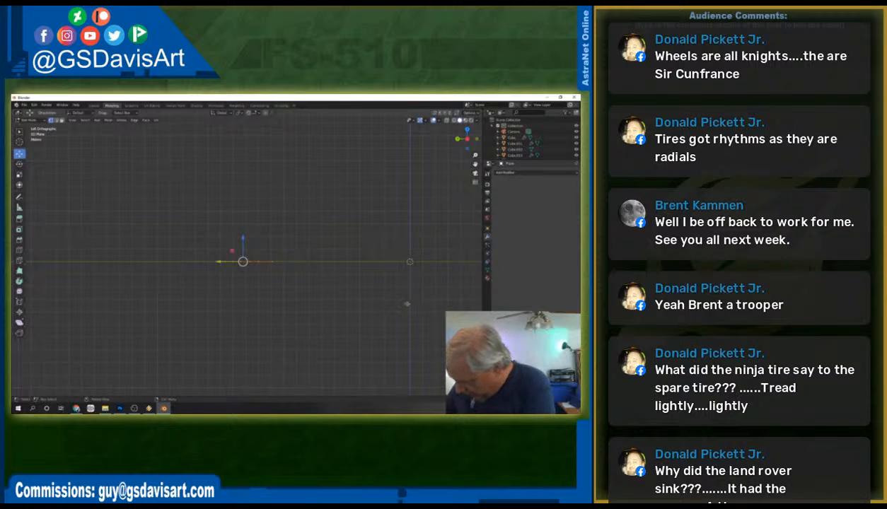
{"action": "key", "text": "period"}
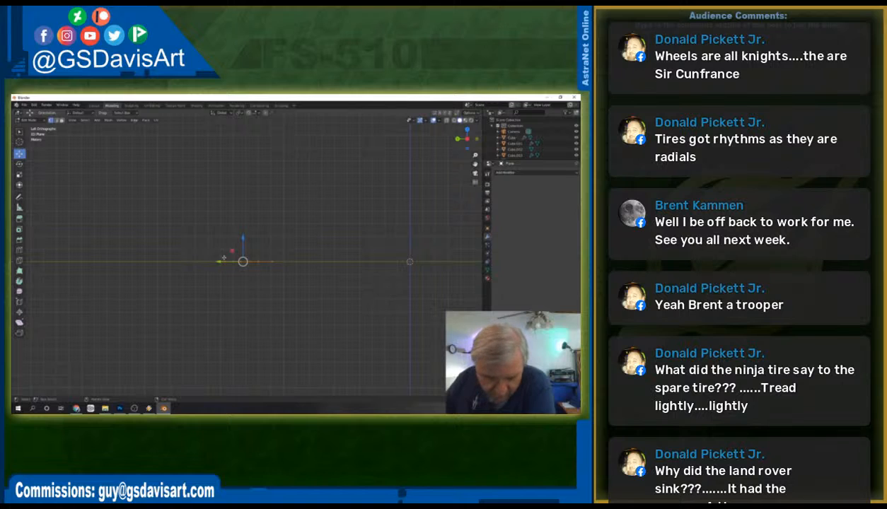
{"action": "key", "text": "g"}
{"action": "left_click_drag", "start_coordinate": [211, 262], "coordinate": [140, 263]}
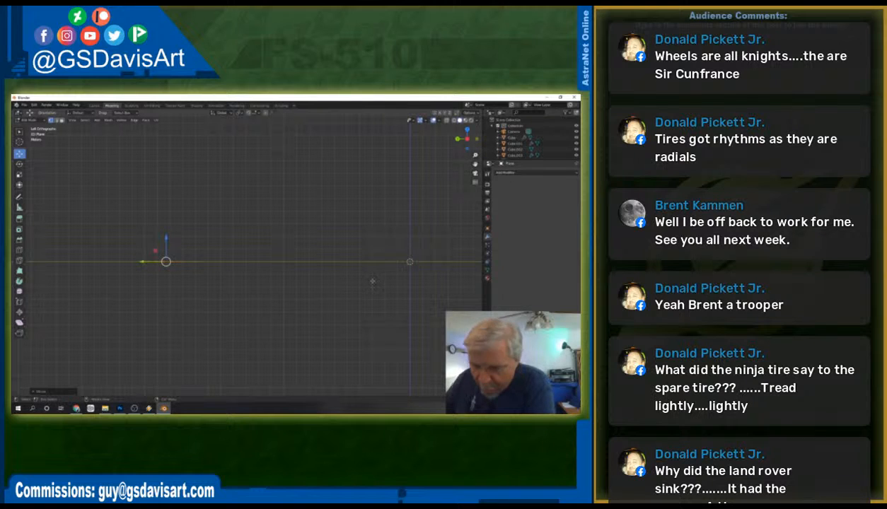
Revolve the farther-offset profile with a Screw modifier around the X axis and increase its viewport steps.
{"action": "left_click", "coordinate": [512, 174]}
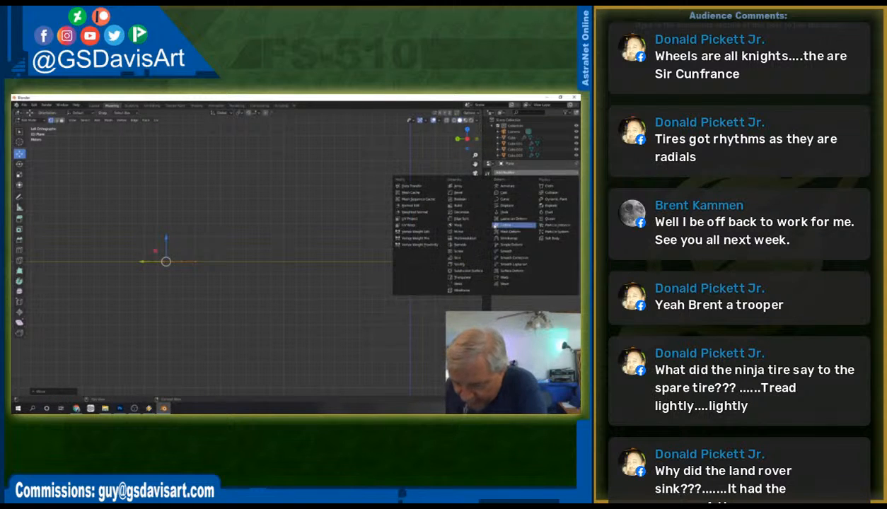
{"action": "left_click", "coordinate": [464, 250]}
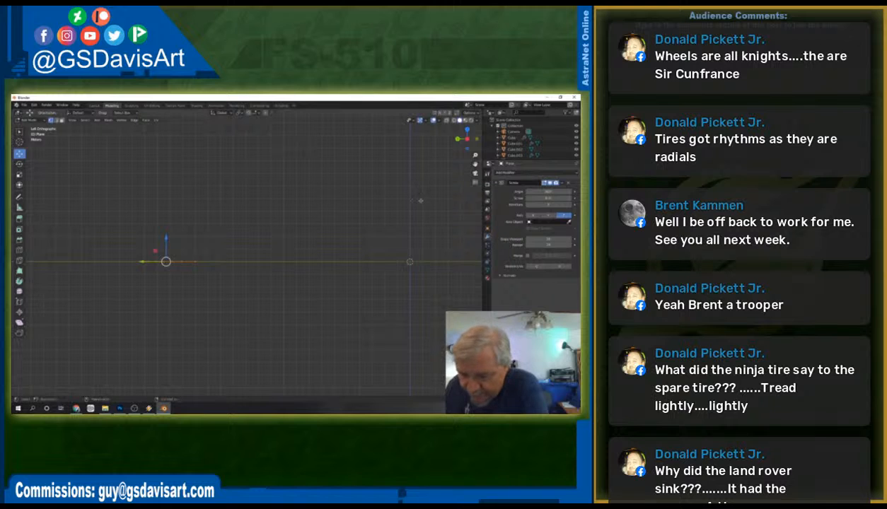
{"action": "middle_click_drag", "start_coordinate": [450, 191], "coordinate": [432, 223]}
{"action": "left_click", "coordinate": [539, 215]}
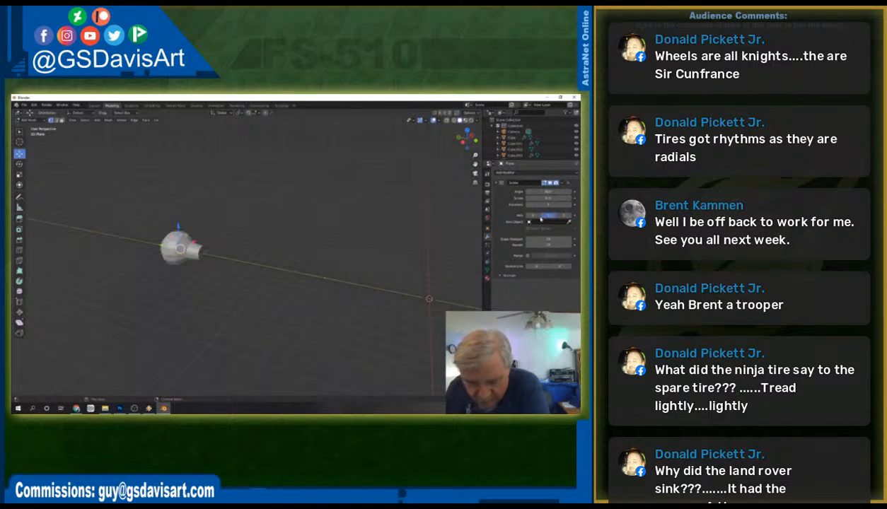
{"action": "left_click", "coordinate": [532, 215]}
{"action": "scroll", "coordinate": [352, 247], "scroll_direction": "up", "scroll_amount": 2}
{"action": "scroll", "coordinate": [352, 247], "scroll_direction": "down", "scroll_amount": 5}
{"action": "middle_click_drag", "start_coordinate": [351, 247], "coordinate": [352, 253]}
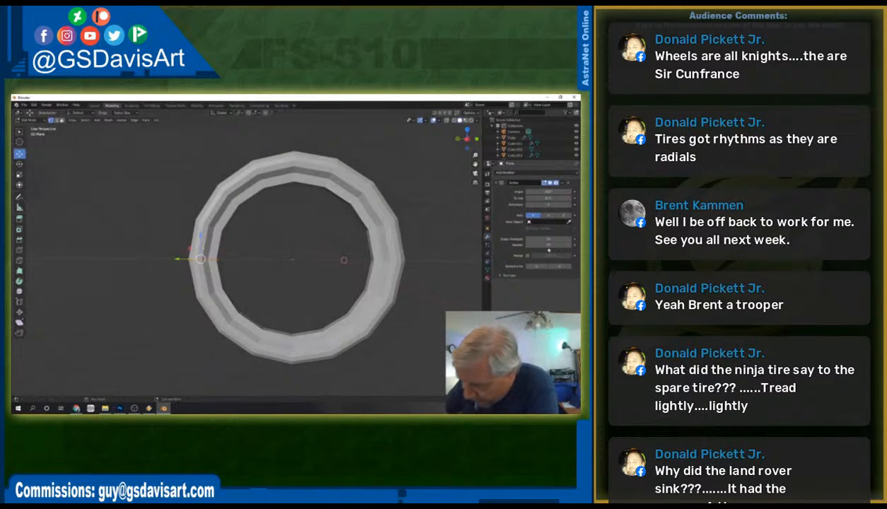
{"action": "left_click_drag", "start_coordinate": [548, 239], "coordinate": [564, 239]}
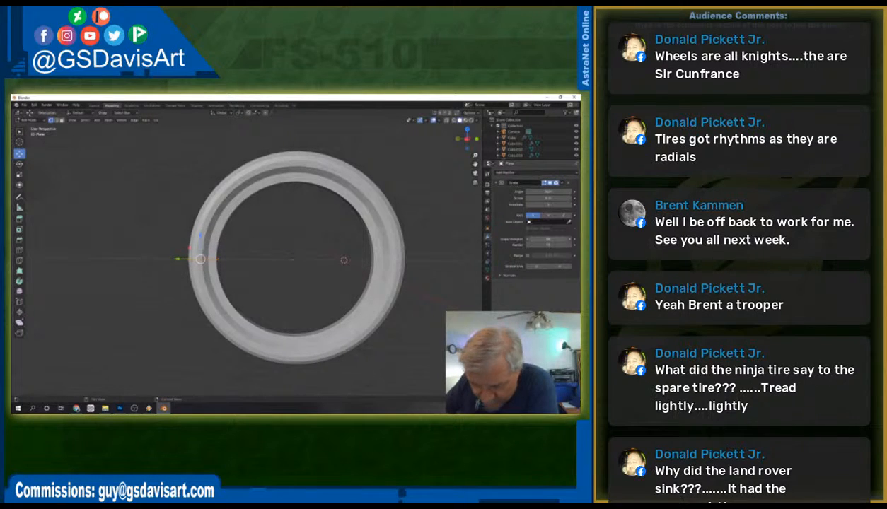
{"action": "mouse_move", "coordinate": [417, 293]}
{"action": "middle_mouse_down"}
{"action": "mouse_move", "coordinate": [402, 299]}
{"action": "mouse_move", "coordinate": [434, 295]}
{"action": "middle_mouse_up"}
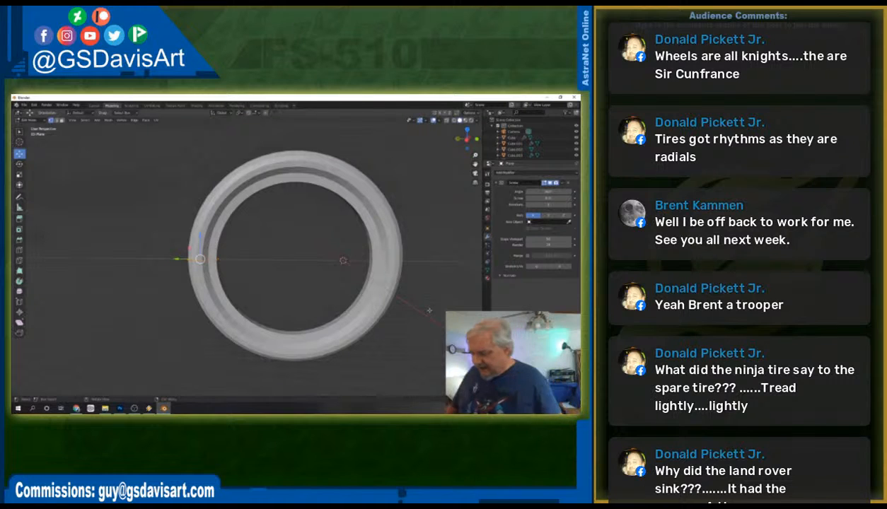
Undo the Screw modifier and the large profile offset, and move the profile only slightly farther from its origin along Y.
{"action": "key", "text": "ctrl+z"}
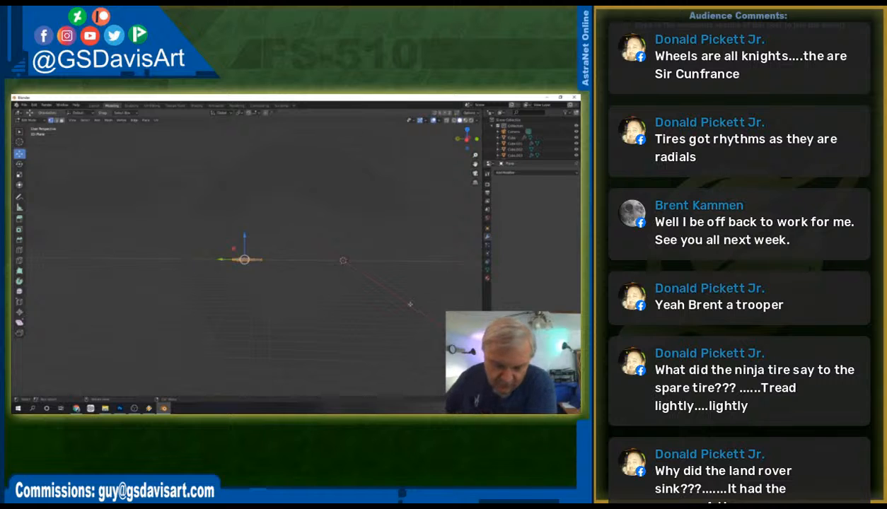
{"action": "left_click_drag", "start_coordinate": [221, 260], "coordinate": [212, 259]}
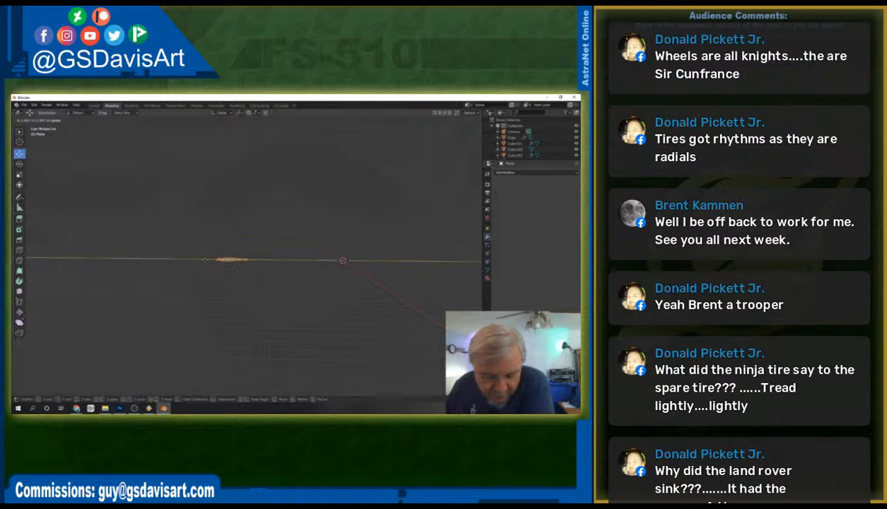
{"action": "left_click_drag", "start_coordinate": [204, 259], "coordinate": [205, 259]}
Add a Screw modifier to the slightly offset profile, set its axis to X, and raise the viewport steps to smooth the tire.
{"action": "left_click", "coordinate": [523, 172]}
{"action": "left_click", "coordinate": [459, 250]}
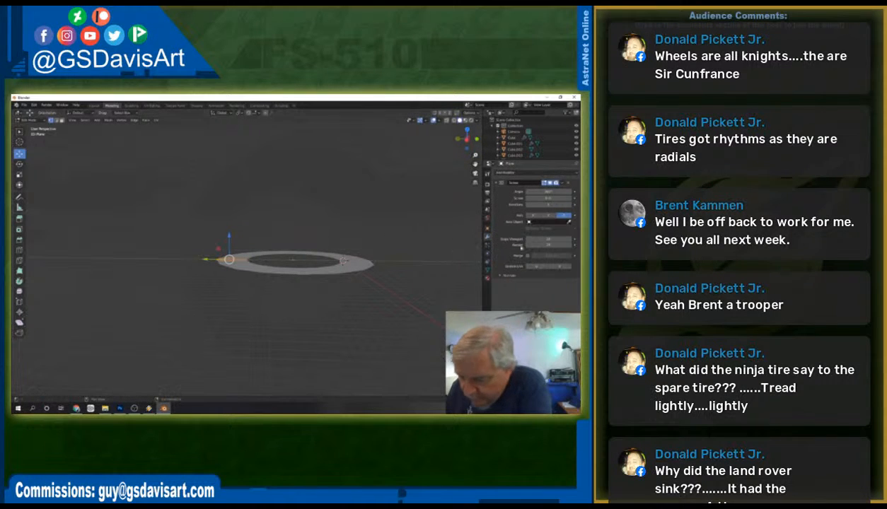
{"action": "left_click", "coordinate": [539, 215]}
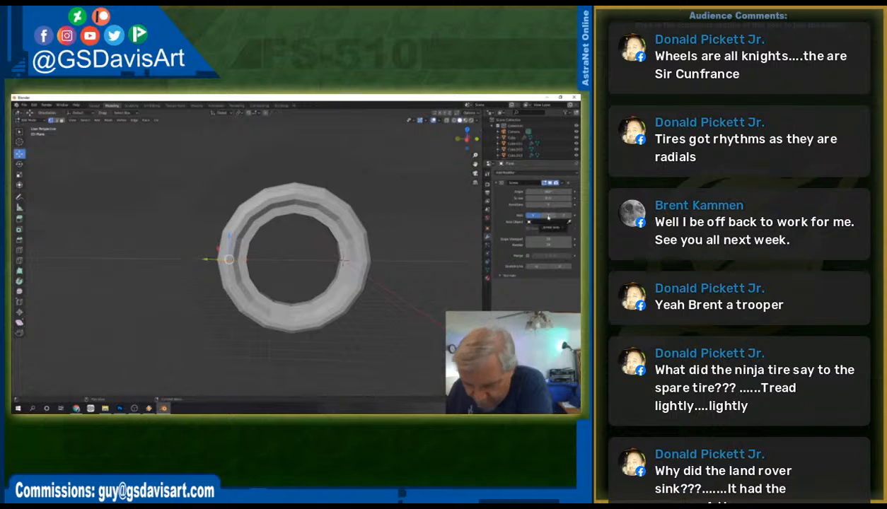
{"action": "left_click_drag", "start_coordinate": [547, 239], "coordinate": [560, 239]}
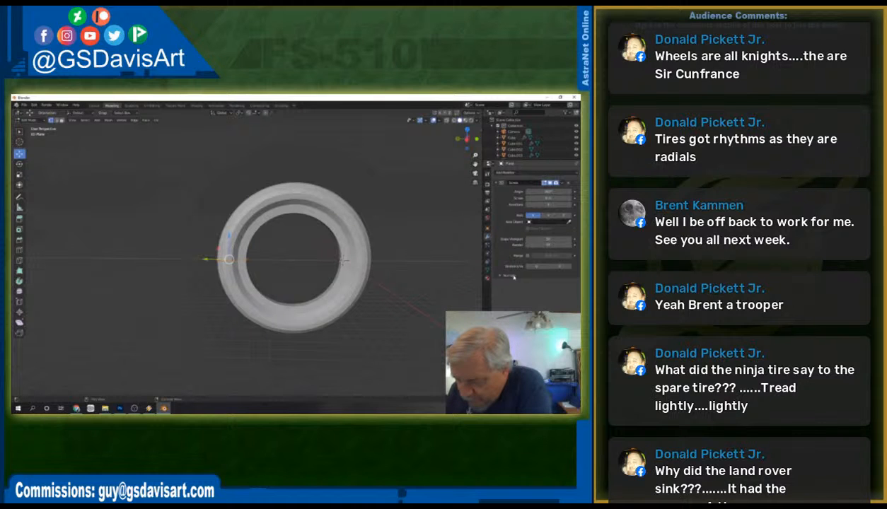
{"action": "middle_click_drag", "start_coordinate": [424, 284], "coordinate": [334, 286]}
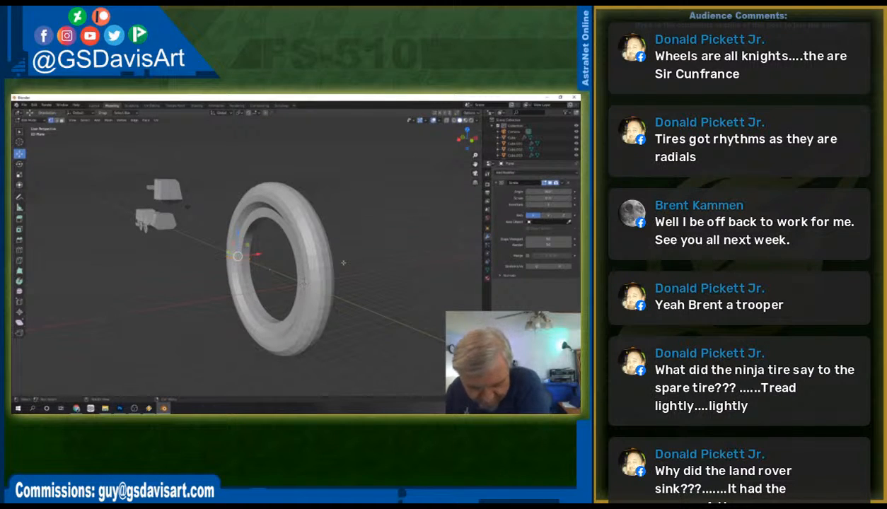
{"action": "middle_click_drag", "start_coordinate": [343, 262], "coordinate": [326, 267]}
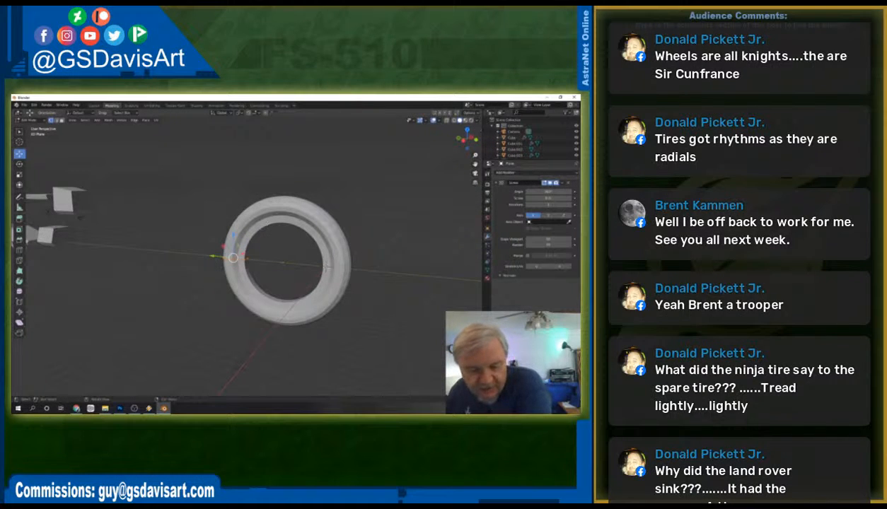